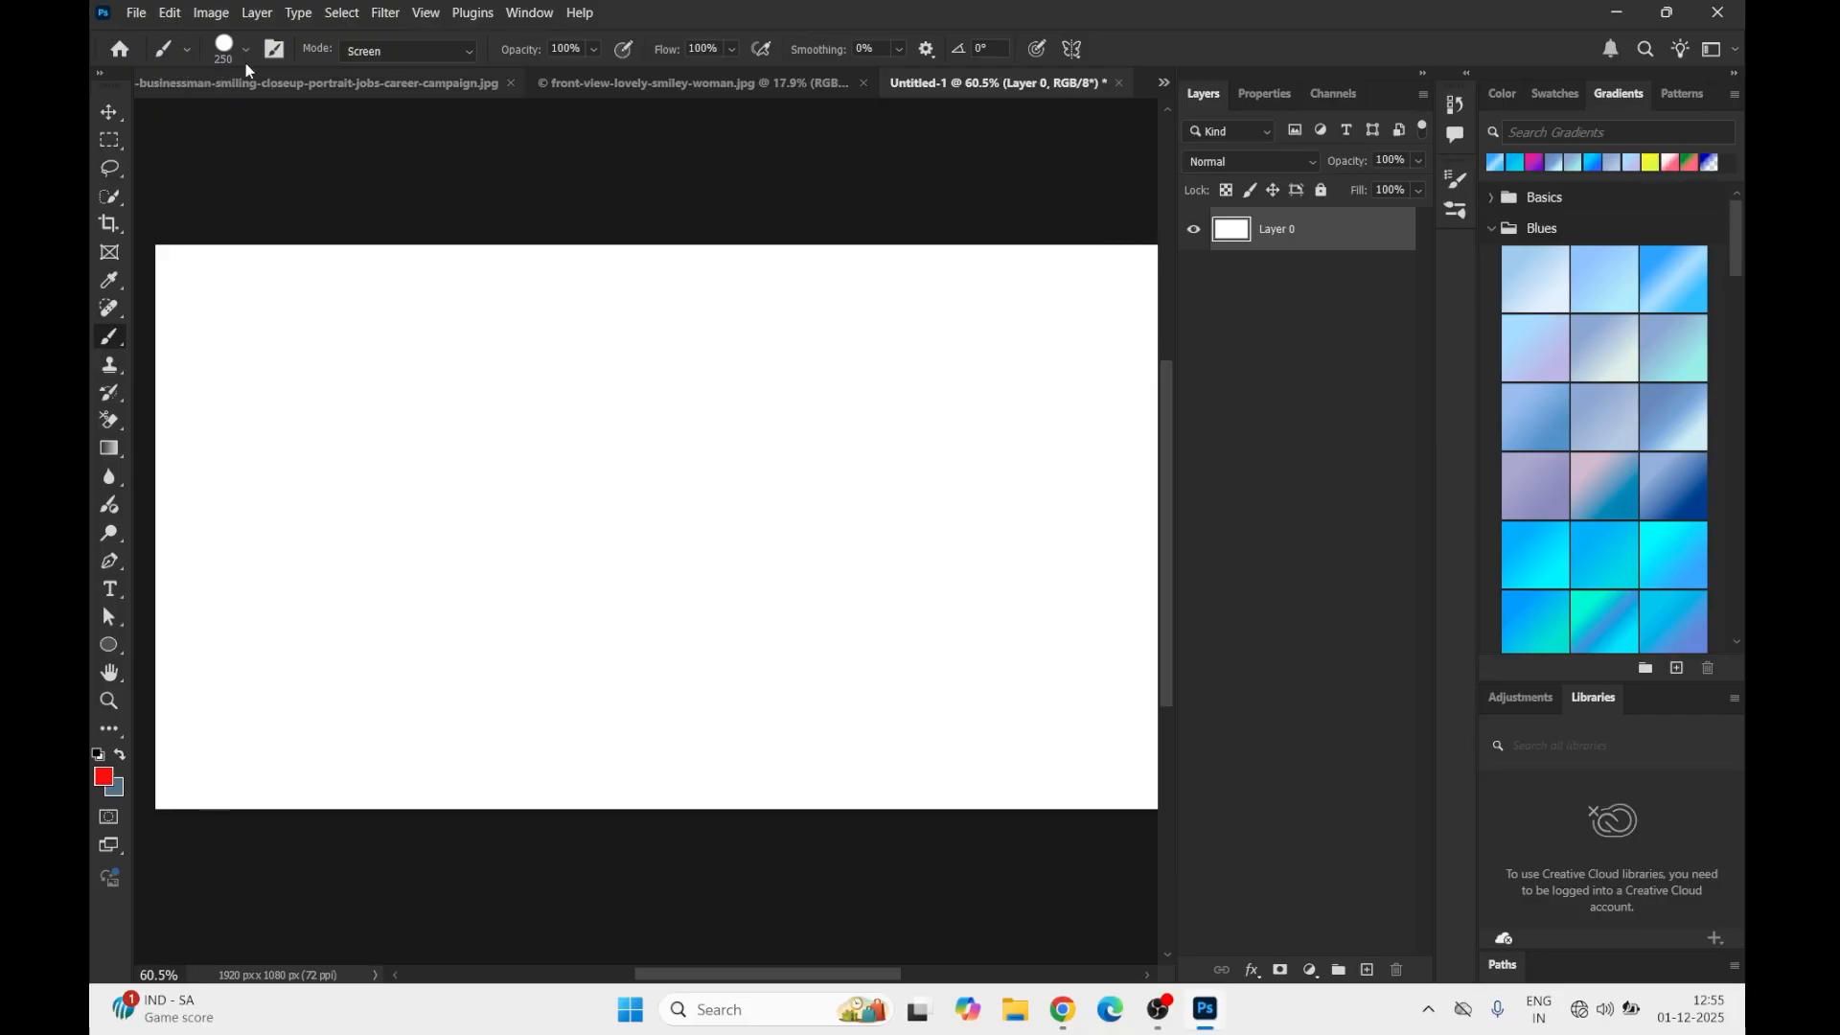
Step: Examine the brush's size and hardness settings and the first General Brushes presets
{"action": "left_click", "coordinate": [246, 49]}
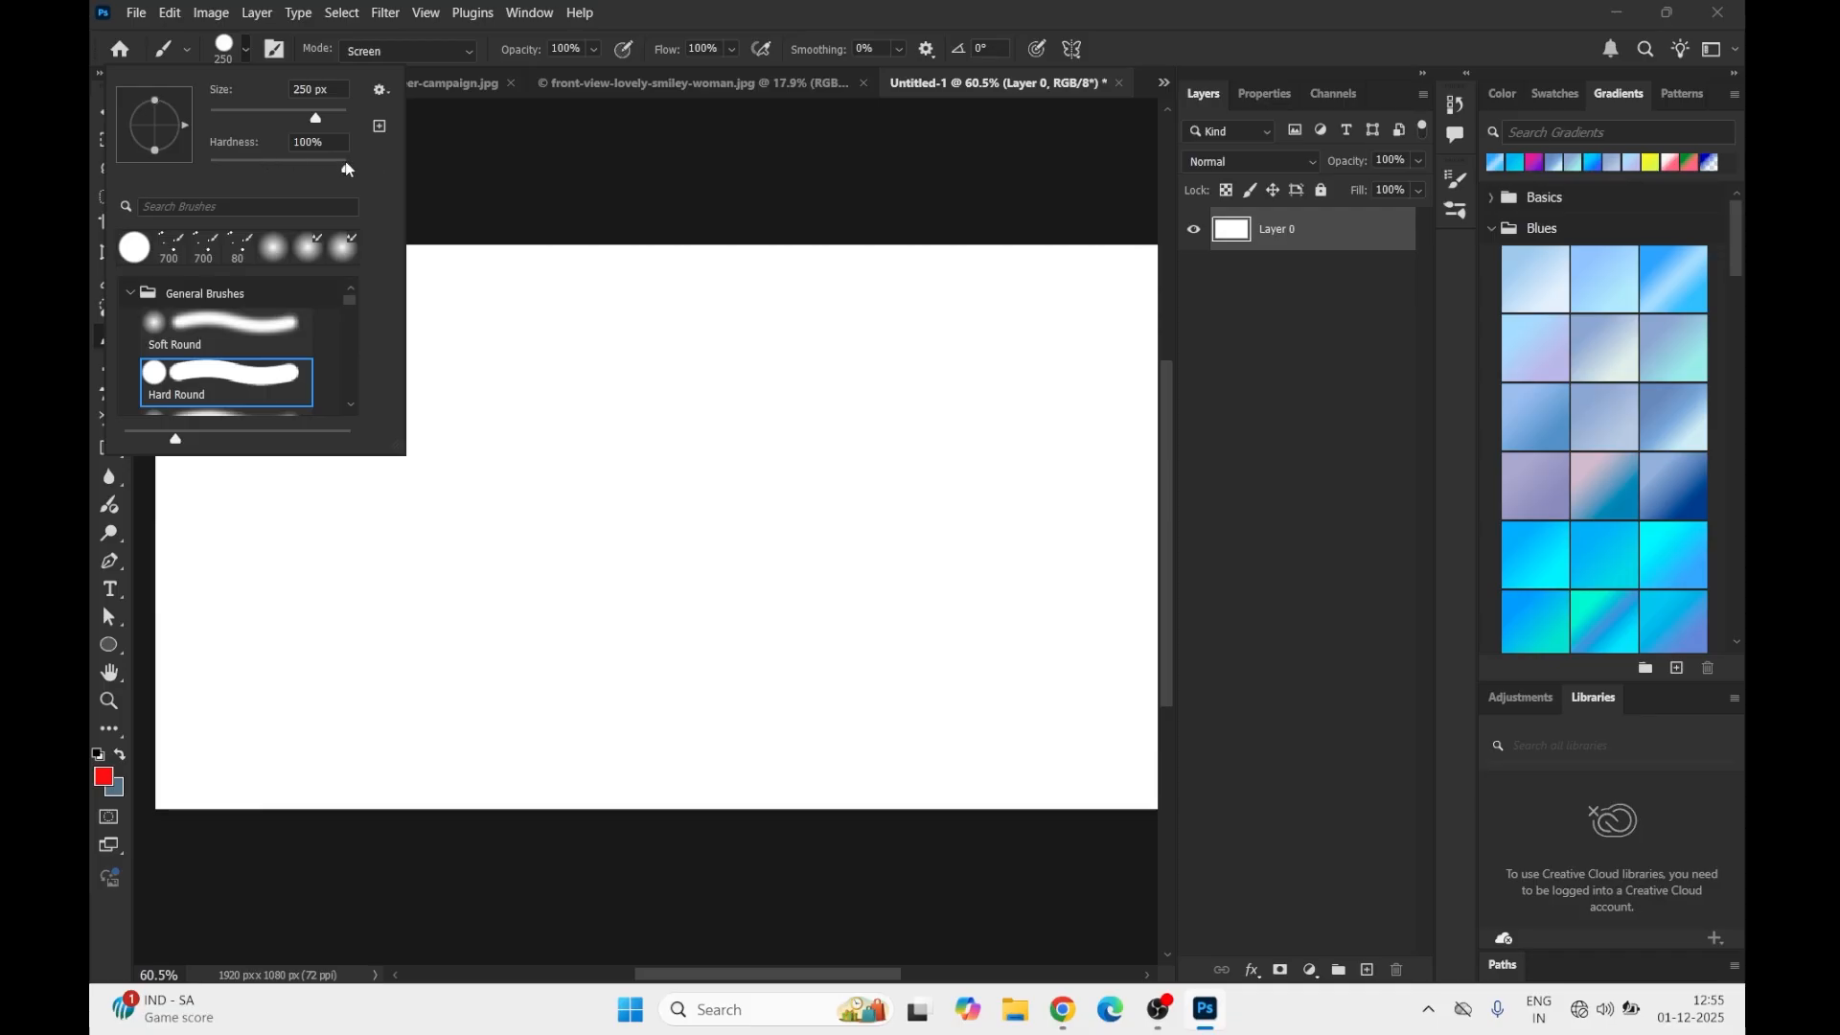
{"action": "left_click_drag", "start_coordinate": [346, 165], "coordinate": [219, 167]}
{"action": "scroll", "coordinate": [273, 328], "scroll_direction": "down", "scroll_amount": 1}
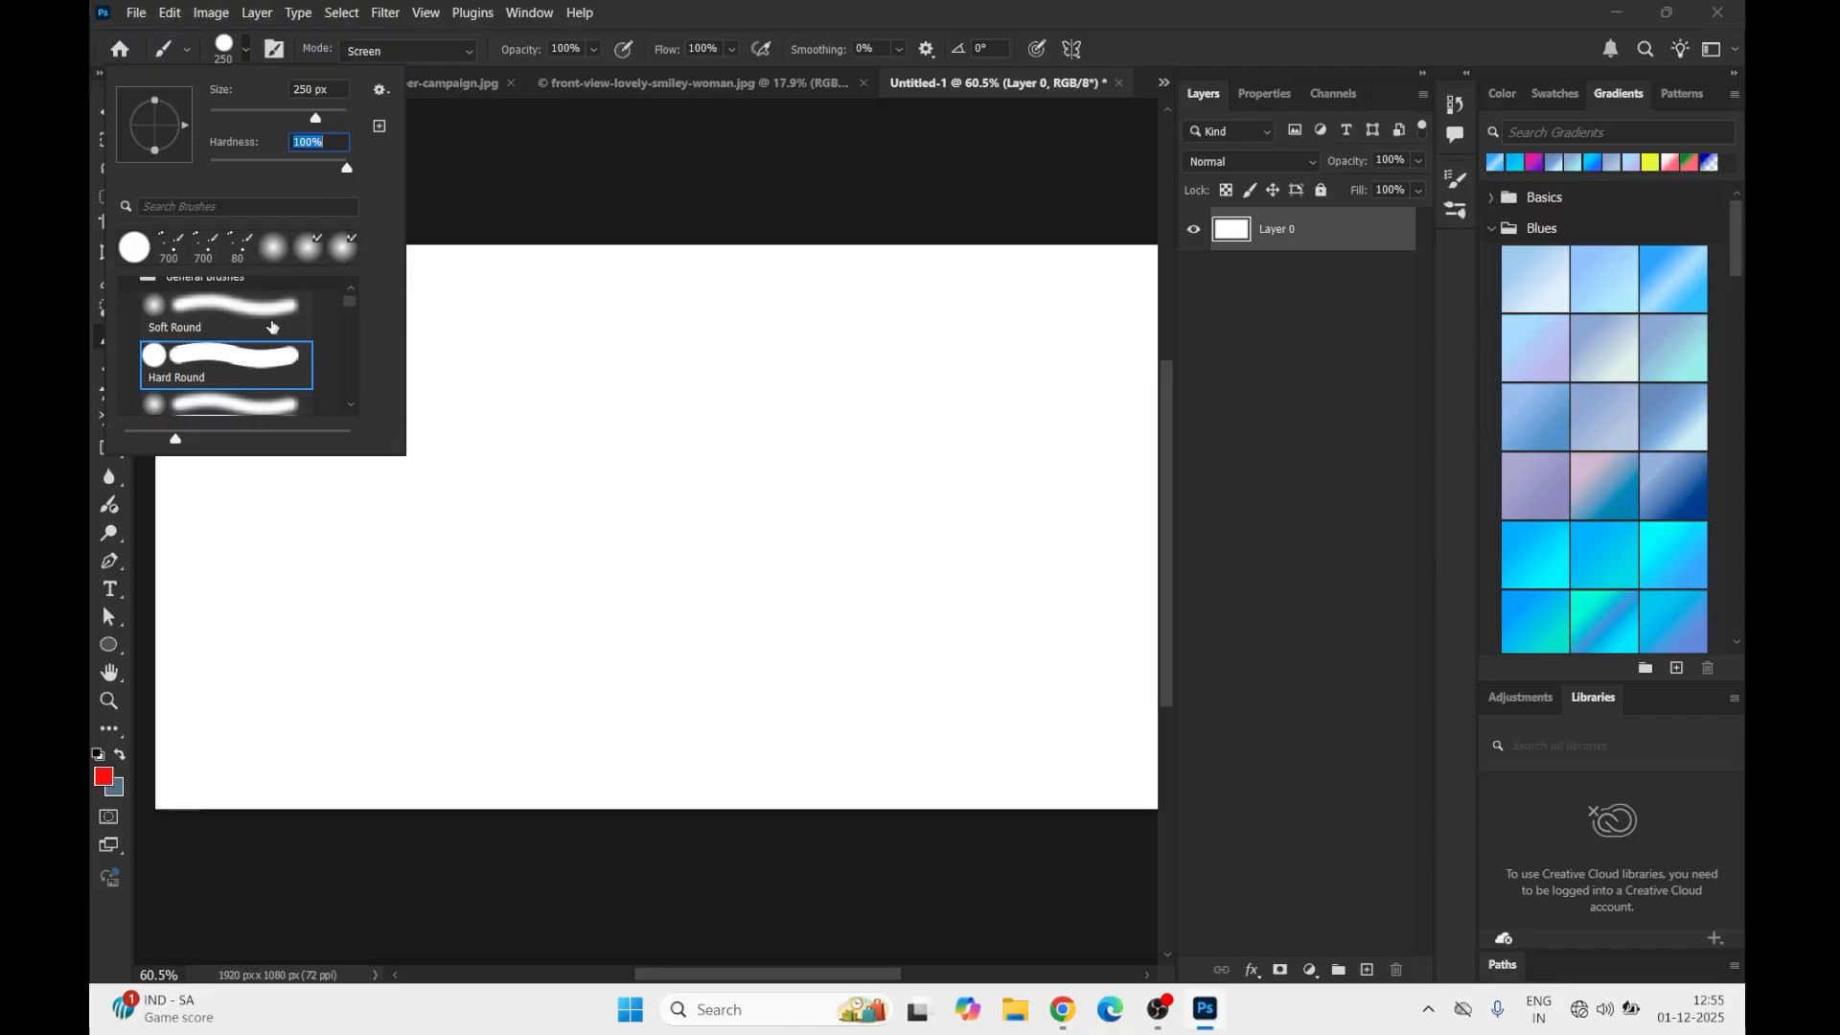
{"action": "scroll", "coordinate": [273, 328], "scroll_direction": "up", "scroll_amount": 1}
{"action": "scroll", "coordinate": [248, 349], "scroll_direction": "down", "scroll_amount": 1}
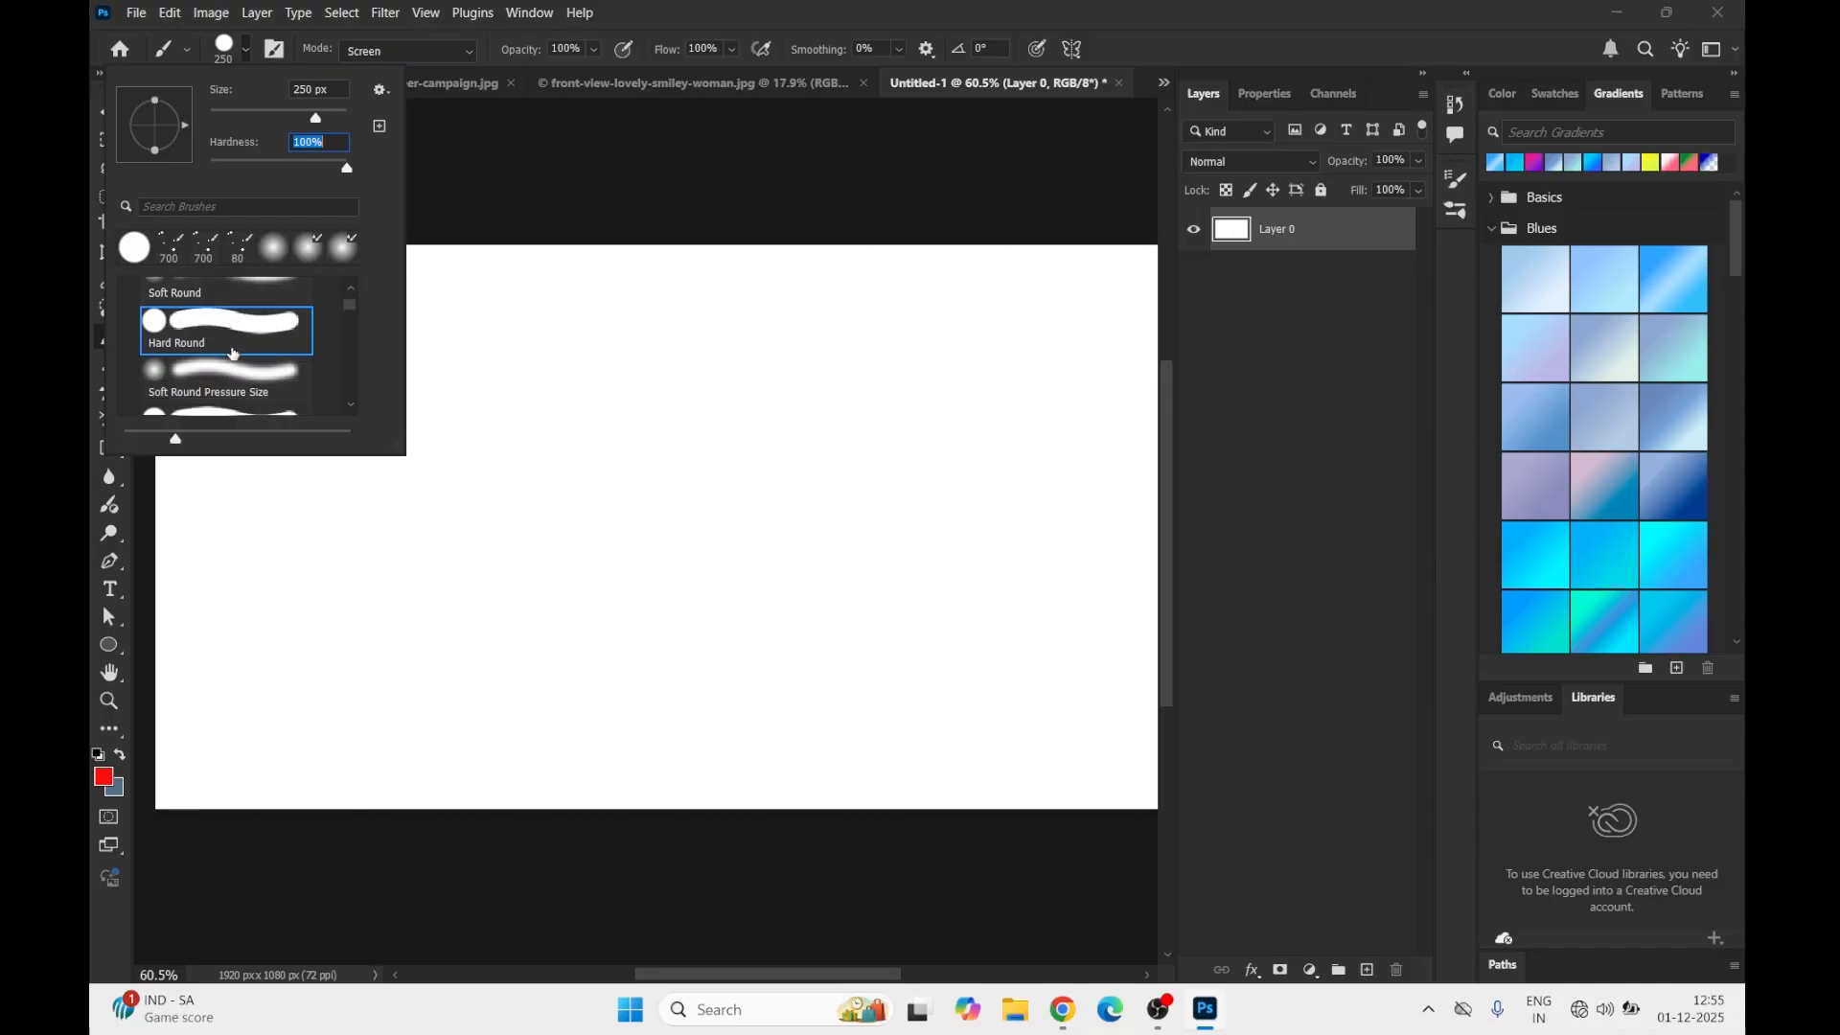
{"action": "scroll", "coordinate": [230, 352], "scroll_direction": "up", "scroll_amount": 1}
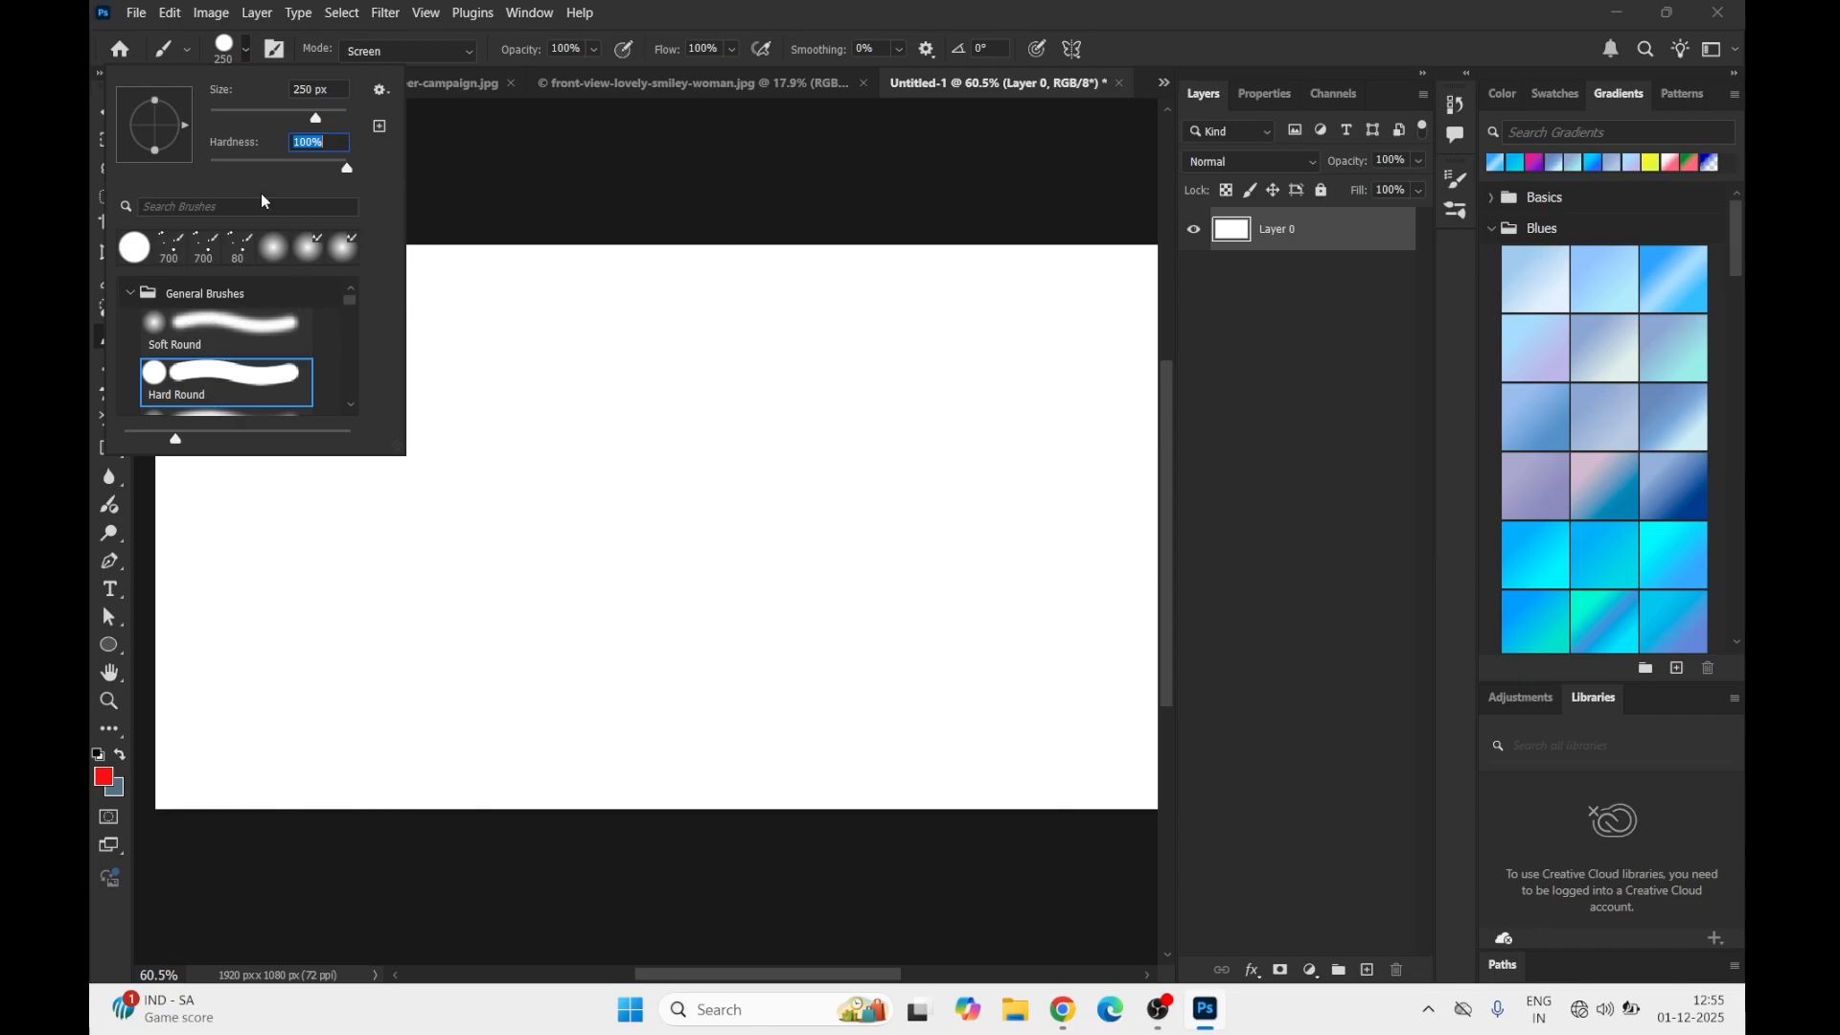
{"action": "left_click", "coordinate": [443, 287]}
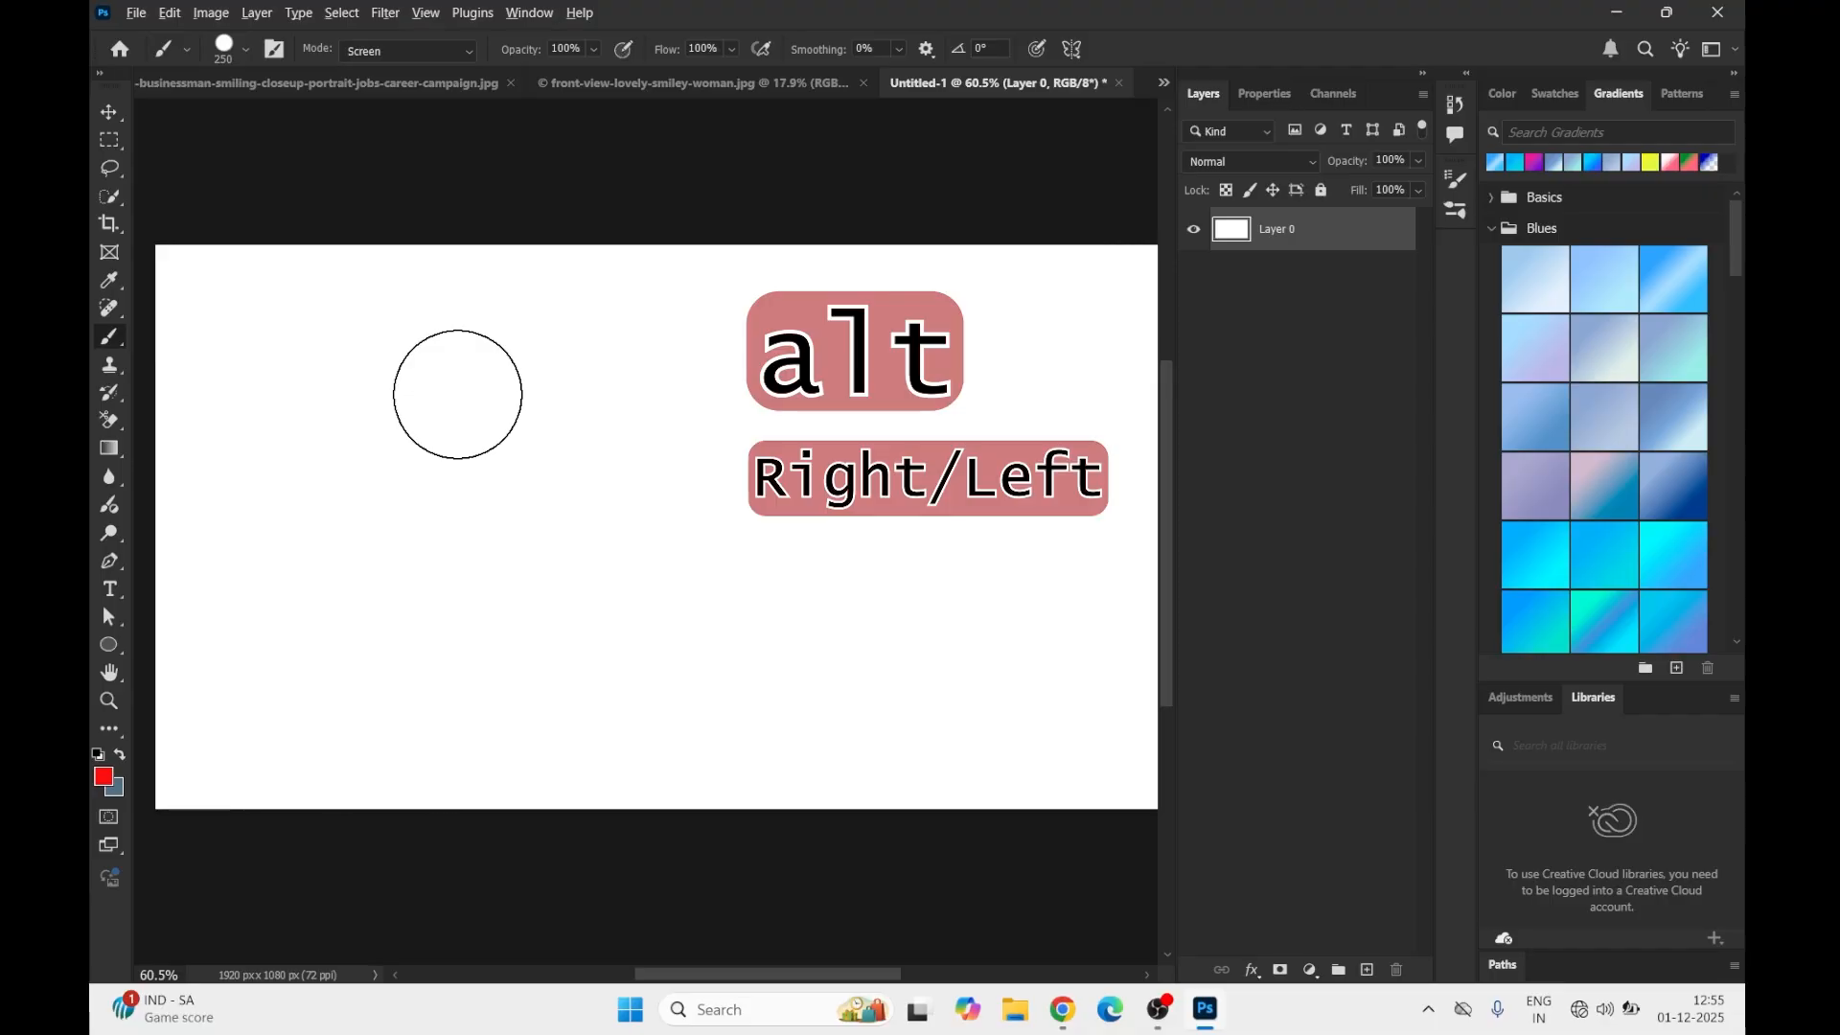
Step: Adjust the brush interactively on the canvas to a size of about 202 px and a hardness of about 57%
{"action": "right_click", "coordinate": [464, 404], "text": "alt"}
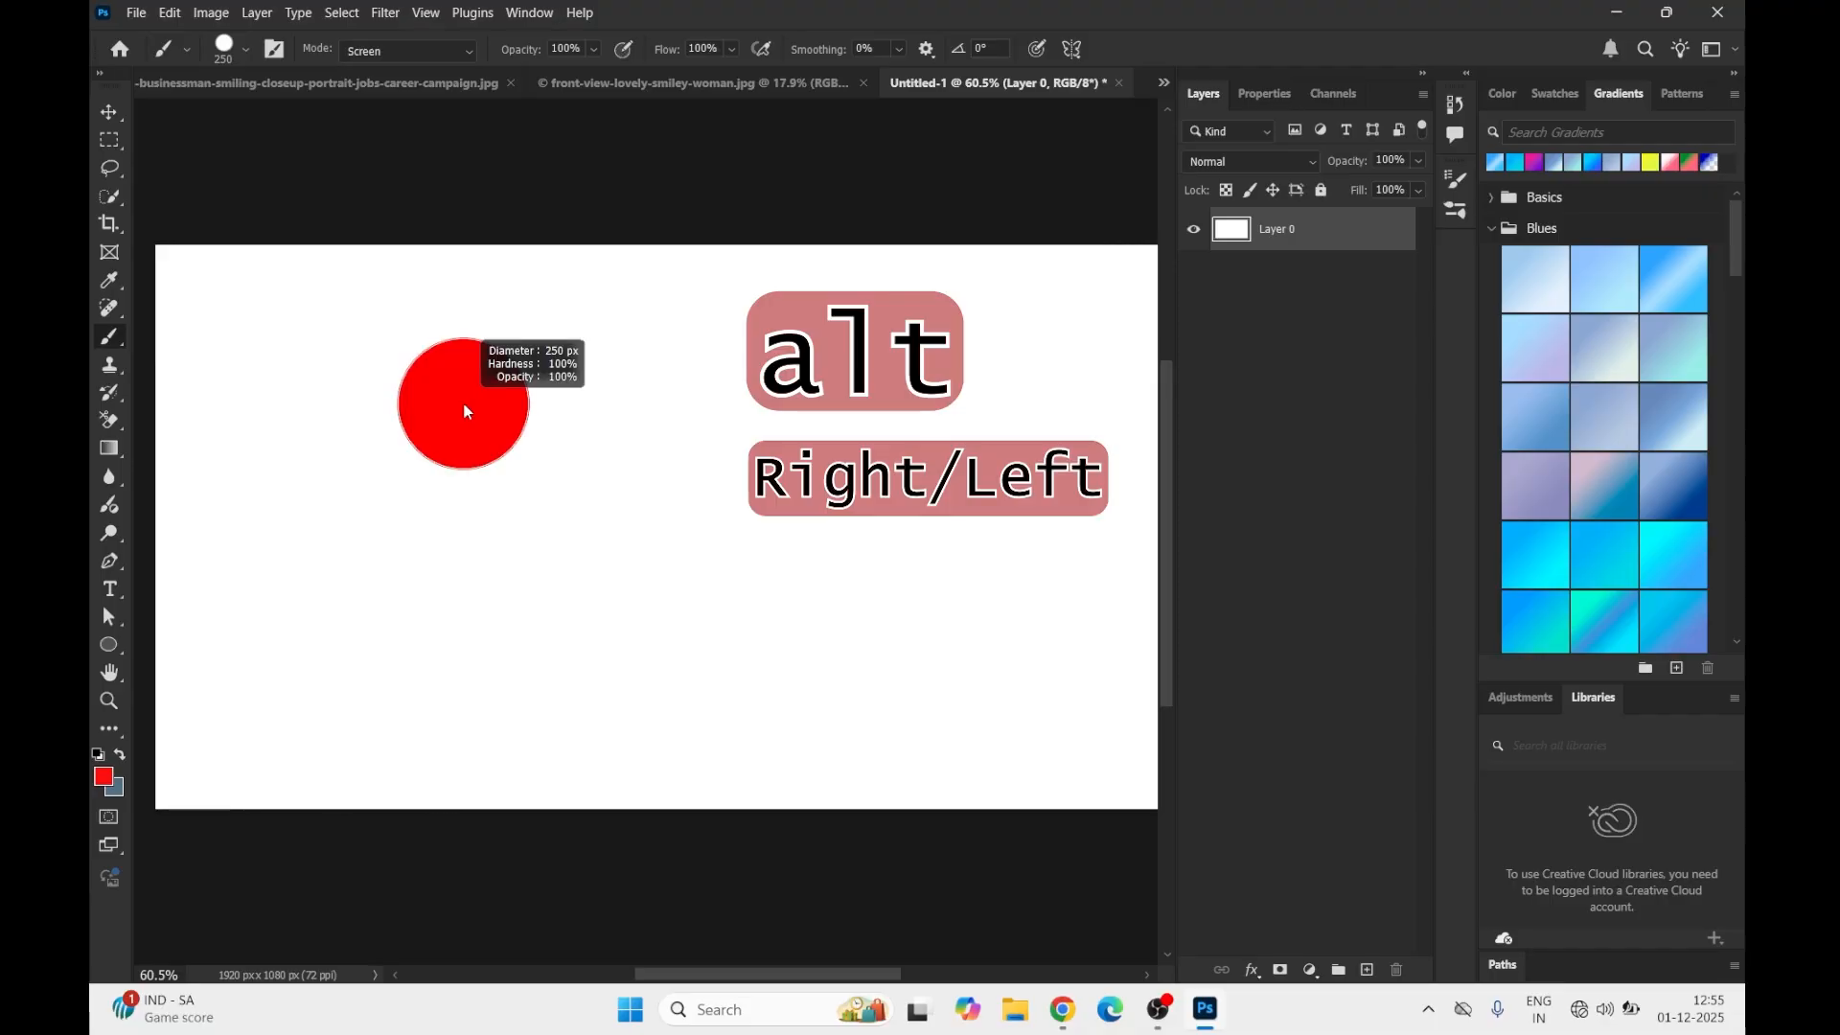
{"action": "mouse_move", "coordinate": [467, 411]}
{"action": "left_mouse_down"}
{"action": "mouse_move", "coordinate": [681, 412]}
{"action": "mouse_move", "coordinate": [357, 422]}
{"action": "mouse_move", "coordinate": [614, 417]}
{"action": "mouse_move", "coordinate": [394, 427]}
{"action": "mouse_move", "coordinate": [624, 435]}
{"action": "mouse_move", "coordinate": [420, 437]}
{"action": "left_mouse_up"}
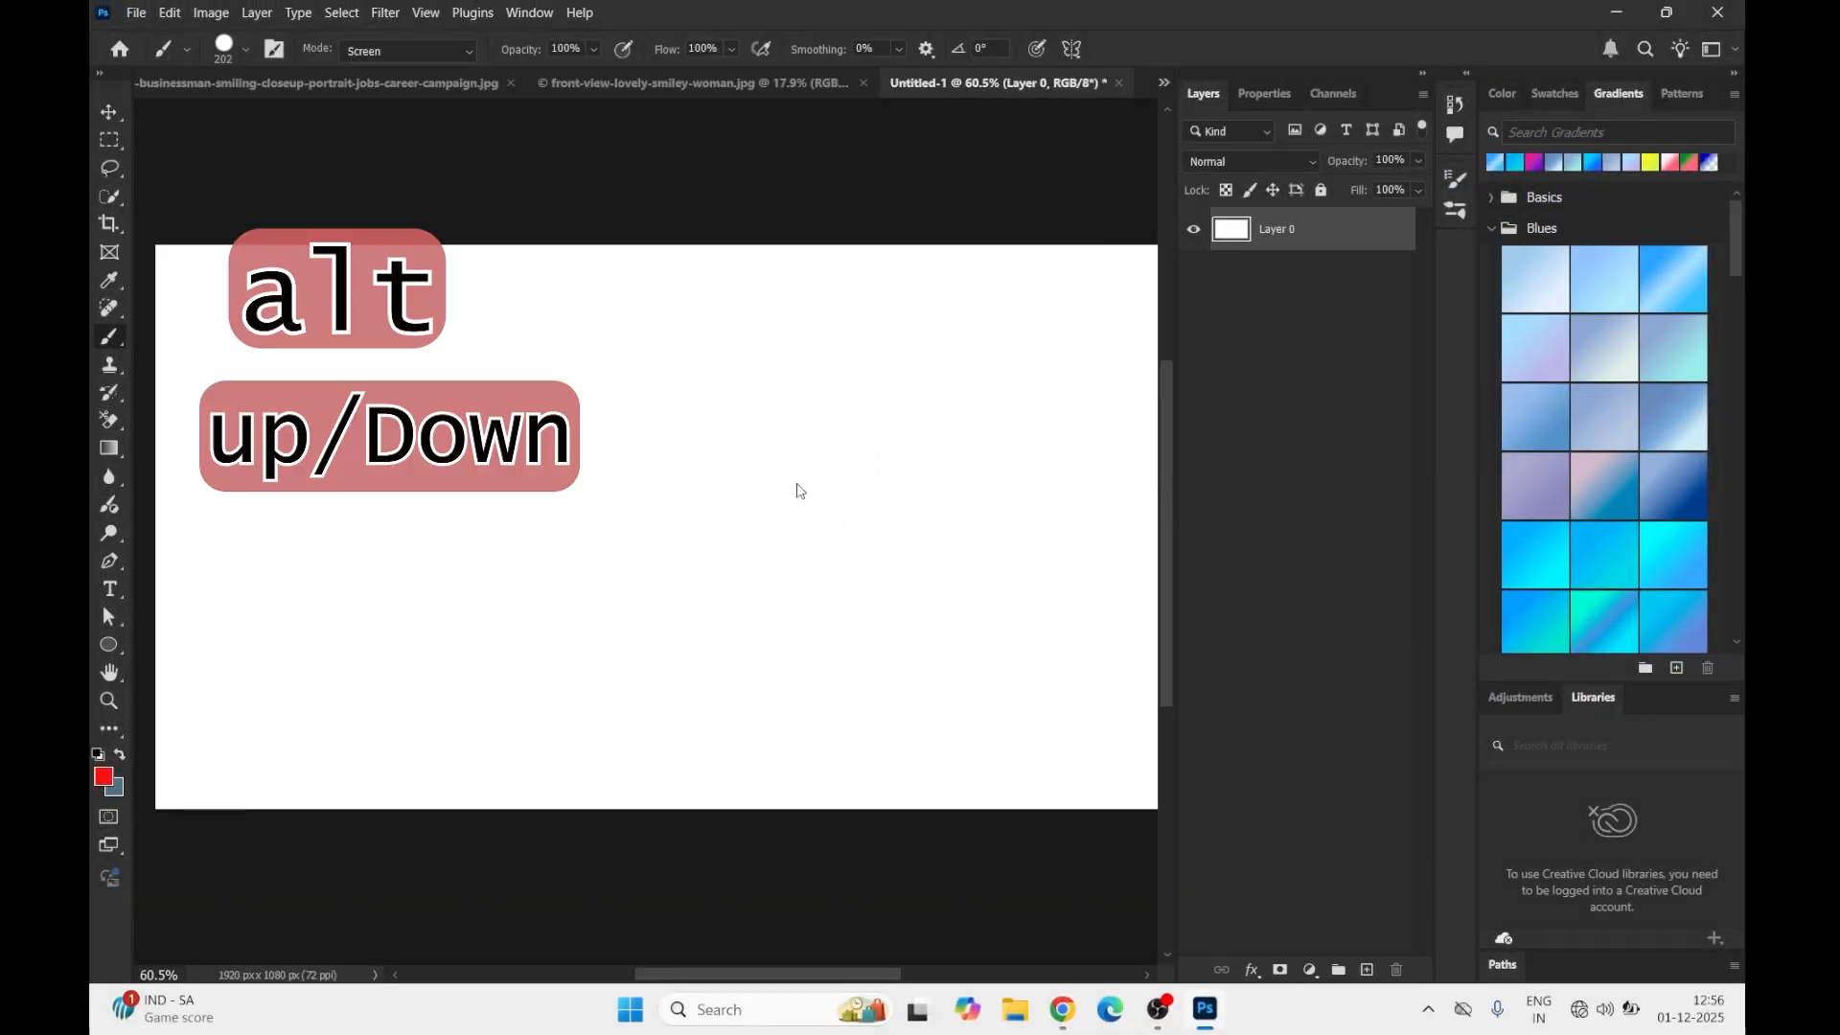
{"action": "left_click_drag", "start_coordinate": [796, 489], "coordinate": [767, 248]}
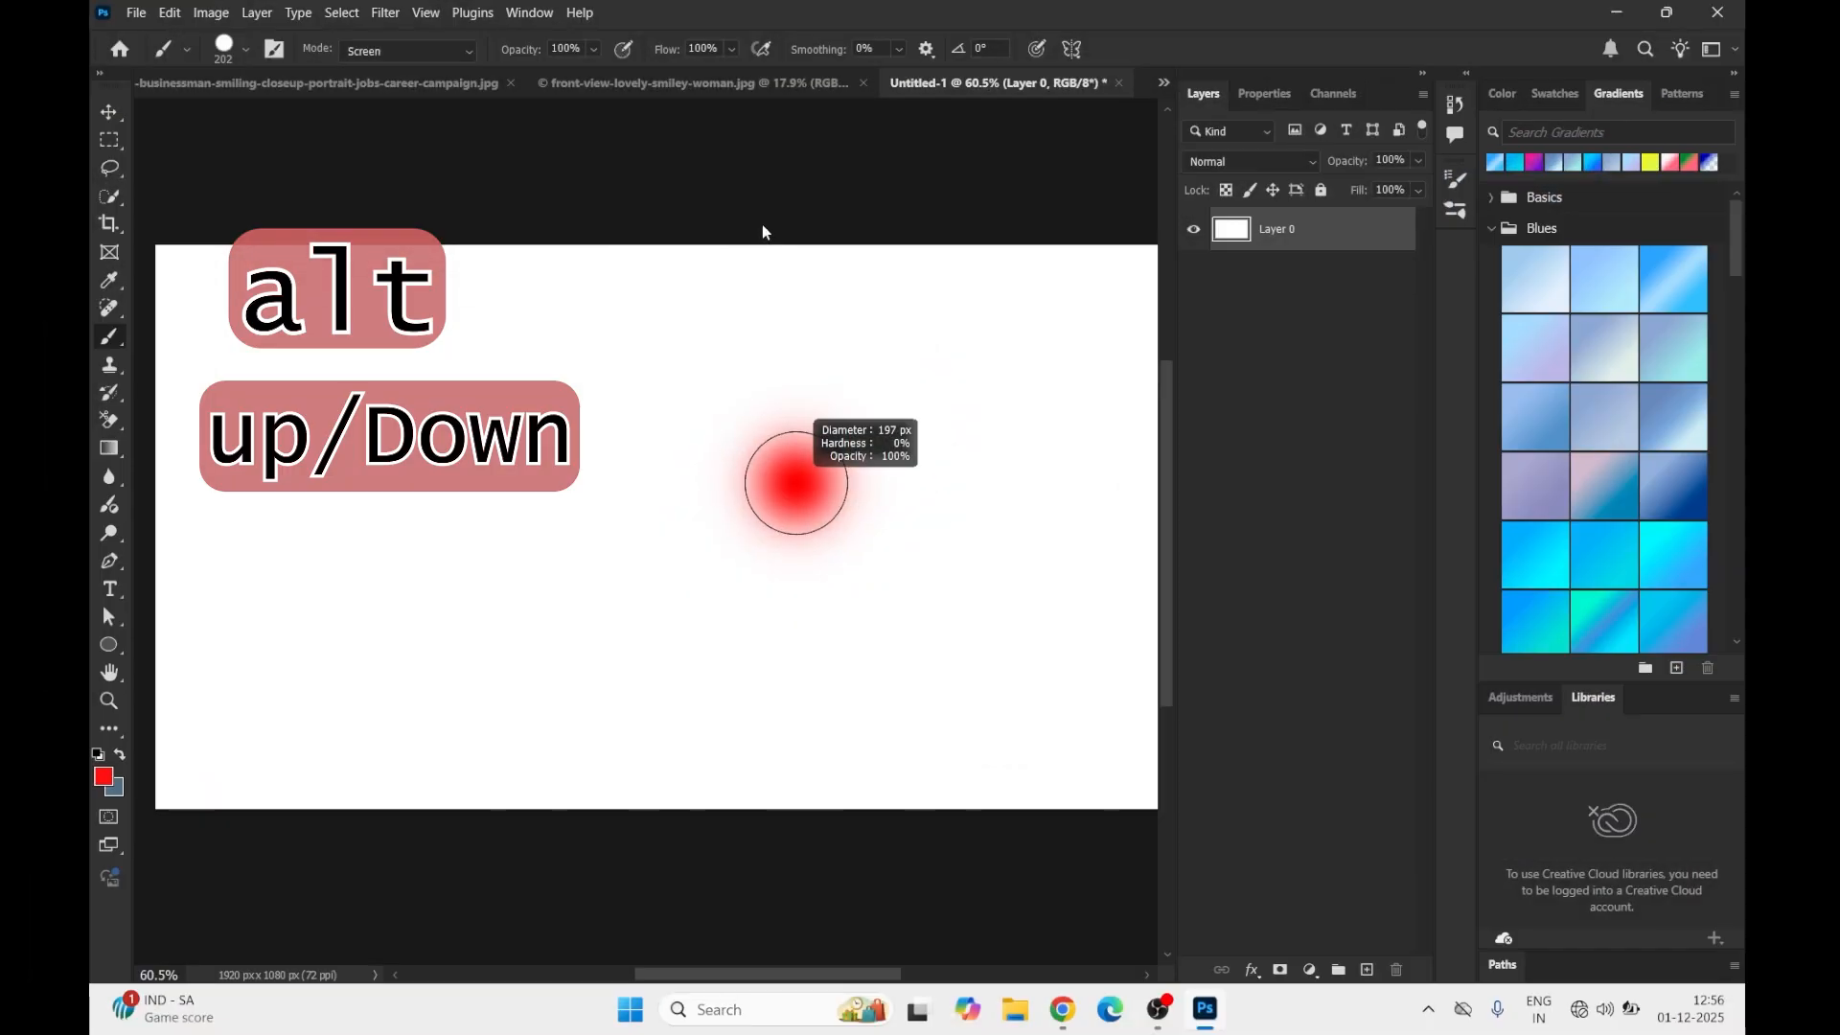
{"action": "mouse_move", "coordinate": [761, 215]}
{"action": "left_mouse_down"}
{"action": "mouse_move", "coordinate": [809, 592]}
{"action": "mouse_move", "coordinate": [795, 683]}
{"action": "mouse_move", "coordinate": [803, 610]}
{"action": "mouse_move", "coordinate": [760, 295]}
{"action": "mouse_move", "coordinate": [839, 609]}
{"action": "left_mouse_up"}
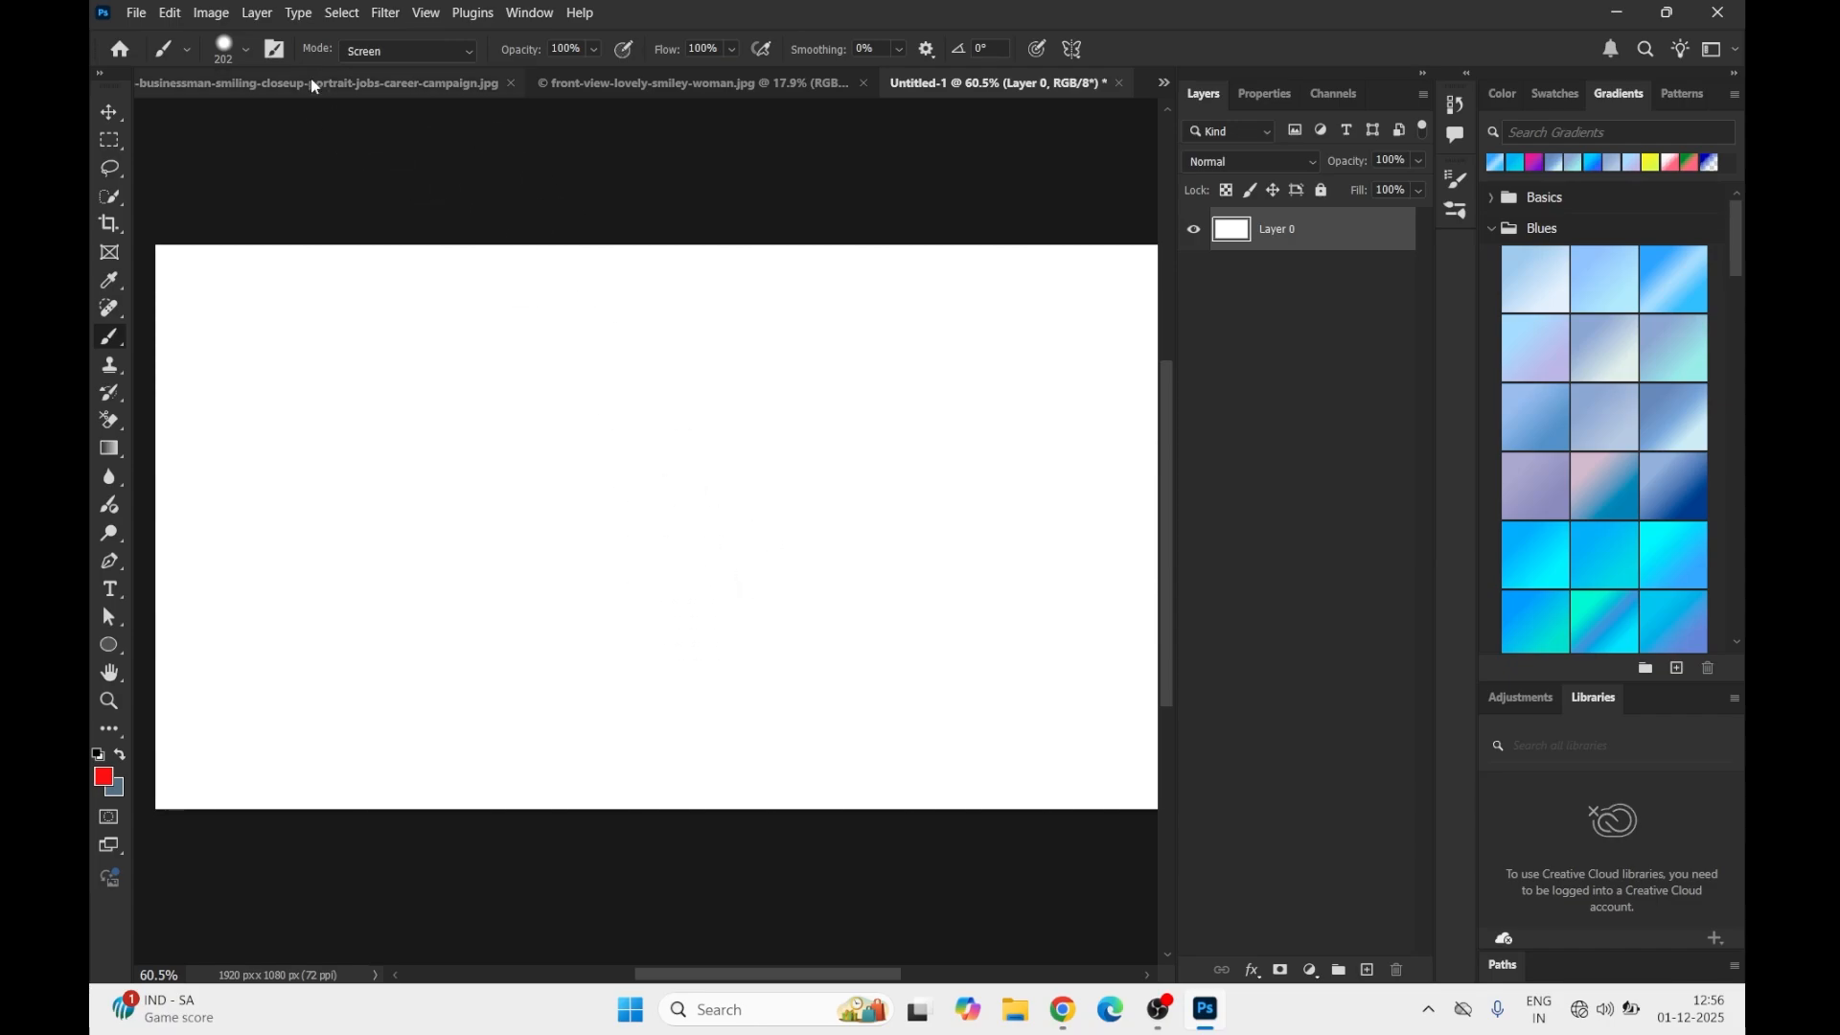
Step: Review the brush size and hardness in the preset picker, in the on-canvas picker and in the detailed Brush Settings
{"action": "left_click", "coordinate": [236, 46]}
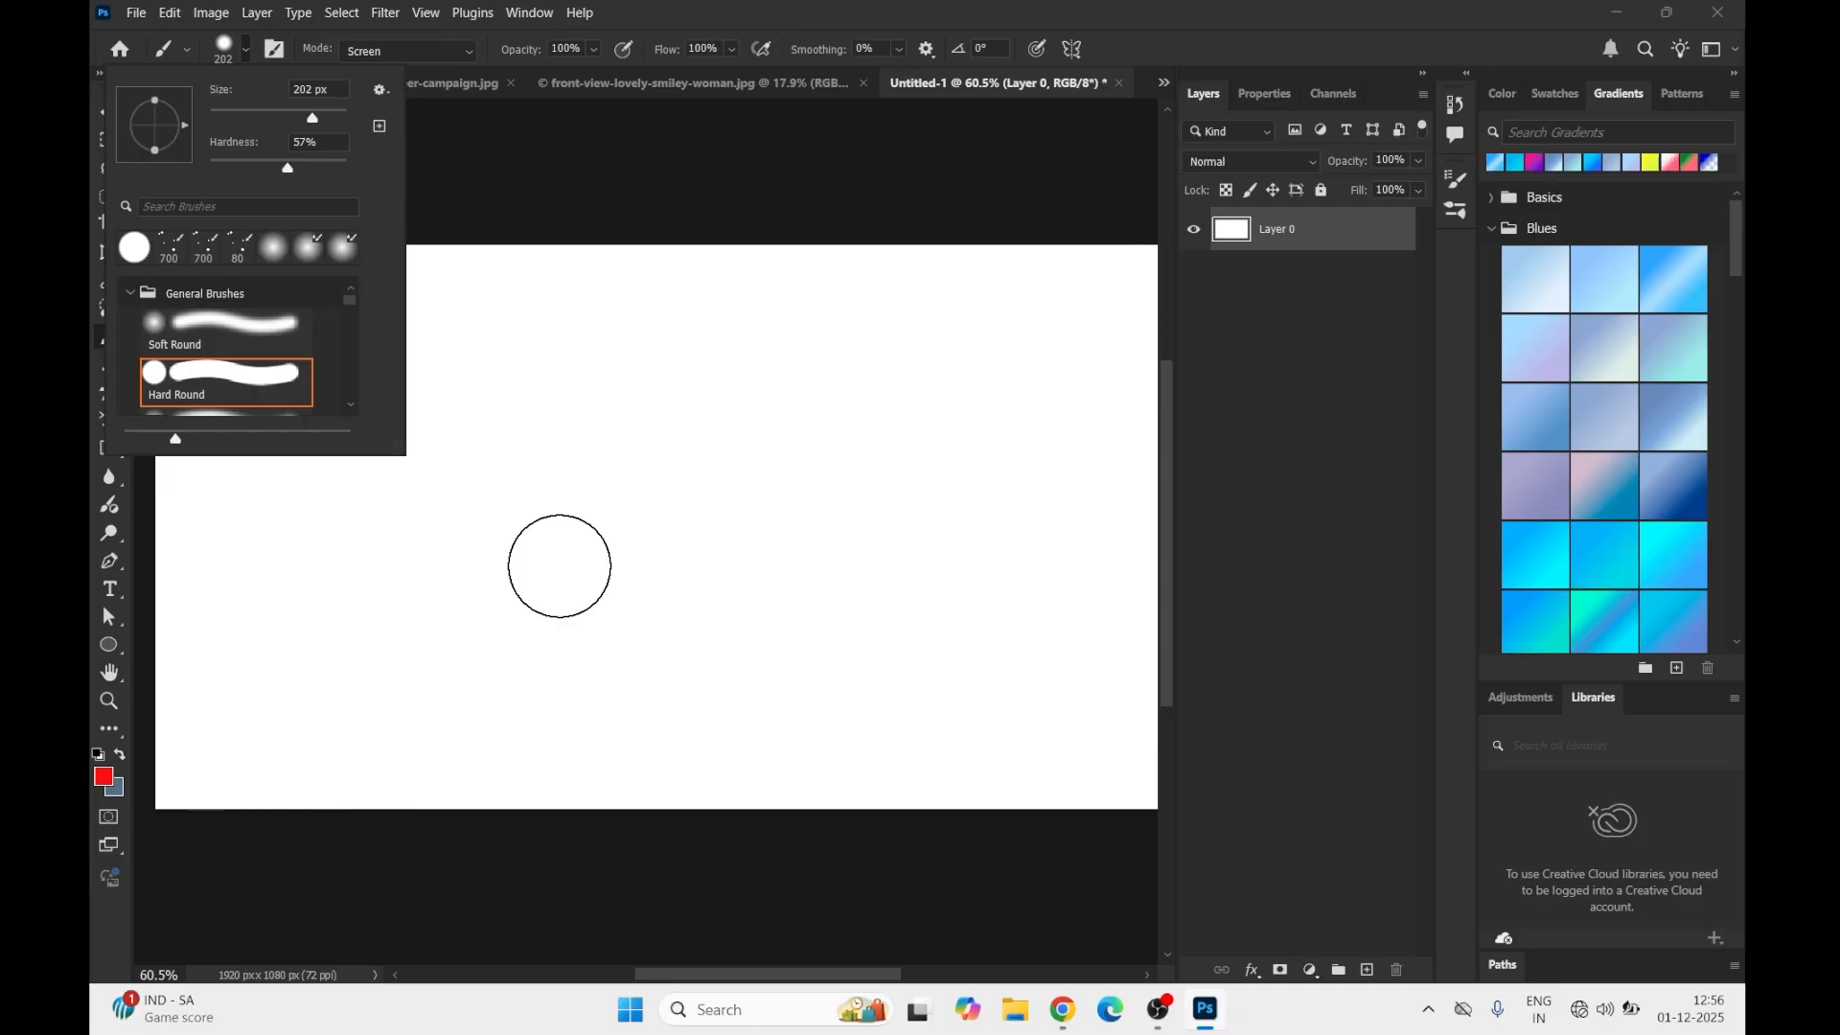
{"action": "key", "text": "Escape"}
{"action": "right_click", "coordinate": [572, 439]}
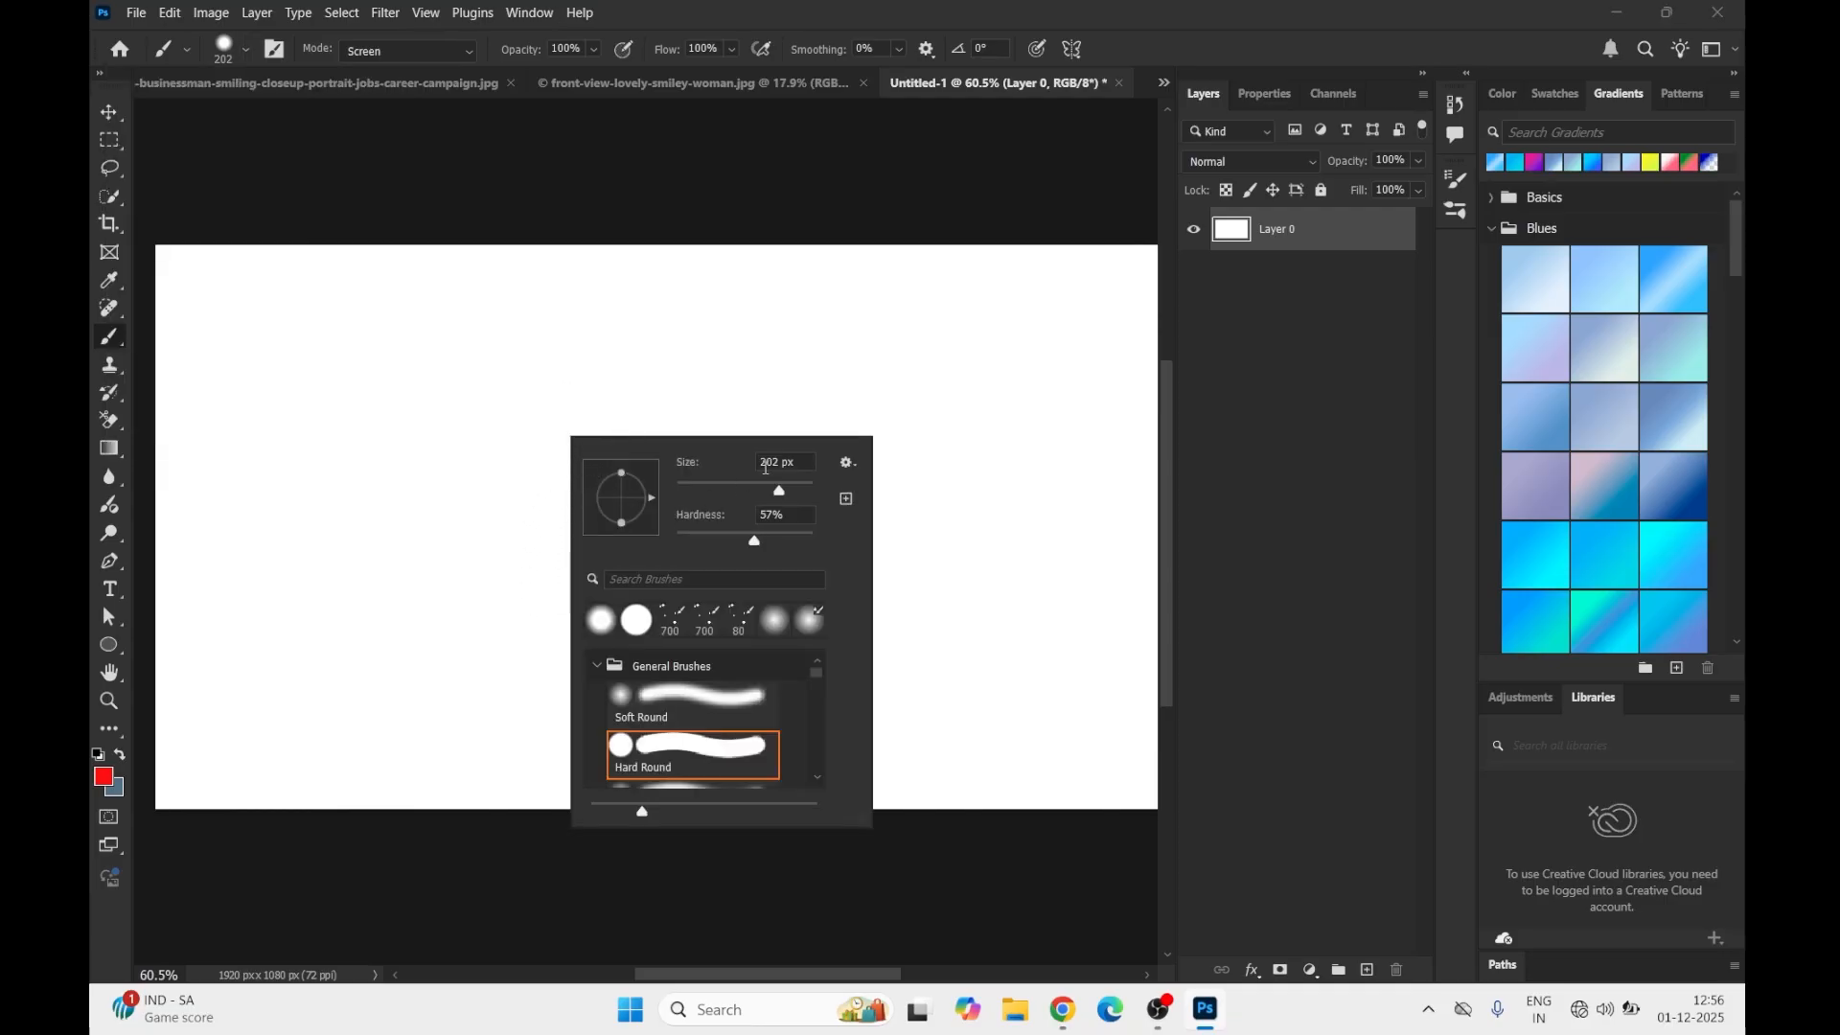
{"action": "left_click", "coordinate": [275, 49]}
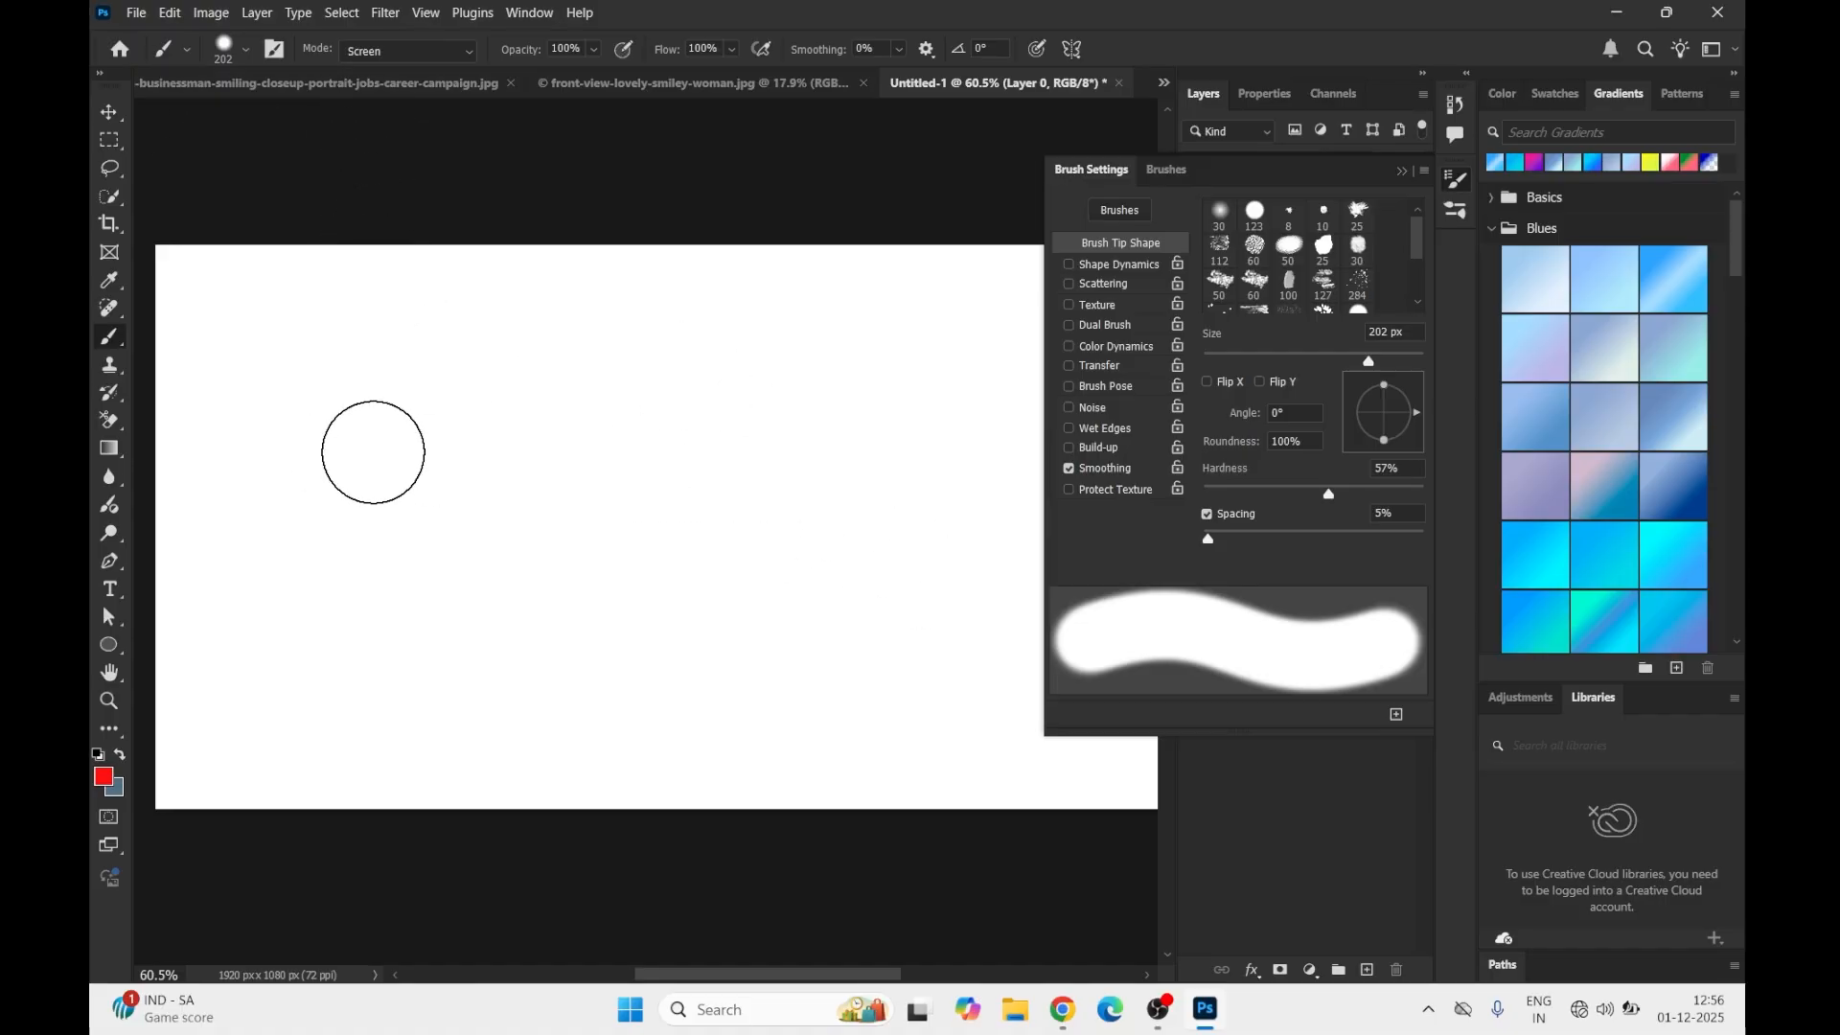
{"action": "left_click", "coordinate": [272, 55]}
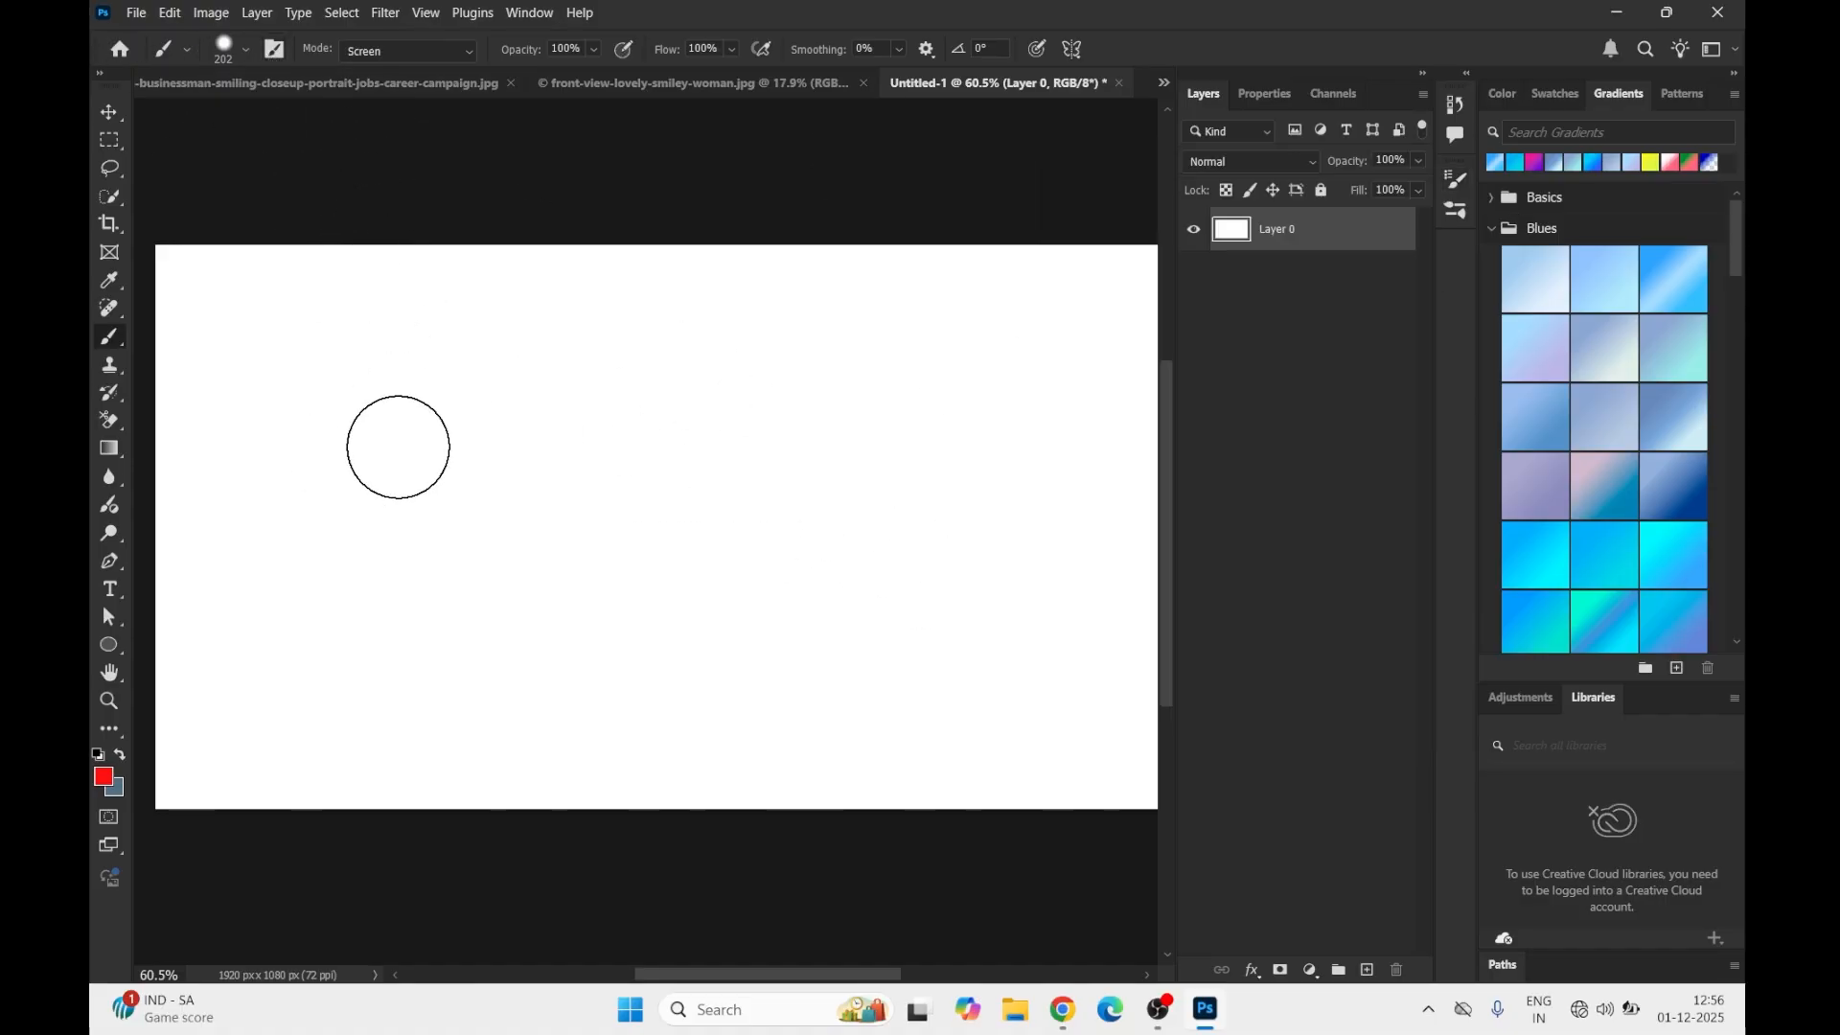
Step: Step the brush size up to 300 px and back down below 250 px
{"action": "key", "text": "bracketright"}
{"action": "key", "text": "bracketright"}
{"action": "key", "text": "bracketright"}
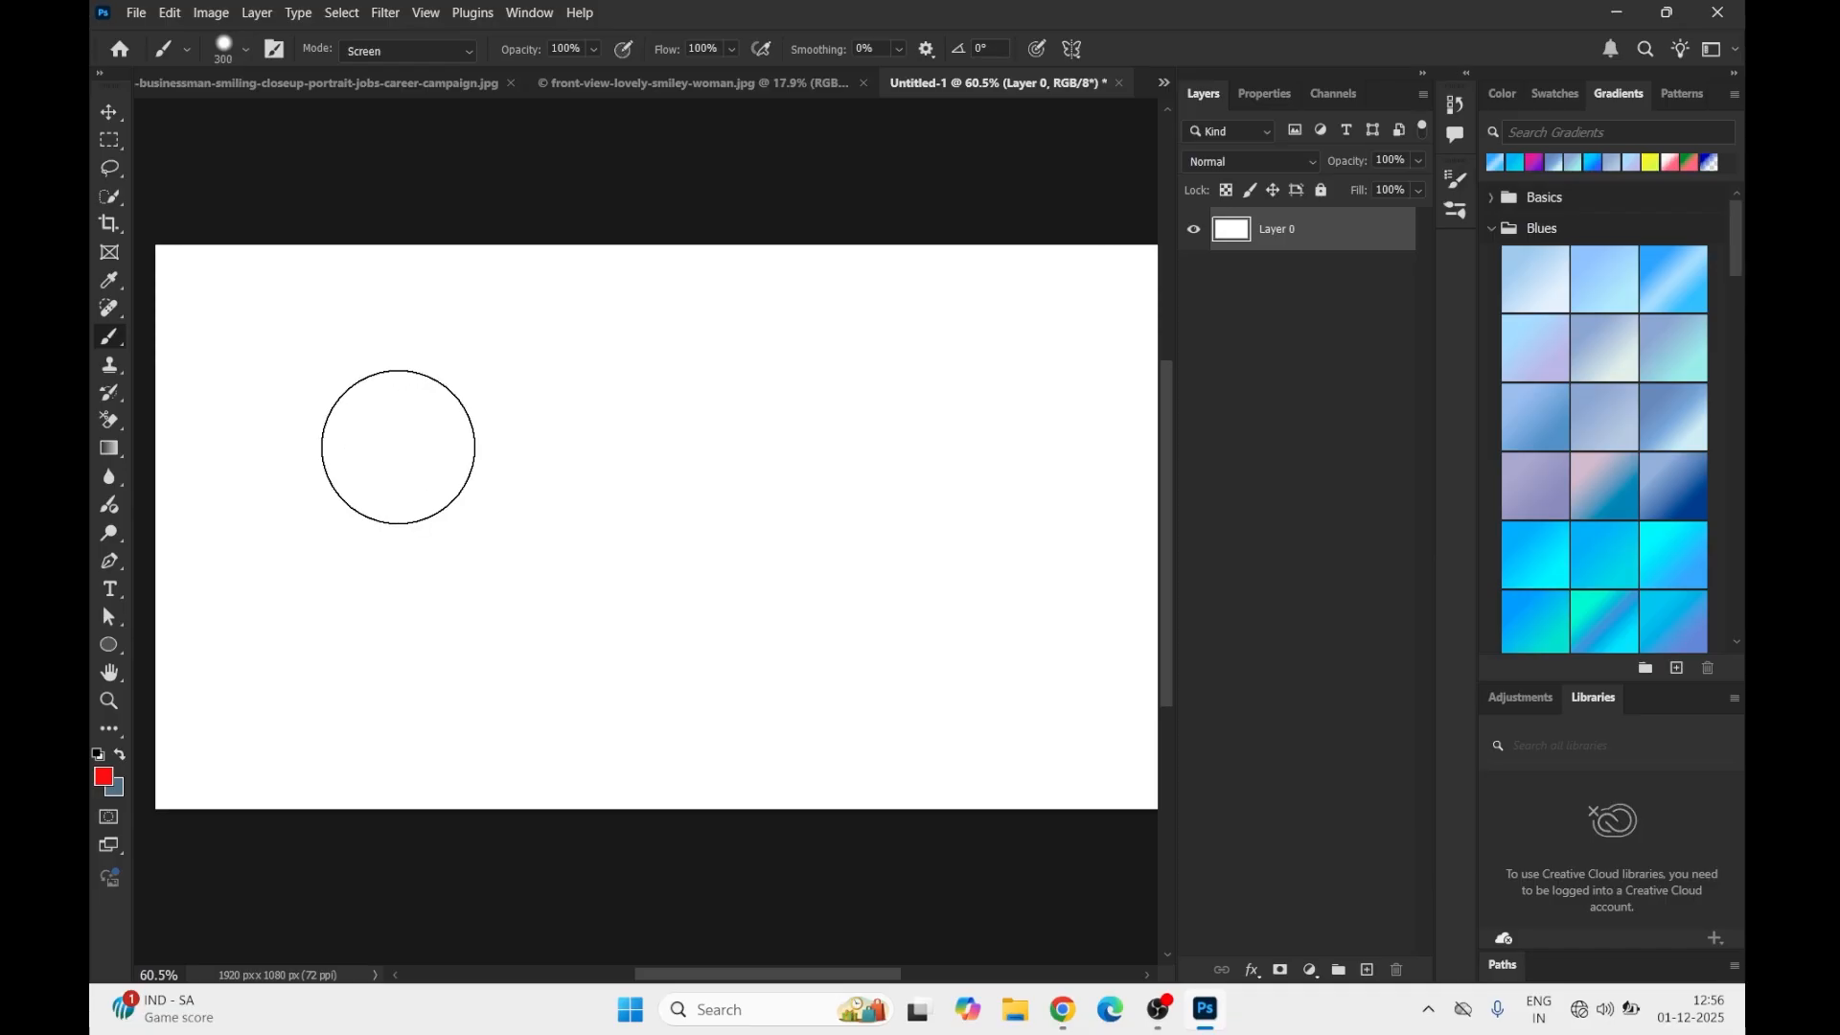
{"action": "key", "text": "bracketleft"}
{"action": "key", "text": "bracketleft"}
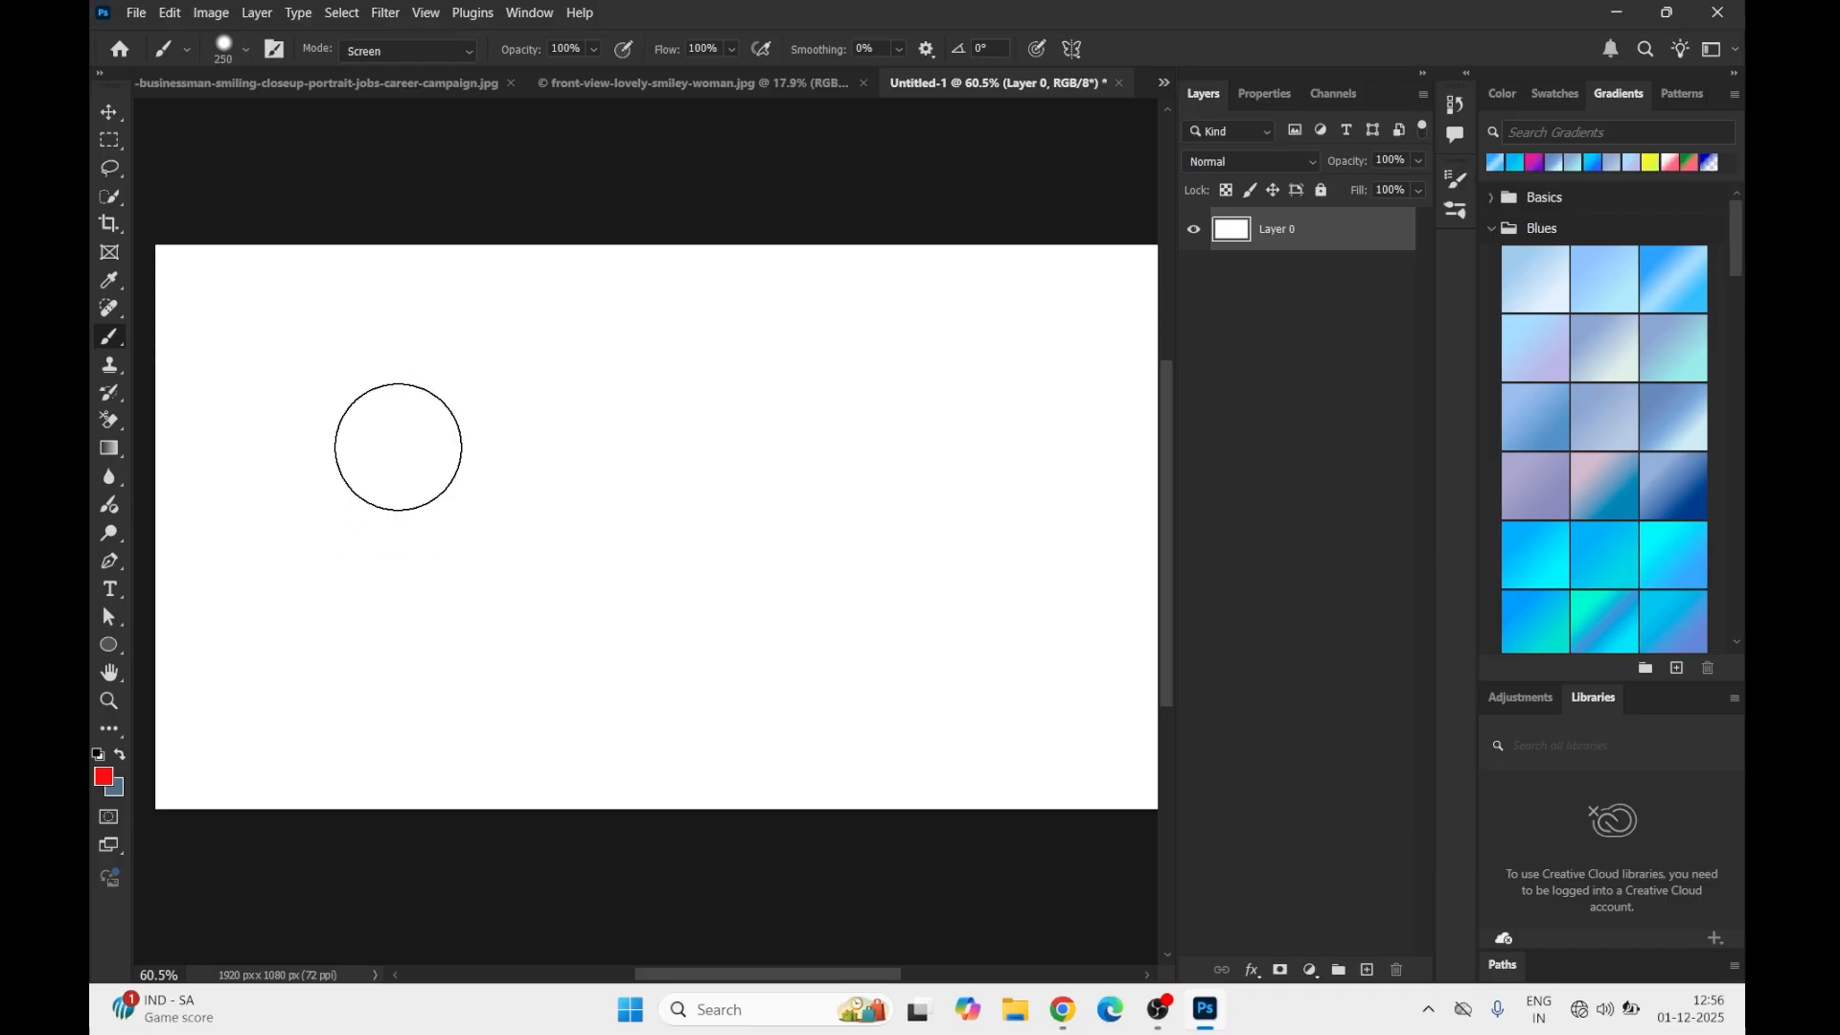
{"action": "key", "text": "bracketleft"}
{"action": "key", "text": "bracketleft"}
{"action": "key", "text": "bracketleft"}
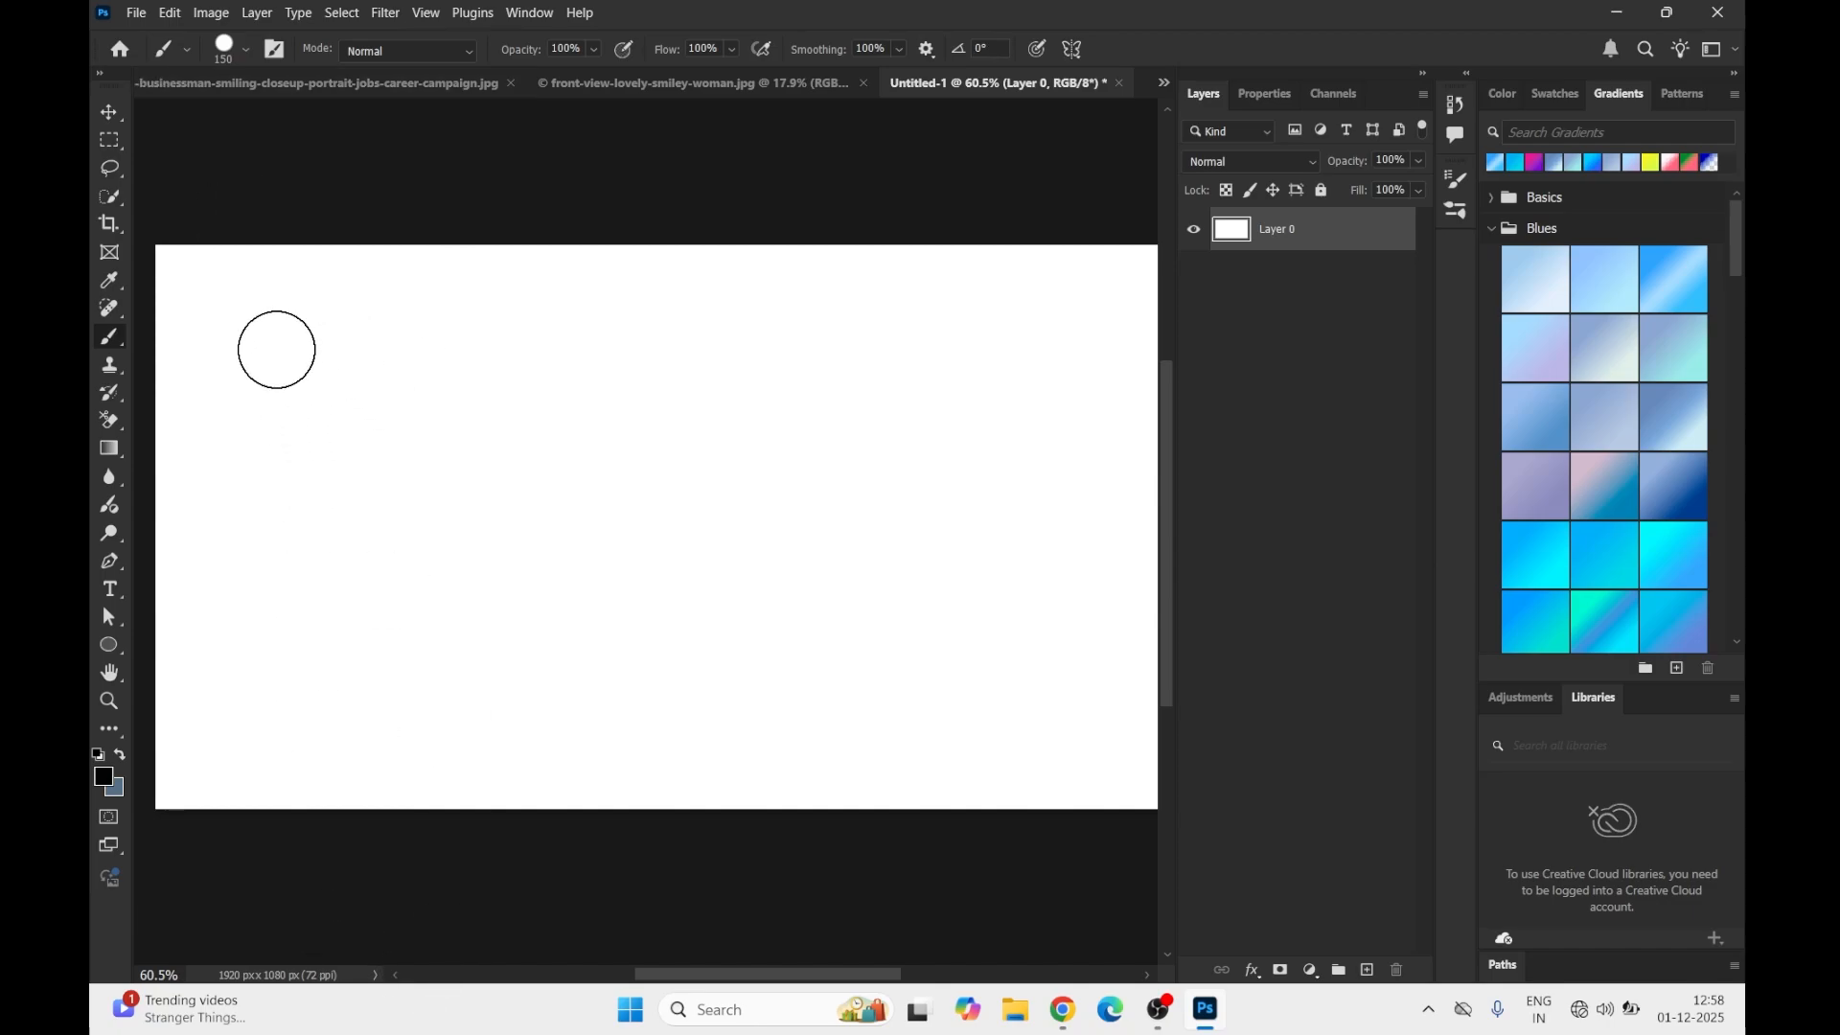
Step: Paint a freehand black stroke with a connected straight diagonal and a straight horizontal stroke, and undo them all
{"action": "left_click_drag", "start_coordinate": [271, 347], "coordinate": [1131, 307]}
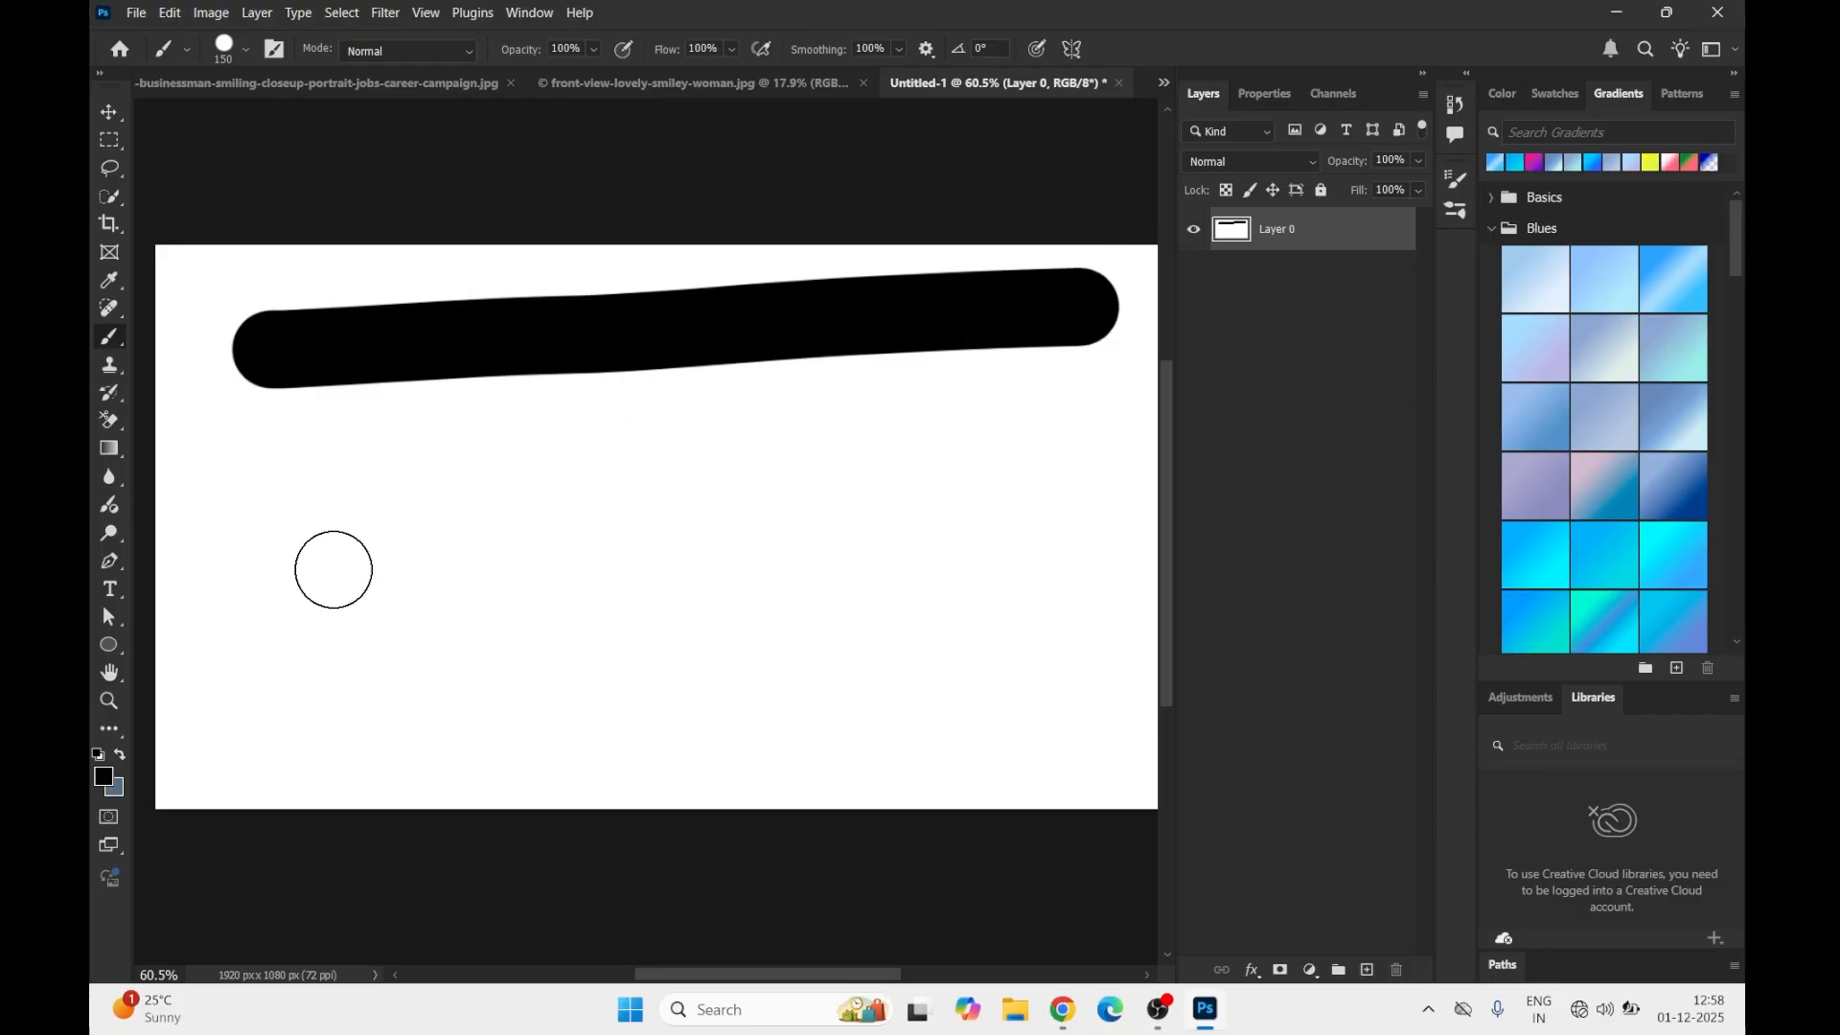
{"action": "left_click", "coordinate": [266, 539], "text": "shift"}
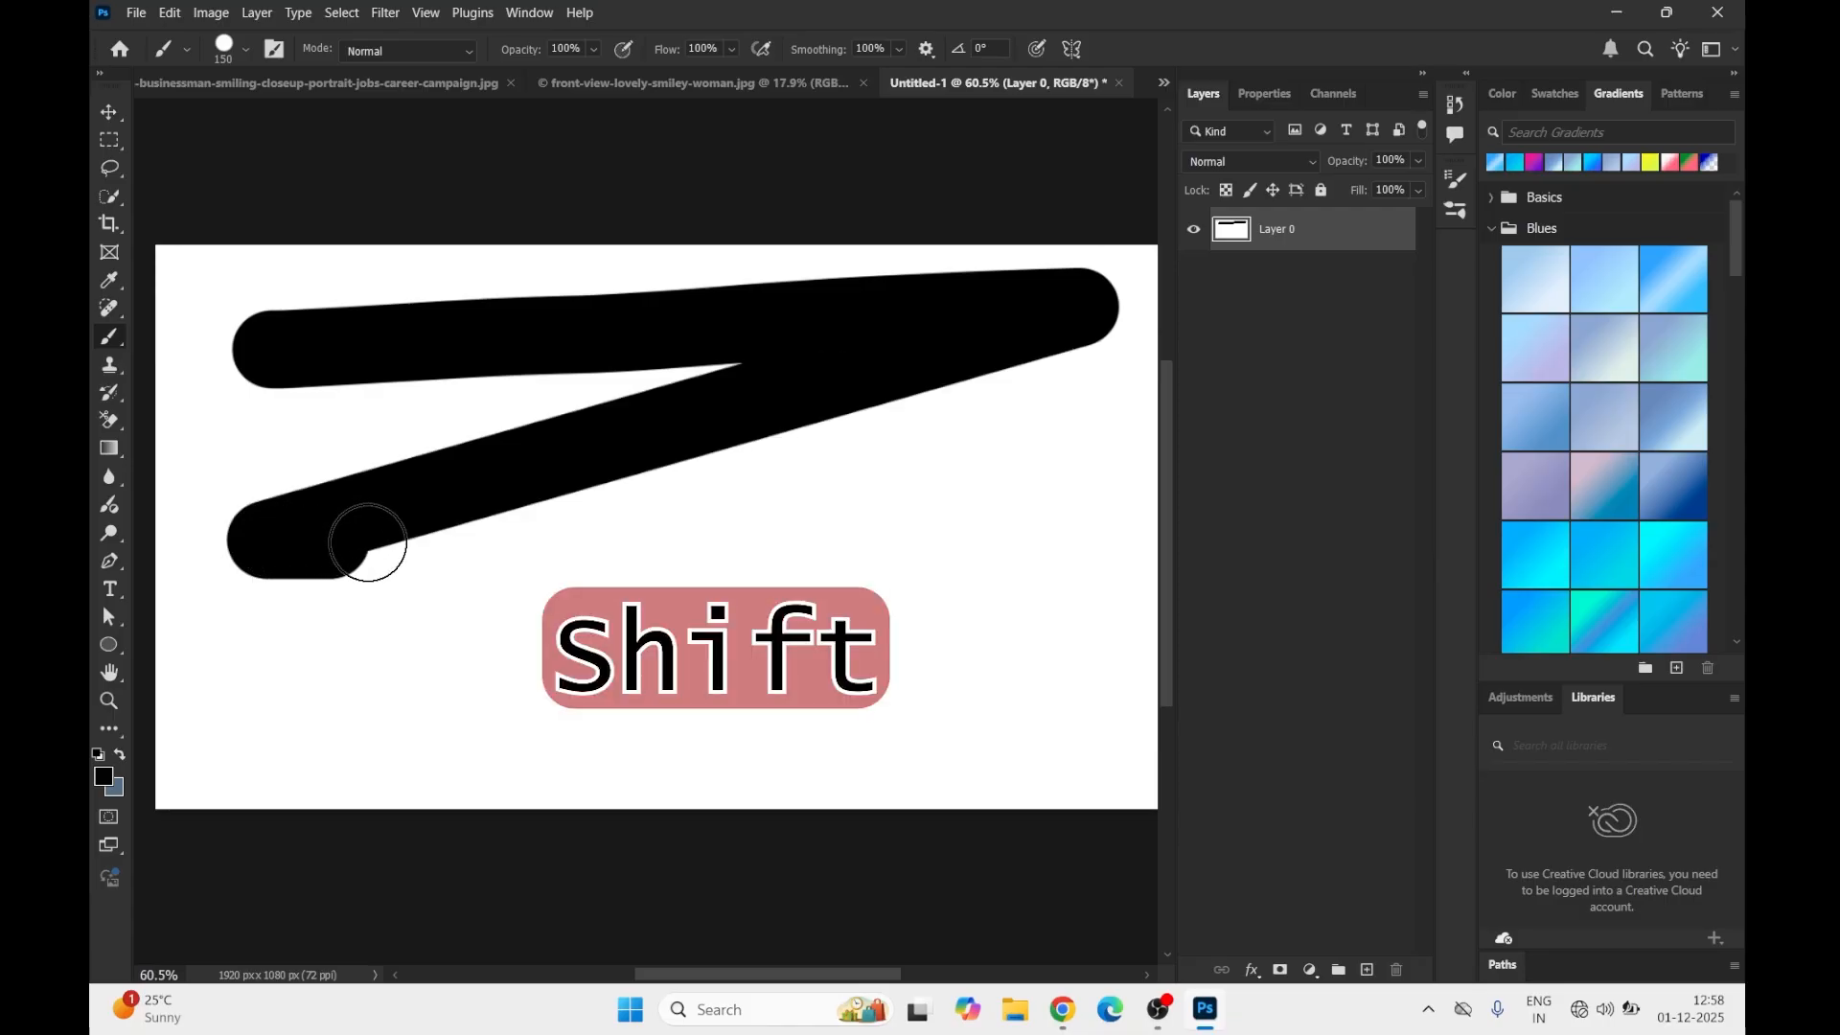
{"action": "mouse_move", "coordinate": [368, 542]}
{"action": "left_mouse_down"}
{"action": "mouse_move", "coordinate": [1090, 569]}
{"action": "mouse_move", "coordinate": [1077, 550]}
{"action": "left_mouse_up"}
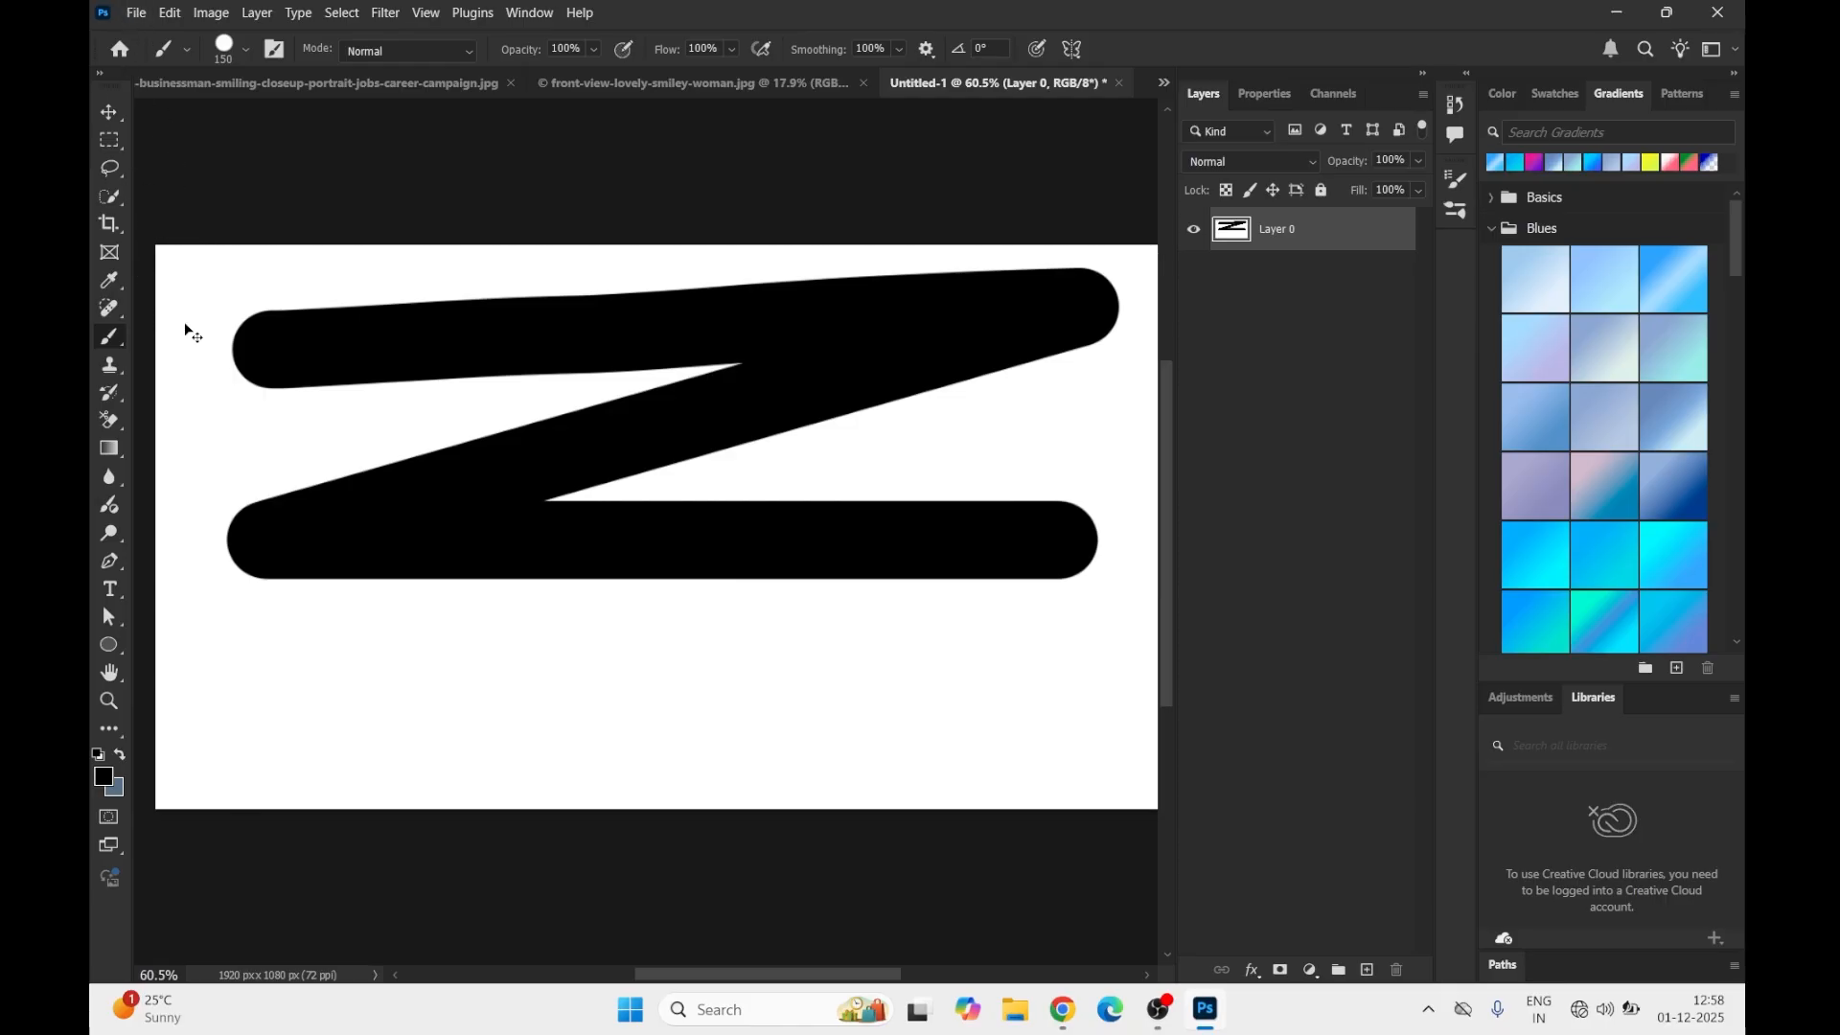
{"action": "key", "text": "ctrl+z"}
{"action": "key", "text": "ctrl+z"}
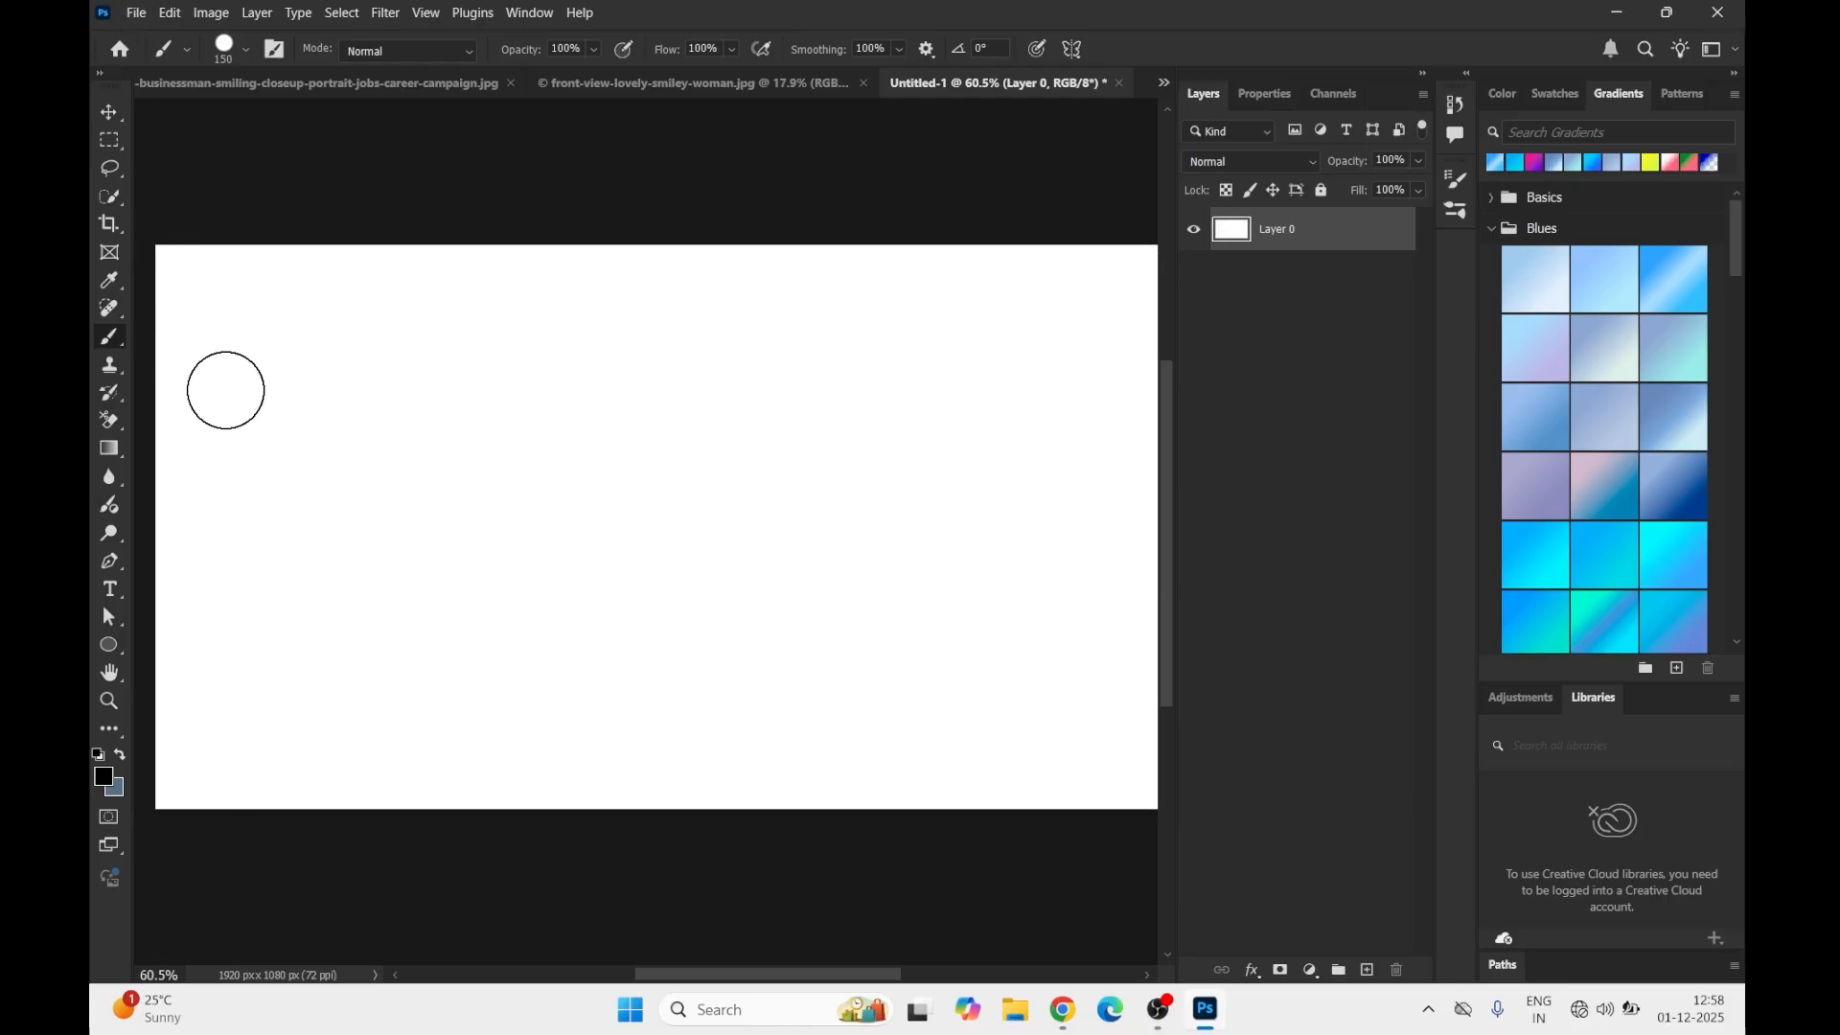
Step: Paint a straight horizontal black stroke across the upper canvas and a straight vertical stroke joining it from below
{"action": "left_click", "coordinate": [226, 390]}
{"action": "mouse_move", "coordinate": [226, 391]}
{"action": "left_mouse_down"}
{"action": "mouse_move", "coordinate": [472, 392]}
{"action": "mouse_move", "coordinate": [604, 362]}
{"action": "mouse_move", "coordinate": [671, 383]}
{"action": "left_mouse_up"}
{"action": "mouse_move", "coordinate": [865, 326]}
{"action": "left_mouse_down"}
{"action": "mouse_move", "coordinate": [1066, 226]}
{"action": "mouse_move", "coordinate": [1127, 325]}
{"action": "left_mouse_up"}
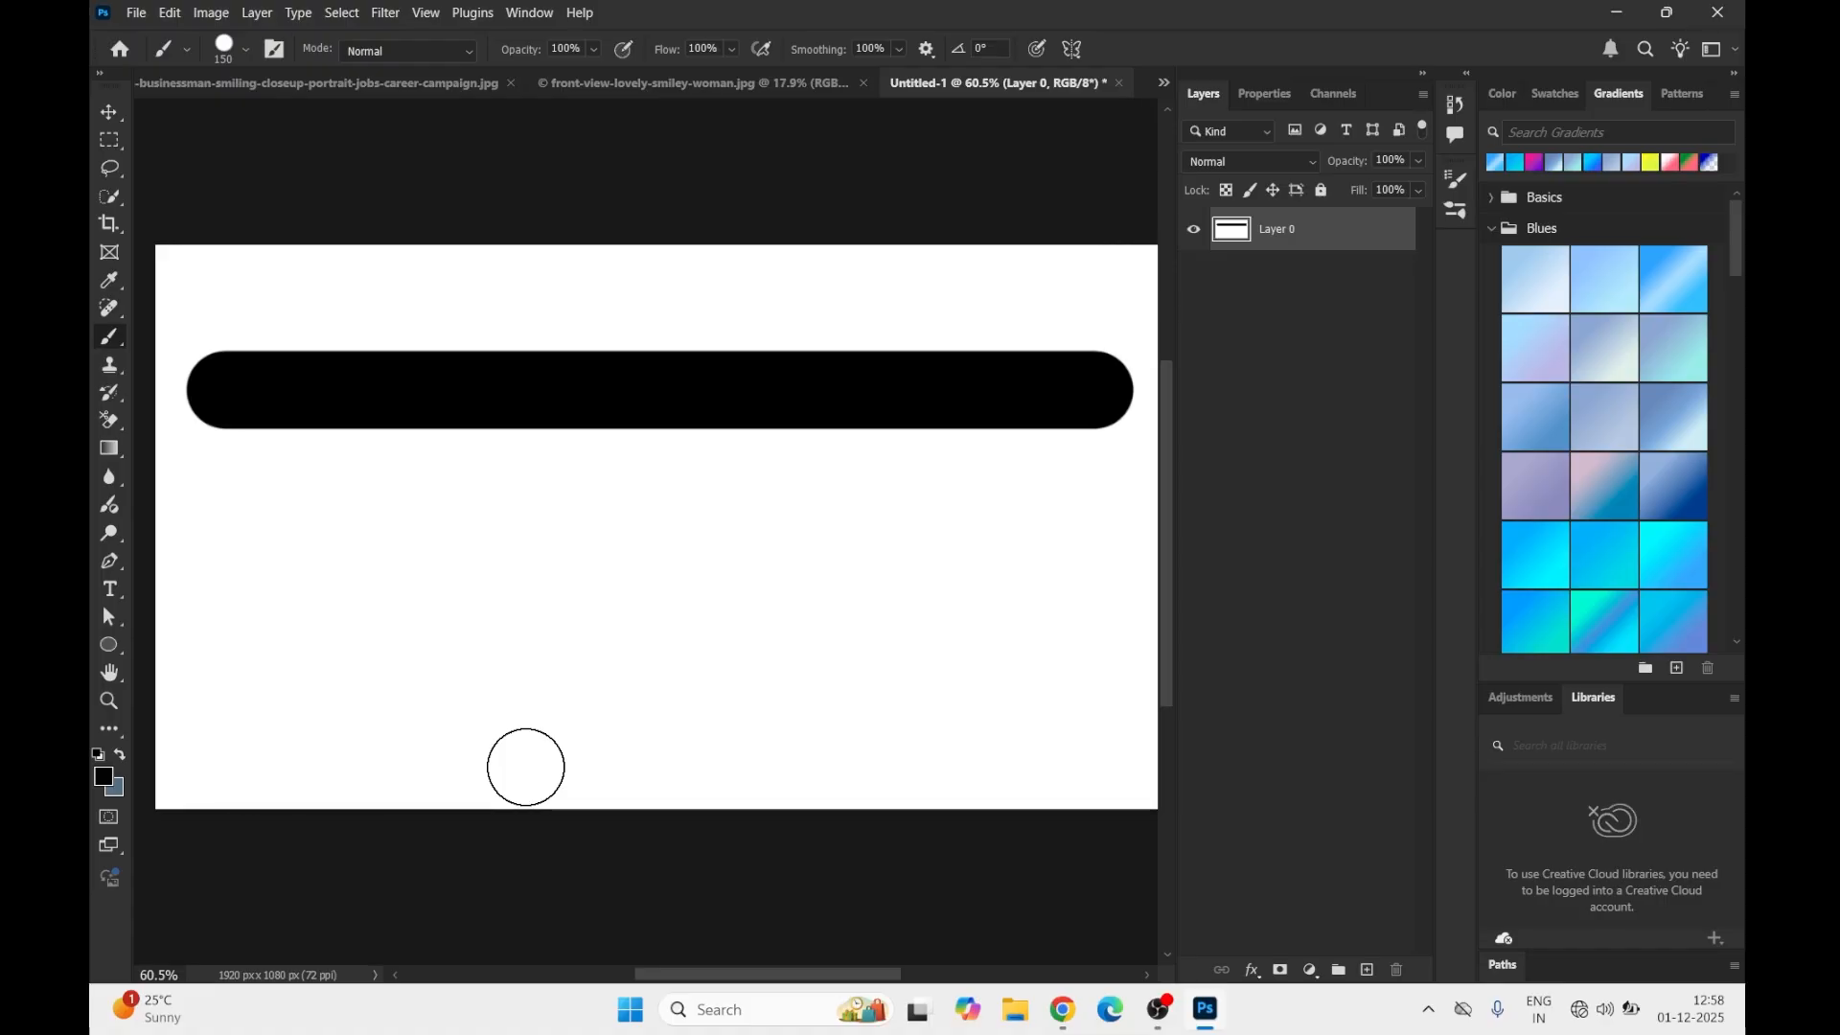
{"action": "left_click", "coordinate": [526, 767]}
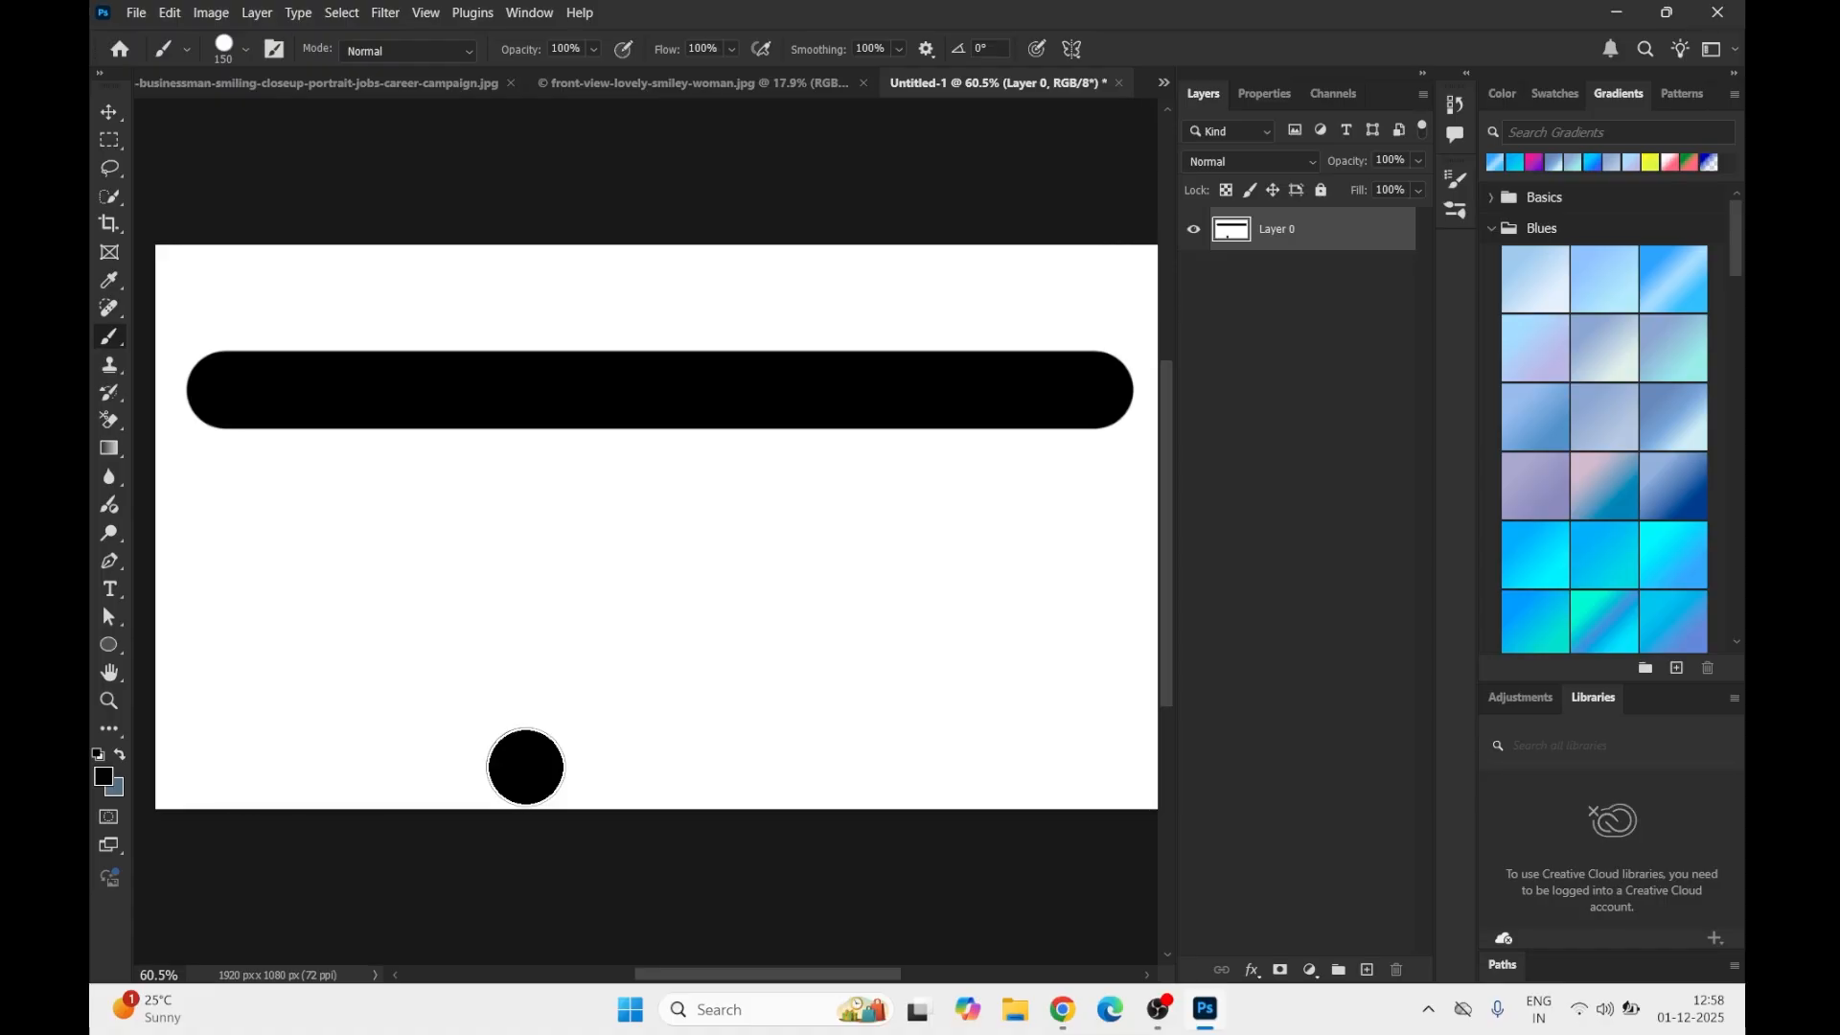
{"action": "mouse_move", "coordinate": [526, 766]}
{"action": "left_mouse_down"}
{"action": "mouse_move", "coordinate": [627, 693]}
{"action": "mouse_move", "coordinate": [617, 406]}
{"action": "left_mouse_up"}
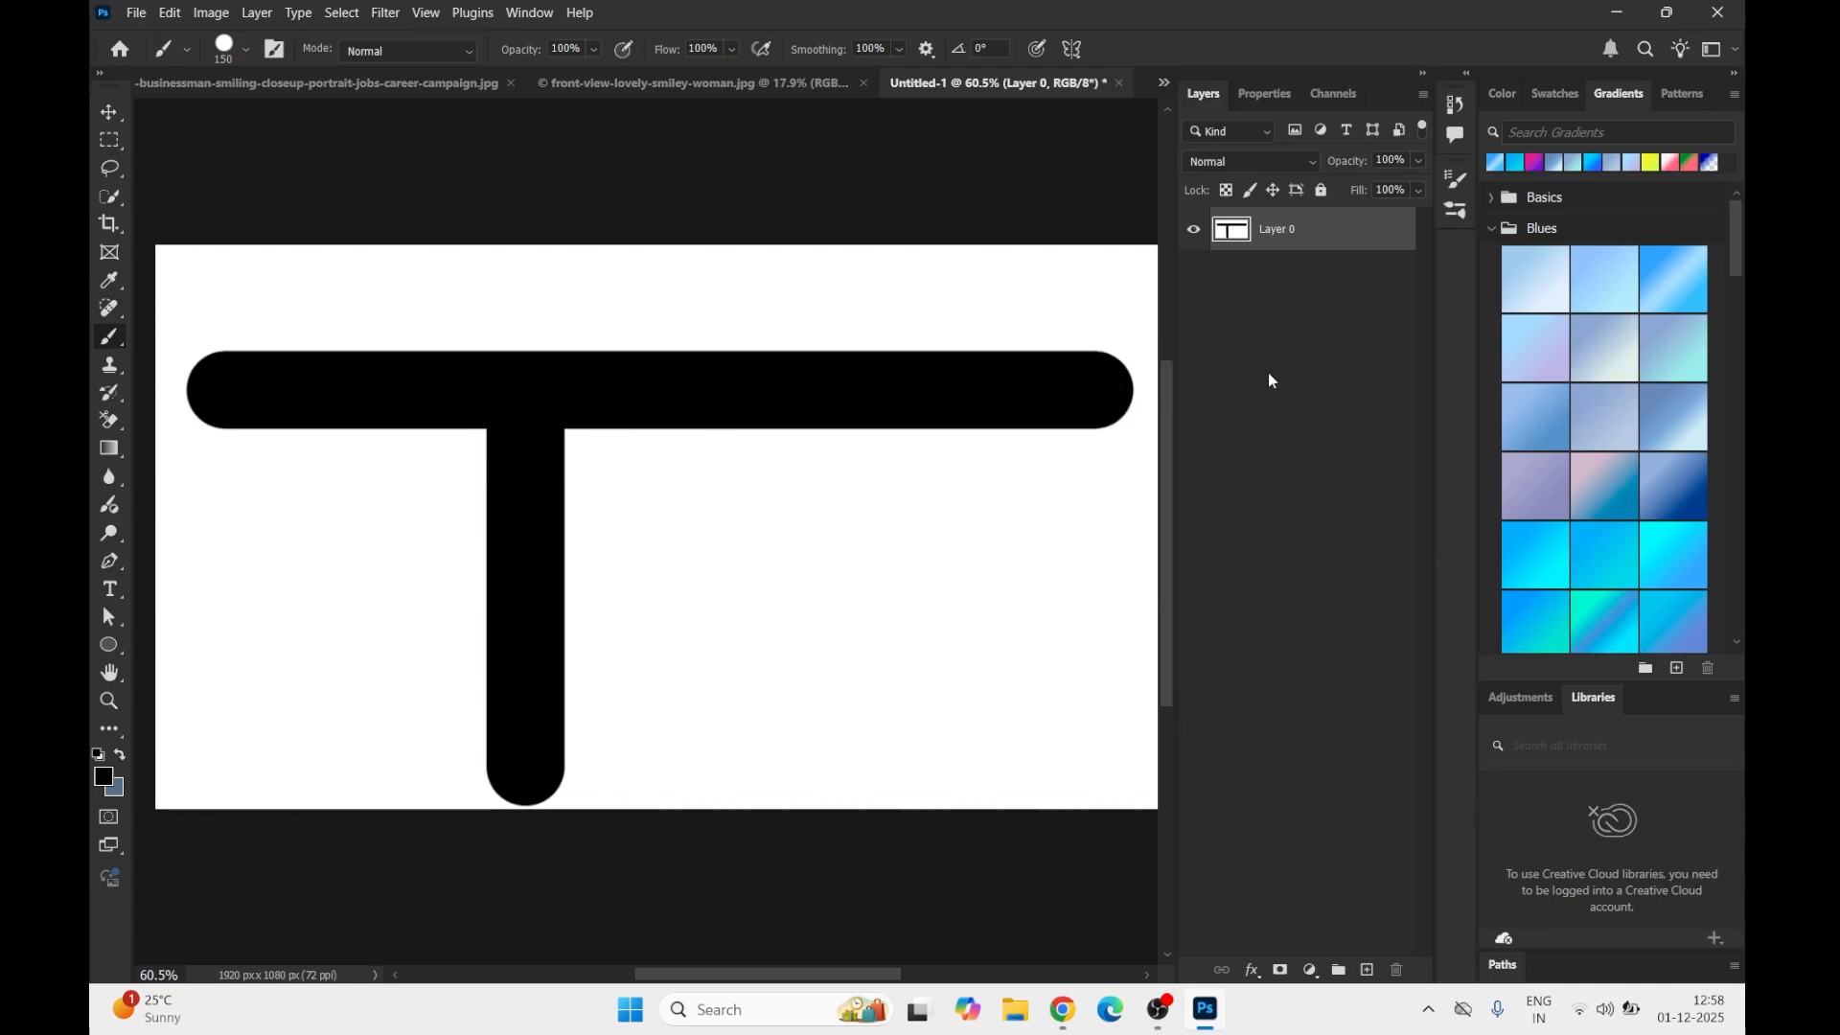
Step: Paint three connected straight segments from the vertical stroke's upper end along the lower canvas and up to the horizontal stroke's left end
{"action": "left_click", "coordinate": [674, 760], "text": "shift"}
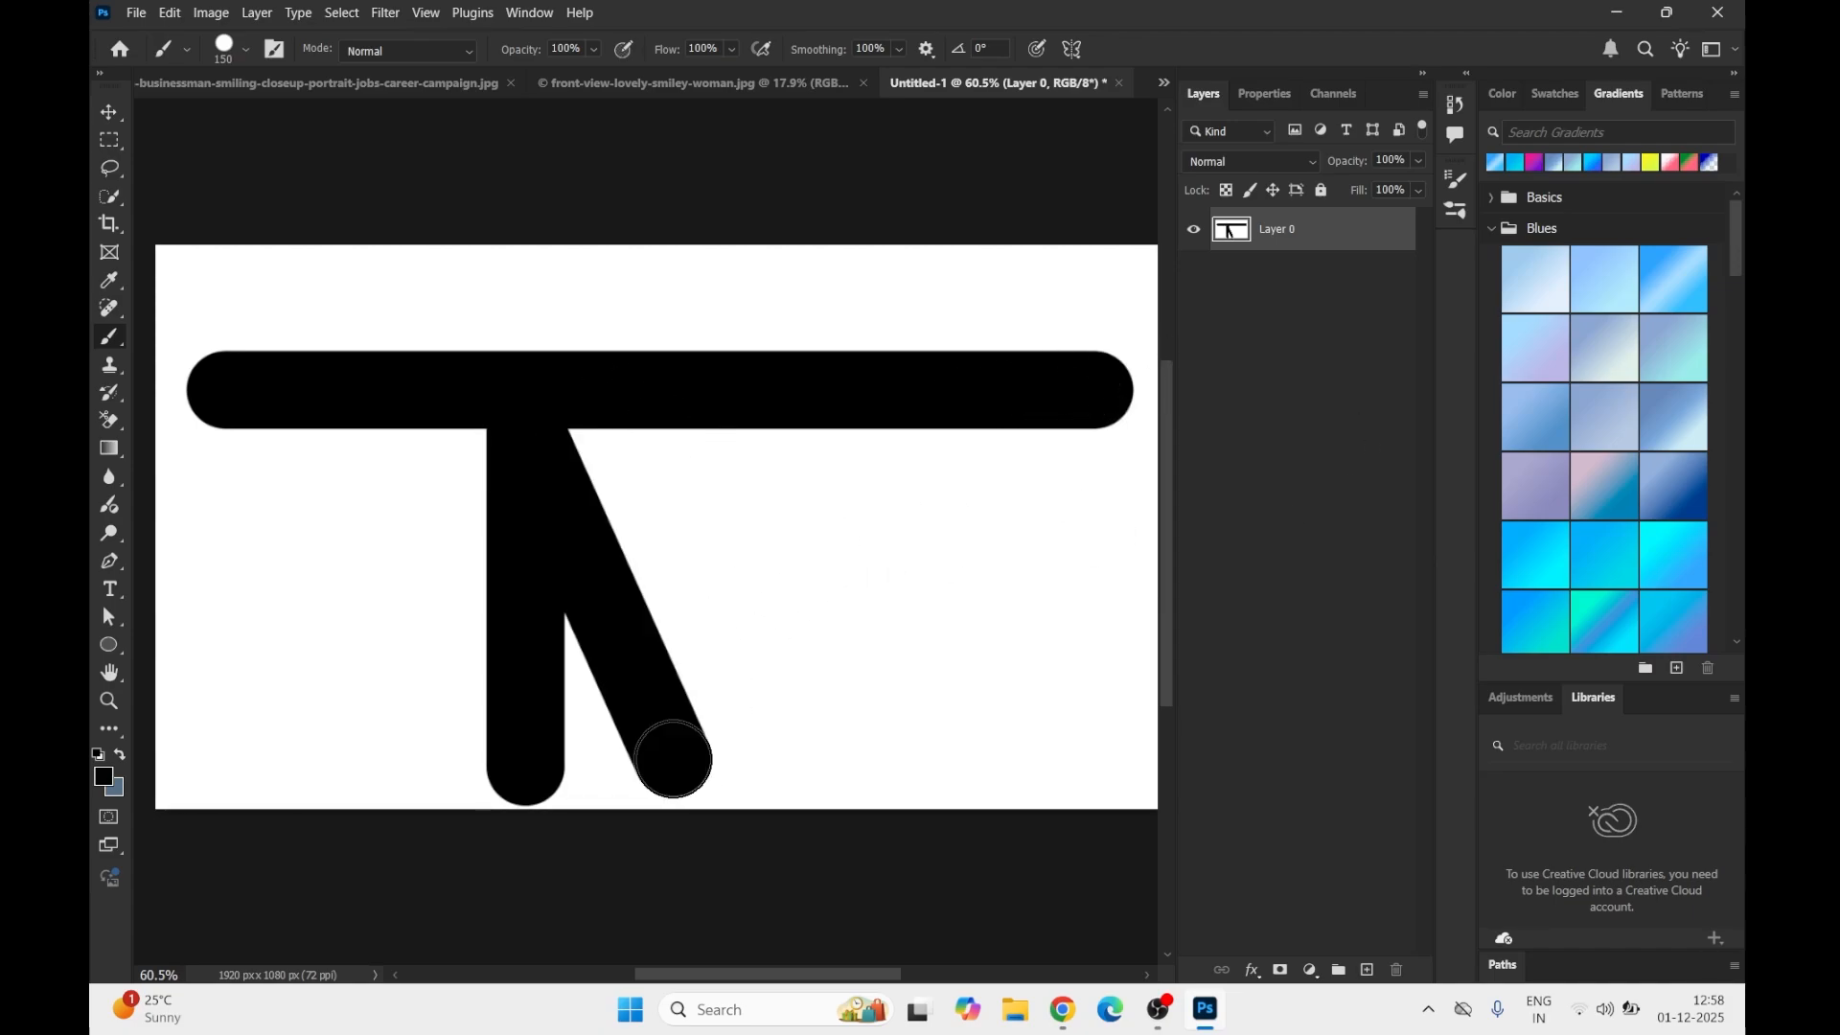
{"action": "left_click", "coordinate": [359, 749], "text": "shift"}
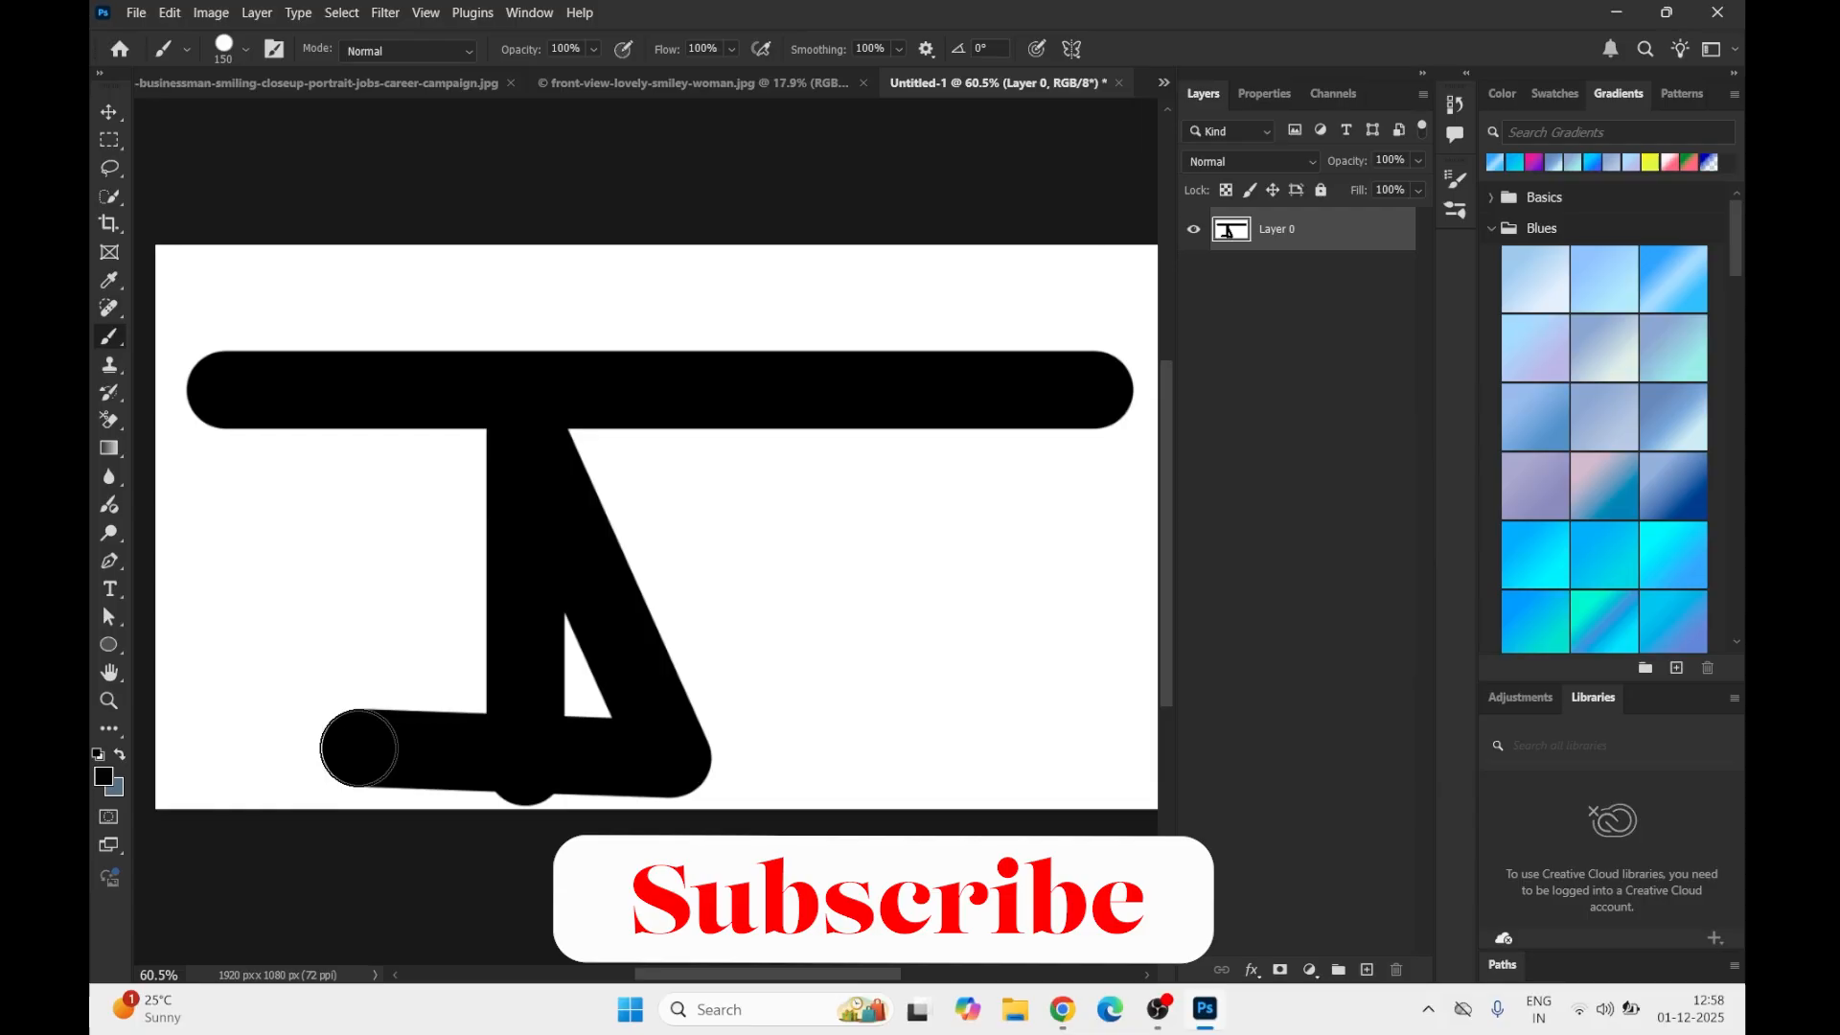
{"action": "left_click", "coordinate": [228, 409], "text": "shift"}
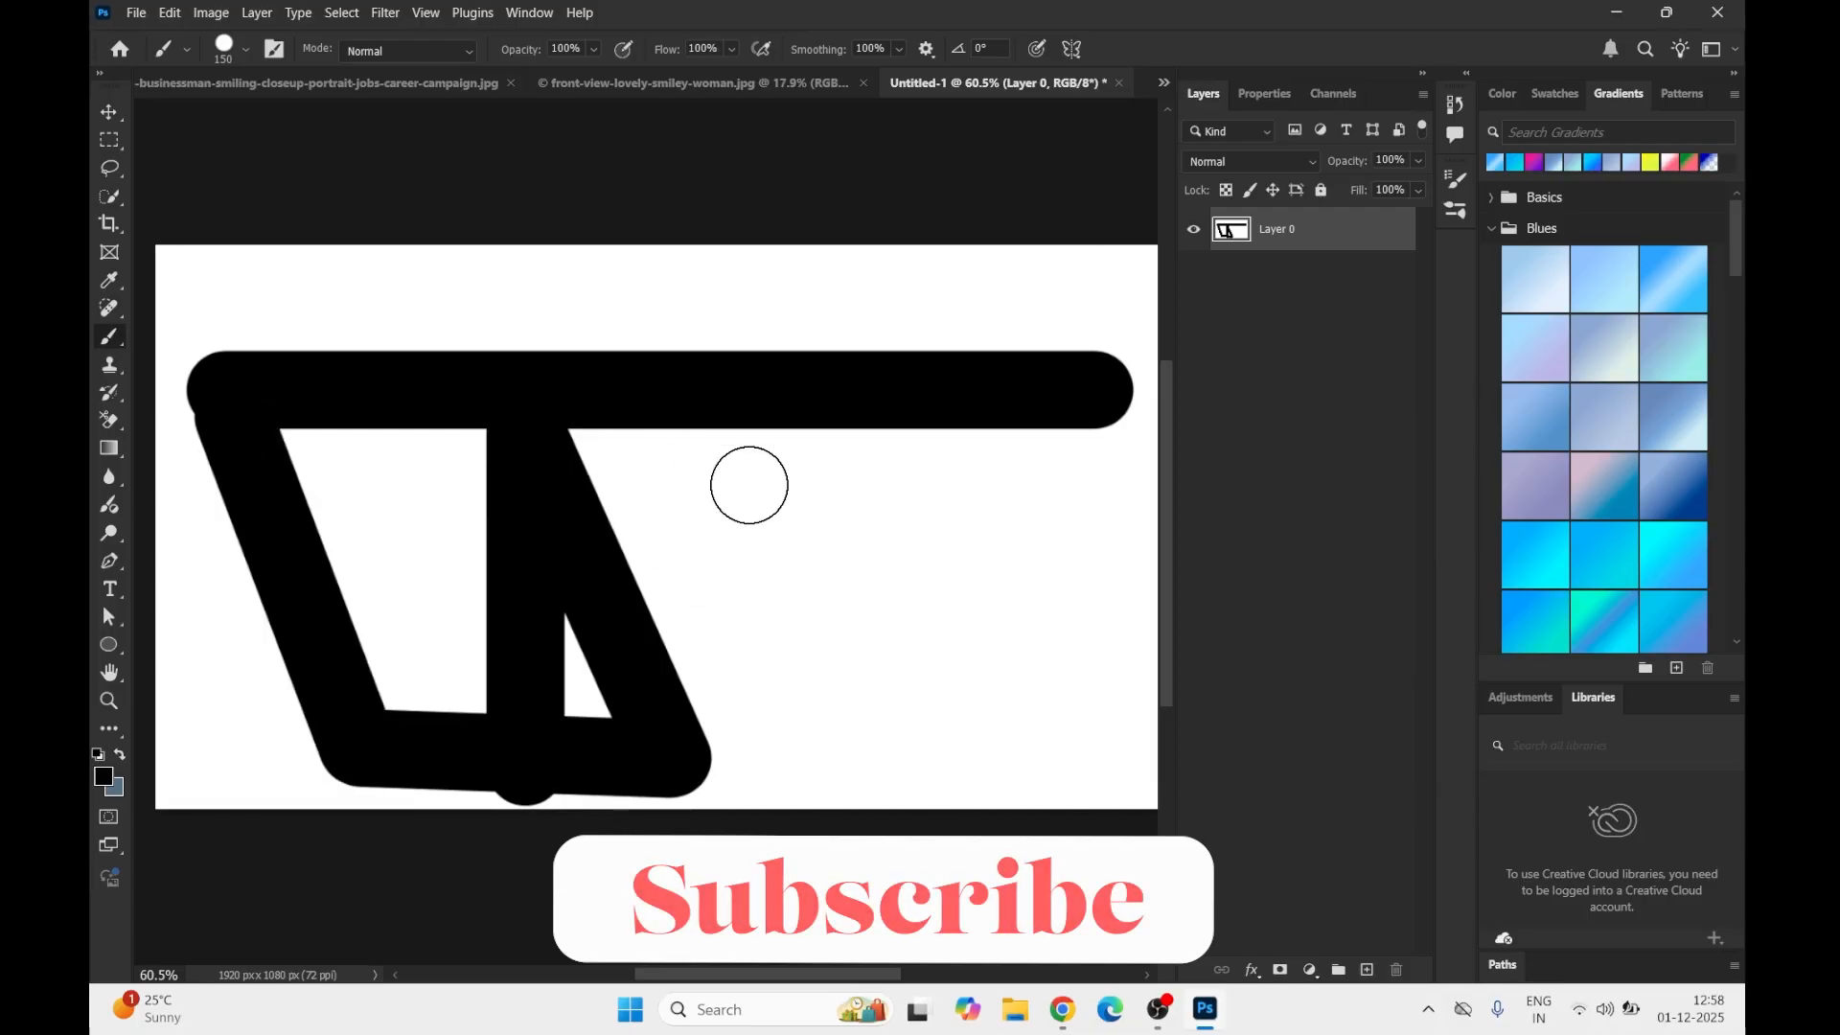
Step: Undo all the black brush strokes to leave the canvas blank
{"action": "key", "text": "ctrl+z"}
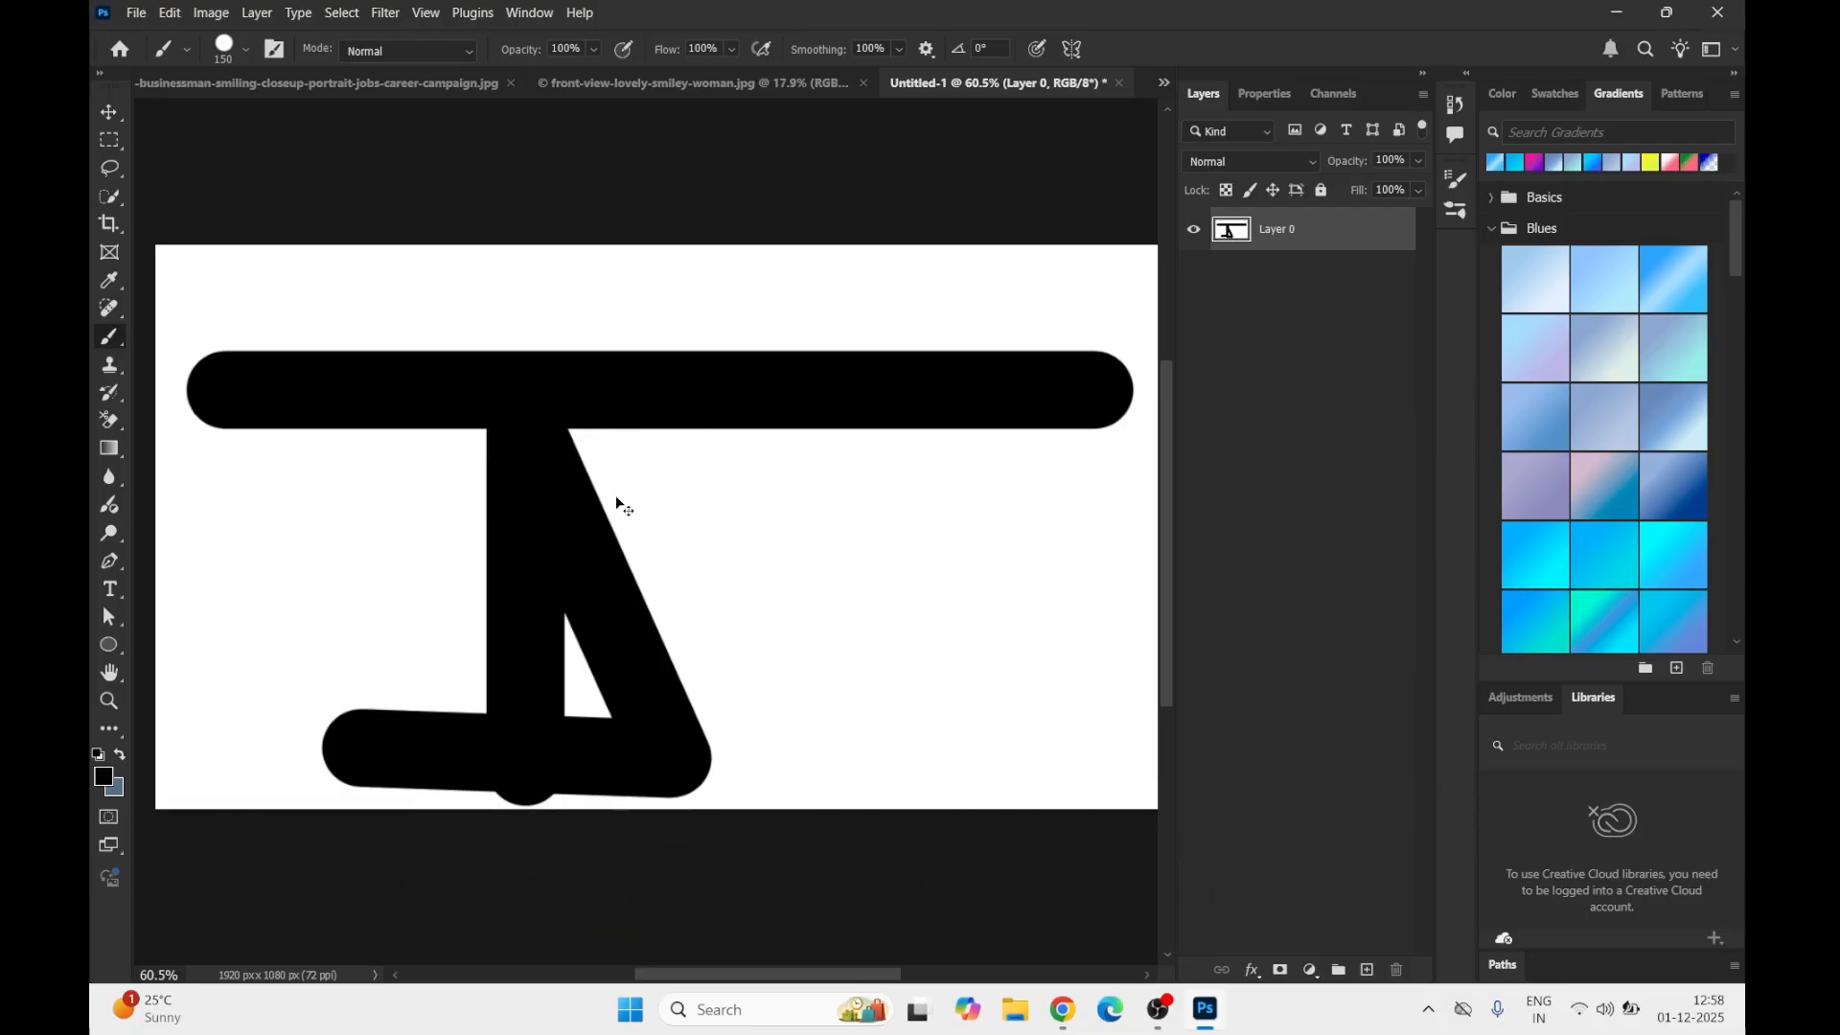
{"action": "key", "text": "ctrl+z"}
{"action": "key", "text": "ctrl+z"}
{"action": "key", "text": "ctrl+z"}
{"action": "key", "text": "ctrl+z"}
{"action": "key", "text": "ctrl+z"}
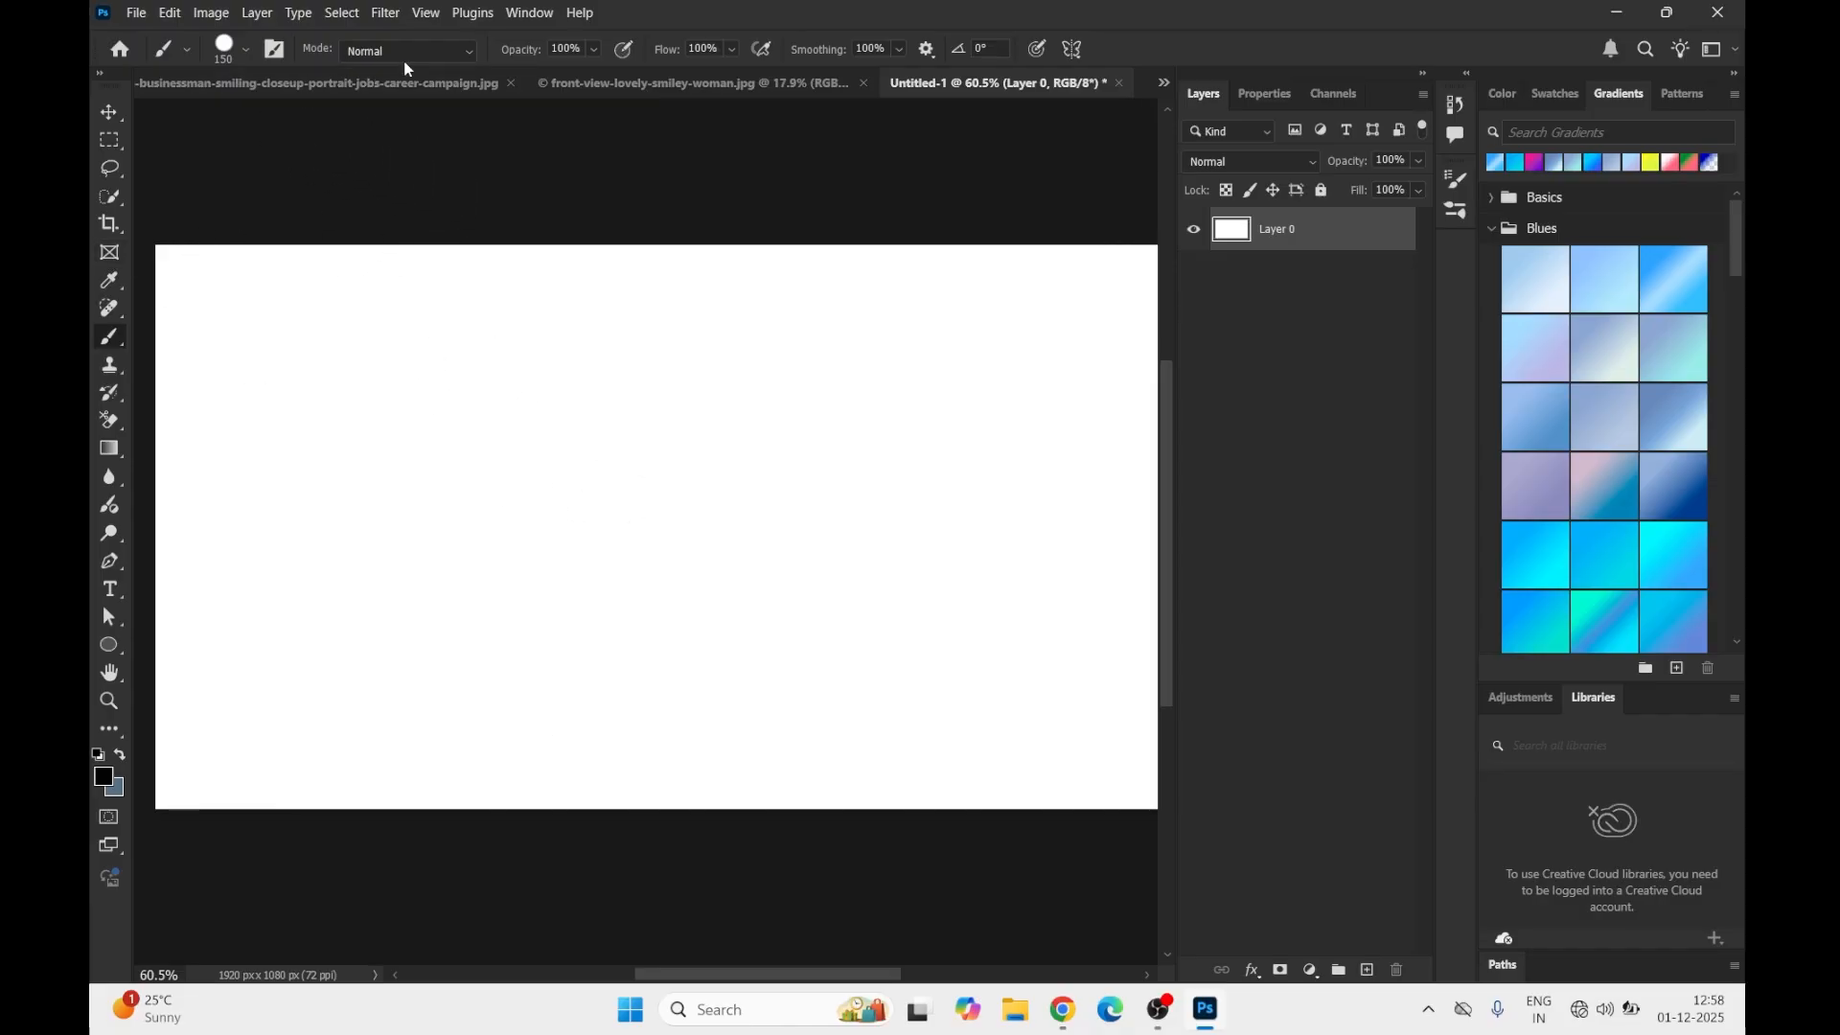
Step: Browse the brush presets from General Brushes through the Dry Media brushes to Kyle's Spatter Brushes
{"action": "left_click", "coordinate": [223, 58]}
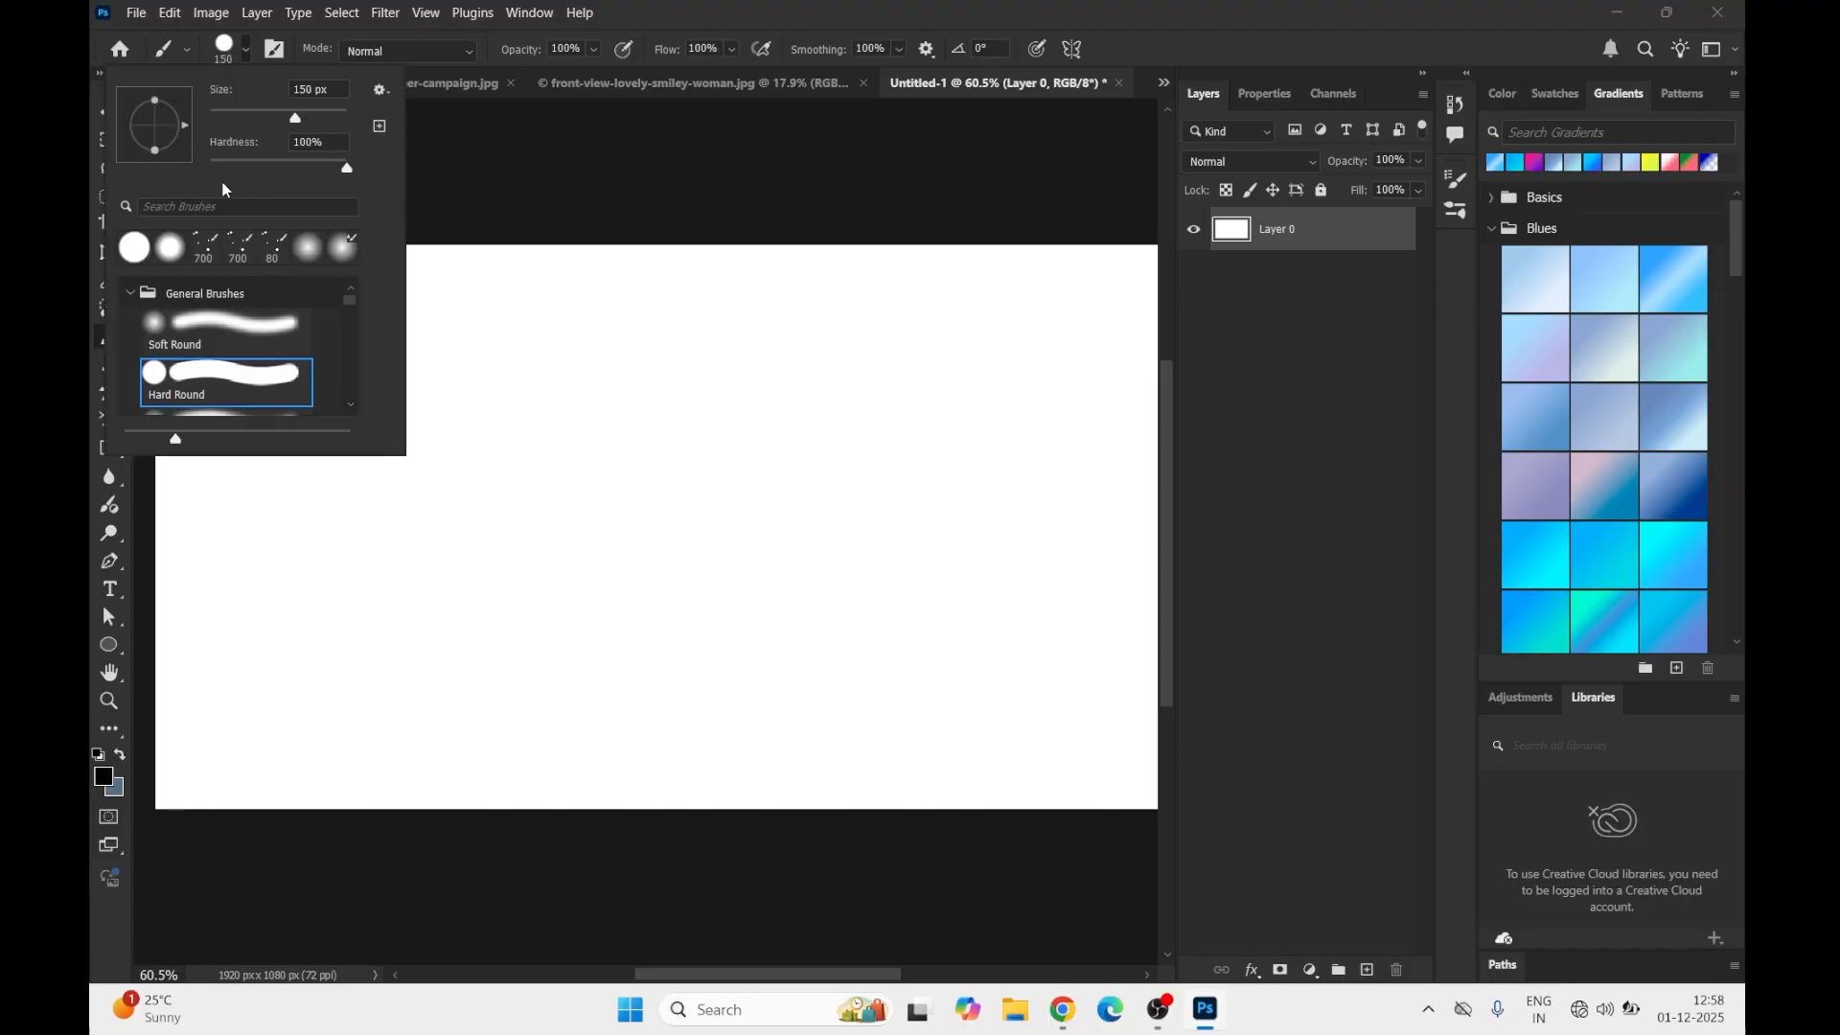
{"action": "scroll", "coordinate": [259, 317], "scroll_direction": "down", "scroll_amount": 6}
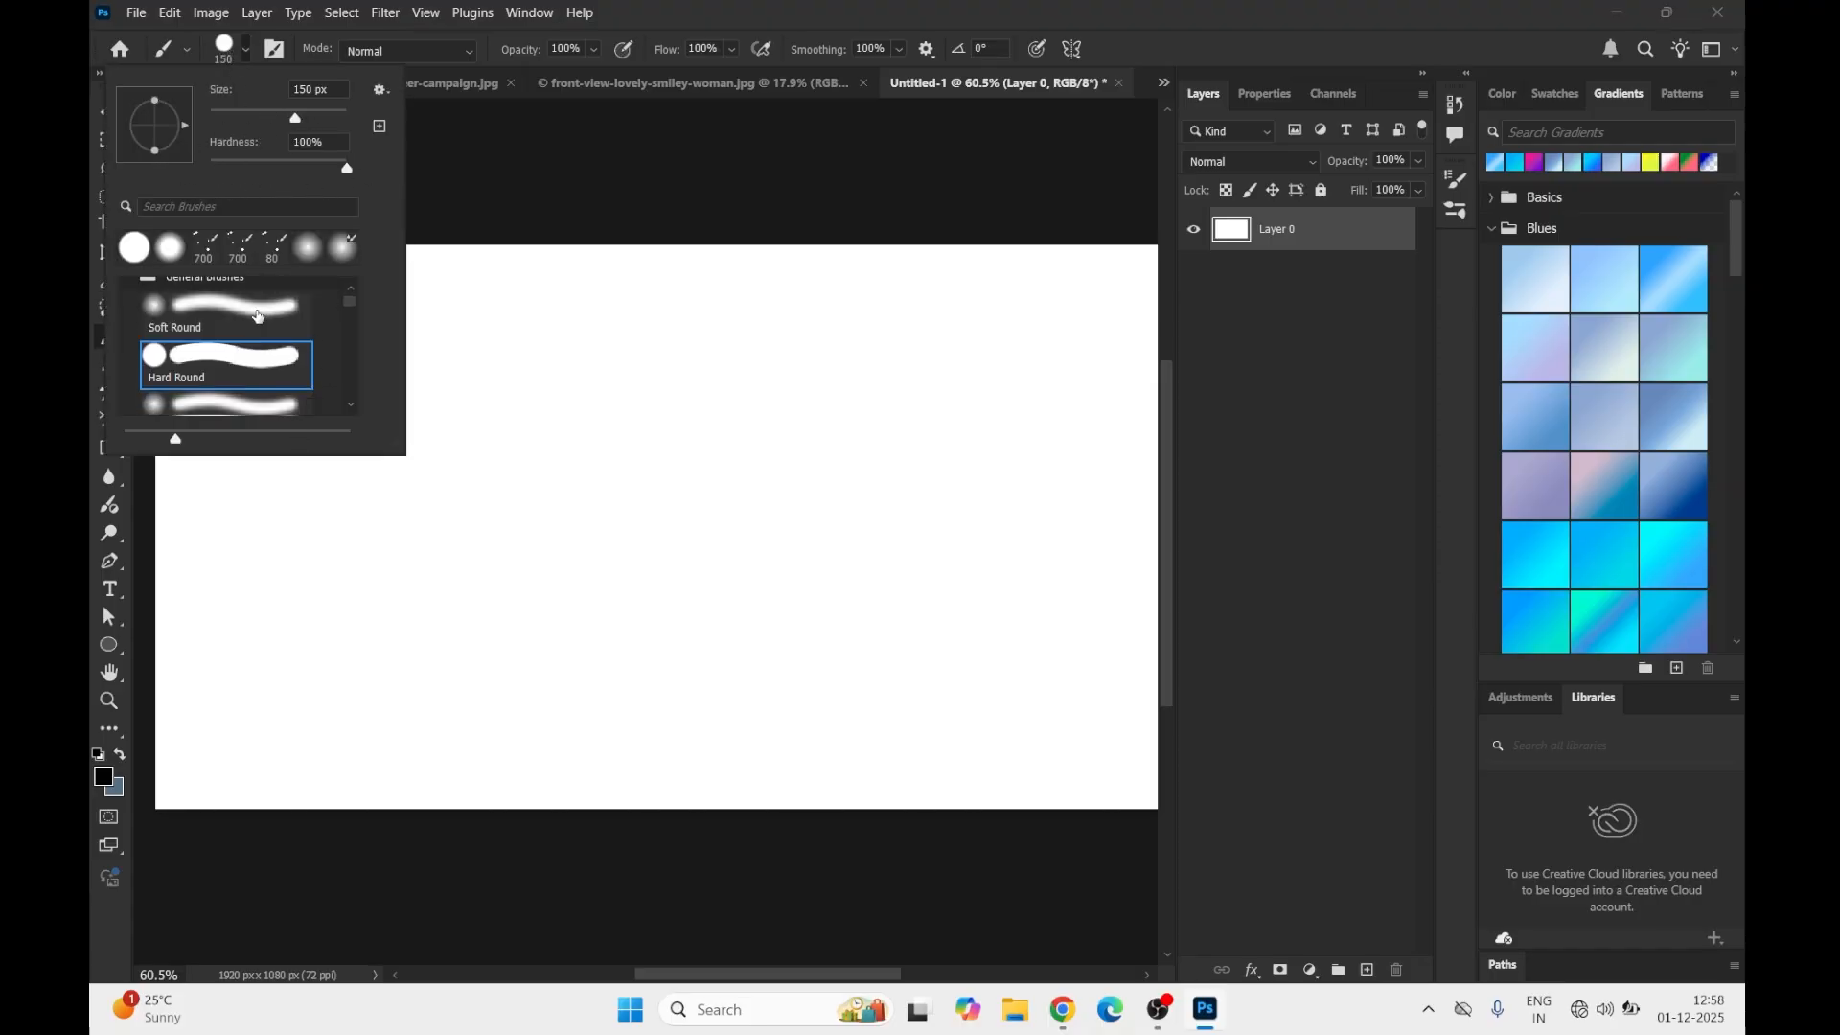
{"action": "scroll", "coordinate": [258, 318], "scroll_direction": "down", "scroll_amount": 10}
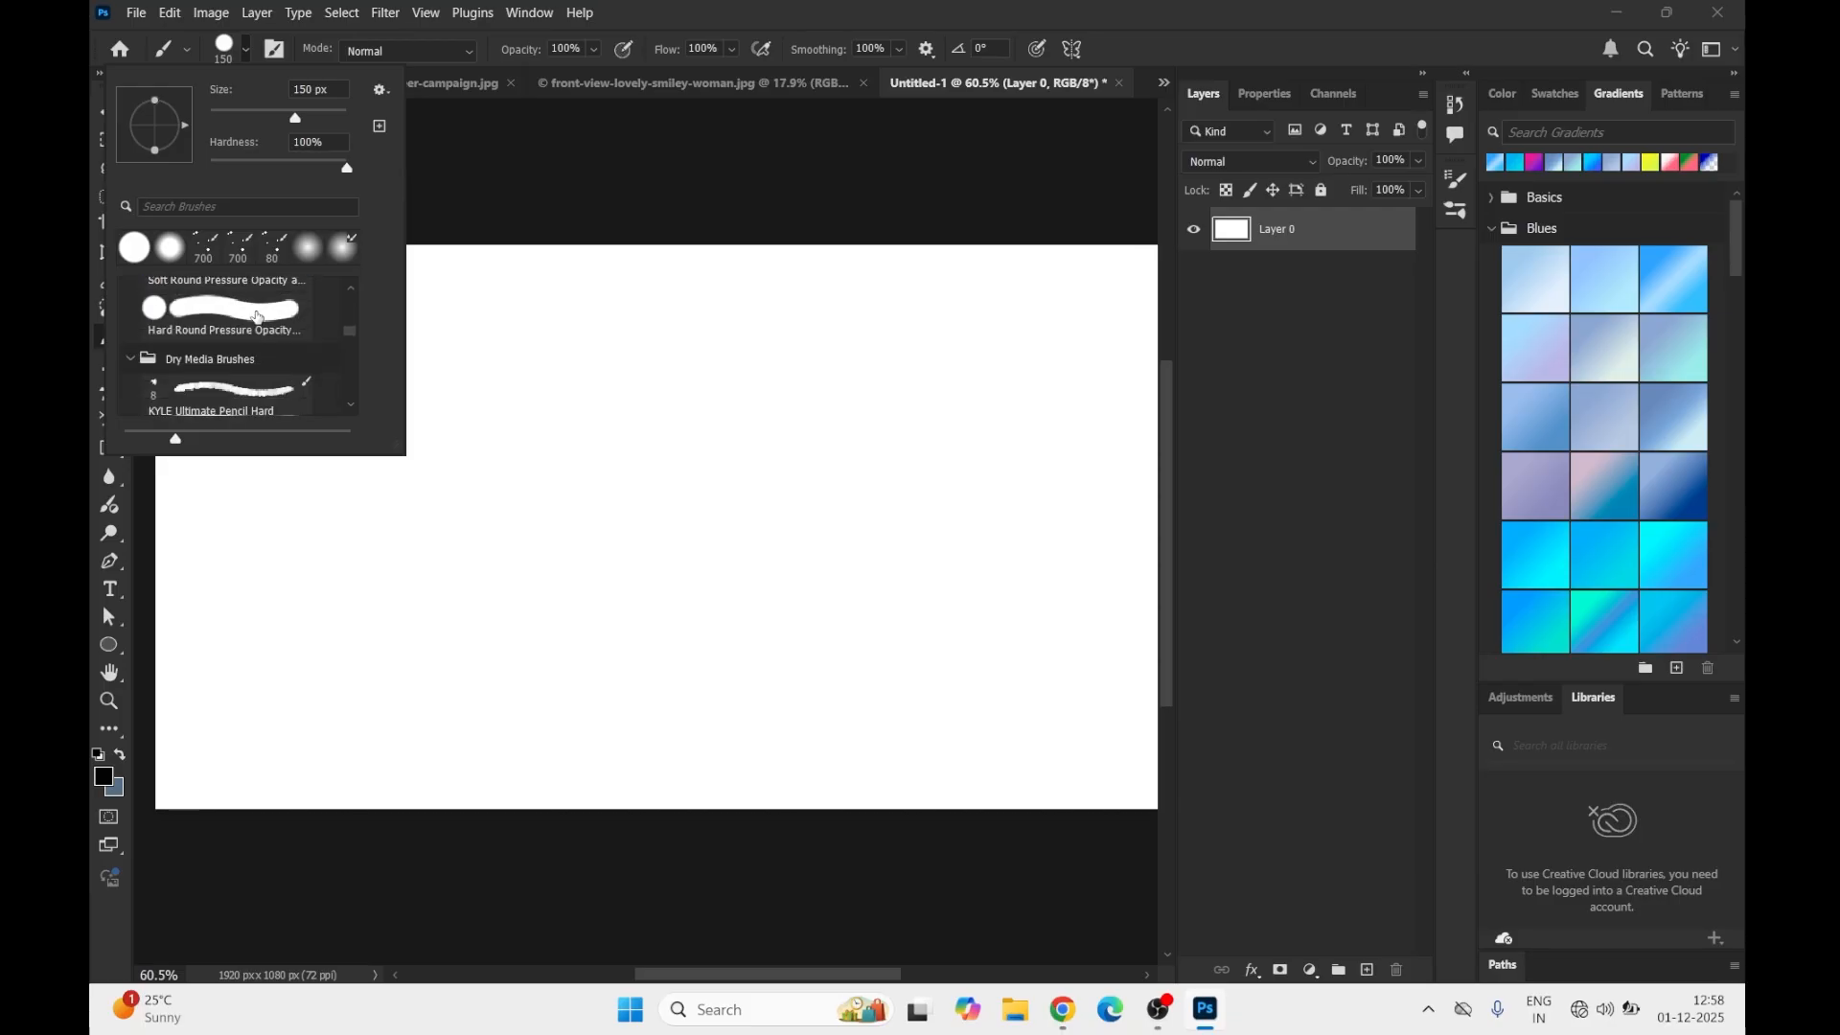
{"action": "scroll", "coordinate": [257, 324], "scroll_direction": "down", "scroll_amount": 8}
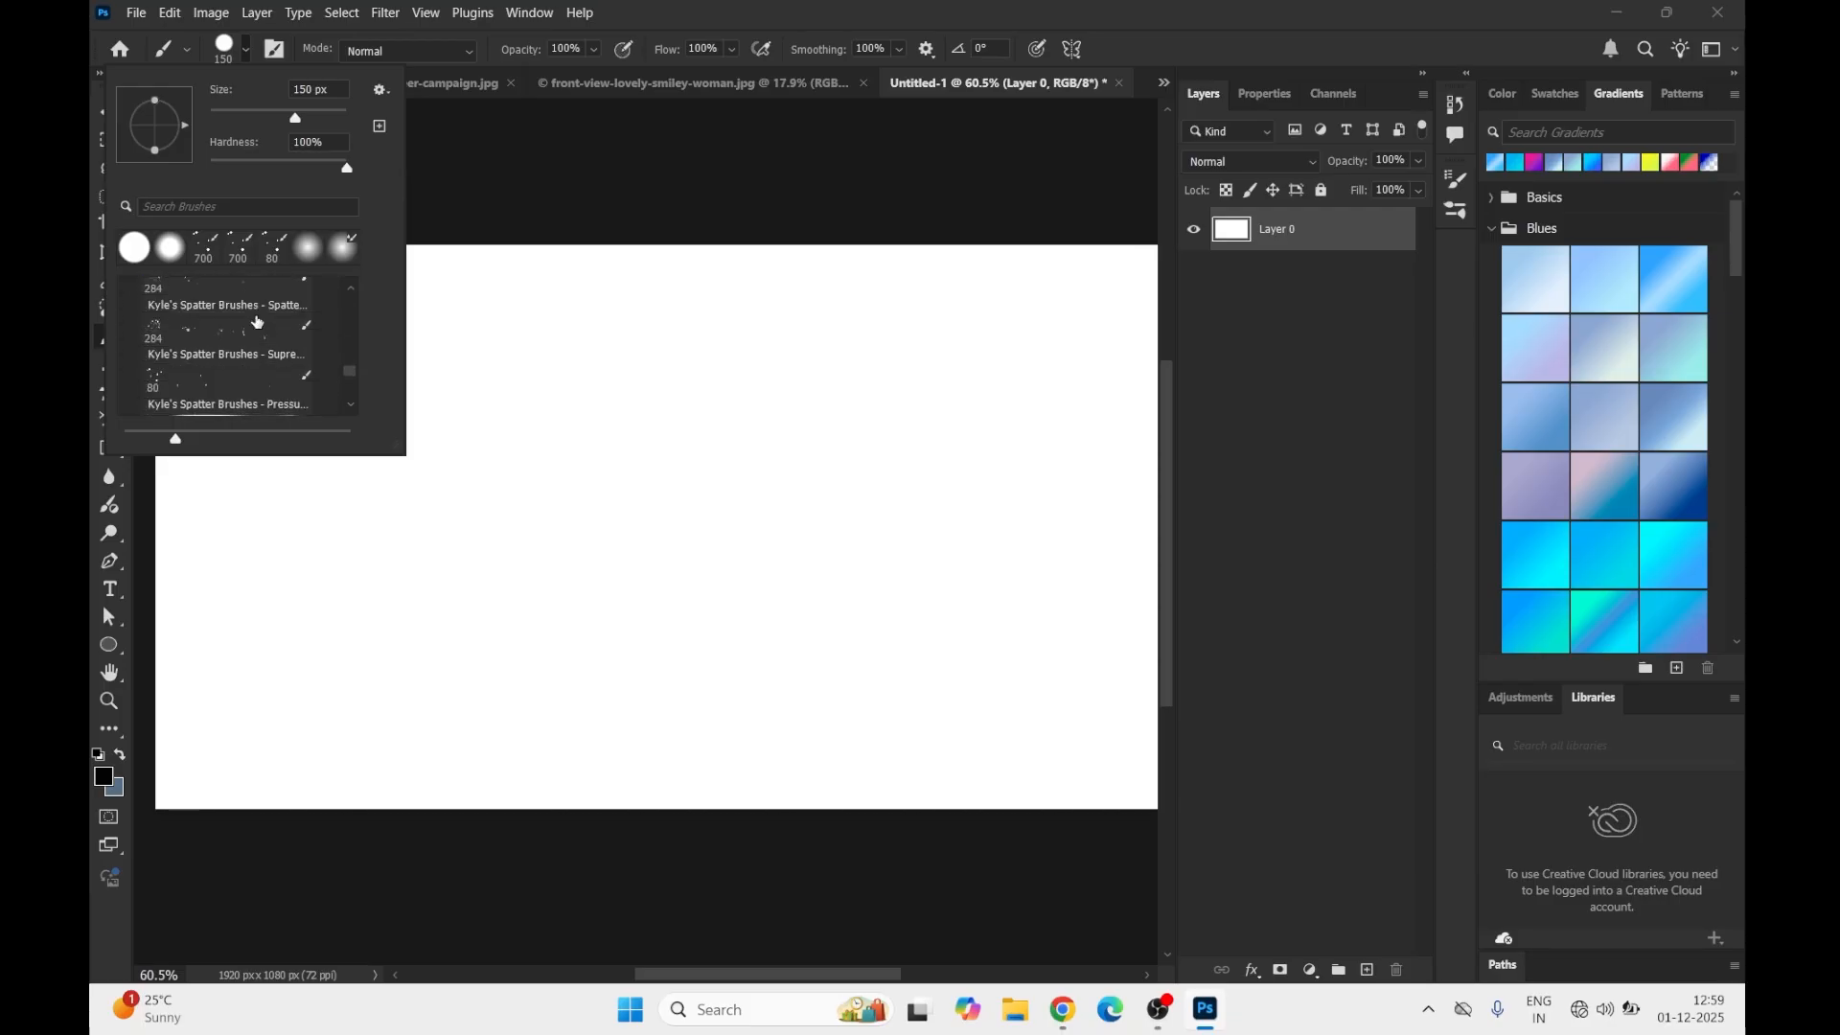
{"action": "scroll", "coordinate": [257, 324], "scroll_direction": "up", "scroll_amount": 18}
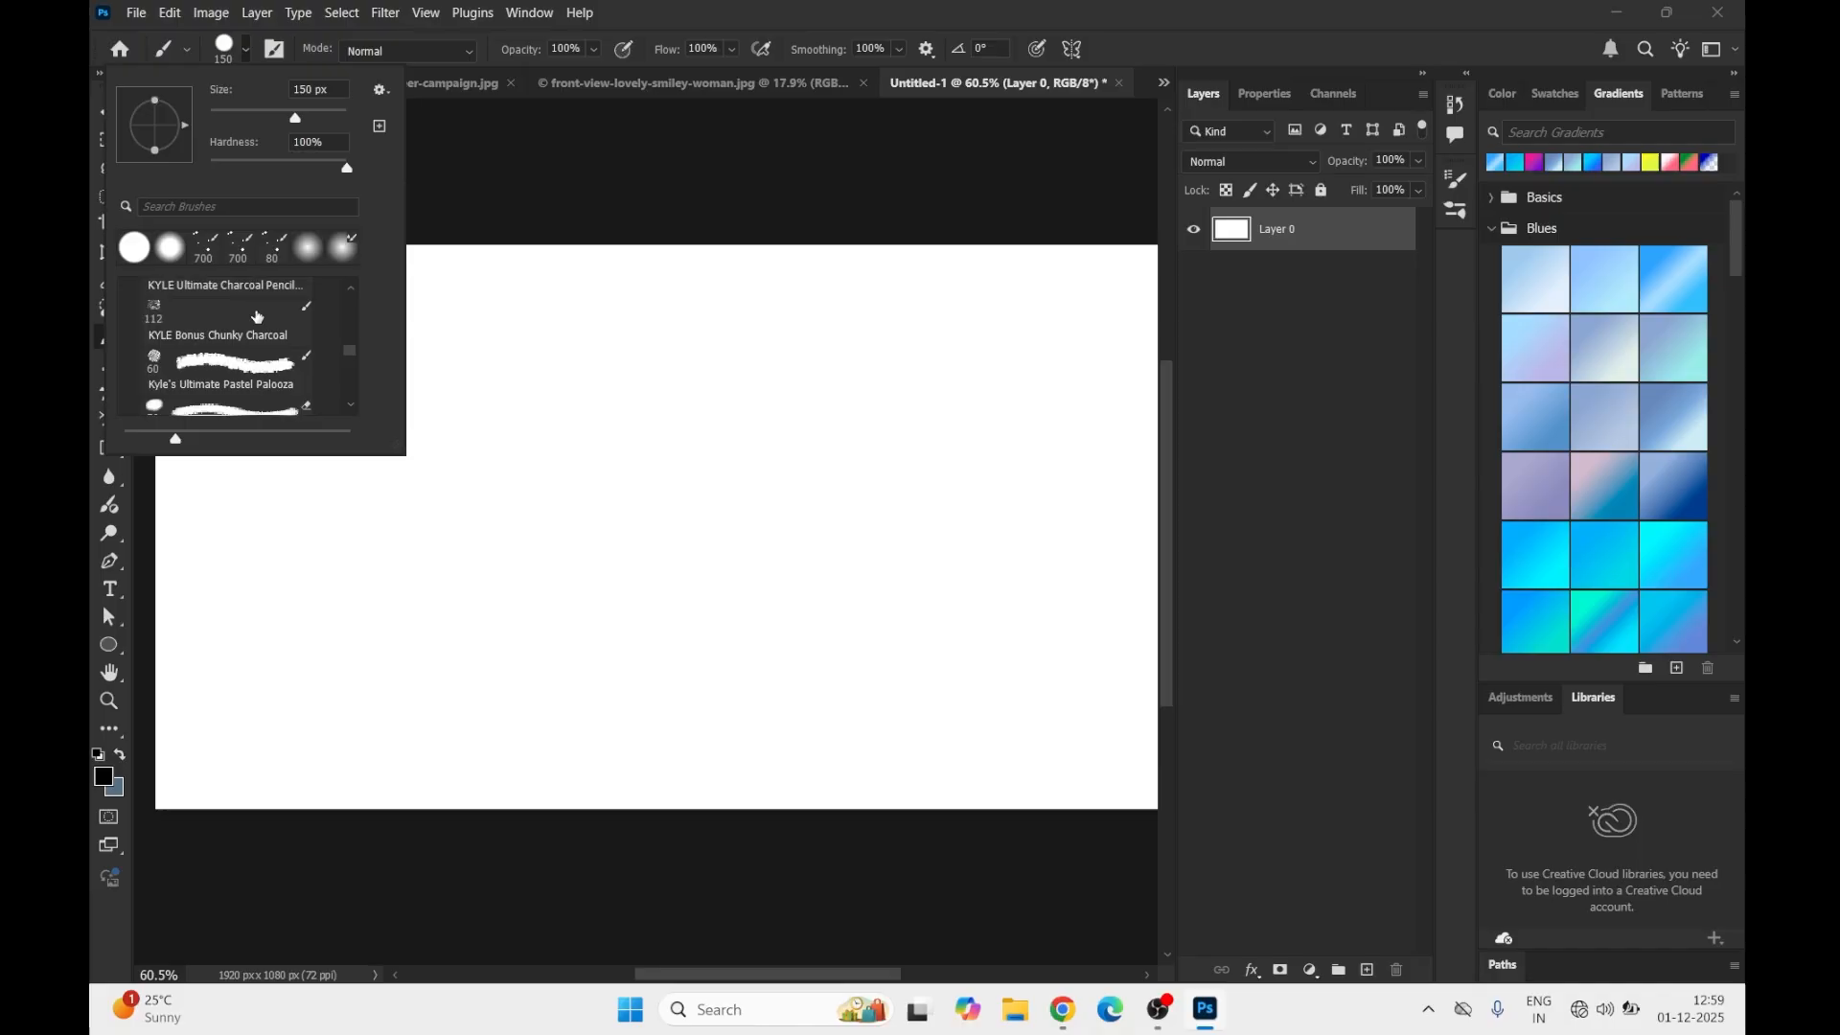
{"action": "scroll", "coordinate": [242, 268], "scroll_direction": "up", "scroll_amount": 8}
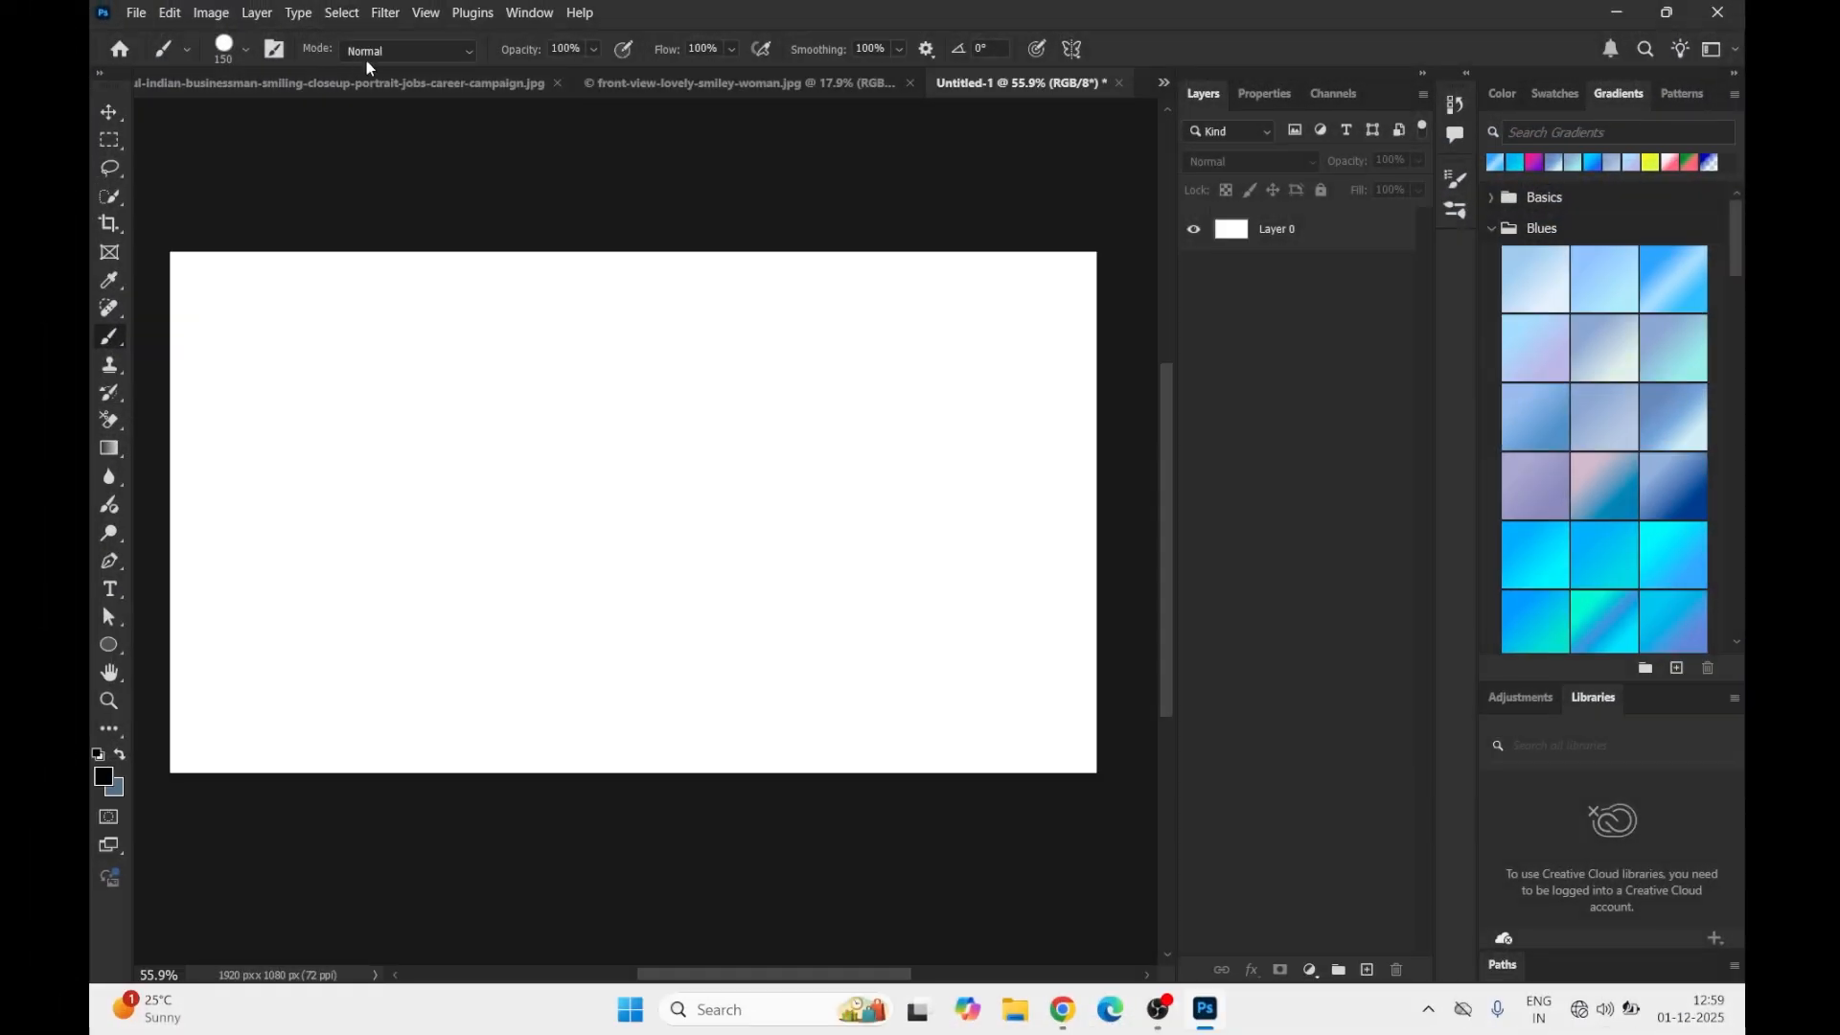
Step: Switch to the front-view-lovely-smiley-woman.jpg document and paint a looping black stroke from the photo's upper-left corner across the face
{"action": "left_click", "coordinate": [389, 52]}
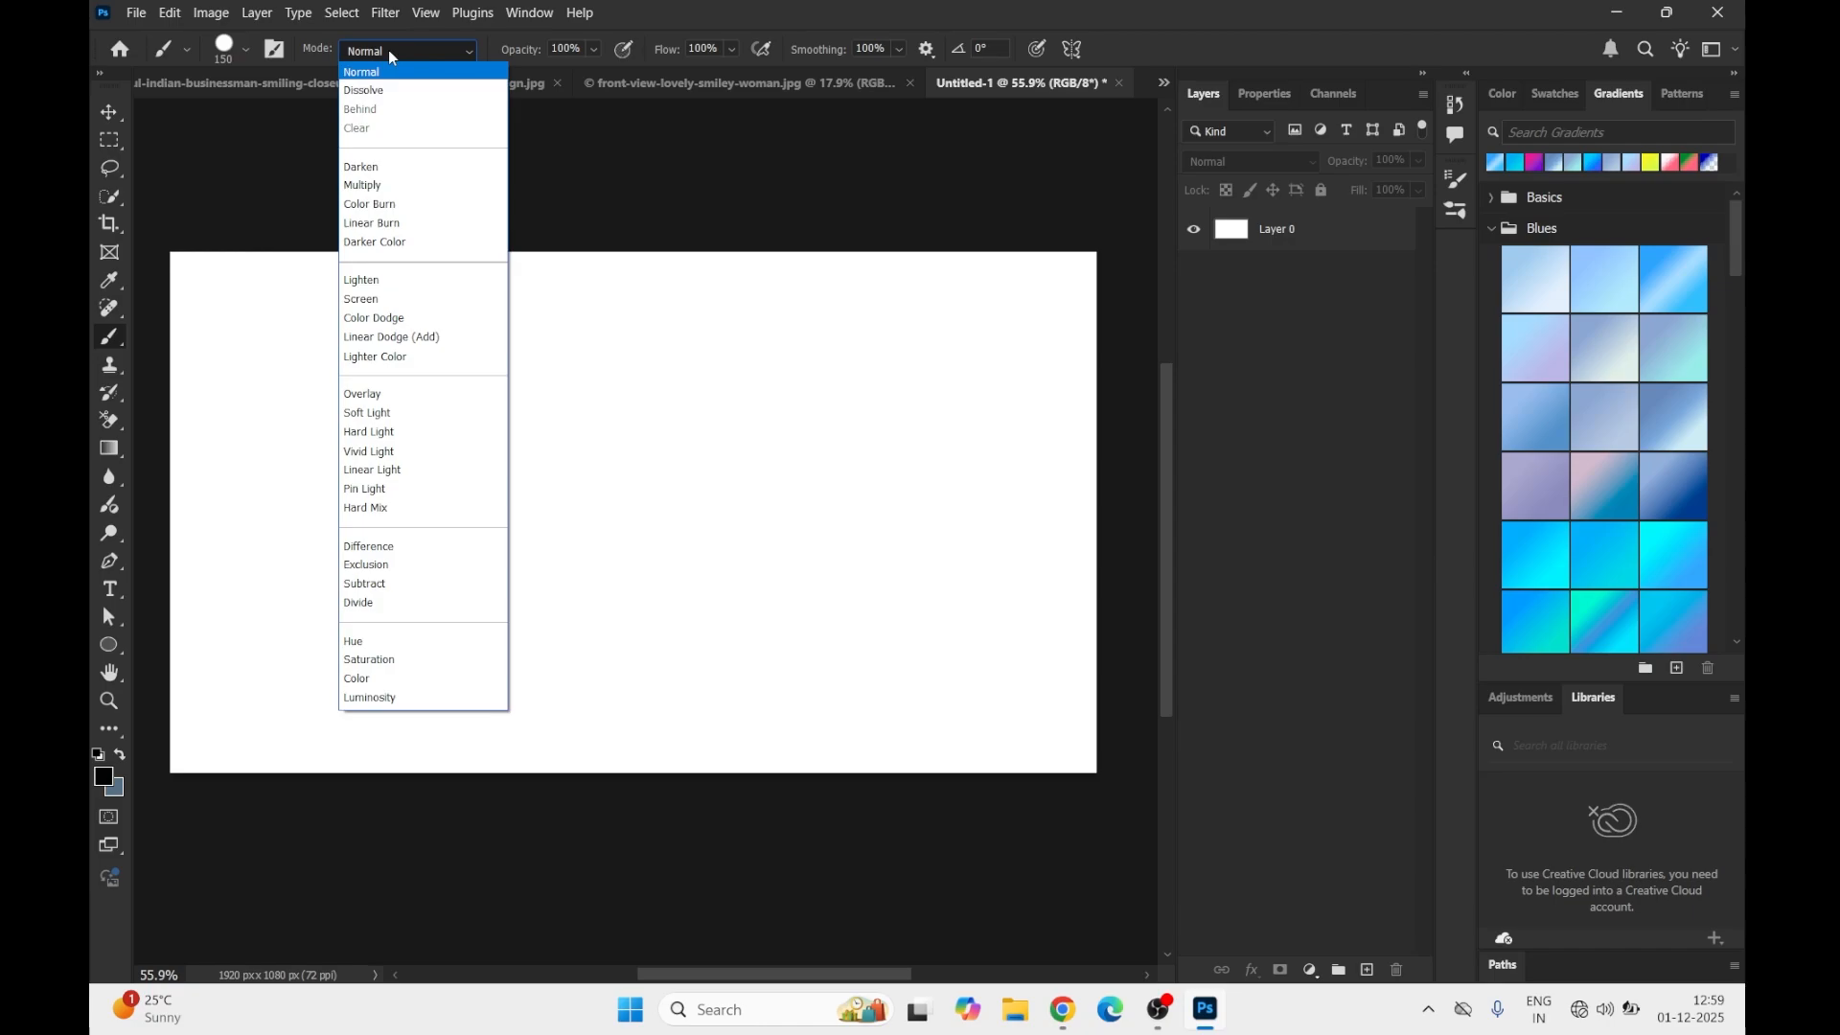
{"action": "left_click", "coordinate": [373, 53]}
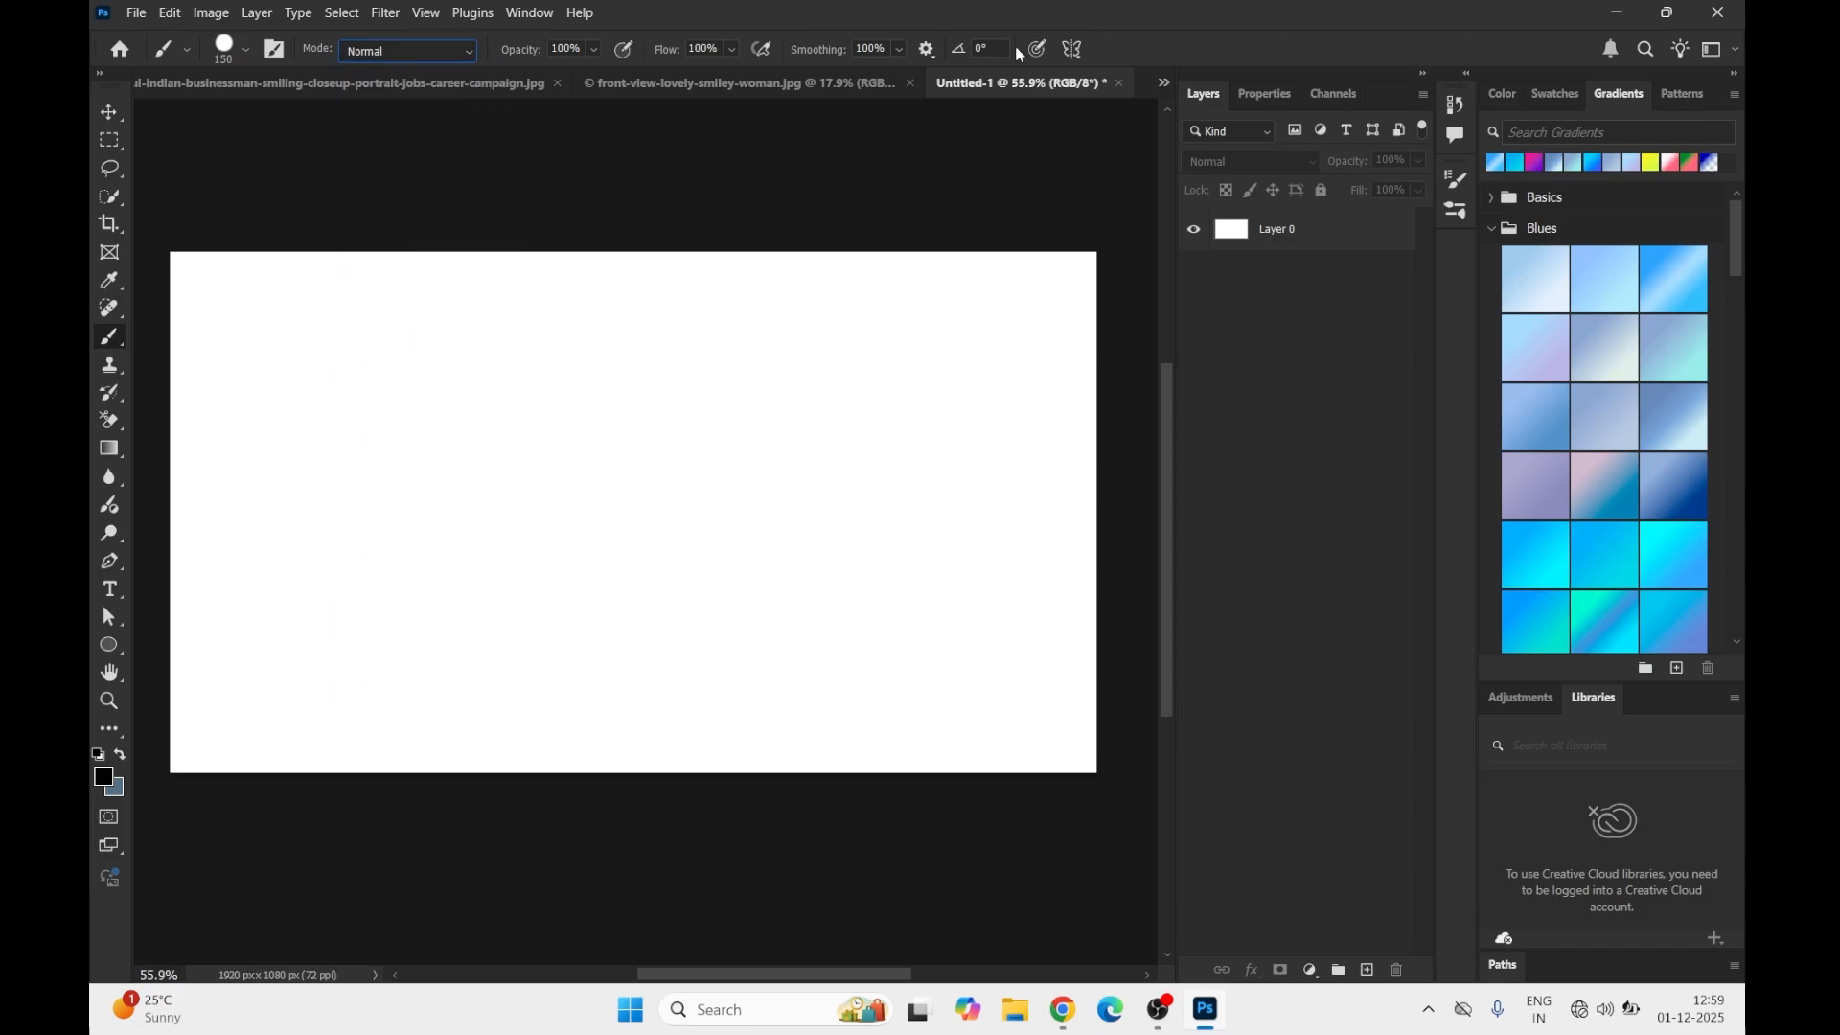
{"action": "left_click", "coordinate": [759, 83]}
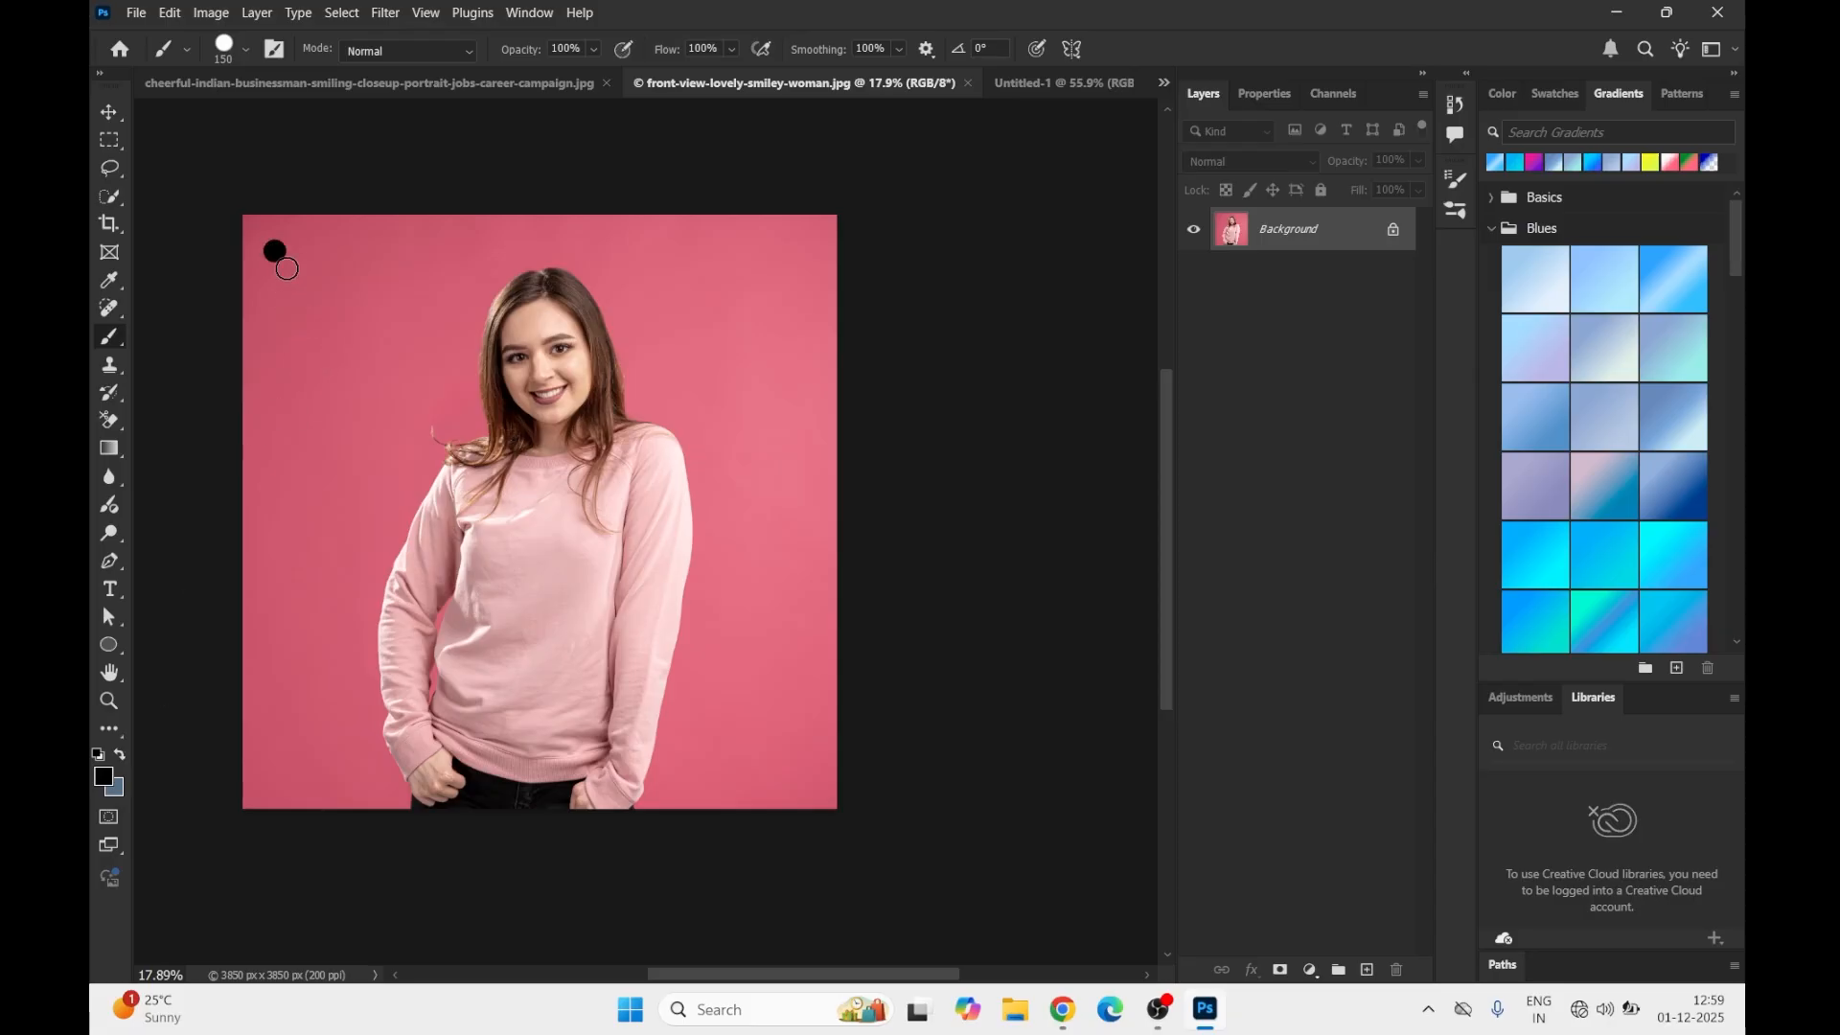
{"action": "mouse_move", "coordinate": [287, 268]}
{"action": "left_mouse_down"}
{"action": "mouse_move", "coordinate": [428, 407]}
{"action": "mouse_move", "coordinate": [608, 458]}
{"action": "mouse_move", "coordinate": [606, 361]}
{"action": "mouse_move", "coordinate": [449, 356]}
{"action": "mouse_move", "coordinate": [226, 226]}
{"action": "mouse_move", "coordinate": [466, 356]}
{"action": "left_mouse_up"}
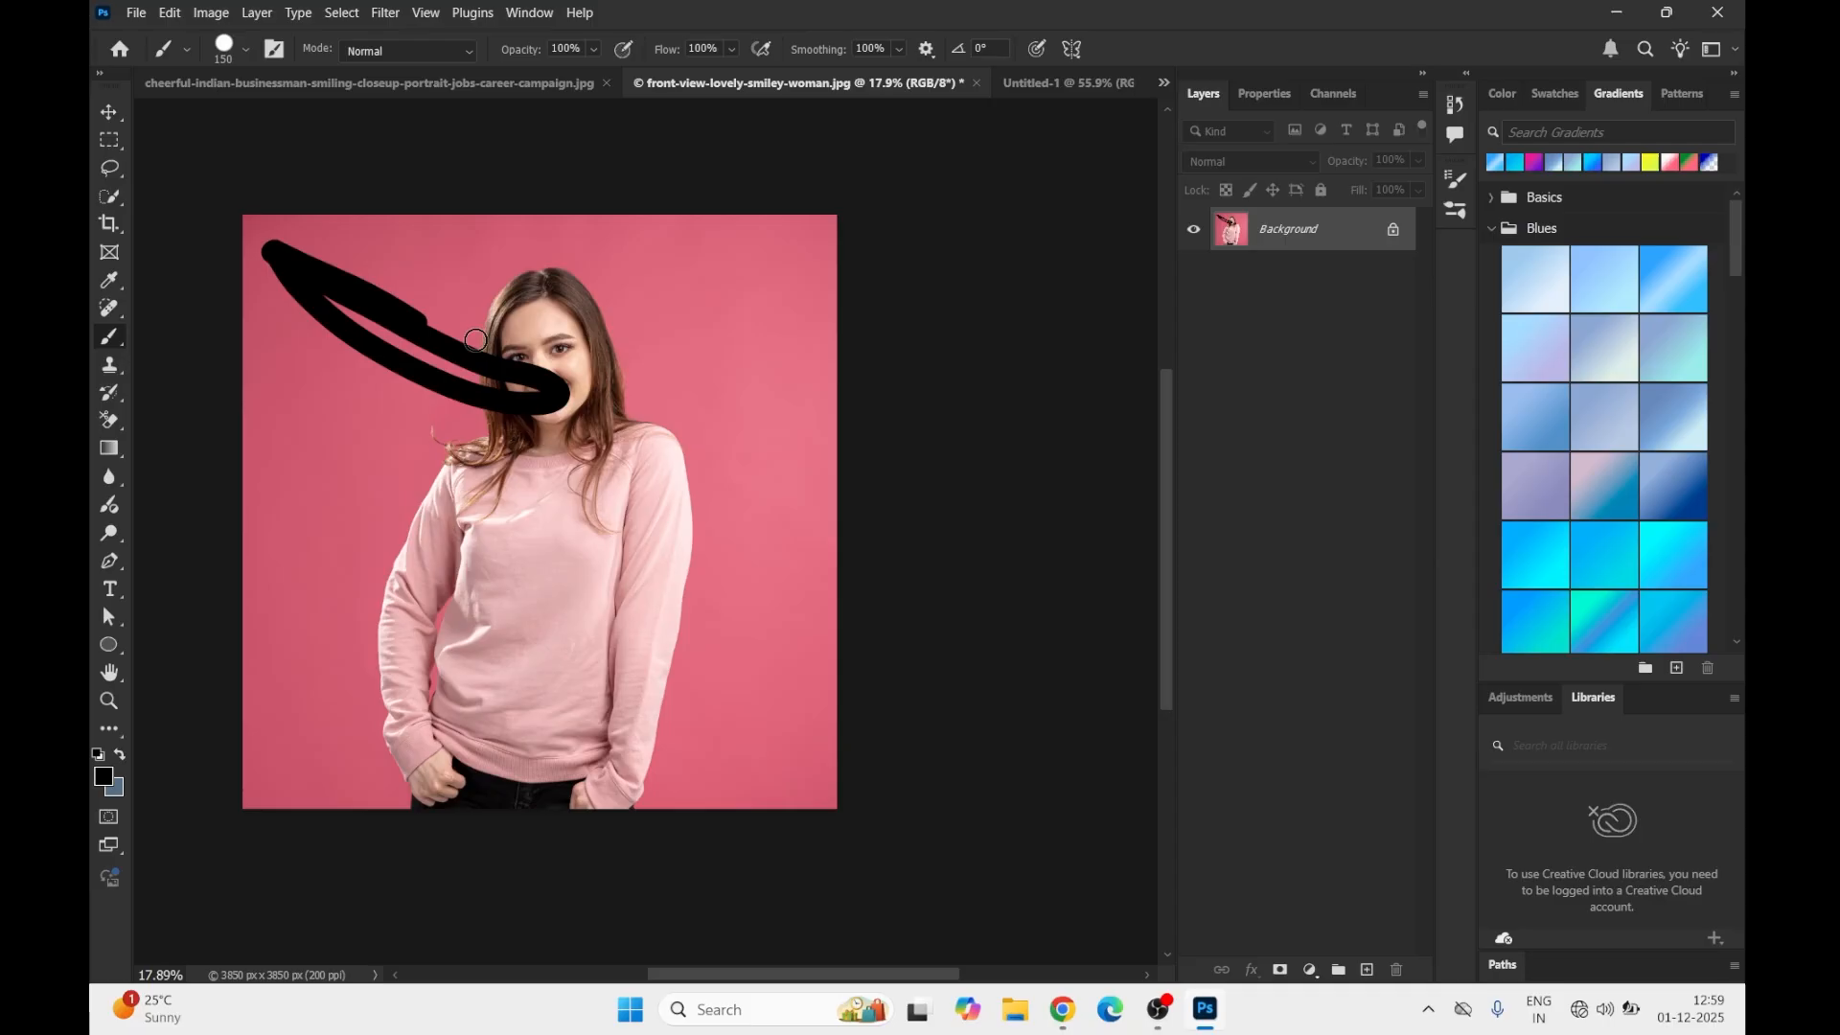
Step: Enlarge the brush to 900 px and paint over the whole photo in black
{"action": "key", "text": "bracketright"}
{"action": "key", "text": "bracketright"}
{"action": "key", "text": "bracketright"}
{"action": "key", "text": "bracketright"}
{"action": "key", "text": "bracketright"}
{"action": "key", "text": "bracketright"}
{"action": "key", "text": "bracketright"}
{"action": "key", "text": "bracketright"}
{"action": "key", "text": "bracketright"}
{"action": "mouse_move", "coordinate": [250, 262]}
{"action": "left_mouse_down"}
{"action": "mouse_move", "coordinate": [277, 403]}
{"action": "mouse_move", "coordinate": [299, 951]}
{"action": "mouse_move", "coordinate": [599, 834]}
{"action": "mouse_move", "coordinate": [440, 583]}
{"action": "mouse_move", "coordinate": [394, 606]}
{"action": "mouse_move", "coordinate": [375, 673]}
{"action": "mouse_move", "coordinate": [385, 756]}
{"action": "mouse_move", "coordinate": [326, 220]}
{"action": "mouse_move", "coordinate": [642, 210]}
{"action": "mouse_move", "coordinate": [842, 238]}
{"action": "mouse_move", "coordinate": [748, 309]}
{"action": "mouse_move", "coordinate": [382, 328]}
{"action": "mouse_move", "coordinate": [815, 378]}
{"action": "mouse_move", "coordinate": [188, 443]}
{"action": "mouse_move", "coordinate": [818, 403]}
{"action": "mouse_move", "coordinate": [876, 446]}
{"action": "mouse_move", "coordinate": [787, 528]}
{"action": "mouse_move", "coordinate": [874, 565]}
{"action": "mouse_move", "coordinate": [562, 456]}
{"action": "mouse_move", "coordinate": [650, 665]}
{"action": "mouse_move", "coordinate": [715, 635]}
{"action": "mouse_move", "coordinate": [532, 669]}
{"action": "mouse_move", "coordinate": [672, 714]}
{"action": "mouse_move", "coordinate": [873, 897]}
{"action": "mouse_move", "coordinate": [588, 741]}
{"action": "mouse_move", "coordinate": [855, 768]}
{"action": "mouse_move", "coordinate": [775, 779]}
{"action": "mouse_move", "coordinate": [697, 580]}
{"action": "mouse_move", "coordinate": [738, 524]}
{"action": "mouse_move", "coordinate": [706, 401]}
{"action": "mouse_move", "coordinate": [782, 338]}
{"action": "mouse_move", "coordinate": [852, 575]}
{"action": "mouse_move", "coordinate": [809, 270]}
{"action": "mouse_move", "coordinate": [789, 522]}
{"action": "mouse_move", "coordinate": [818, 829]}
{"action": "mouse_move", "coordinate": [564, 825]}
{"action": "mouse_move", "coordinate": [558, 762]}
{"action": "left_mouse_up"}
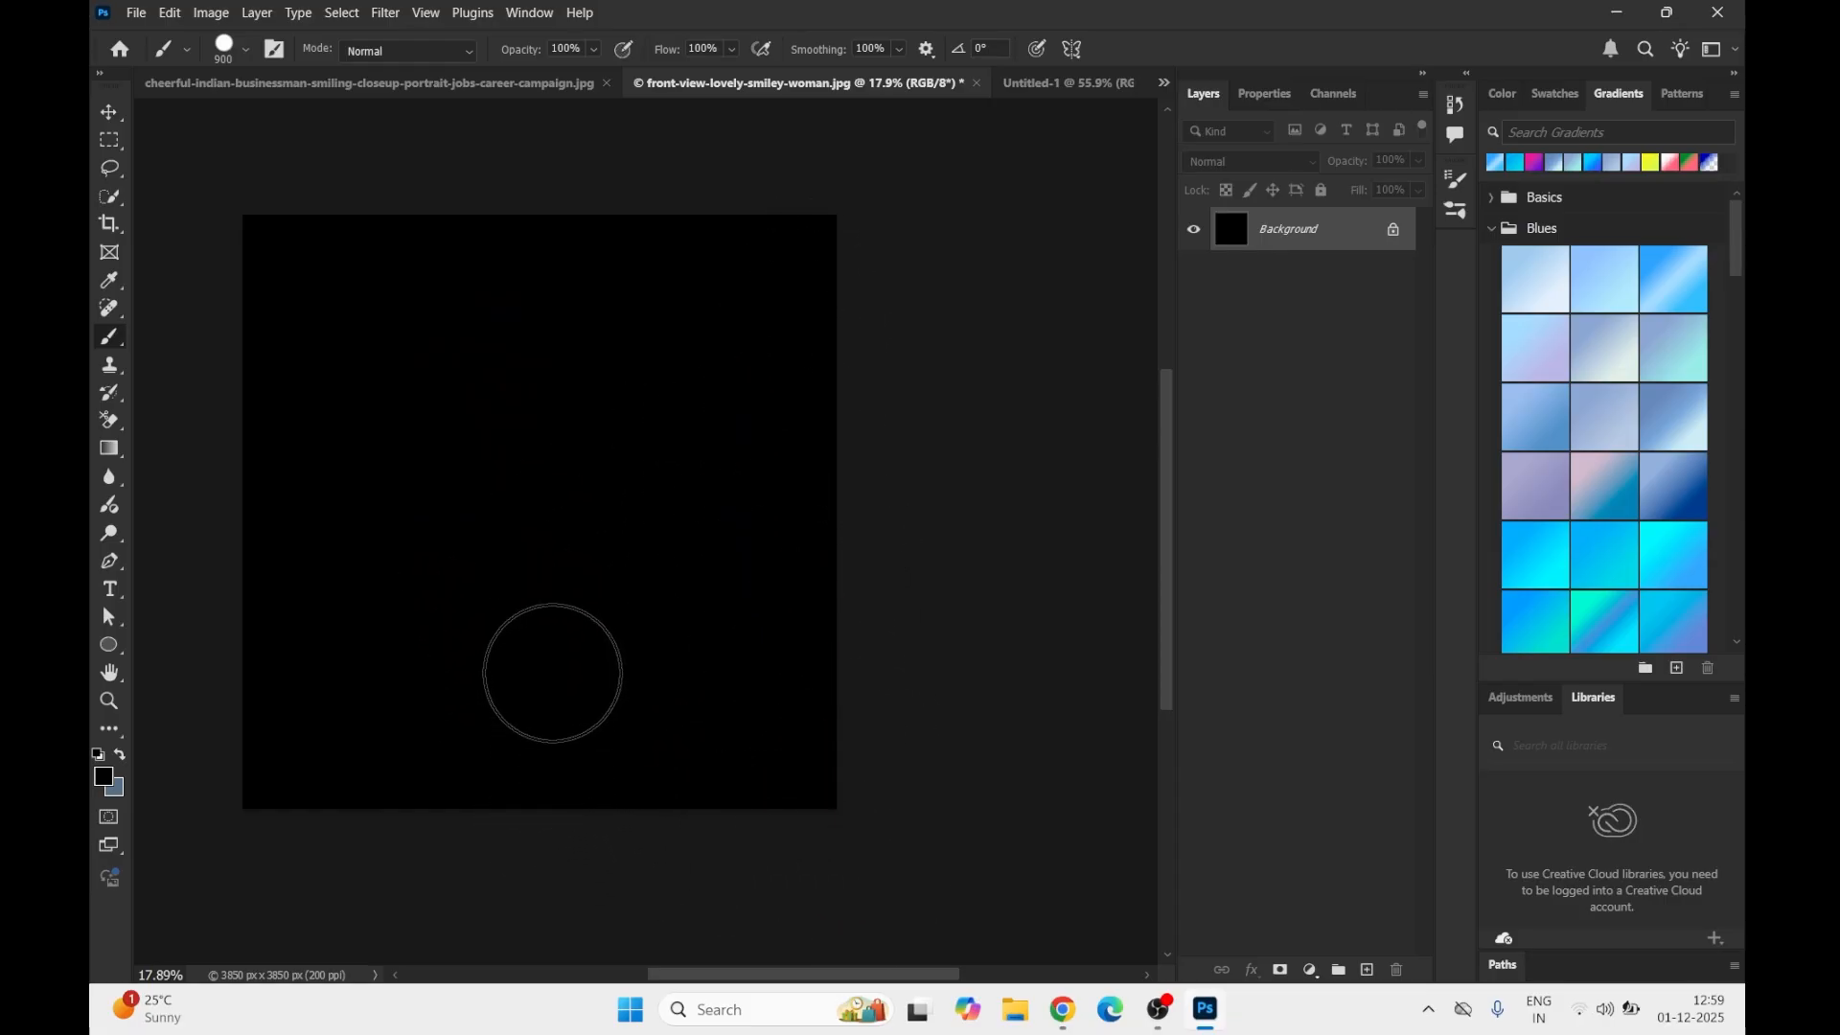
Step: Revert the photo to its saved state and configure the brush for Multiply mode with foreground color ff0000
{"action": "left_click", "coordinate": [136, 14]}
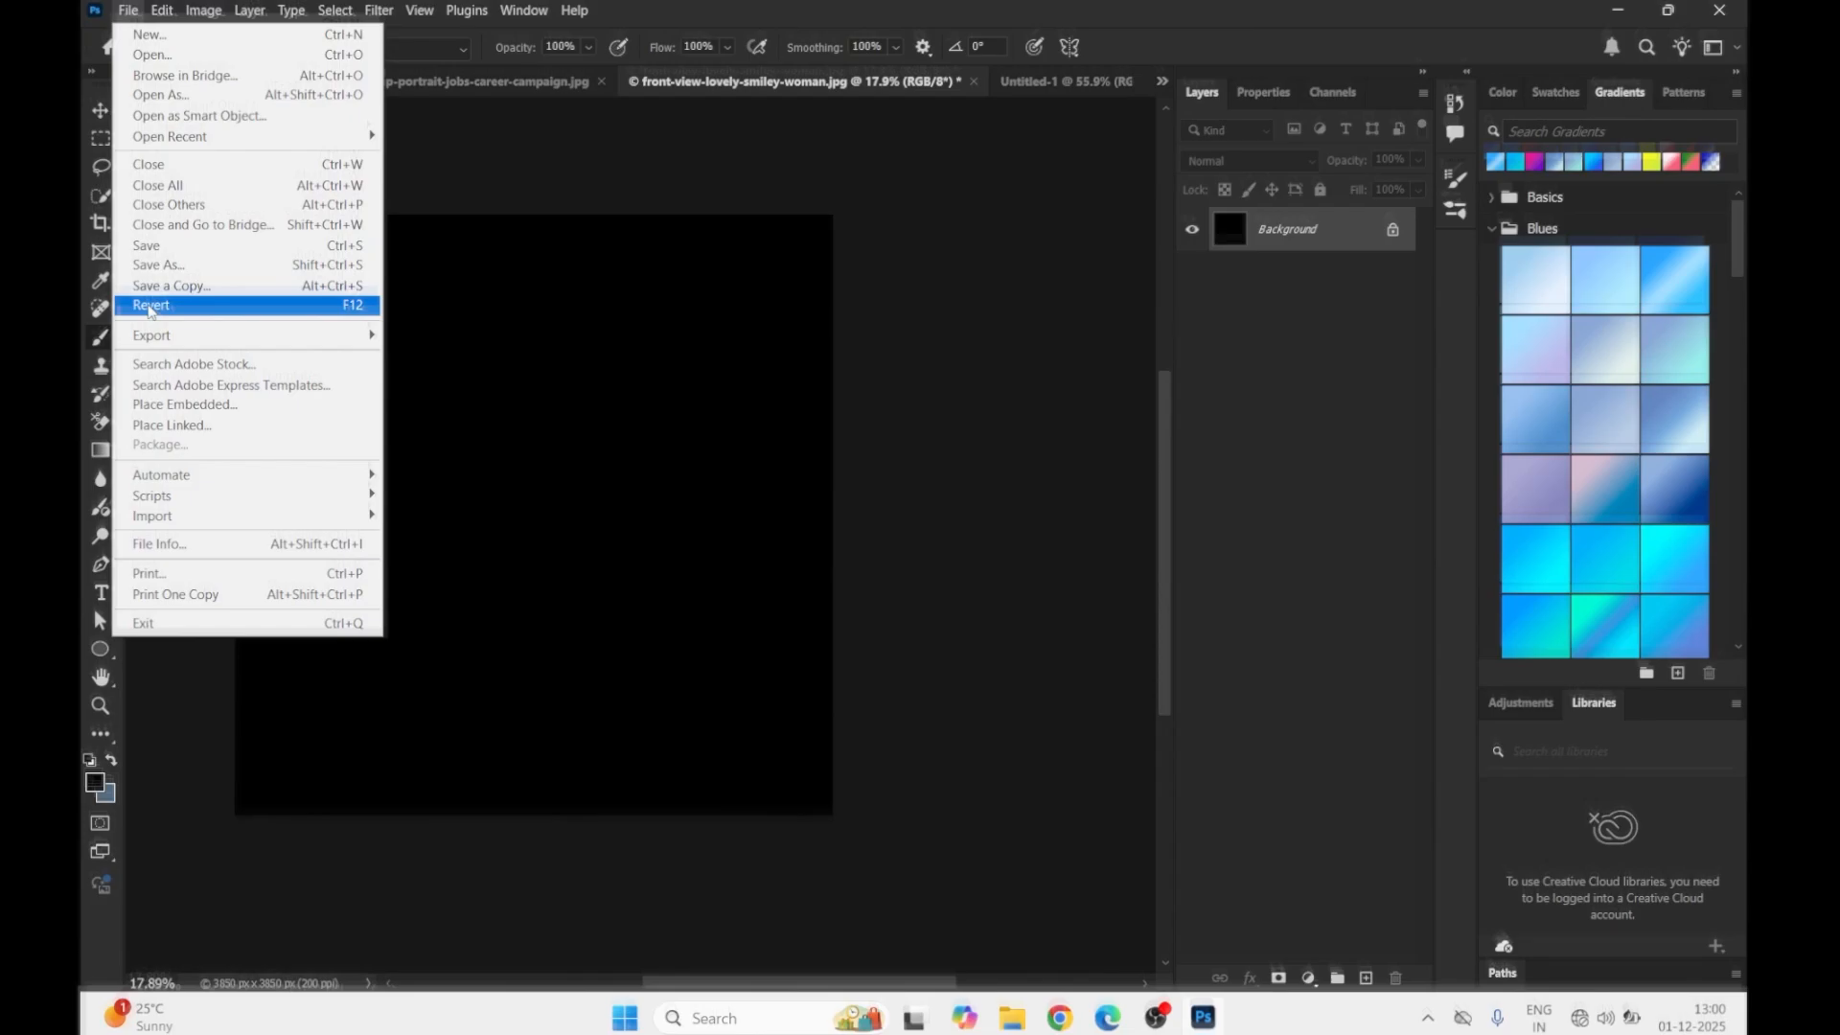
{"action": "left_click", "coordinate": [159, 304]}
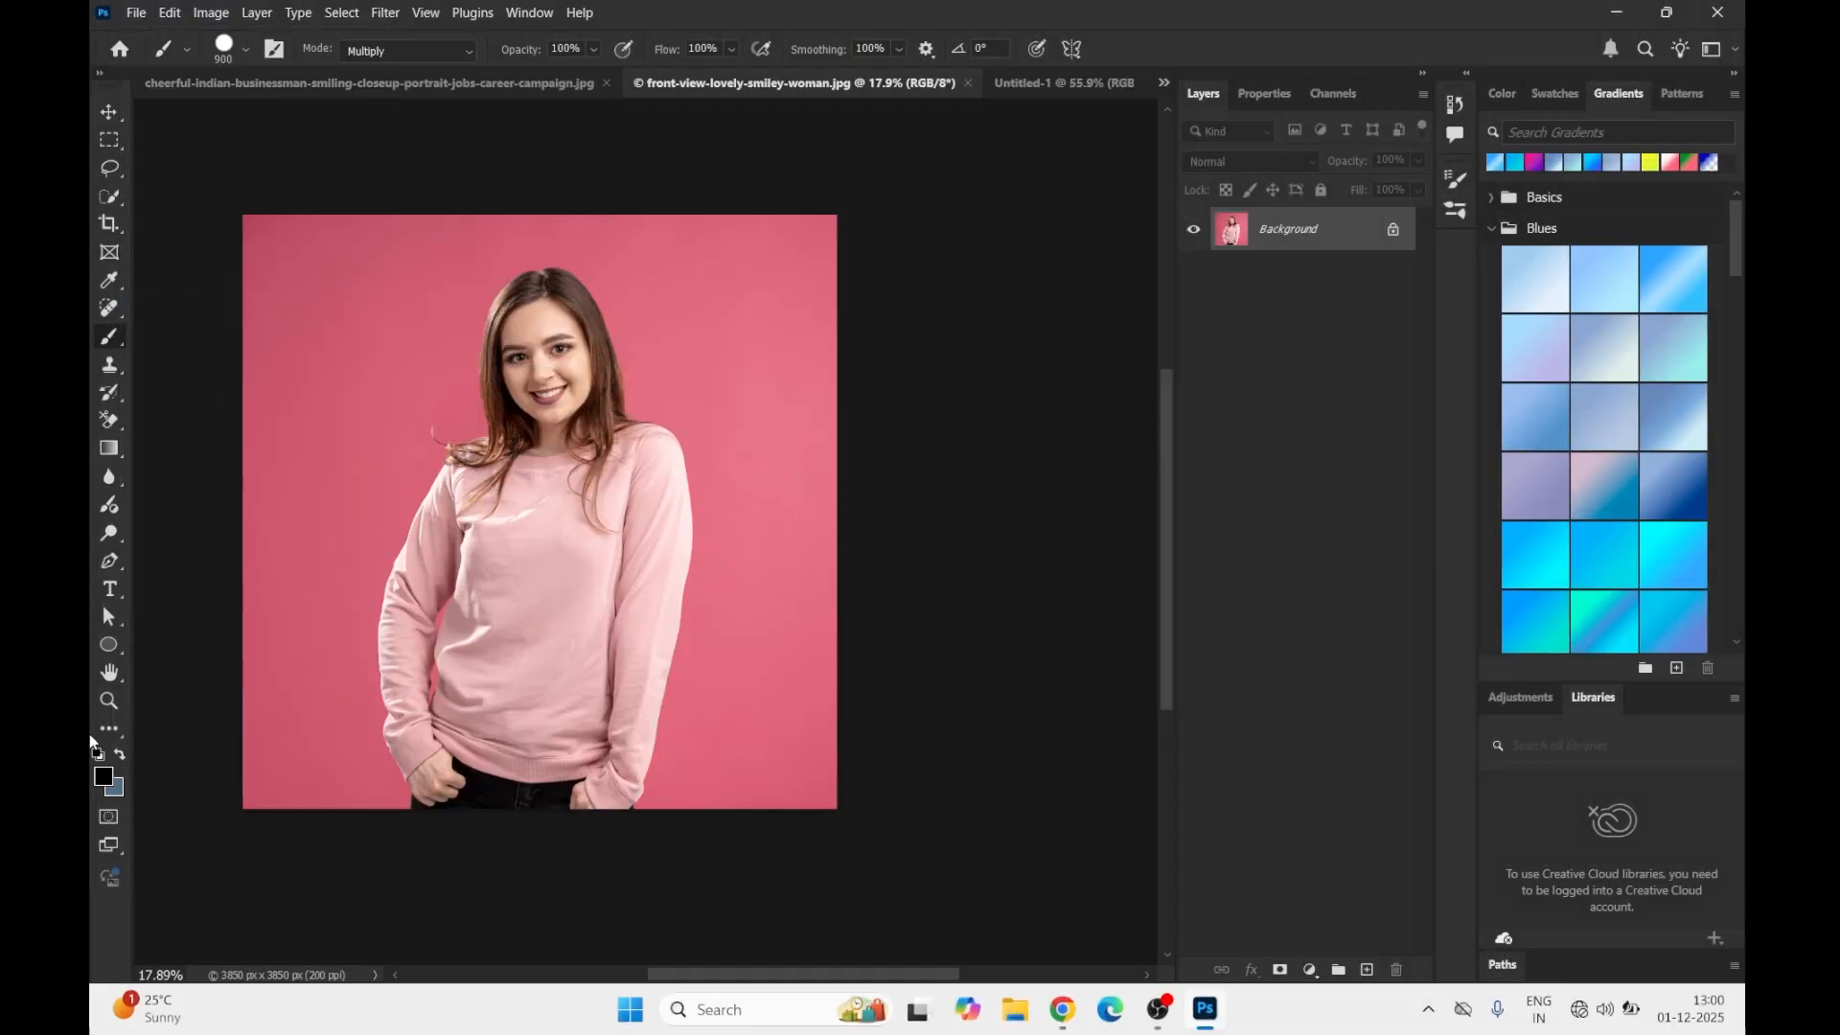
{"action": "left_click", "coordinate": [105, 776]}
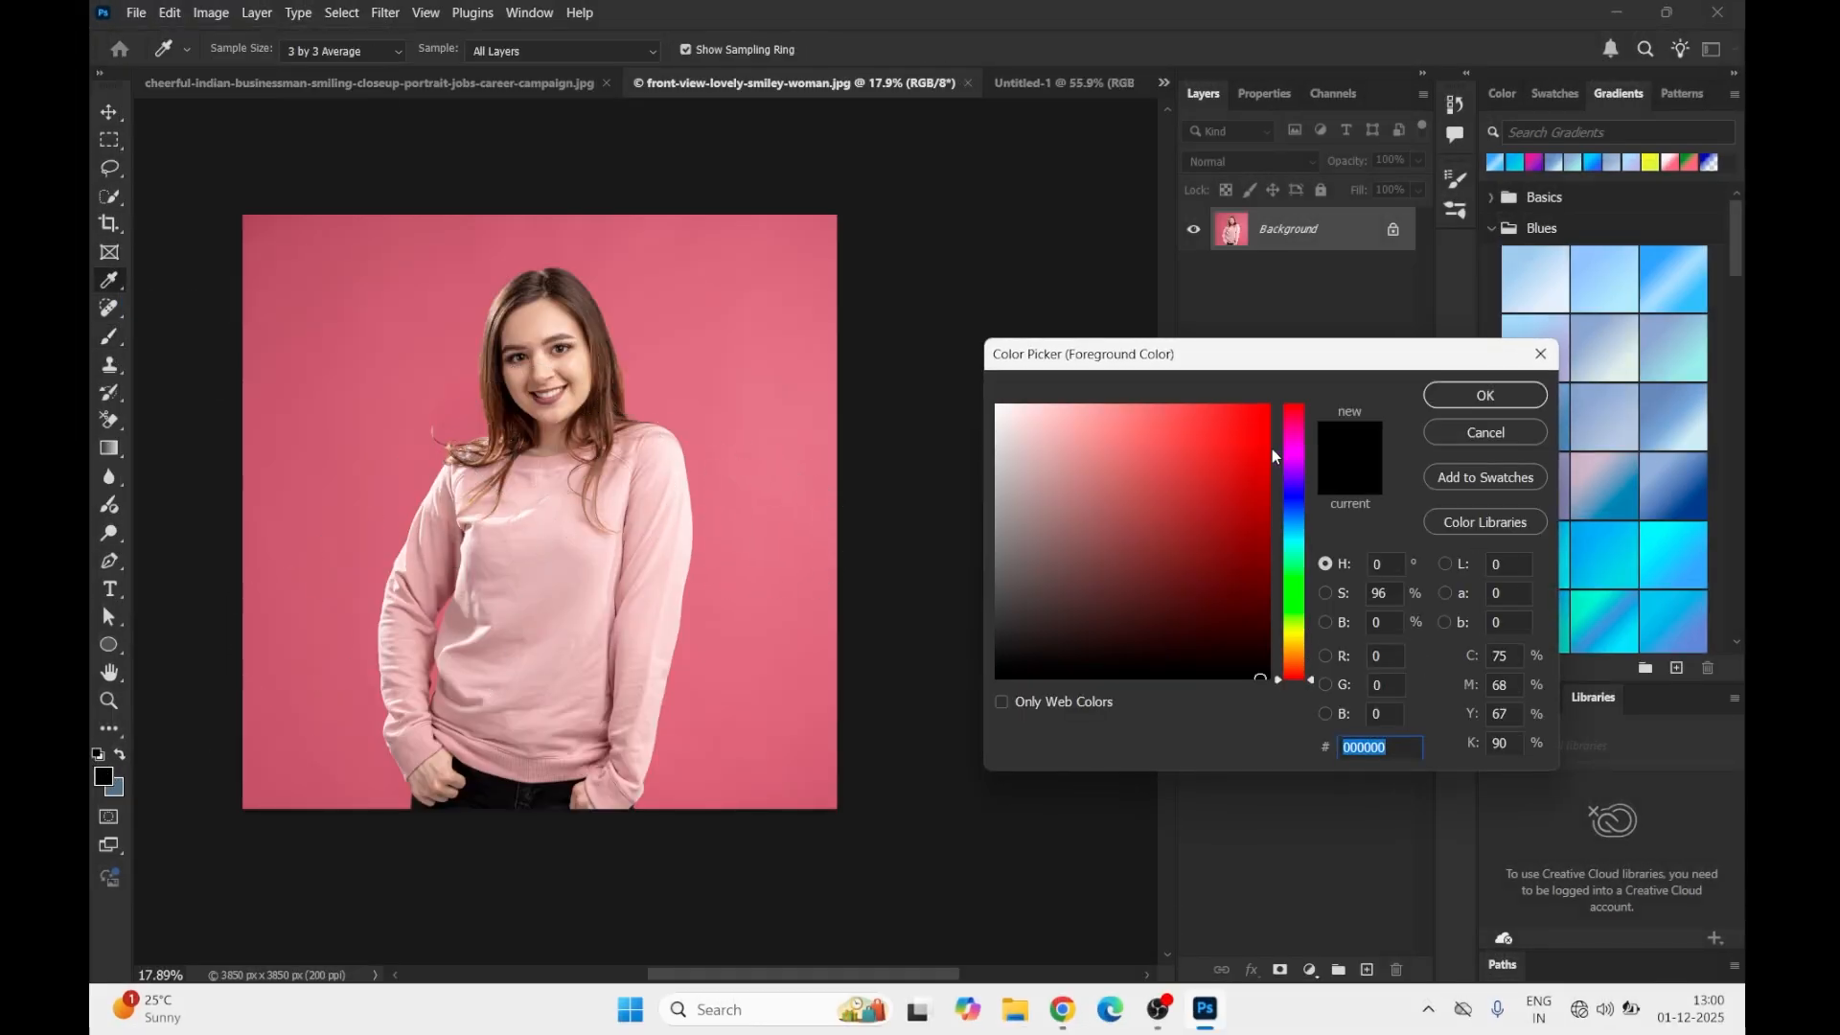
{"action": "type", "text": "ff0000"}
{"action": "left_click", "coordinate": [1484, 394]}
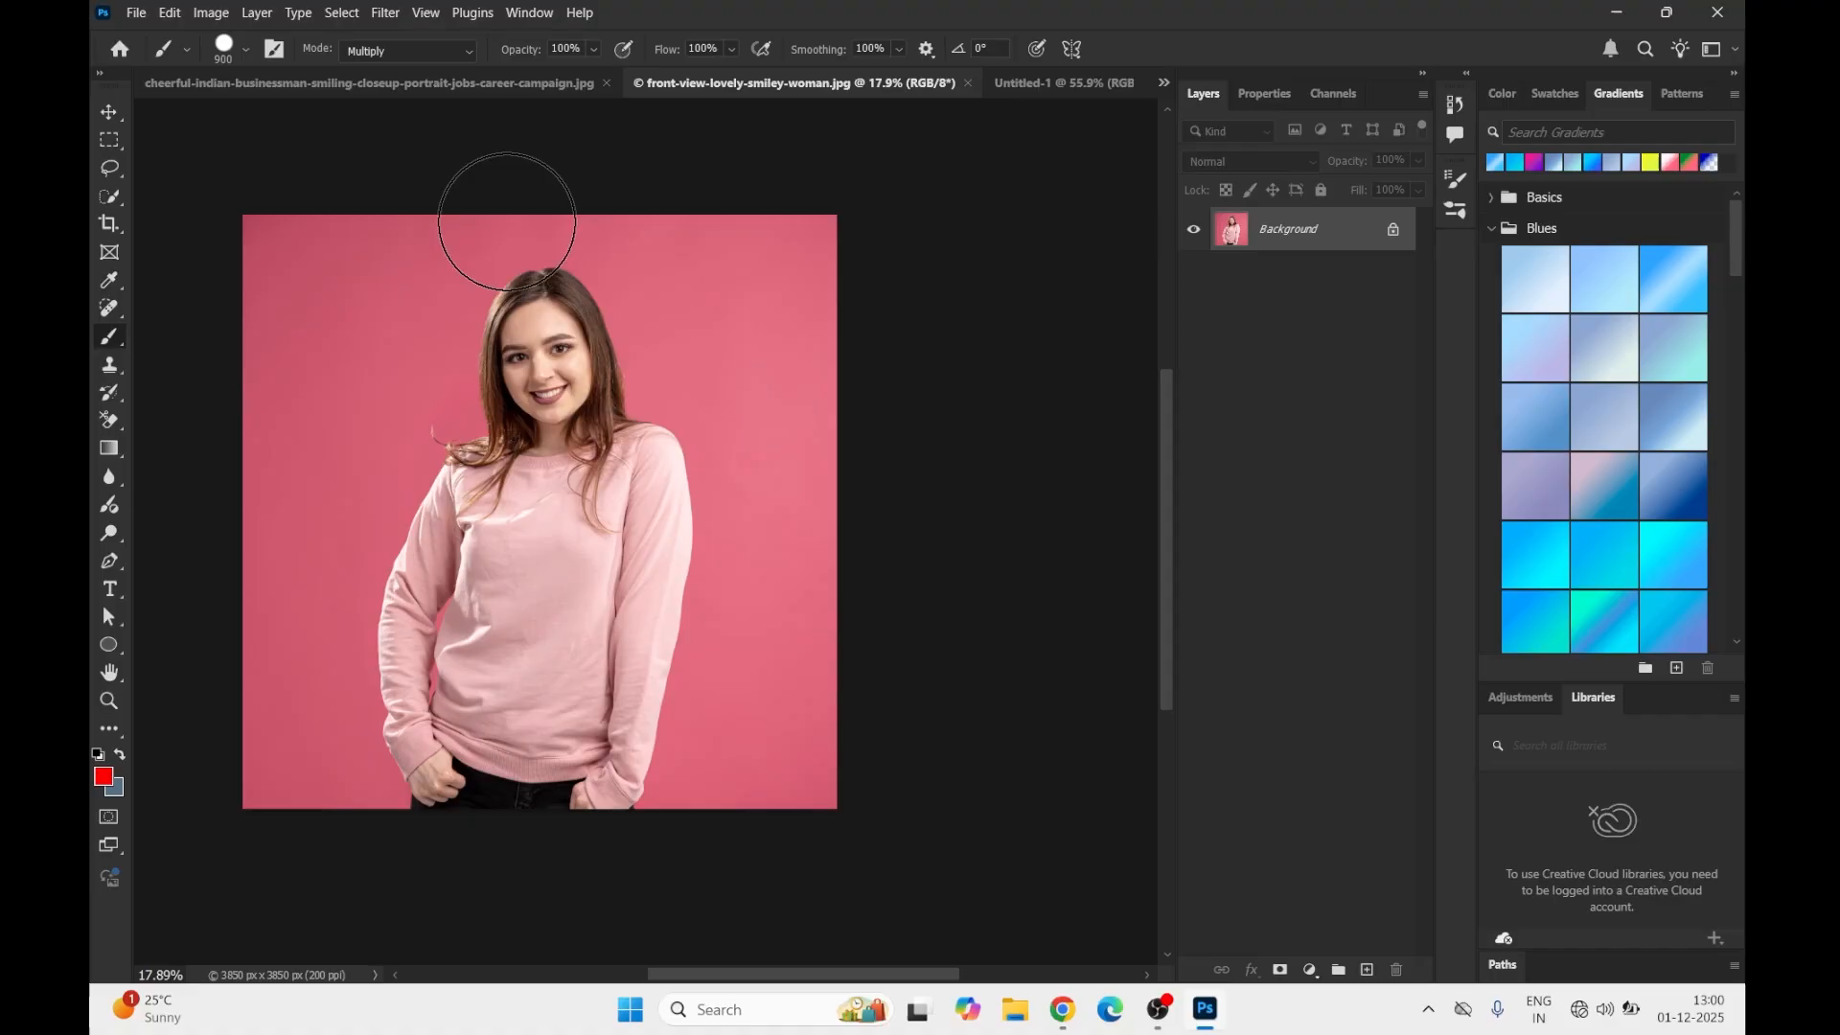
Step: Paint red over the entire photo with the brush in Multiply mode
{"action": "left_click_drag", "start_coordinate": [388, 283], "coordinate": [707, 402]}
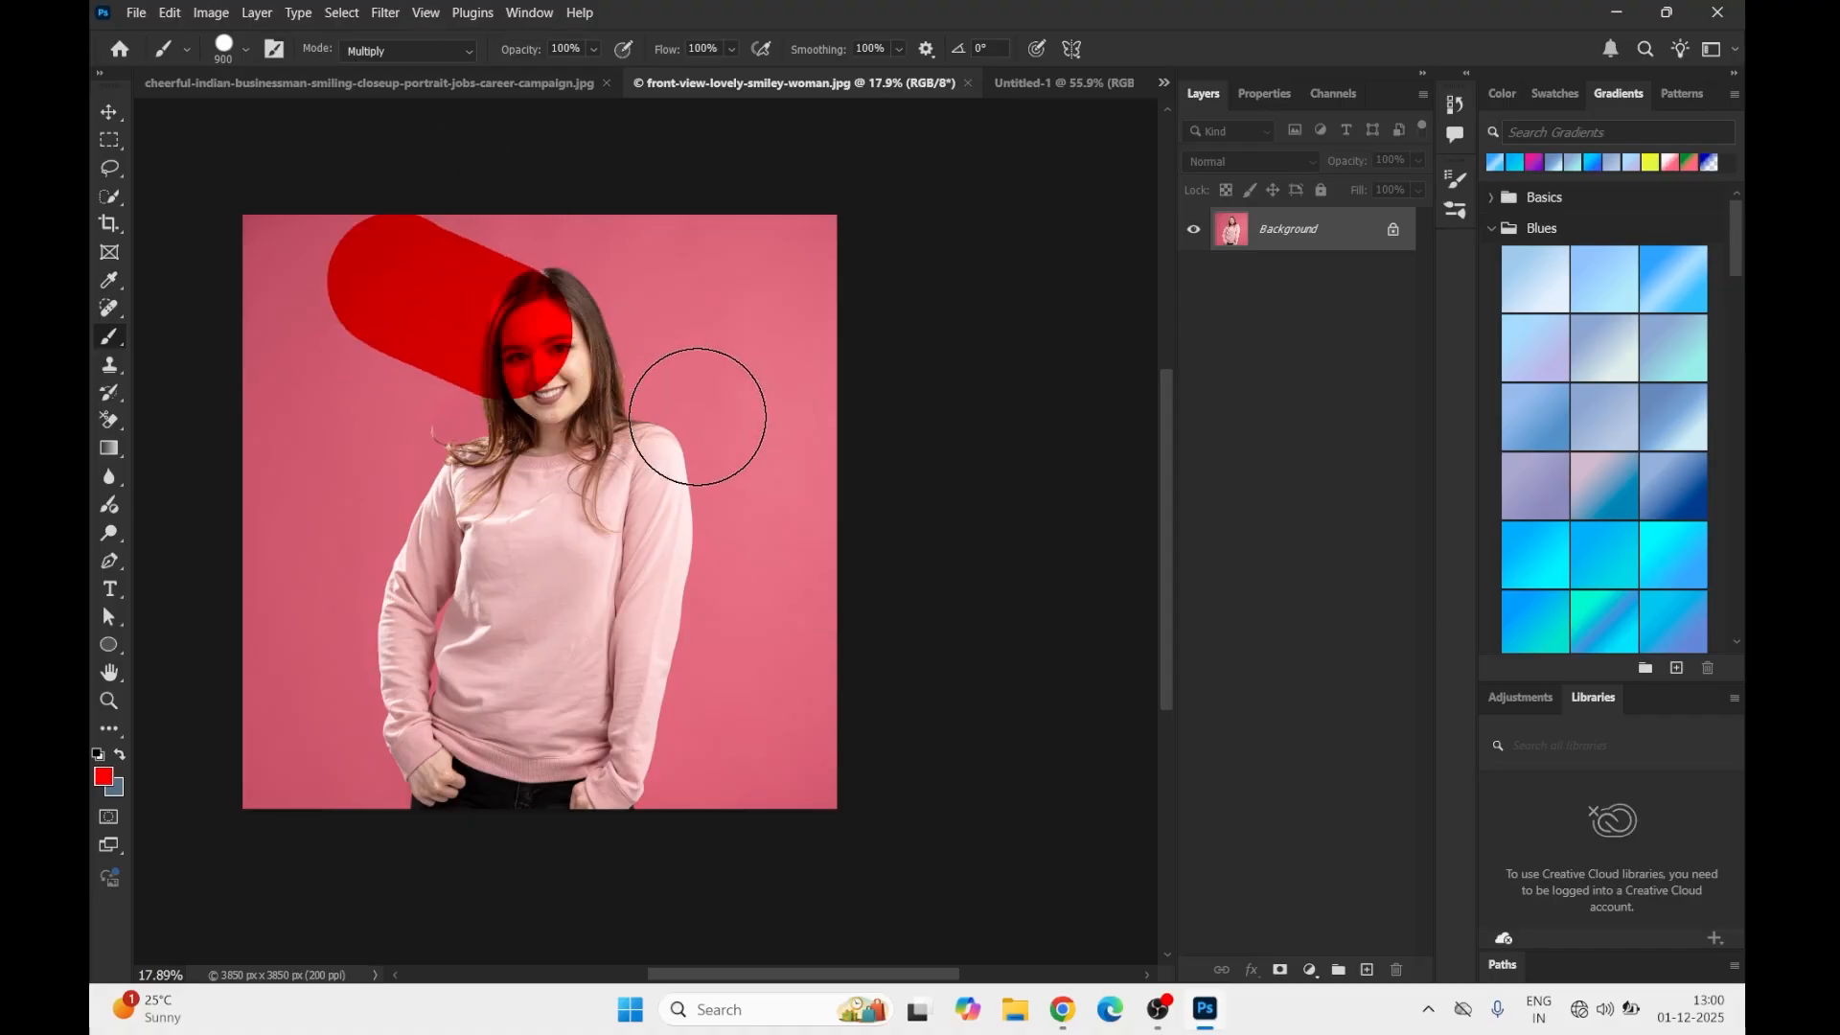
{"action": "mouse_move", "coordinate": [301, 293]}
{"action": "left_mouse_down"}
{"action": "mouse_move", "coordinate": [756, 238]}
{"action": "mouse_move", "coordinate": [834, 255]}
{"action": "mouse_move", "coordinate": [320, 271]}
{"action": "mouse_move", "coordinate": [251, 297]}
{"action": "mouse_move", "coordinate": [271, 829]}
{"action": "mouse_move", "coordinate": [384, 678]}
{"action": "mouse_move", "coordinate": [377, 427]}
{"action": "left_mouse_up"}
{"action": "mouse_move", "coordinate": [429, 345]}
{"action": "left_mouse_down"}
{"action": "mouse_move", "coordinate": [498, 410]}
{"action": "mouse_move", "coordinate": [503, 578]}
{"action": "mouse_move", "coordinate": [463, 878]}
{"action": "mouse_move", "coordinate": [608, 702]}
{"action": "mouse_move", "coordinate": [558, 407]}
{"action": "mouse_move", "coordinate": [617, 400]}
{"action": "mouse_move", "coordinate": [668, 637]}
{"action": "mouse_move", "coordinate": [677, 880]}
{"action": "mouse_move", "coordinate": [722, 813]}
{"action": "mouse_move", "coordinate": [646, 344]}
{"action": "mouse_move", "coordinate": [690, 307]}
{"action": "mouse_move", "coordinate": [823, 322]}
{"action": "mouse_move", "coordinate": [807, 522]}
{"action": "mouse_move", "coordinate": [832, 732]}
{"action": "mouse_move", "coordinate": [752, 751]}
{"action": "left_mouse_up"}
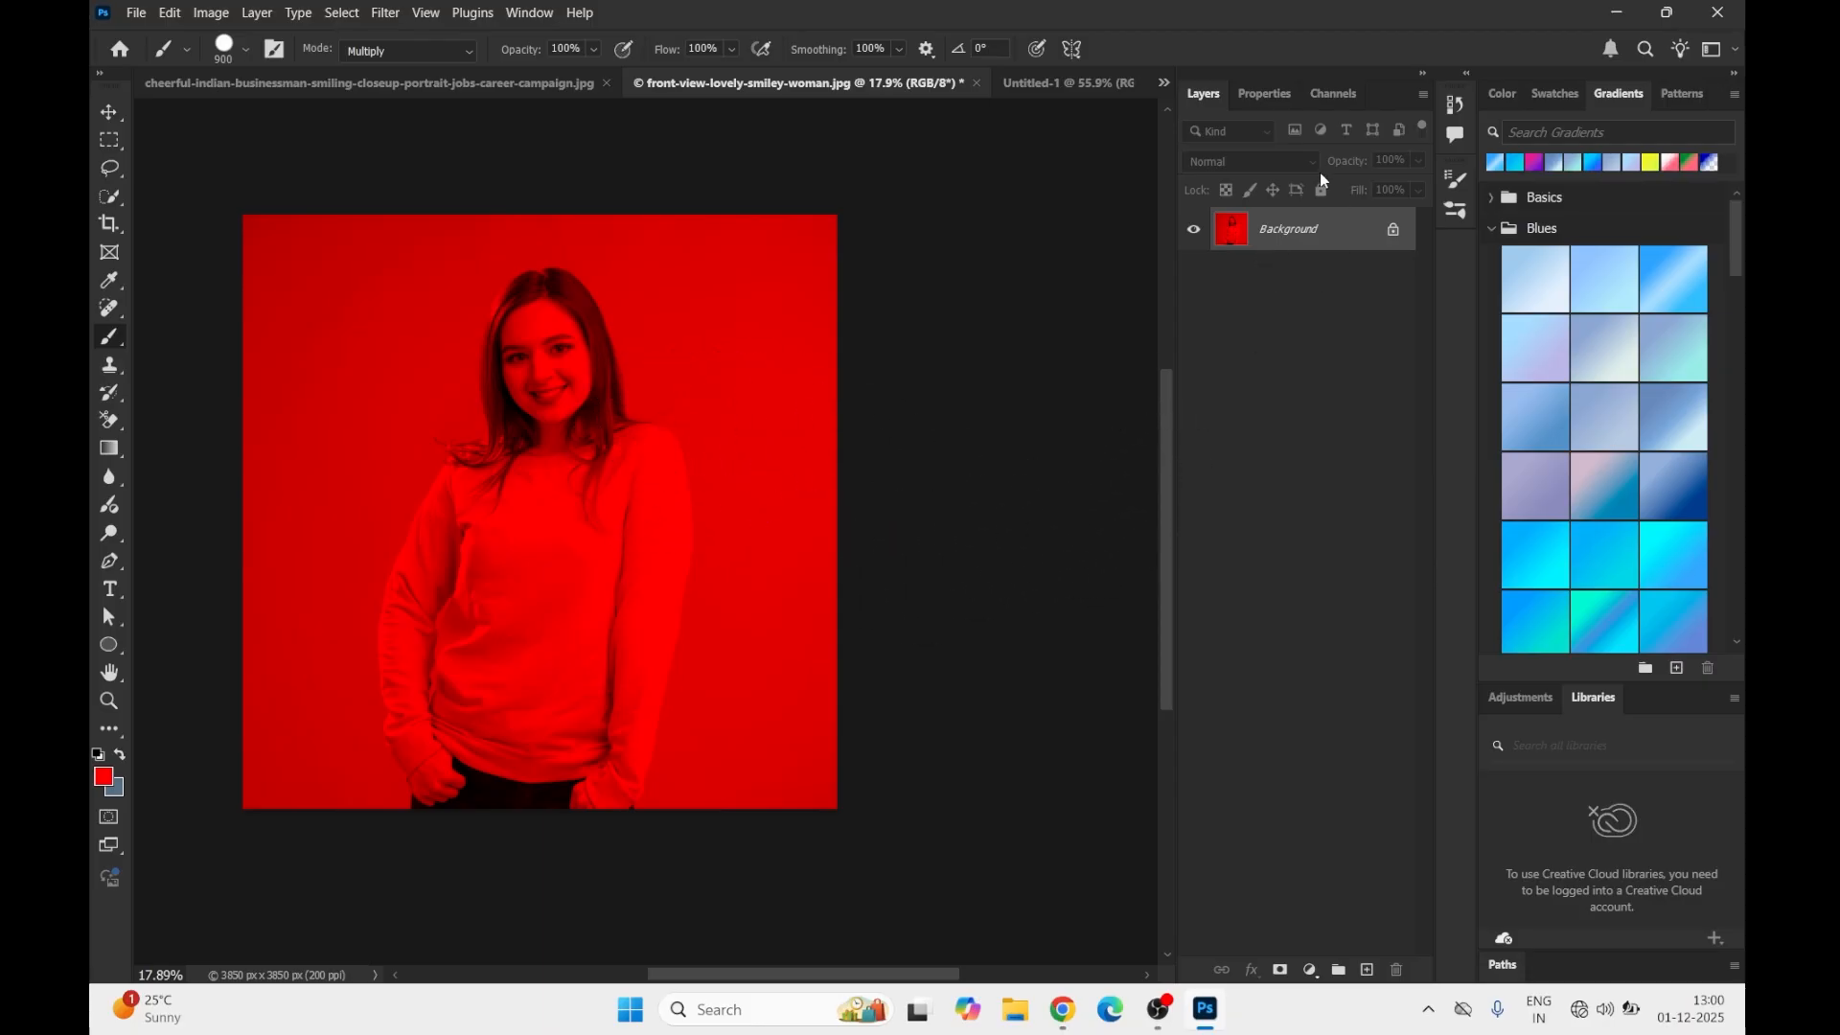
Step: Unlock the background layer and check the layer's own blending mode option
{"action": "left_click", "coordinate": [1391, 230]}
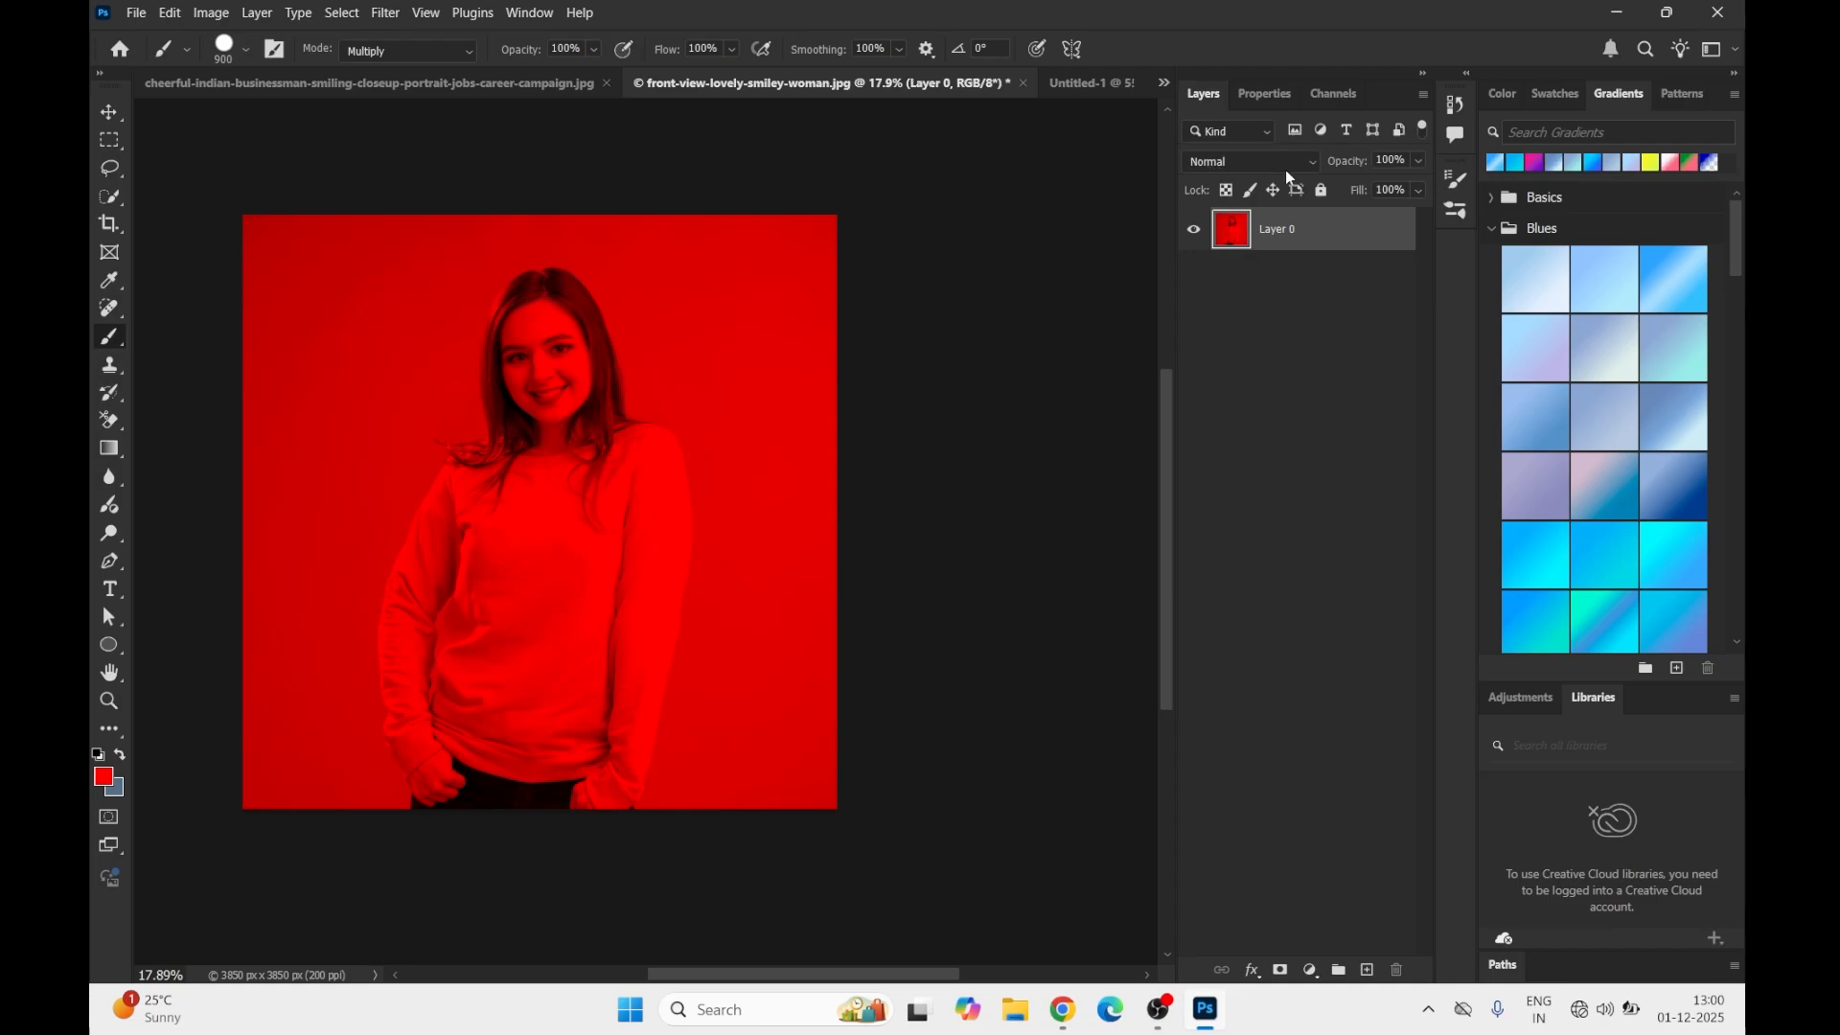
{"action": "left_click", "coordinate": [1285, 165]}
{"action": "left_click", "coordinate": [1261, 163]}
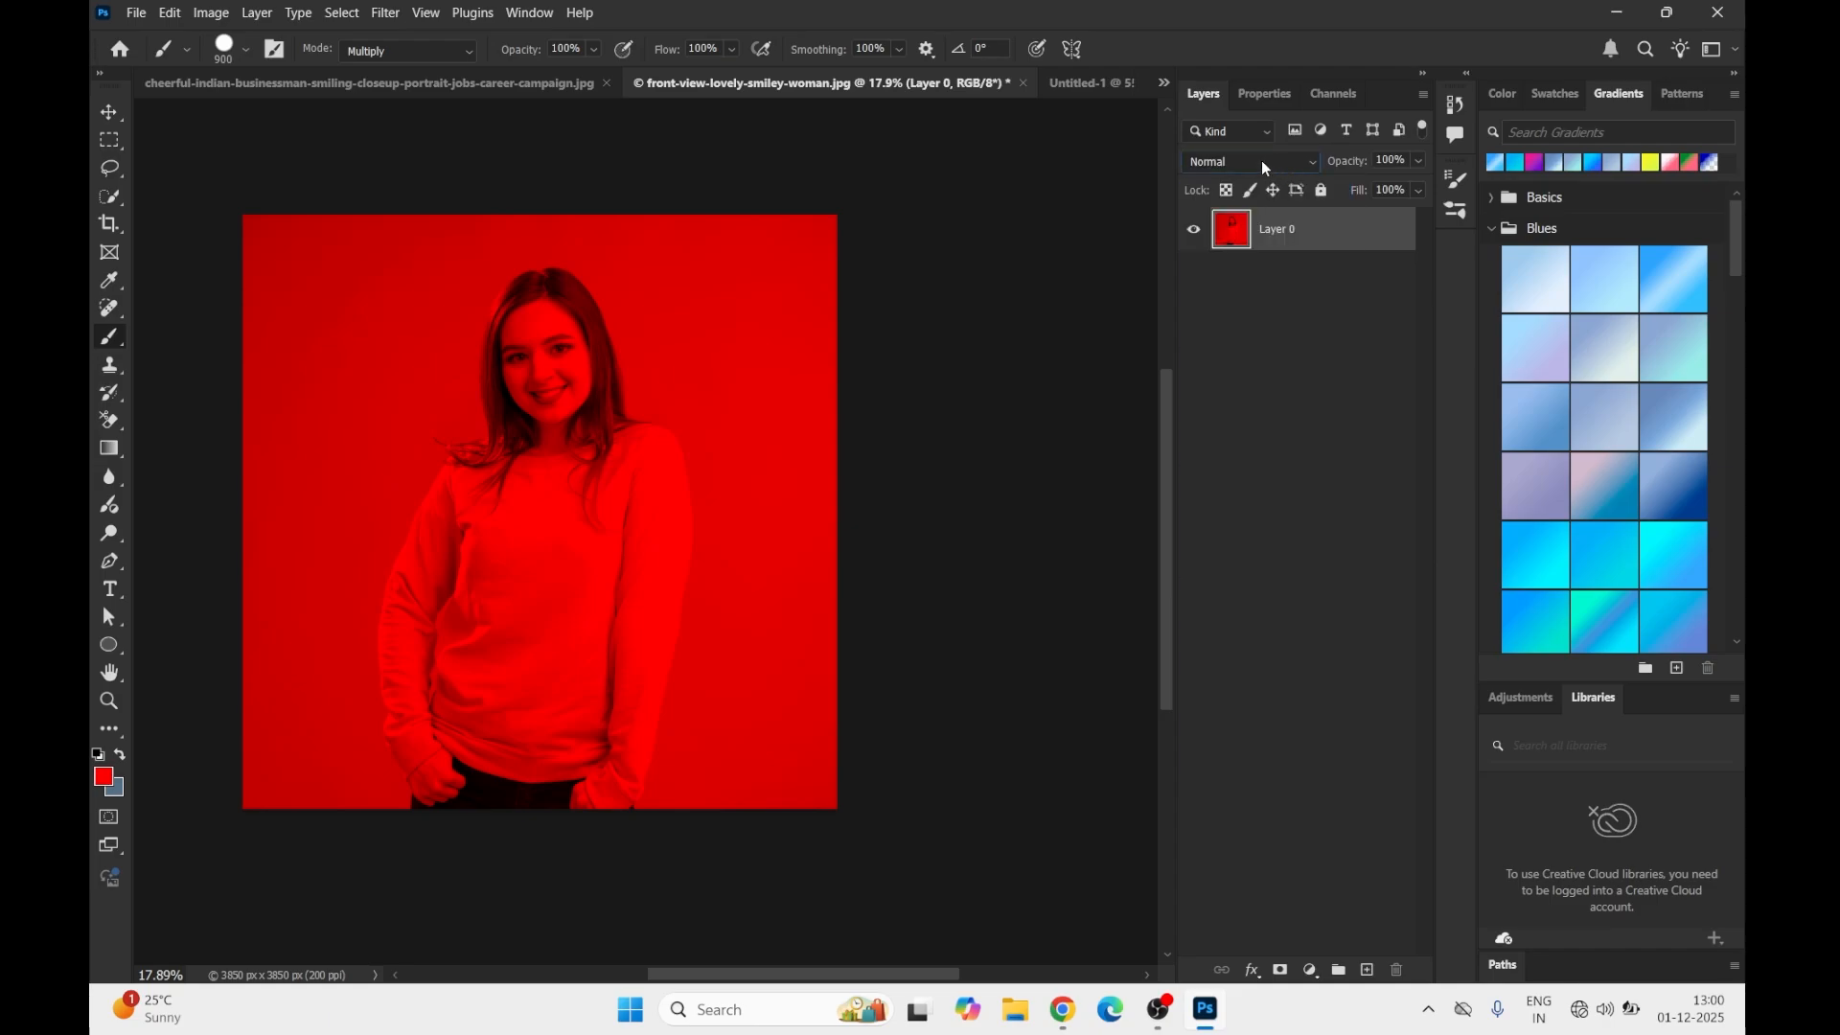
{"action": "left_click", "coordinate": [1313, 161]}
{"action": "left_click", "coordinate": [1313, 162]}
Step: Set the brush mode to Normal and revert the photo to its saved state
{"action": "left_click", "coordinate": [428, 54]}
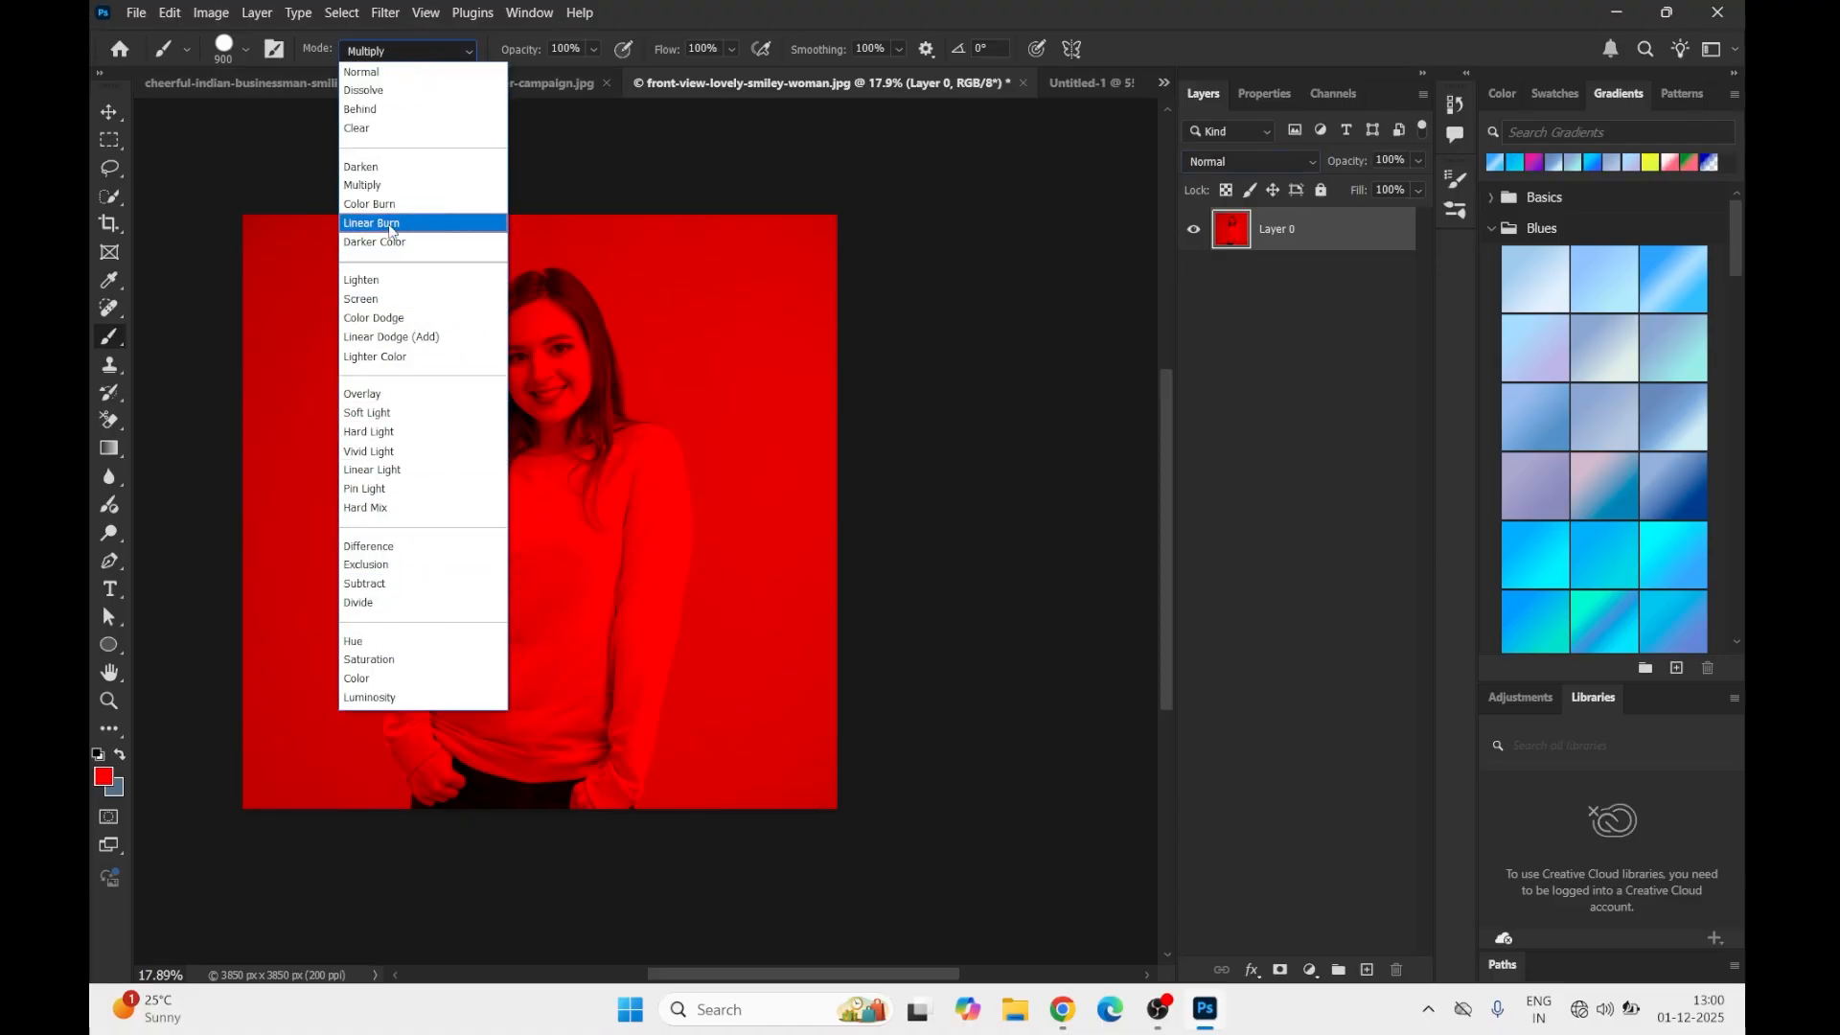
{"action": "left_click", "coordinate": [384, 72]}
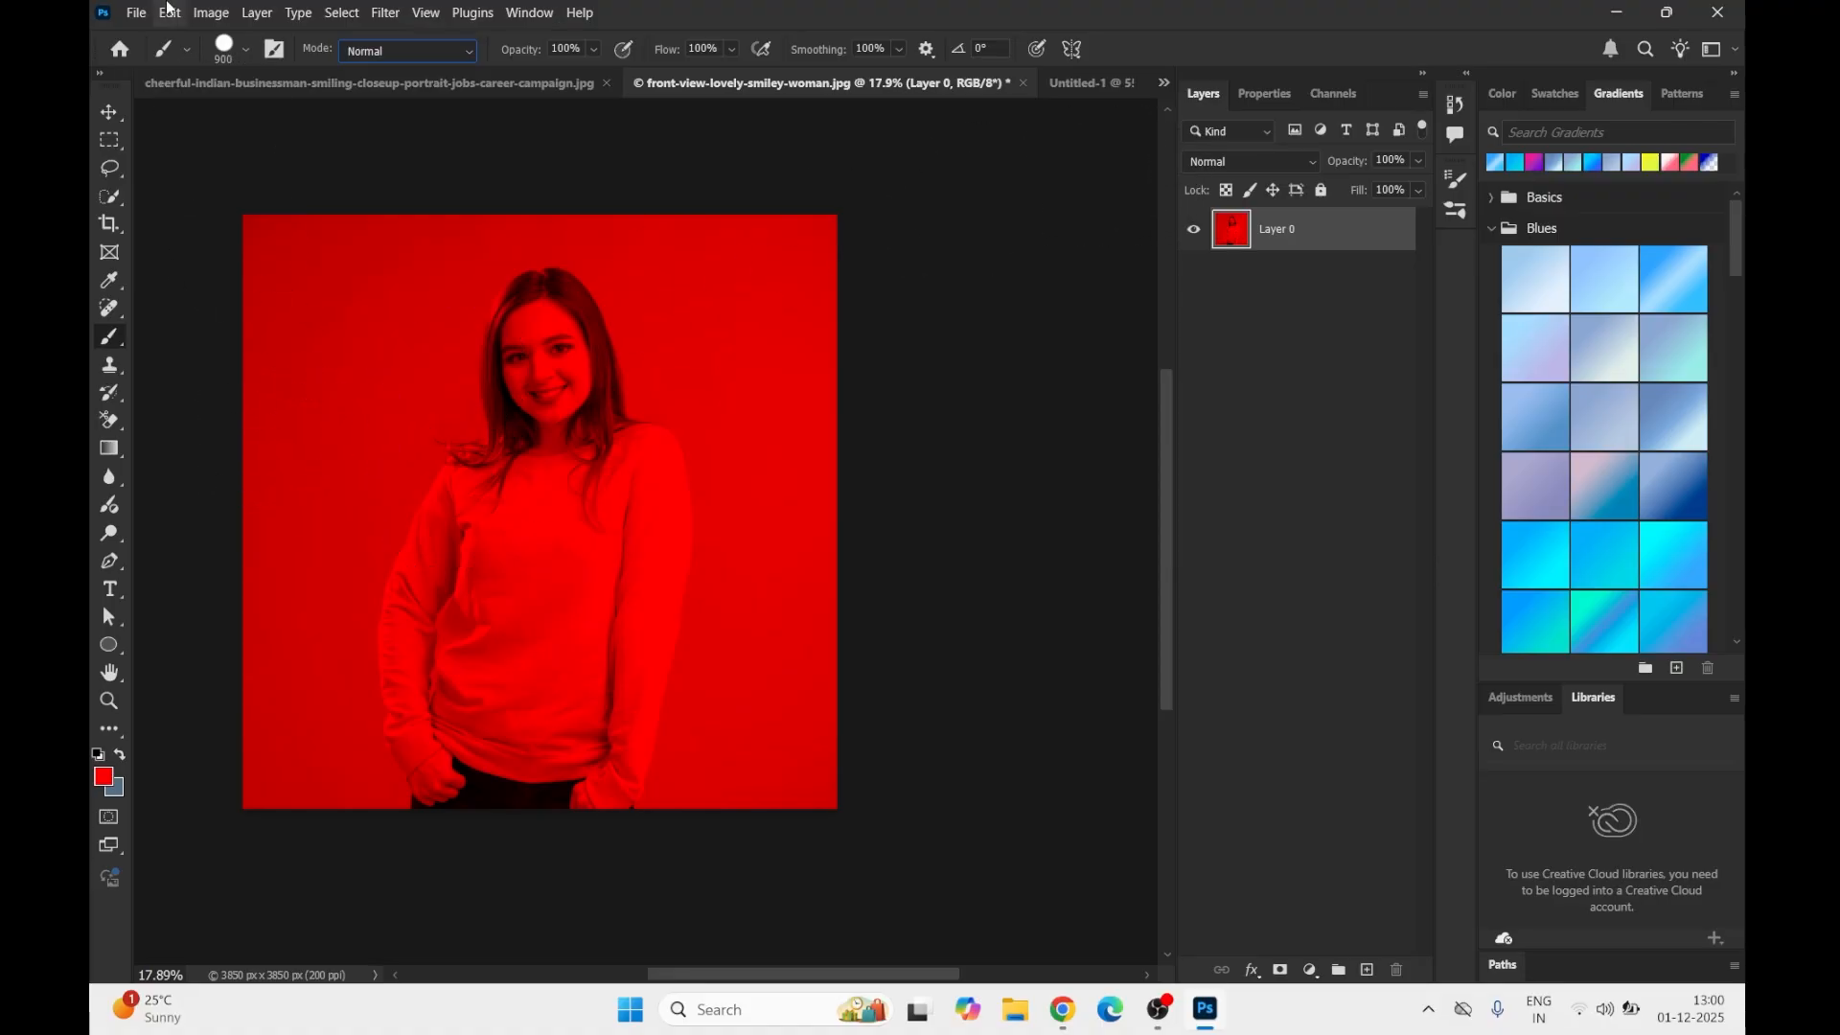
{"action": "left_click", "coordinate": [141, 18]}
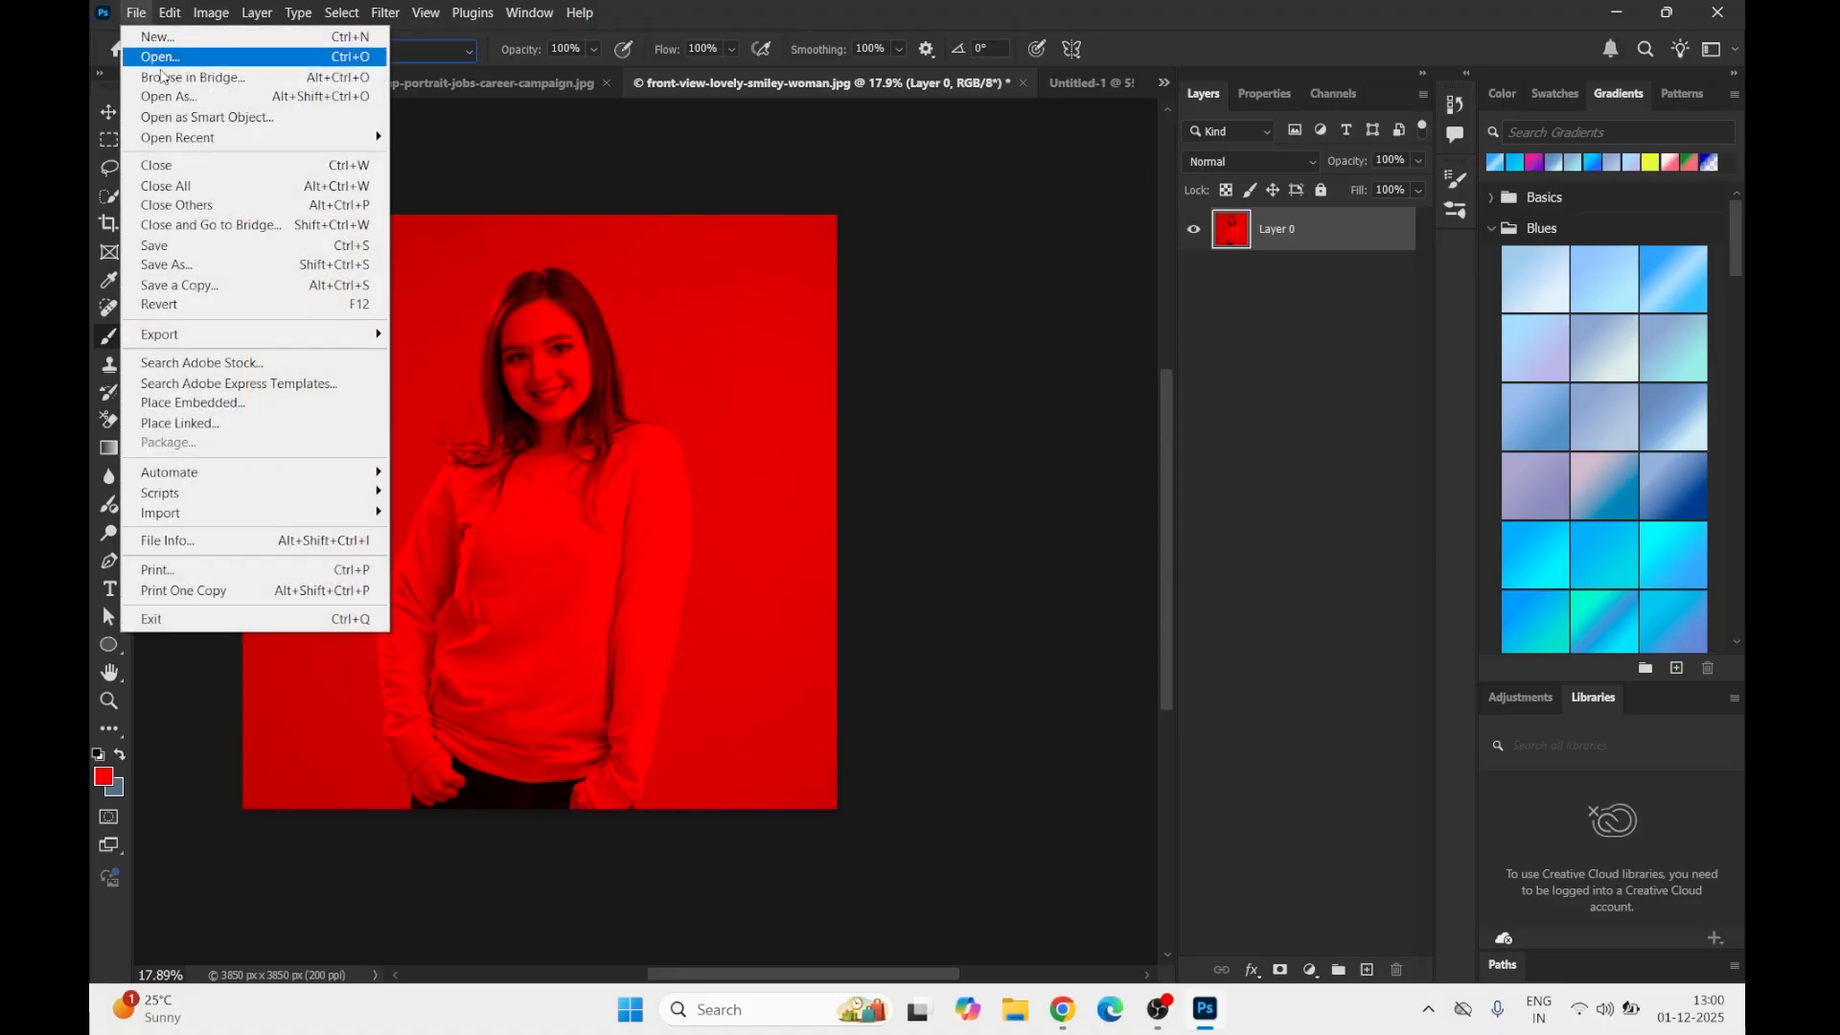
{"action": "left_click", "coordinate": [193, 307]}
Step: Set the brush mode to Screen and paint red over the entire photo, adjusting the brush size to 800 px
{"action": "left_click", "coordinate": [408, 51]}
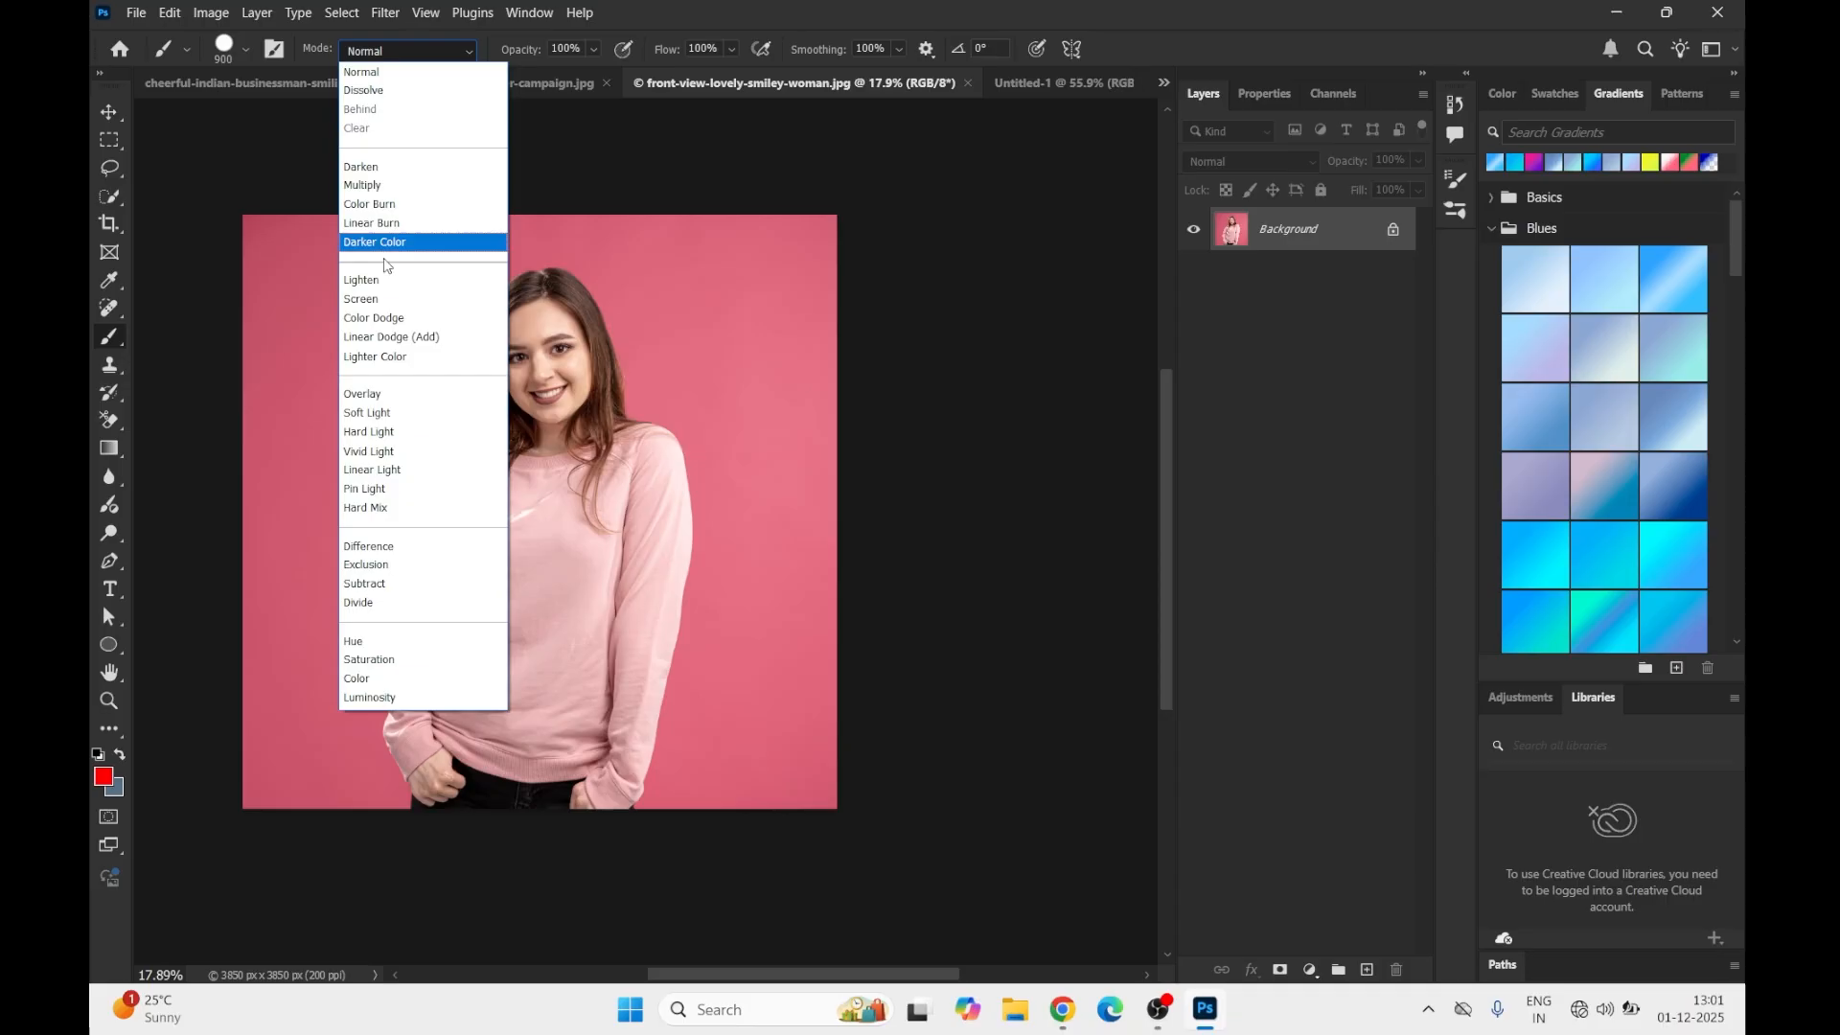
{"action": "left_click", "coordinate": [381, 298]}
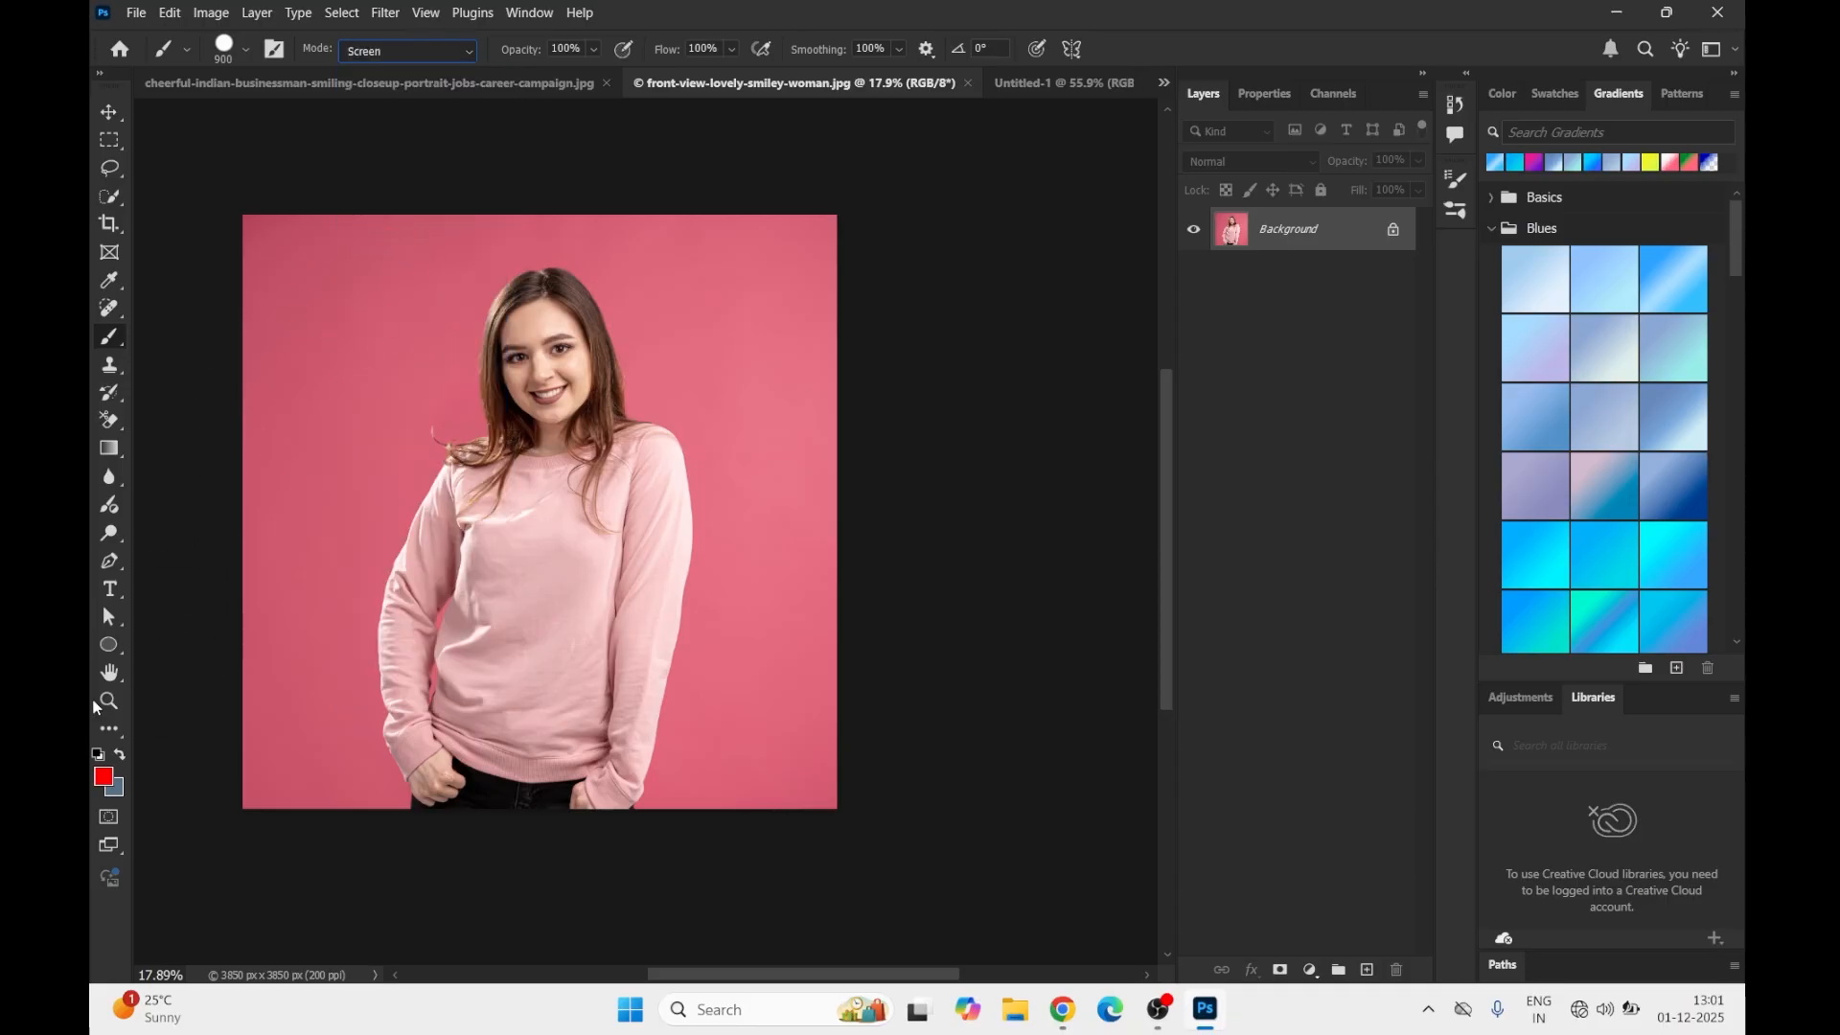
{"action": "mouse_move", "coordinate": [287, 232]}
{"action": "left_mouse_down"}
{"action": "mouse_move", "coordinate": [282, 660]}
{"action": "mouse_move", "coordinate": [315, 892]}
{"action": "mouse_move", "coordinate": [387, 896]}
{"action": "mouse_move", "coordinate": [338, 446]}
{"action": "mouse_move", "coordinate": [362, 249]}
{"action": "mouse_move", "coordinate": [487, 201]}
{"action": "mouse_move", "coordinate": [575, 293]}
{"action": "mouse_move", "coordinate": [405, 338]}
{"action": "mouse_move", "coordinate": [745, 305]}
{"action": "mouse_move", "coordinate": [420, 436]}
{"action": "mouse_move", "coordinate": [663, 392]}
{"action": "mouse_move", "coordinate": [217, 453]}
{"action": "mouse_move", "coordinate": [478, 437]}
{"action": "mouse_move", "coordinate": [493, 884]}
{"action": "mouse_move", "coordinate": [326, 422]}
{"action": "mouse_move", "coordinate": [566, 481]}
{"action": "mouse_move", "coordinate": [650, 860]}
{"action": "mouse_move", "coordinate": [517, 315]}
{"action": "mouse_move", "coordinate": [638, 910]}
{"action": "mouse_move", "coordinate": [689, 368]}
{"action": "mouse_move", "coordinate": [708, 713]}
{"action": "mouse_move", "coordinate": [677, 203]}
{"action": "mouse_move", "coordinate": [633, 159]}
{"action": "mouse_move", "coordinate": [1011, 201]}
{"action": "mouse_move", "coordinate": [823, 212]}
{"action": "mouse_move", "coordinate": [768, 272]}
{"action": "mouse_move", "coordinate": [823, 460]}
{"action": "mouse_move", "coordinate": [814, 268]}
{"action": "mouse_move", "coordinate": [722, 279]}
{"action": "mouse_move", "coordinate": [941, 826]}
{"action": "mouse_move", "coordinate": [851, 481]}
{"action": "mouse_move", "coordinate": [795, 808]}
{"action": "mouse_move", "coordinate": [776, 597]}
{"action": "mouse_move", "coordinate": [795, 497]}
{"action": "mouse_move", "coordinate": [744, 814]}
{"action": "mouse_move", "coordinate": [442, 616]}
{"action": "mouse_move", "coordinate": [608, 507]}
{"action": "mouse_move", "coordinate": [300, 290]}
{"action": "left_mouse_up"}
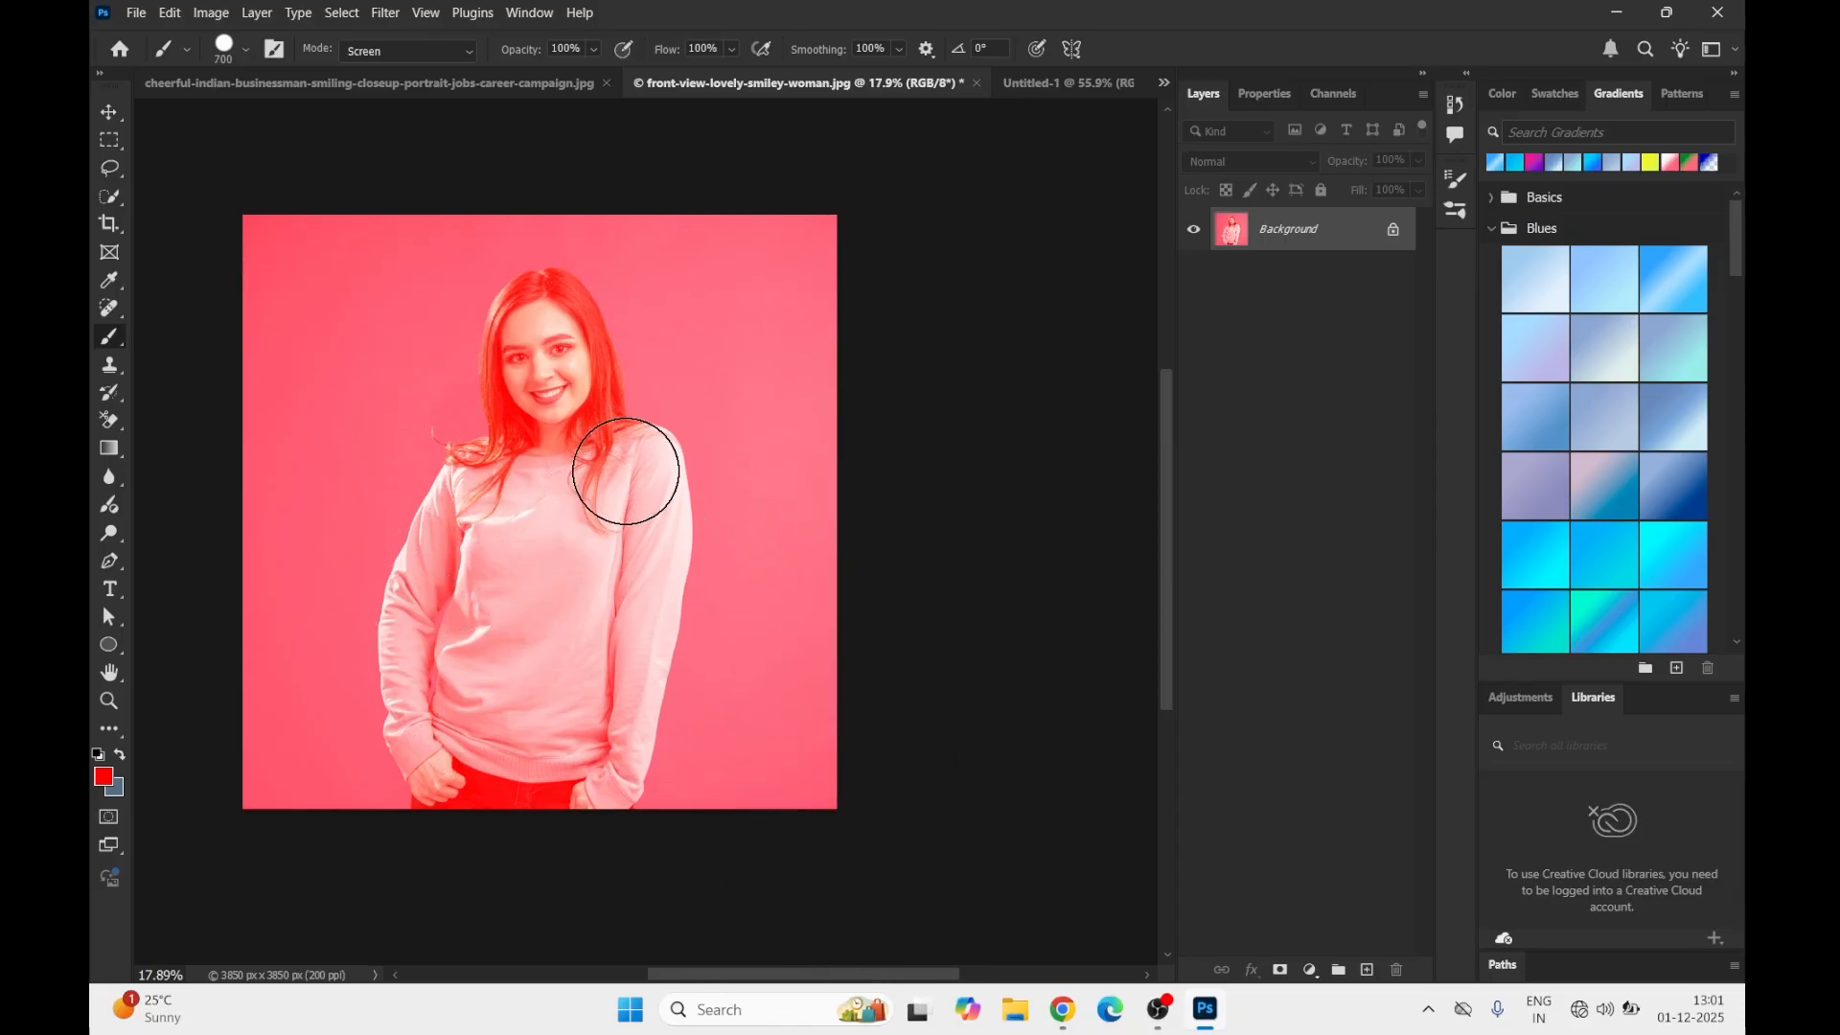
{"action": "key", "text": "bracketleft"}
Step: Revert the photo to its saved state and return the brush mode to Normal
{"action": "left_click", "coordinate": [131, 15]}
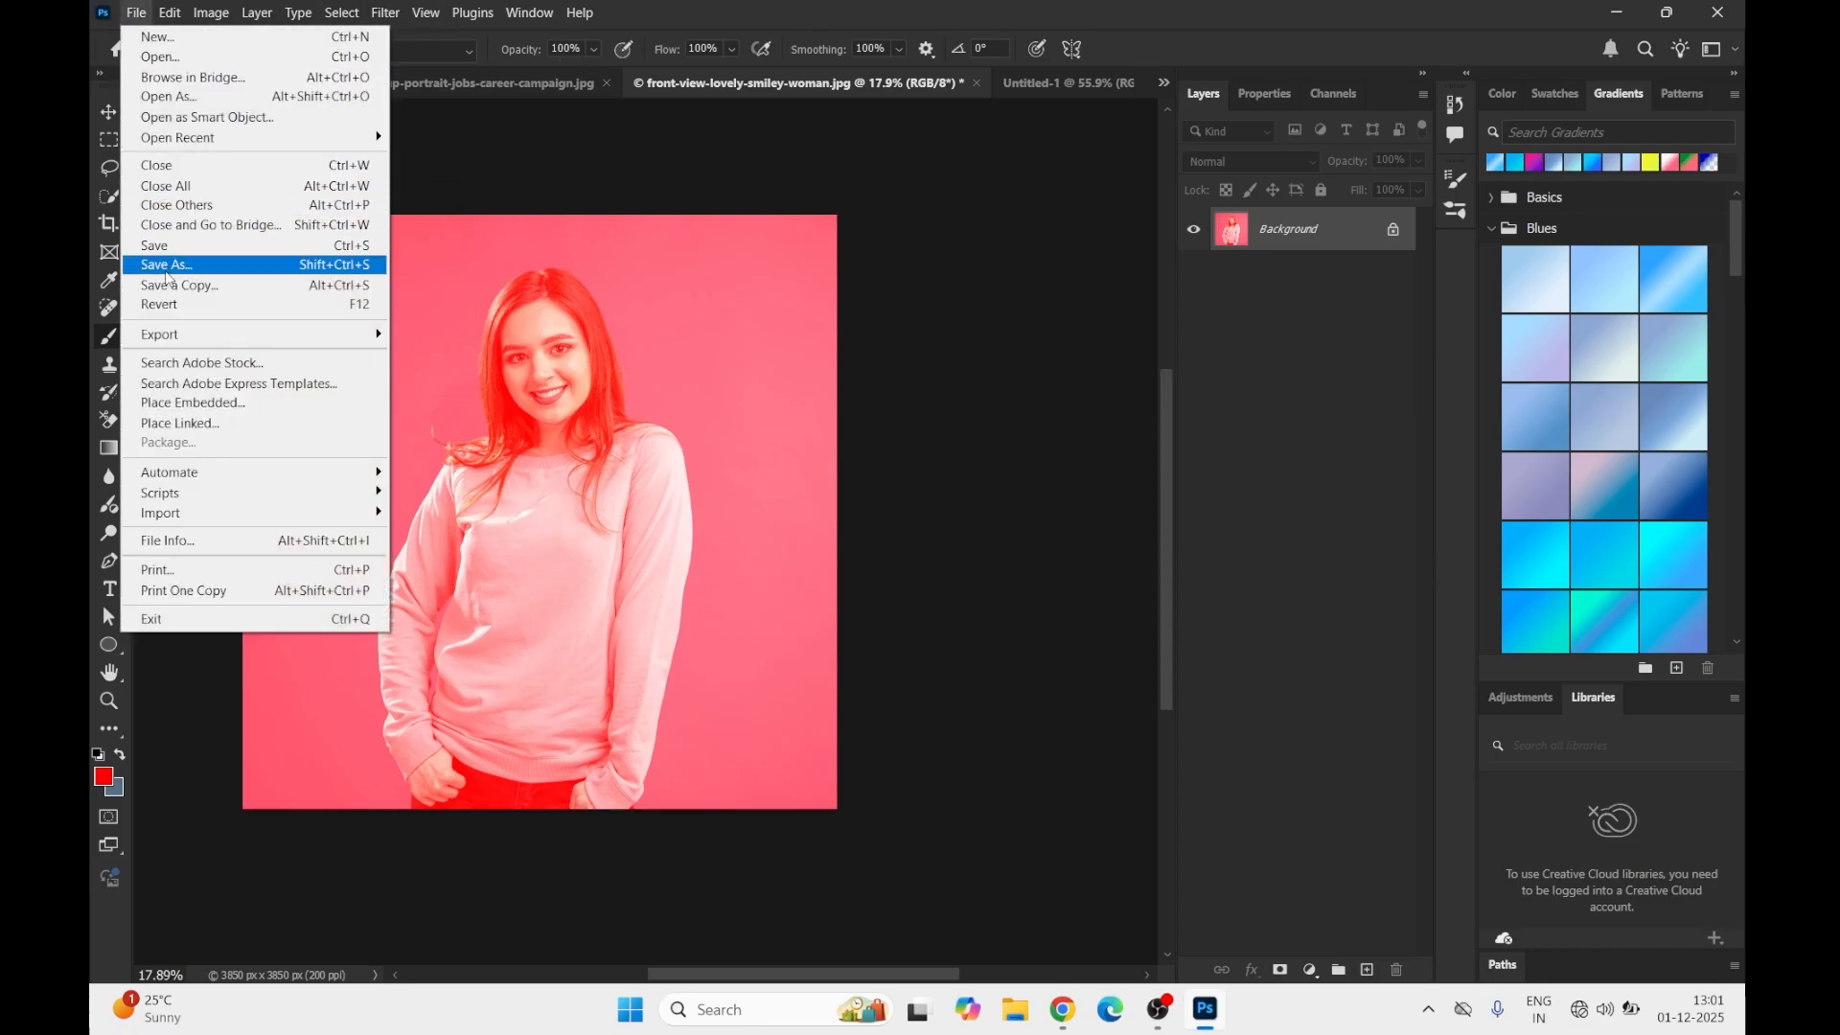
{"action": "left_click", "coordinate": [165, 308]}
{"action": "left_click", "coordinate": [462, 53]}
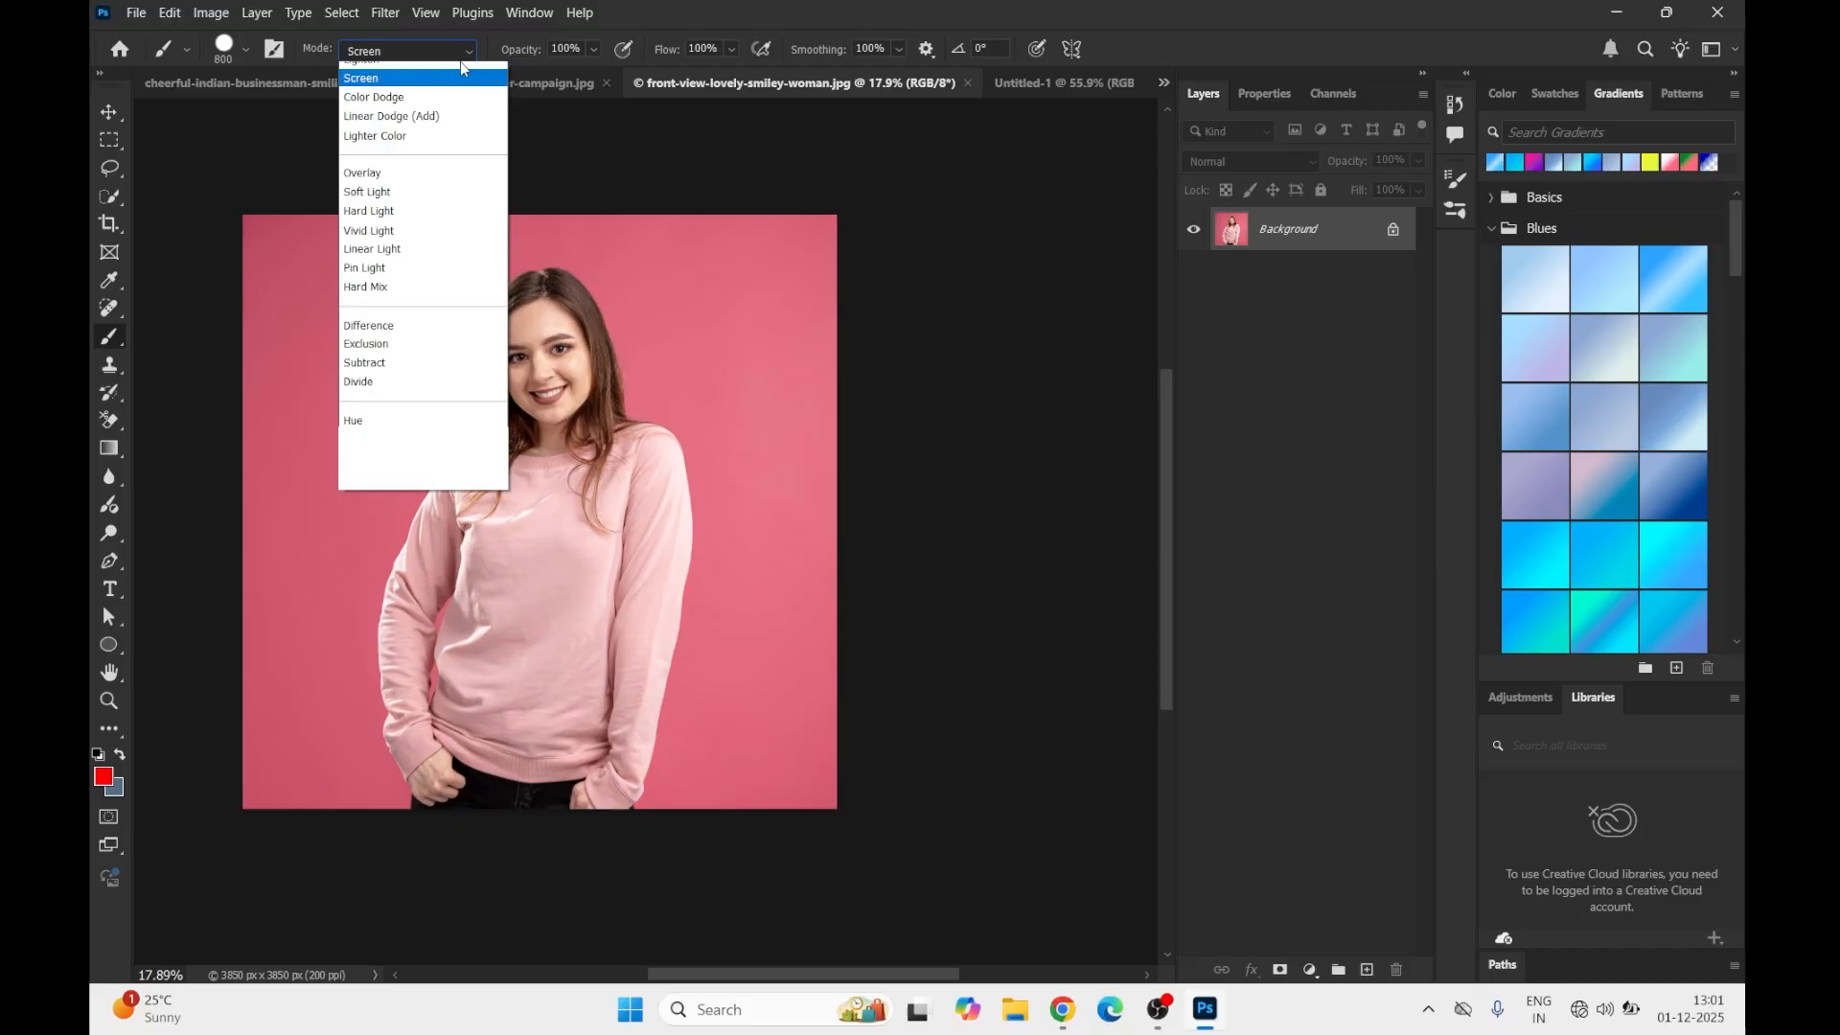
{"action": "left_click", "coordinate": [424, 74]}
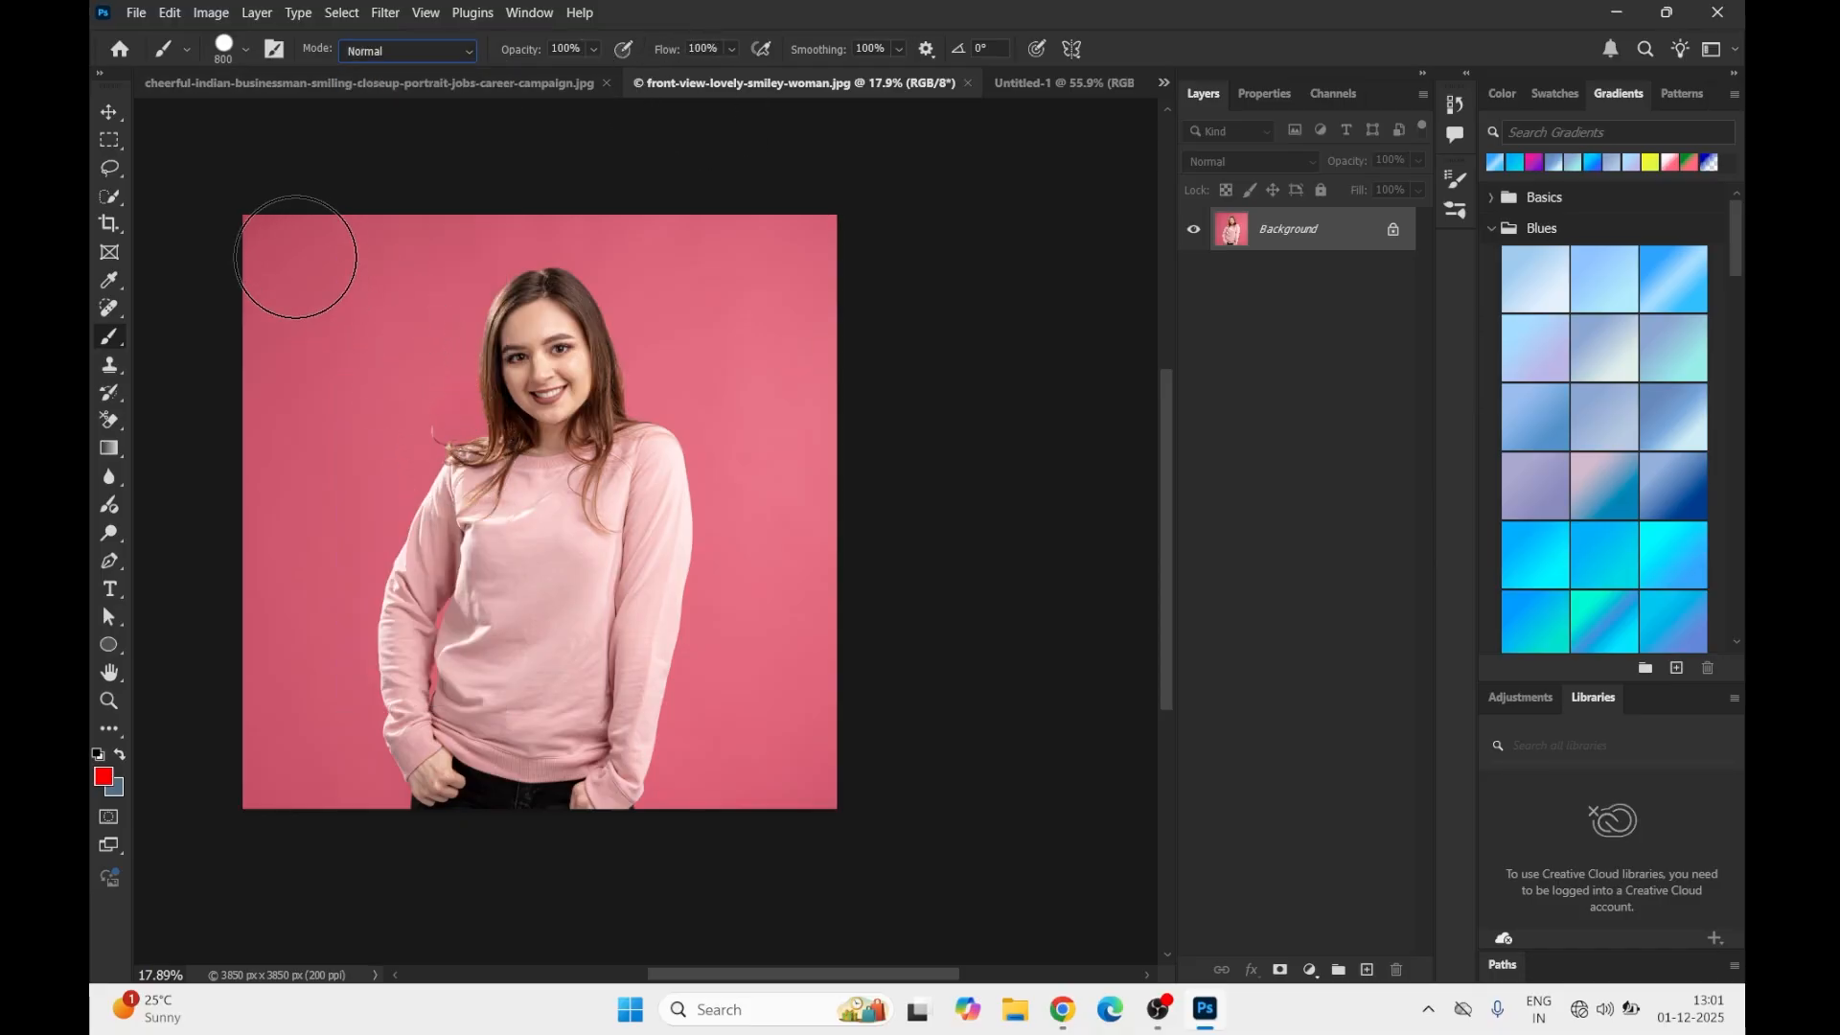
Step: Paint one red stroke across the photo at 100% brush opacity and a second one below it at 51% opacity
{"action": "mouse_move", "coordinate": [297, 257]}
{"action": "left_mouse_down"}
{"action": "mouse_move", "coordinate": [422, 377]}
{"action": "mouse_move", "coordinate": [620, 458]}
{"action": "mouse_move", "coordinate": [733, 481]}
{"action": "mouse_move", "coordinate": [871, 461]}
{"action": "left_mouse_up"}
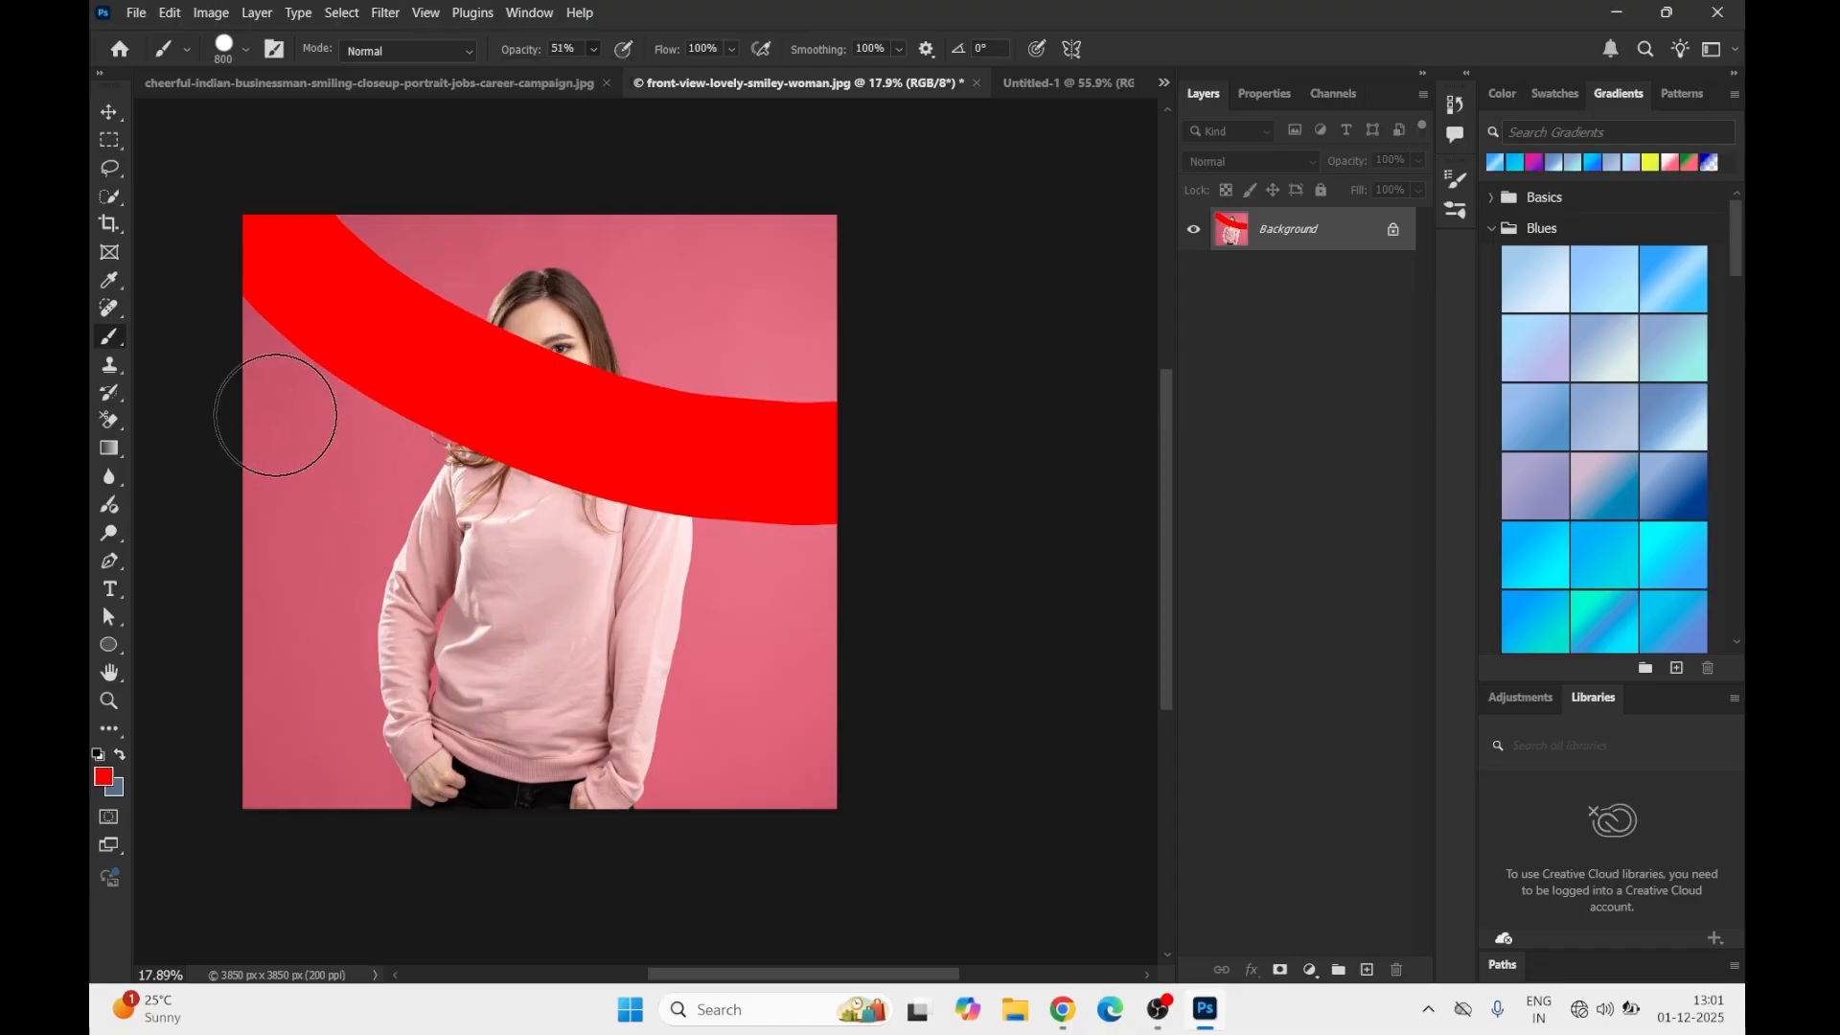
{"action": "mouse_move", "coordinate": [271, 411]}
{"action": "left_mouse_down"}
{"action": "mouse_move", "coordinate": [436, 494]}
{"action": "mouse_move", "coordinate": [896, 554]}
{"action": "left_mouse_up"}
Step: Try 43% brush opacity, and paint solid red over most of the photo's upper part at 100% opacity
{"action": "left_click", "coordinate": [595, 48]}
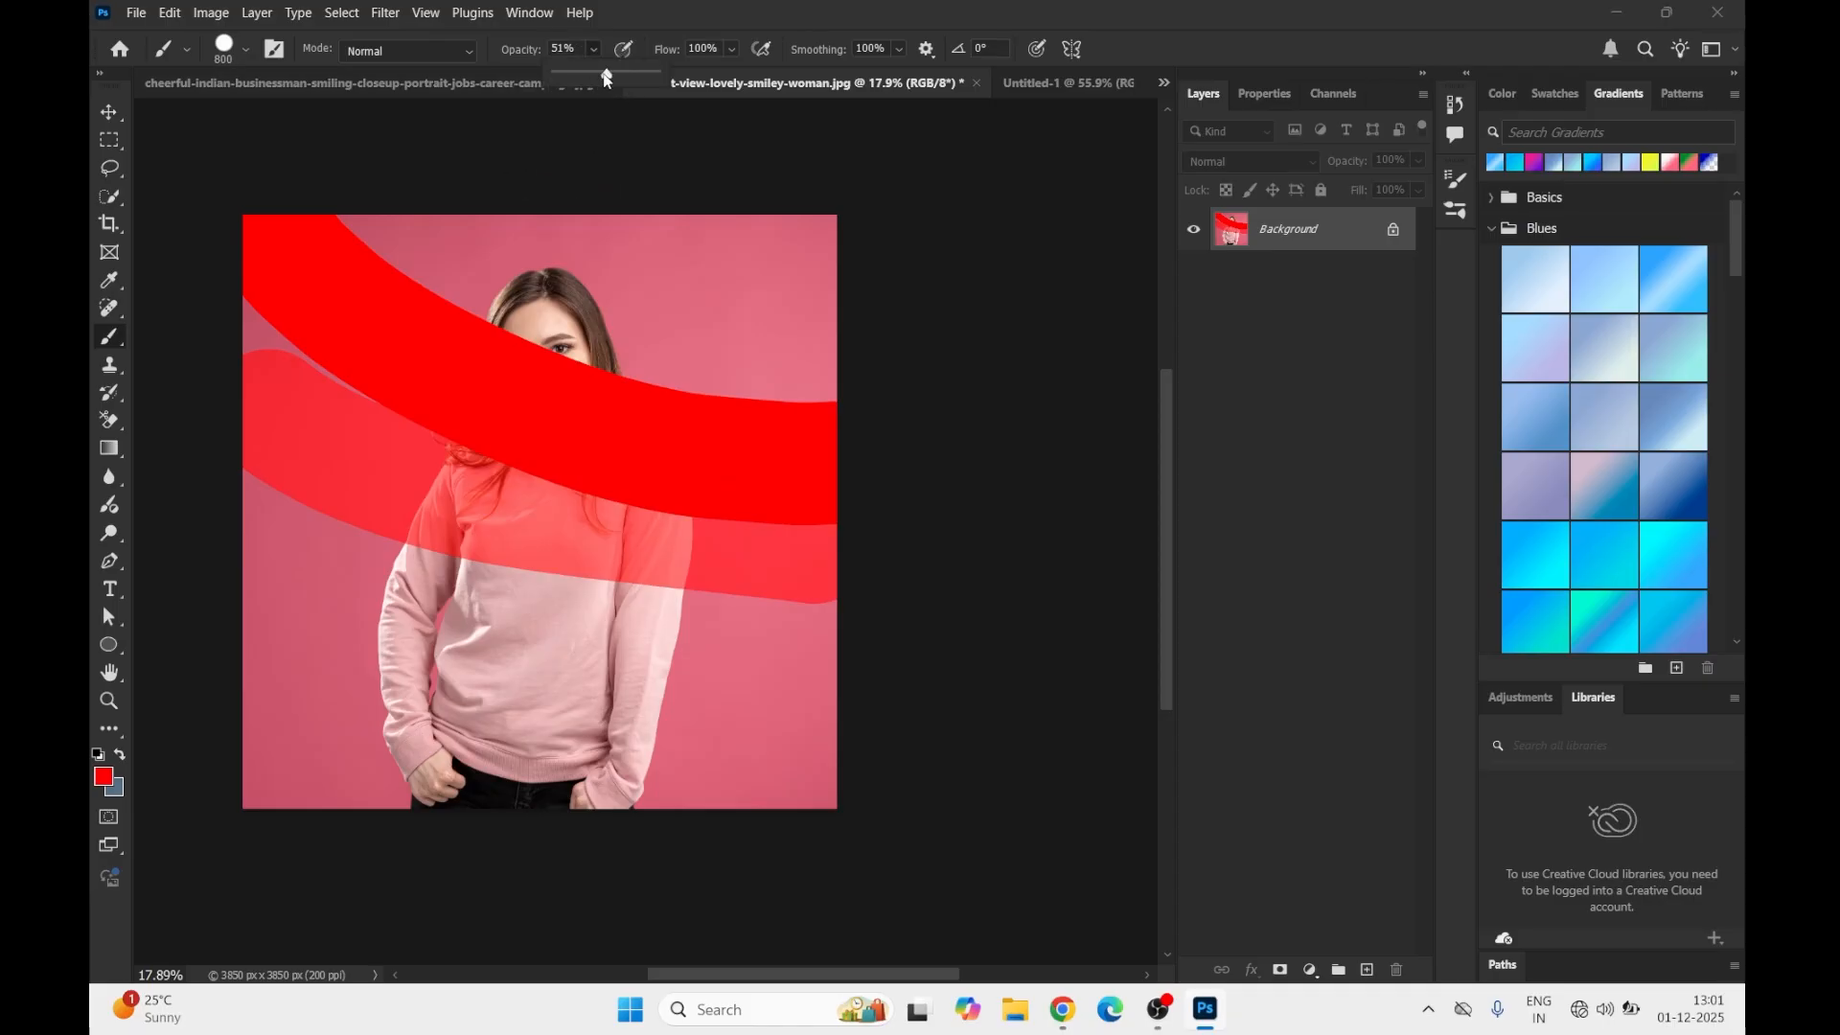
{"action": "left_click_drag", "start_coordinate": [607, 73], "coordinate": [600, 74]}
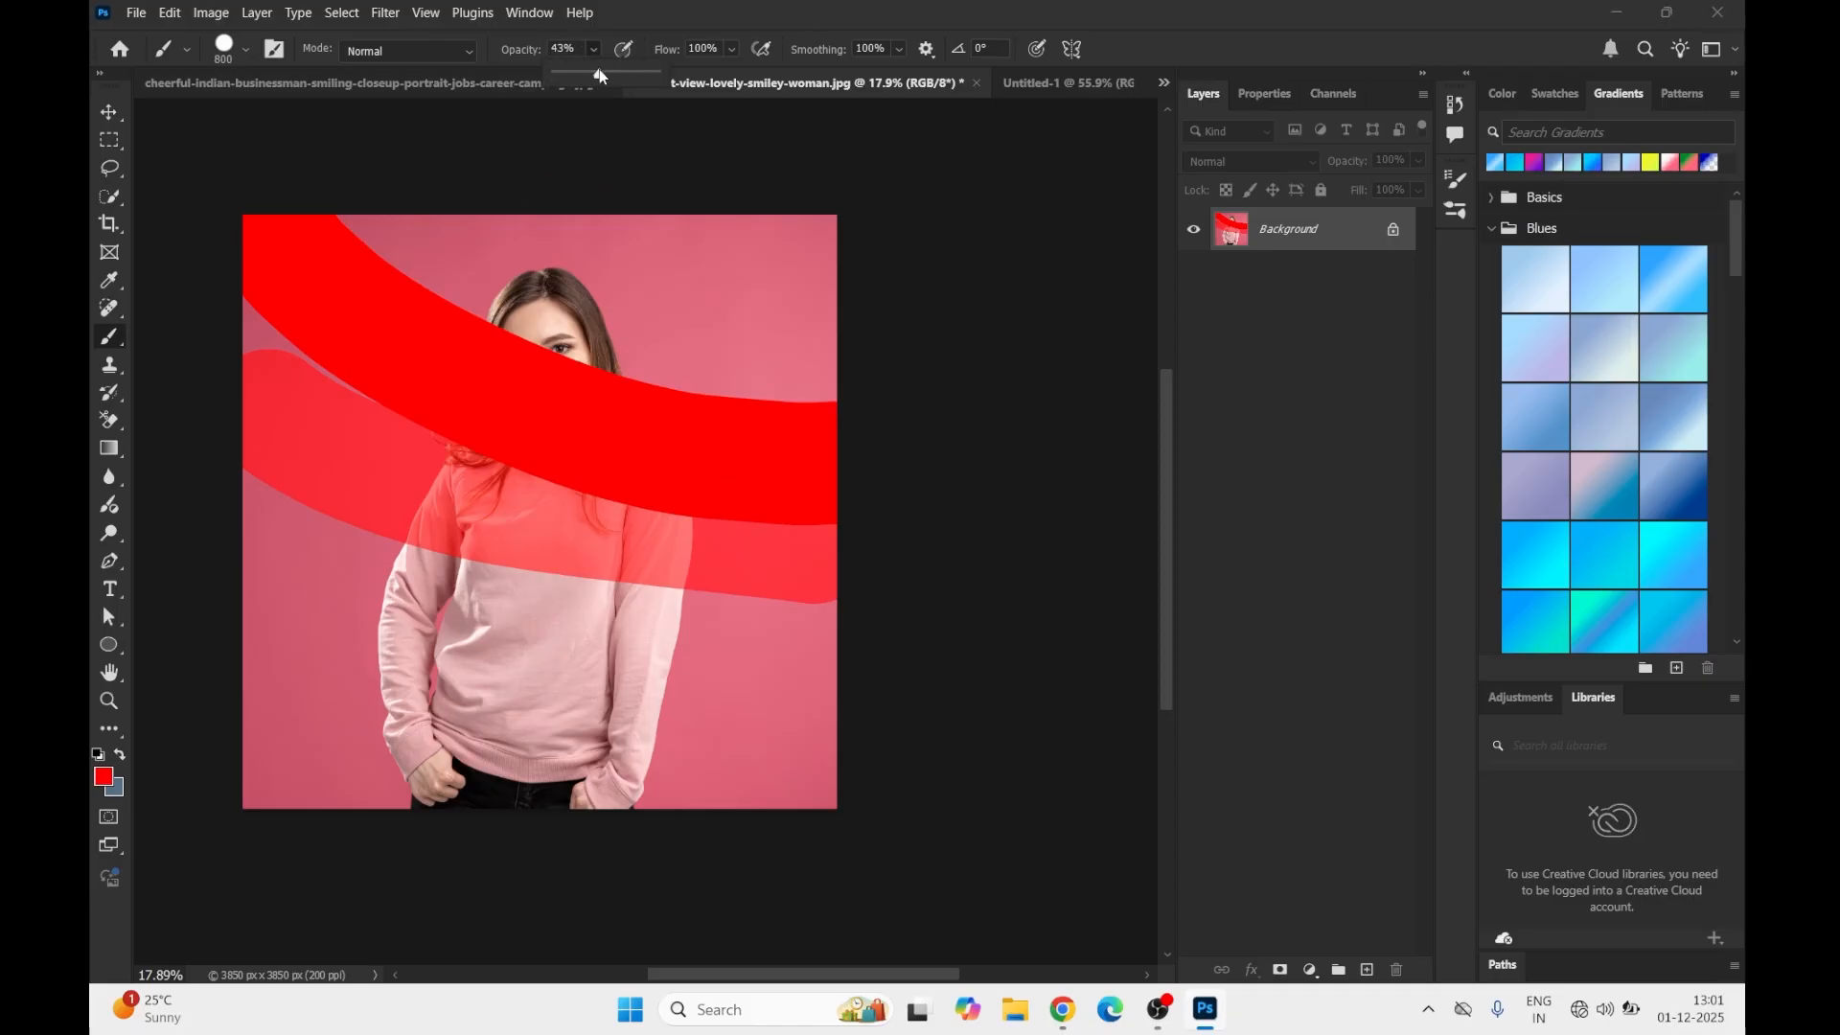
{"action": "left_click", "coordinate": [217, 600]}
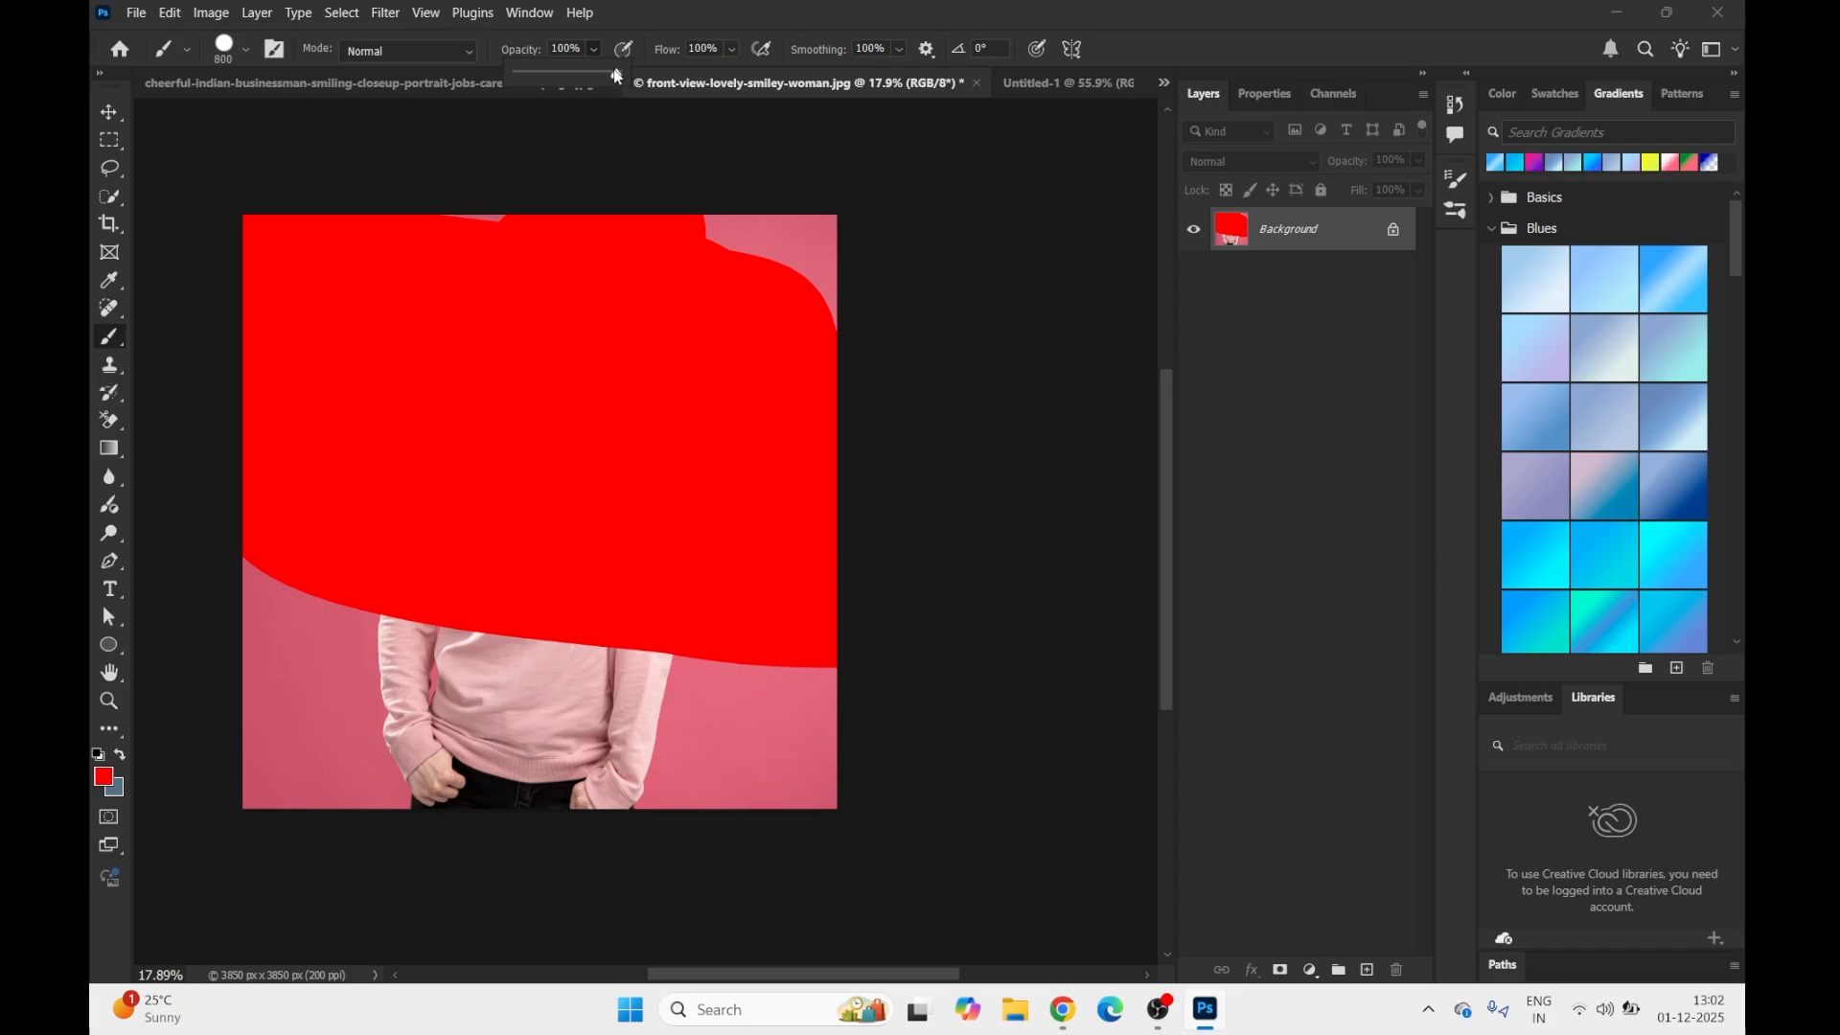
{"action": "key", "text": "Escape"}
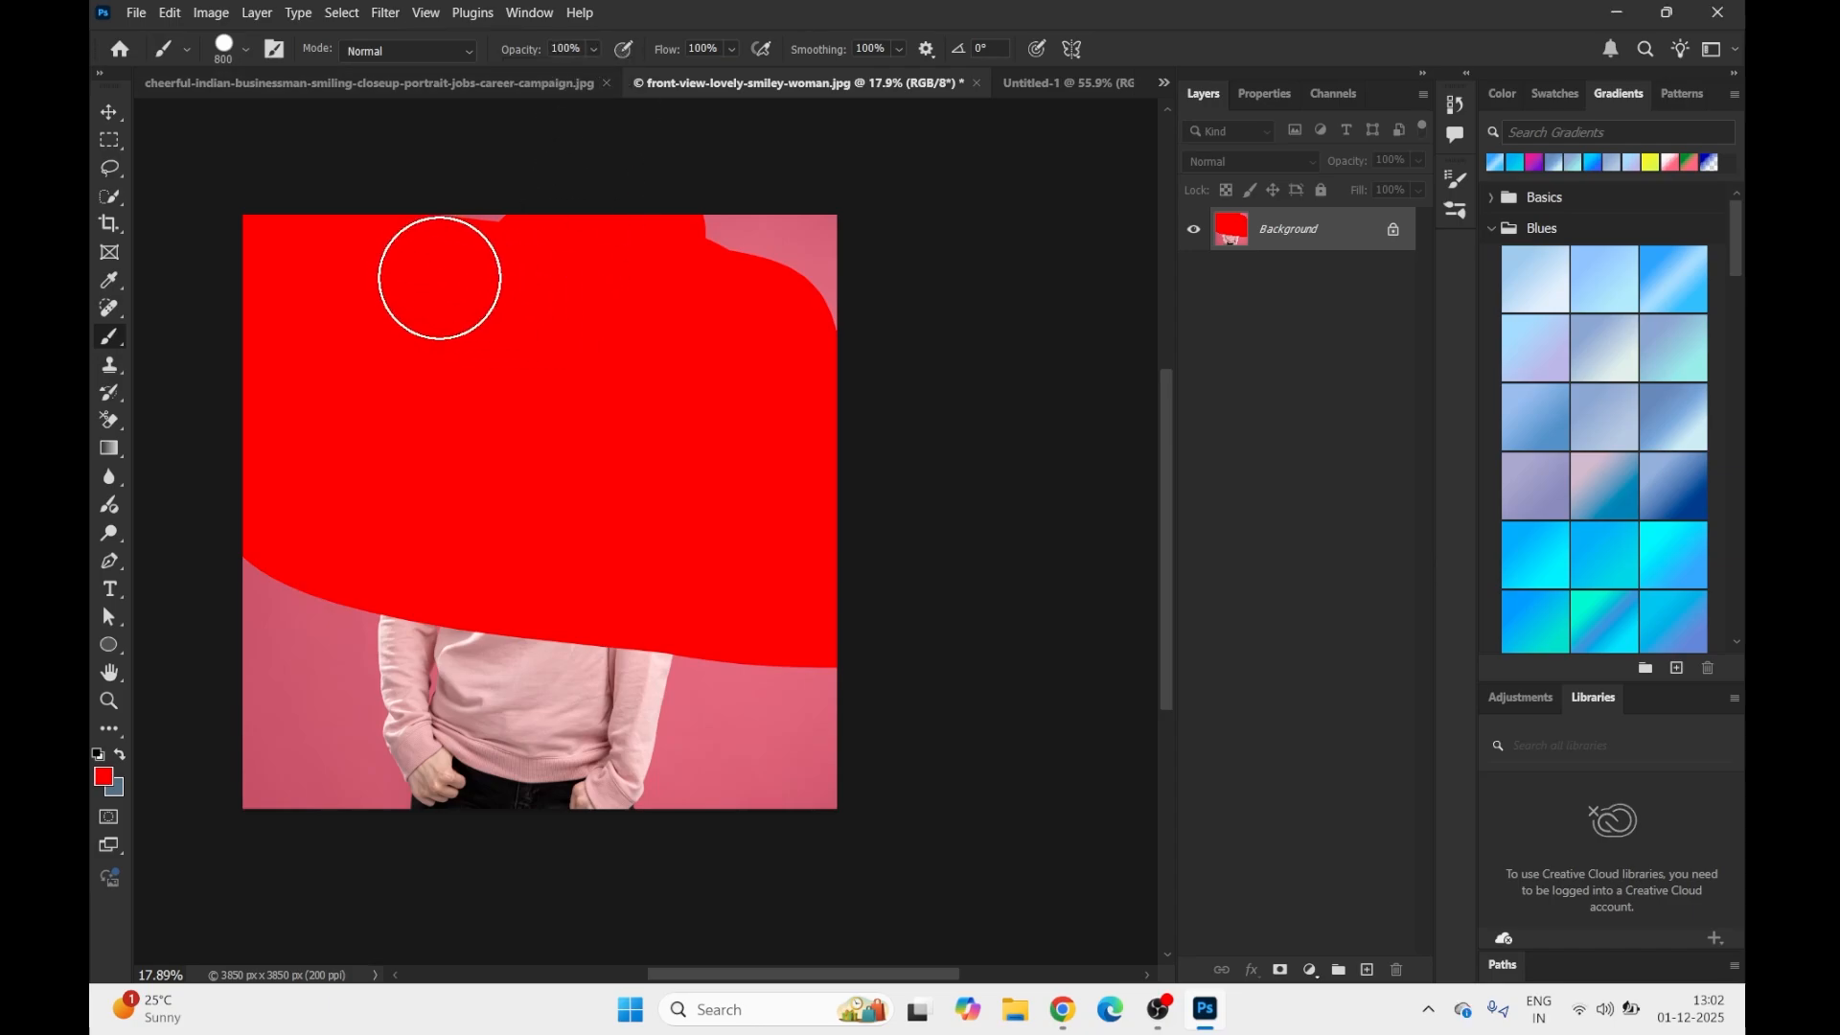
Step: Paint a red stroke across the photo's lower part at 49% brush opacity and revert the photo to its saved state
{"action": "left_click", "coordinate": [595, 49]}
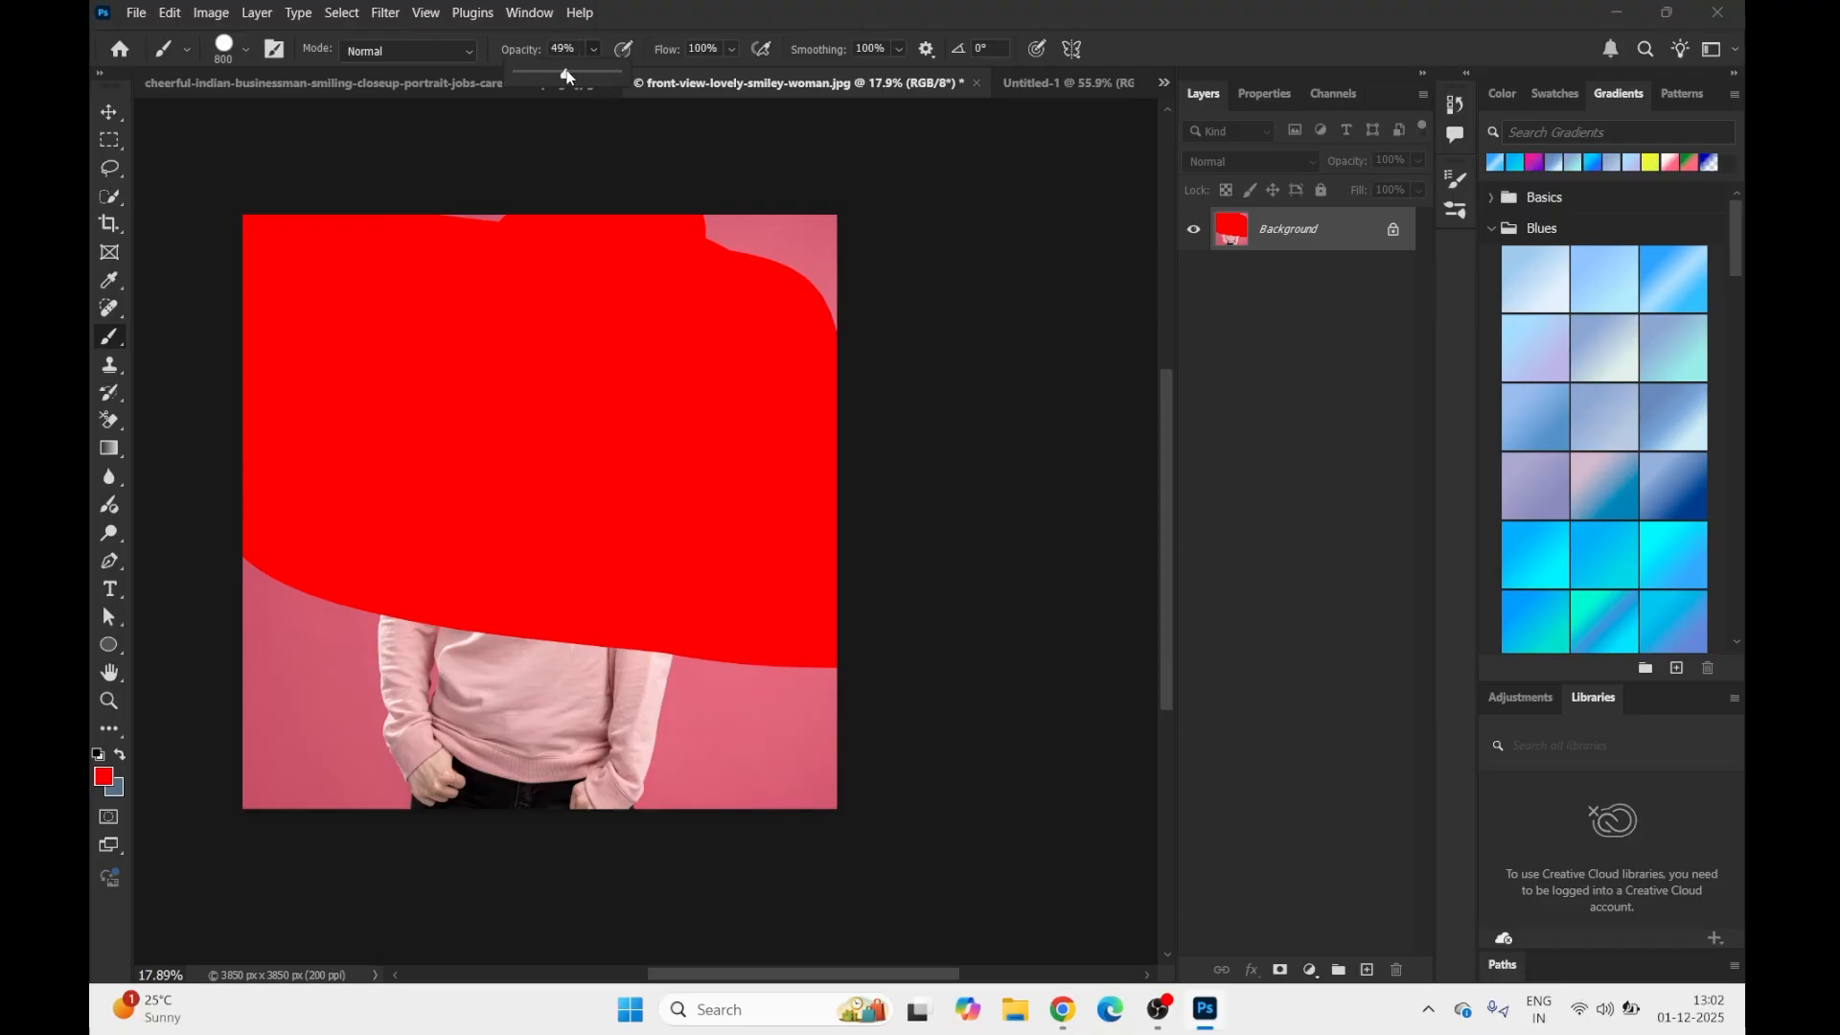
{"action": "mouse_move", "coordinate": [272, 637]}
{"action": "left_mouse_down"}
{"action": "mouse_move", "coordinate": [451, 670]}
{"action": "mouse_move", "coordinate": [843, 690]}
{"action": "mouse_move", "coordinate": [349, 678]}
{"action": "mouse_move", "coordinate": [580, 690]}
{"action": "left_mouse_up"}
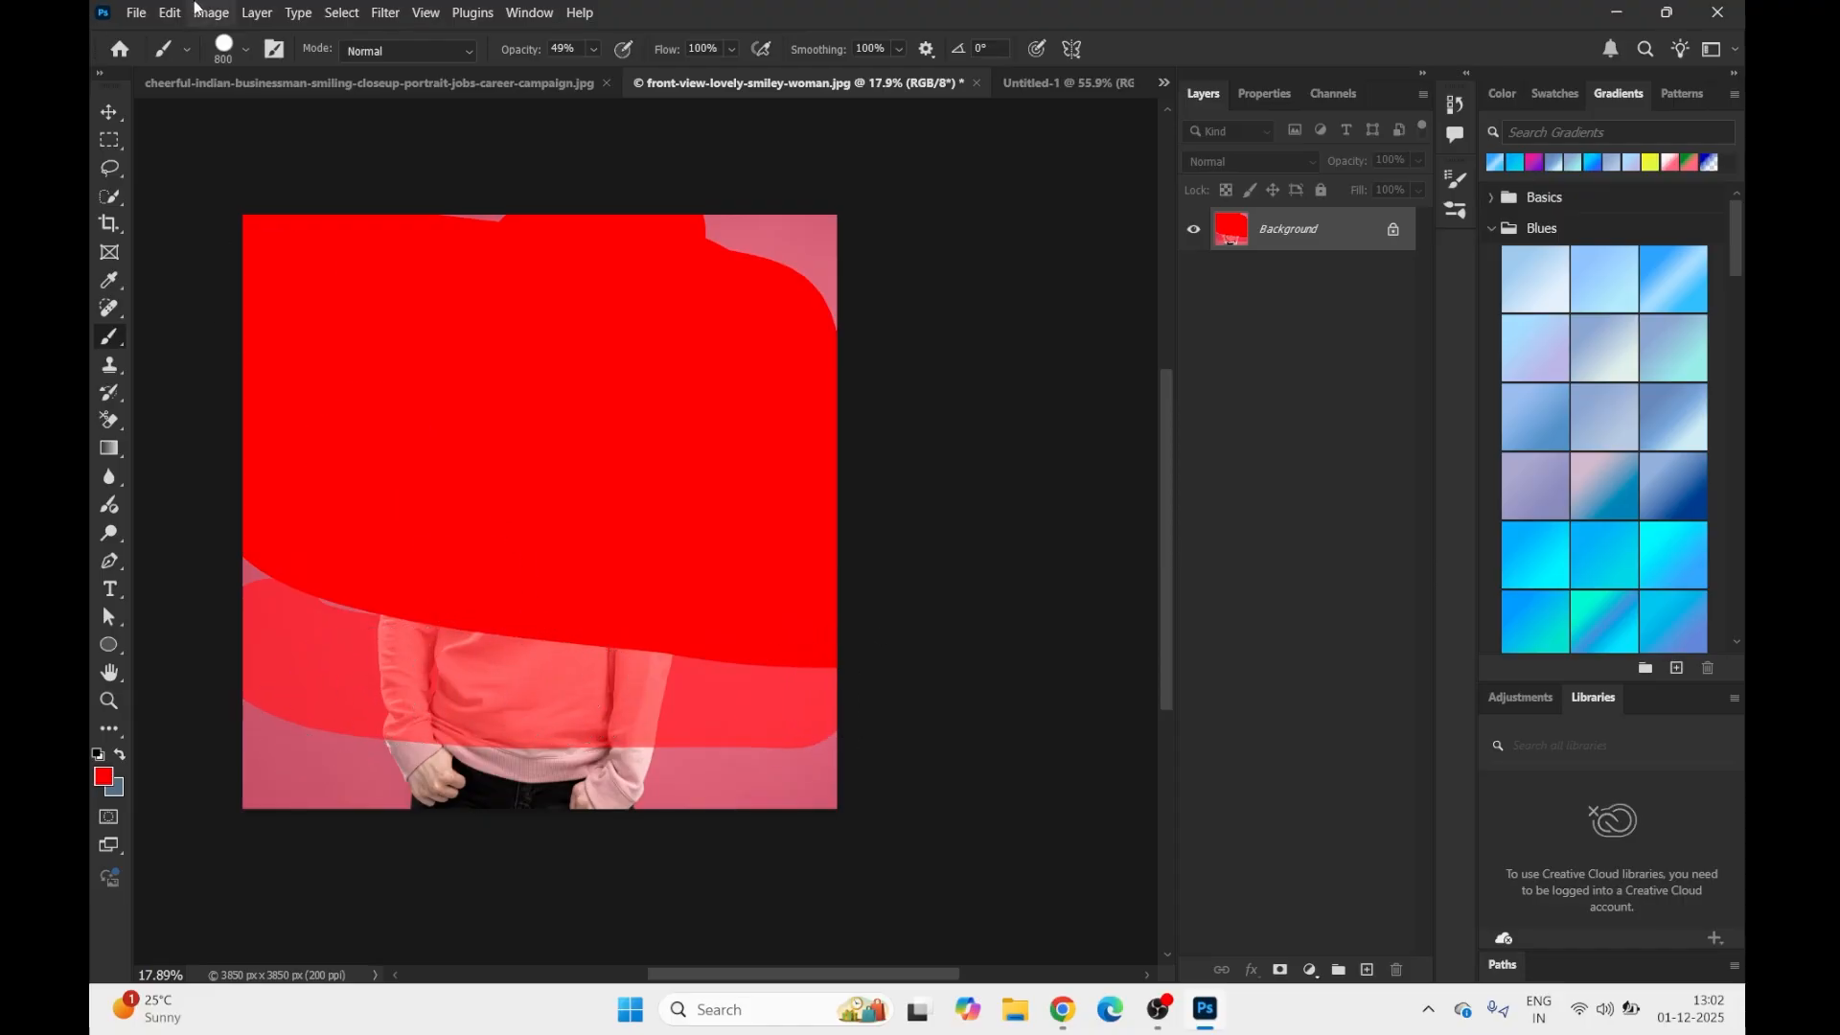
{"action": "left_click", "coordinate": [134, 14]}
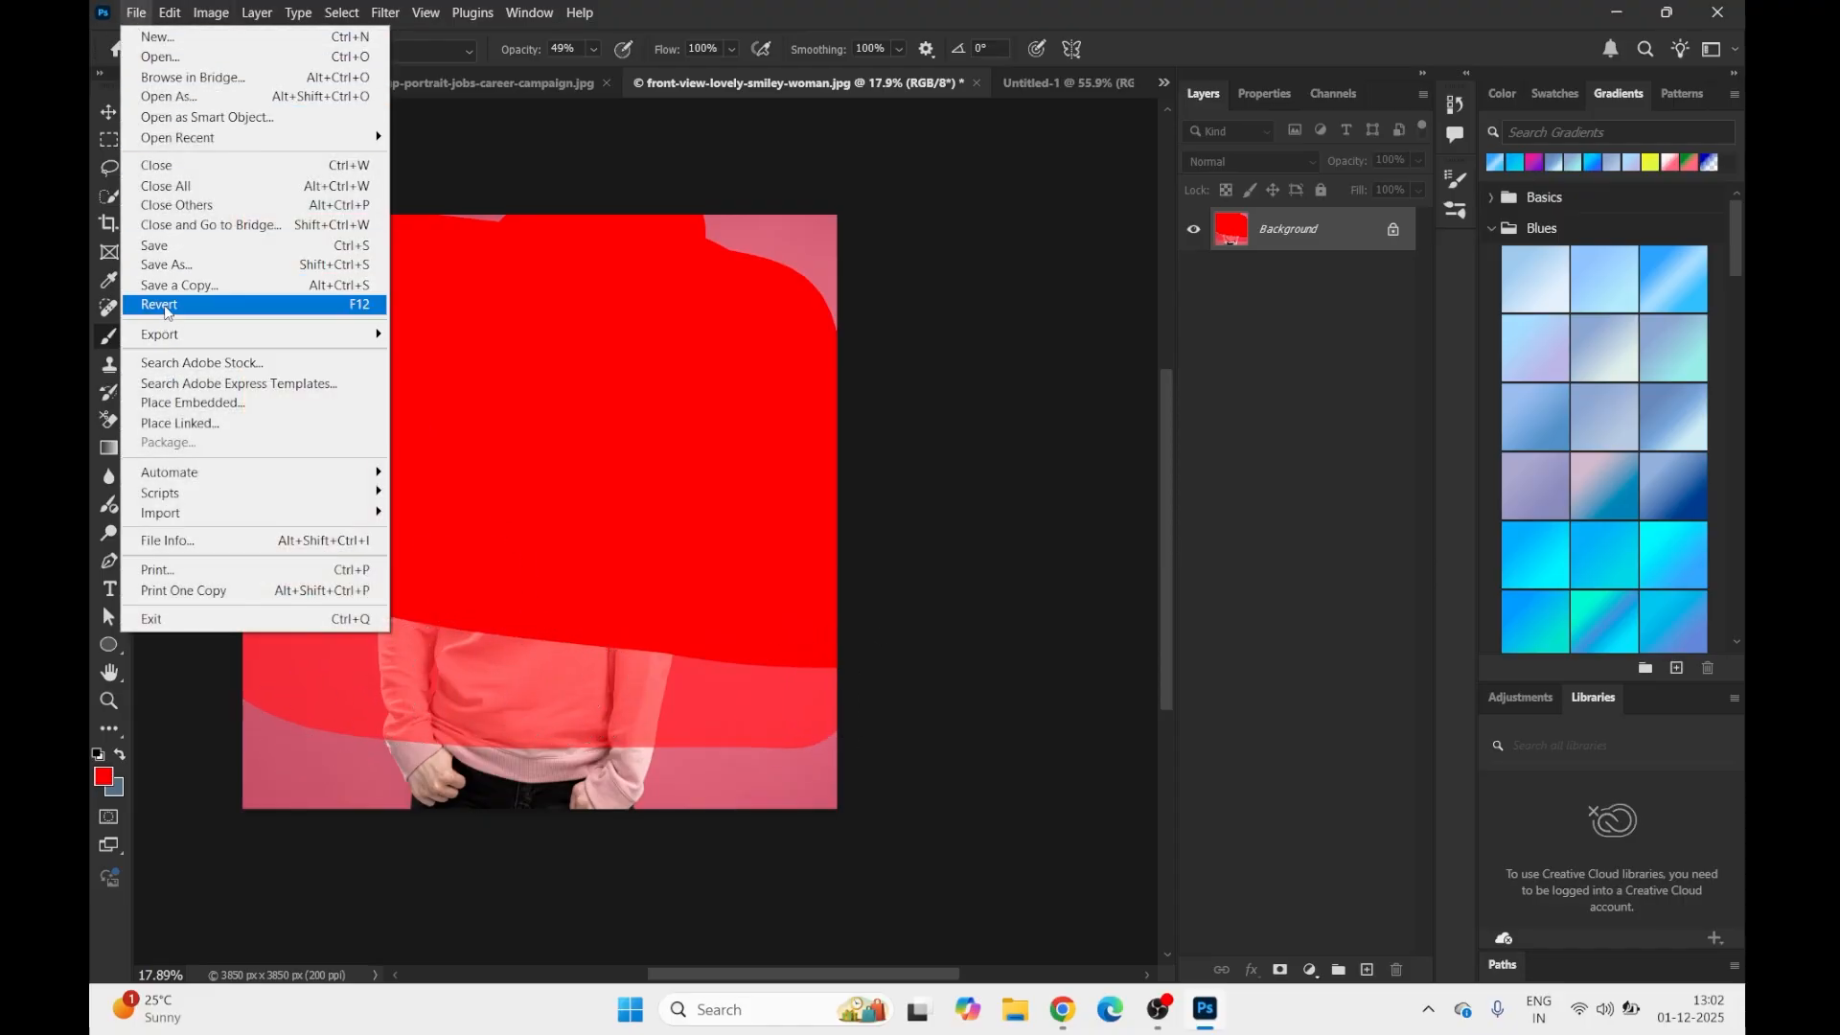
{"action": "left_click", "coordinate": [178, 305]}
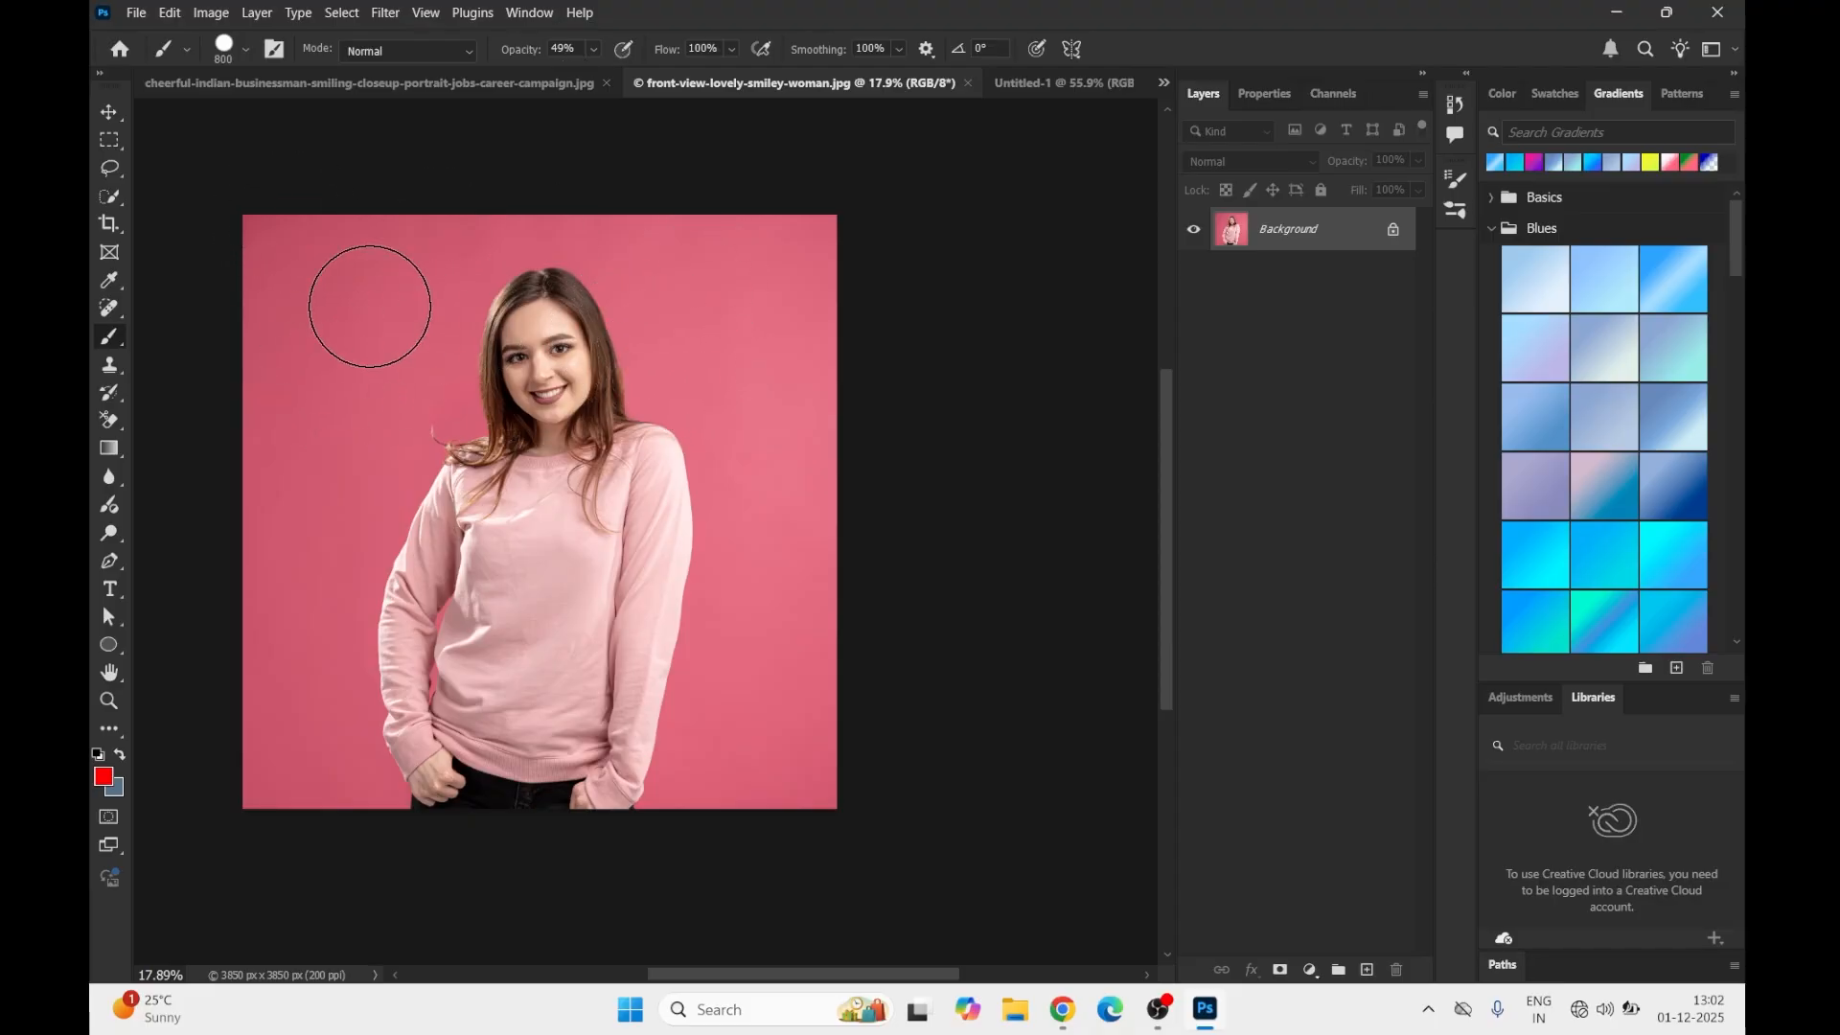
Step: Paint the whole photo red at 49% brush opacity and cover most of it again at 100% opacity
{"action": "mouse_move", "coordinate": [272, 349]}
{"action": "left_mouse_down"}
{"action": "mouse_move", "coordinate": [875, 382]}
{"action": "mouse_move", "coordinate": [774, 432]}
{"action": "mouse_move", "coordinate": [301, 447]}
{"action": "mouse_move", "coordinate": [279, 416]}
{"action": "mouse_move", "coordinate": [565, 284]}
{"action": "mouse_move", "coordinate": [777, 290]}
{"action": "mouse_move", "coordinate": [240, 270]}
{"action": "mouse_move", "coordinate": [234, 233]}
{"action": "mouse_move", "coordinate": [290, 872]}
{"action": "mouse_move", "coordinate": [351, 651]}
{"action": "mouse_move", "coordinate": [343, 435]}
{"action": "mouse_move", "coordinate": [425, 814]}
{"action": "mouse_move", "coordinate": [446, 835]}
{"action": "mouse_move", "coordinate": [447, 465]}
{"action": "mouse_move", "coordinate": [568, 895]}
{"action": "mouse_move", "coordinate": [501, 359]}
{"action": "mouse_move", "coordinate": [686, 720]}
{"action": "mouse_move", "coordinate": [552, 474]}
{"action": "mouse_move", "coordinate": [483, 269]}
{"action": "mouse_move", "coordinate": [664, 758]}
{"action": "mouse_move", "coordinate": [714, 818]}
{"action": "mouse_move", "coordinate": [690, 578]}
{"action": "mouse_move", "coordinate": [588, 380]}
{"action": "mouse_move", "coordinate": [882, 831]}
{"action": "mouse_move", "coordinate": [879, 871]}
{"action": "mouse_move", "coordinate": [569, 800]}
{"action": "mouse_move", "coordinate": [834, 485]}
{"action": "mouse_move", "coordinate": [823, 396]}
{"action": "mouse_move", "coordinate": [852, 633]}
{"action": "mouse_move", "coordinate": [629, 428]}
{"action": "mouse_move", "coordinate": [712, 403]}
{"action": "mouse_move", "coordinate": [790, 325]}
{"action": "mouse_move", "coordinate": [810, 216]}
{"action": "mouse_move", "coordinate": [394, 255]}
{"action": "left_mouse_up"}
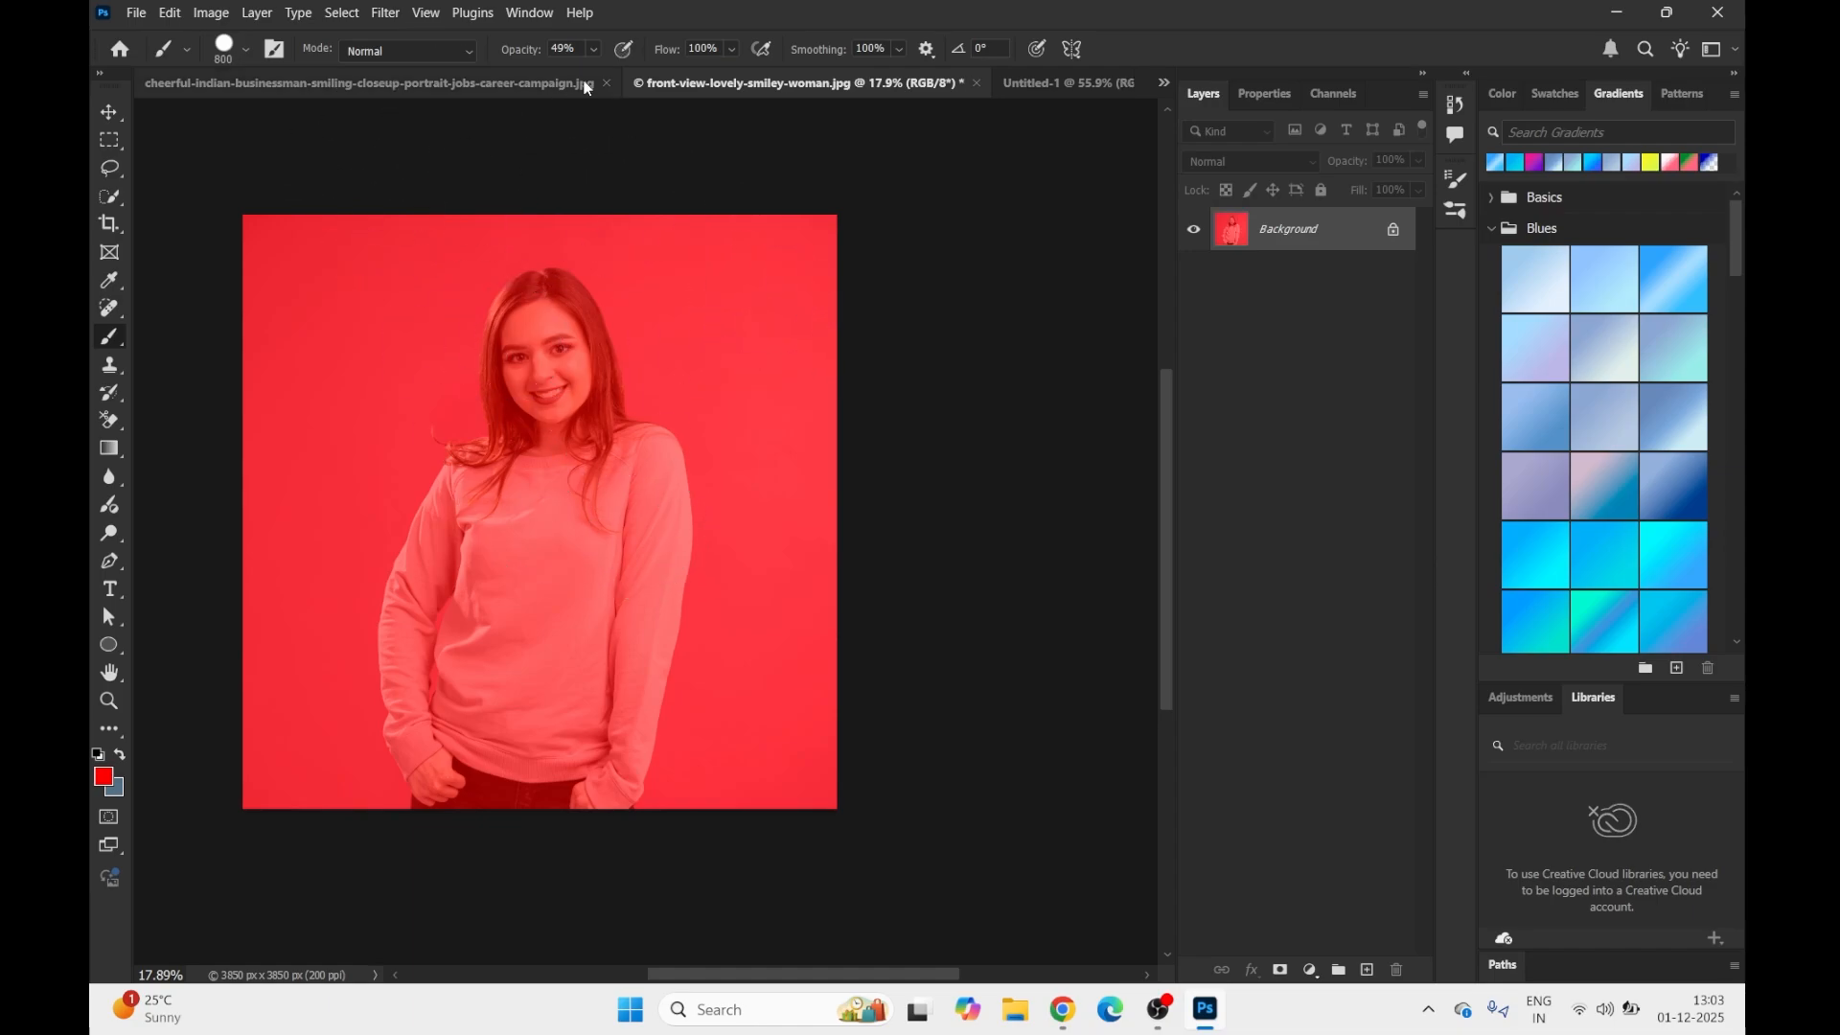
{"action": "left_click_drag", "start_coordinate": [609, 73], "coordinate": [710, 95]}
{"action": "mouse_move", "coordinate": [308, 279]}
{"action": "left_mouse_down"}
{"action": "mouse_move", "coordinate": [706, 411]}
{"action": "mouse_move", "coordinate": [658, 358]}
{"action": "mouse_move", "coordinate": [691, 400]}
{"action": "mouse_move", "coordinate": [492, 267]}
{"action": "mouse_move", "coordinate": [261, 260]}
{"action": "mouse_move", "coordinate": [250, 636]}
{"action": "mouse_move", "coordinate": [390, 303]}
{"action": "mouse_move", "coordinate": [411, 400]}
{"action": "mouse_move", "coordinate": [485, 377]}
{"action": "mouse_move", "coordinate": [559, 390]}
{"action": "mouse_move", "coordinate": [636, 537]}
{"action": "mouse_move", "coordinate": [664, 299]}
{"action": "mouse_move", "coordinate": [735, 273]}
{"action": "mouse_move", "coordinate": [711, 223]}
{"action": "mouse_move", "coordinate": [826, 222]}
{"action": "mouse_move", "coordinate": [833, 618]}
{"action": "mouse_move", "coordinate": [772, 279]}
{"action": "mouse_move", "coordinate": [773, 530]}
{"action": "mouse_move", "coordinate": [719, 390]}
{"action": "mouse_move", "coordinate": [707, 539]}
{"action": "mouse_move", "coordinate": [739, 587]}
{"action": "mouse_move", "coordinate": [521, 620]}
{"action": "mouse_move", "coordinate": [838, 646]}
{"action": "mouse_move", "coordinate": [187, 762]}
{"action": "mouse_move", "coordinate": [328, 595]}
{"action": "left_mouse_up"}
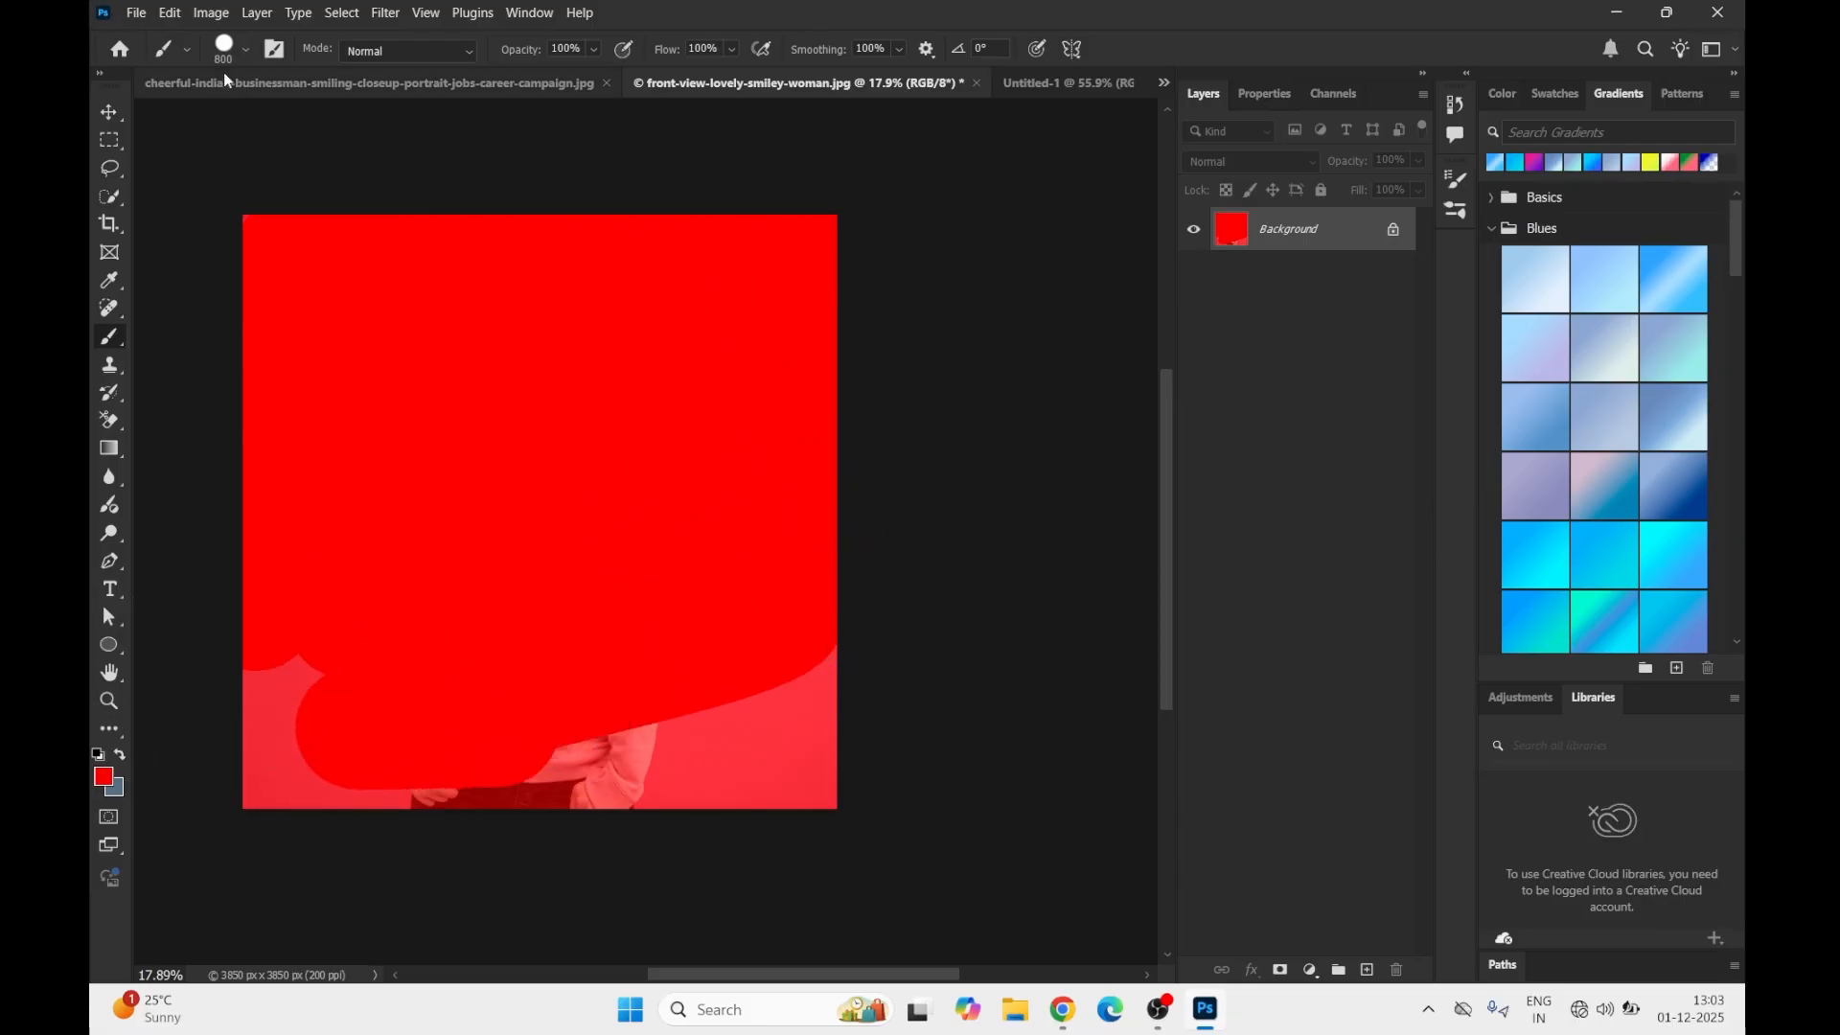
Step: Discard the red paint by reverting the photo to its saved state
{"action": "left_click", "coordinate": [137, 13]}
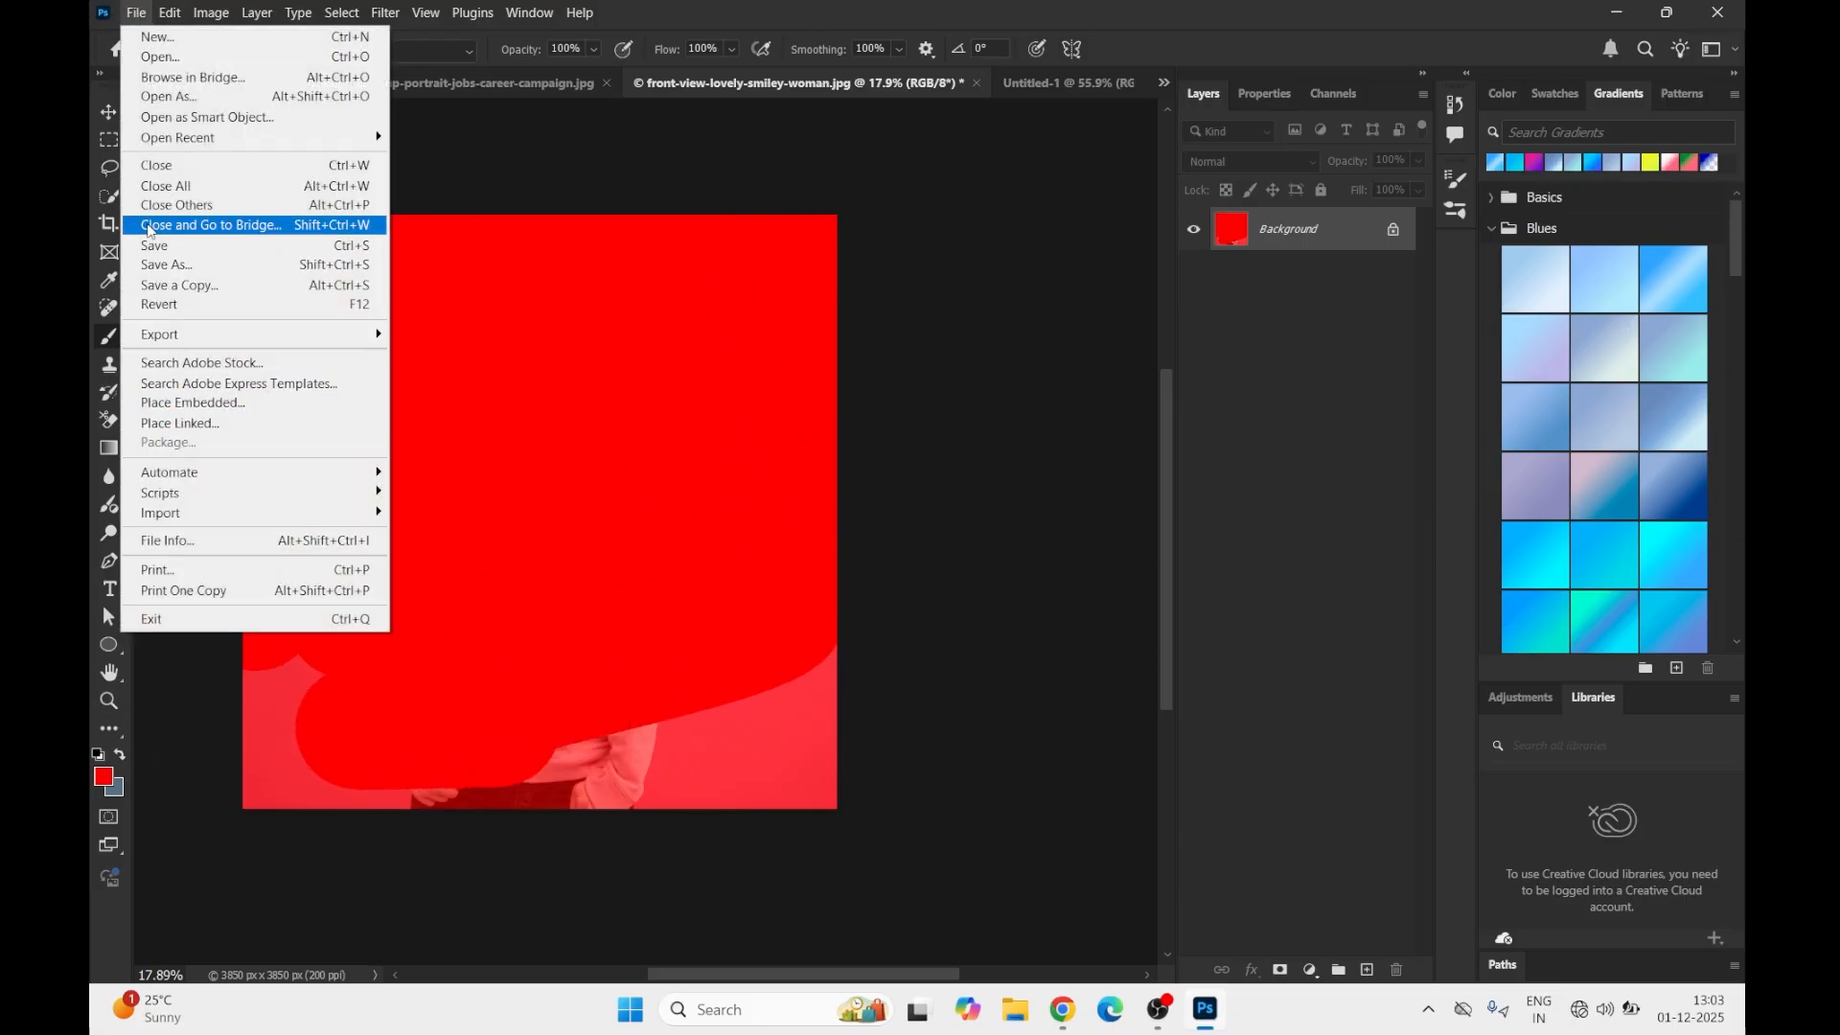
{"action": "left_click", "coordinate": [169, 309]}
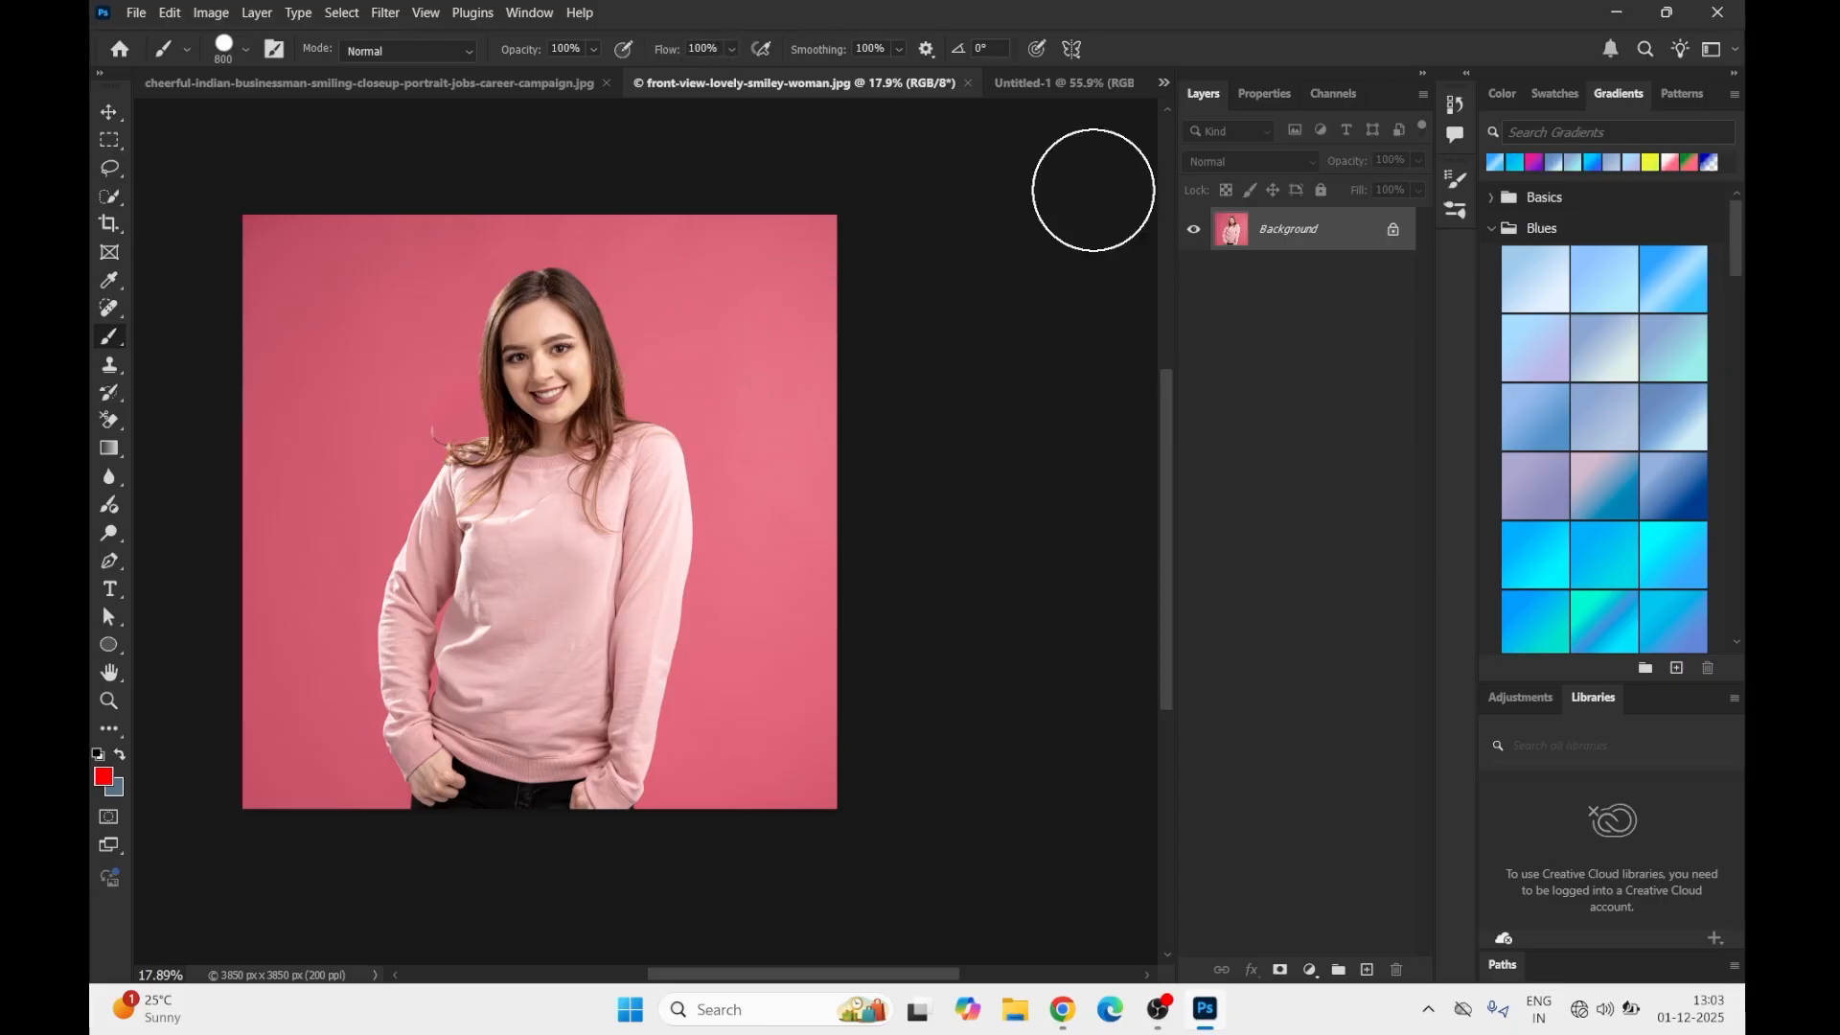
Step: Switch to the blank Untitled-1 document, try painting without a selected layer, and select Layer 0
{"action": "left_click", "coordinate": [1020, 84]}
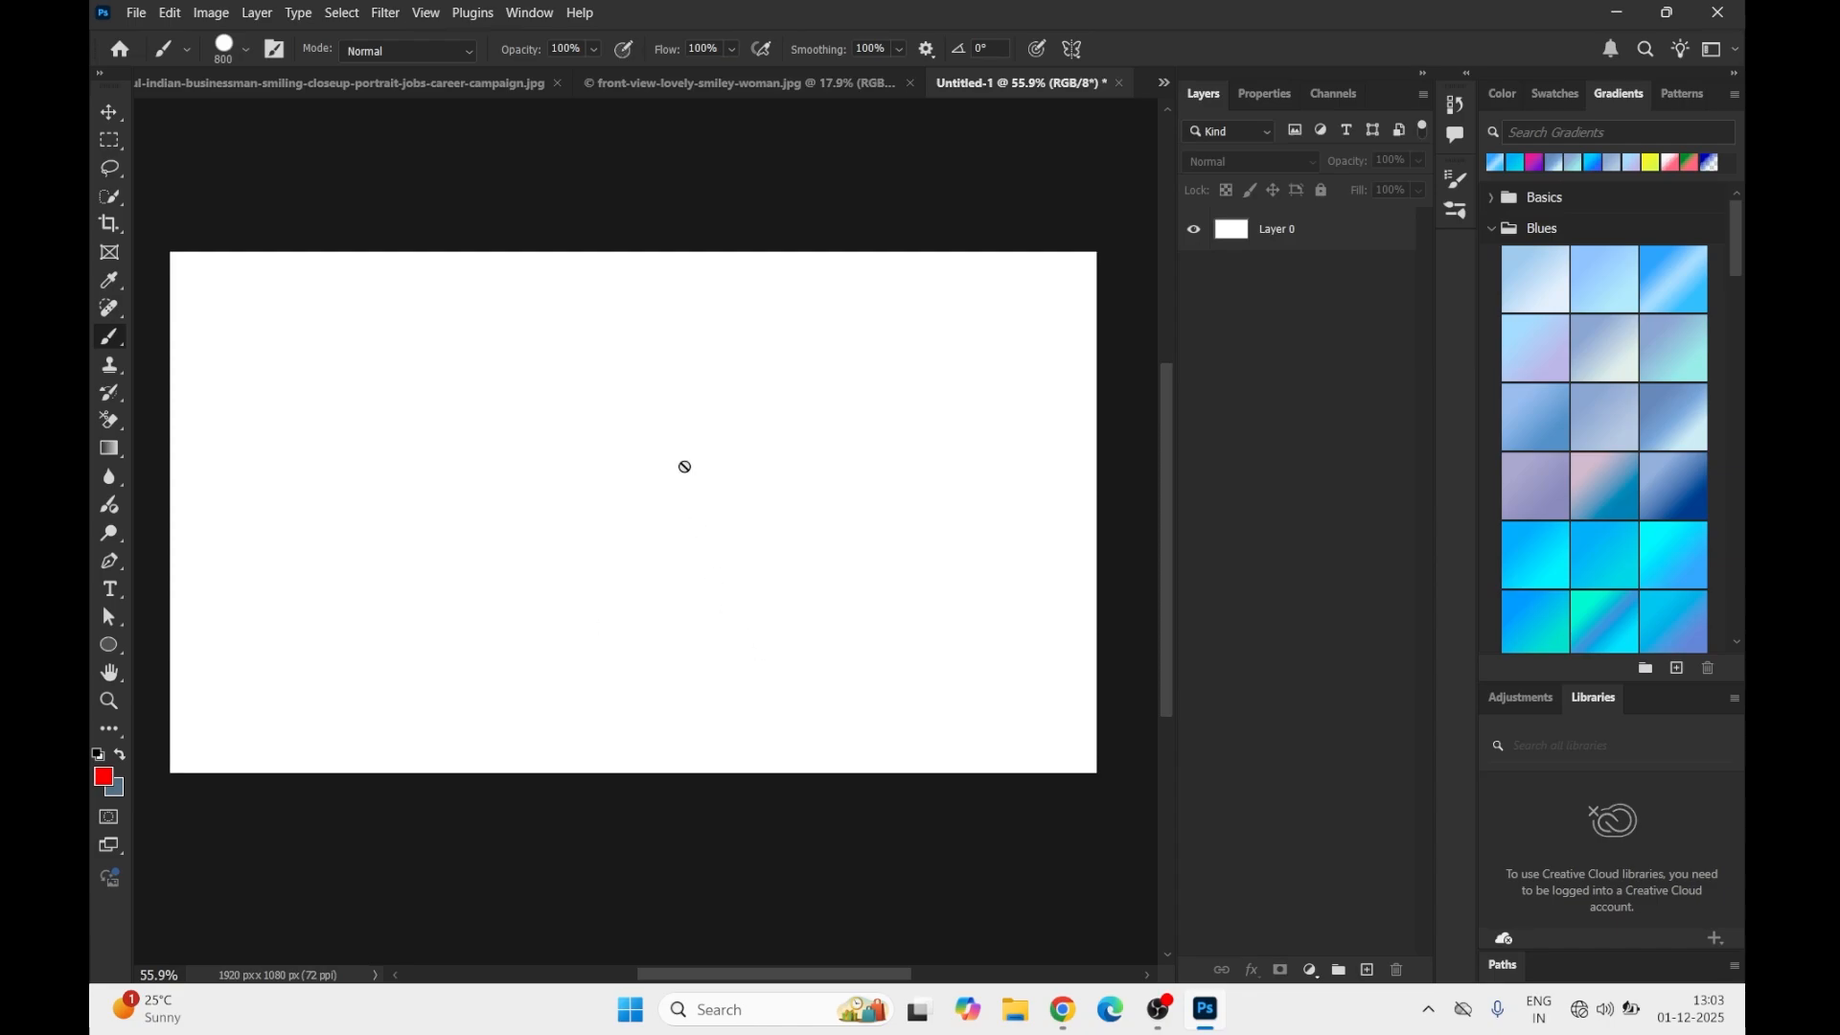
{"action": "left_click", "coordinate": [554, 659]}
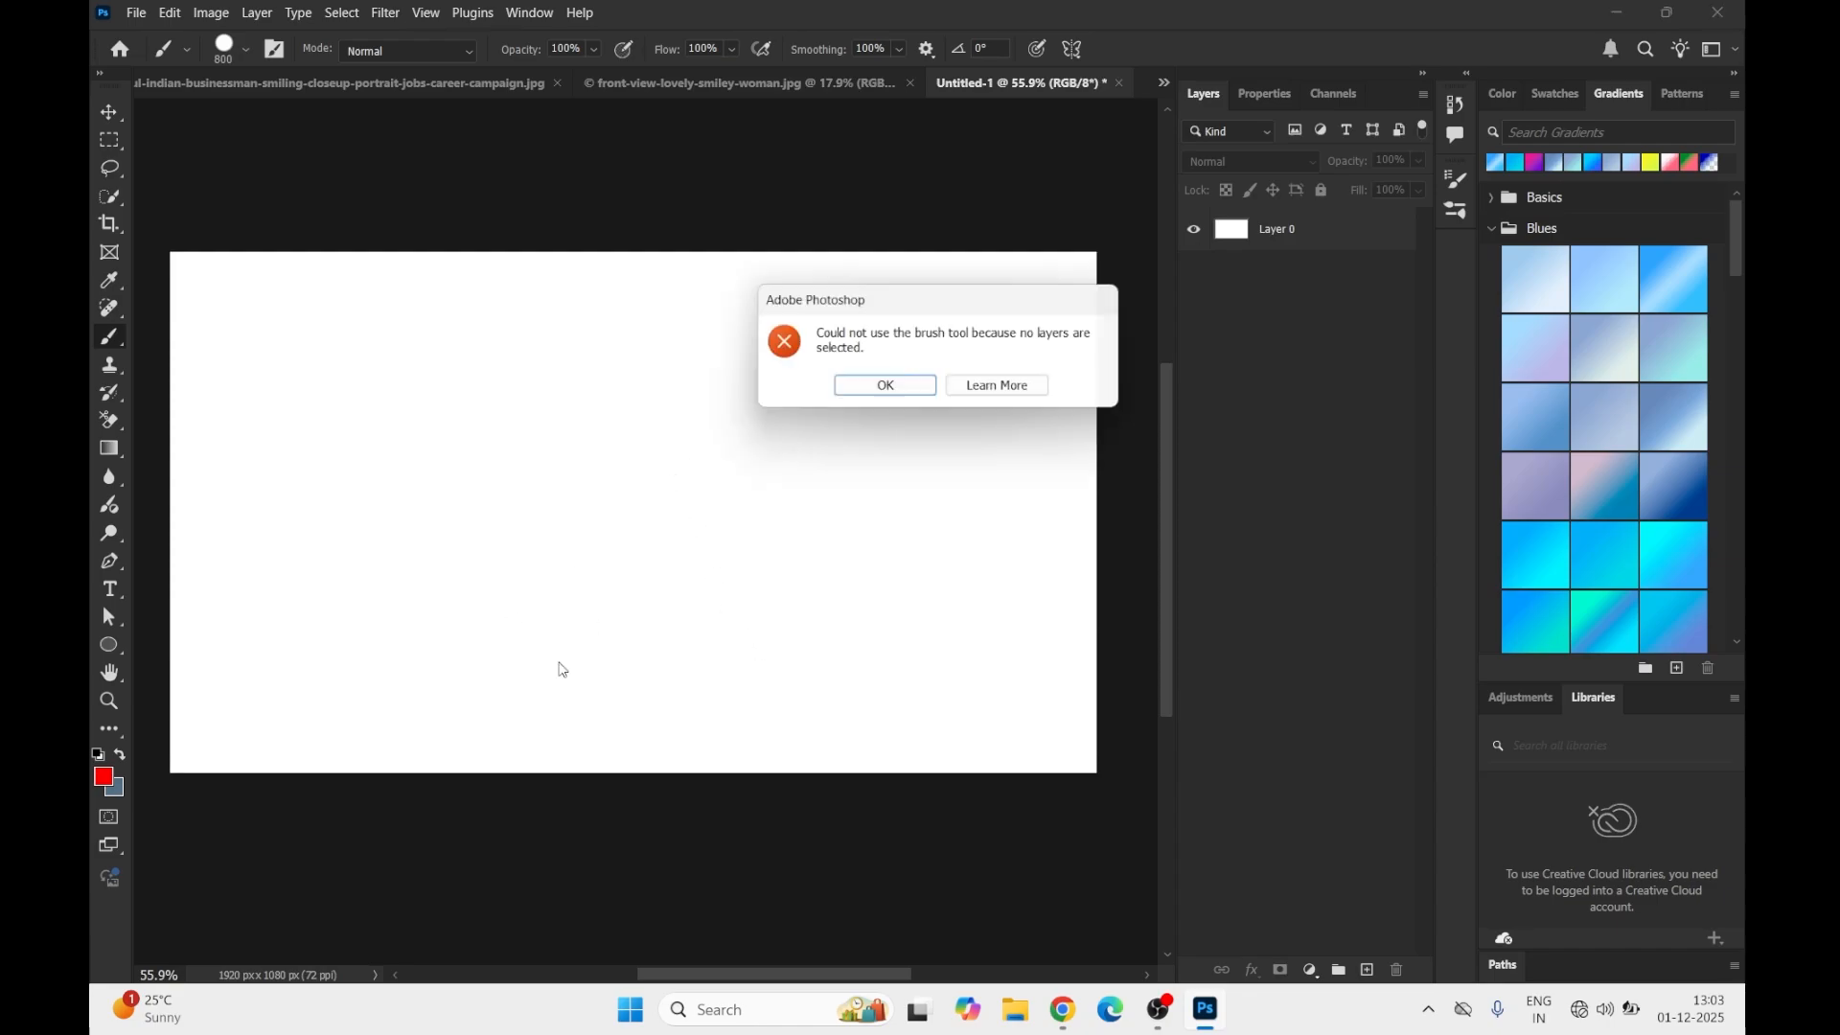
{"action": "left_click", "coordinate": [887, 389]}
{"action": "left_click", "coordinate": [1266, 235]}
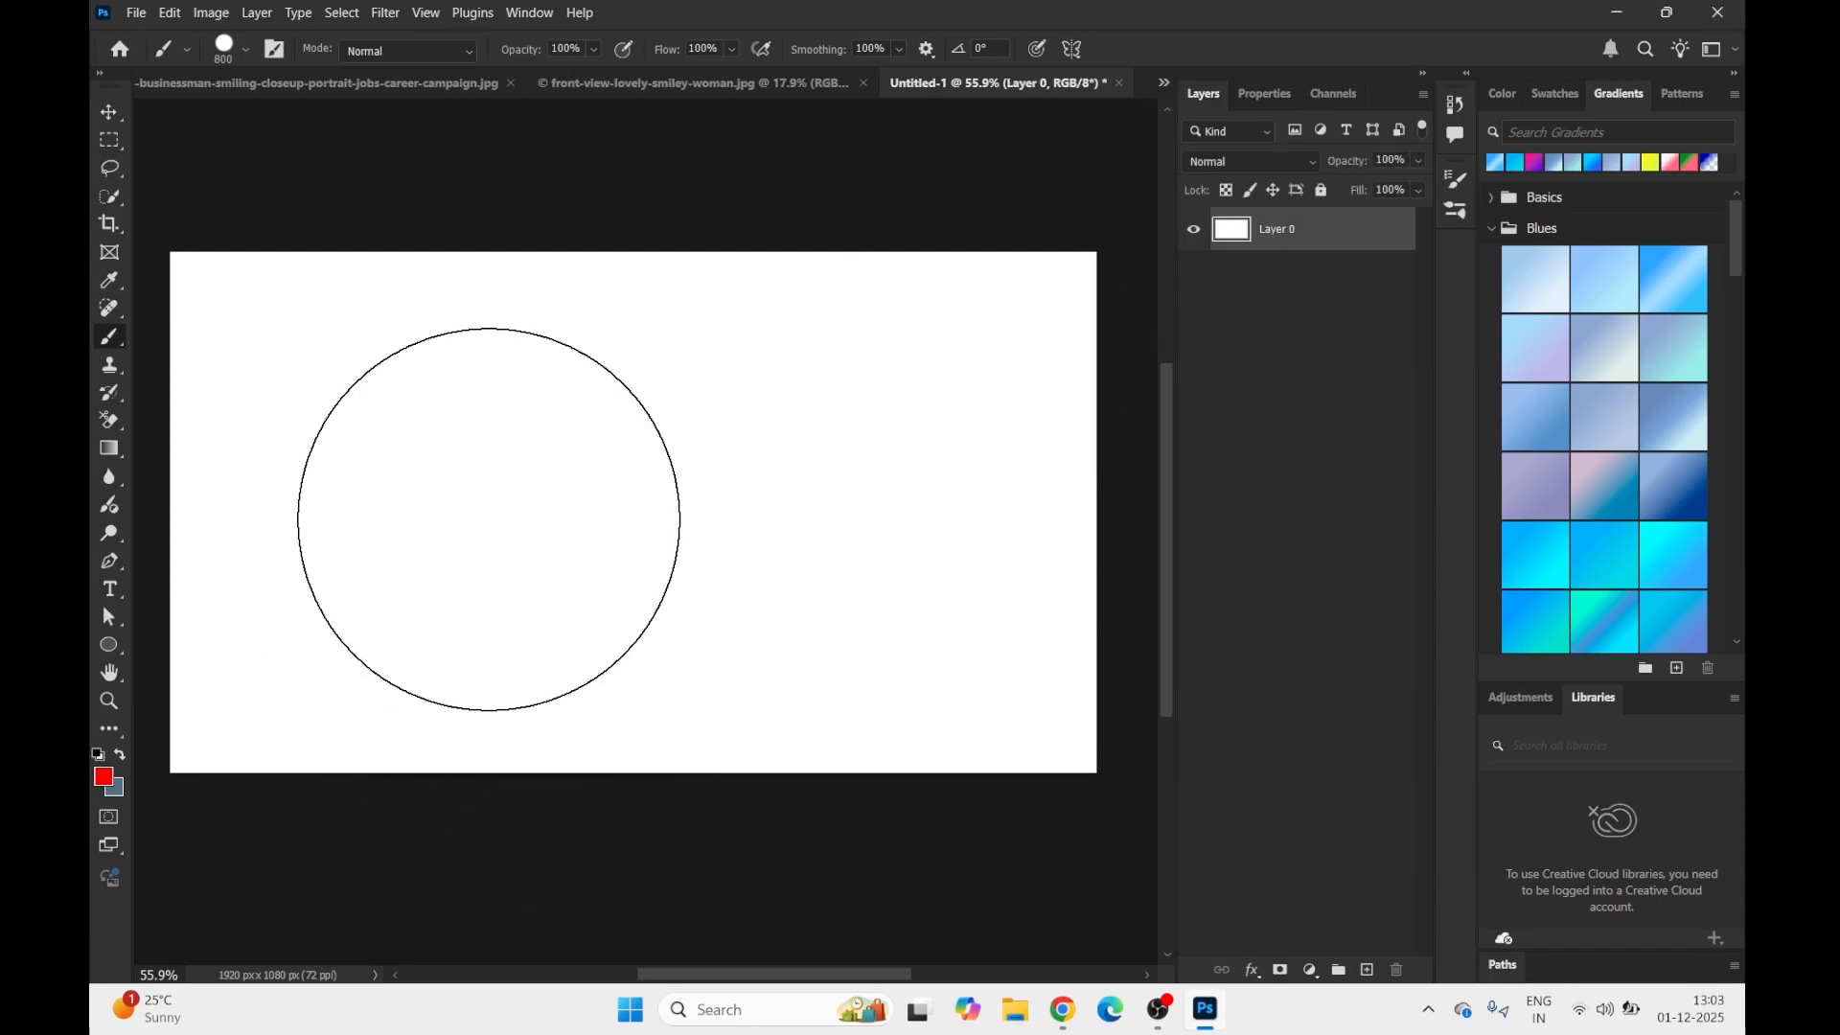
Step: Reduce the brush size to 100 and stamp a solid red dot near the canvas's lower edge at 100% flow
{"action": "key", "text": "bracketleft"}
{"action": "key", "text": "bracketleft"}
{"action": "key", "text": "bracketleft"}
{"action": "key", "text": "bracketleft"}
{"action": "key", "text": "bracketleft"}
{"action": "key", "text": "bracketleft"}
{"action": "key", "text": "bracketleft"}
{"action": "key", "text": "bracketleft"}
{"action": "key", "text": "bracketleft"}
{"action": "key", "text": "bracketleft"}
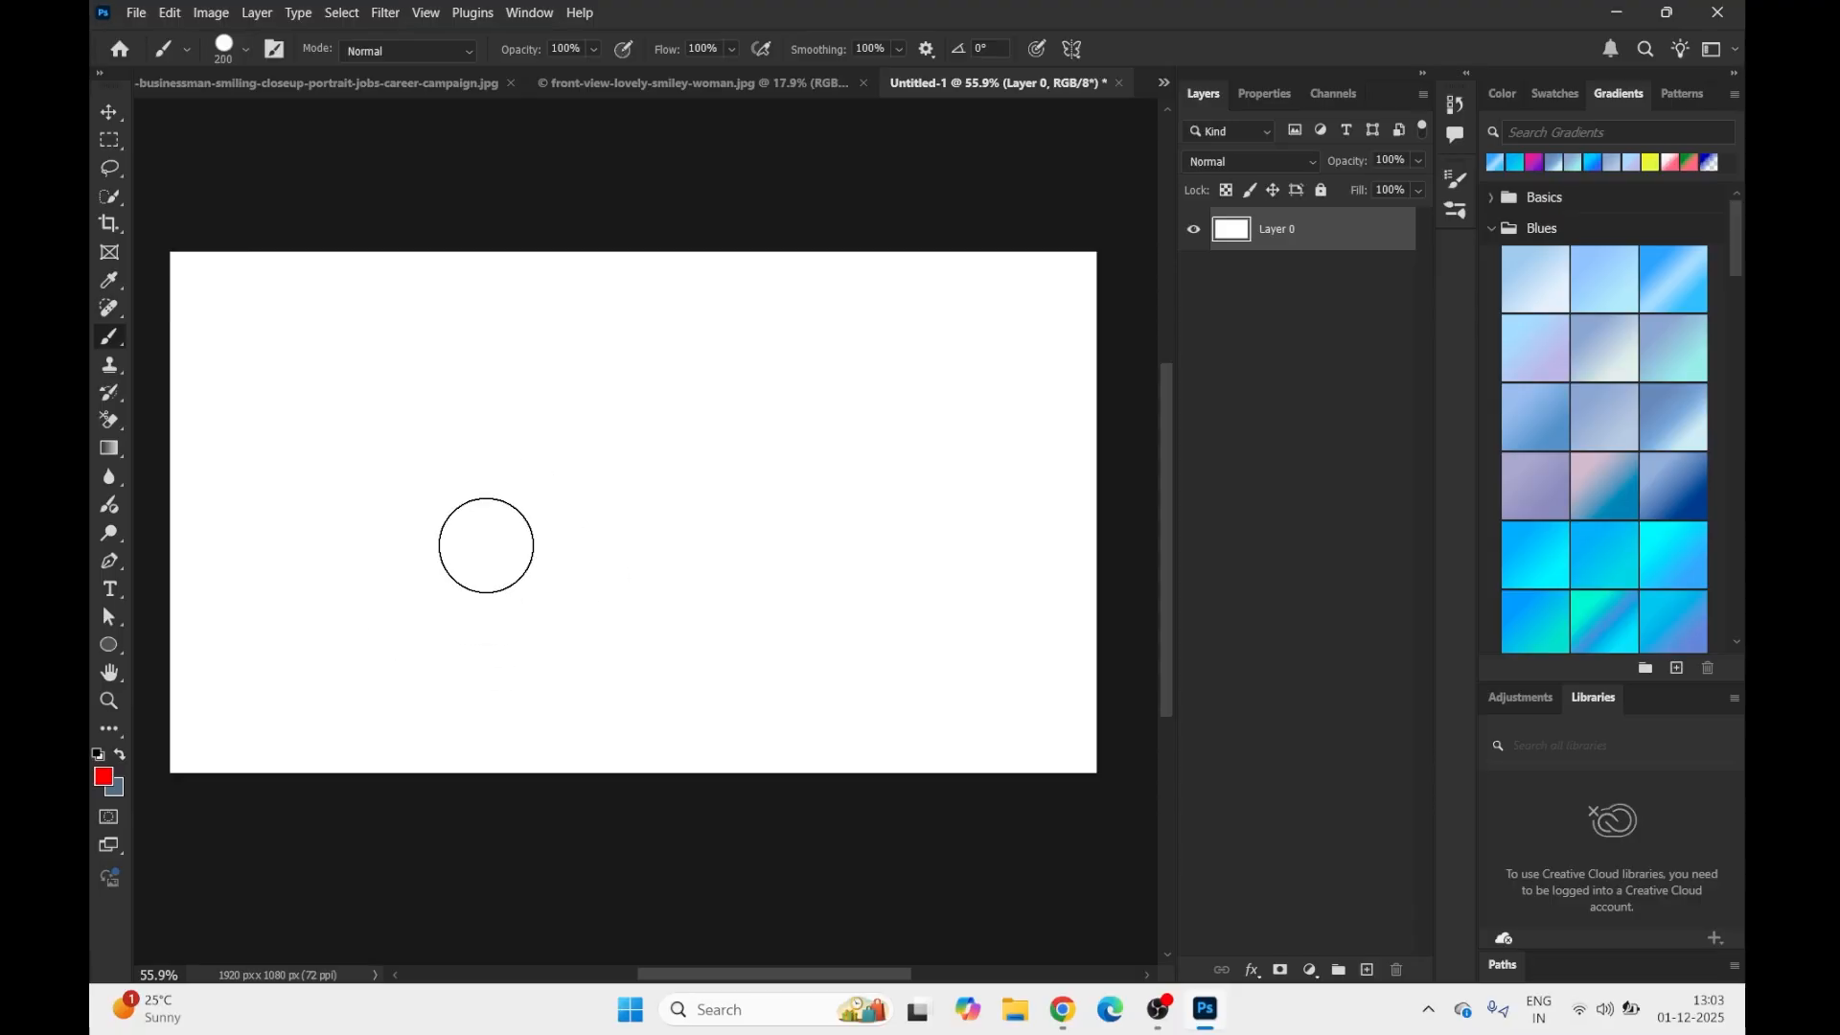
{"action": "left_click", "coordinate": [618, 733]}
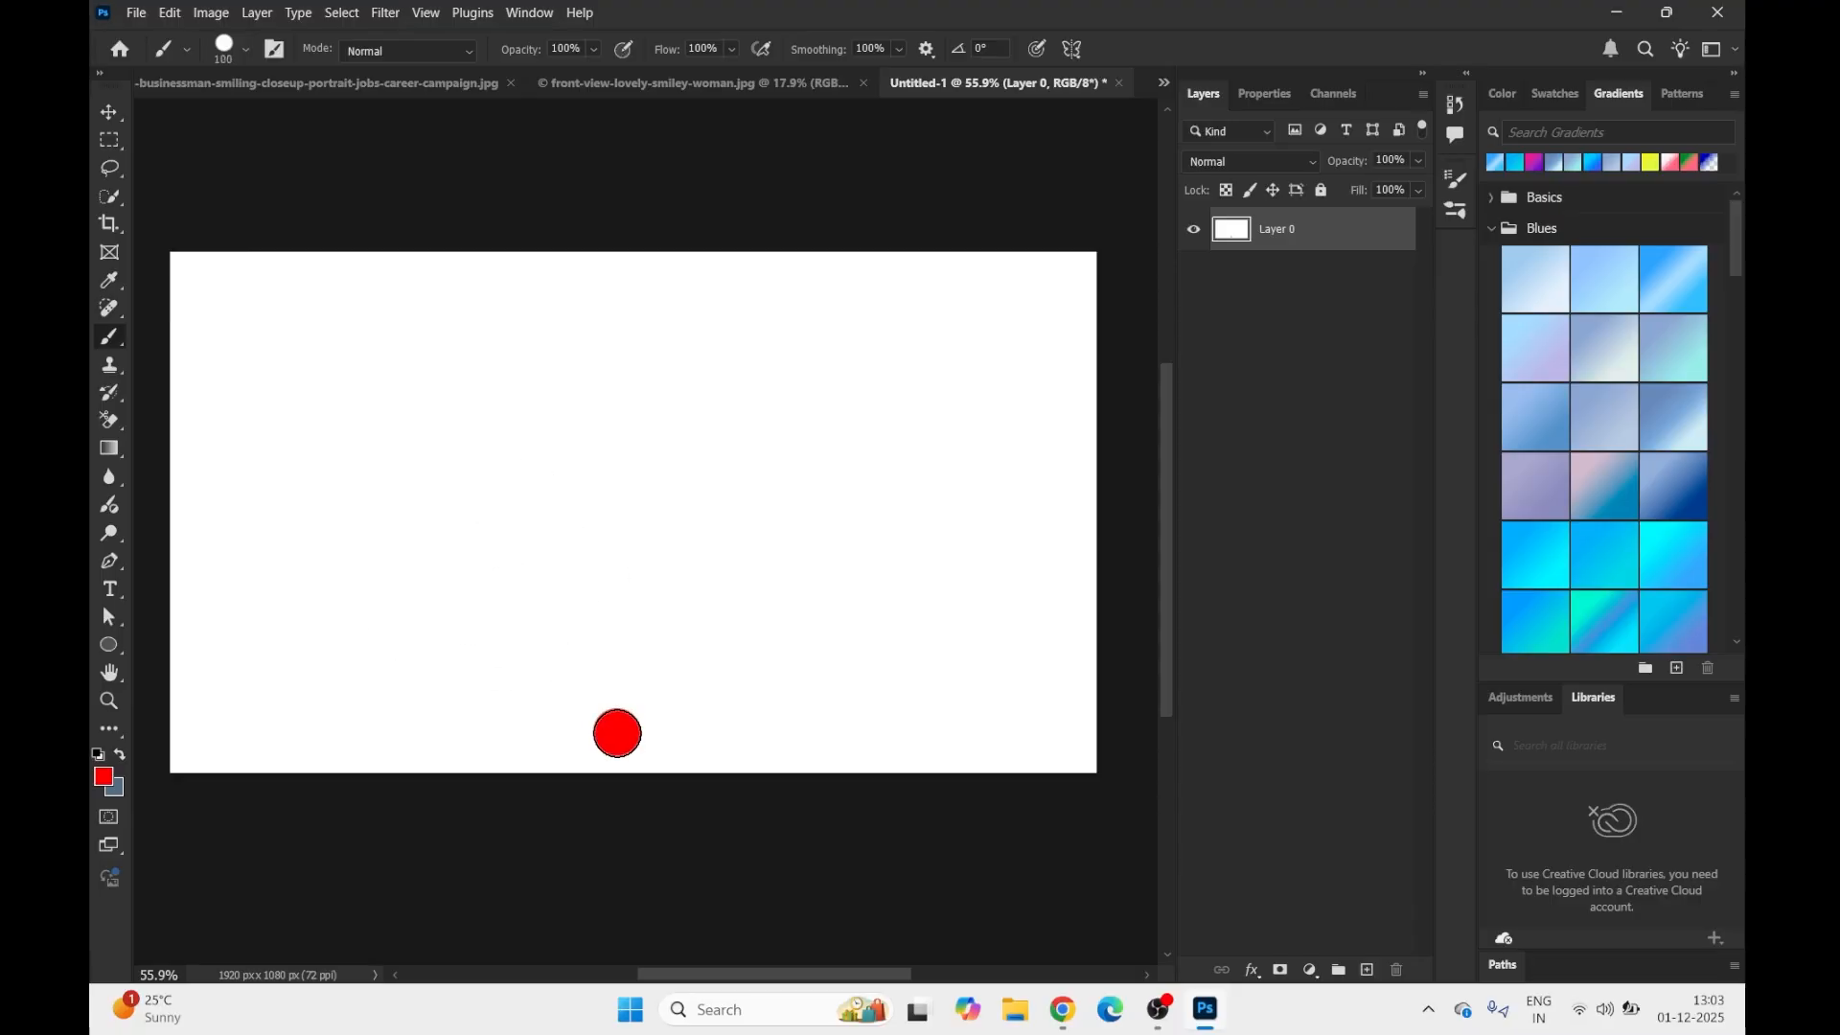
Step: Stamp two more red dots above the first one, at 66% and 35% brush flow
{"action": "left_click", "coordinate": [735, 51]}
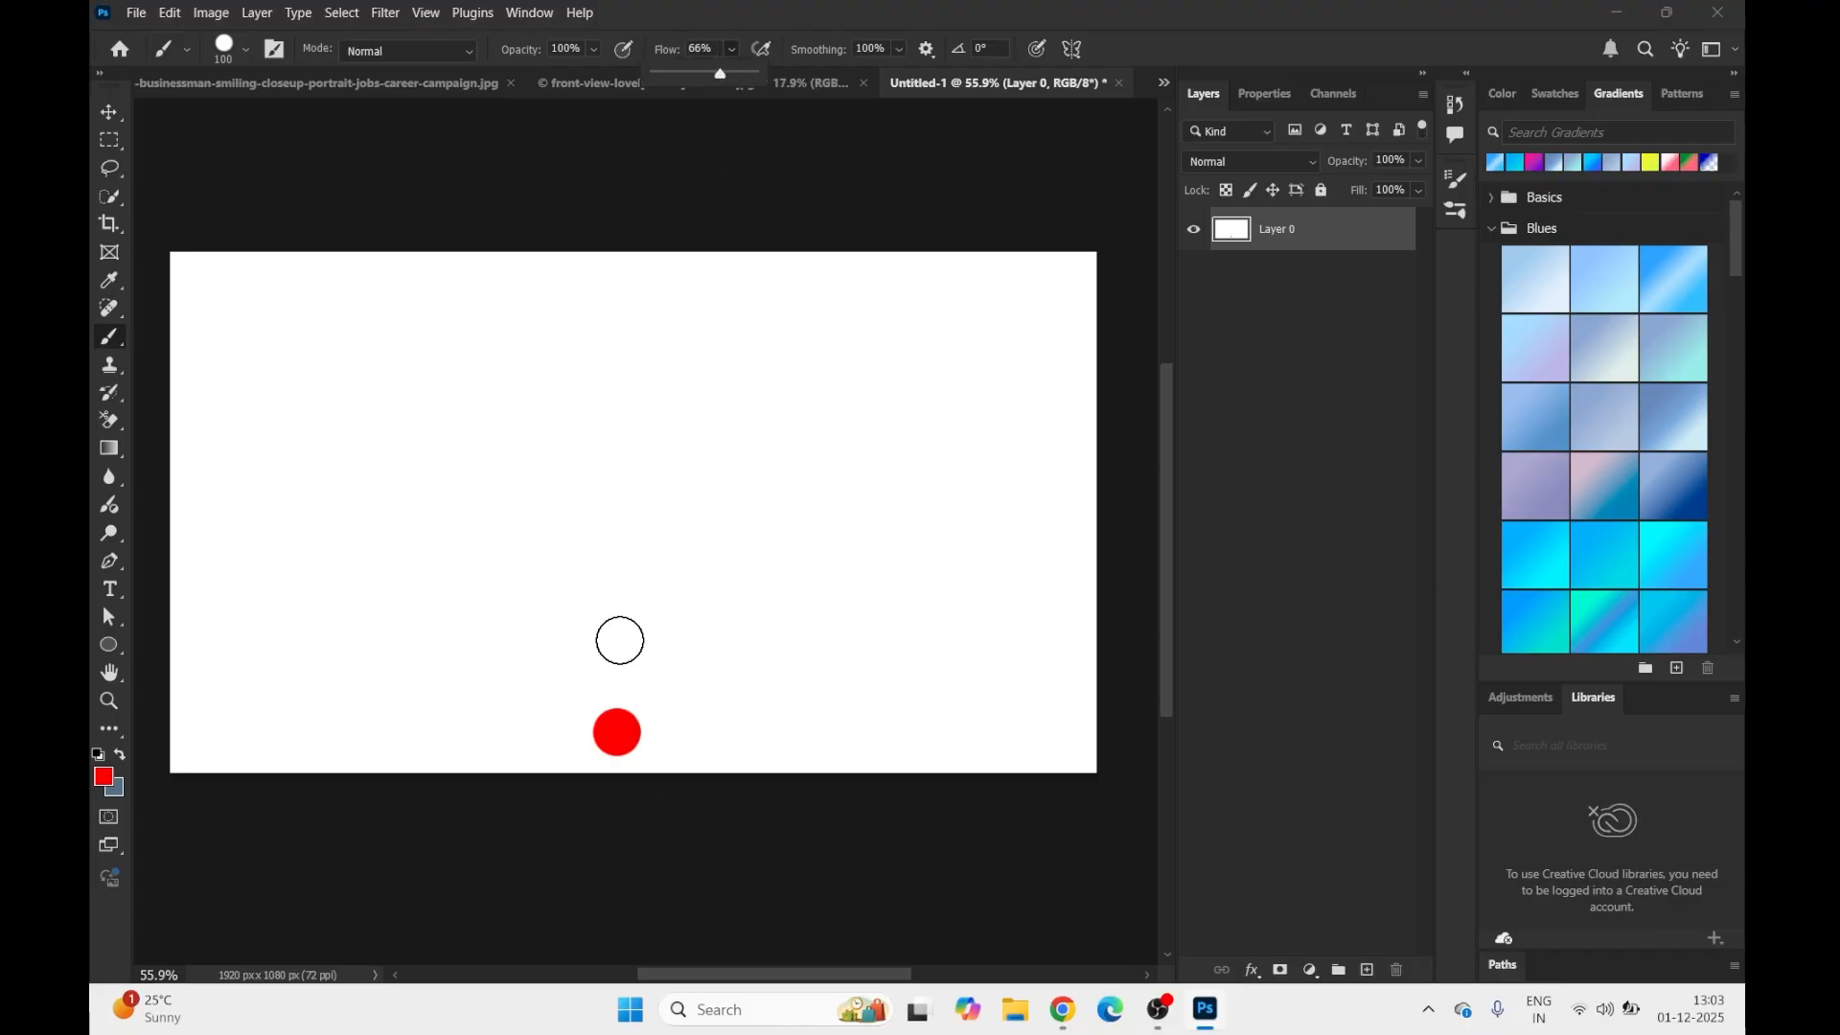
{"action": "left_click", "coordinate": [611, 617]}
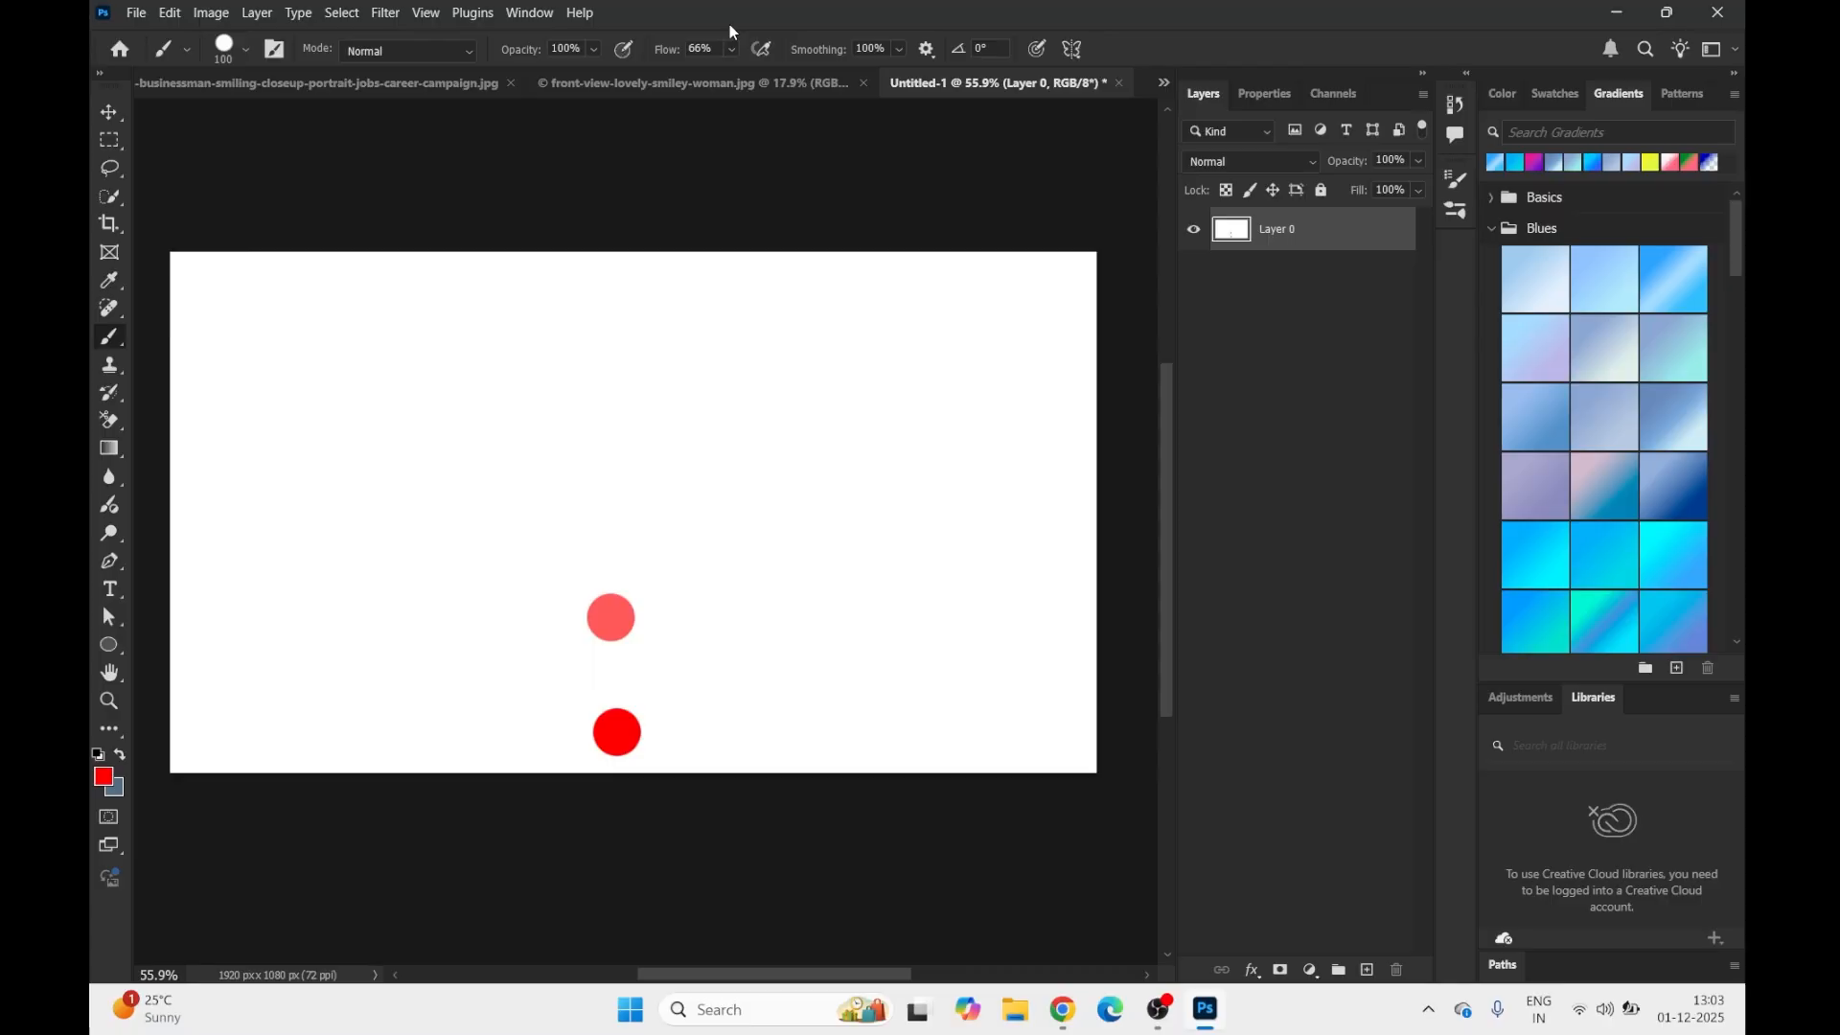
{"action": "left_click", "coordinate": [731, 50]}
{"action": "left_click_drag", "start_coordinate": [750, 75], "coordinate": [740, 76]}
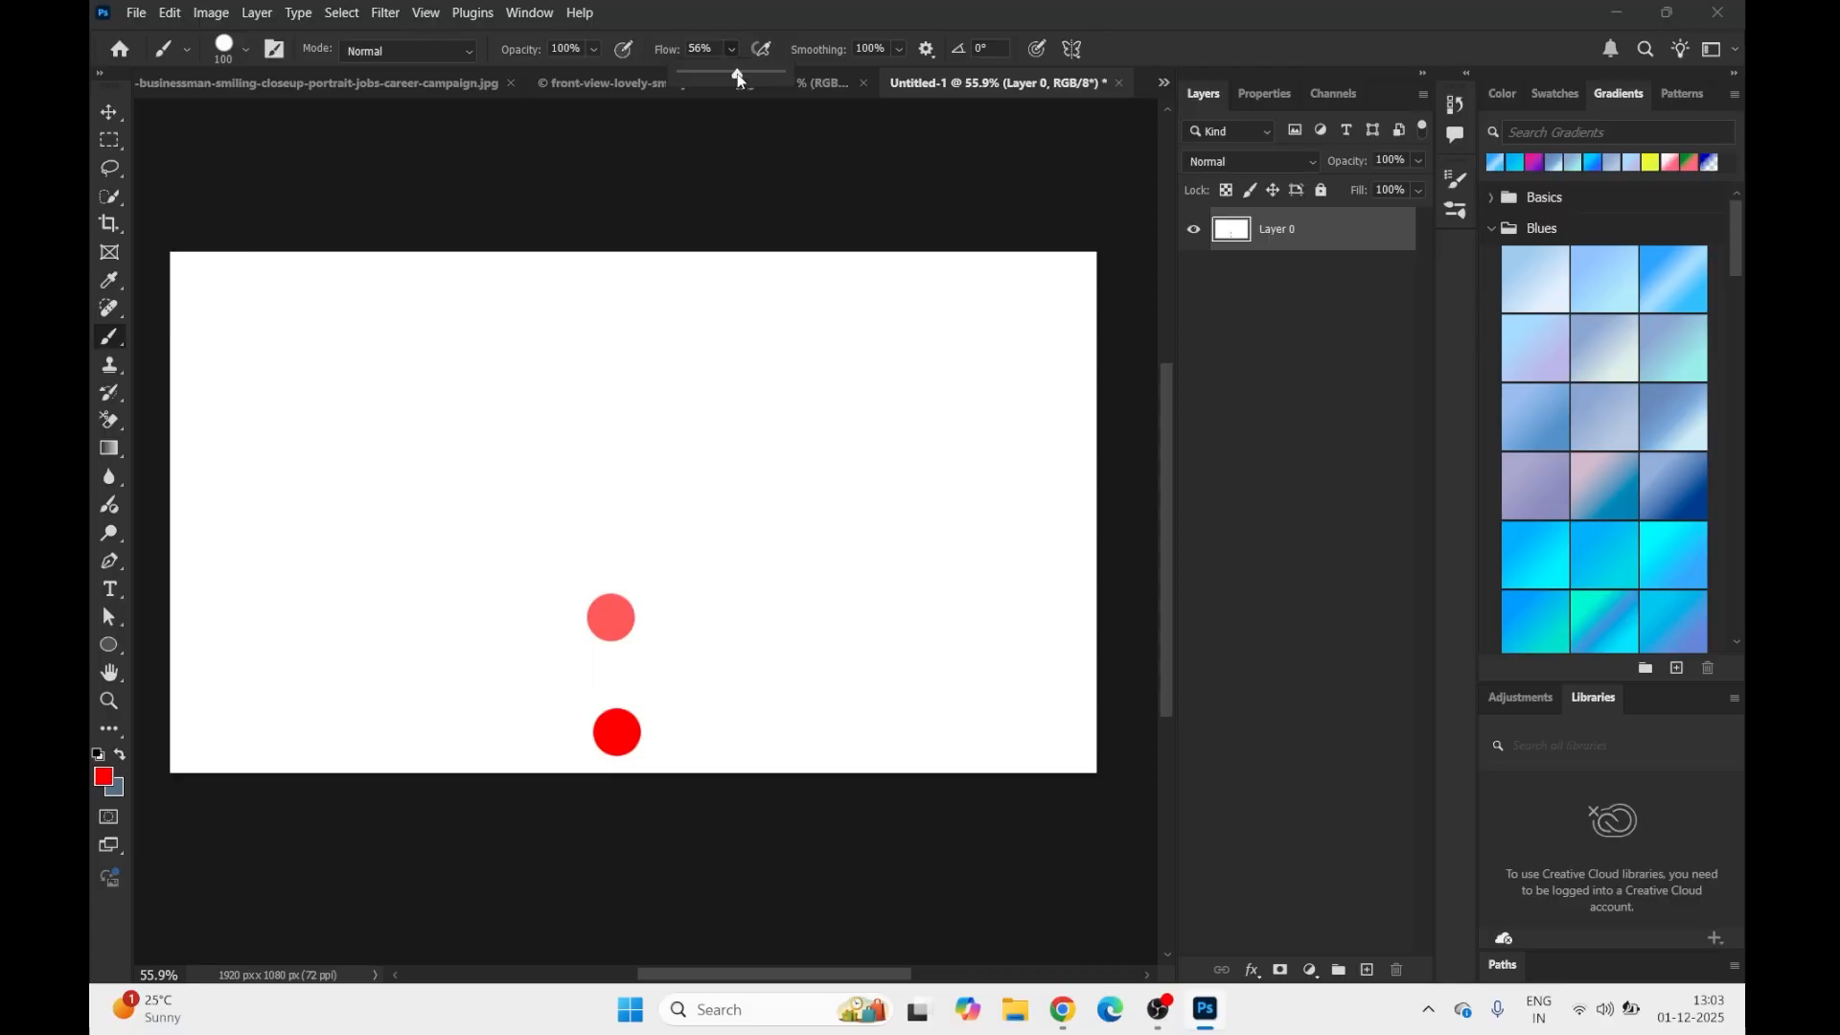
{"action": "left_click", "coordinate": [605, 495]}
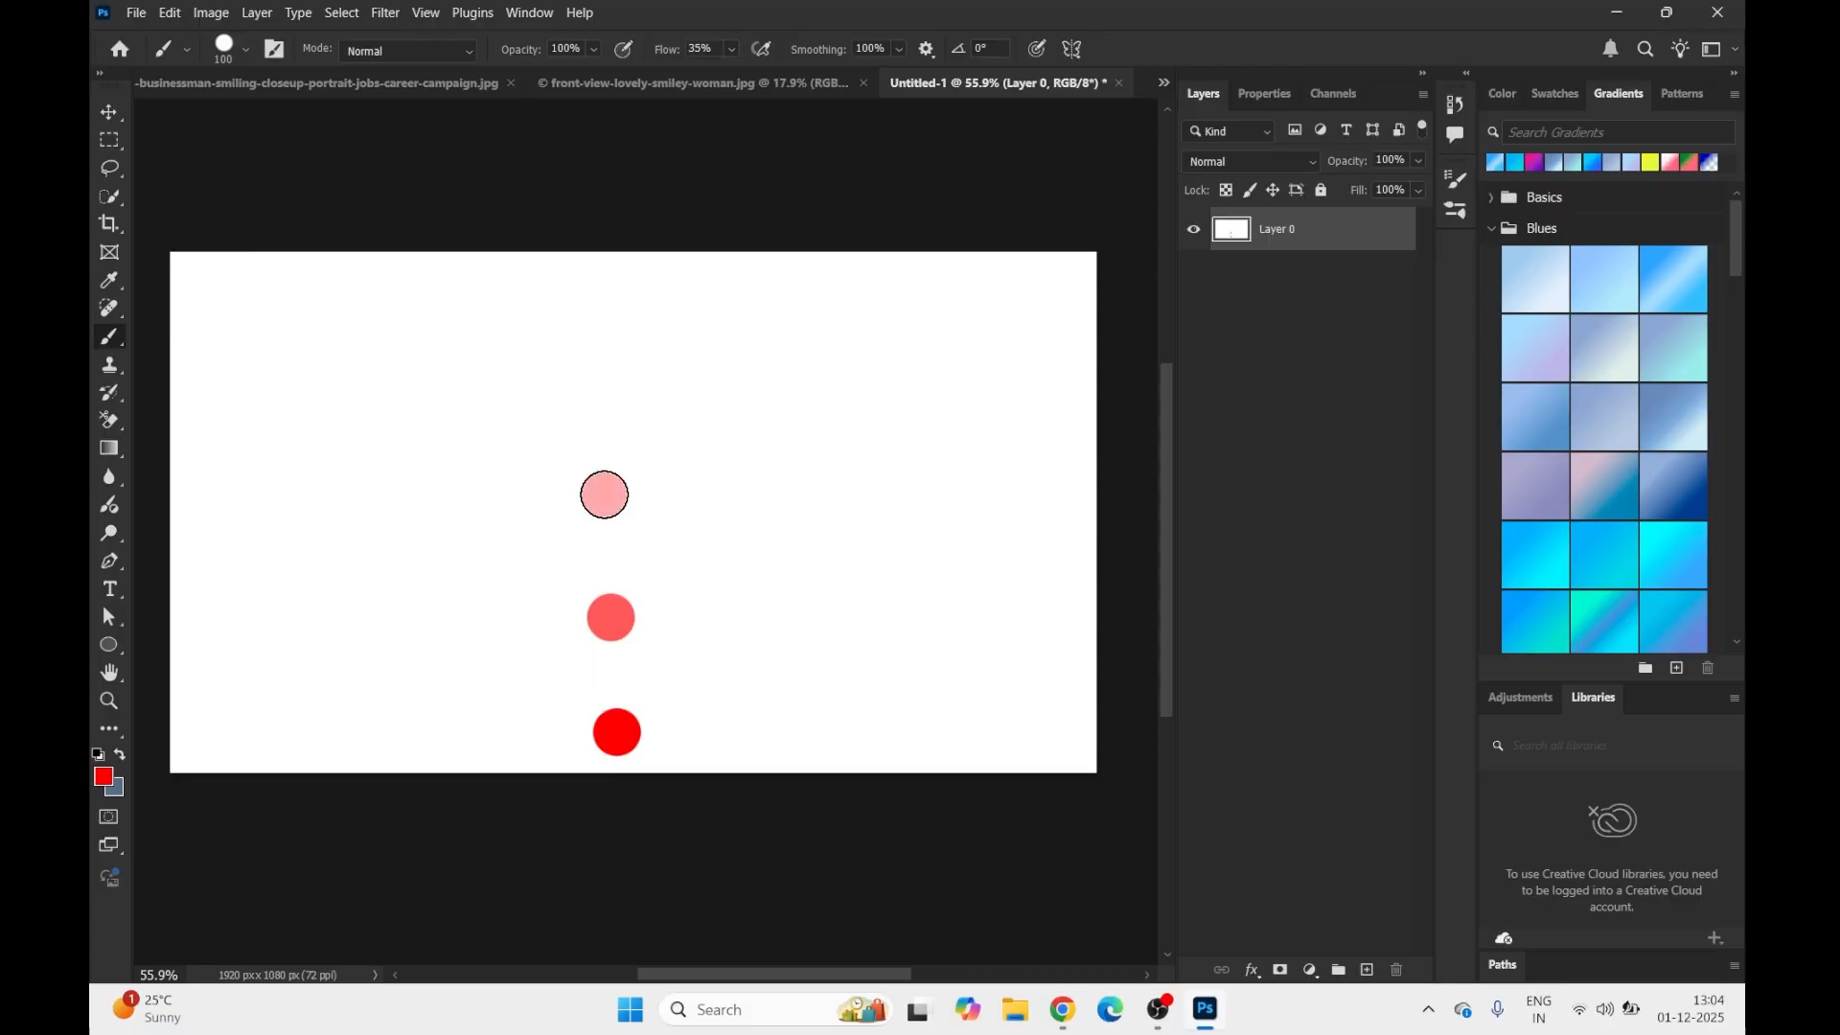
Step: Set the brush flow to 1%, stamp a dot above the others, and paint overlapping red strokes across the canvas
{"action": "left_click", "coordinate": [737, 49]}
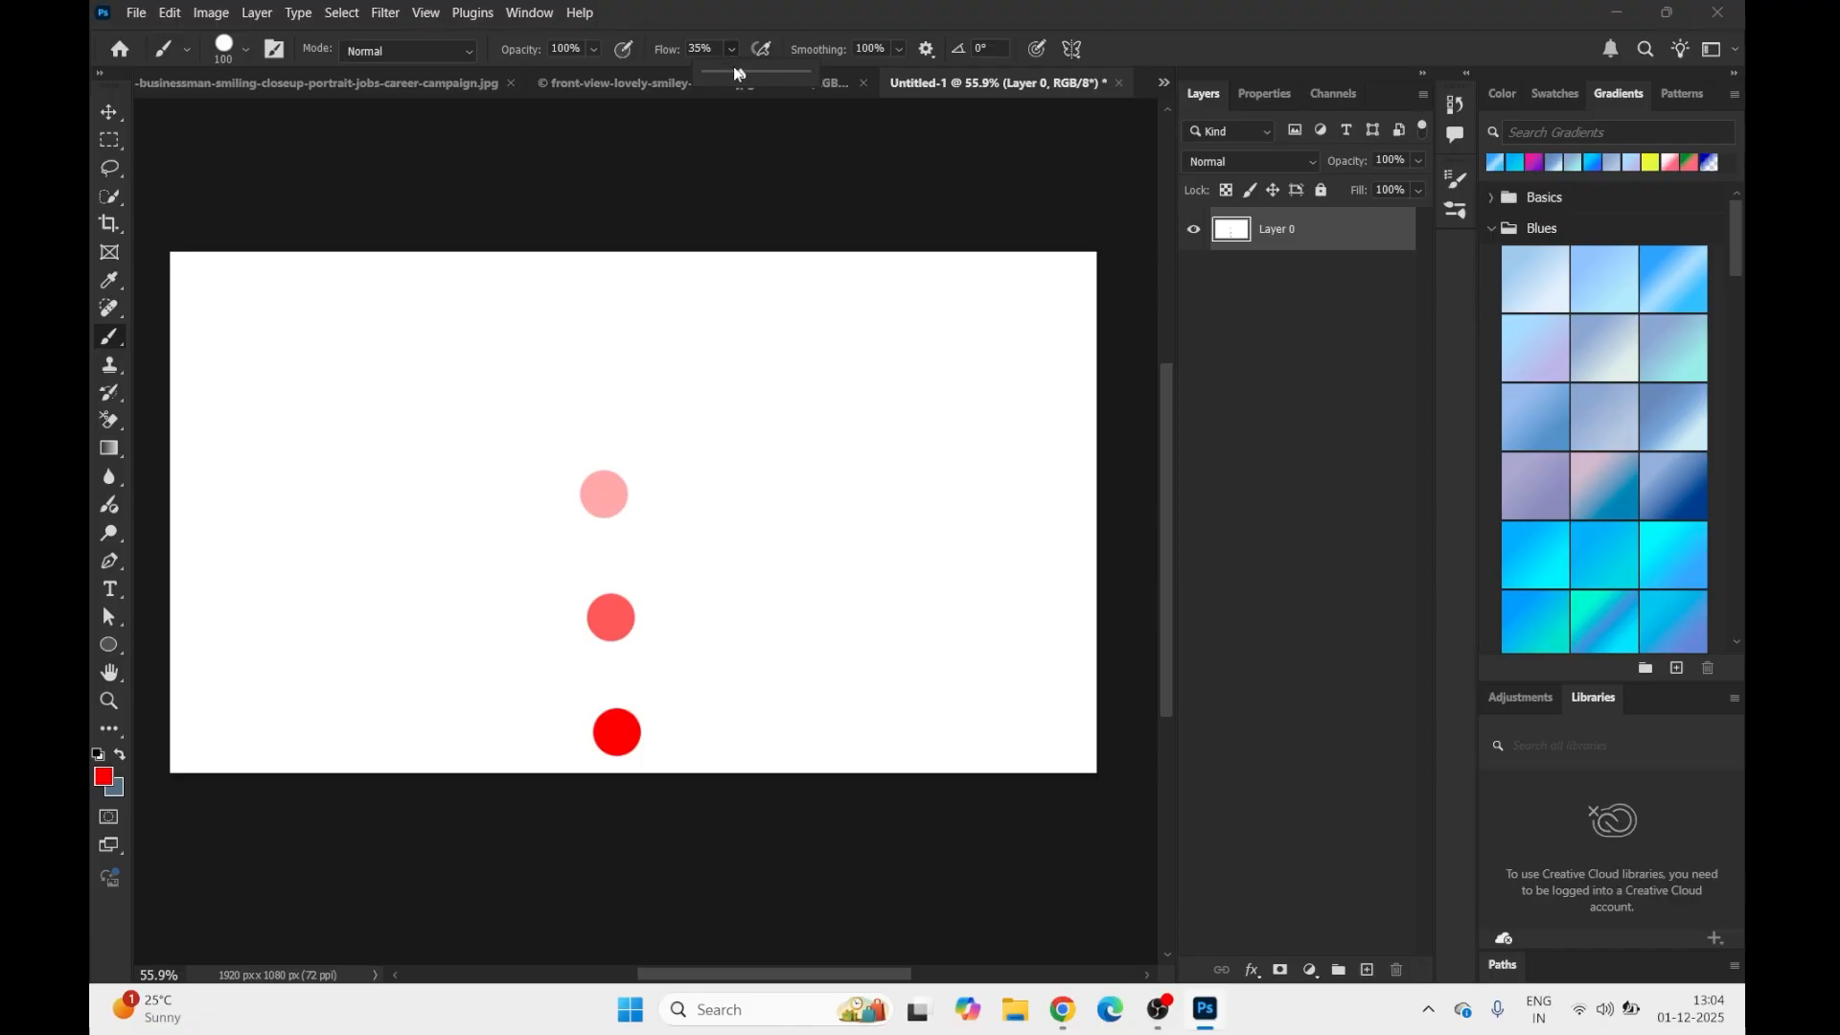
{"action": "left_click_drag", "start_coordinate": [739, 74], "coordinate": [710, 79]}
{"action": "left_click", "coordinate": [600, 375]}
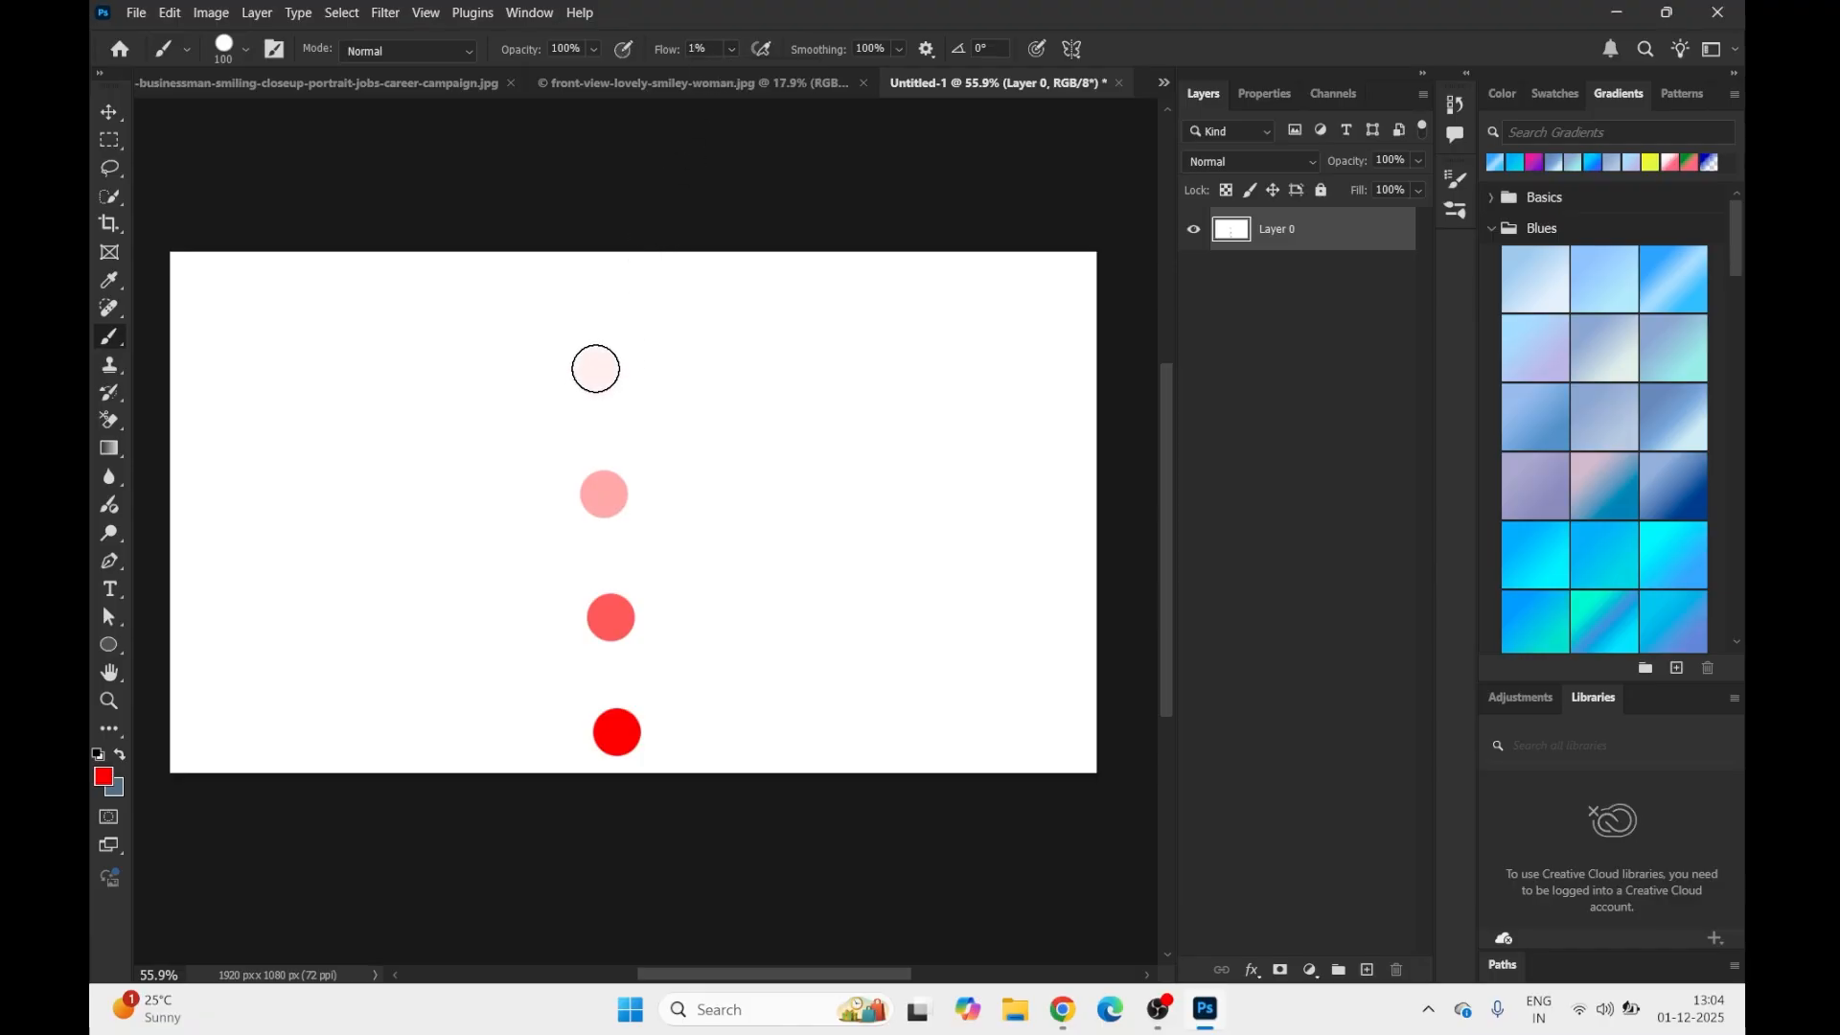
{"action": "mouse_move", "coordinate": [692, 377]}
{"action": "left_mouse_down"}
{"action": "mouse_move", "coordinate": [904, 536]}
{"action": "mouse_move", "coordinate": [750, 309]}
{"action": "mouse_move", "coordinate": [823, 307]}
{"action": "mouse_move", "coordinate": [920, 397]}
{"action": "mouse_move", "coordinate": [1015, 557]}
{"action": "mouse_move", "coordinate": [884, 598]}
{"action": "mouse_move", "coordinate": [650, 381]}
{"action": "mouse_move", "coordinate": [982, 603]}
{"action": "mouse_move", "coordinate": [861, 598]}
{"action": "mouse_move", "coordinate": [565, 490]}
{"action": "mouse_move", "coordinate": [589, 484]}
{"action": "mouse_move", "coordinate": [538, 555]}
{"action": "mouse_move", "coordinate": [398, 453]}
{"action": "mouse_move", "coordinate": [538, 356]}
{"action": "mouse_move", "coordinate": [245, 399]}
{"action": "mouse_move", "coordinate": [255, 549]}
{"action": "mouse_move", "coordinate": [316, 590]}
{"action": "left_mouse_up"}
{"action": "mouse_move", "coordinate": [313, 665]}
{"action": "left_mouse_down"}
{"action": "mouse_move", "coordinate": [457, 665]}
{"action": "mouse_move", "coordinate": [776, 550]}
{"action": "mouse_move", "coordinate": [928, 598]}
{"action": "left_mouse_up"}
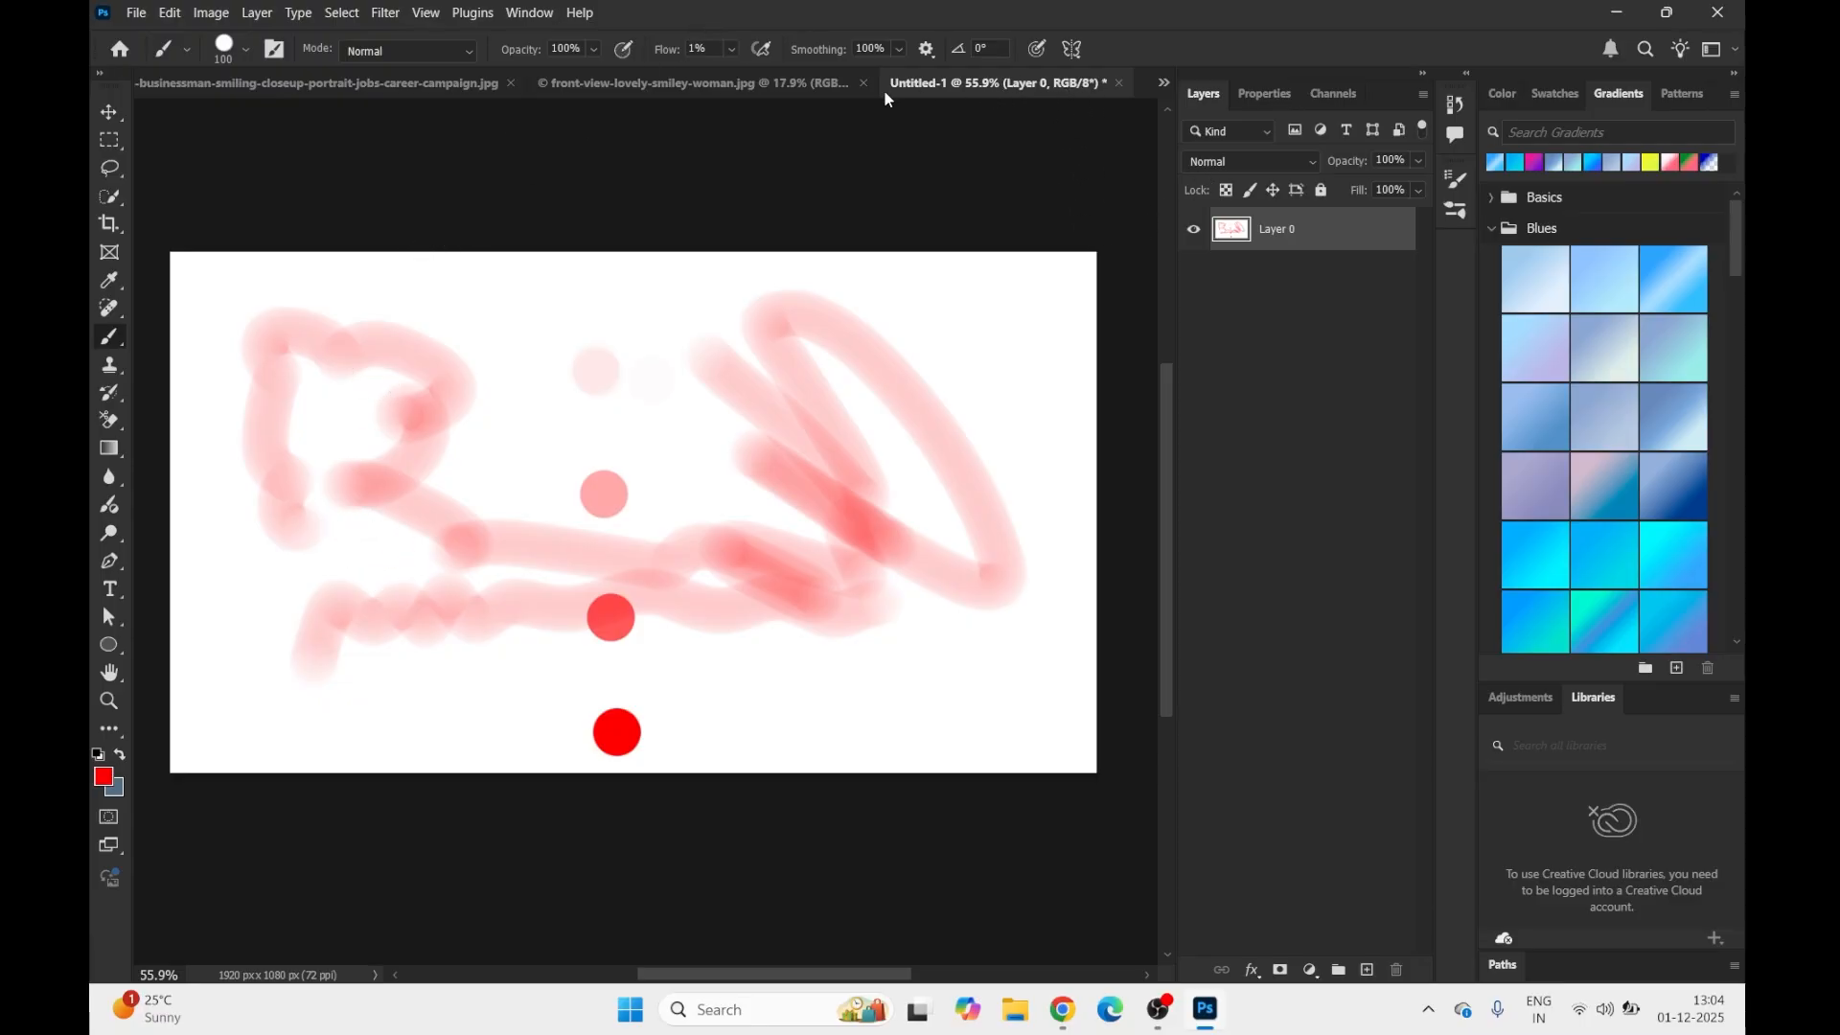
Step: On the woman's portrait photo, paint the face red at 1% flow and again at 100% flow with a size 500 brush
{"action": "left_click", "coordinate": [751, 85]}
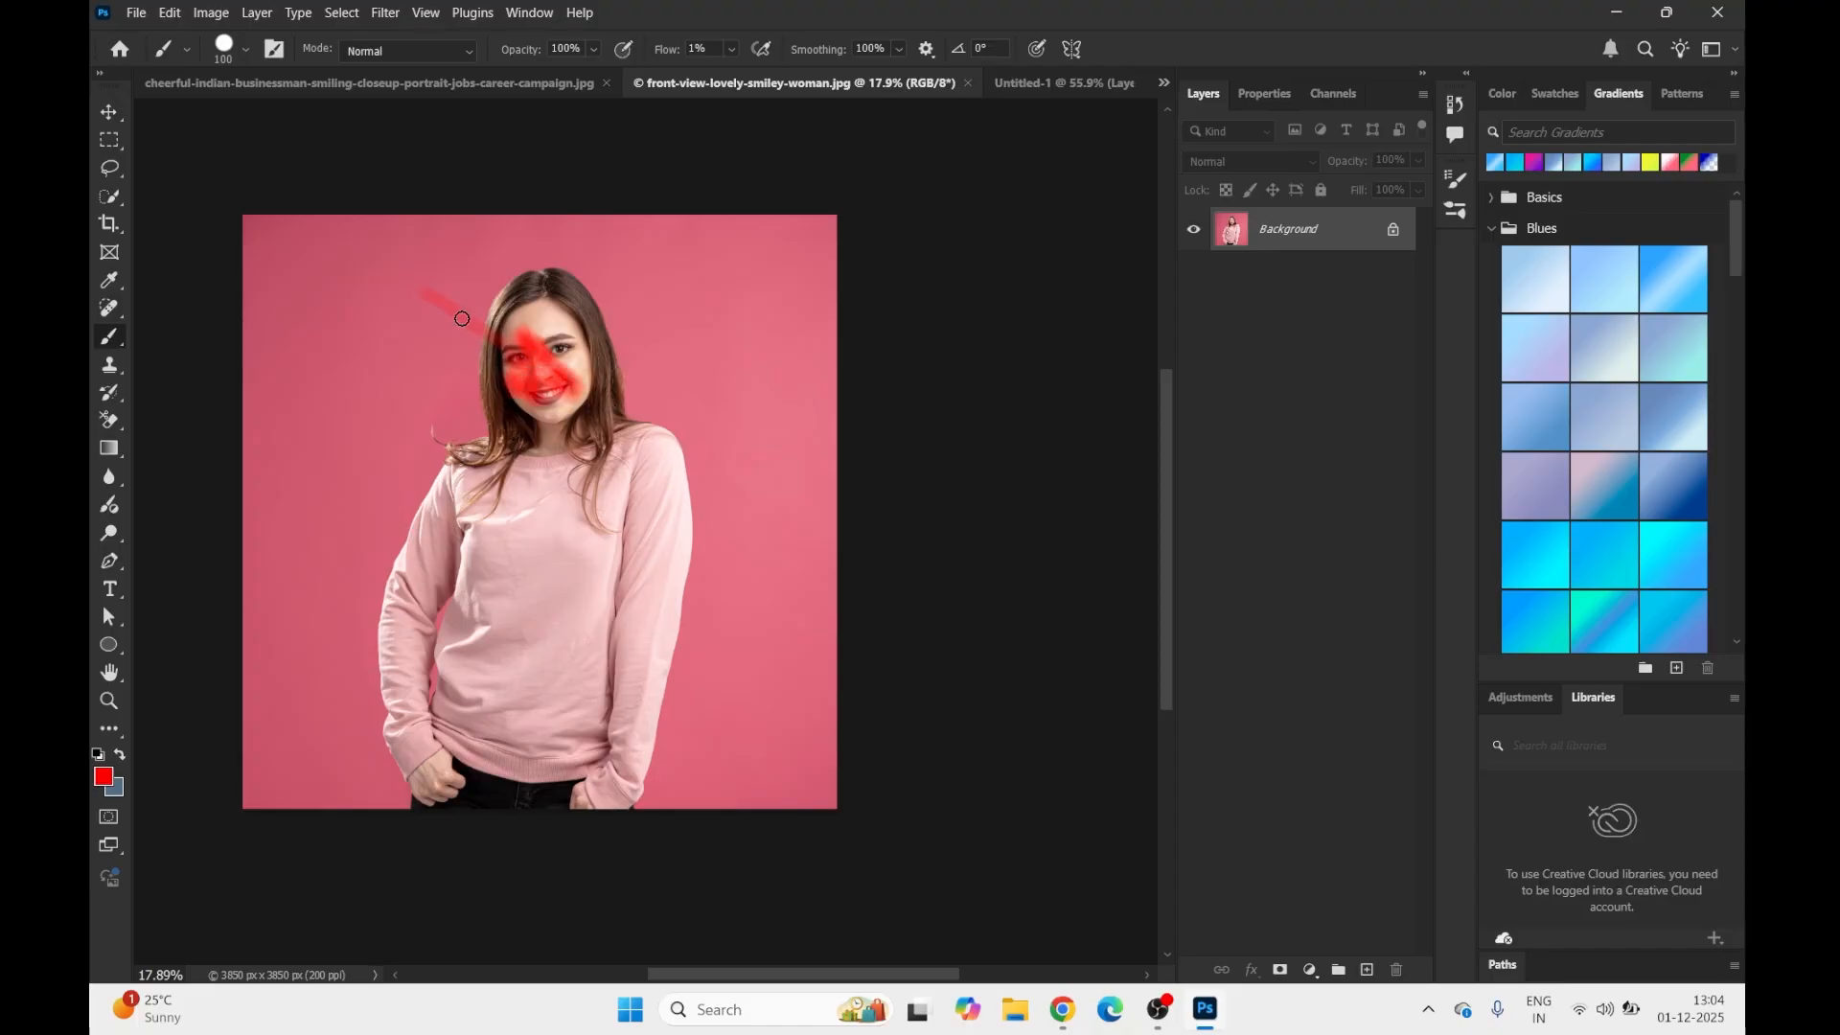
{"action": "left_click_drag", "start_coordinate": [502, 303], "coordinate": [508, 296]}
{"action": "left_click", "coordinate": [730, 50]}
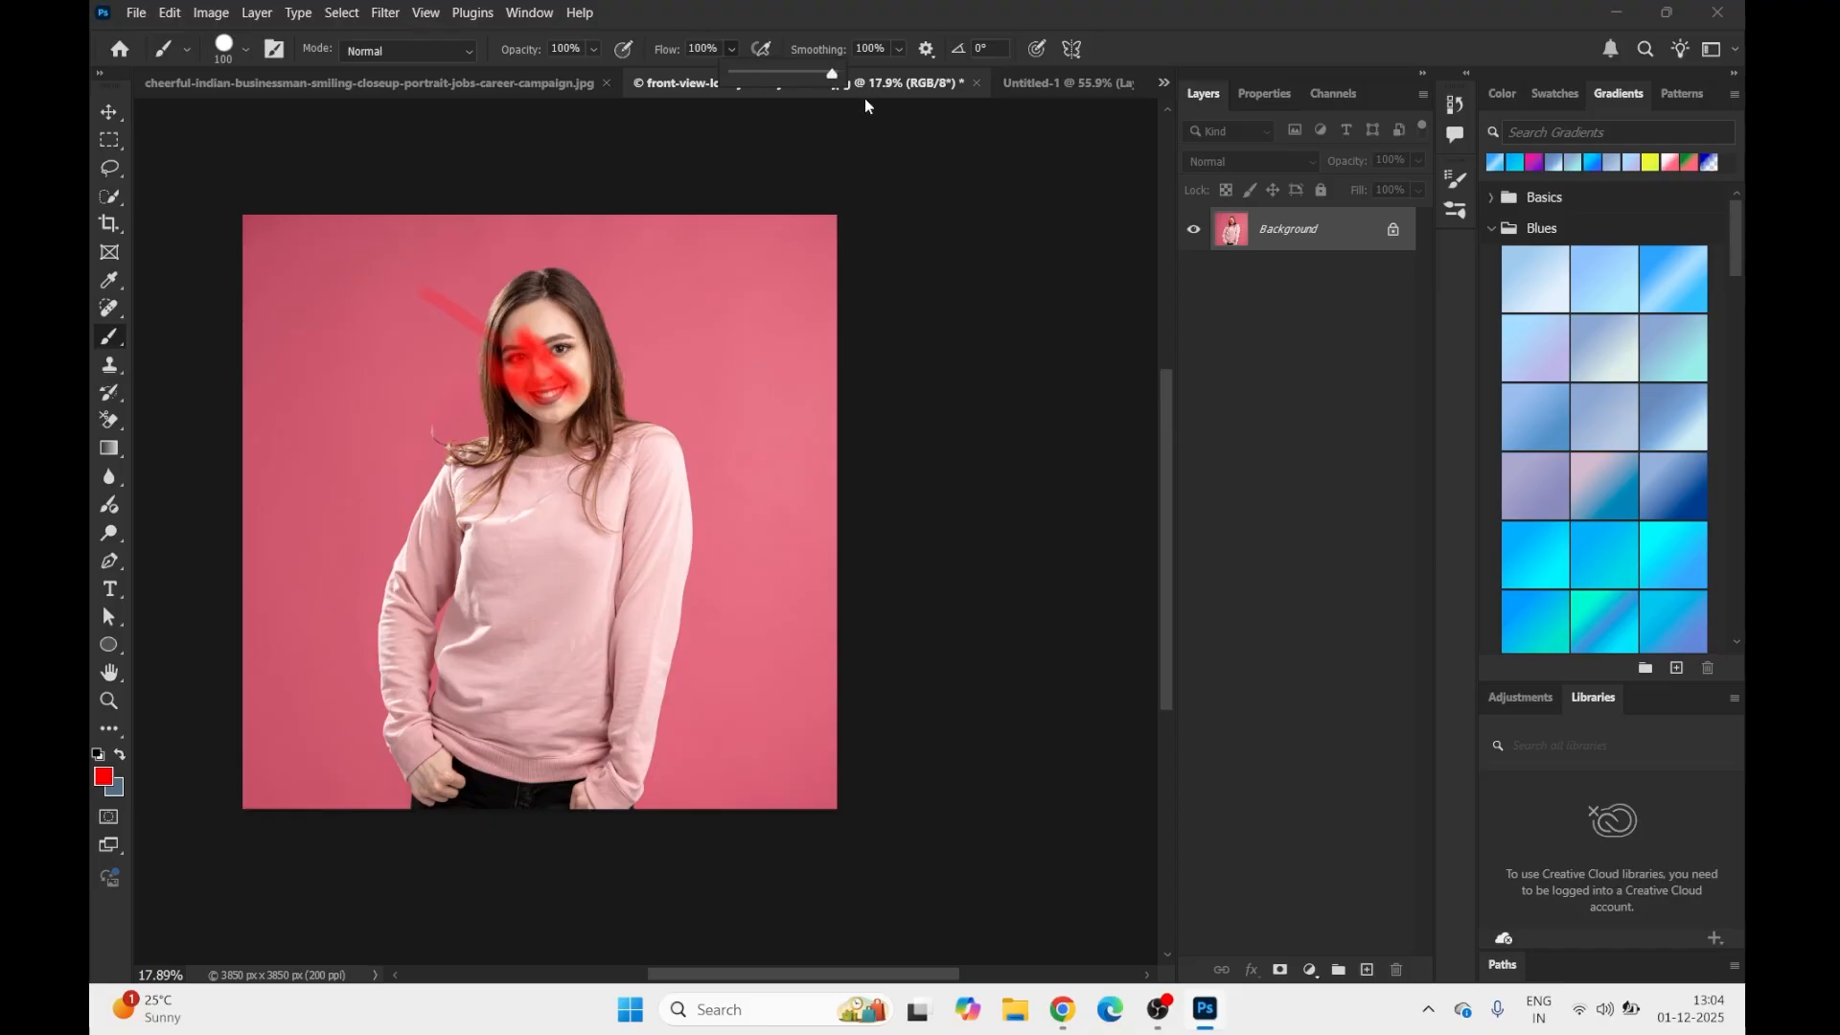
{"action": "left_click", "coordinate": [505, 377]}
{"action": "key", "text": "bracketright"}
{"action": "key", "text": "bracketright"}
{"action": "key", "text": "bracketright"}
{"action": "key", "text": "bracketright"}
{"action": "key", "text": "bracketright"}
{"action": "key", "text": "bracketright"}
{"action": "key", "text": "bracketright"}
{"action": "key", "text": "bracketright"}
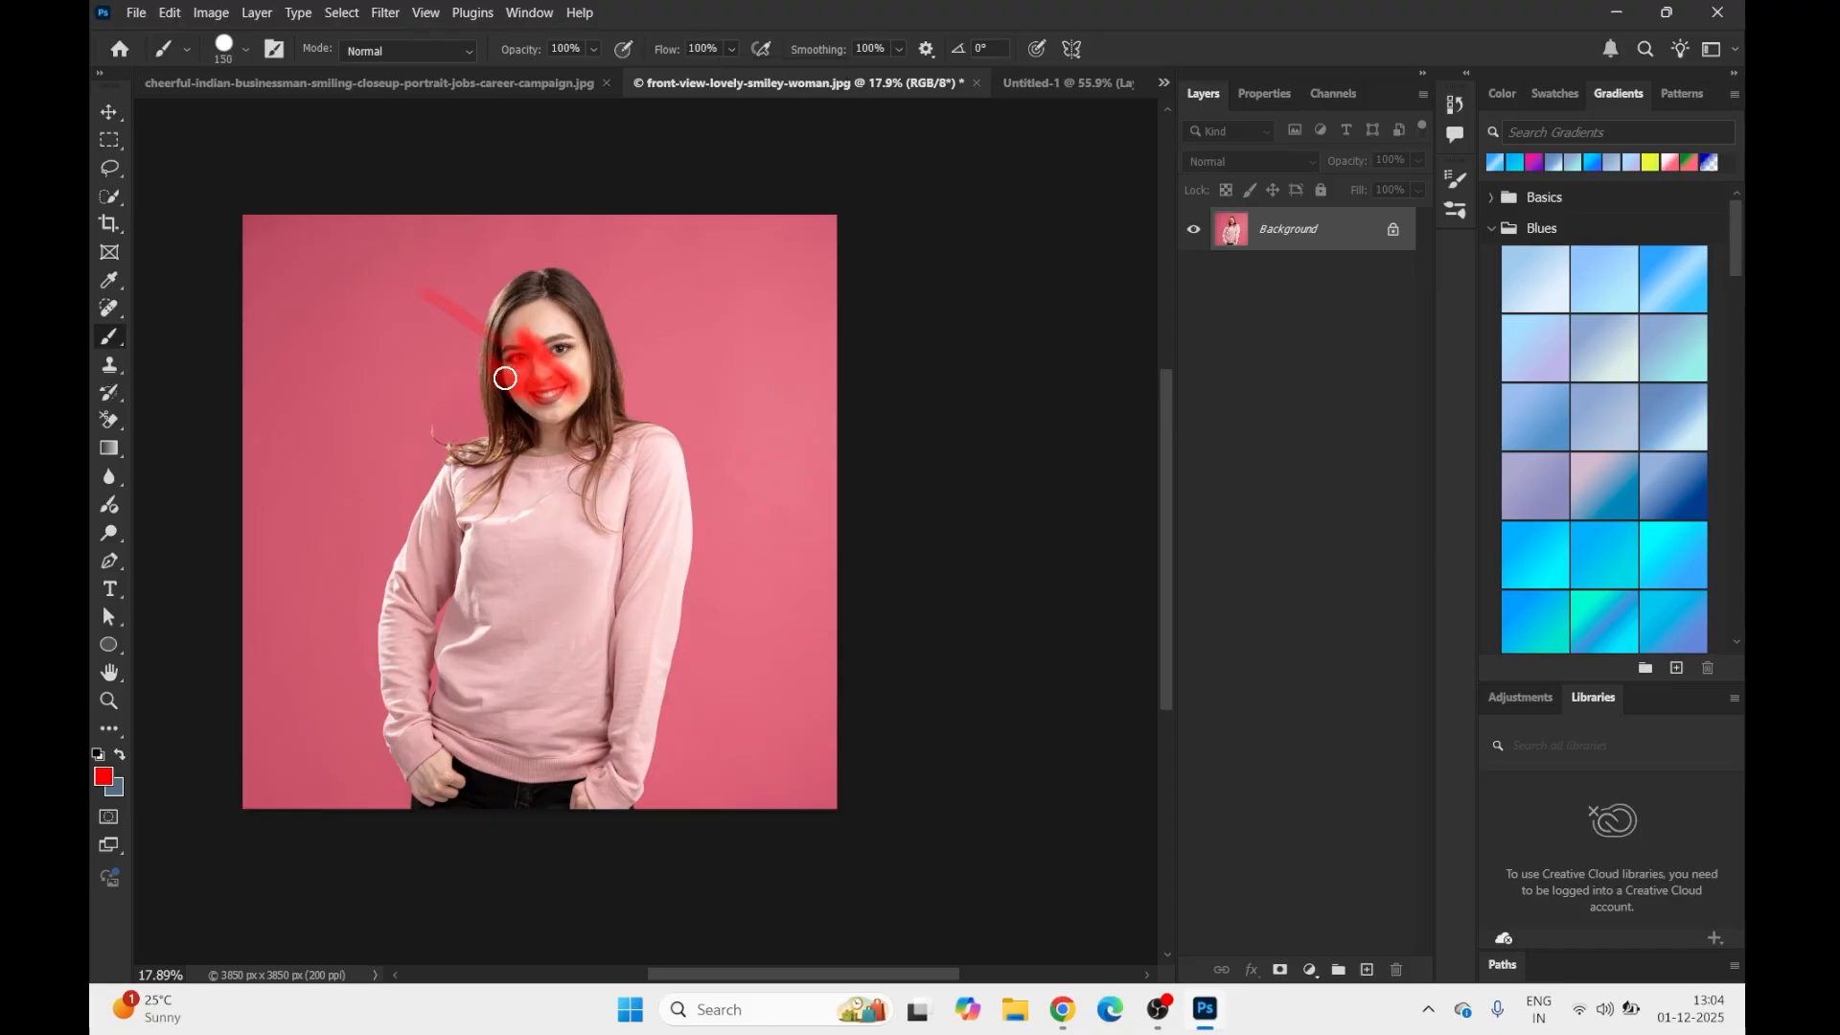
{"action": "mouse_move", "coordinate": [512, 300]}
{"action": "left_mouse_down"}
{"action": "mouse_move", "coordinate": [650, 476]}
{"action": "mouse_move", "coordinate": [466, 354]}
{"action": "mouse_move", "coordinate": [523, 404]}
{"action": "mouse_move", "coordinate": [510, 285]}
{"action": "mouse_move", "coordinate": [485, 393]}
{"action": "mouse_move", "coordinate": [629, 366]}
{"action": "mouse_move", "coordinate": [541, 278]}
{"action": "mouse_move", "coordinate": [597, 366]}
{"action": "mouse_move", "coordinate": [513, 357]}
{"action": "mouse_move", "coordinate": [575, 316]}
{"action": "left_mouse_up"}
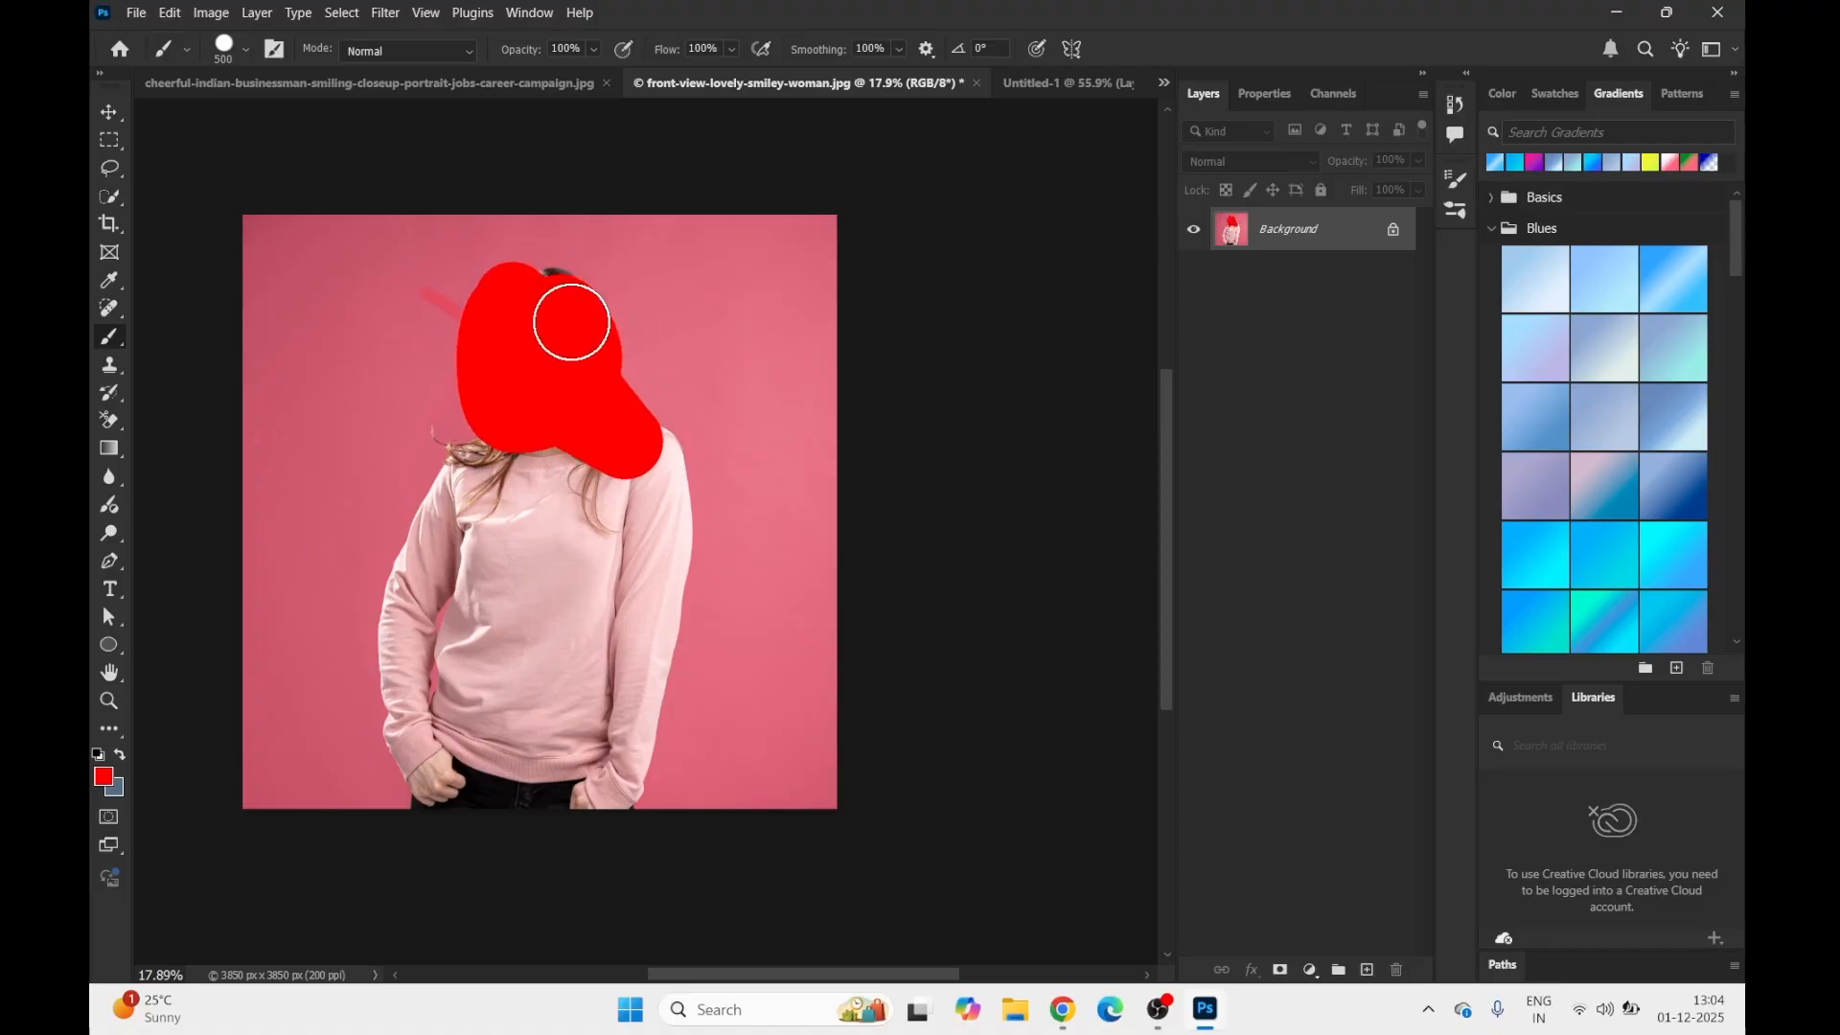
Step: Revert the photo to its saved state and paint a long red stroke beside the woman at 100% smoothing
{"action": "left_click", "coordinate": [136, 13]}
{"action": "left_click", "coordinate": [206, 299]}
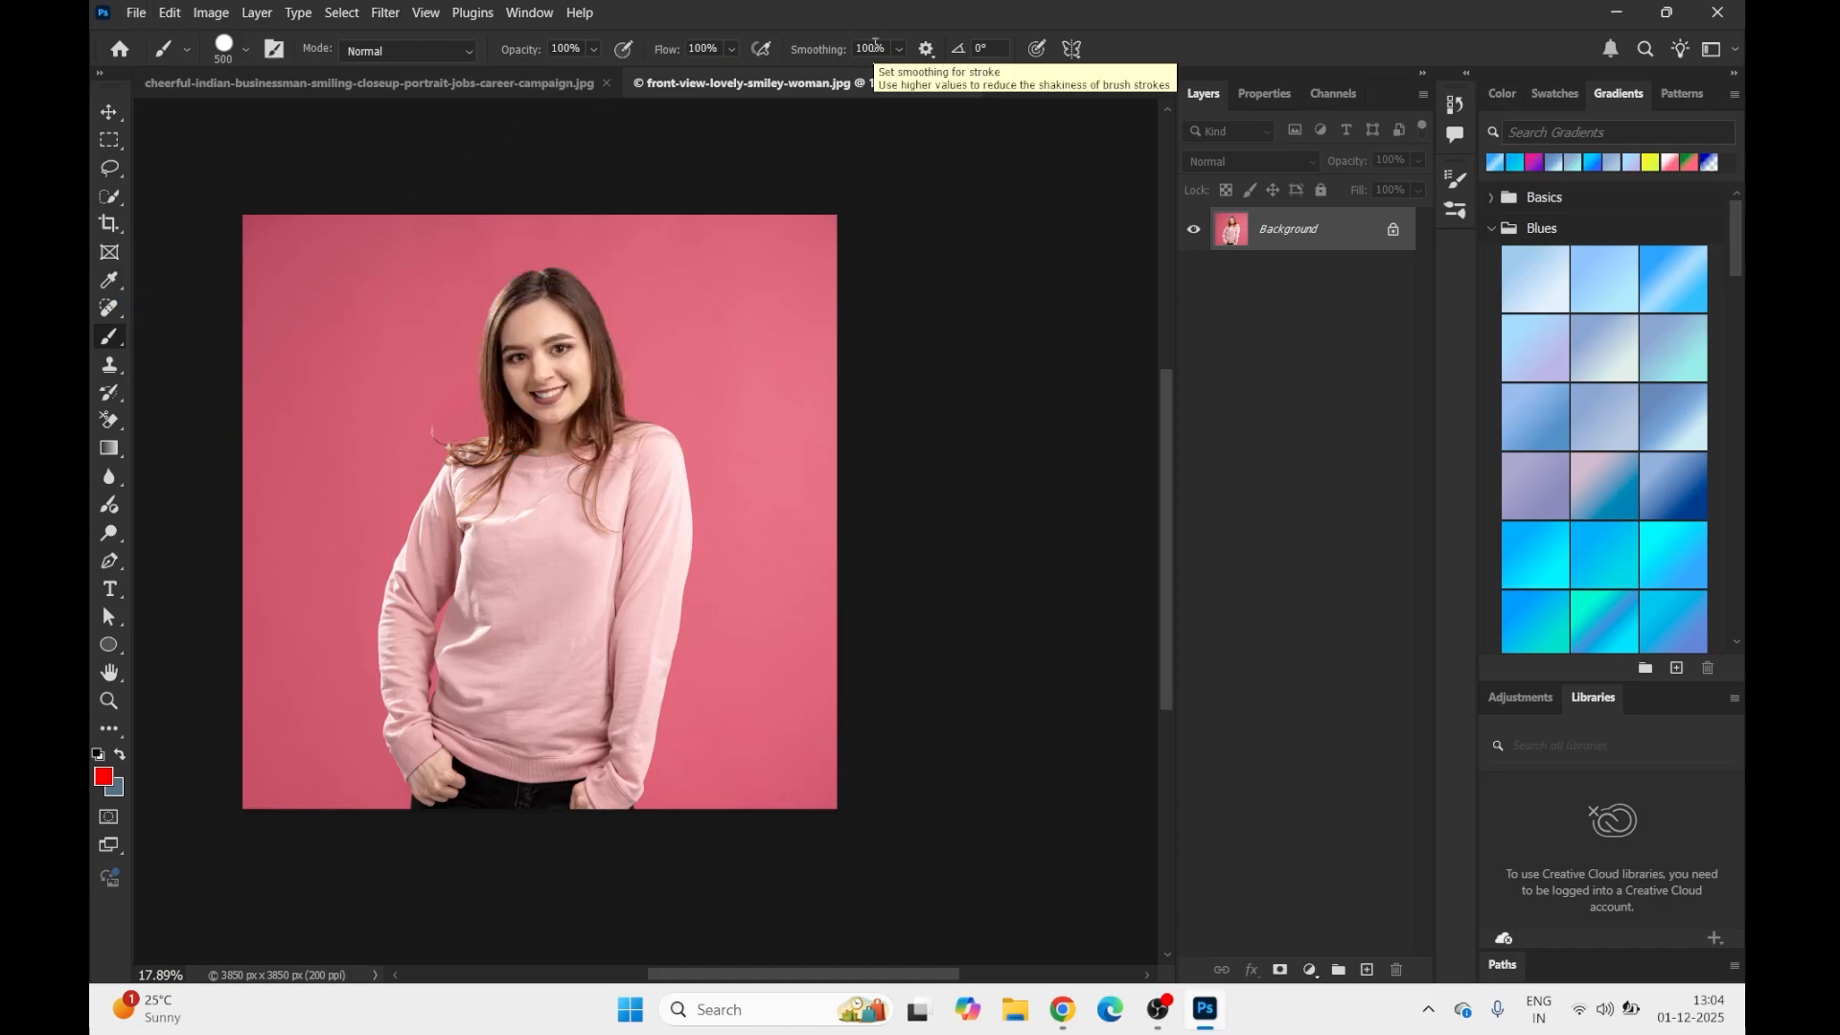
{"action": "left_click_drag", "start_coordinate": [714, 257], "coordinate": [767, 616]}
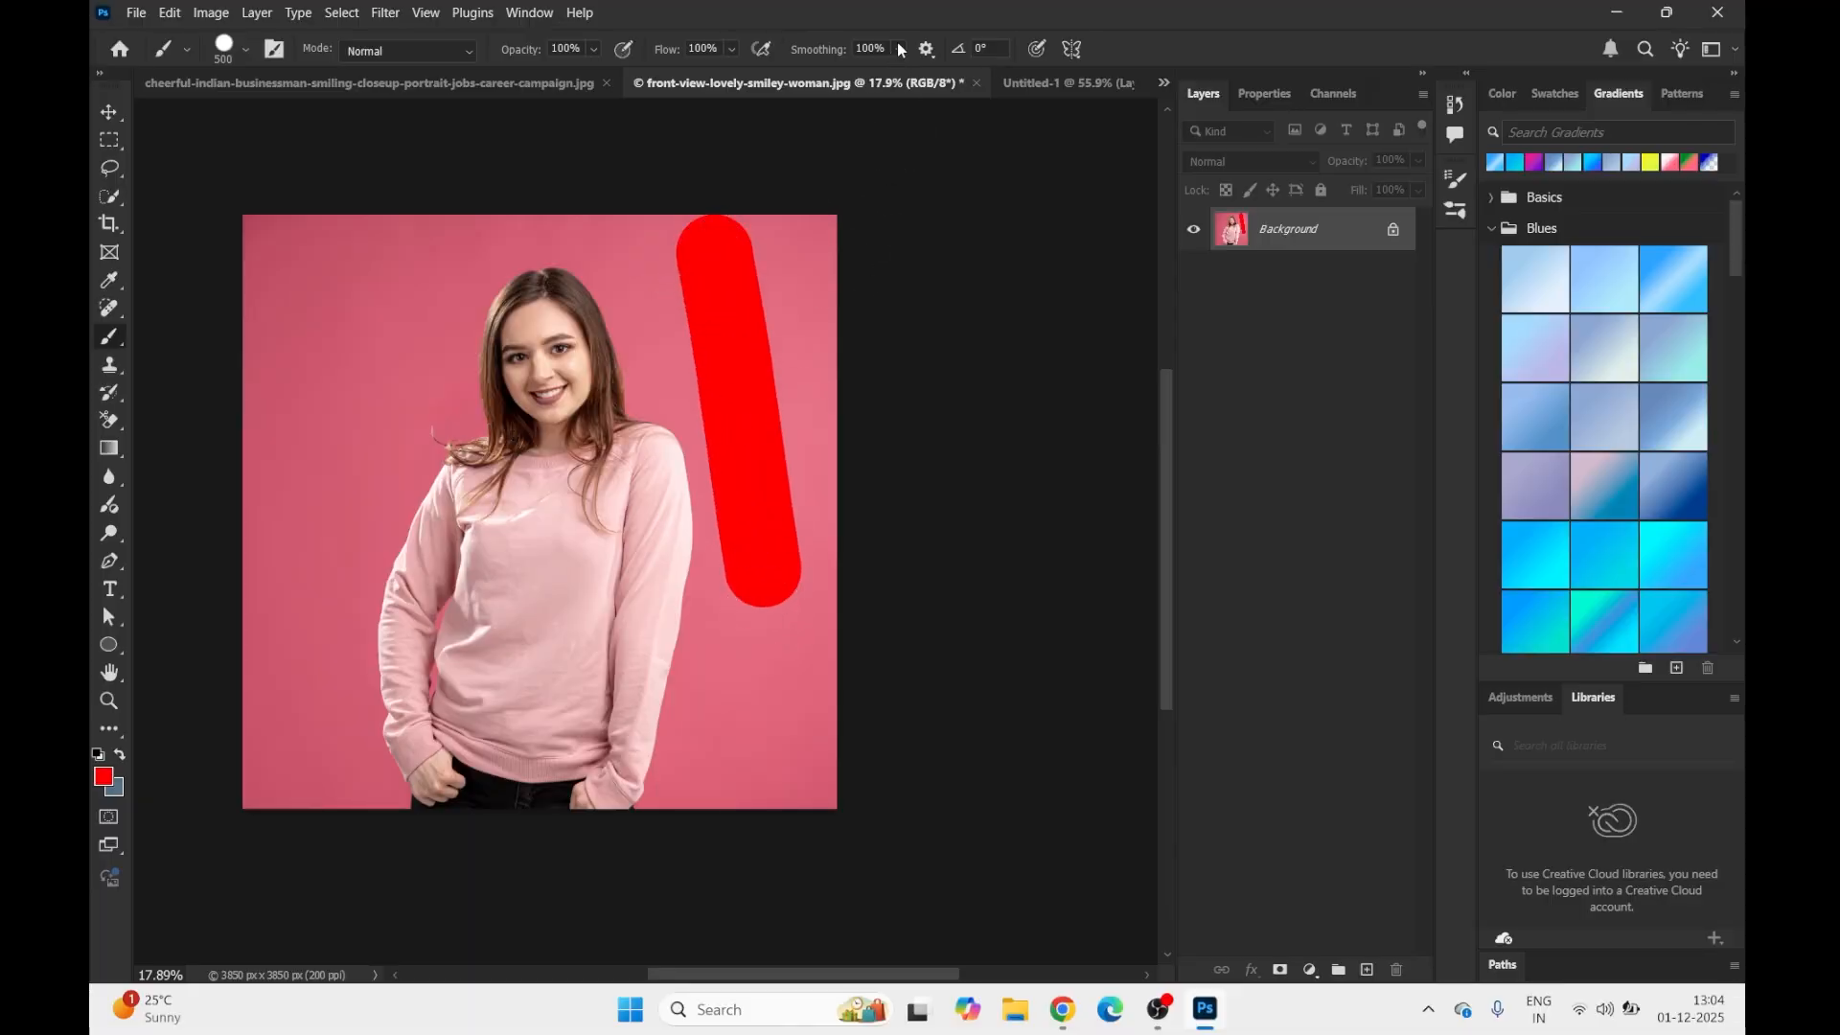
Step: Lower the brush smoothing to 0% and paint broad red strokes down over the woman in the photo
{"action": "left_click_drag", "start_coordinate": [907, 73], "coordinate": [899, 75]}
{"action": "left_click_drag", "start_coordinate": [616, 234], "coordinate": [706, 617]}
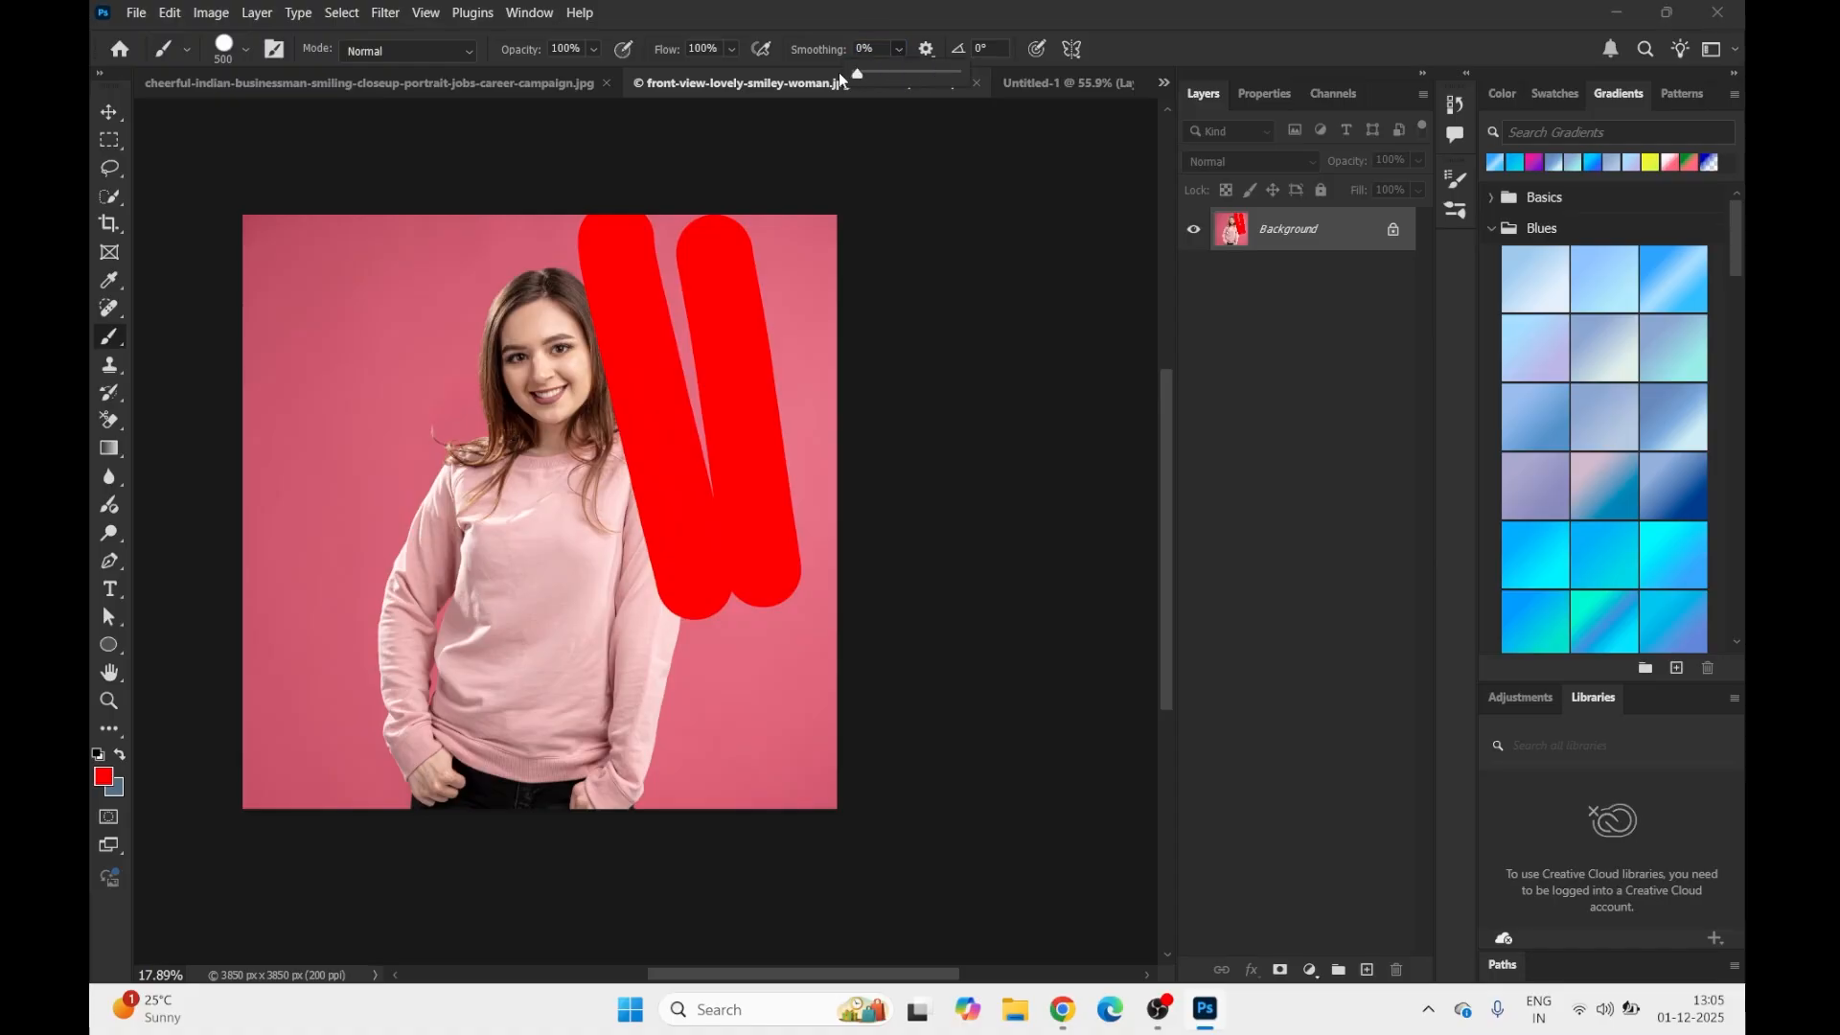
{"action": "mouse_move", "coordinate": [460, 248]}
{"action": "left_mouse_down"}
{"action": "mouse_move", "coordinate": [539, 666]}
{"action": "mouse_move", "coordinate": [519, 237]}
{"action": "mouse_move", "coordinate": [649, 614]}
{"action": "left_mouse_up"}
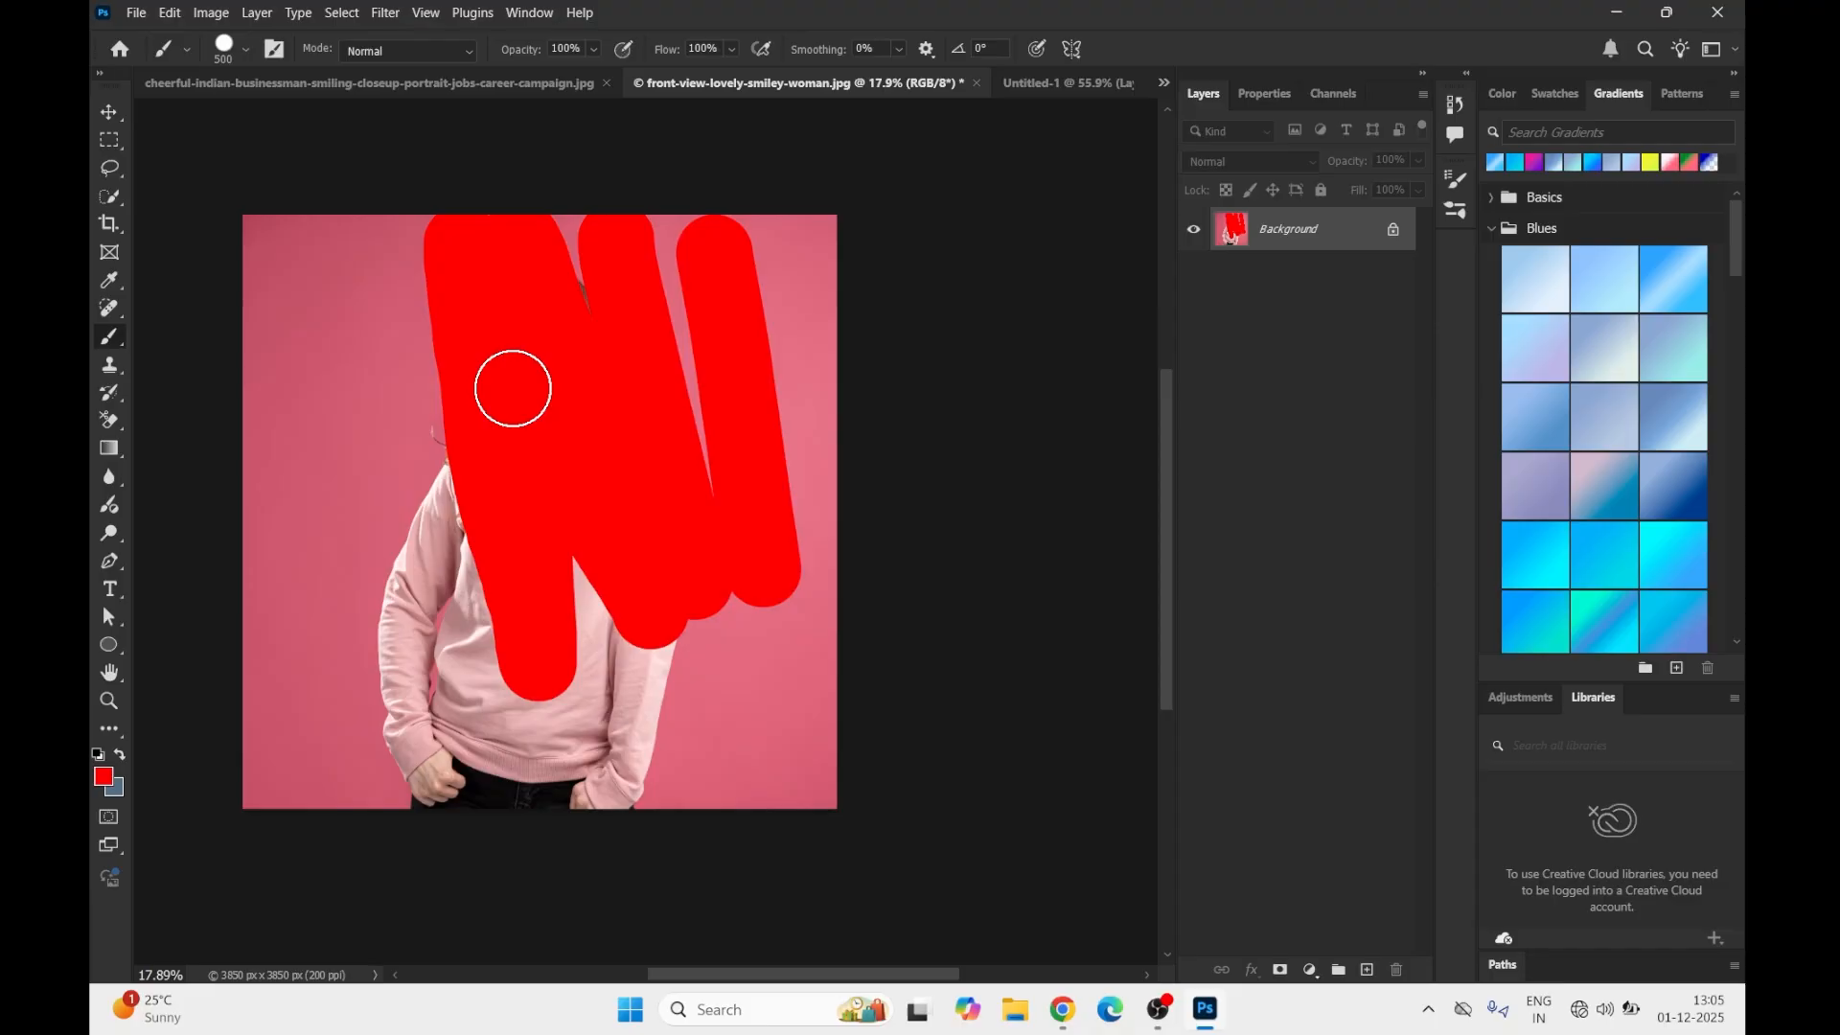
Step: In Untitled-1, reduce the brush size to 300, stamp a red dot, and paint a wavy stroke at 0% smoothing
{"action": "left_click", "coordinate": [1015, 86]}
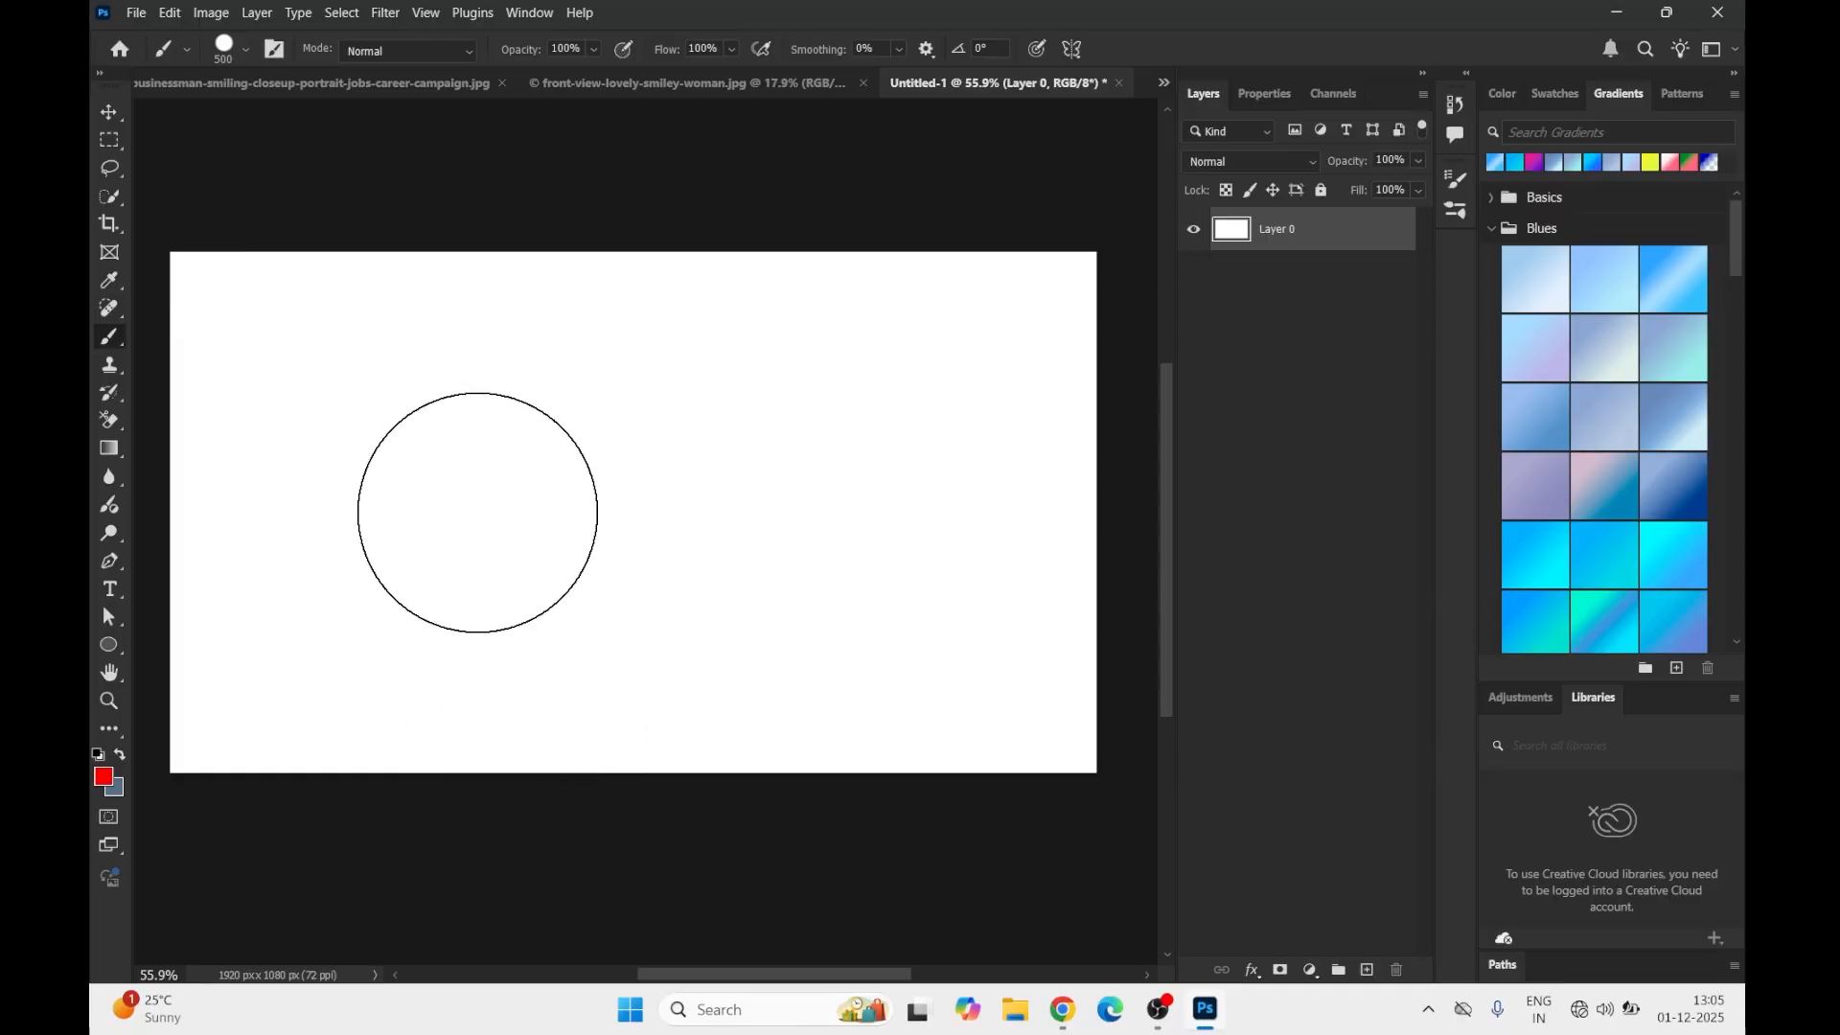
{"action": "key", "text": "bracketleft"}
{"action": "key", "text": "bracketleft"}
{"action": "left_click", "coordinate": [477, 441]}
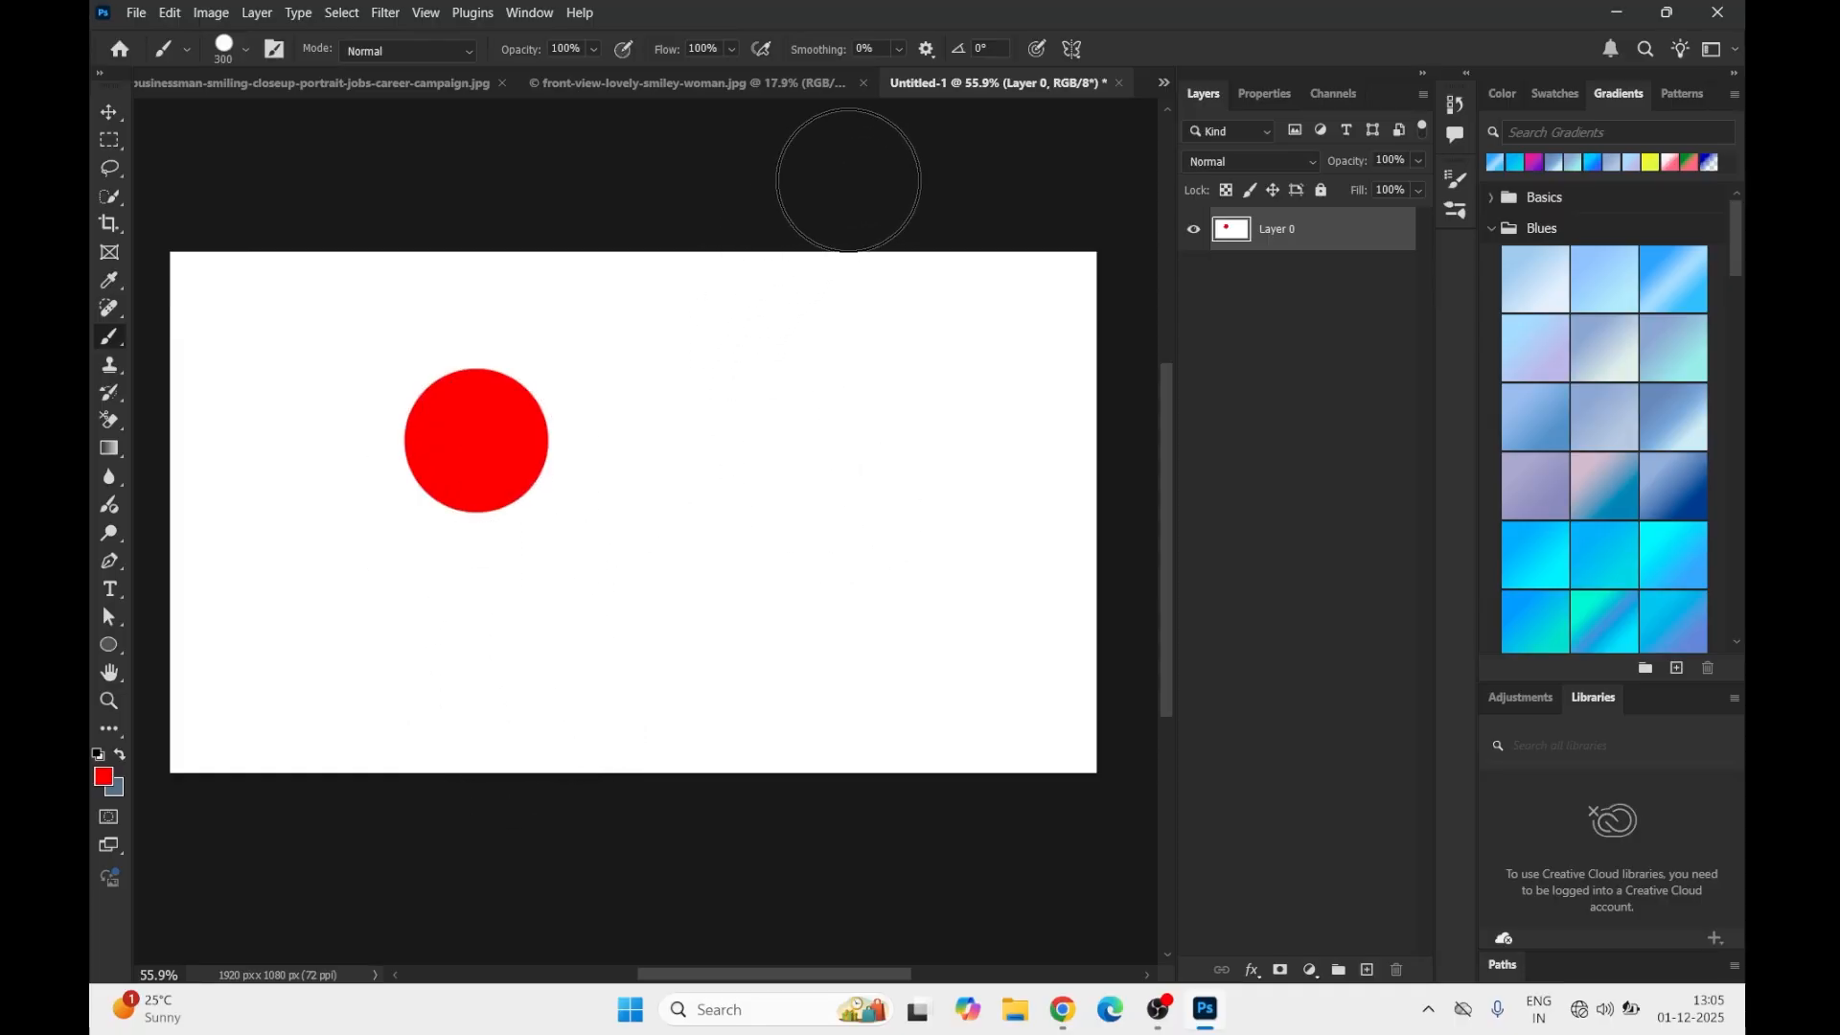
{"action": "left_click", "coordinate": [899, 49]}
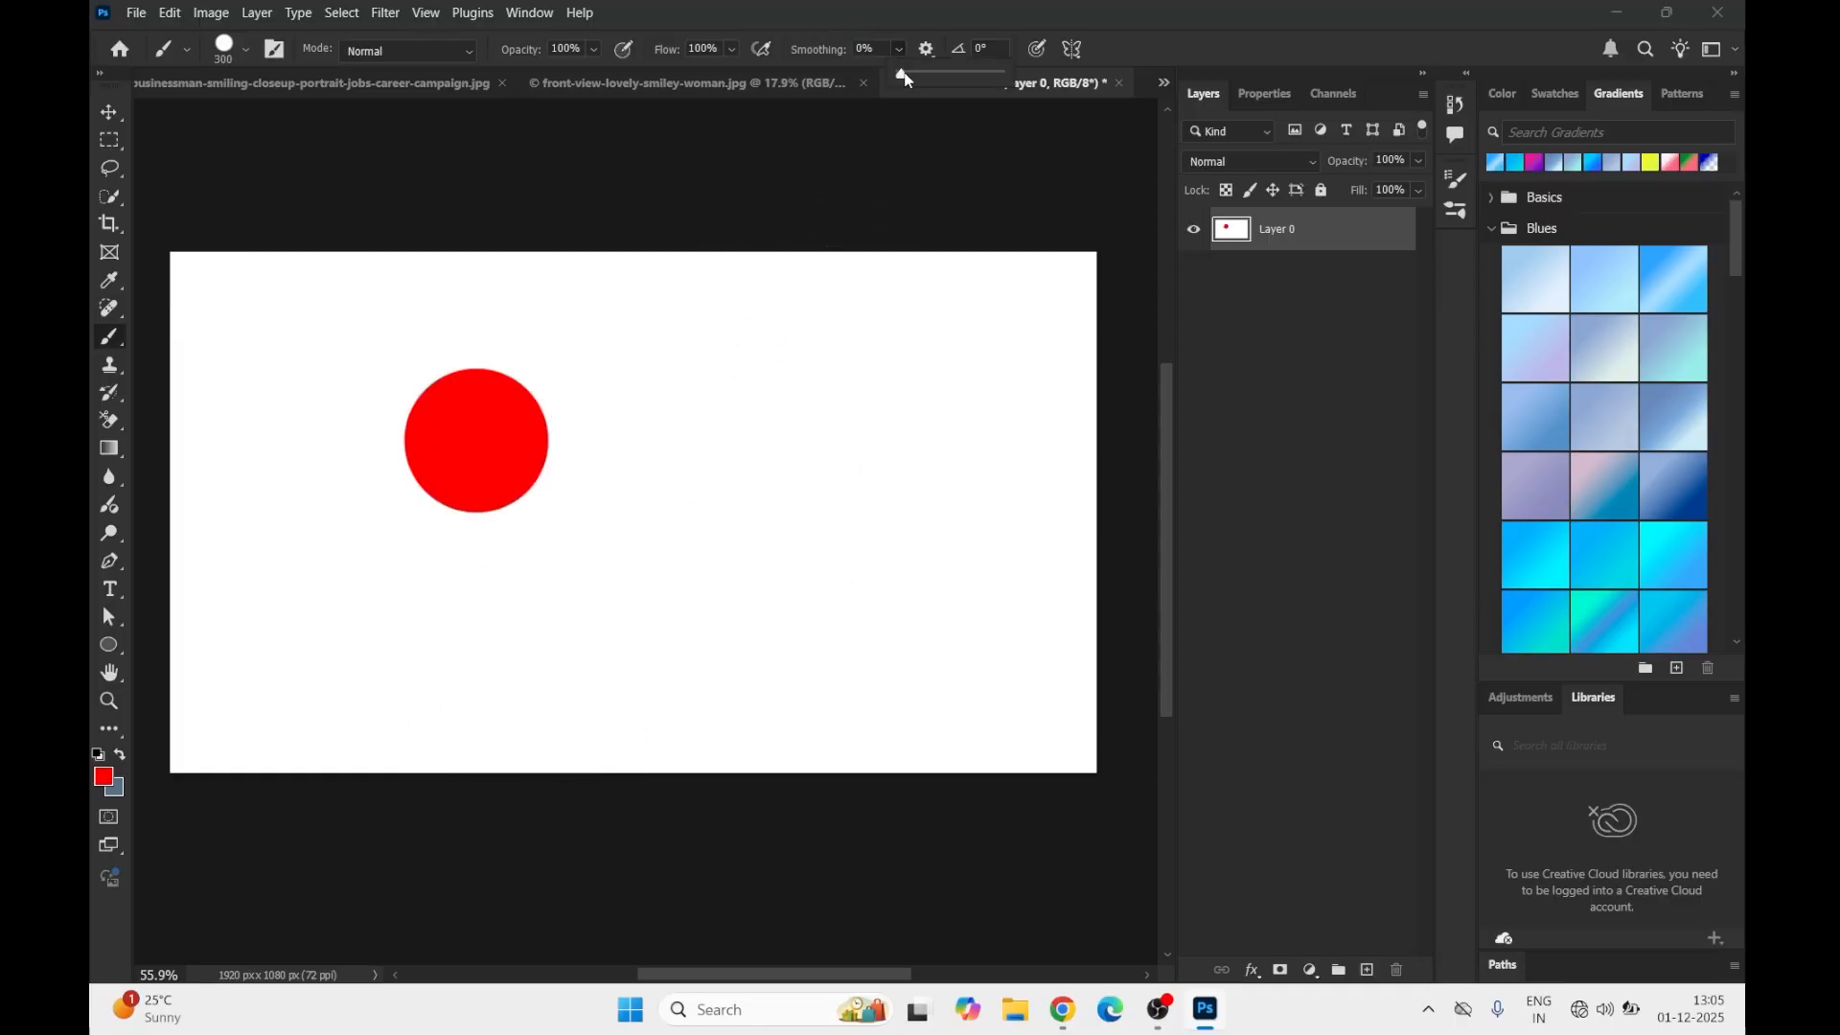
{"action": "mouse_move", "coordinate": [246, 572]}
{"action": "left_mouse_down"}
{"action": "mouse_move", "coordinate": [282, 648]}
{"action": "mouse_move", "coordinate": [479, 601]}
{"action": "mouse_move", "coordinate": [617, 476]}
{"action": "mouse_move", "coordinate": [723, 658]}
{"action": "mouse_move", "coordinate": [1050, 478]}
{"action": "mouse_move", "coordinate": [1166, 658]}
{"action": "left_mouse_up"}
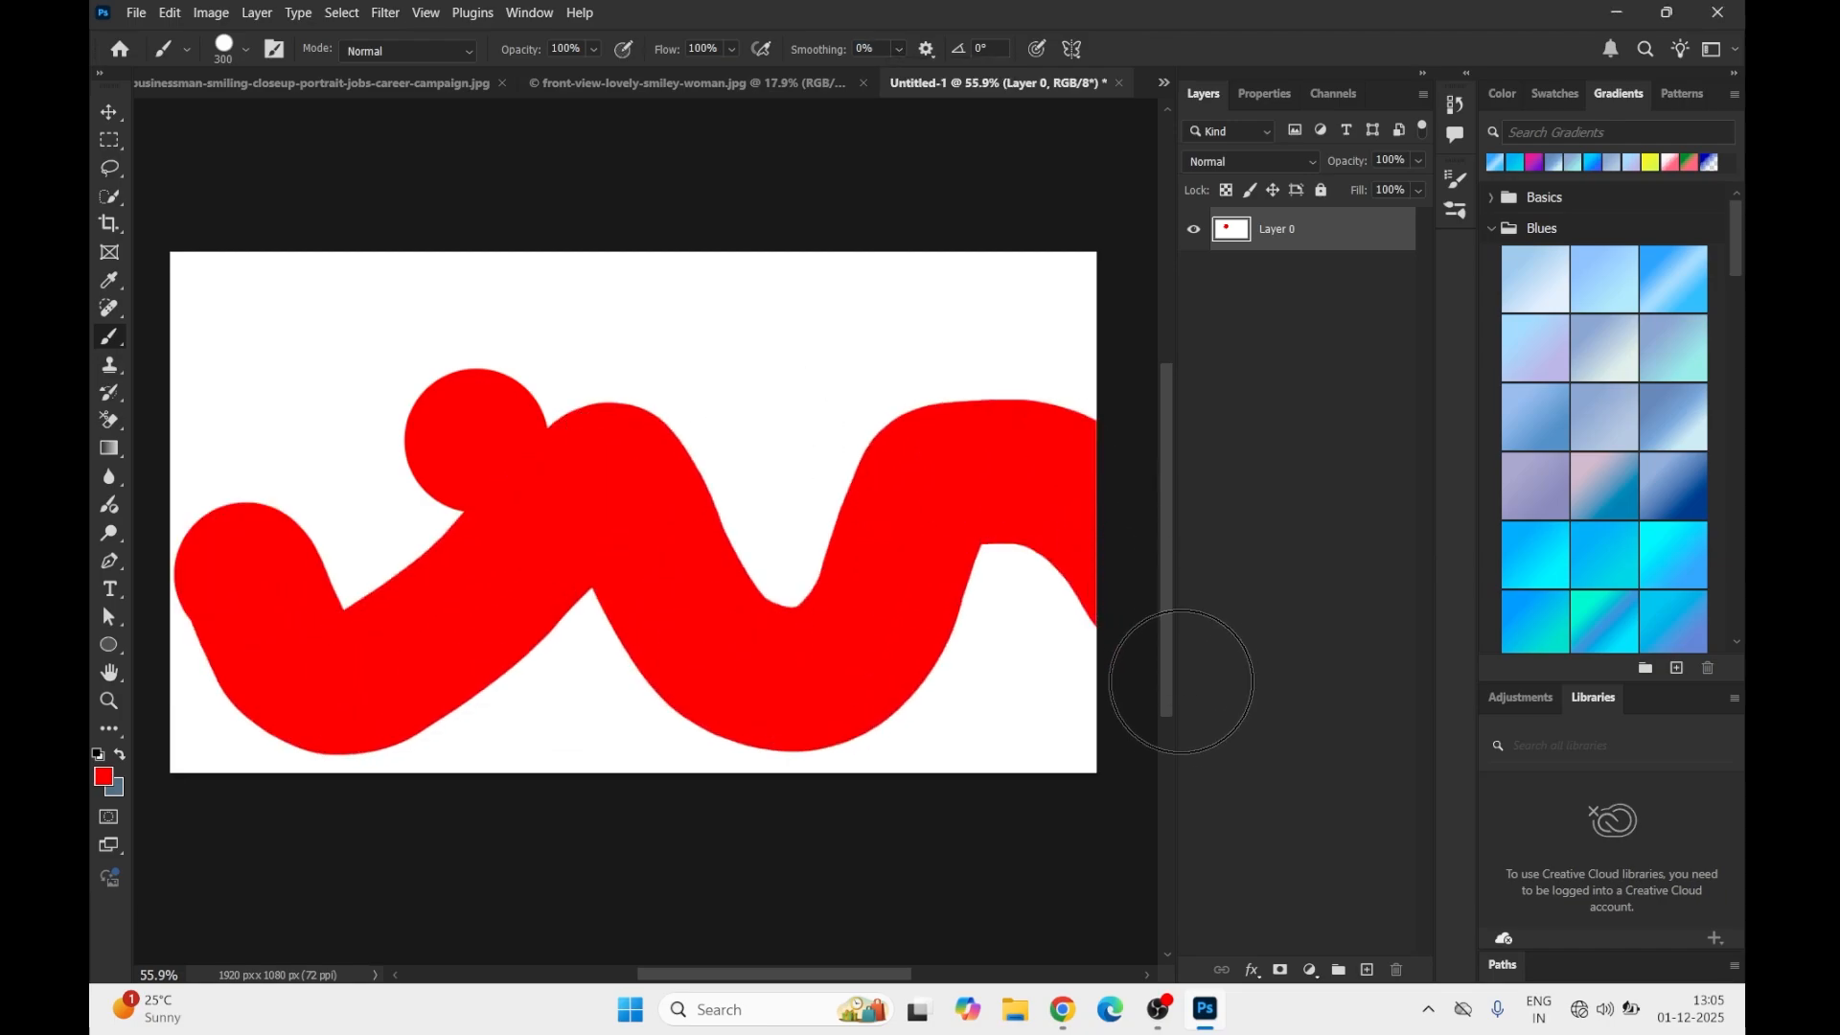
Step: Paint a wavy red stroke across the canvas's upper part at 99% smoothing and undo all the red marks
{"action": "left_click", "coordinate": [901, 48]}
{"action": "left_click_drag", "start_coordinate": [901, 74], "coordinate": [999, 75]}
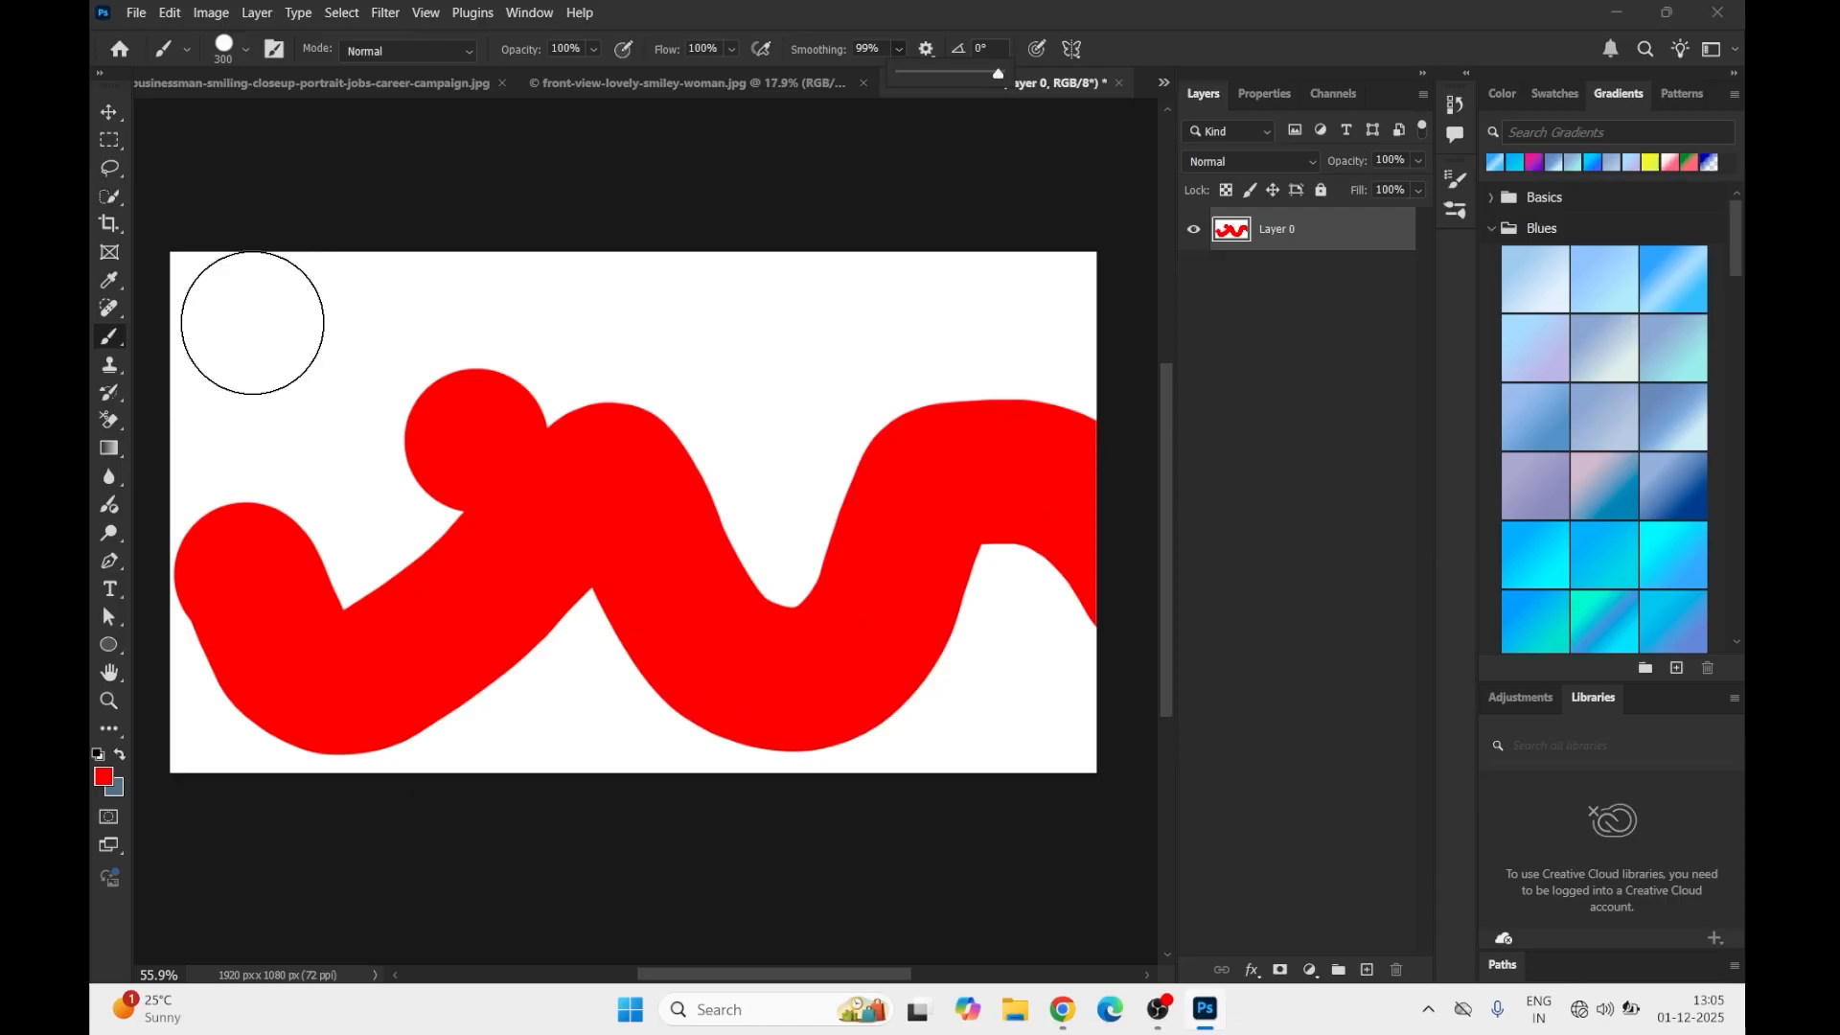
{"action": "mouse_move", "coordinate": [252, 323]}
{"action": "left_mouse_down"}
{"action": "mouse_move", "coordinate": [304, 402]}
{"action": "mouse_move", "coordinate": [460, 390]}
{"action": "mouse_move", "coordinate": [706, 303]}
{"action": "mouse_move", "coordinate": [1026, 351]}
{"action": "mouse_move", "coordinate": [1044, 376]}
{"action": "left_mouse_up"}
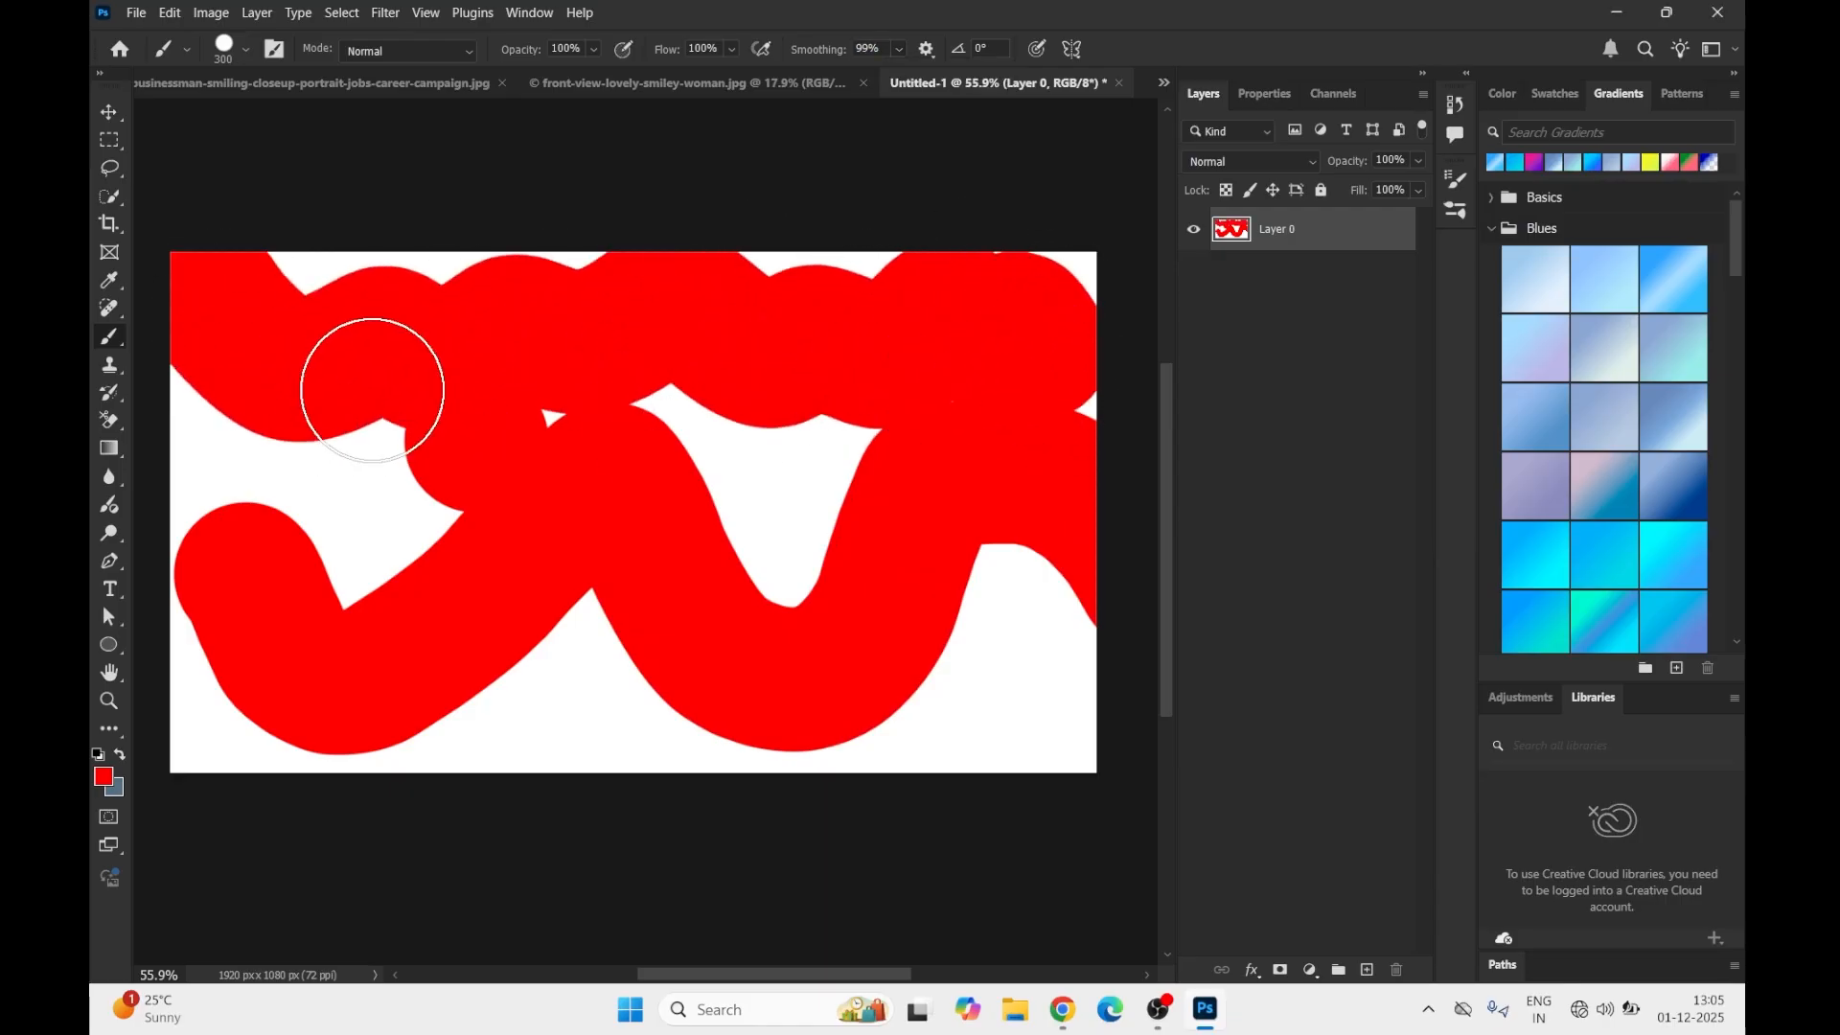
{"action": "key", "text": "ctrl+z"}
{"action": "key", "text": "ctrl+z"}
{"action": "key", "text": "ctrl+z"}
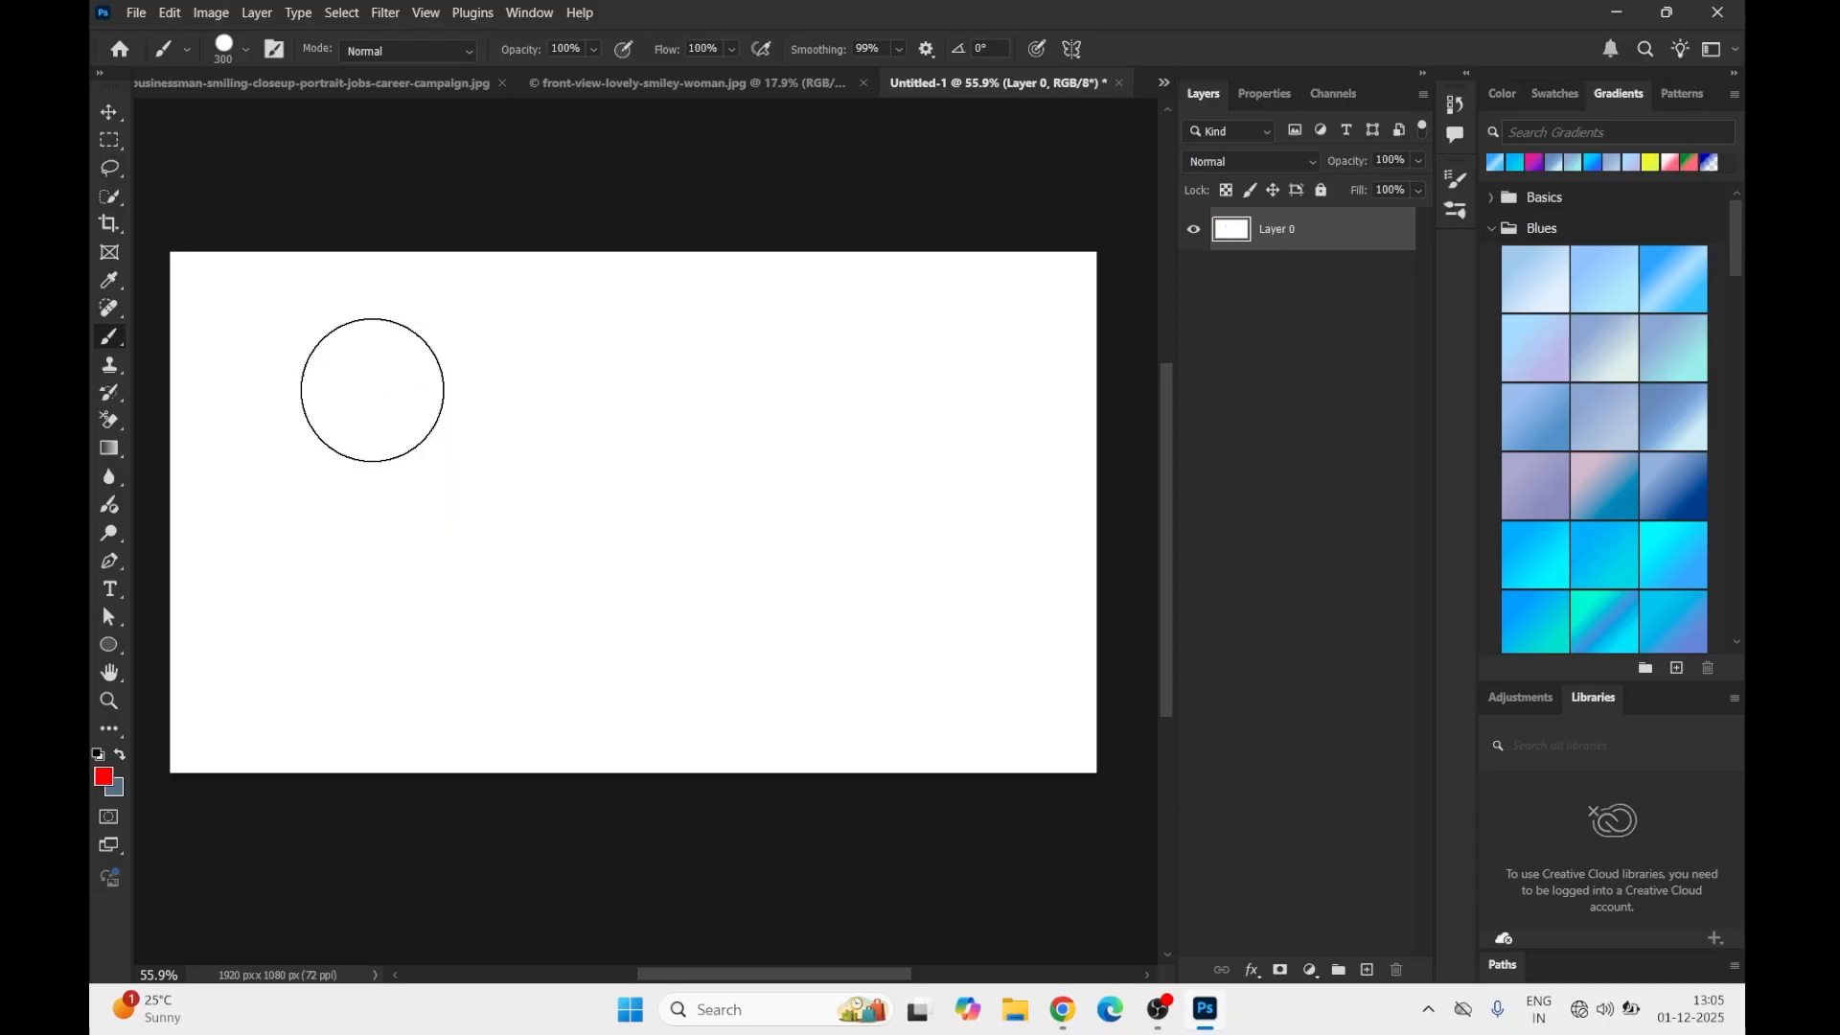
Step: Reduce the brush size to 45 and paint a wavy red stroke across the canvas's upper part at 99% smoothing
{"action": "key", "text": "bracketleft"}
{"action": "key", "text": "bracketleft"}
{"action": "key", "text": "bracketleft"}
{"action": "key", "text": "bracketleft"}
{"action": "key", "text": "bracketleft"}
{"action": "key", "text": "bracketleft"}
{"action": "key", "text": "bracketleft"}
{"action": "key", "text": "bracketleft"}
{"action": "key", "text": "bracketleft"}
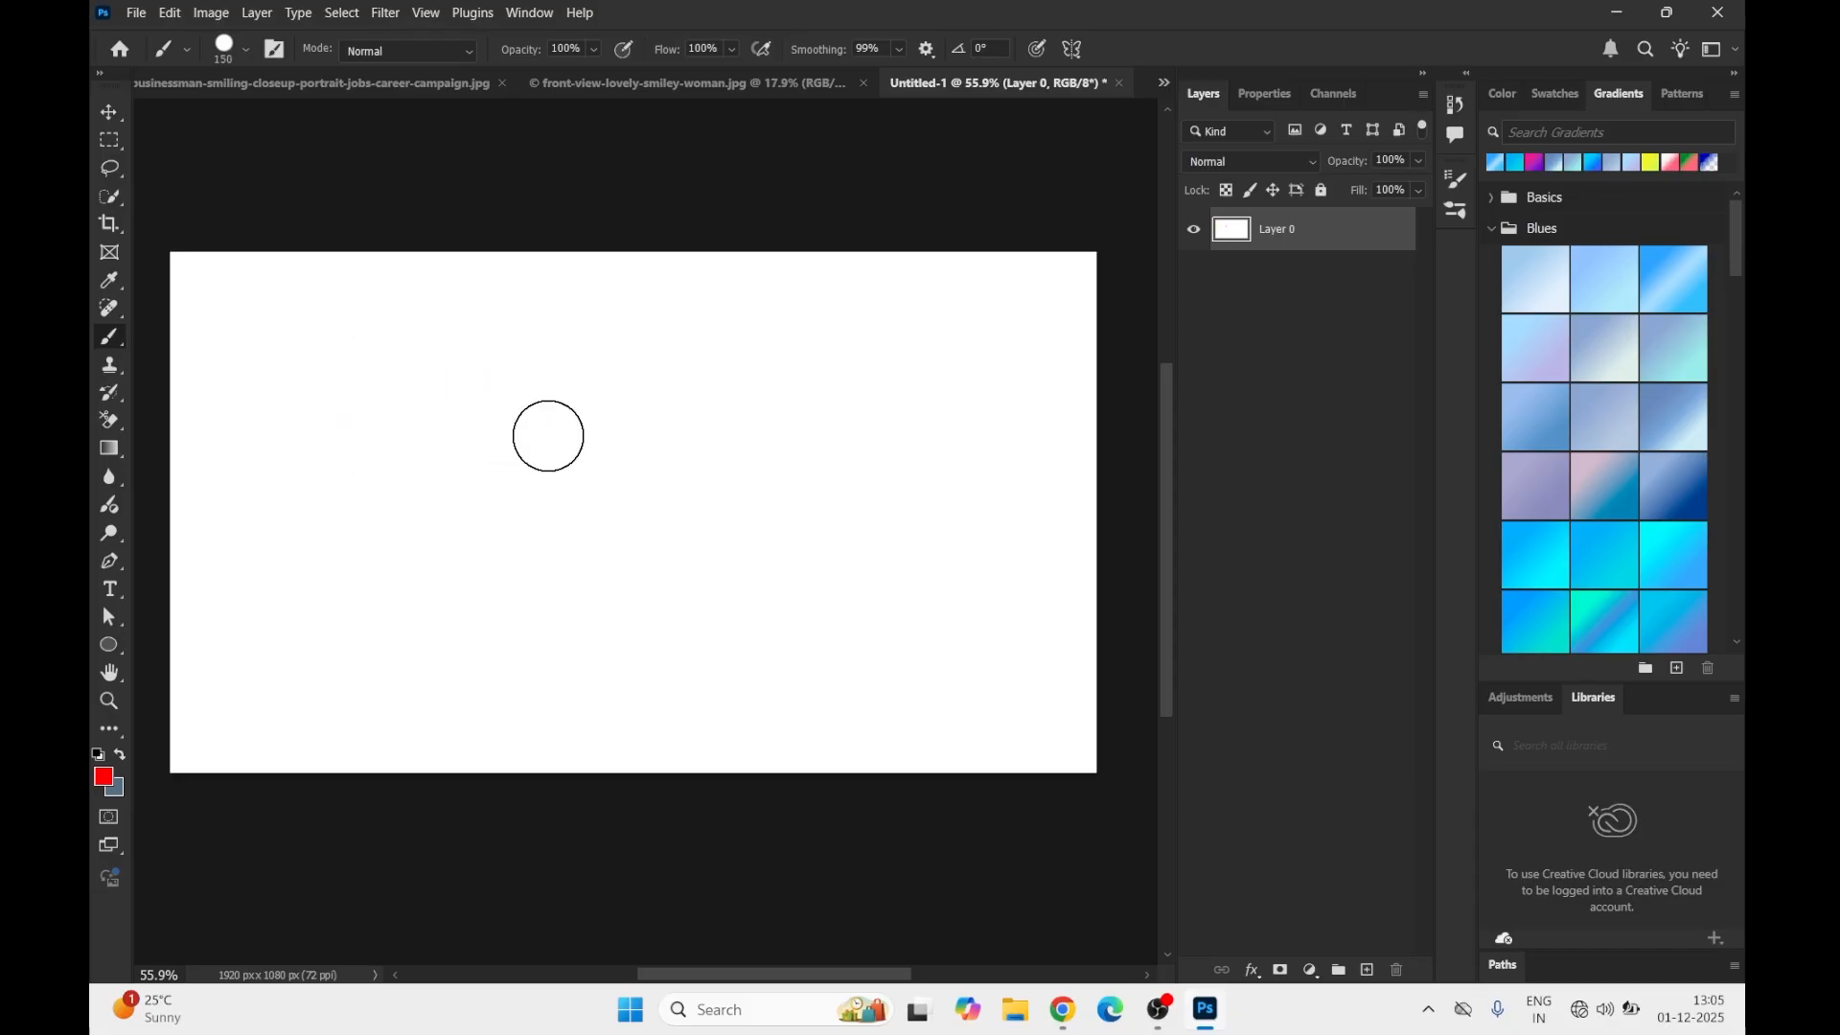
{"action": "key", "text": "bracketleft"}
{"action": "mouse_move", "coordinate": [193, 316]}
{"action": "left_mouse_down"}
{"action": "mouse_move", "coordinate": [252, 478]}
{"action": "mouse_move", "coordinate": [398, 296]}
{"action": "mouse_move", "coordinate": [507, 407]}
{"action": "mouse_move", "coordinate": [655, 353]}
{"action": "mouse_move", "coordinate": [685, 256]}
{"action": "mouse_move", "coordinate": [846, 511]}
{"action": "mouse_move", "coordinate": [884, 229]}
{"action": "mouse_move", "coordinate": [989, 440]}
{"action": "mouse_move", "coordinate": [1075, 474]}
{"action": "mouse_move", "coordinate": [1076, 279]}
{"action": "mouse_move", "coordinate": [1166, 506]}
{"action": "left_mouse_up"}
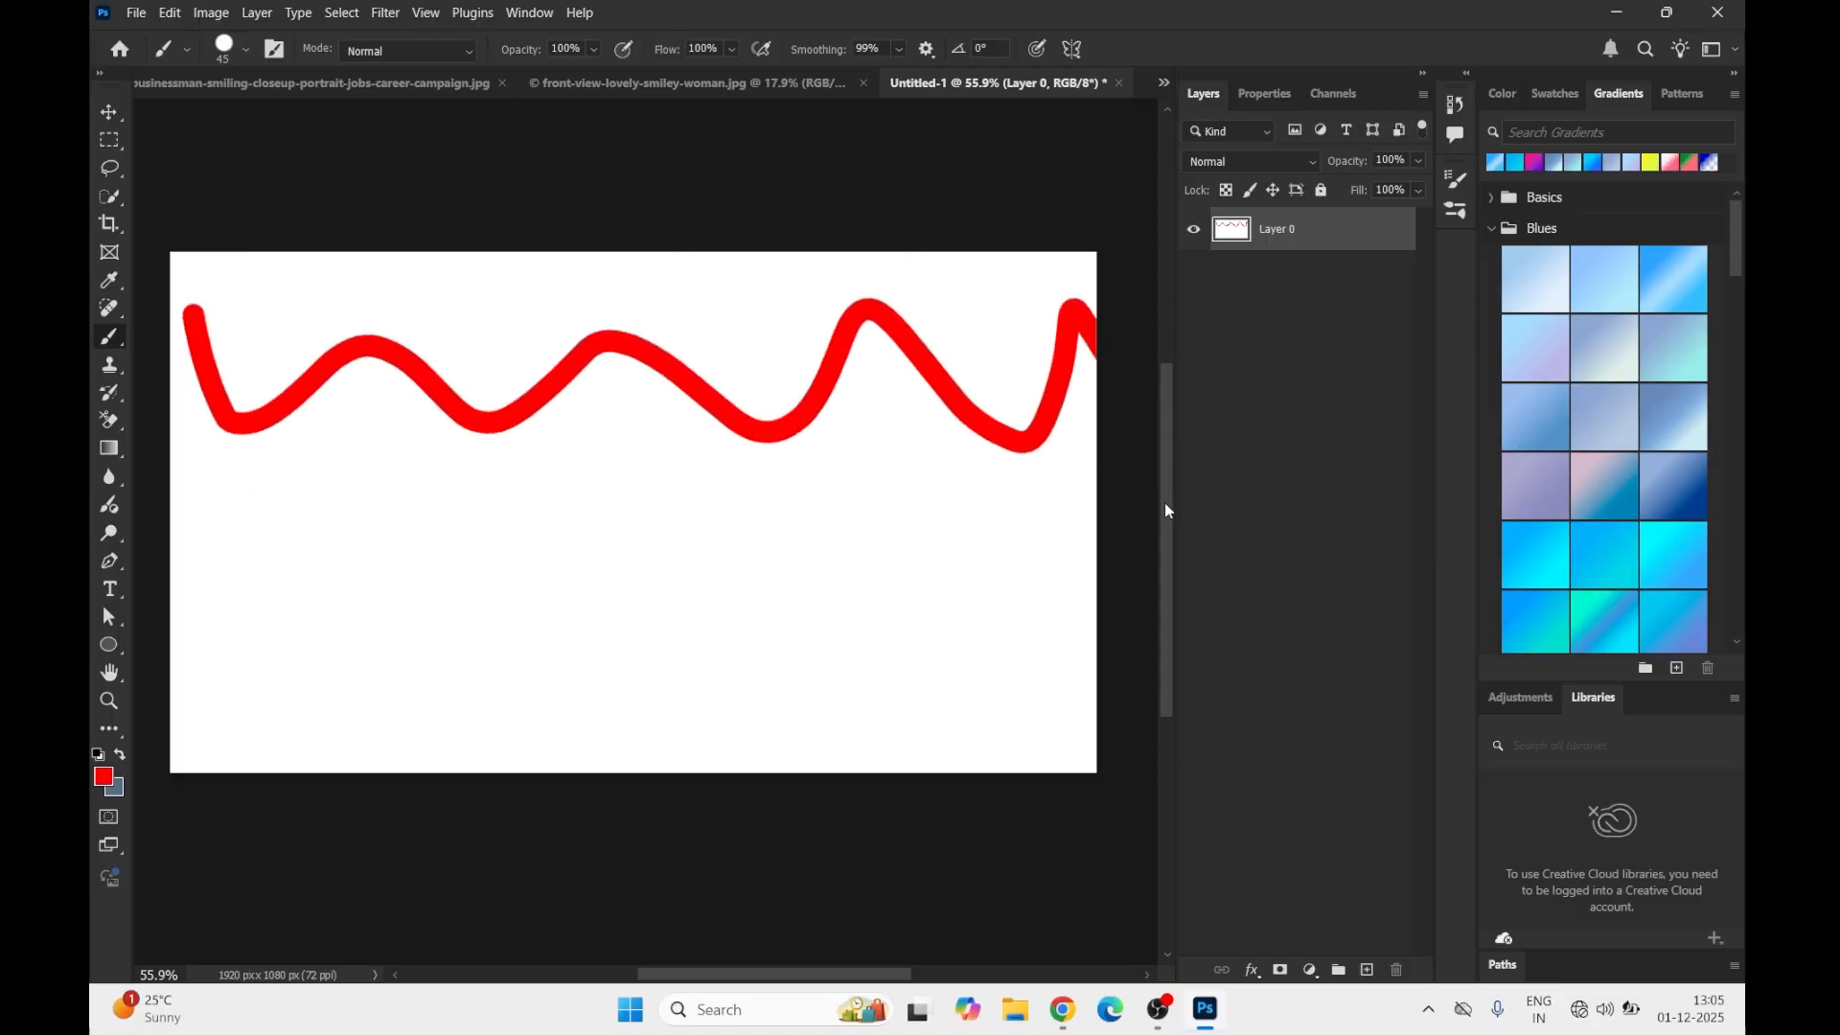
Step: Set the brush smoothing to 0% and paint red zigzag strokes below and over the wavy one
{"action": "left_click", "coordinate": [900, 49]}
{"action": "mouse_move", "coordinate": [188, 506]}
{"action": "left_mouse_down"}
{"action": "mouse_move", "coordinate": [244, 653]}
{"action": "mouse_move", "coordinate": [469, 488]}
{"action": "mouse_move", "coordinate": [669, 713]}
{"action": "mouse_move", "coordinate": [749, 502]}
{"action": "mouse_move", "coordinate": [882, 603]}
{"action": "mouse_move", "coordinate": [899, 452]}
{"action": "mouse_move", "coordinate": [1001, 603]}
{"action": "mouse_move", "coordinate": [1054, 532]}
{"action": "mouse_move", "coordinate": [1140, 514]}
{"action": "left_mouse_up"}
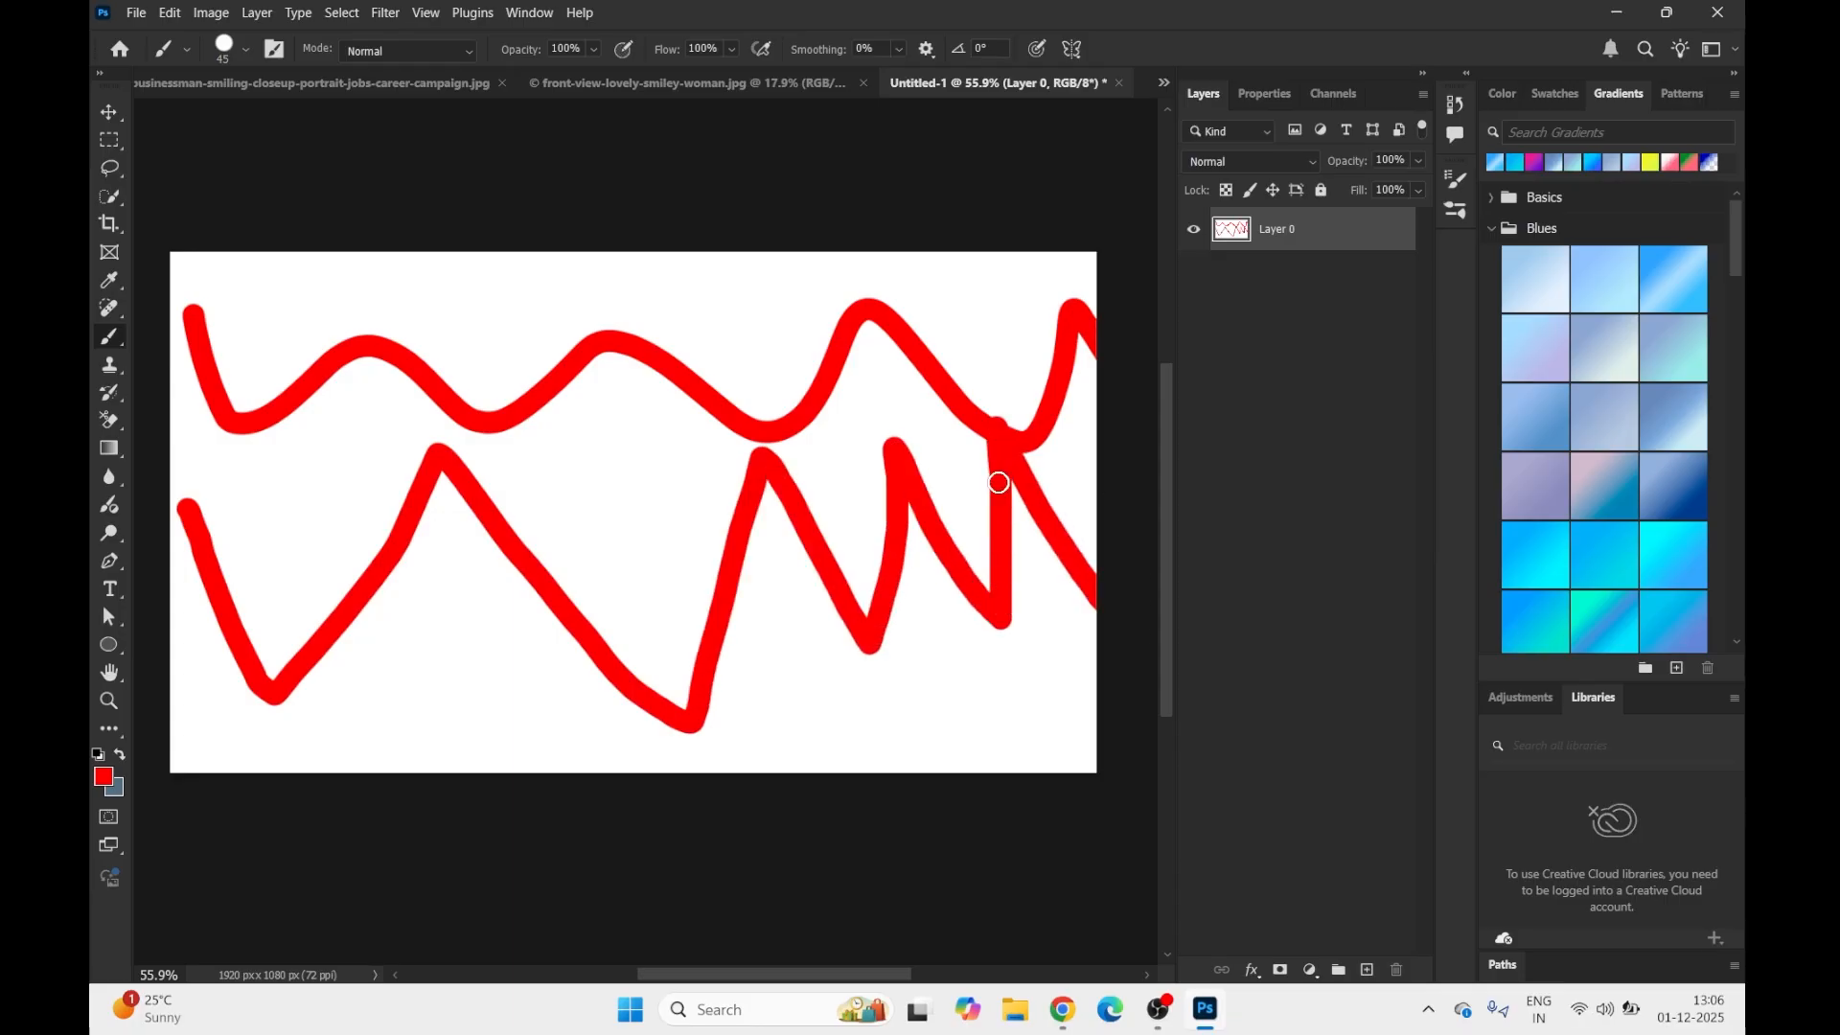
{"action": "mouse_move", "coordinate": [289, 469]}
{"action": "left_mouse_down"}
{"action": "mouse_move", "coordinate": [328, 526]}
{"action": "mouse_move", "coordinate": [393, 335]}
{"action": "mouse_move", "coordinate": [572, 429]}
{"action": "mouse_move", "coordinate": [634, 410]}
{"action": "mouse_move", "coordinate": [838, 495]}
{"action": "mouse_move", "coordinate": [944, 502]}
{"action": "mouse_move", "coordinate": [990, 445]}
{"action": "mouse_move", "coordinate": [978, 300]}
{"action": "mouse_move", "coordinate": [1107, 266]}
{"action": "left_mouse_up"}
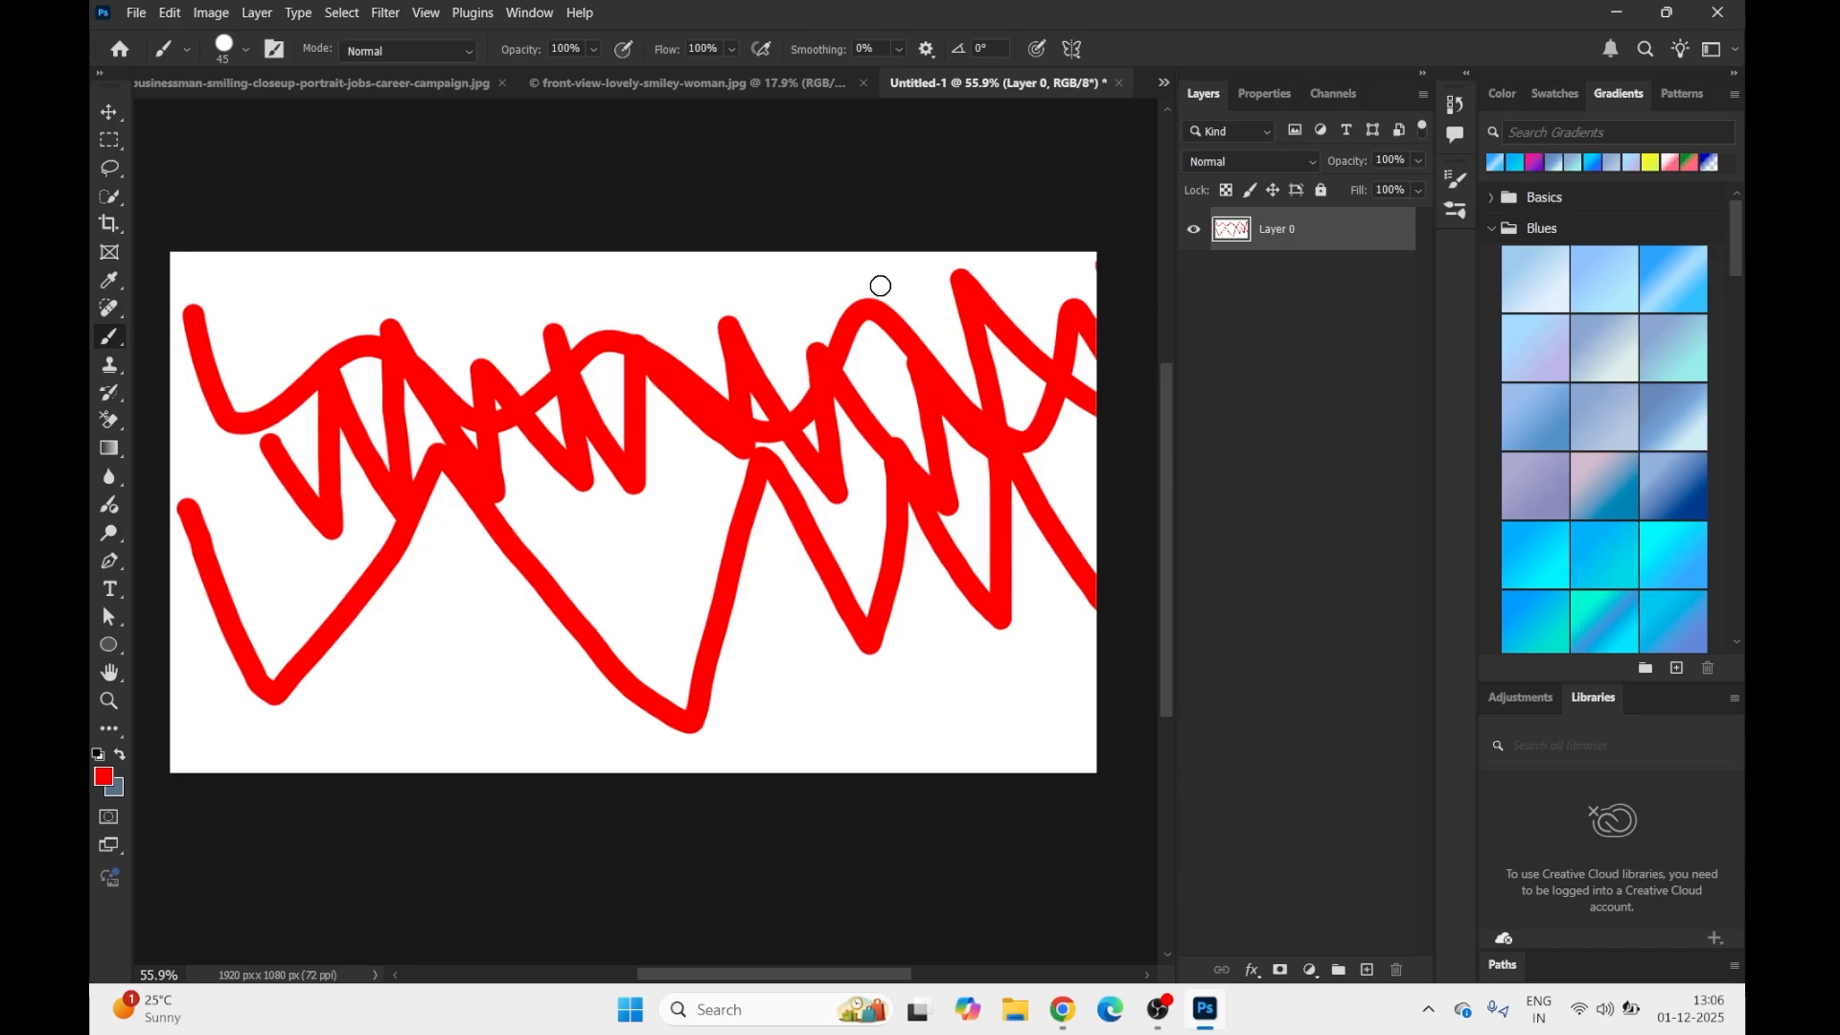
{"action": "mouse_move", "coordinate": [880, 286]}
{"action": "left_mouse_down"}
{"action": "mouse_move", "coordinate": [513, 703]}
{"action": "mouse_move", "coordinate": [259, 726]}
{"action": "mouse_move", "coordinate": [378, 560]}
{"action": "left_mouse_up"}
Step: Undo all the wavy and zigzag strokes on the canvas
{"action": "key", "text": "ctrl+z"}
{"action": "key", "text": "ctrl+z"}
{"action": "key", "text": "ctrl+z"}
{"action": "key", "text": "ctrl+z"}
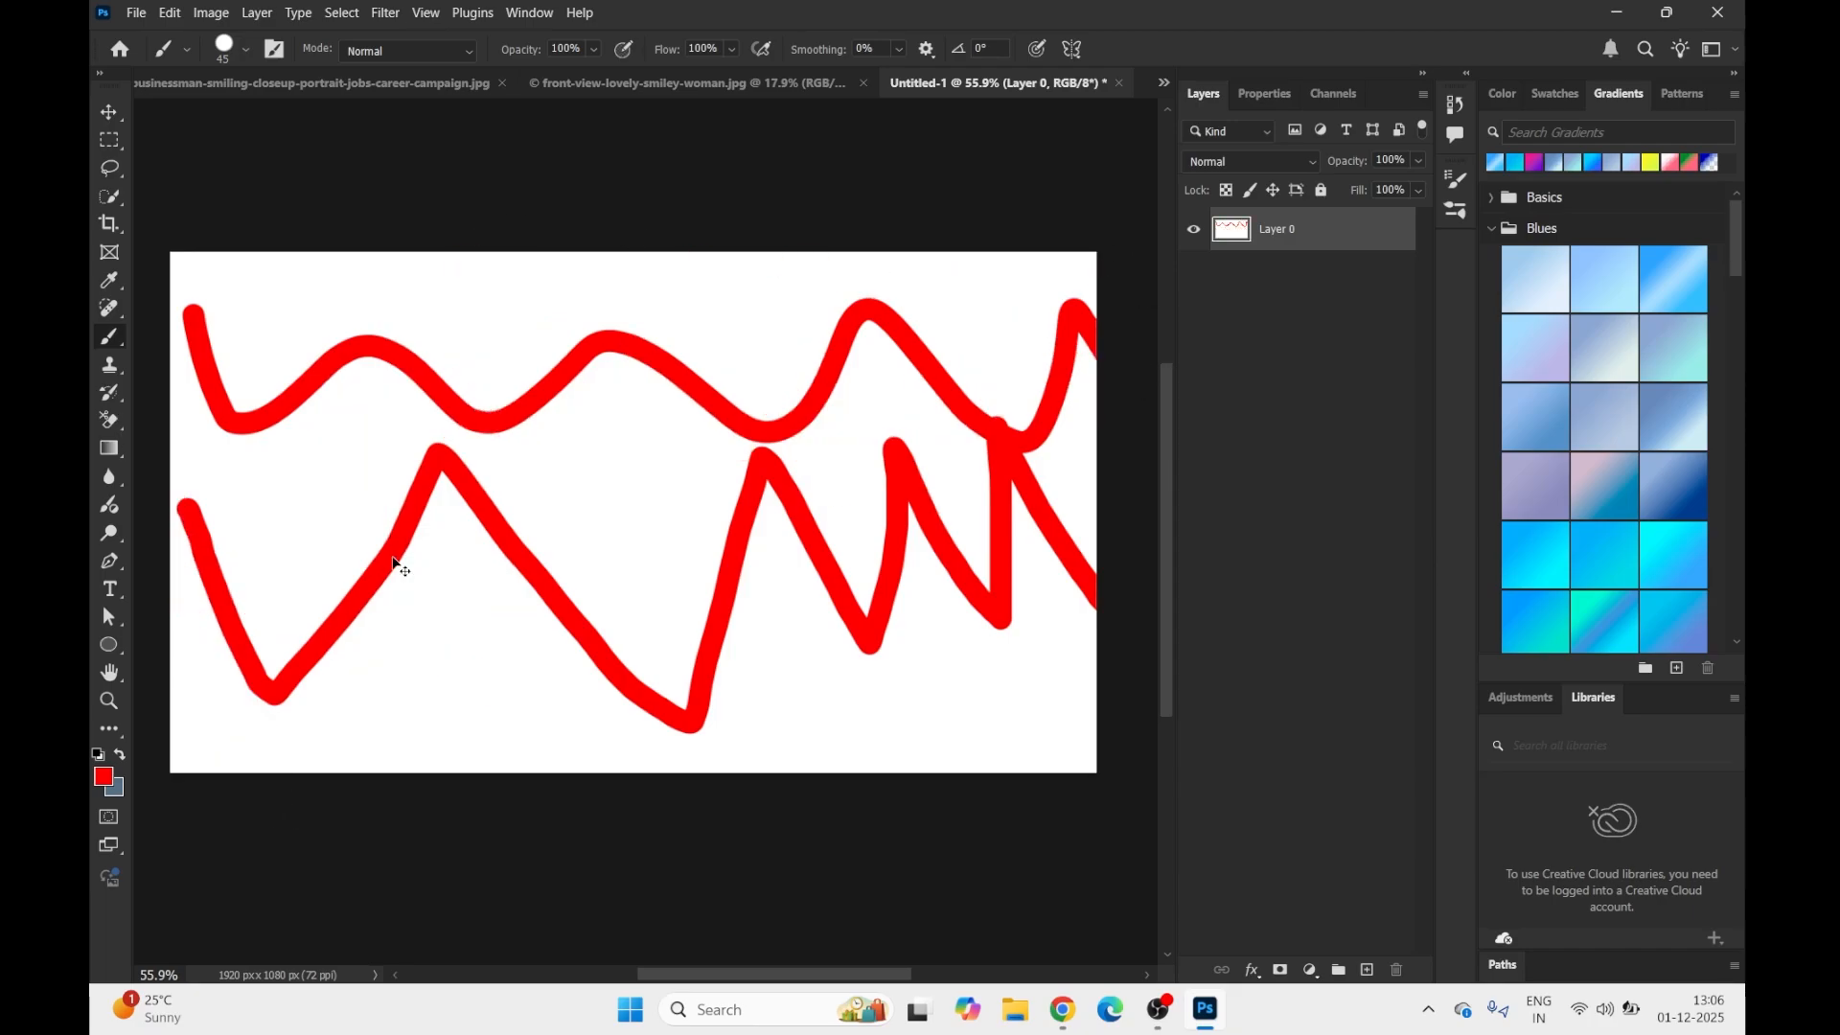
Step: Set the brush smoothing to 100%, paint a looping freehand red stroke over the canvas, and undo it
{"action": "left_click", "coordinate": [901, 52]}
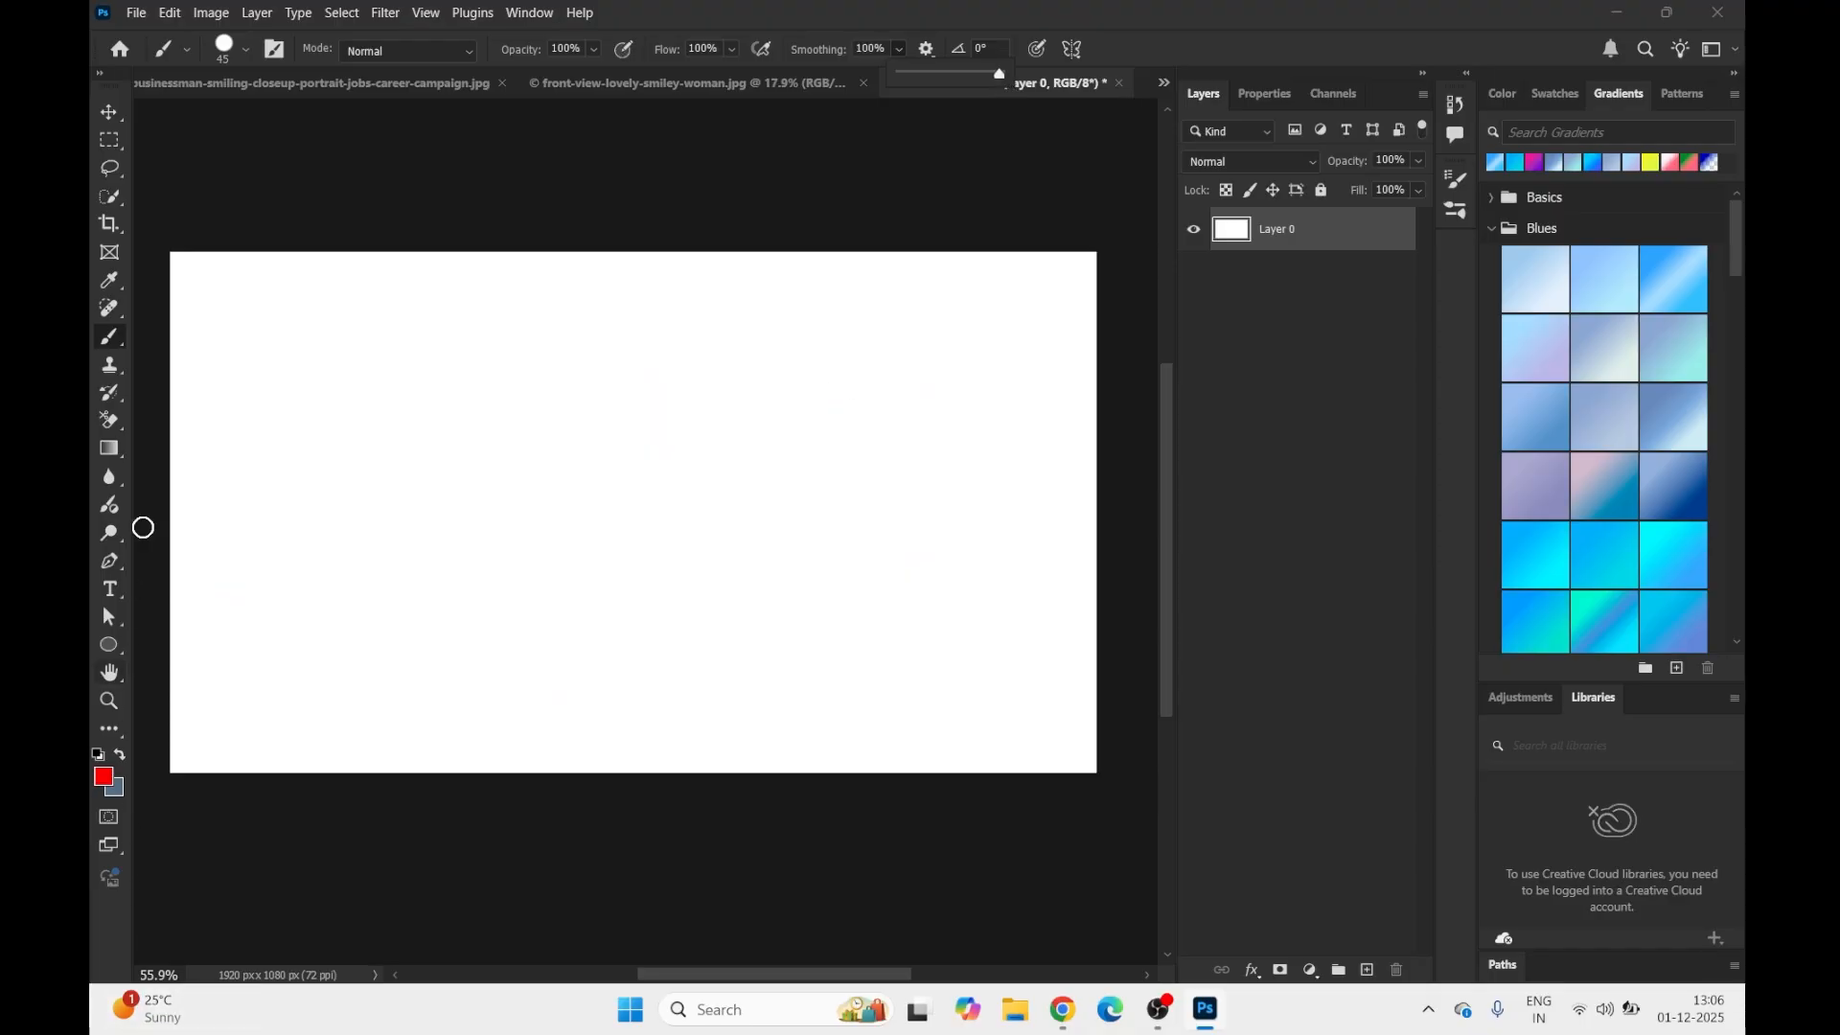
{"action": "mouse_move", "coordinate": [192, 321]}
{"action": "left_mouse_down"}
{"action": "mouse_move", "coordinate": [287, 547]}
{"action": "mouse_move", "coordinate": [337, 298]}
{"action": "mouse_move", "coordinate": [478, 550]}
{"action": "mouse_move", "coordinate": [594, 551]}
{"action": "mouse_move", "coordinate": [669, 305]}
{"action": "mouse_move", "coordinate": [667, 4]}
{"action": "mouse_move", "coordinate": [647, 55]}
{"action": "mouse_move", "coordinate": [863, 662]}
{"action": "mouse_move", "coordinate": [995, 416]}
{"action": "mouse_move", "coordinate": [920, 889]}
{"action": "mouse_move", "coordinate": [1134, 802]}
{"action": "mouse_move", "coordinate": [962, 513]}
{"action": "mouse_move", "coordinate": [1155, 441]}
{"action": "mouse_move", "coordinate": [780, 653]}
{"action": "mouse_move", "coordinate": [240, 687]}
{"action": "mouse_move", "coordinate": [239, 212]}
{"action": "mouse_move", "coordinate": [714, 235]}
{"action": "mouse_move", "coordinate": [854, 418]}
{"action": "mouse_move", "coordinate": [793, 777]}
{"action": "mouse_move", "coordinate": [623, 451]}
{"action": "mouse_move", "coordinate": [759, 498]}
{"action": "mouse_move", "coordinate": [151, 885]}
{"action": "mouse_move", "coordinate": [157, 621]}
{"action": "mouse_move", "coordinate": [133, 449]}
{"action": "mouse_move", "coordinate": [93, 539]}
{"action": "mouse_move", "coordinate": [827, 433]}
{"action": "left_mouse_up"}
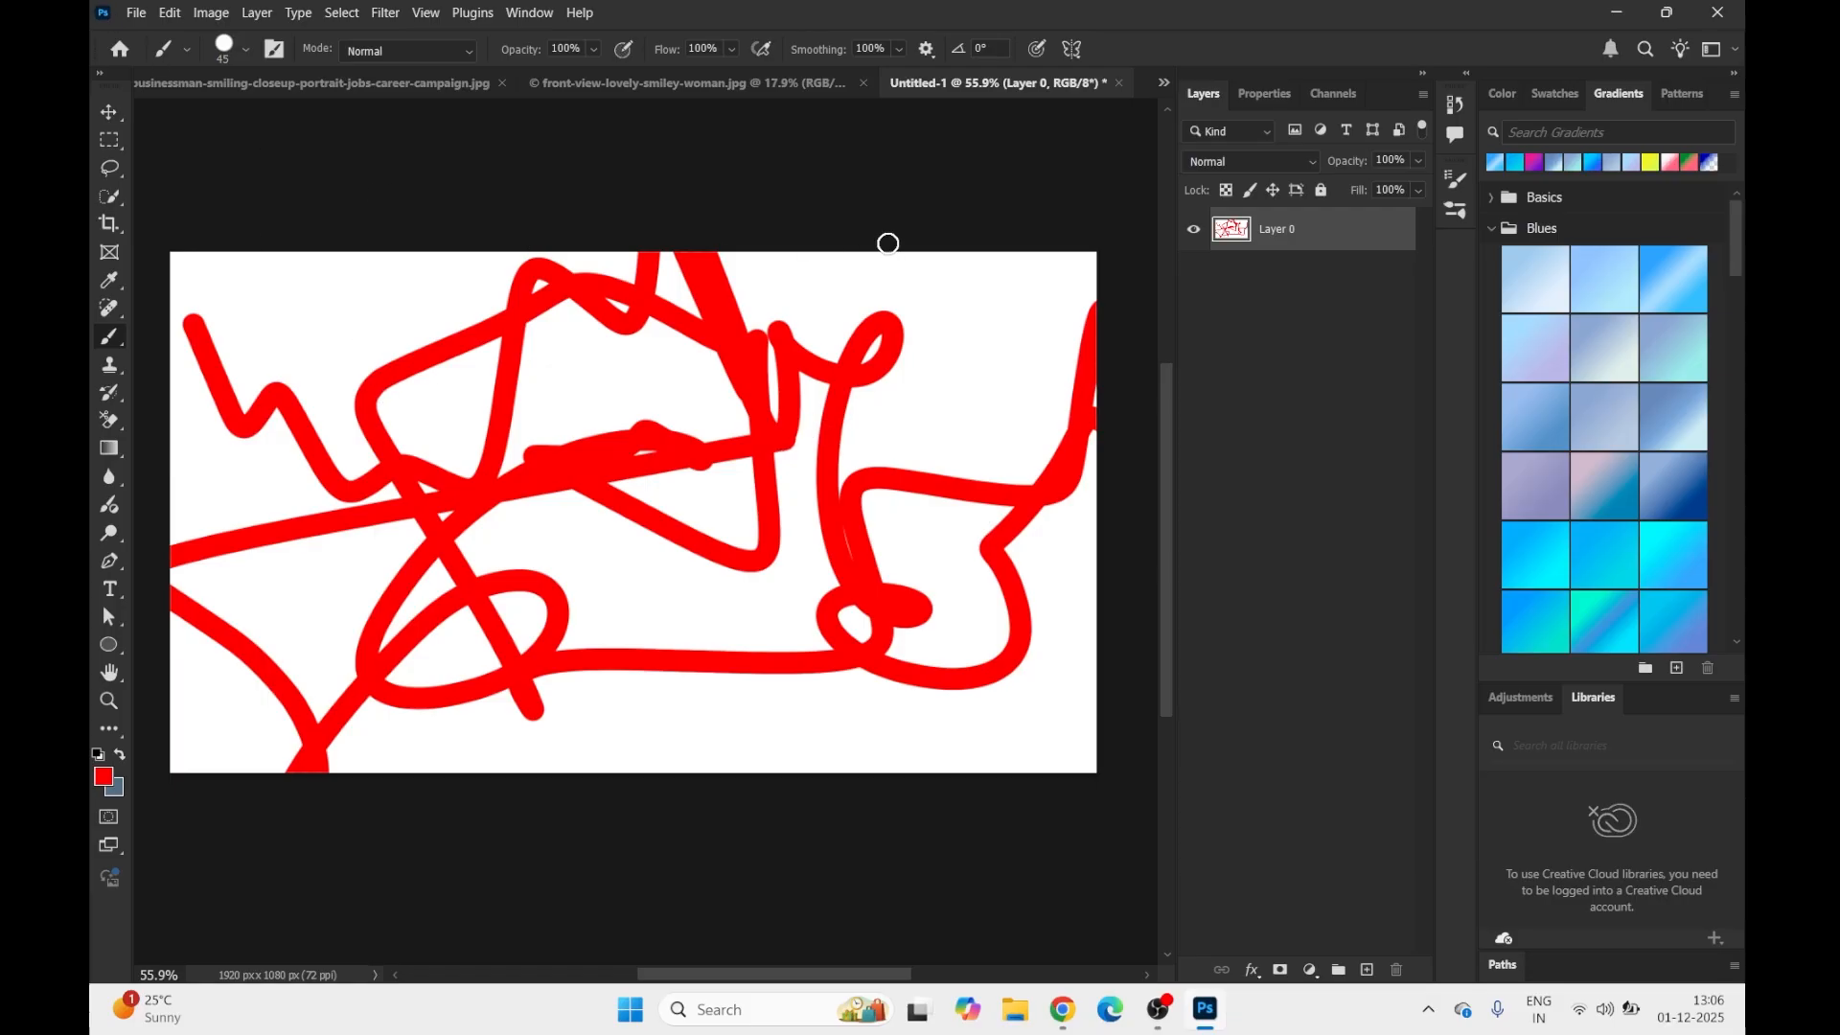
{"action": "key", "text": "ctrl+z"}
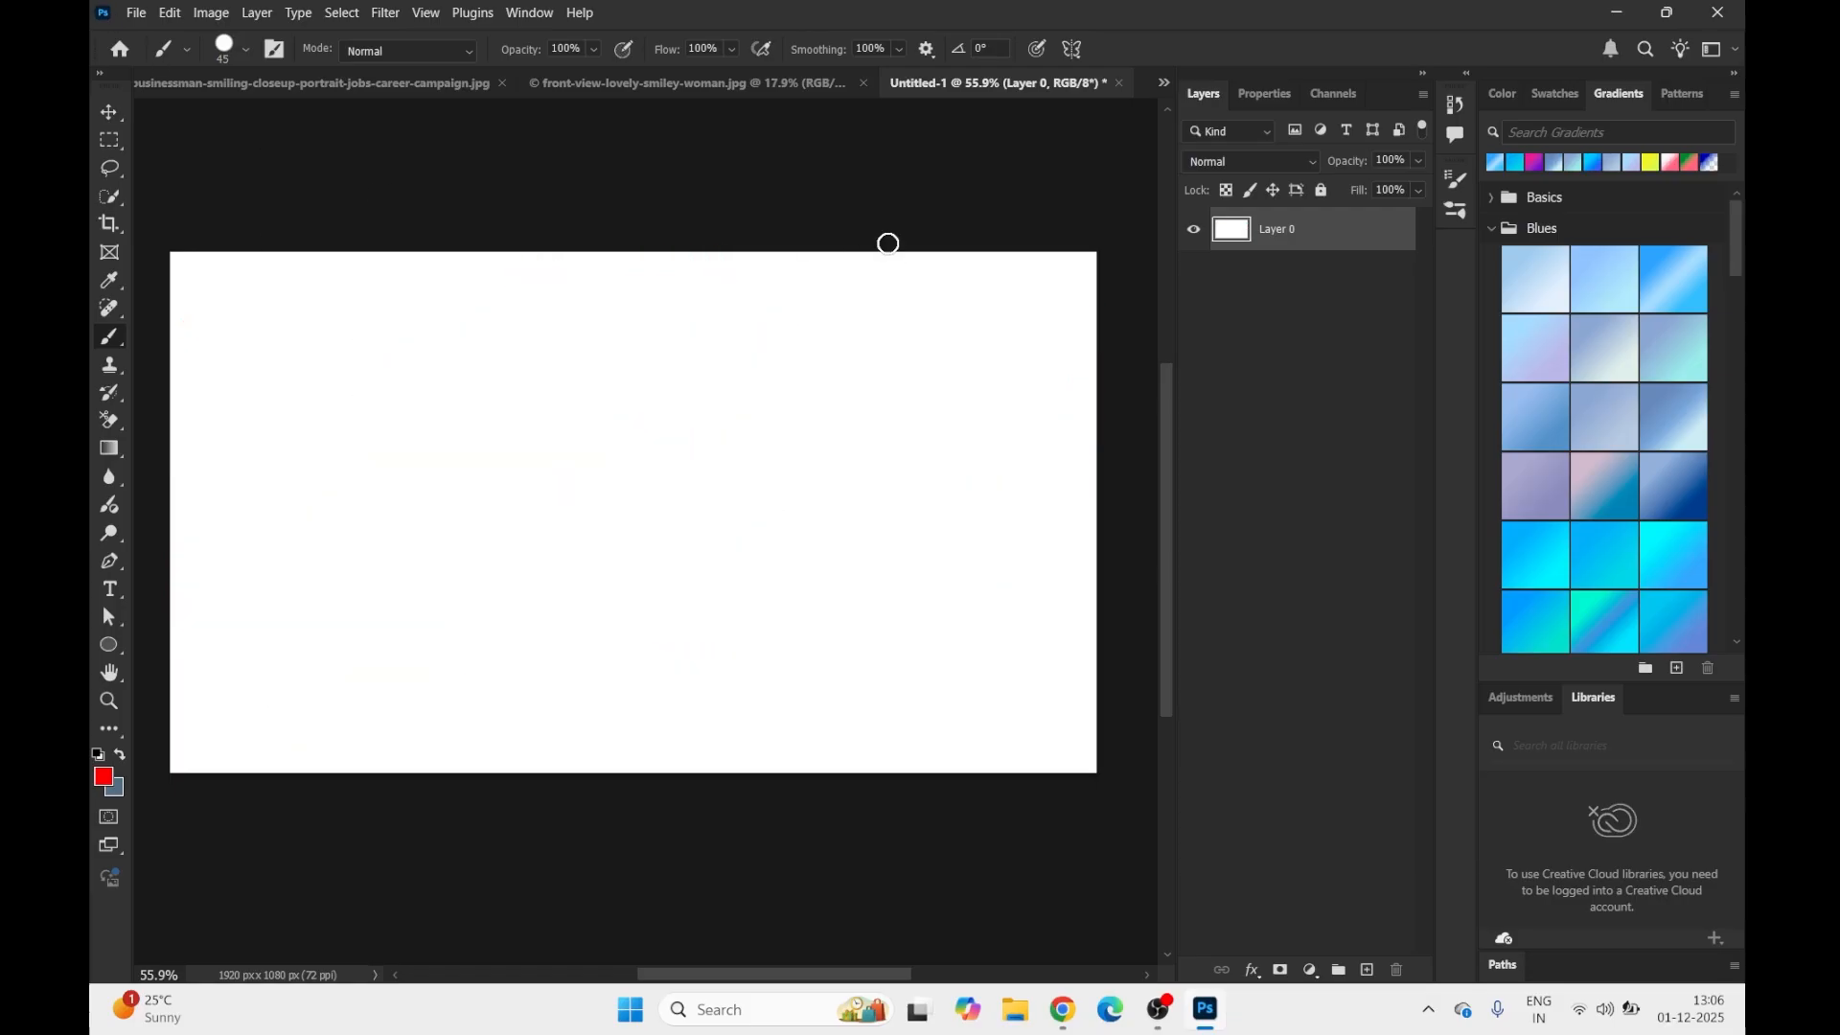
Step: Switch to the front-view-lovely-smiley-woman.jpg document and revert it to its saved state
{"action": "left_click", "coordinate": [901, 50]}
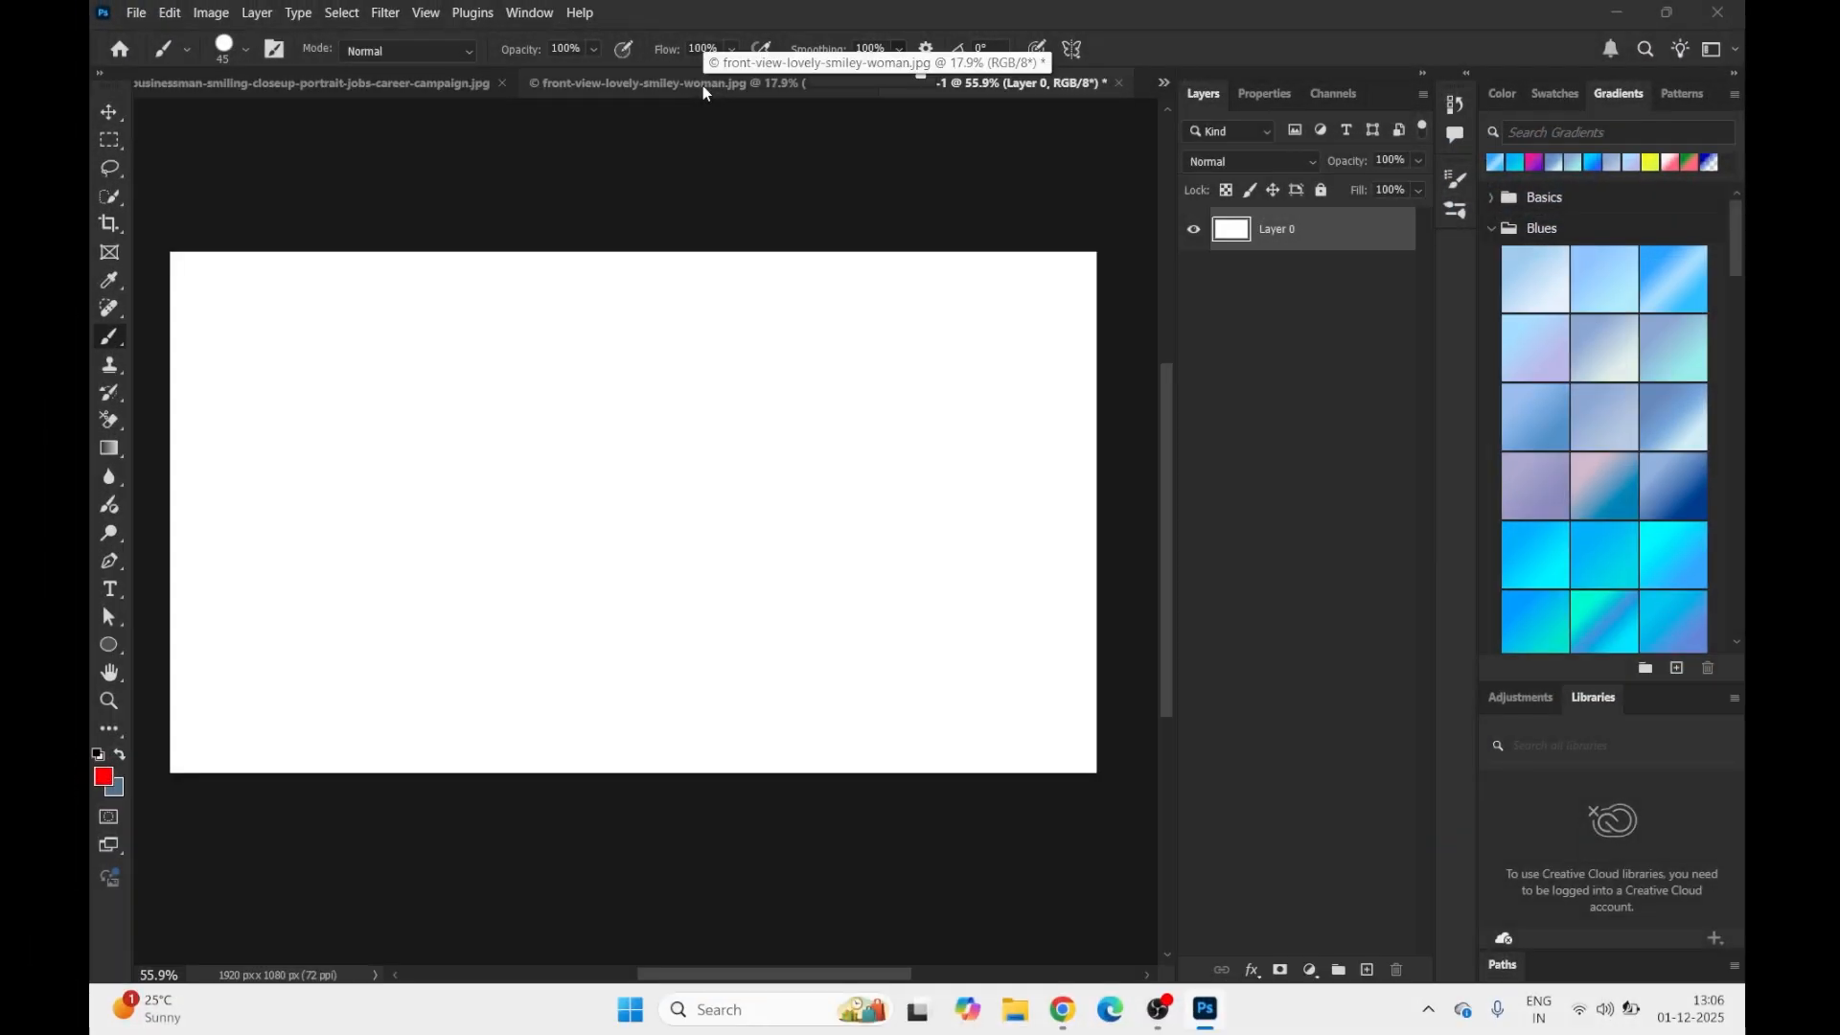
{"action": "left_click", "coordinate": [704, 84]}
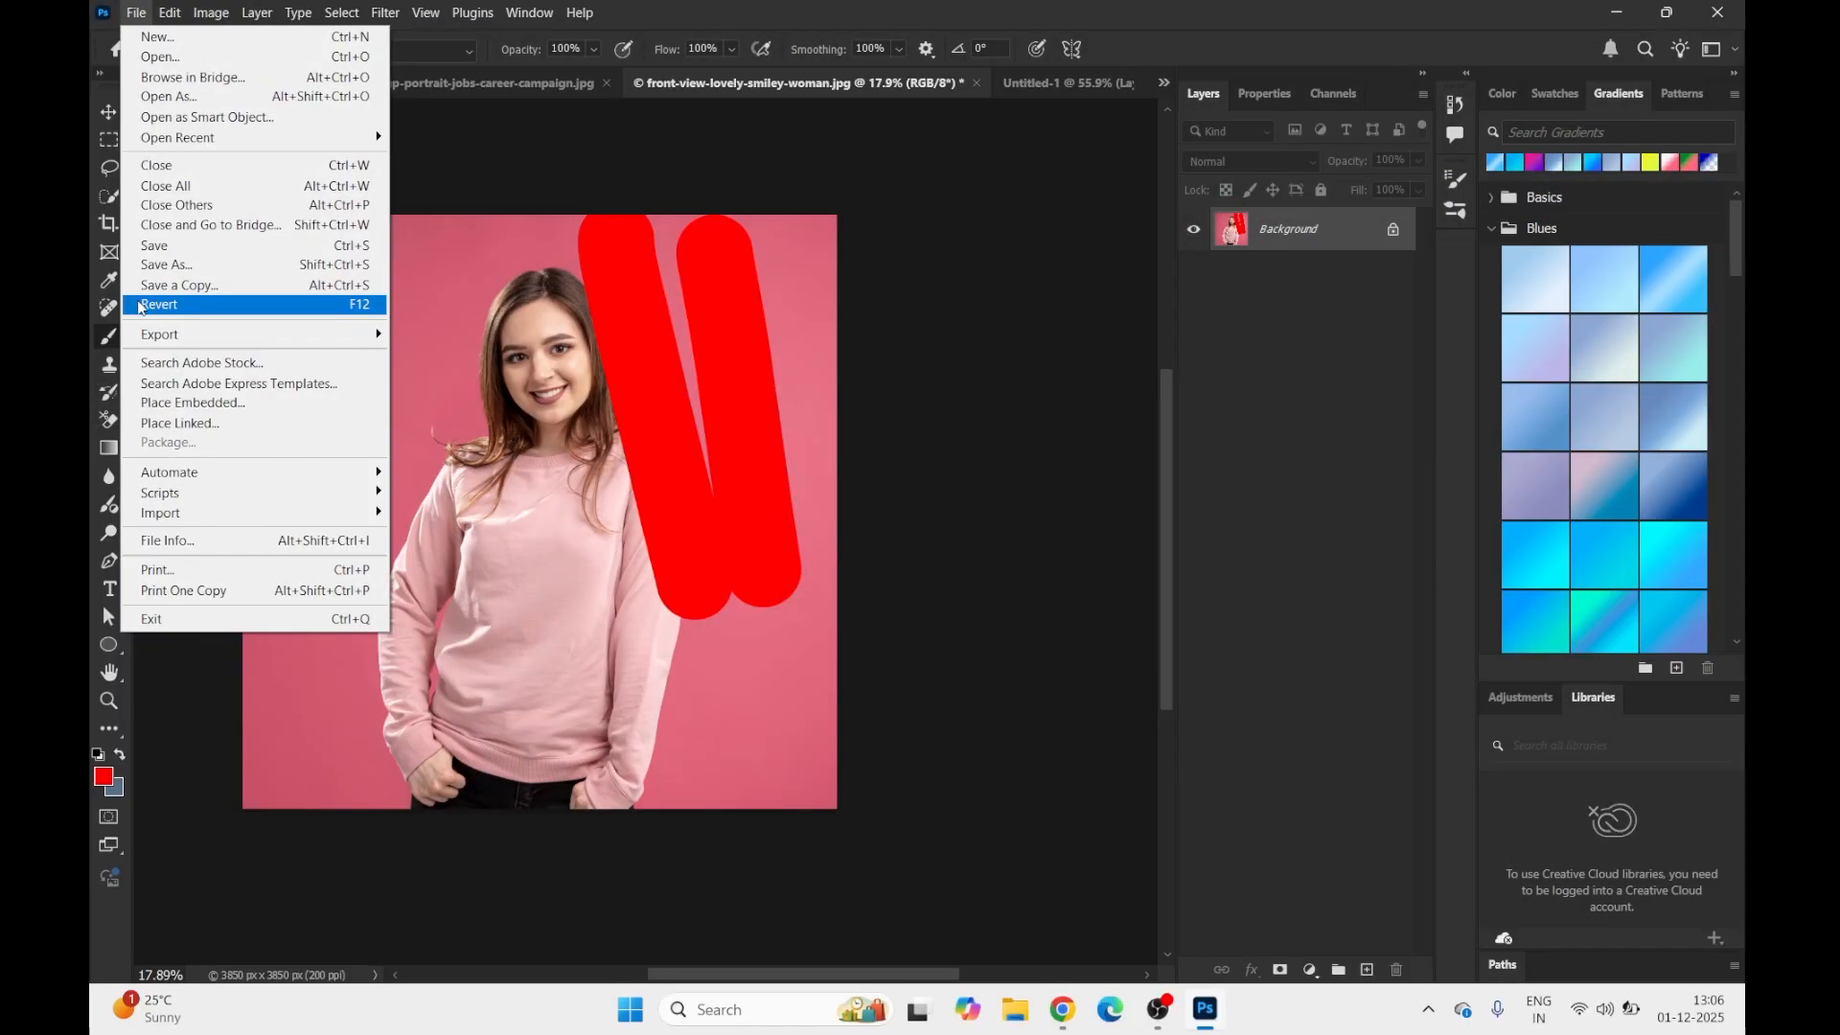
{"action": "left_click", "coordinate": [141, 306]}
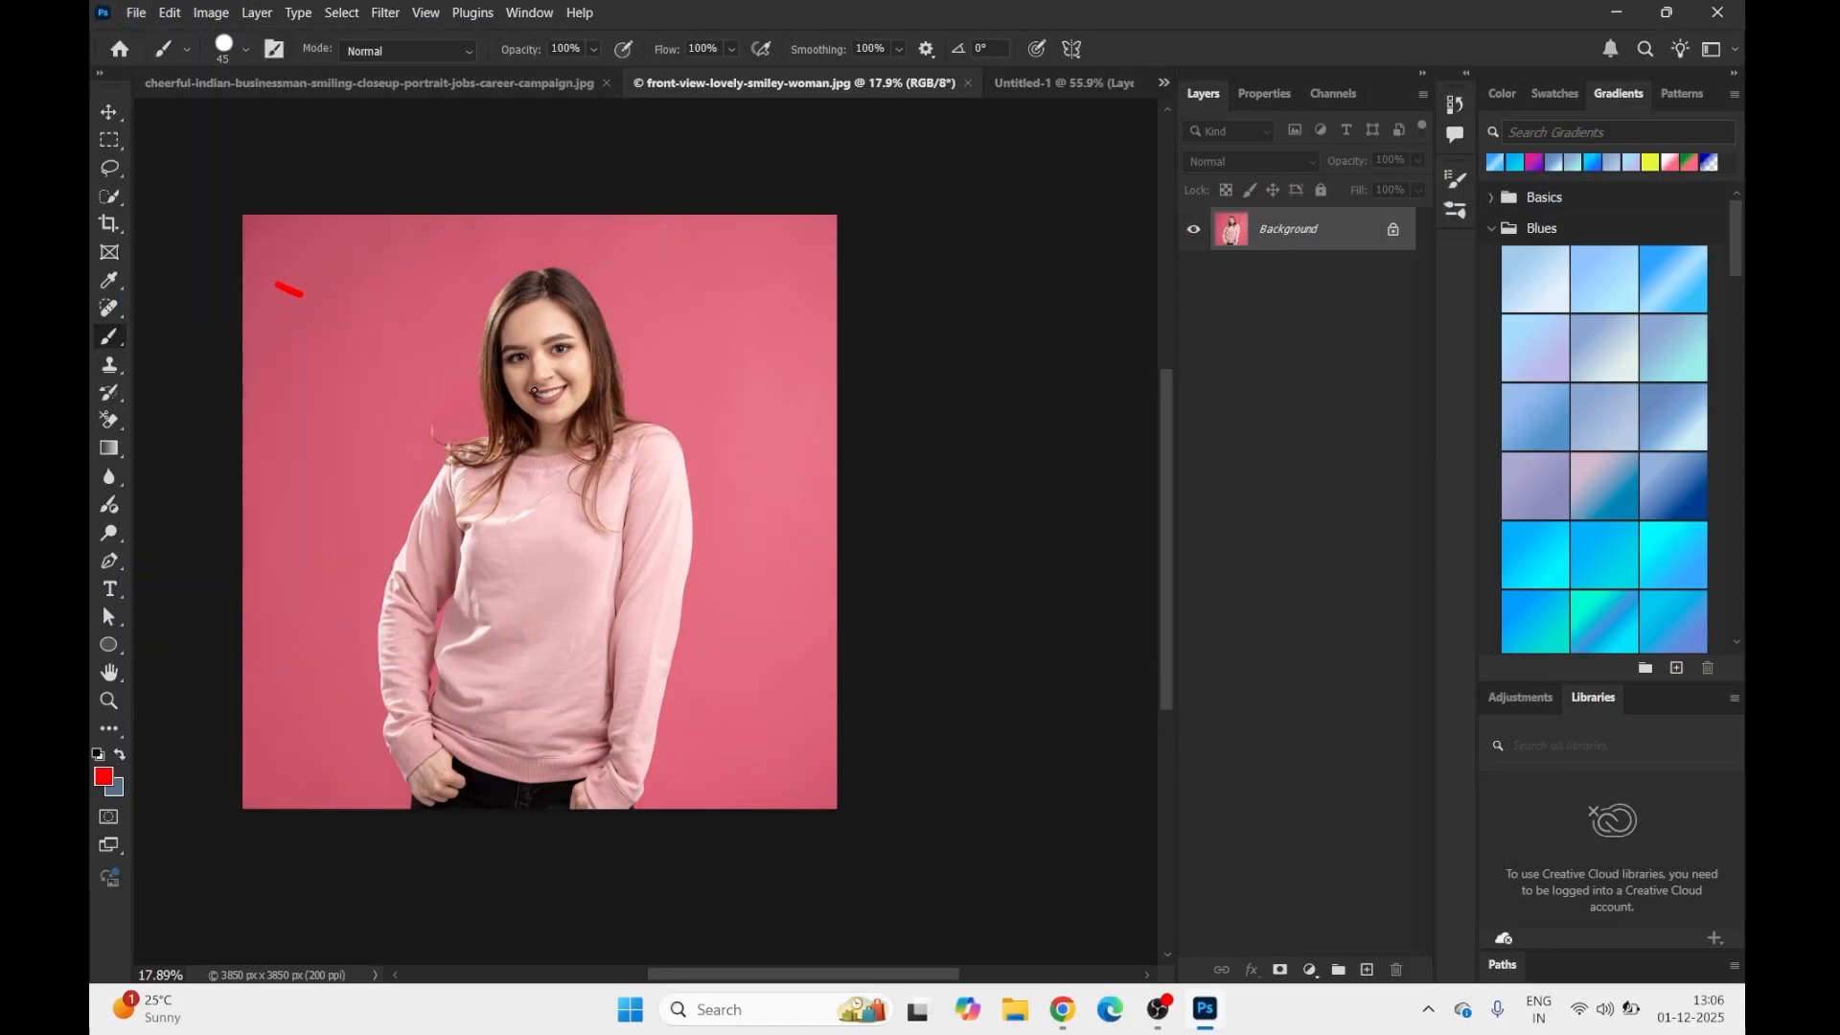
Step: Paint red strokes over the woman's face in Normal mode, enlarging the brush to 700, and revert the photo
{"action": "left_click_drag", "start_coordinate": [535, 392], "coordinate": [582, 400]}
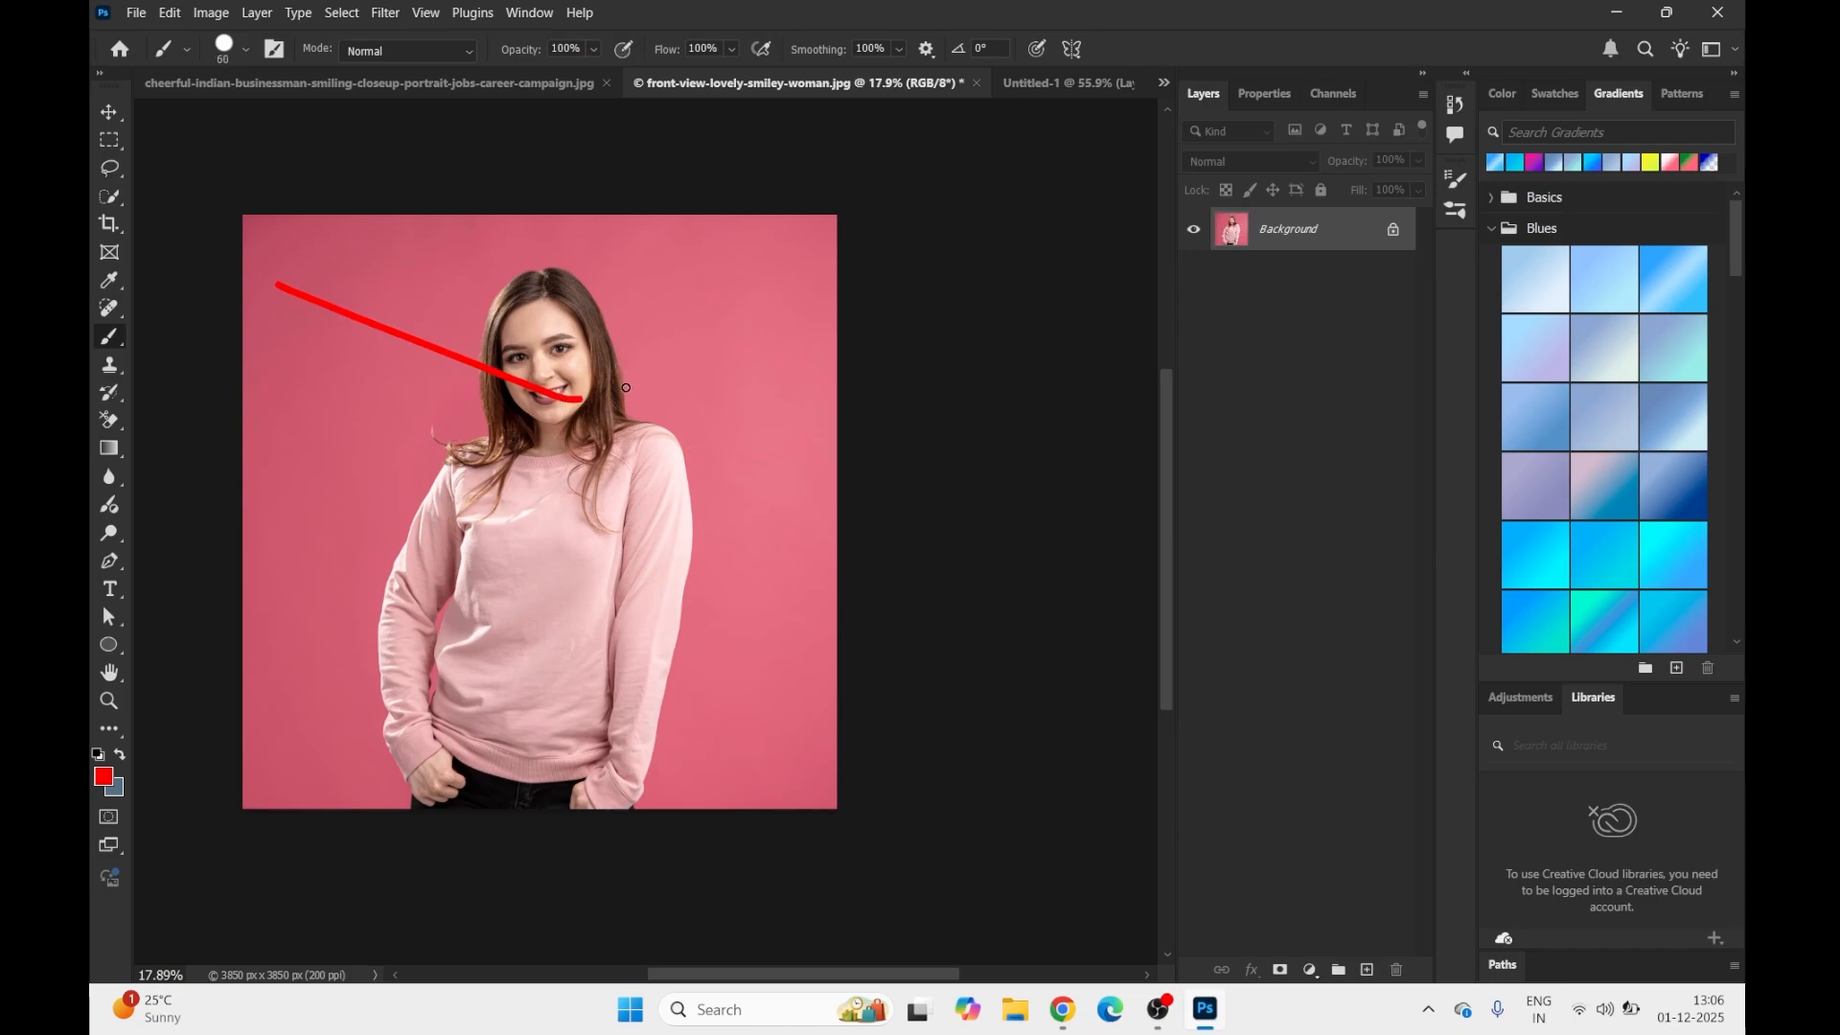
{"action": "key", "text": "bracketright"}
{"action": "key", "text": "bracketright"}
{"action": "key", "text": "bracketright"}
{"action": "key", "text": "bracketright"}
{"action": "key", "text": "bracketright"}
{"action": "mouse_move", "coordinate": [492, 287]}
{"action": "left_mouse_down"}
{"action": "mouse_move", "coordinate": [582, 487]}
{"action": "mouse_move", "coordinate": [580, 344]}
{"action": "mouse_move", "coordinate": [560, 309]}
{"action": "left_mouse_up"}
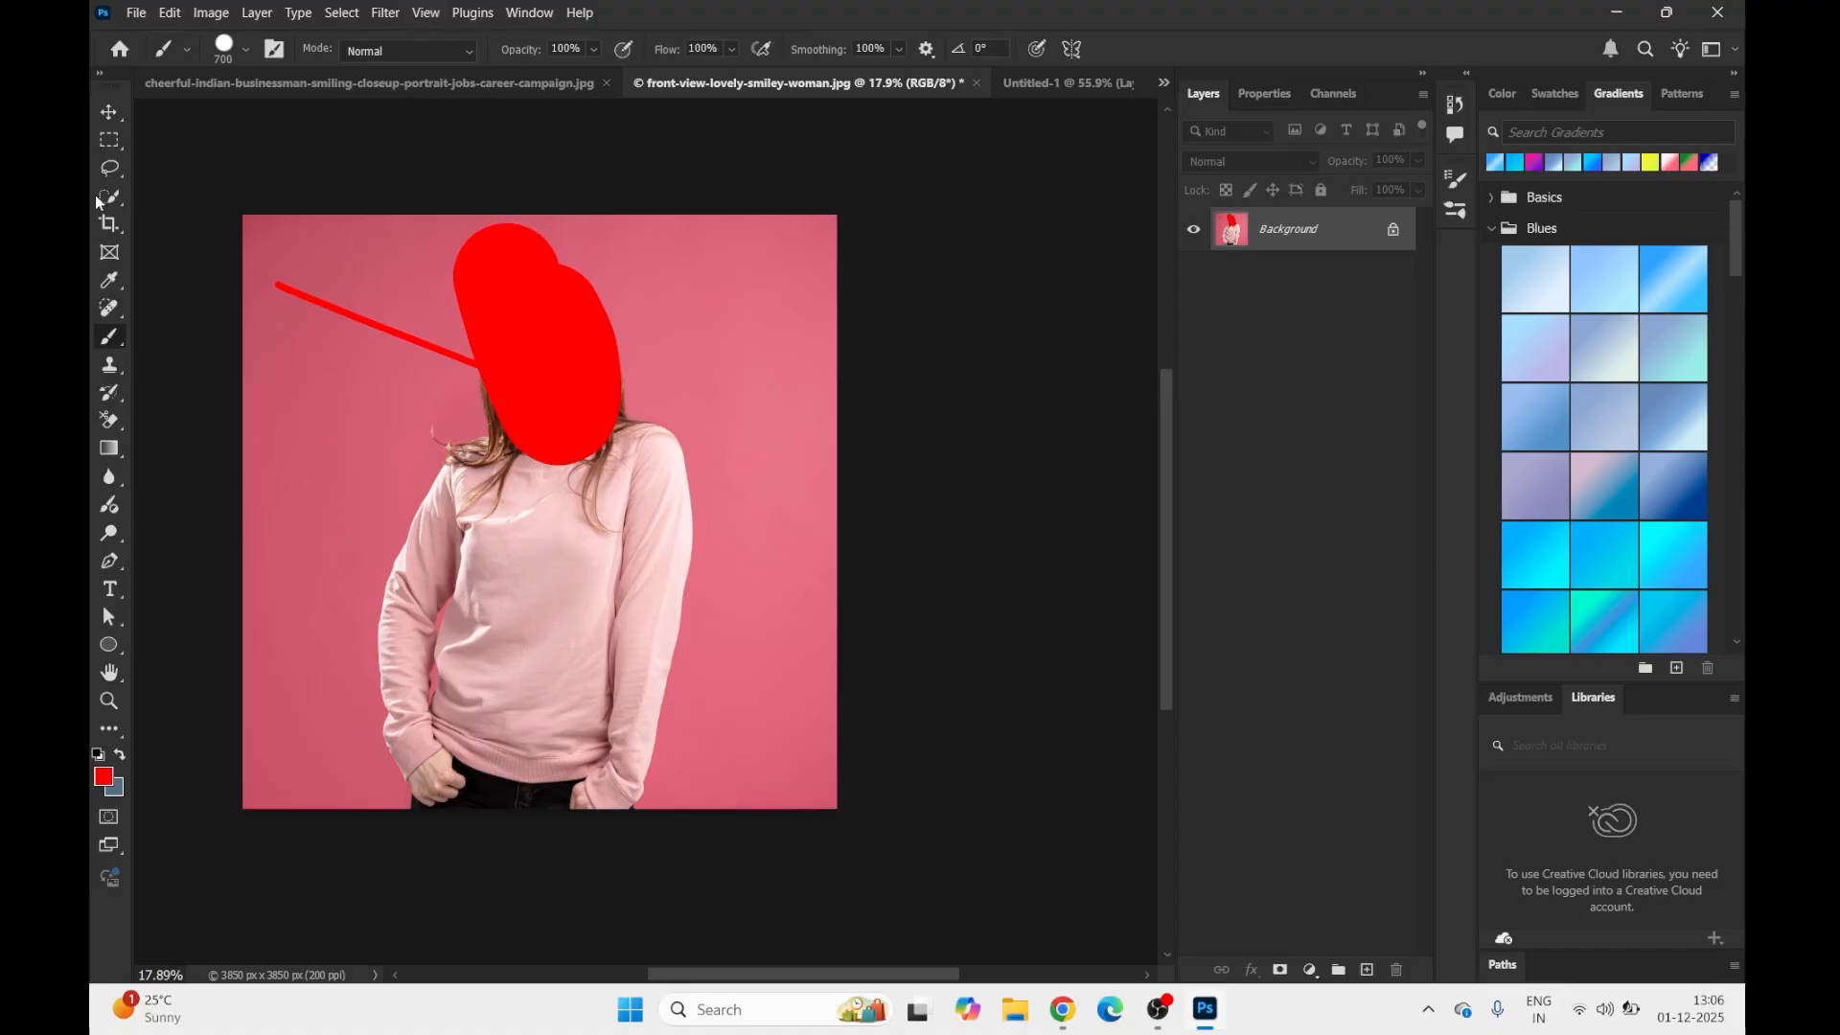
{"action": "left_click", "coordinate": [144, 10]}
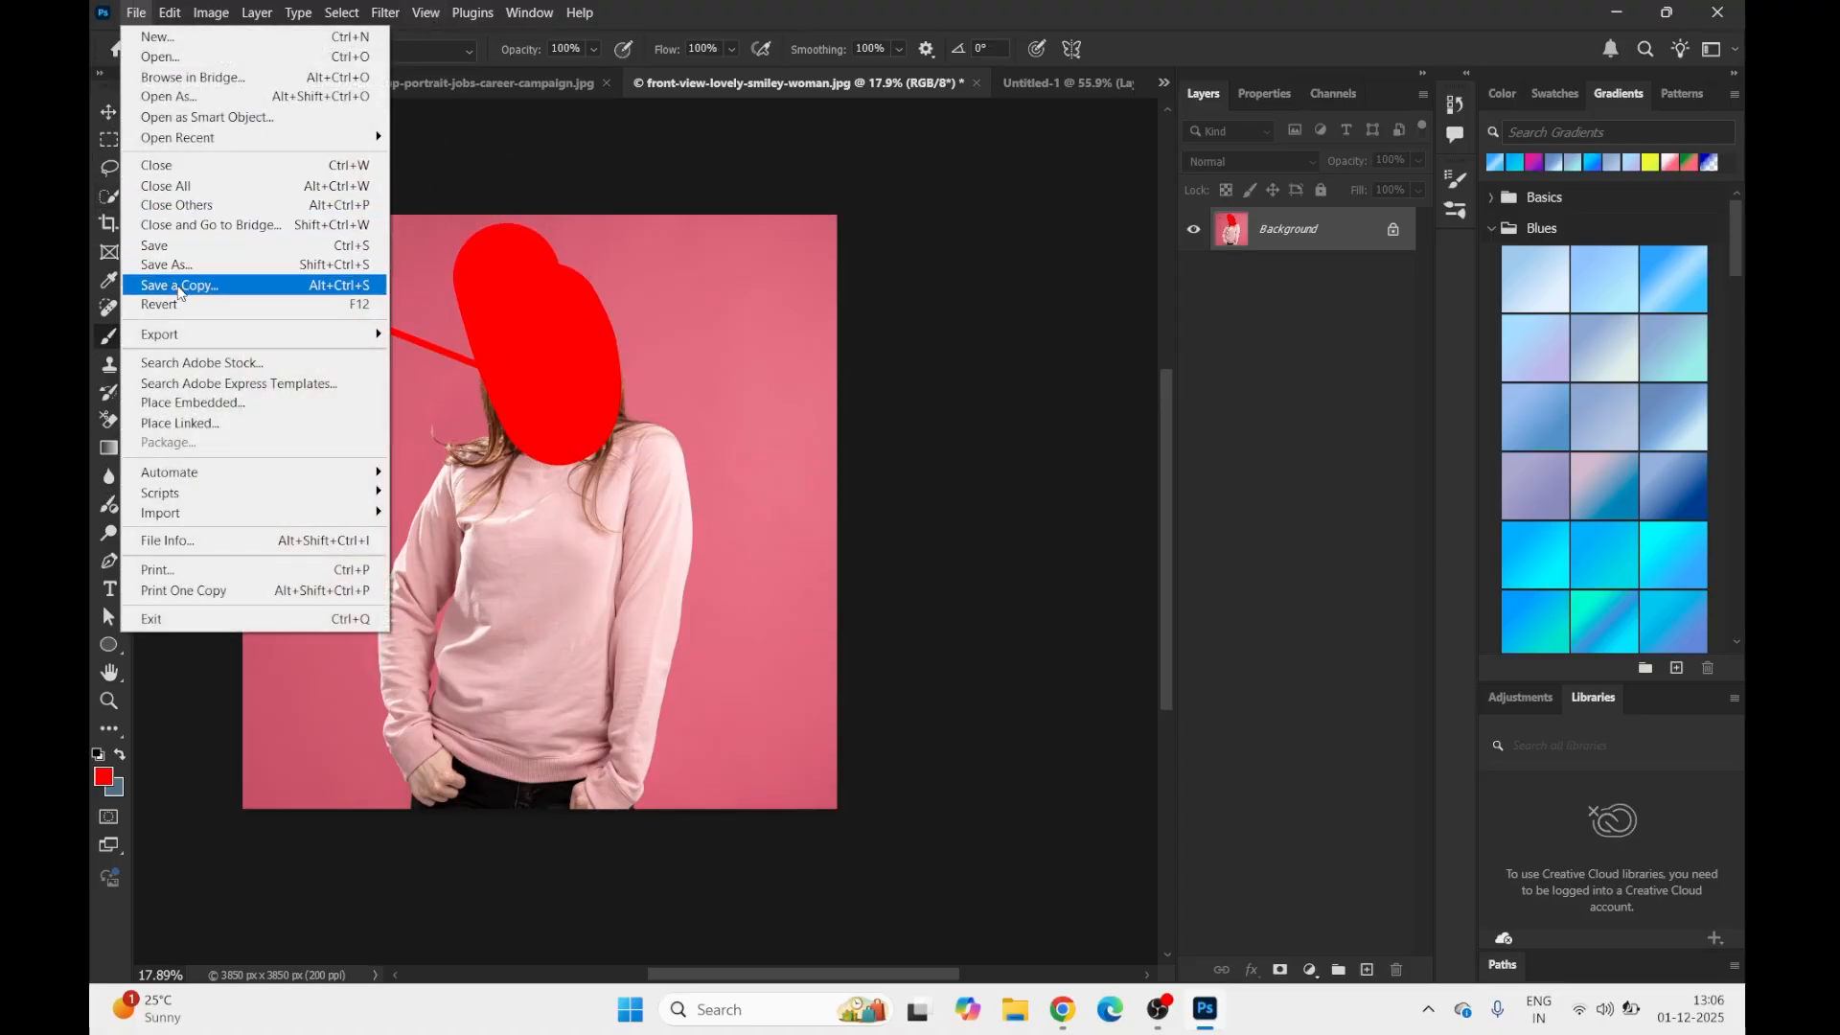
{"action": "left_click", "coordinate": [177, 305]}
Step: Paint over the woman's face in red with the brush's Color Burn mode and revert the photo
{"action": "left_click", "coordinate": [407, 50]}
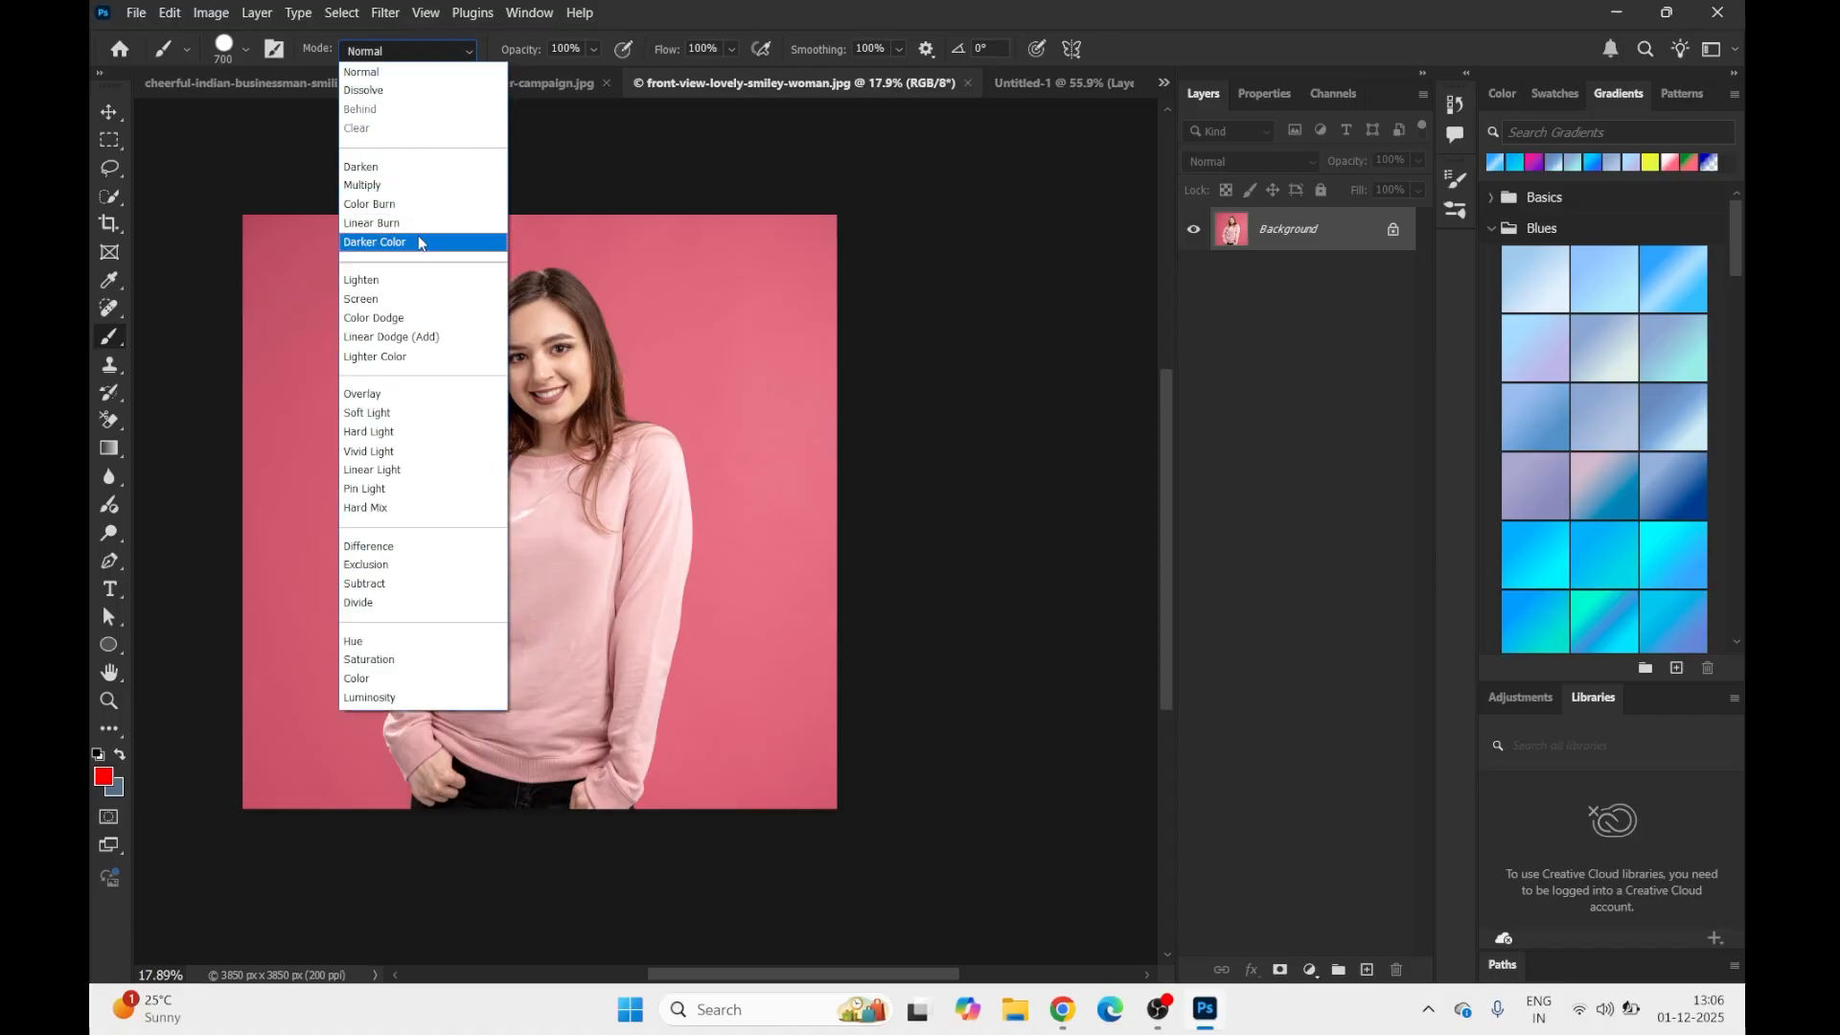
{"action": "left_click", "coordinate": [403, 211]}
{"action": "mouse_move", "coordinate": [451, 276]}
{"action": "left_mouse_down"}
{"action": "mouse_move", "coordinate": [599, 388]}
{"action": "mouse_move", "coordinate": [659, 467]}
{"action": "mouse_move", "coordinate": [446, 336]}
{"action": "left_mouse_up"}
{"action": "left_click", "coordinate": [139, 14]}
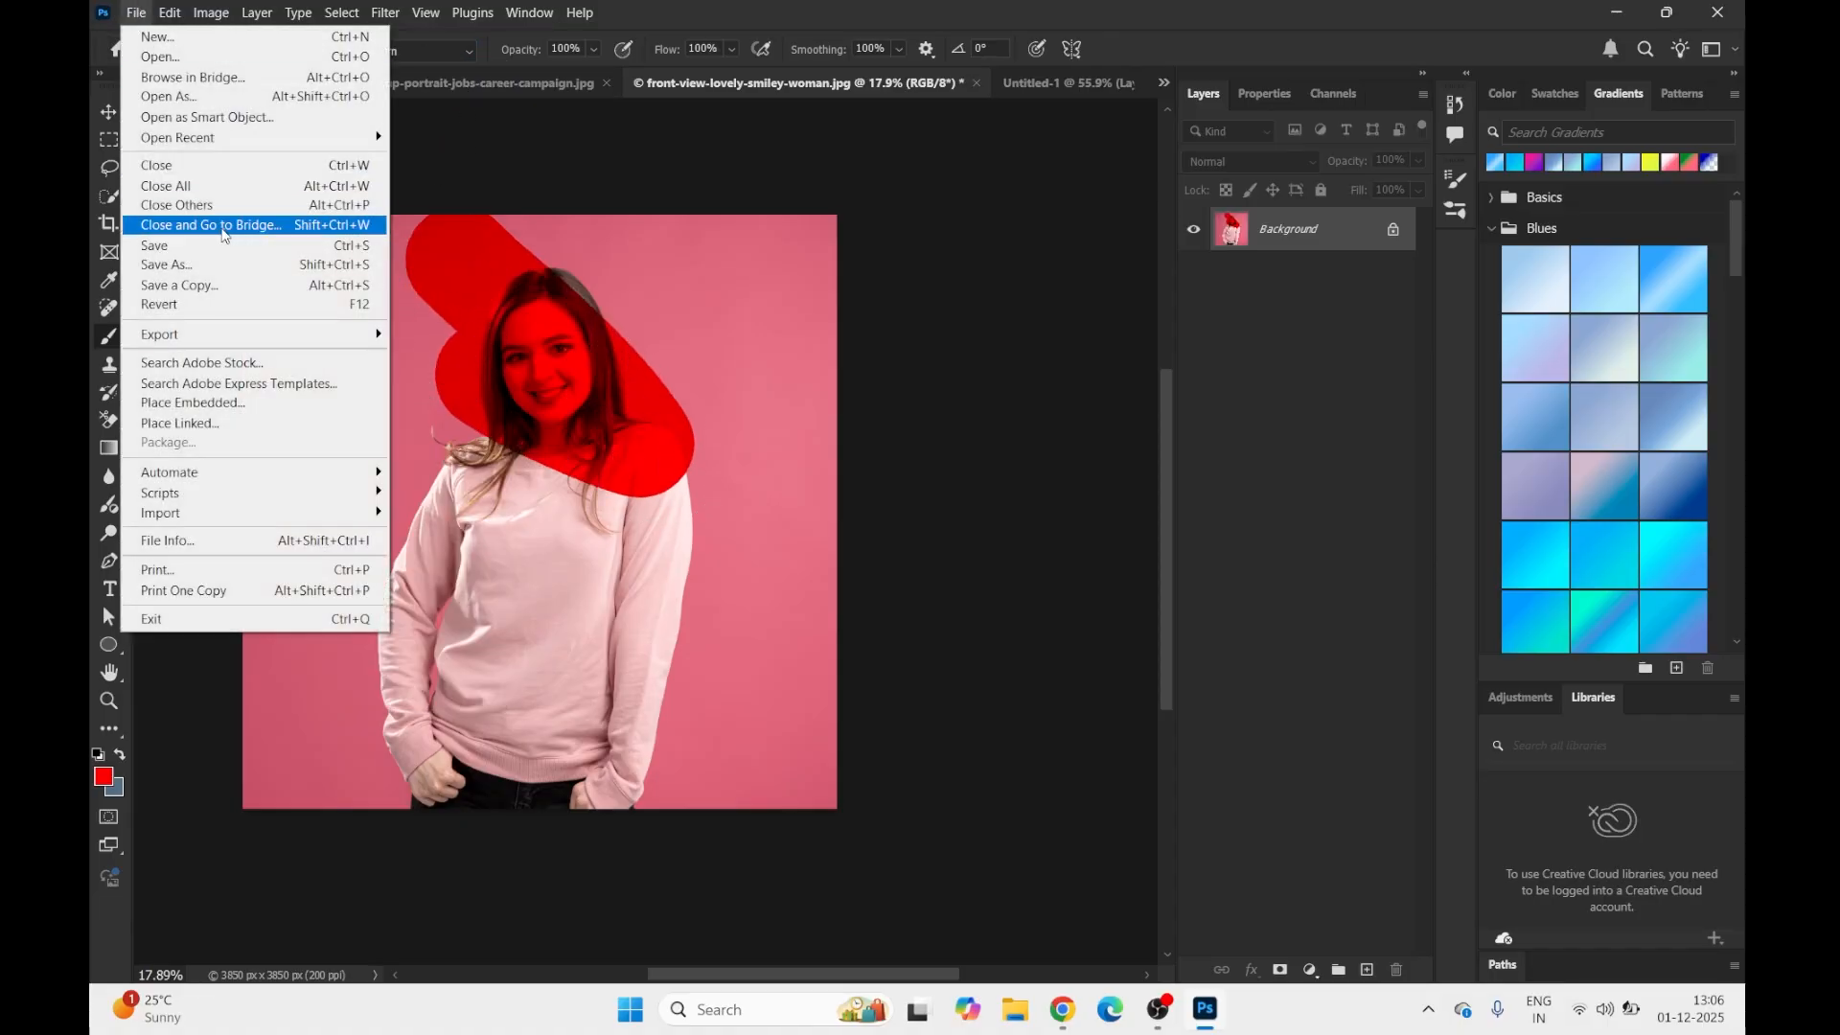
{"action": "left_click", "coordinate": [193, 303]}
Step: Cover the woman's face with red using the brush's Hard Light mode and revert the photo
{"action": "left_click", "coordinate": [405, 51]}
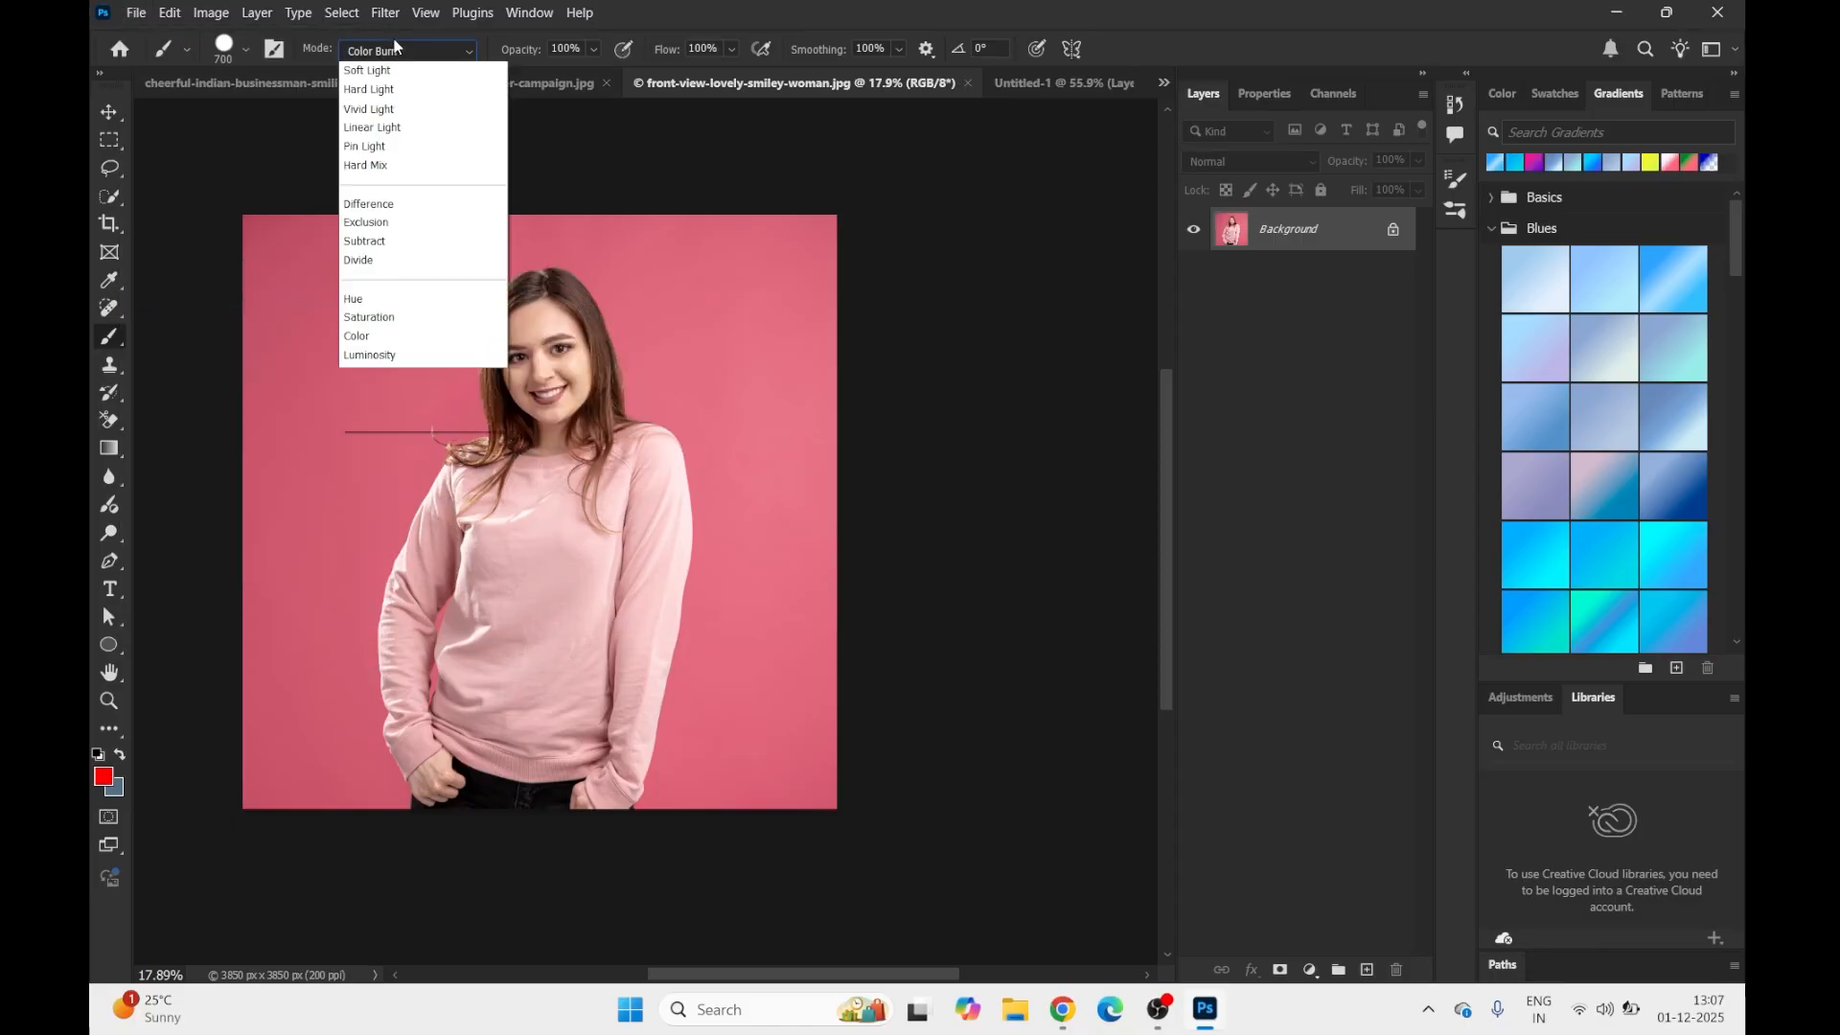
{"action": "left_click", "coordinate": [385, 432]}
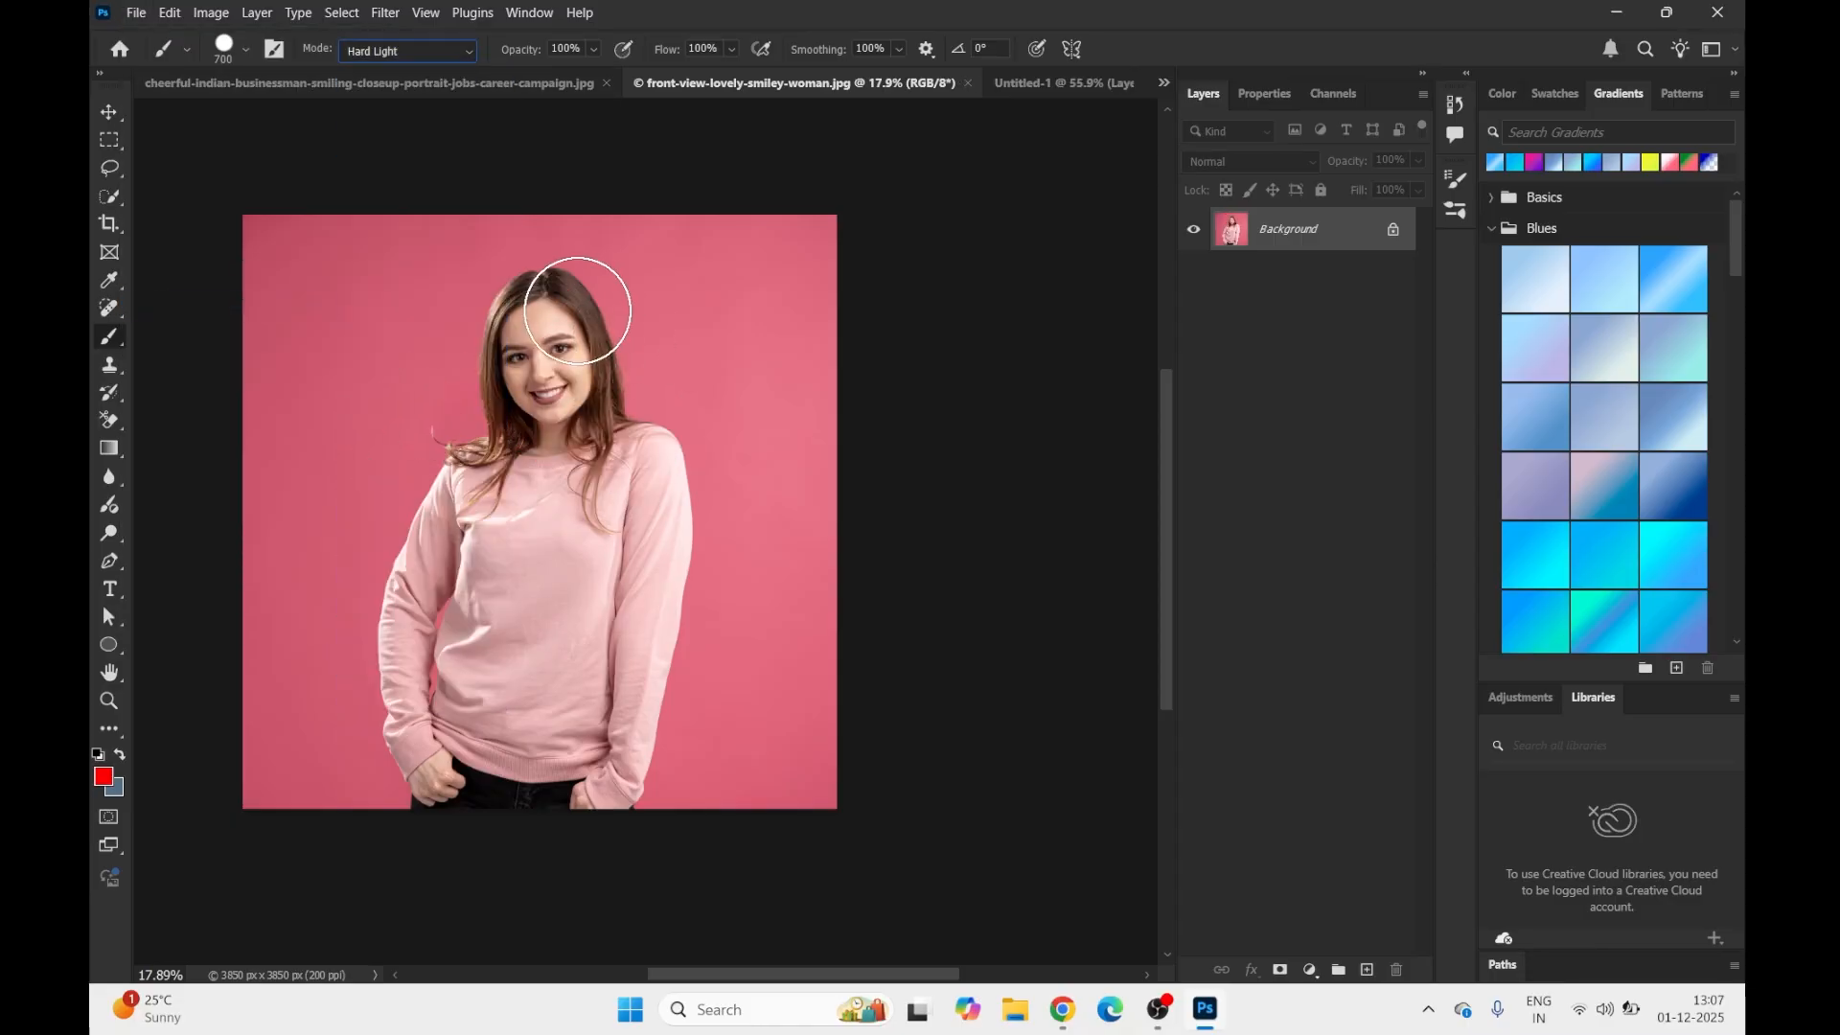
{"action": "mouse_move", "coordinate": [534, 286]}
{"action": "left_mouse_down"}
{"action": "mouse_move", "coordinate": [576, 369]}
{"action": "mouse_move", "coordinate": [526, 403]}
{"action": "mouse_move", "coordinate": [493, 296]}
{"action": "mouse_move", "coordinate": [637, 415]}
{"action": "mouse_move", "coordinate": [571, 288]}
{"action": "mouse_move", "coordinate": [481, 179]}
{"action": "left_mouse_up"}
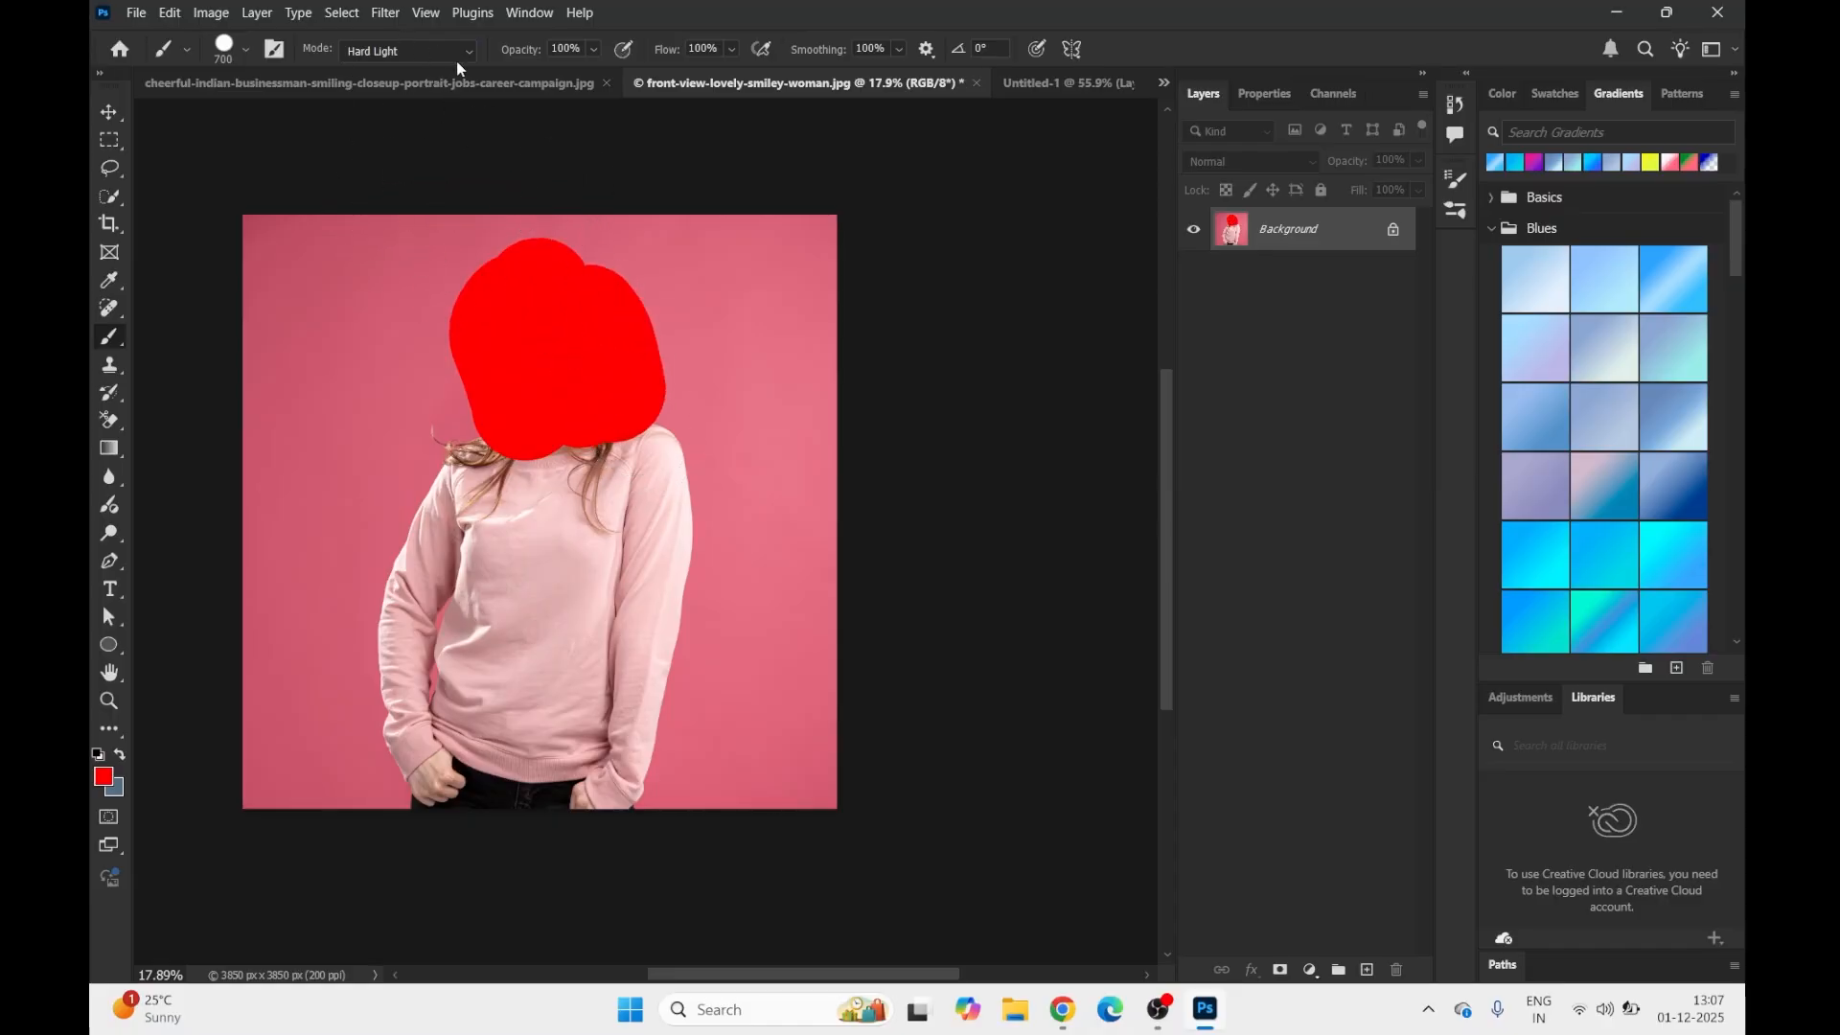
{"action": "left_click", "coordinate": [135, 12]}
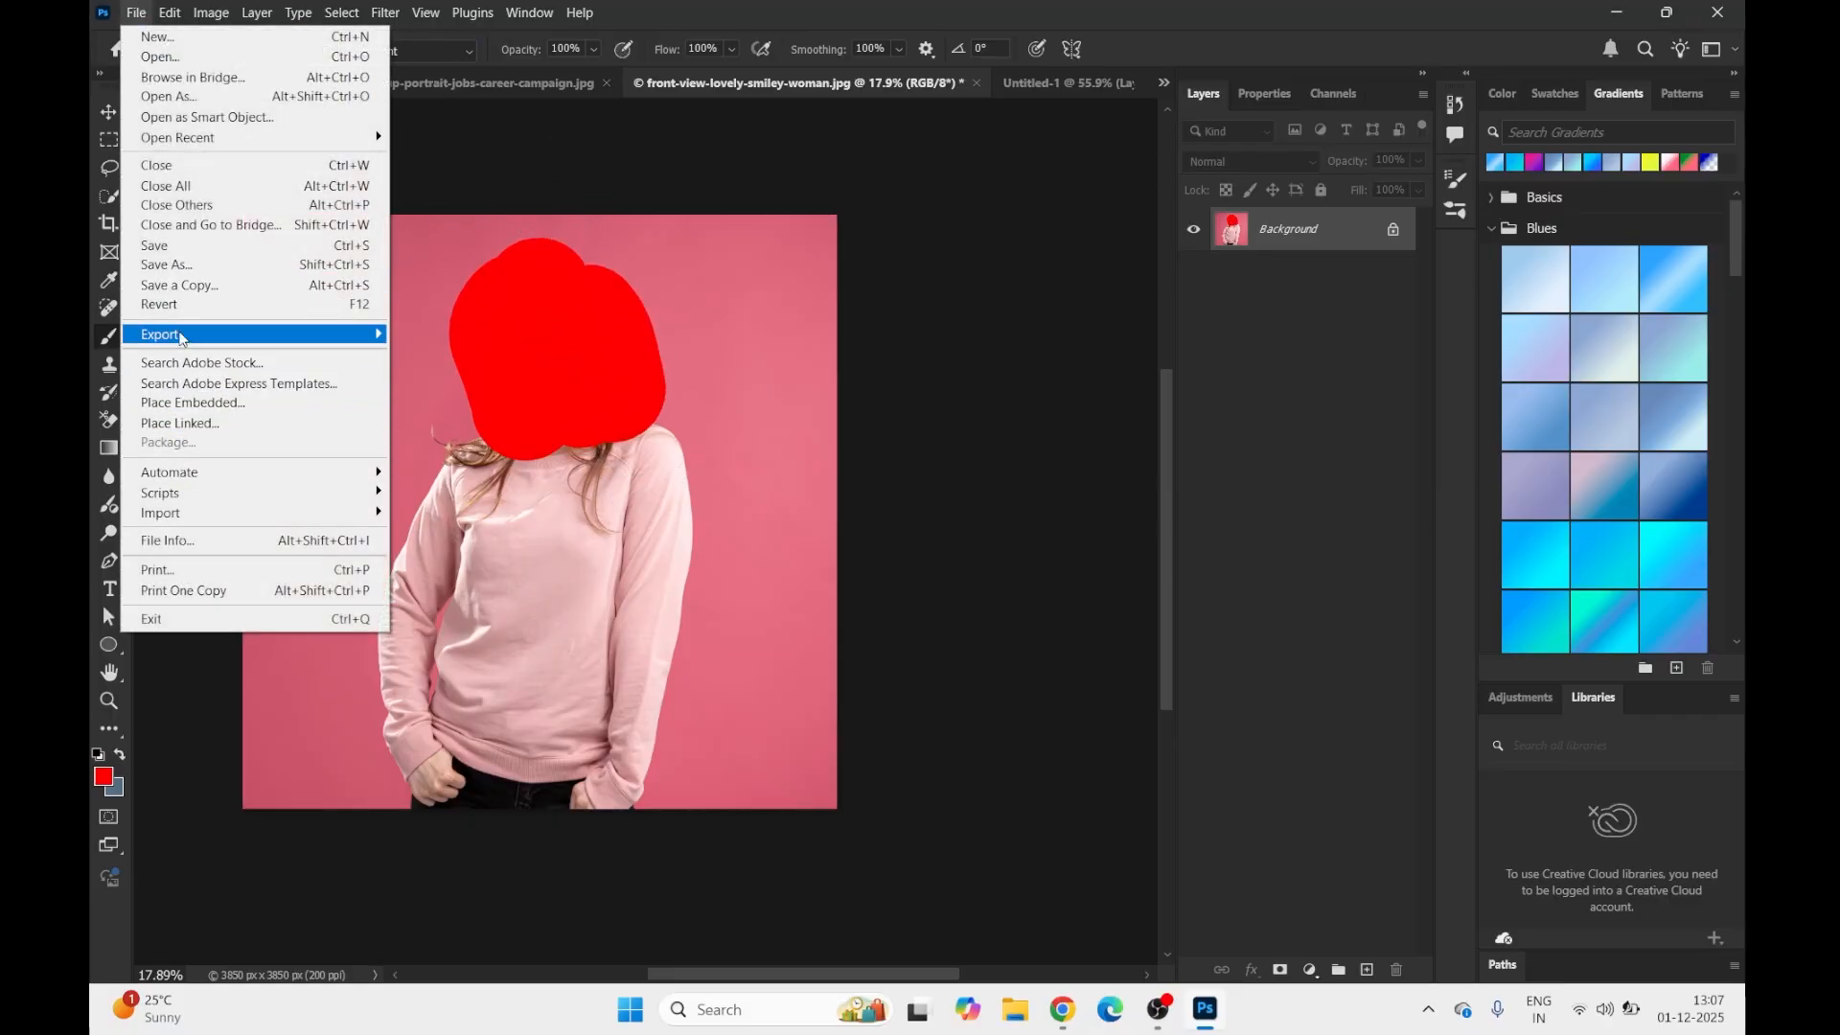
{"action": "left_click", "coordinate": [172, 304]}
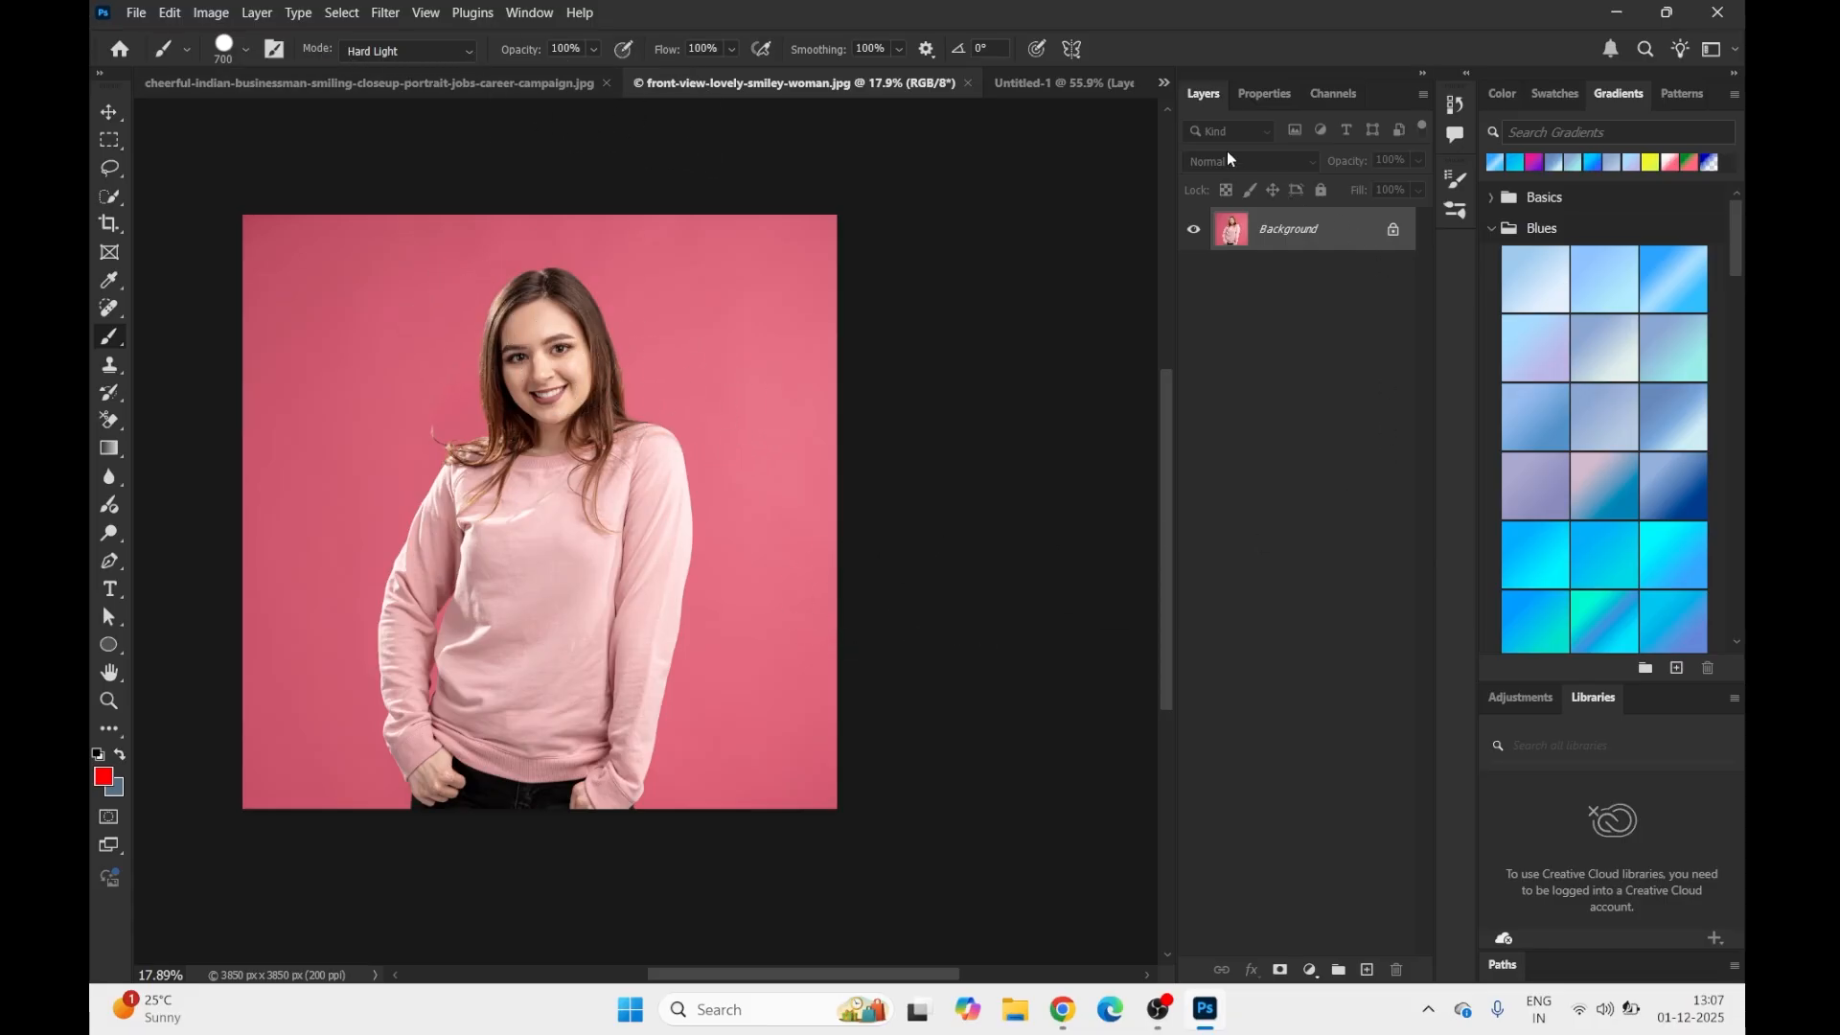
Step: Unlock the background layer, then add a new layer above it filled with red and blended in Multiply mode
{"action": "left_click", "coordinate": [1392, 232]}
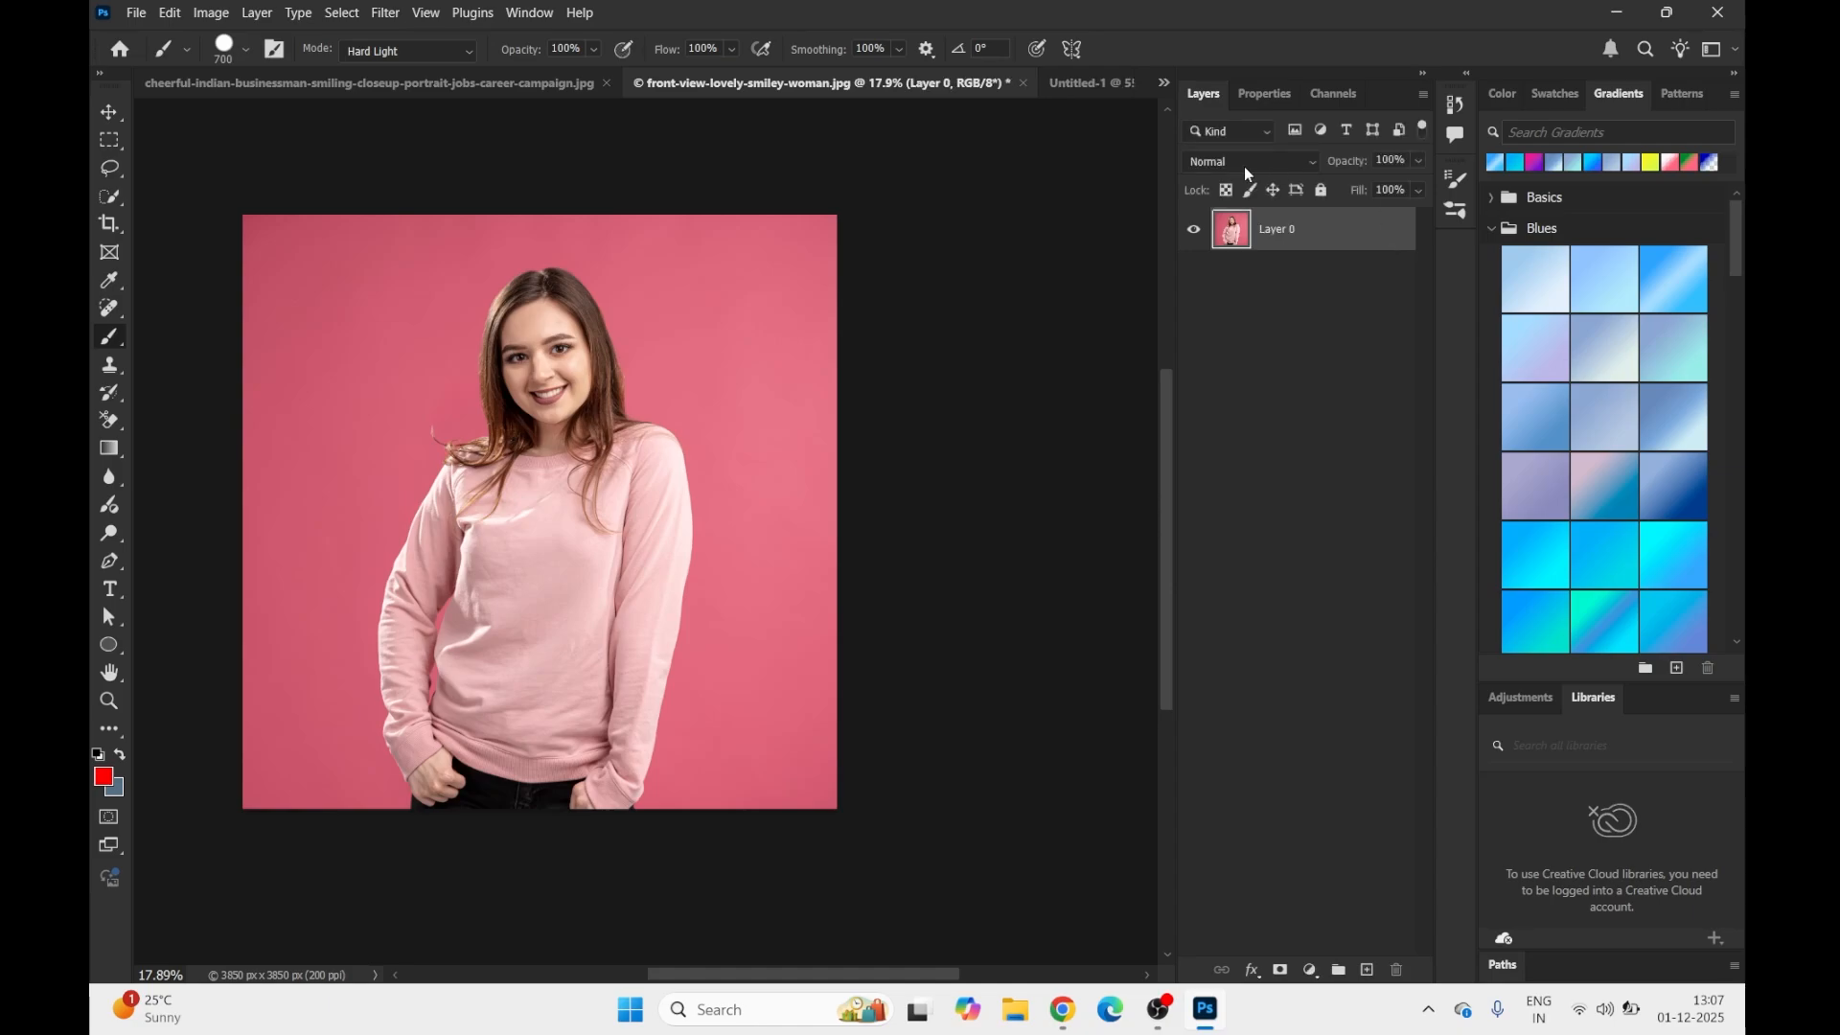
{"action": "left_click", "coordinate": [1244, 165]}
{"action": "left_click", "coordinate": [1244, 165]}
{"action": "left_click", "coordinate": [1366, 971]}
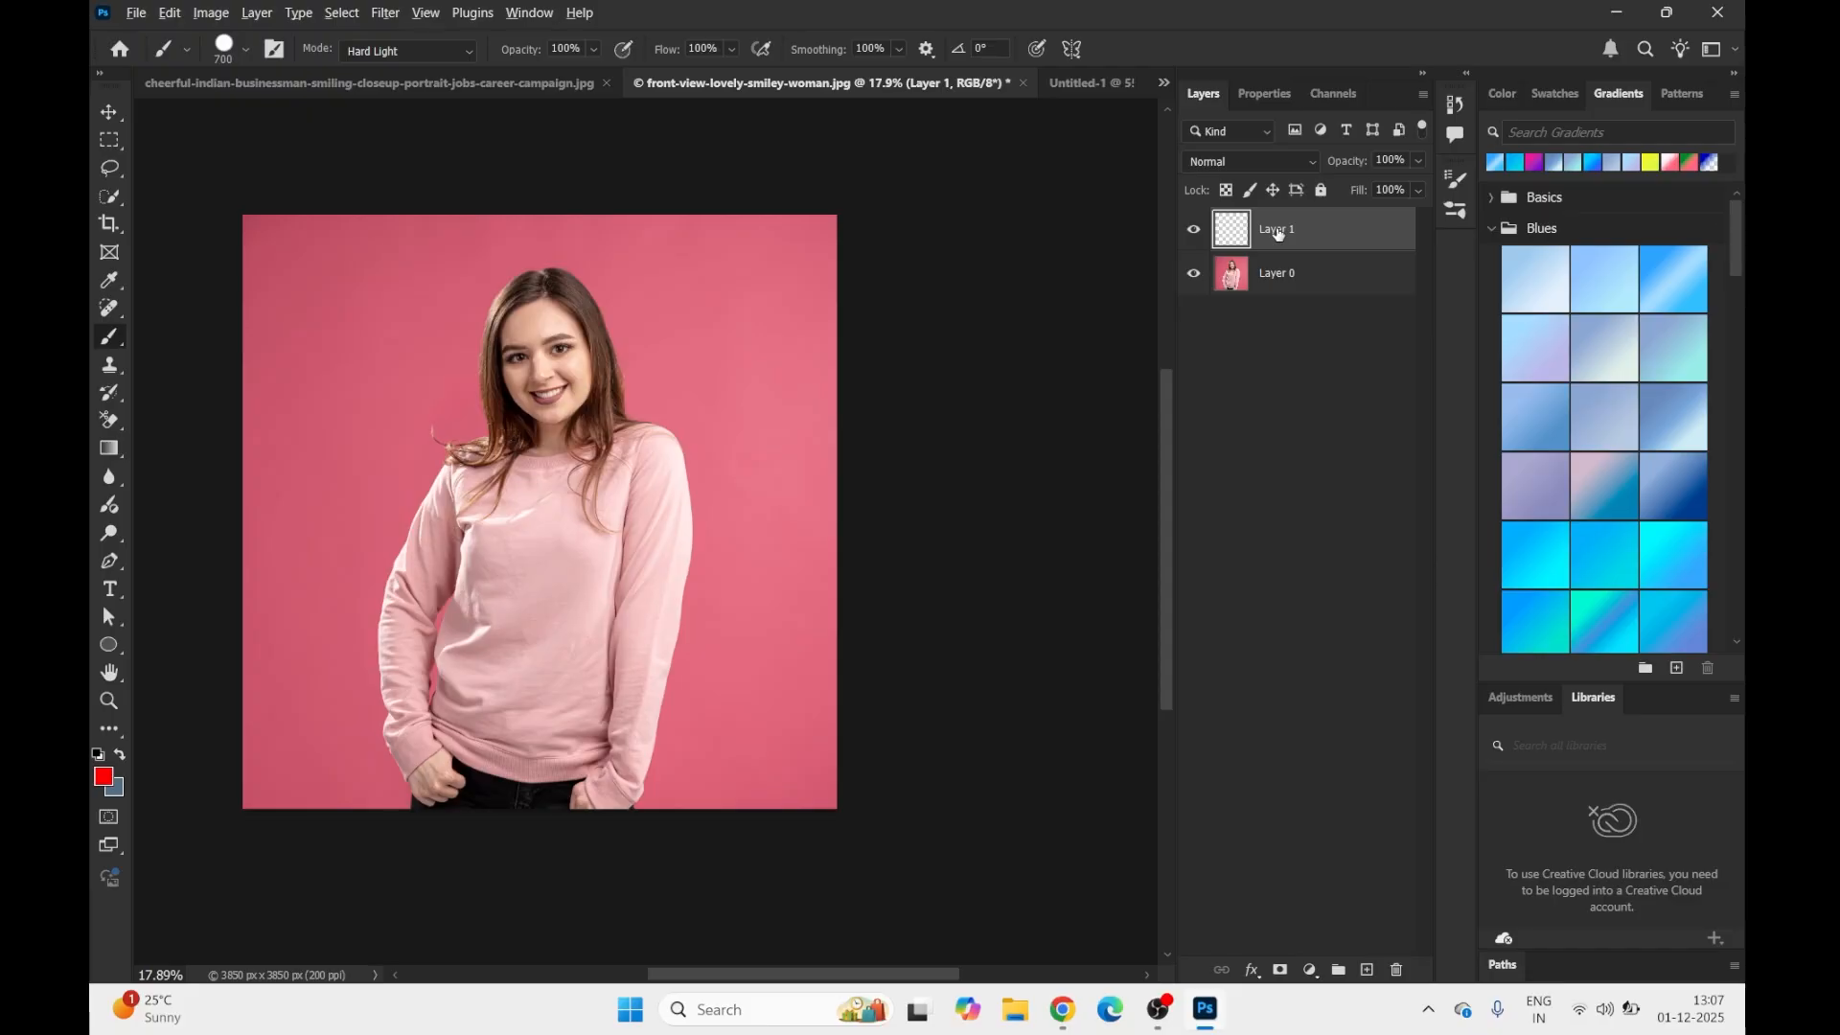
{"action": "key", "text": "alt+BackSpace"}
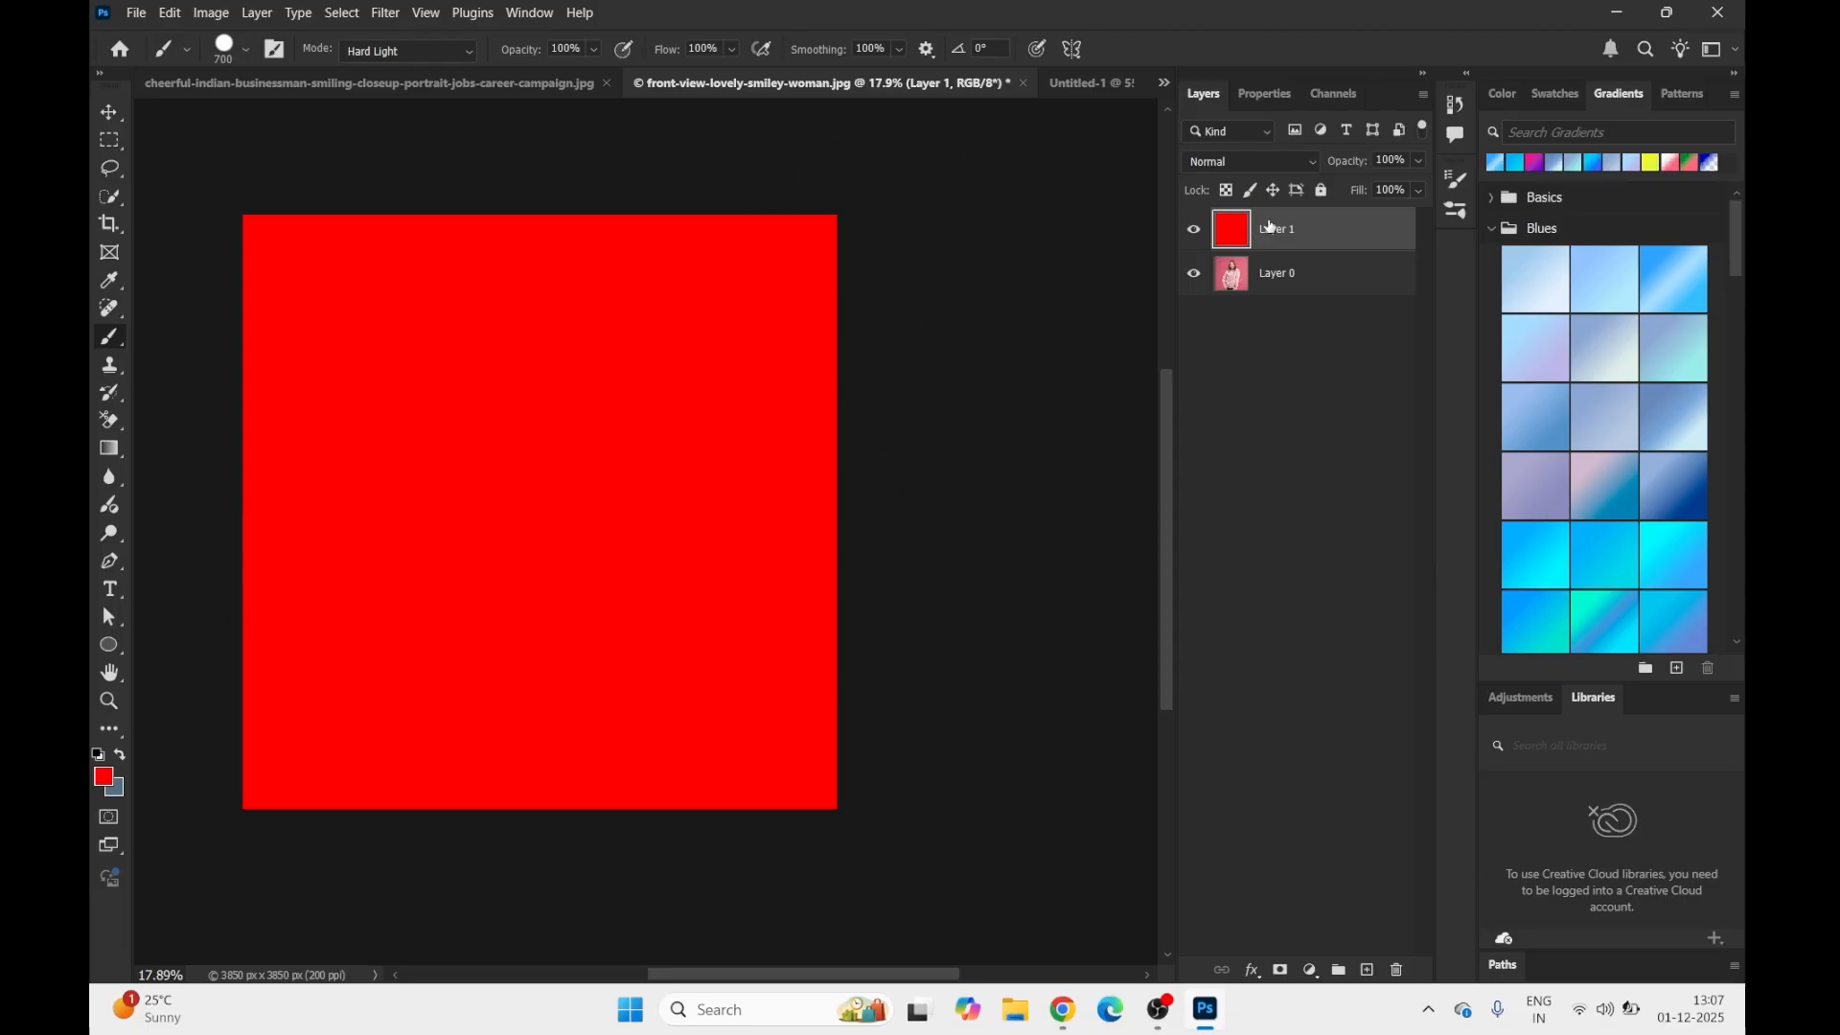
{"action": "left_click", "coordinate": [1297, 170]}
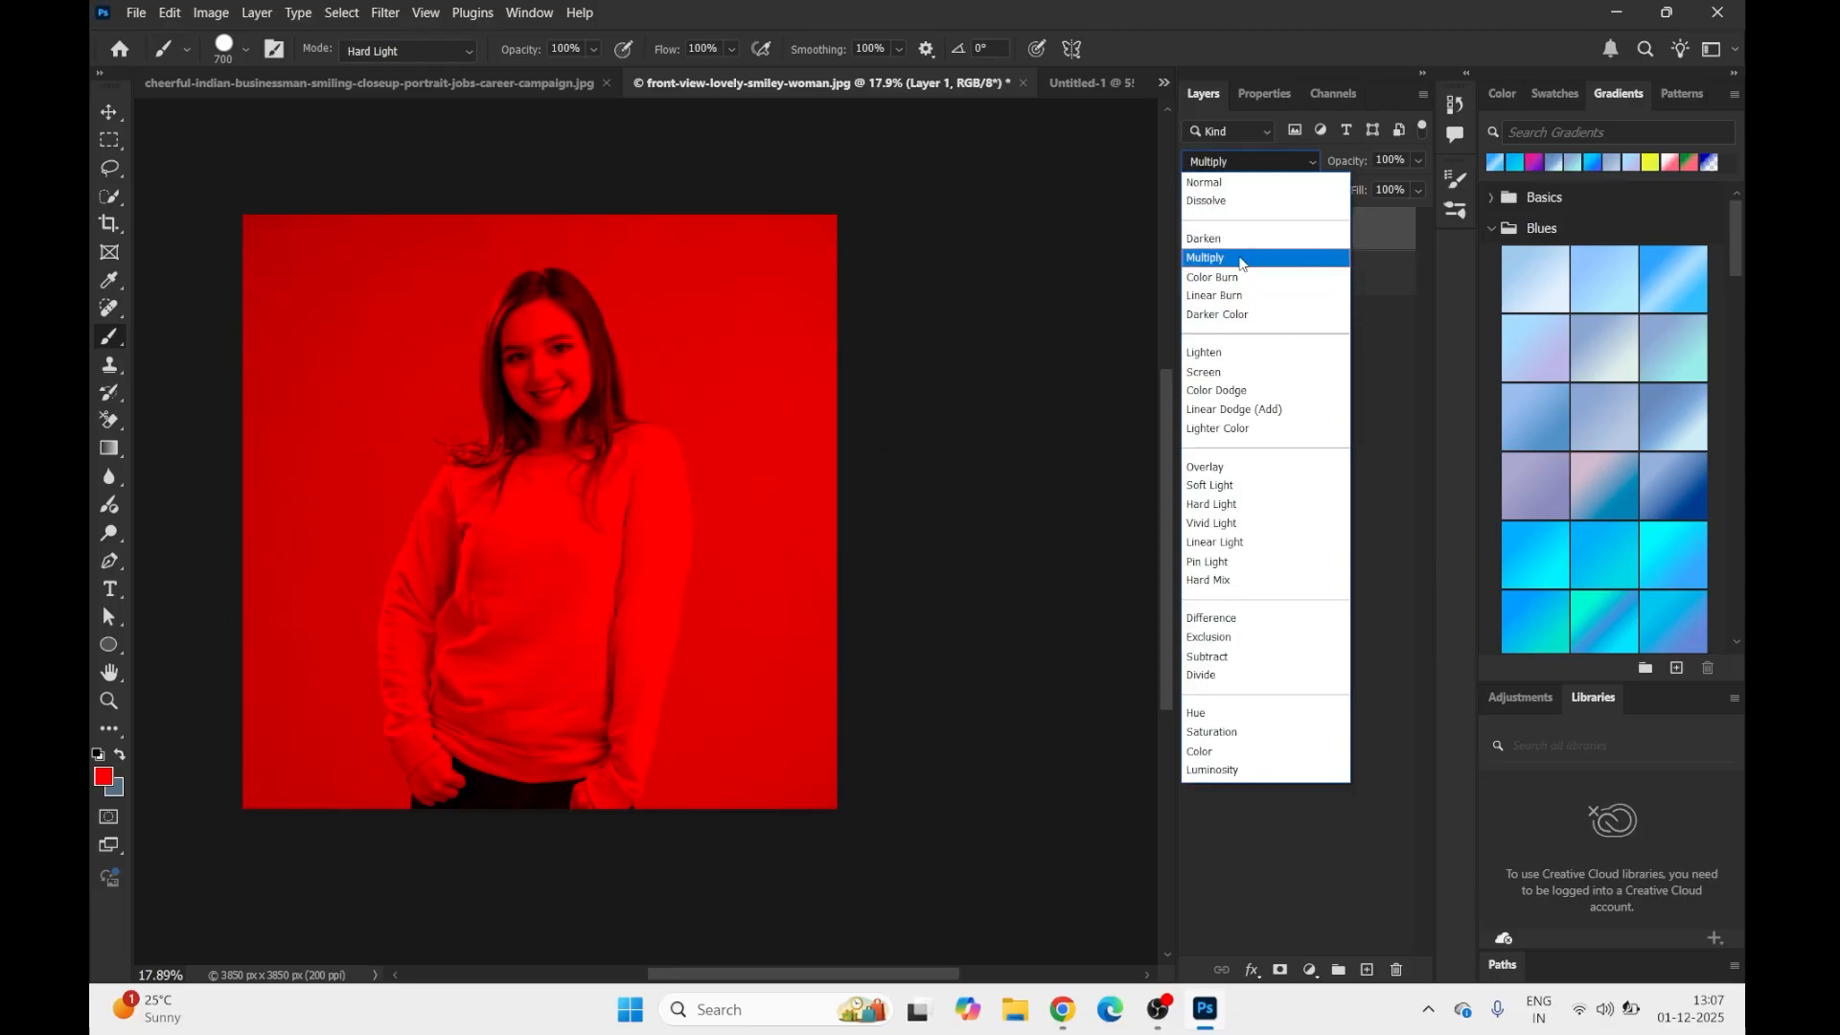
{"action": "left_click", "coordinate": [1241, 260]}
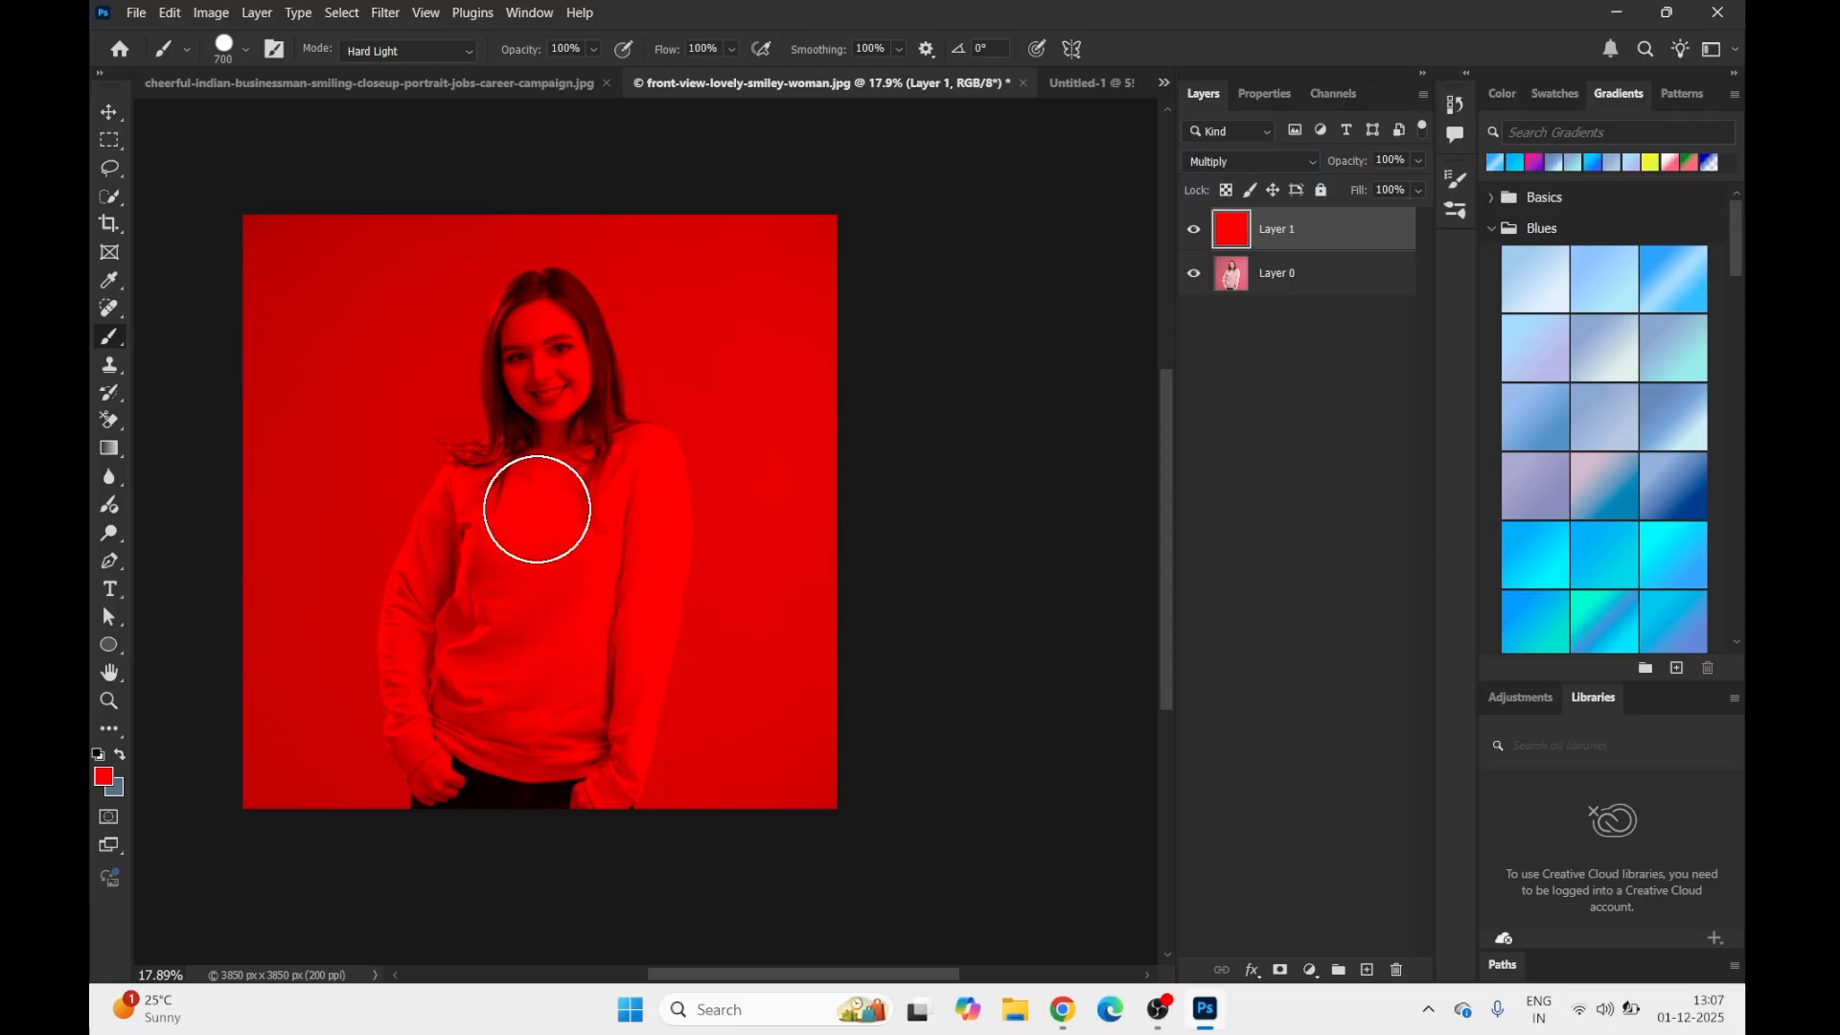
Step: Hide the red layer and paint the whole photo layer red with the brush in Multiply mode
{"action": "left_click", "coordinate": [1194, 228]}
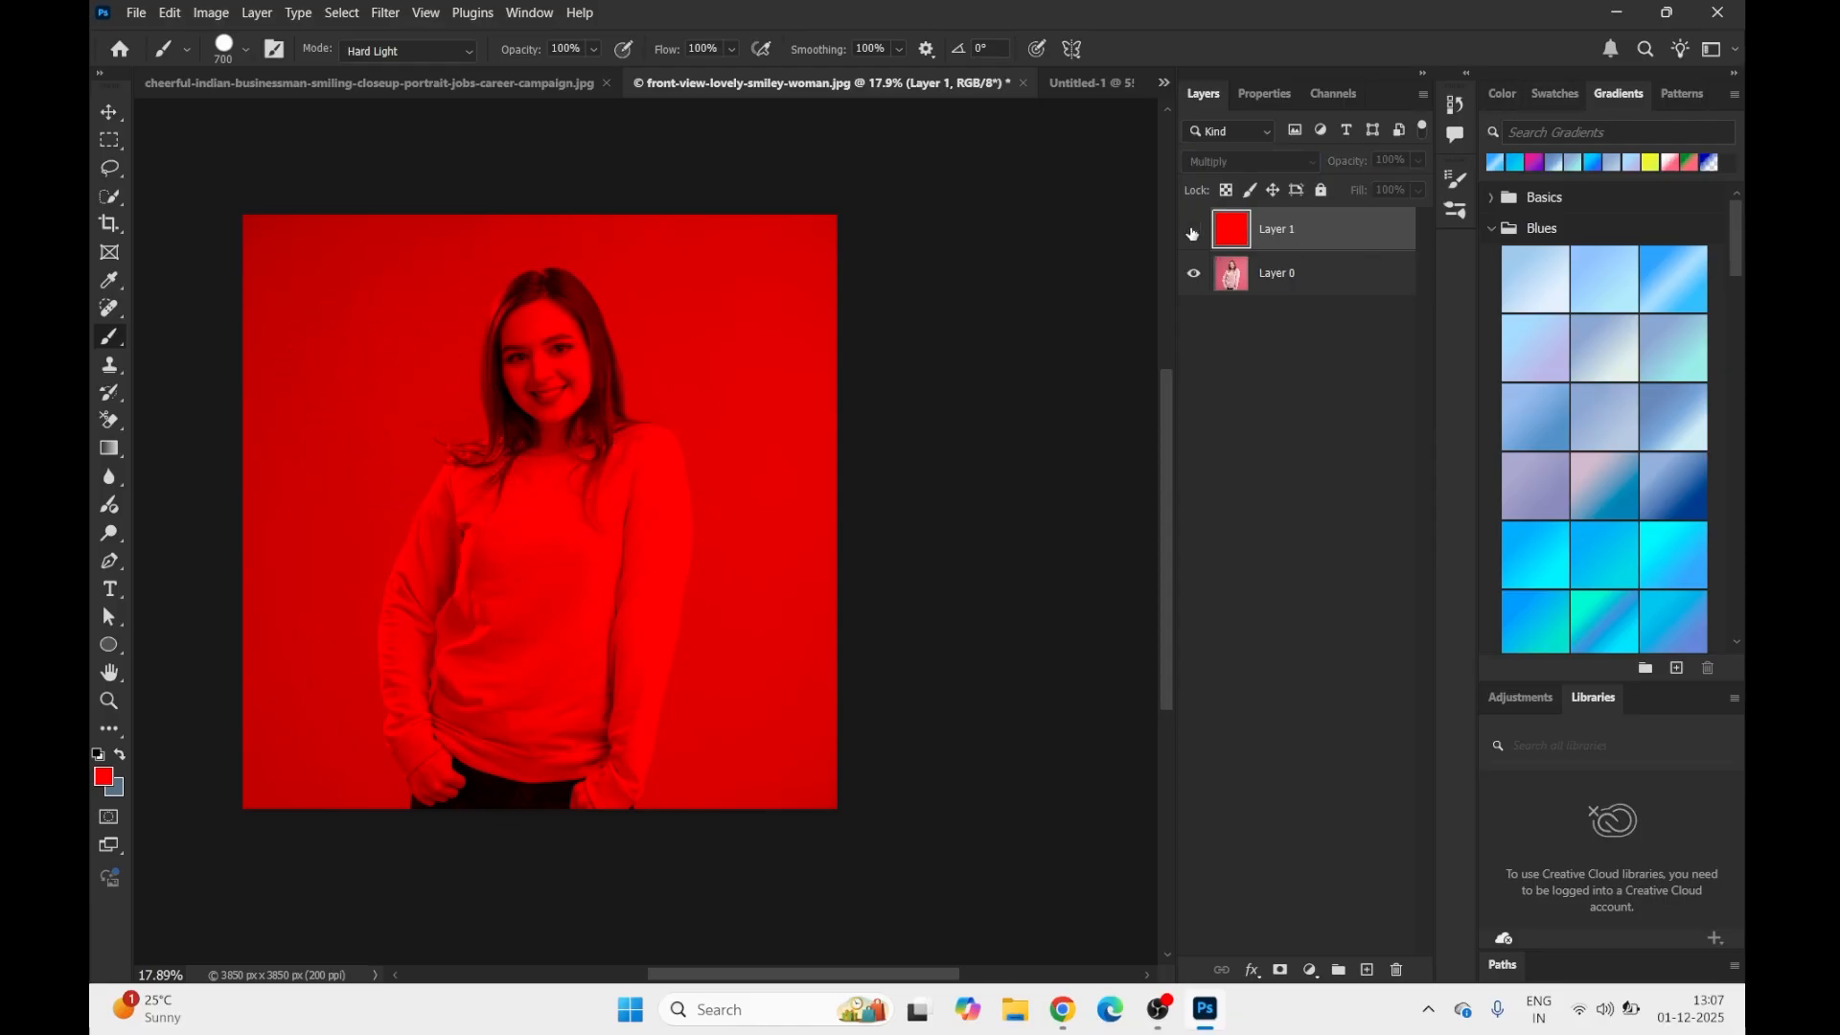
{"action": "left_click", "coordinate": [410, 53]}
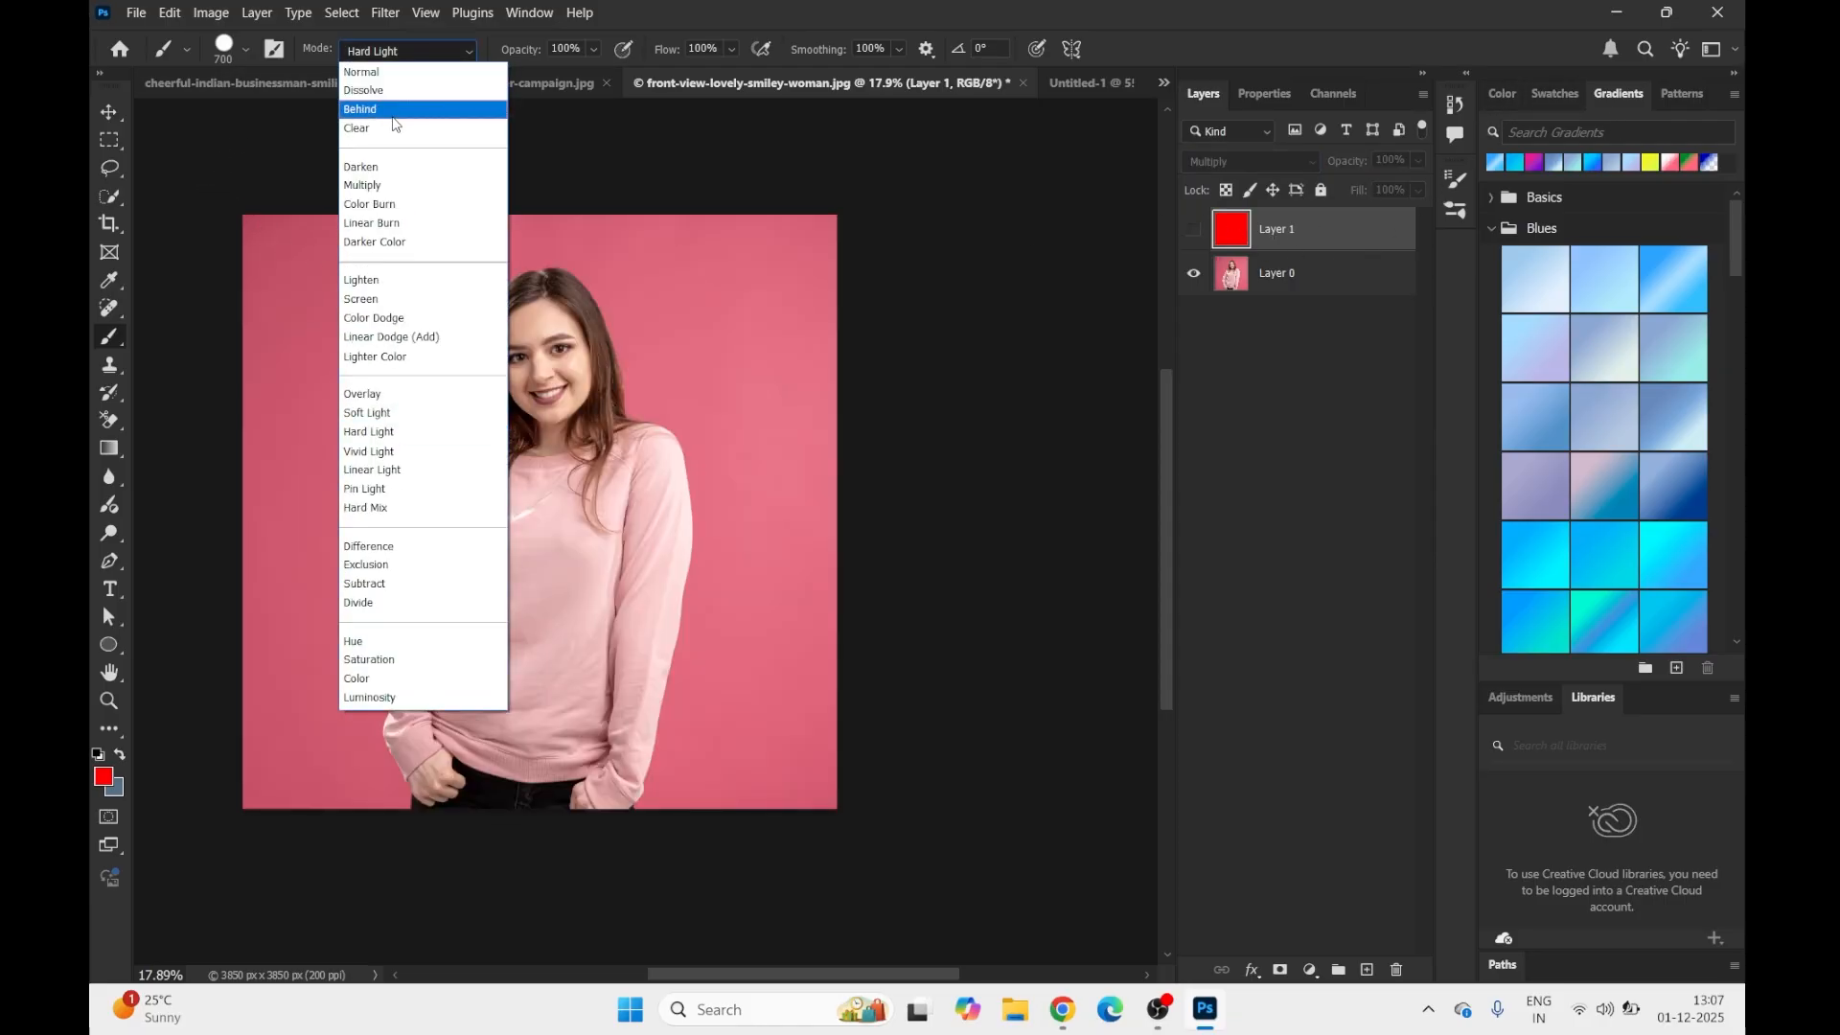
{"action": "left_click", "coordinate": [365, 187]}
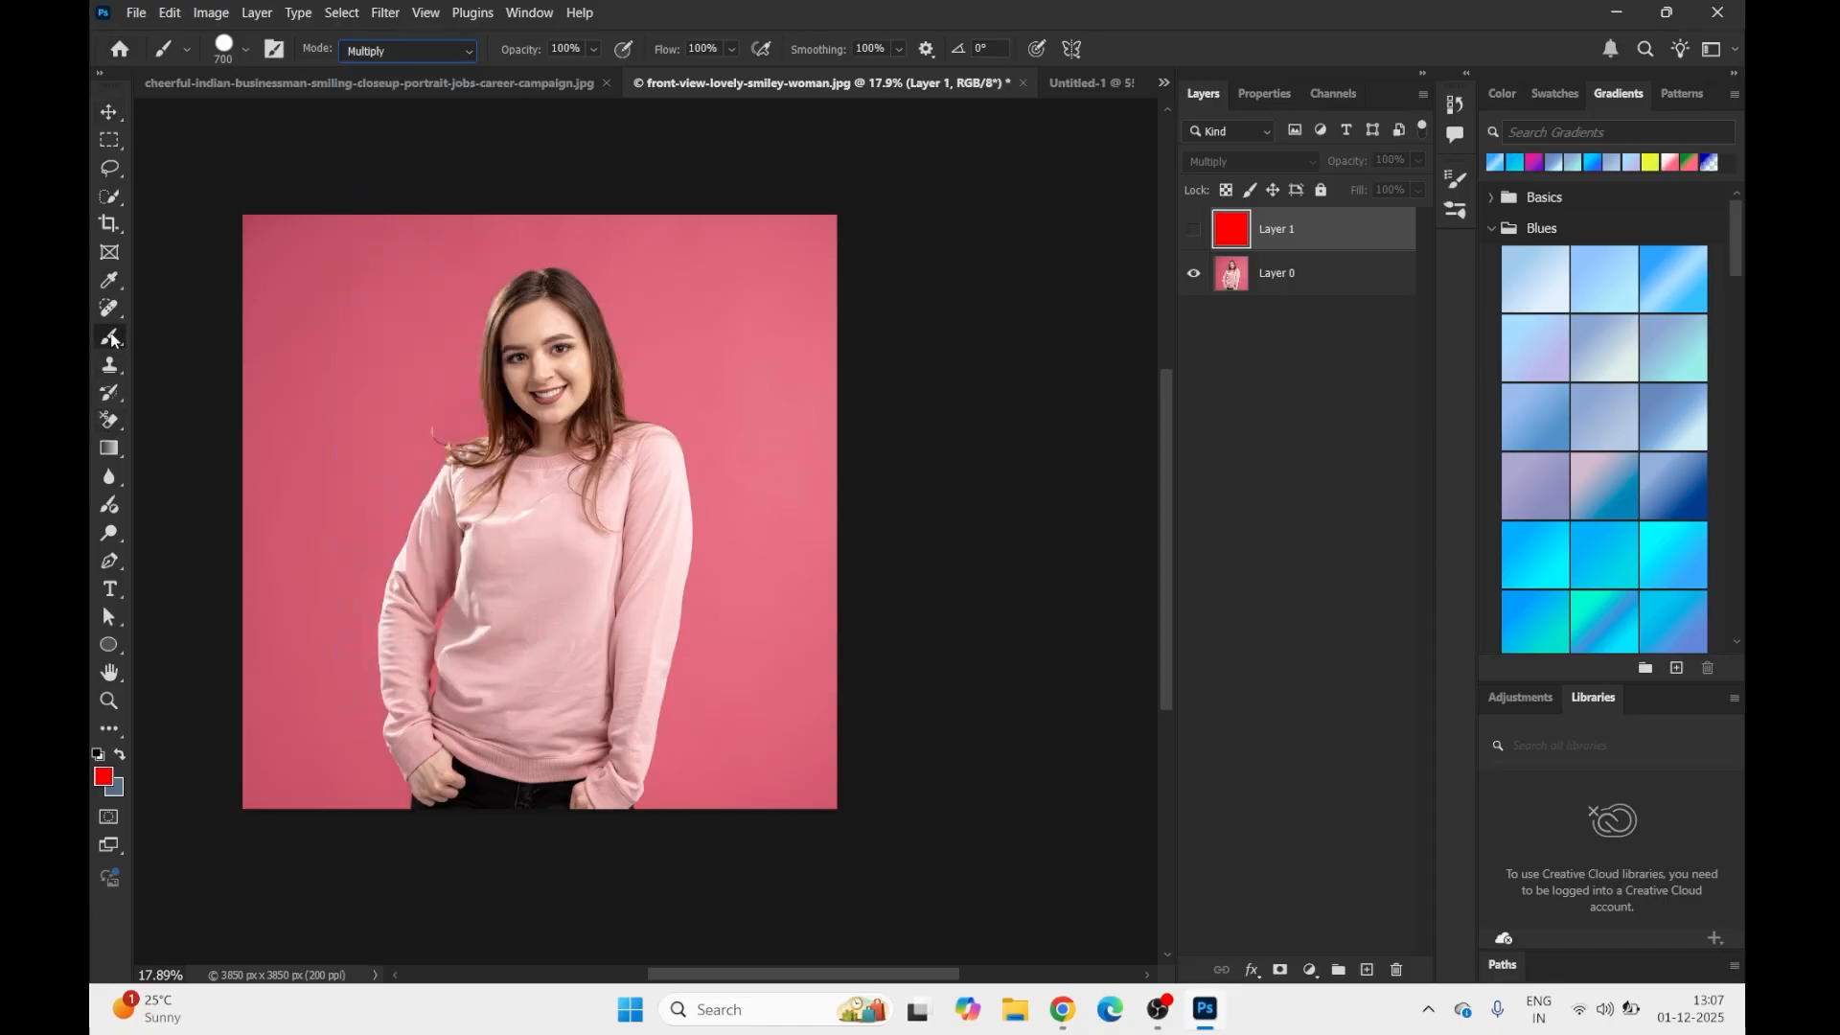
{"action": "left_click", "coordinate": [1304, 284]}
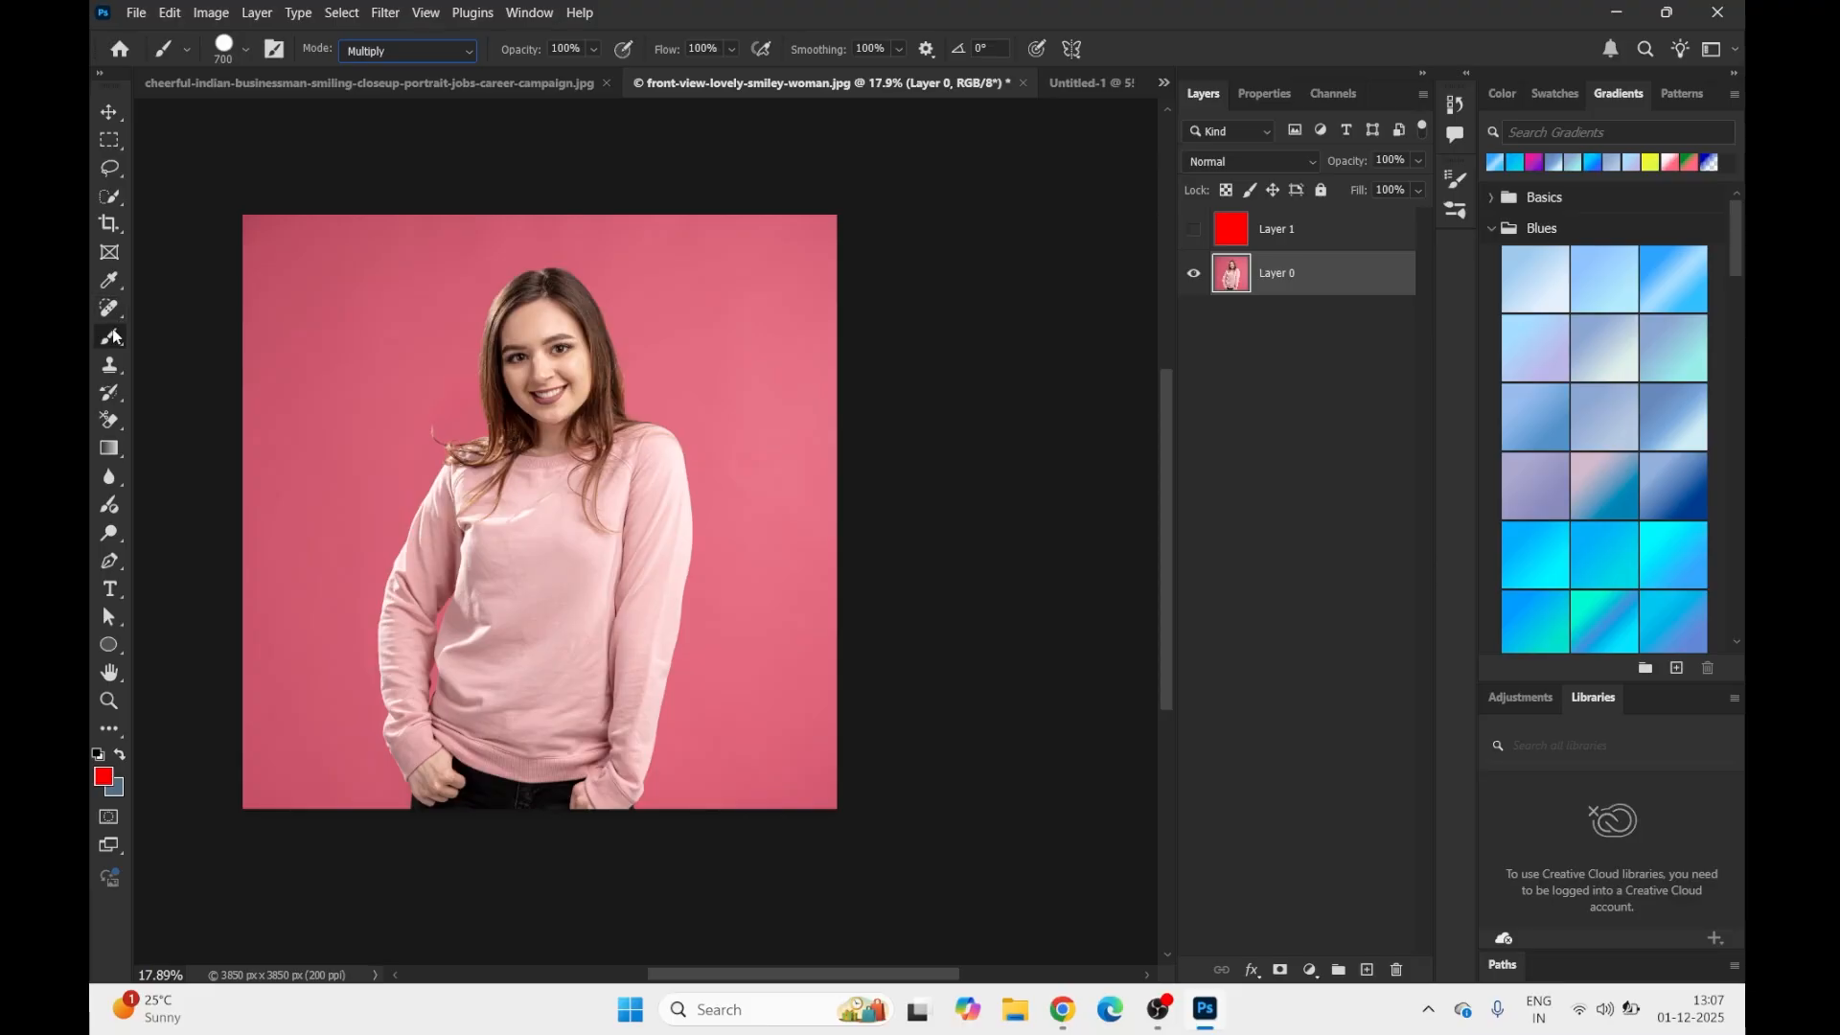
{"action": "mouse_move", "coordinate": [292, 268]}
{"action": "left_mouse_down"}
{"action": "mouse_move", "coordinate": [275, 255]}
{"action": "mouse_move", "coordinate": [816, 271]}
{"action": "mouse_move", "coordinate": [206, 279]}
{"action": "mouse_move", "coordinate": [296, 809]}
{"action": "mouse_move", "coordinate": [589, 724]}
{"action": "mouse_move", "coordinate": [246, 320]}
{"action": "mouse_move", "coordinate": [699, 313]}
{"action": "mouse_move", "coordinate": [670, 320]}
{"action": "mouse_move", "coordinate": [654, 653]}
{"action": "mouse_move", "coordinate": [671, 733]}
{"action": "mouse_move", "coordinate": [522, 795]}
{"action": "mouse_move", "coordinate": [359, 771]}
{"action": "mouse_move", "coordinate": [486, 227]}
{"action": "mouse_move", "coordinate": [509, 173]}
{"action": "mouse_move", "coordinate": [764, 205]}
{"action": "left_mouse_up"}
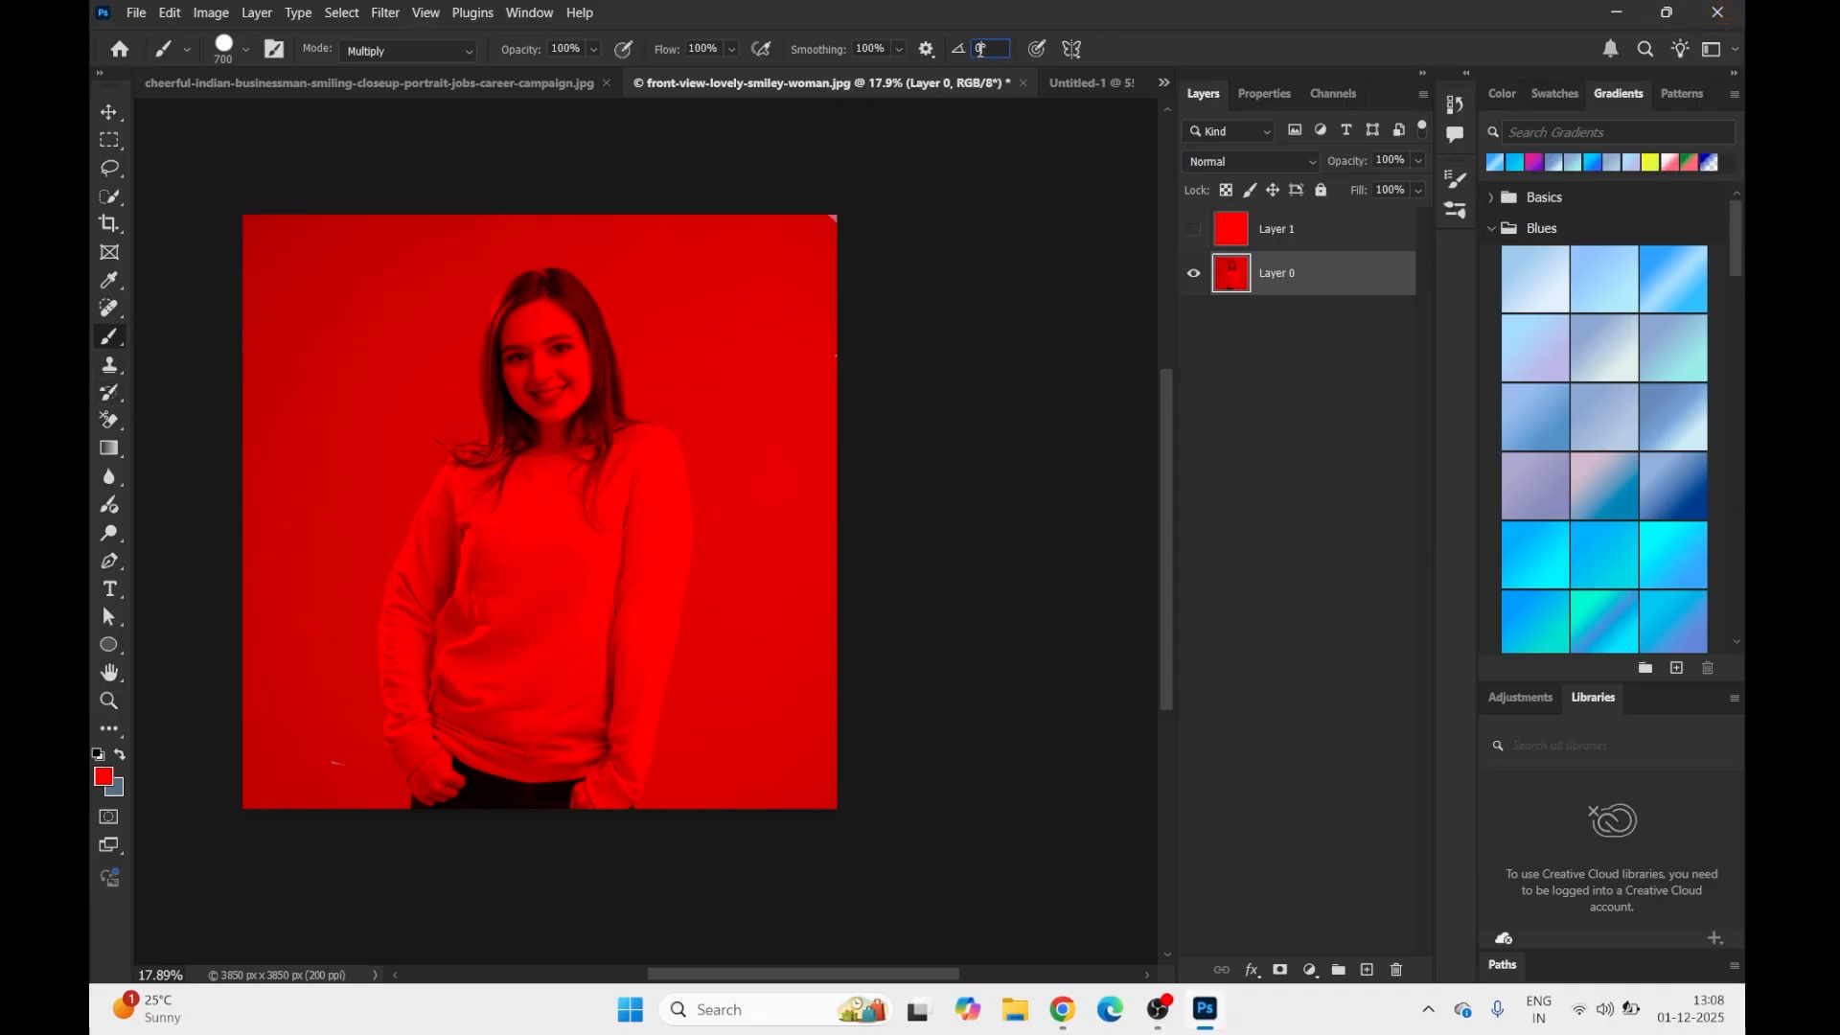
Step: Shape the brush tip into a narrow ellipse angled at 101° and paint diagonally down the backdrop beside the woman
{"action": "left_click", "coordinate": [243, 48]}
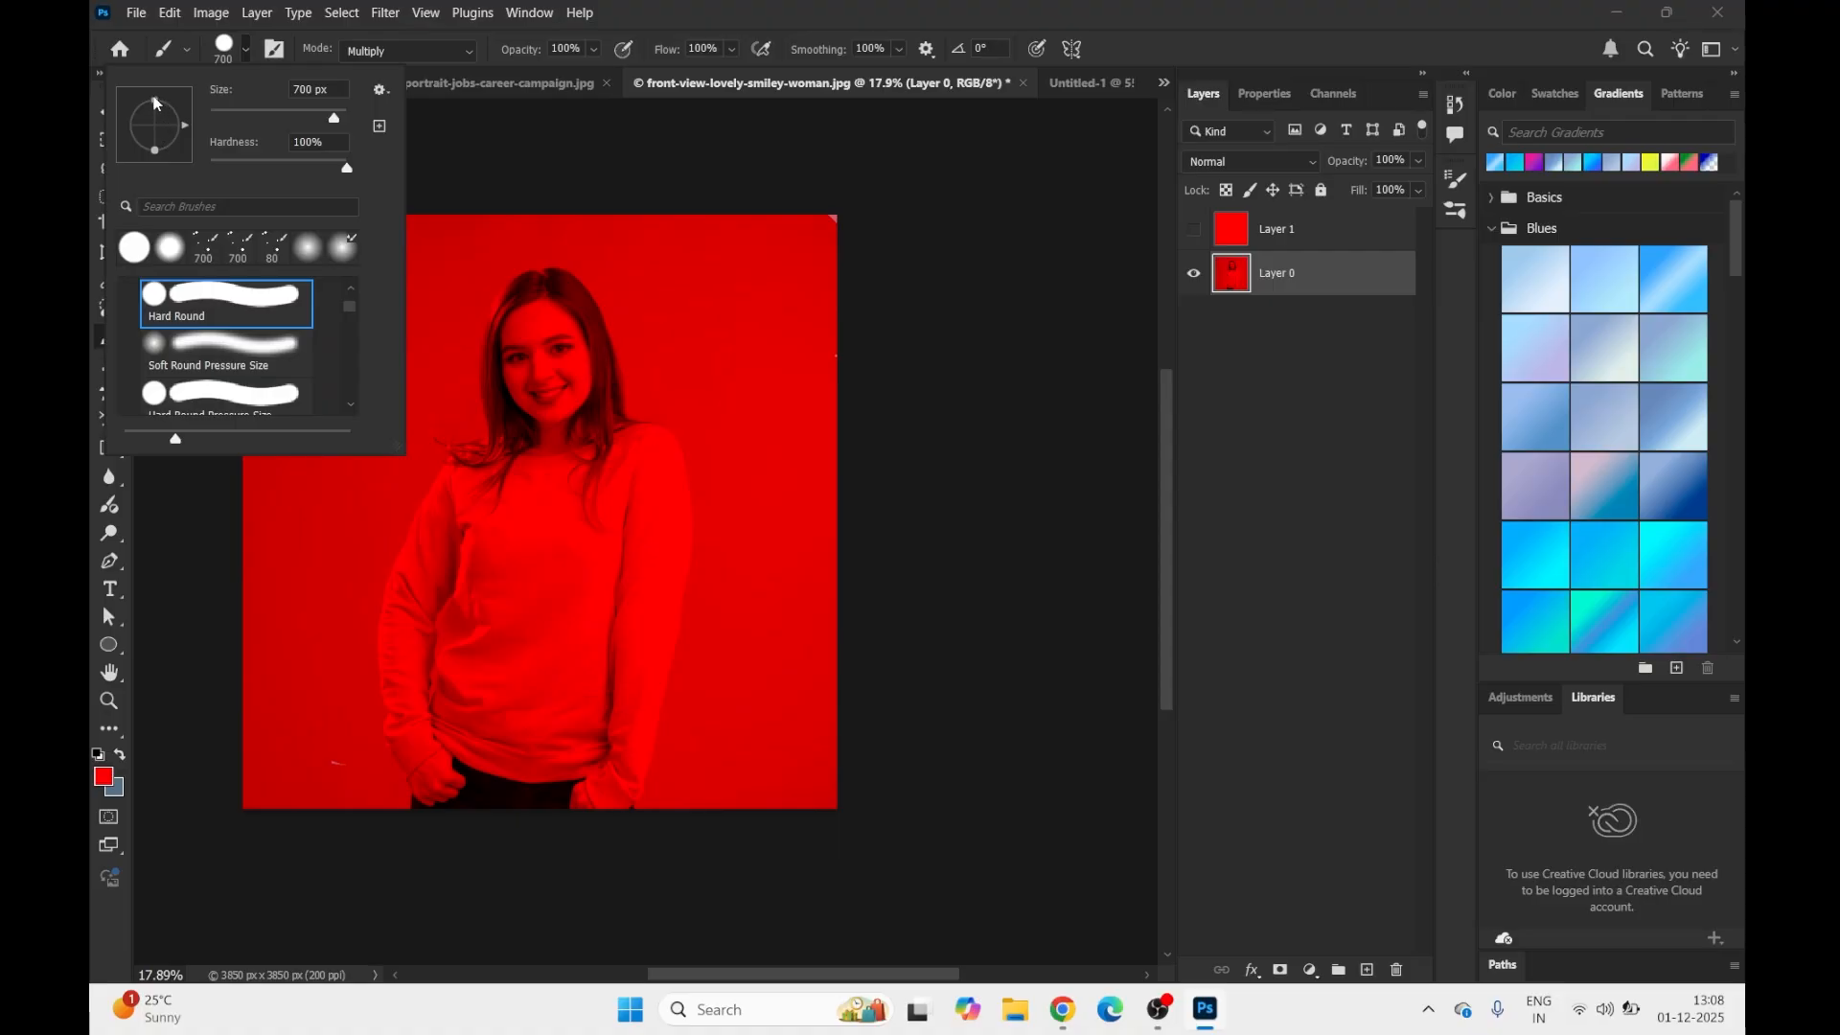
{"action": "left_click_drag", "start_coordinate": [184, 125], "coordinate": [149, 90]}
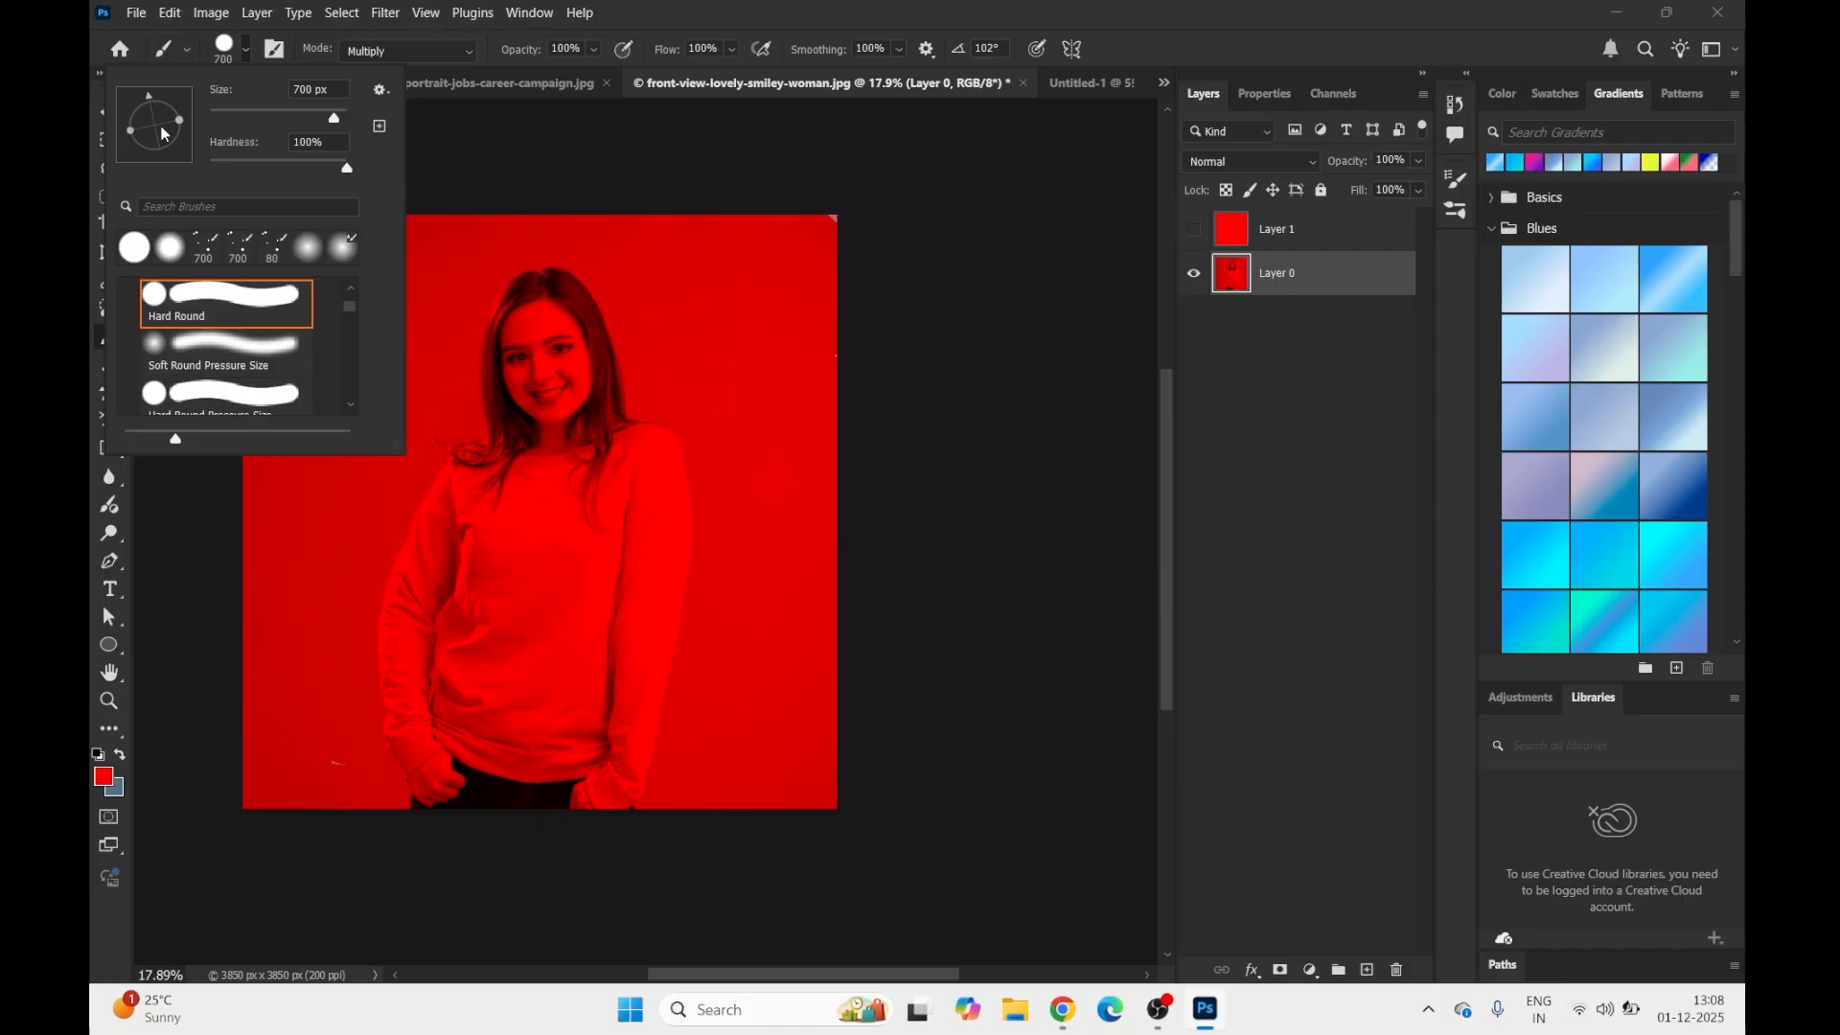
{"action": "left_click_drag", "start_coordinate": [182, 122], "coordinate": [159, 125]}
{"action": "left_click_drag", "start_coordinate": [652, 271], "coordinate": [832, 639]}
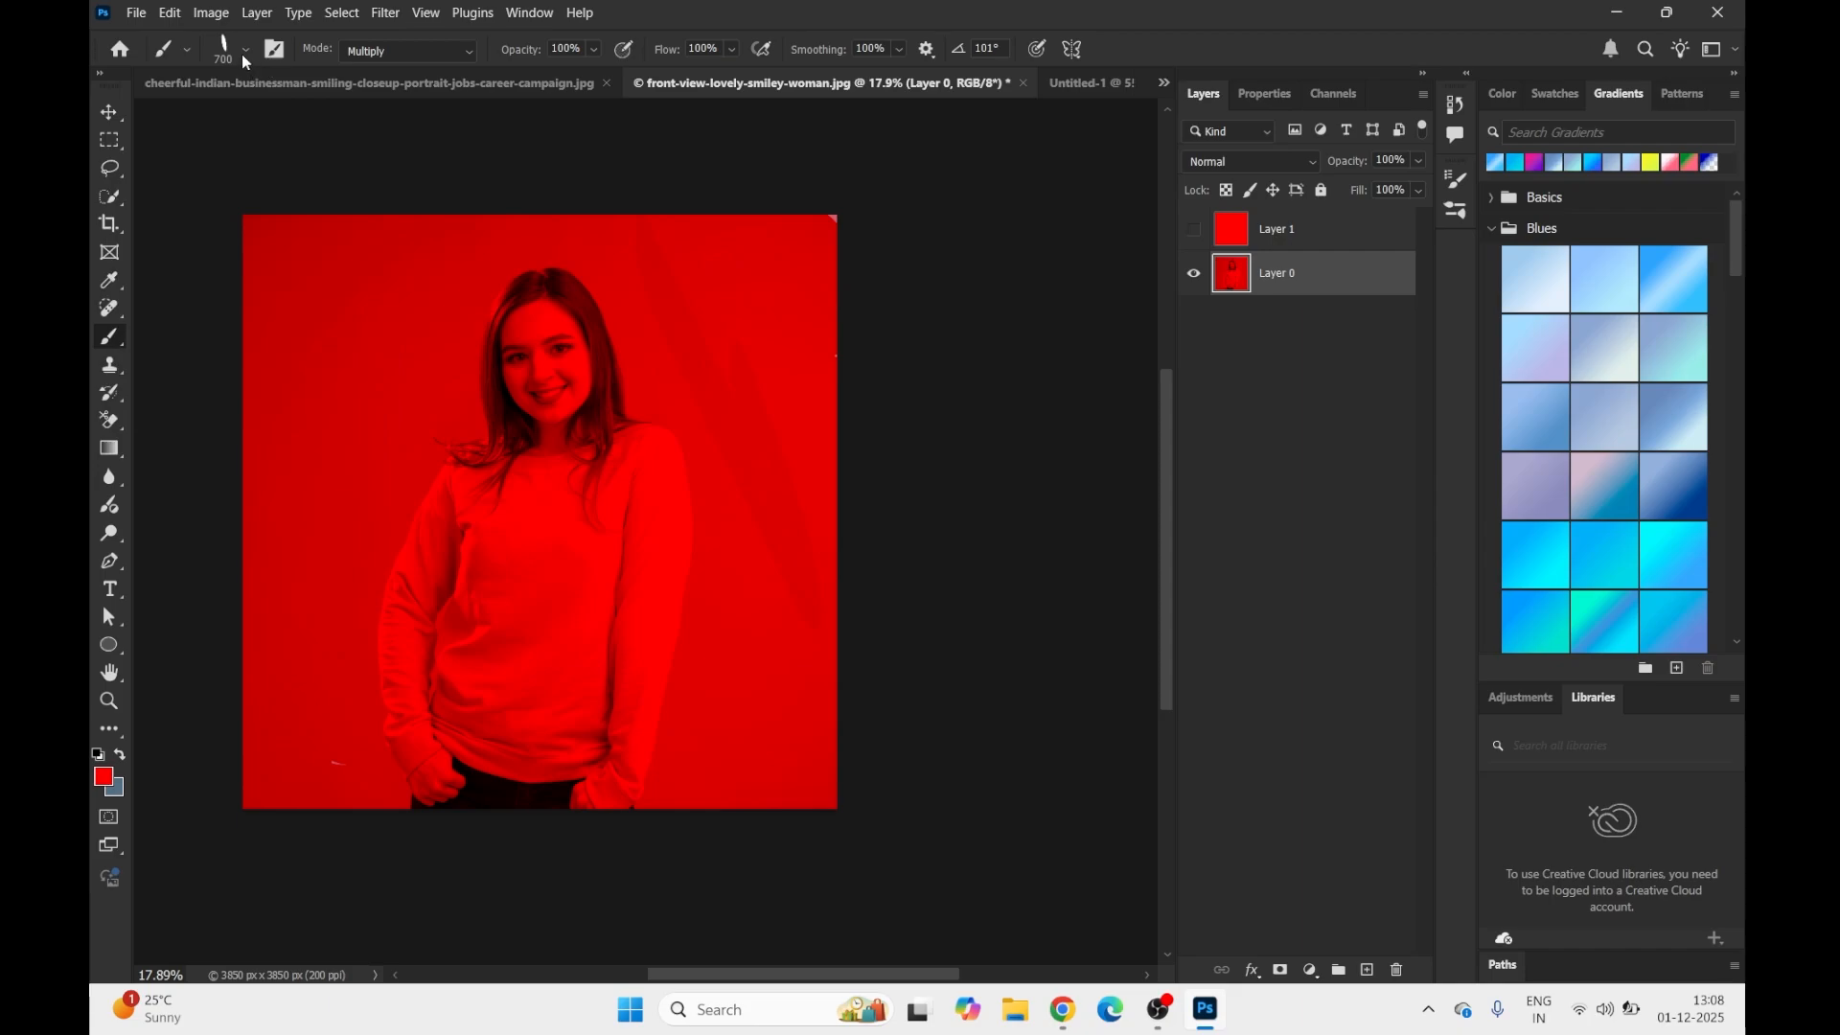
Step: Return the brush tip to a round shape, paint over the backdrop, and revert the photo to its saved state
{"action": "left_click", "coordinate": [247, 50]}
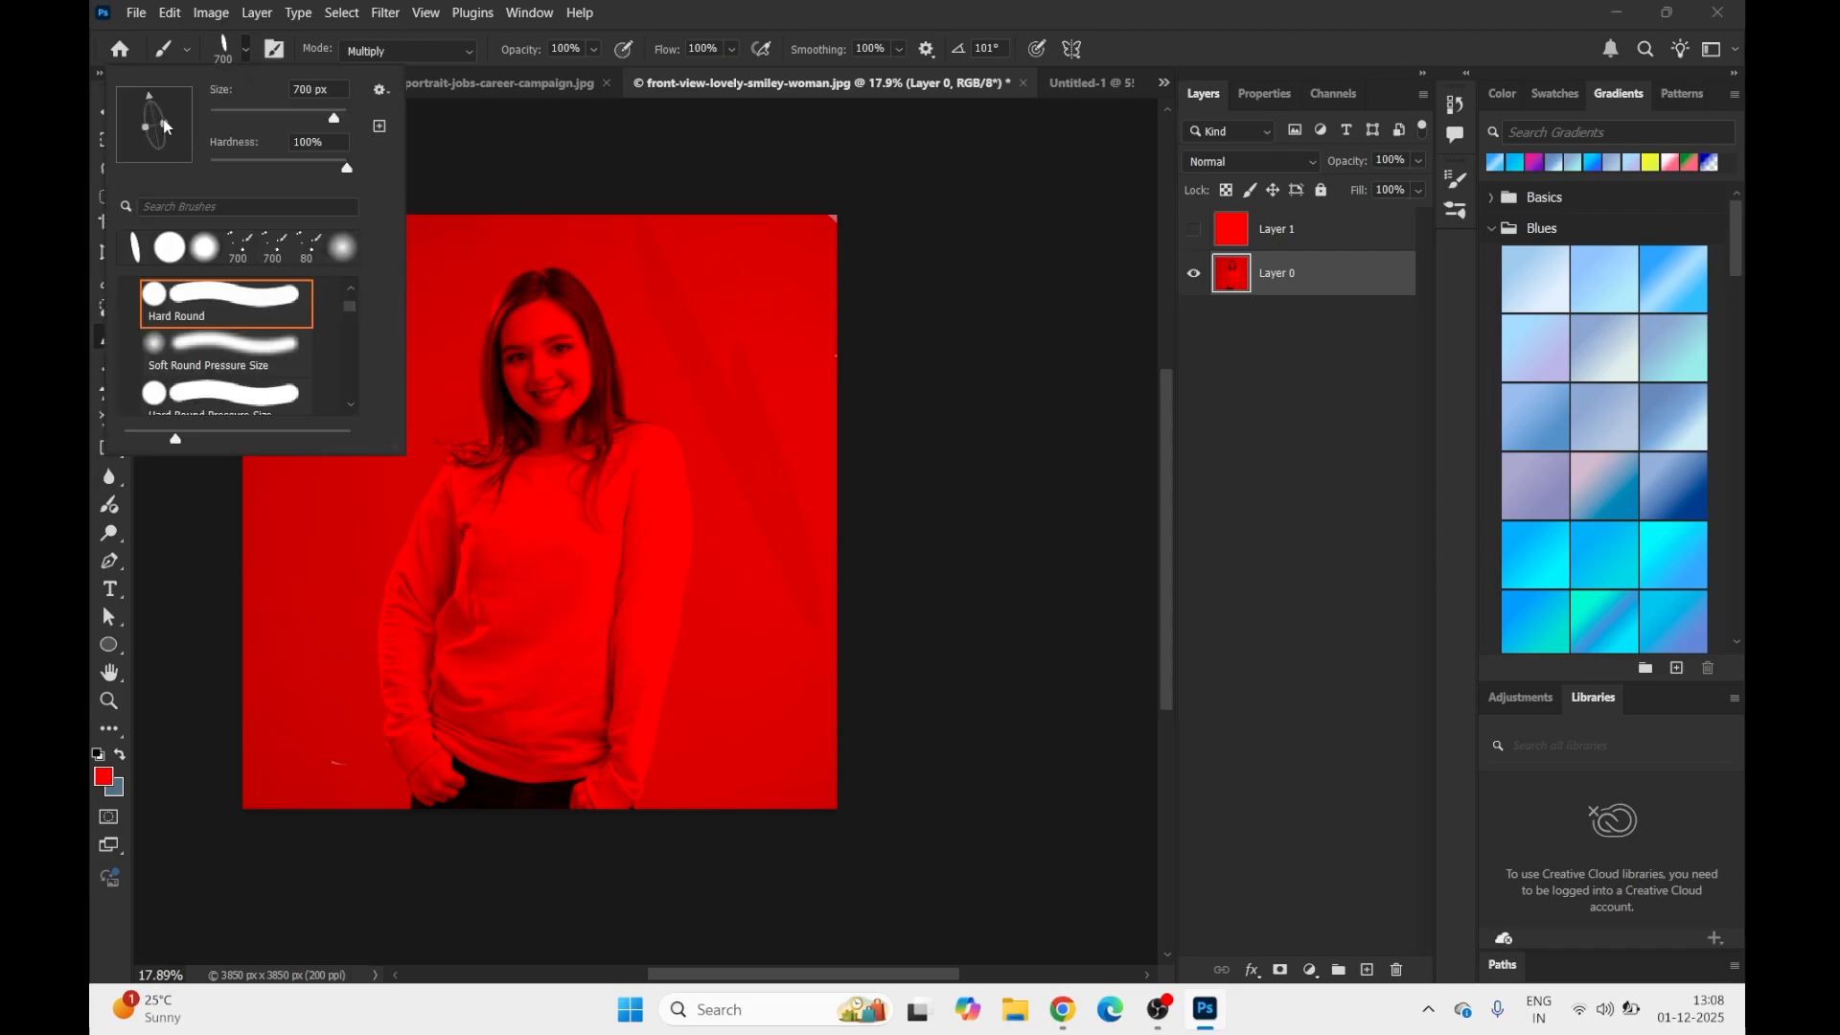
{"action": "left_click_drag", "start_coordinate": [166, 126], "coordinate": [182, 125]}
{"action": "left_click", "coordinate": [707, 279]}
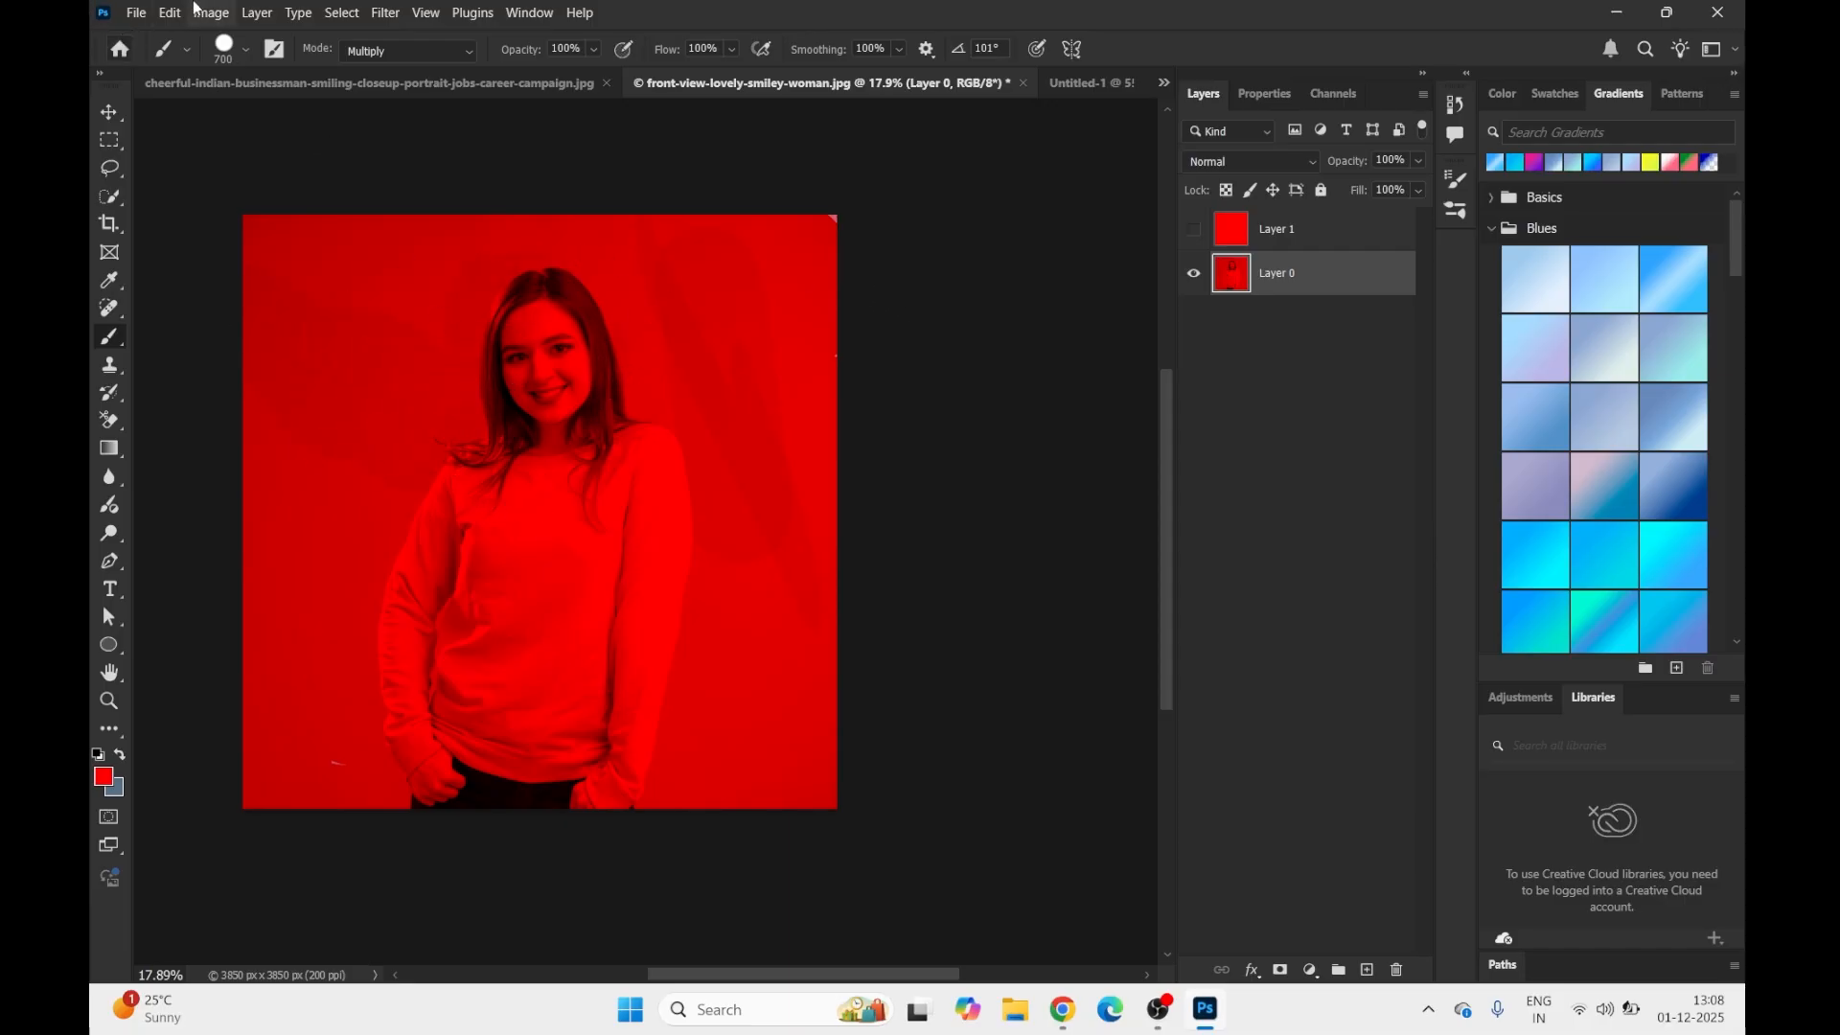
{"action": "left_click", "coordinate": [136, 12]}
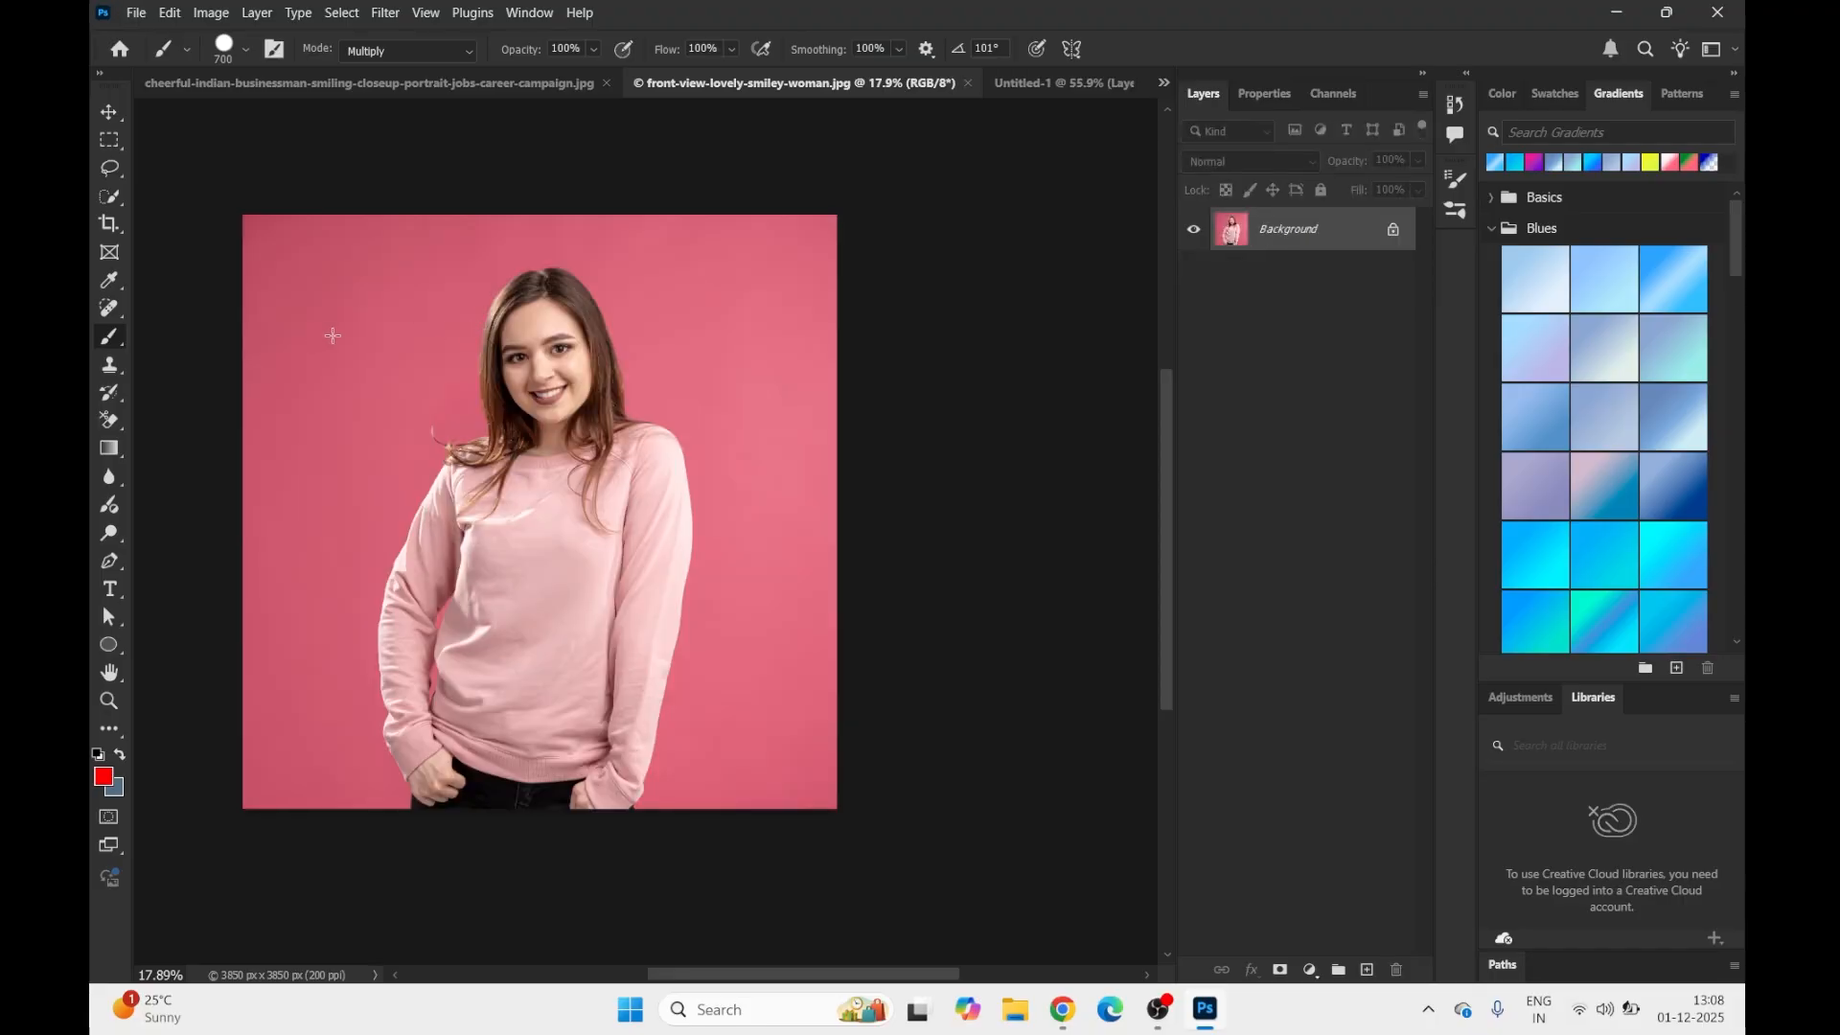
Step: Paint broad red Multiply strokes on both sides of the woman and revert the photo
{"action": "mouse_move", "coordinate": [333, 335]}
{"action": "left_mouse_down"}
{"action": "mouse_move", "coordinate": [408, 619]}
{"action": "mouse_move", "coordinate": [444, 678]}
{"action": "mouse_move", "coordinate": [453, 347]}
{"action": "mouse_move", "coordinate": [425, 281]}
{"action": "left_mouse_up"}
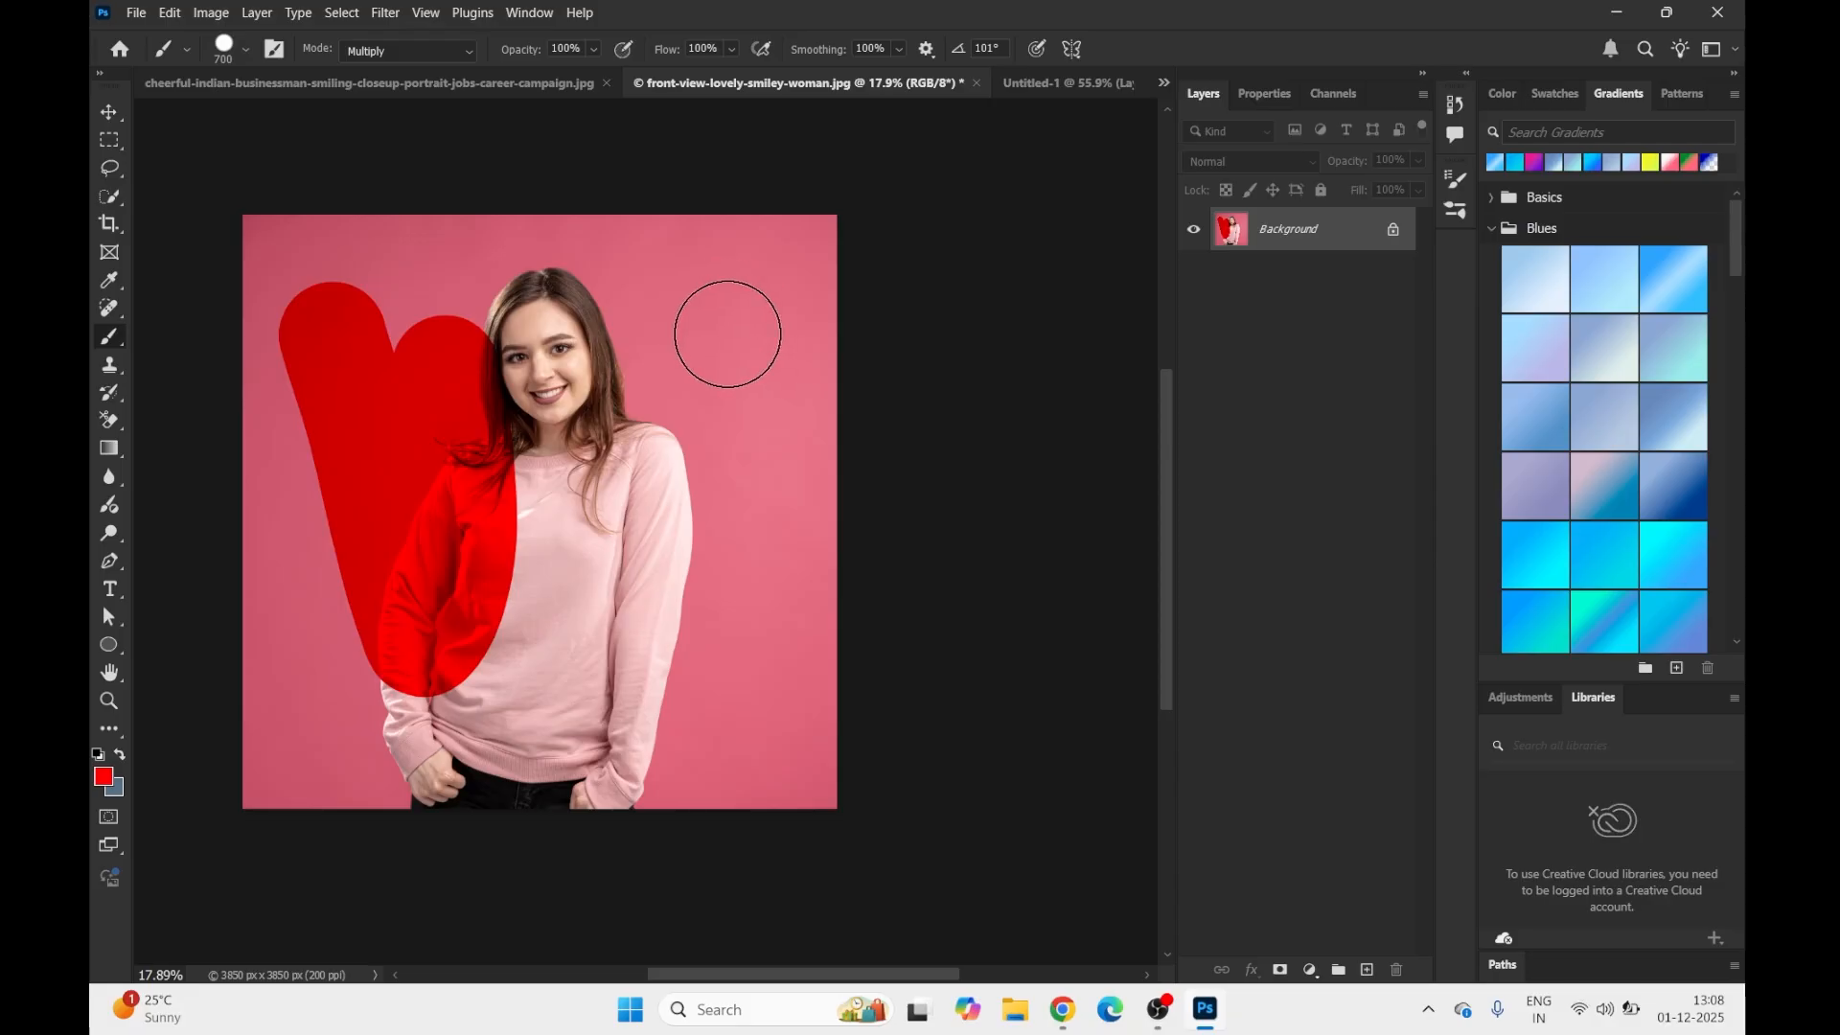
{"action": "left_click_drag", "start_coordinate": [713, 333], "coordinate": [751, 682]}
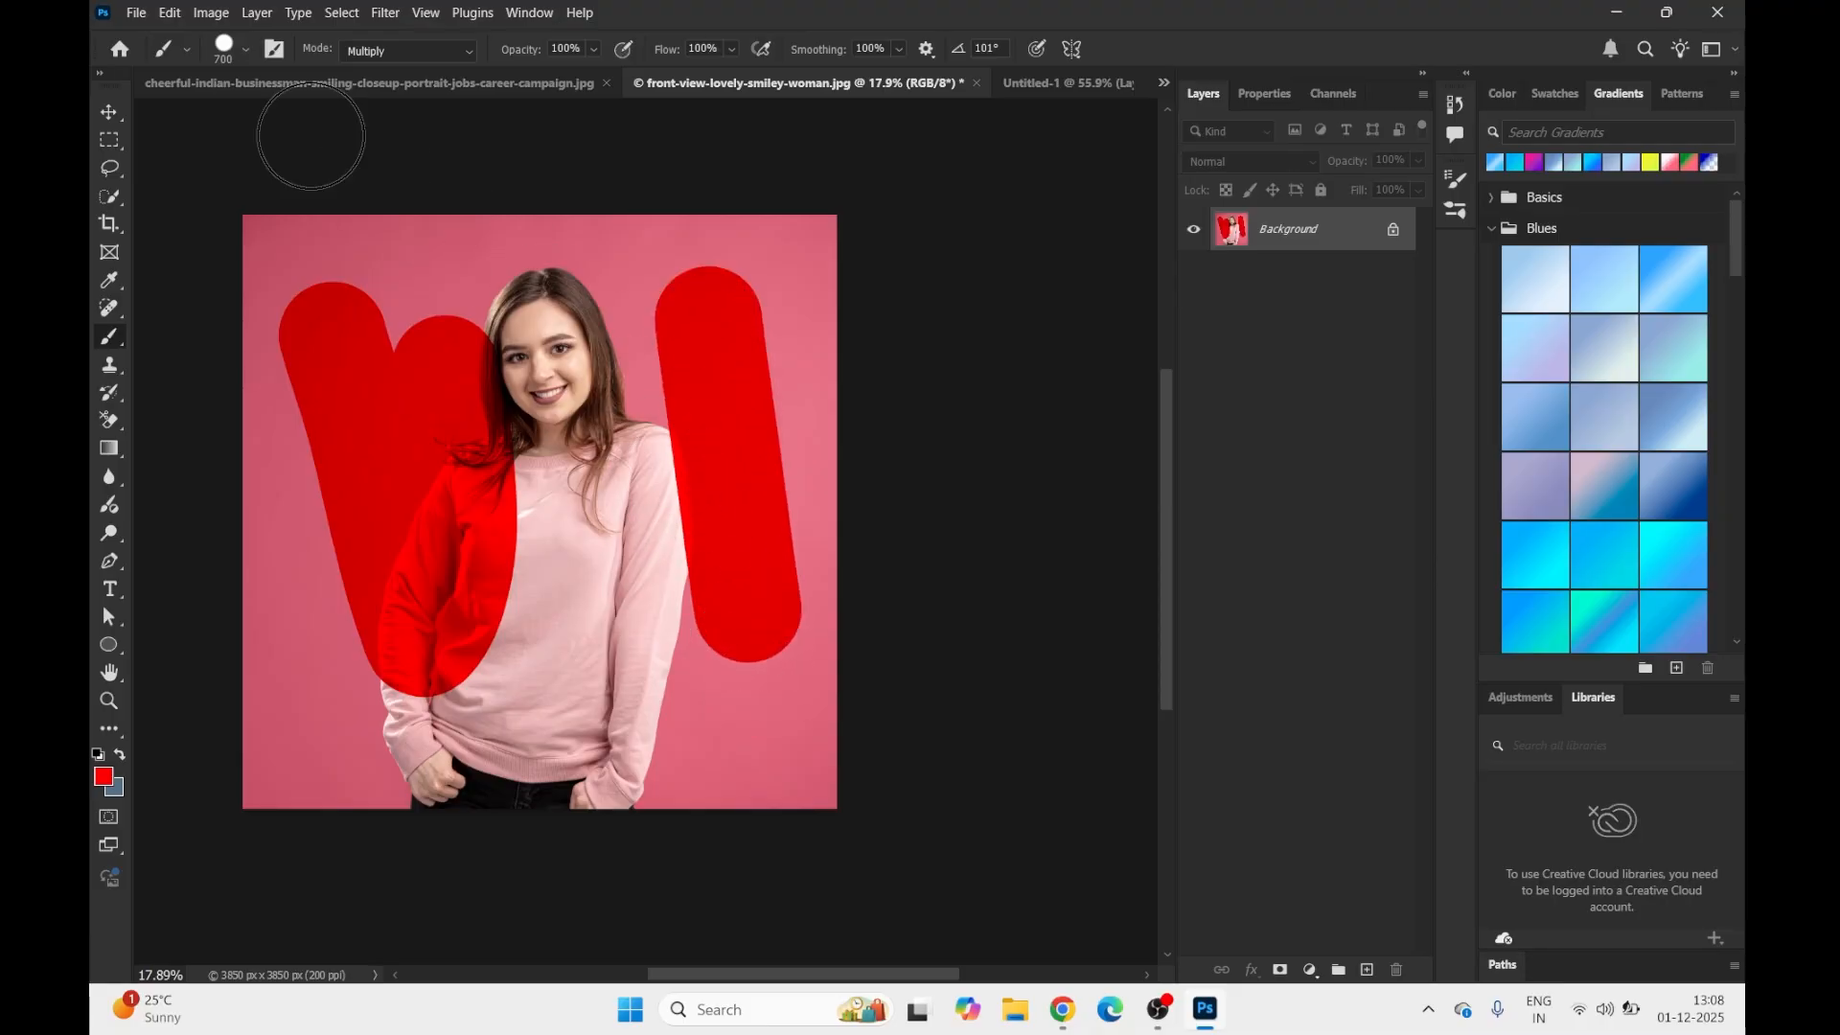
{"action": "left_click", "coordinate": [139, 12]}
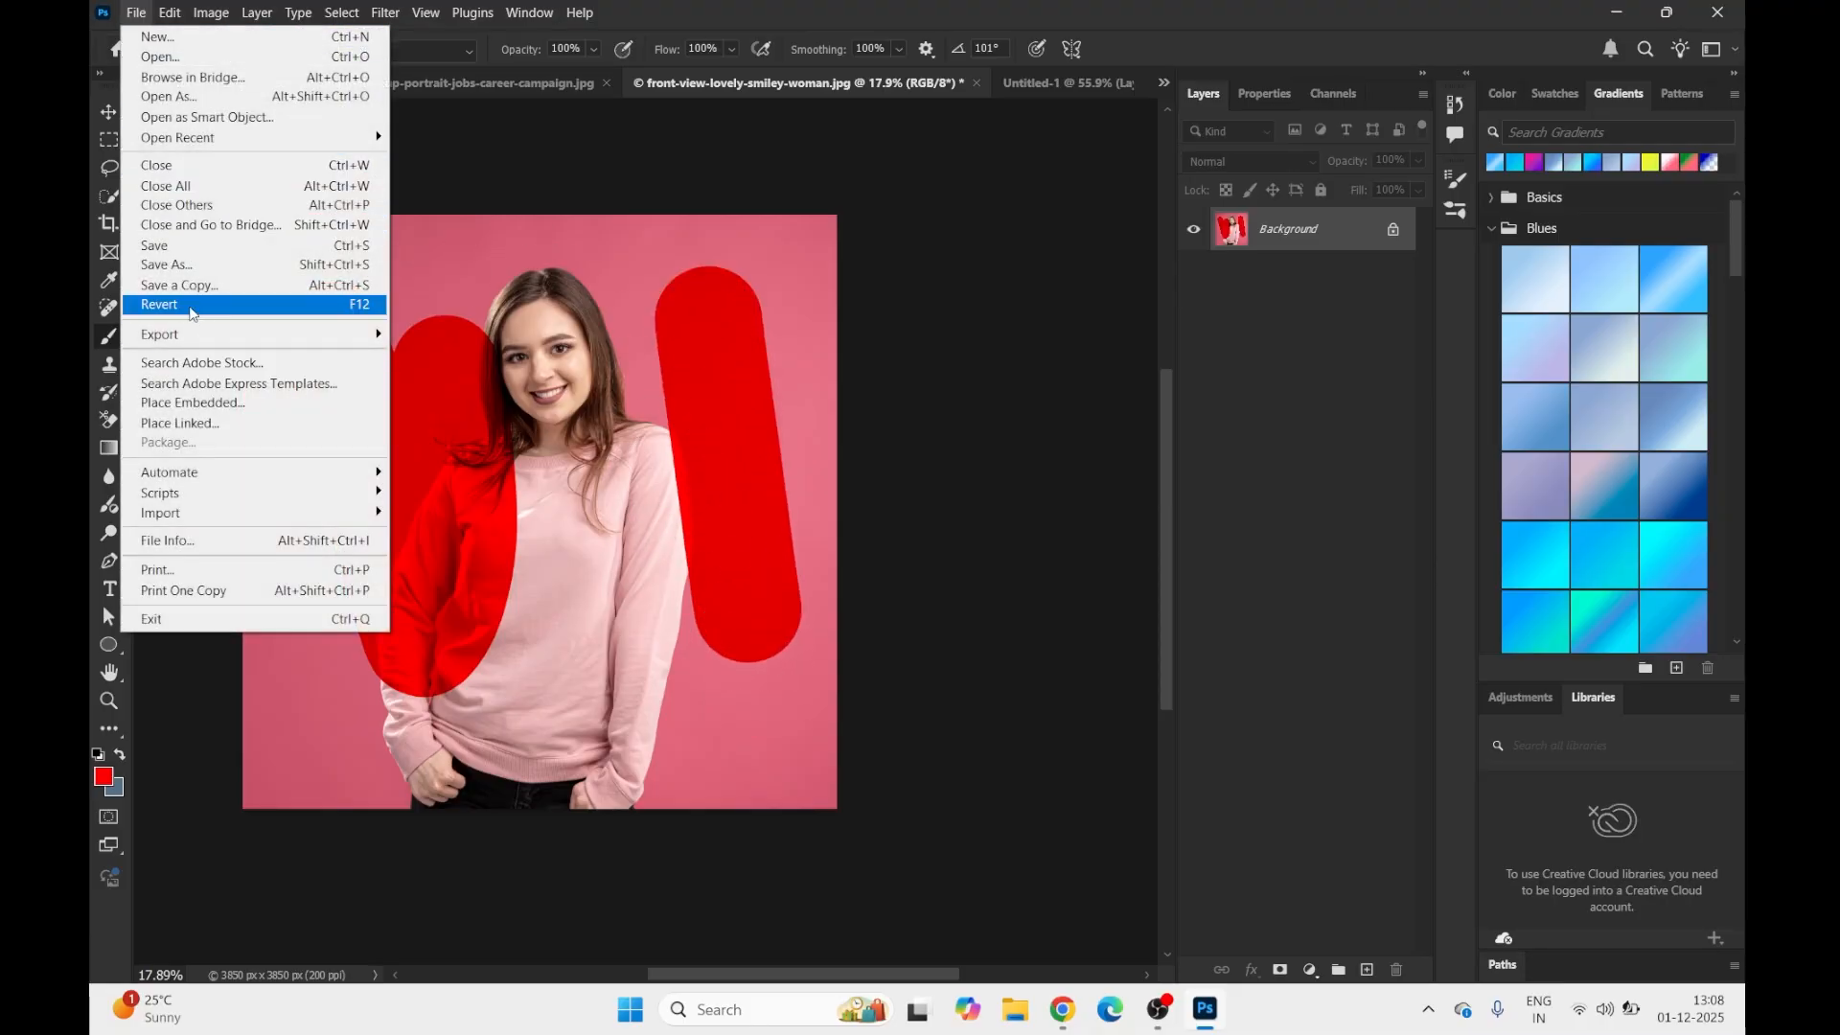
{"action": "left_click", "coordinate": [206, 308]}
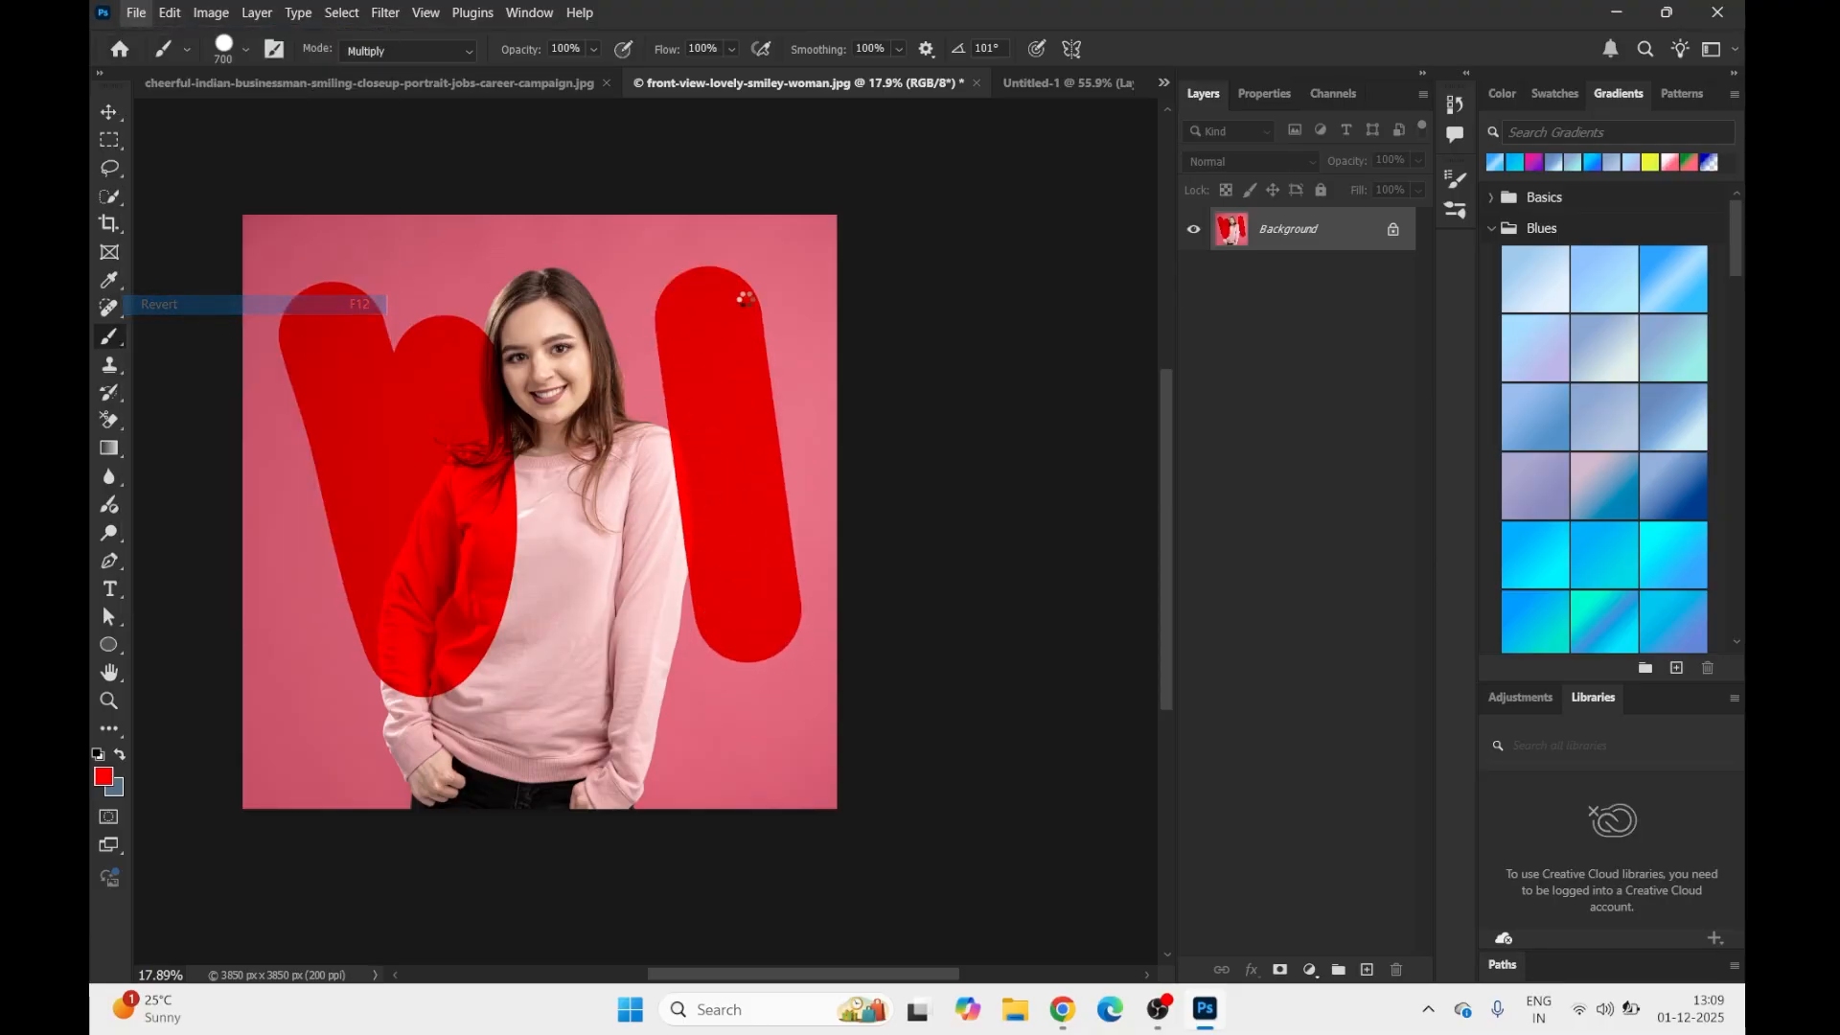
Step: Activate the Color Replacement Tool and revert the woman's photo to its saved state
{"action": "right_click", "coordinate": [119, 338]}
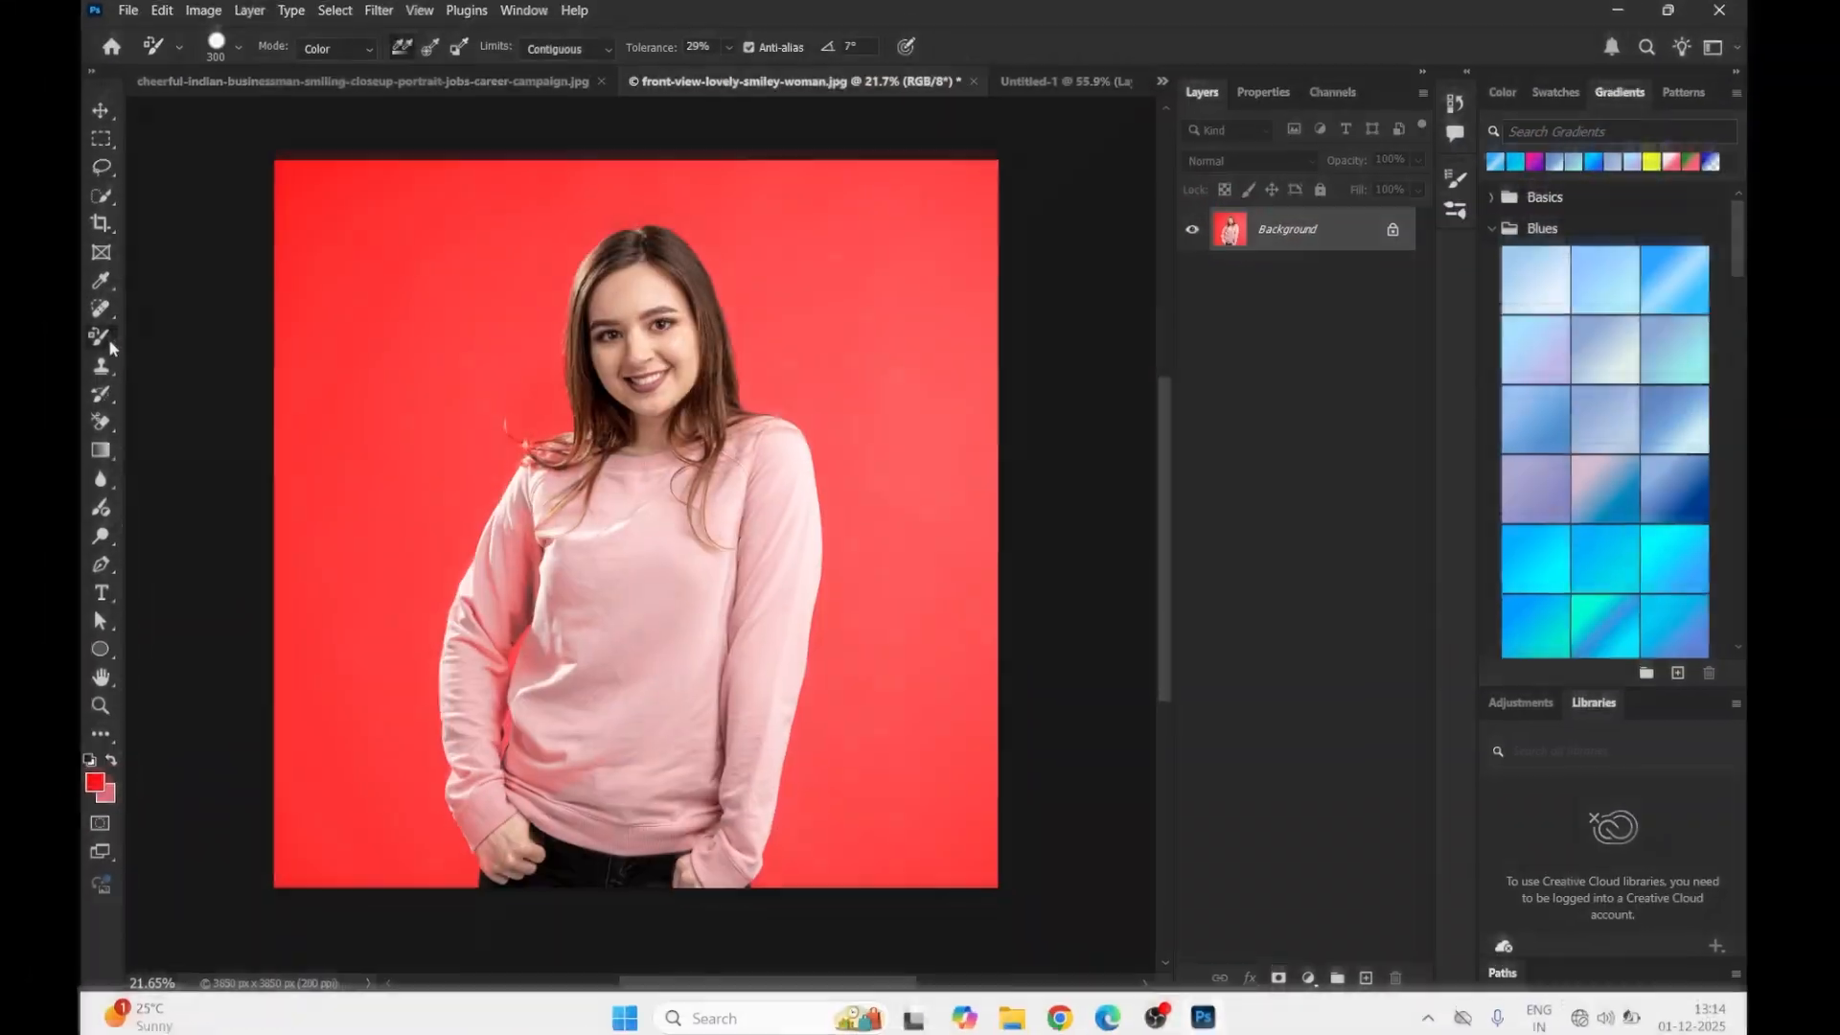
{"action": "right_click", "coordinate": [107, 338]}
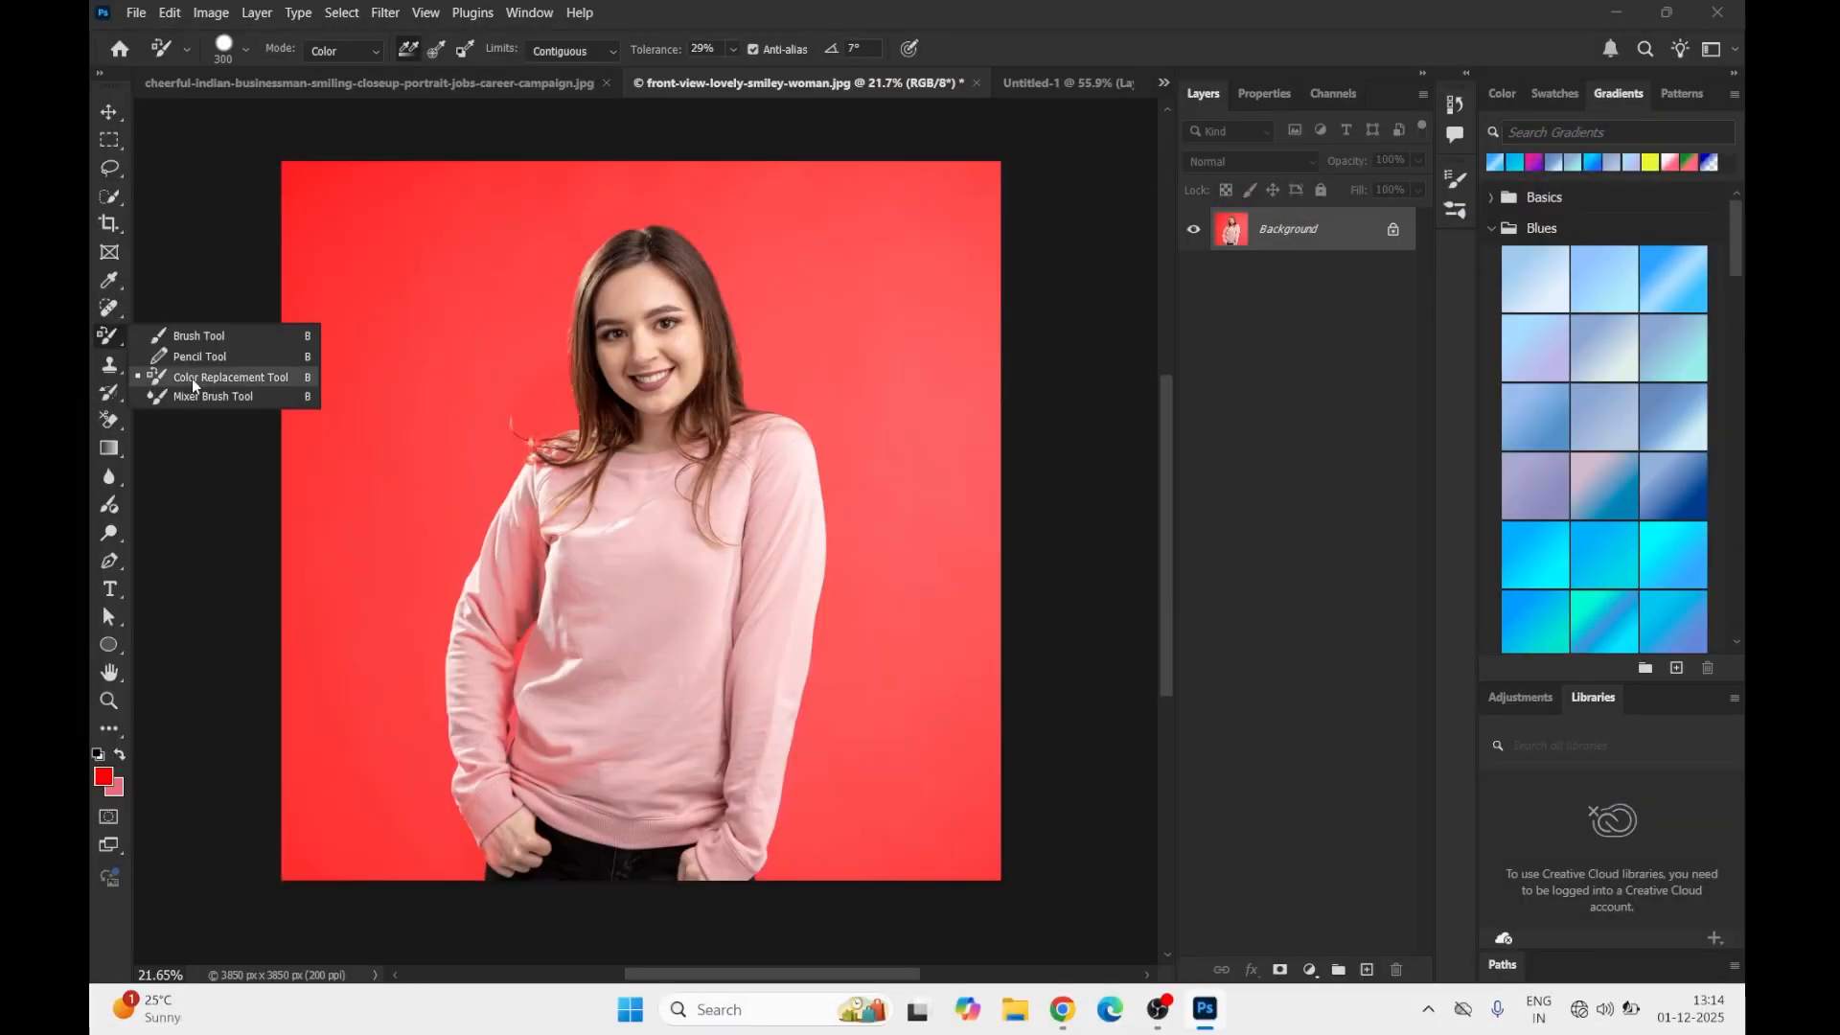
{"action": "left_click", "coordinate": [194, 378]}
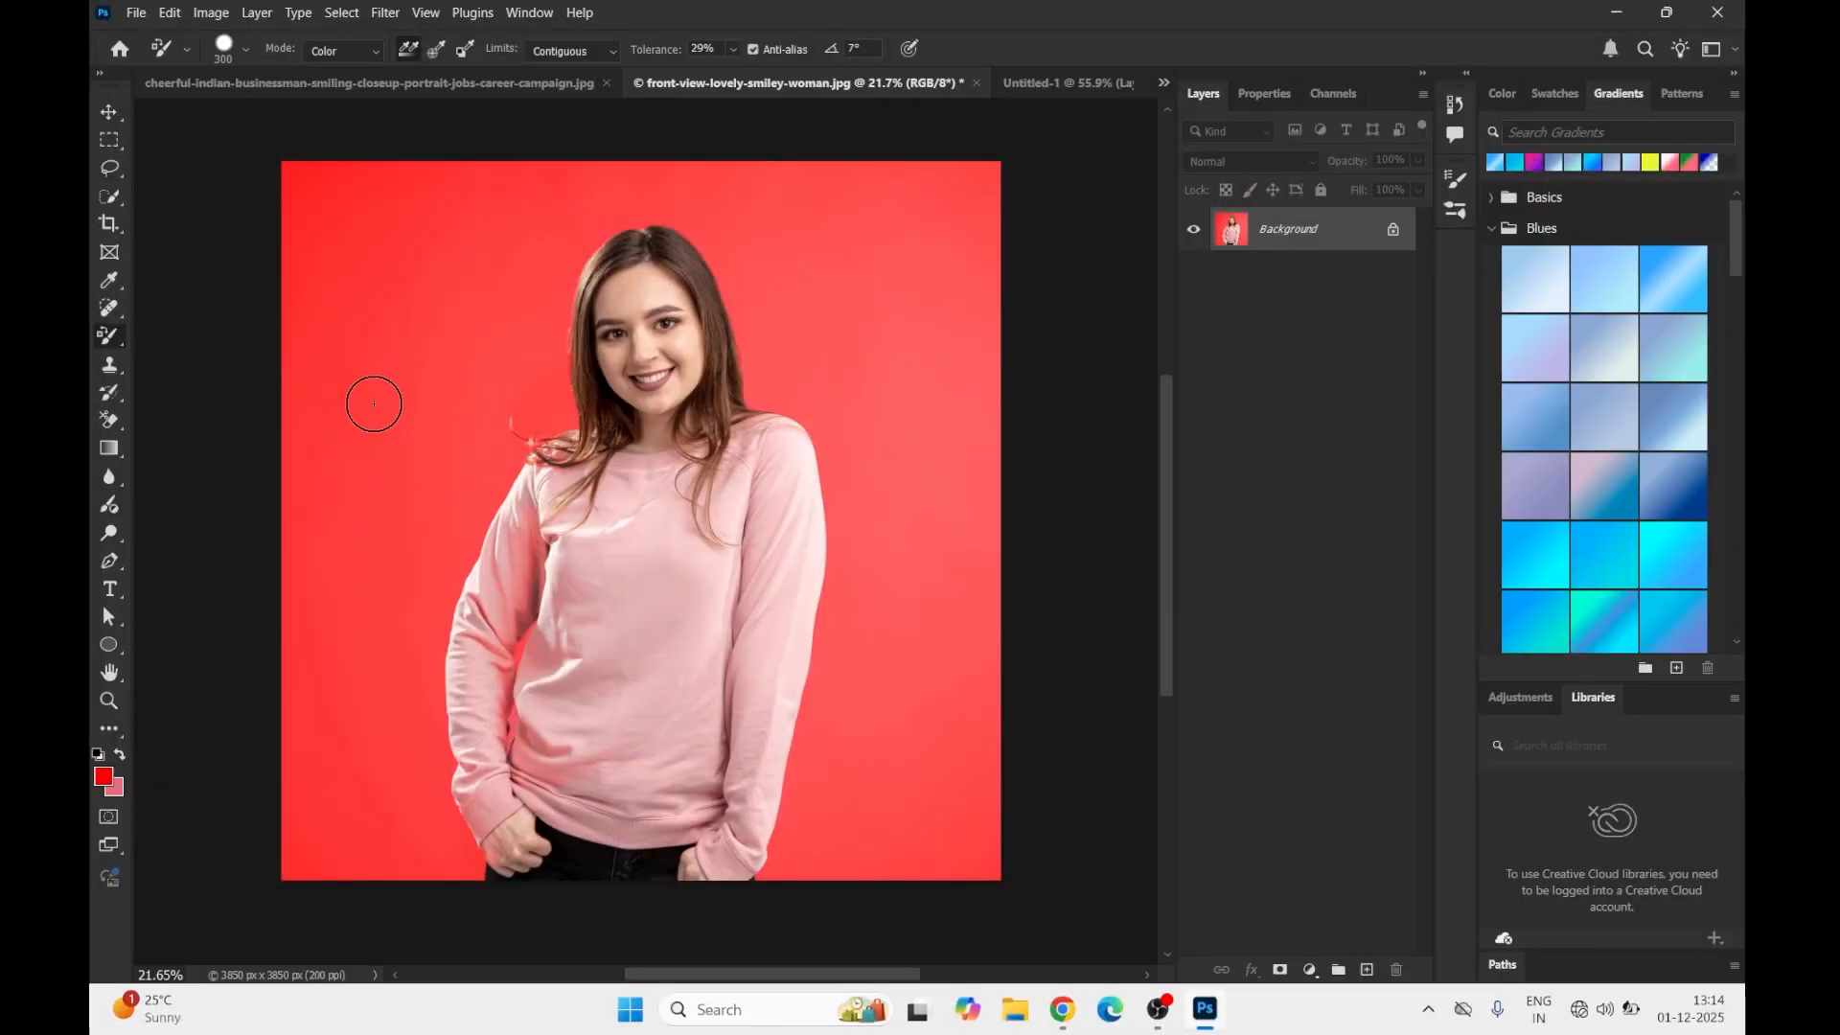
{"action": "left_click", "coordinate": [135, 12]}
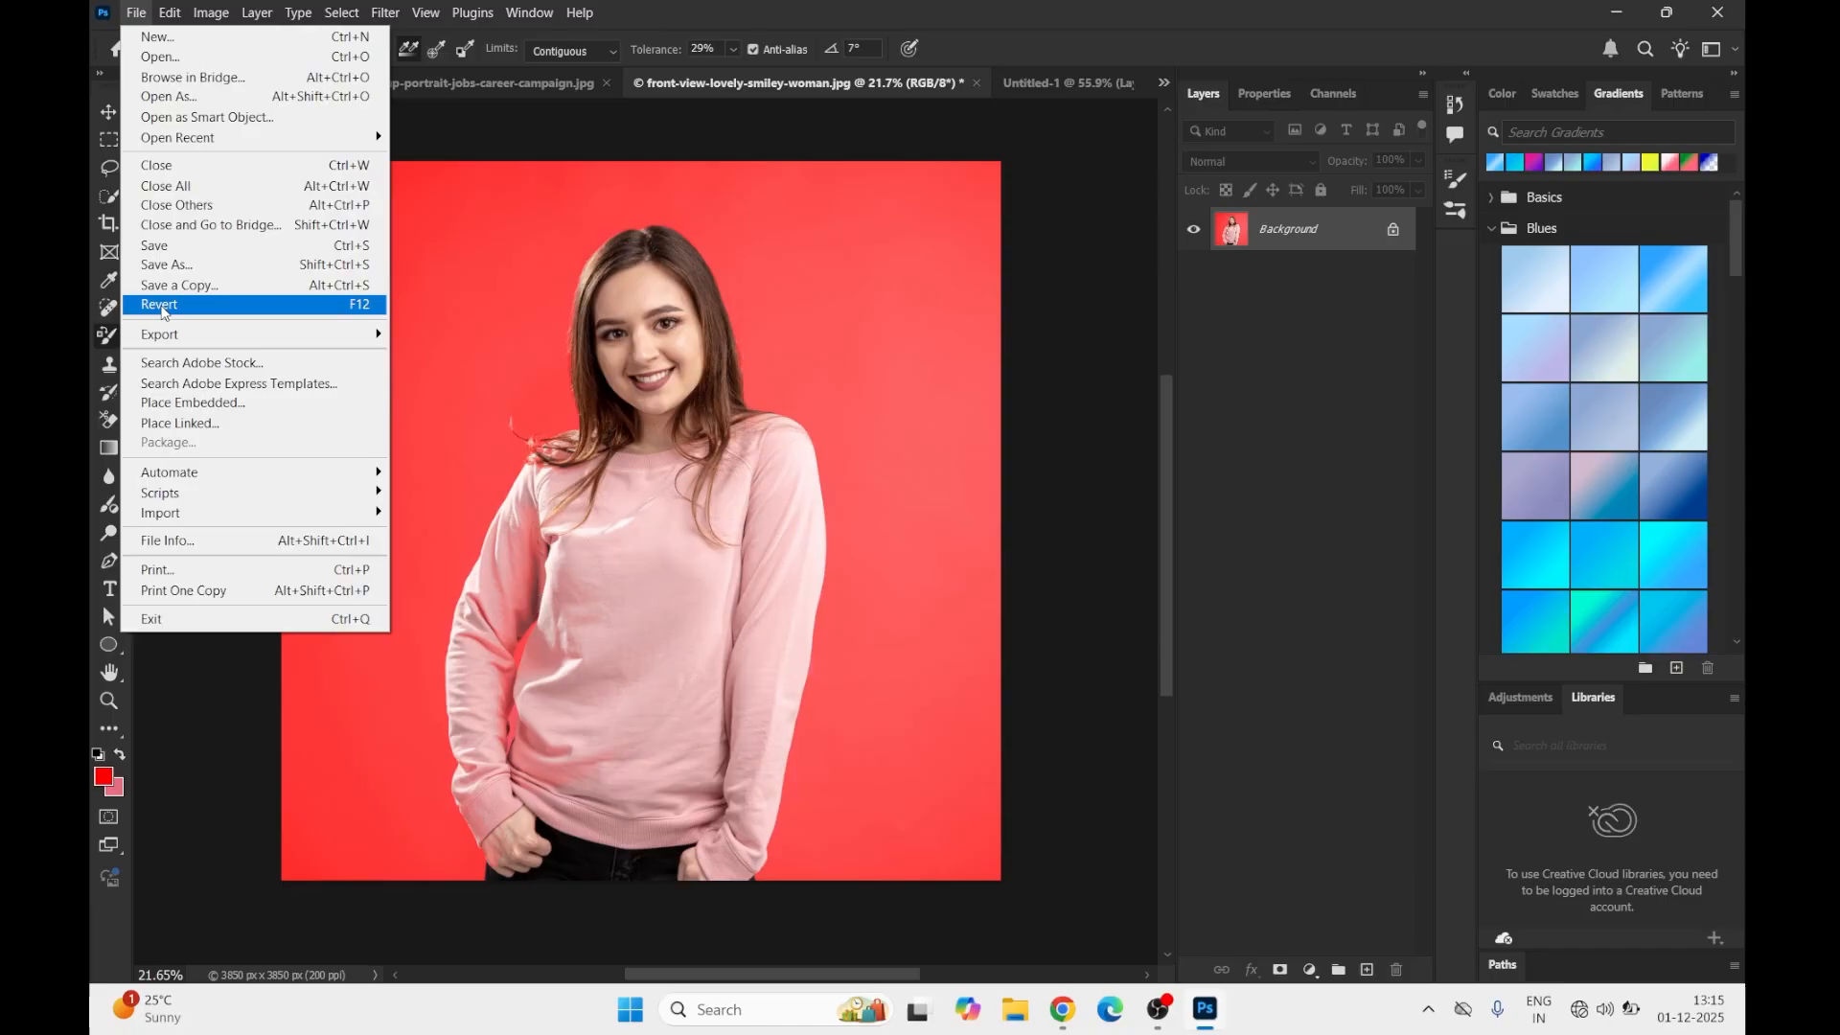
{"action": "left_click", "coordinate": [160, 306]}
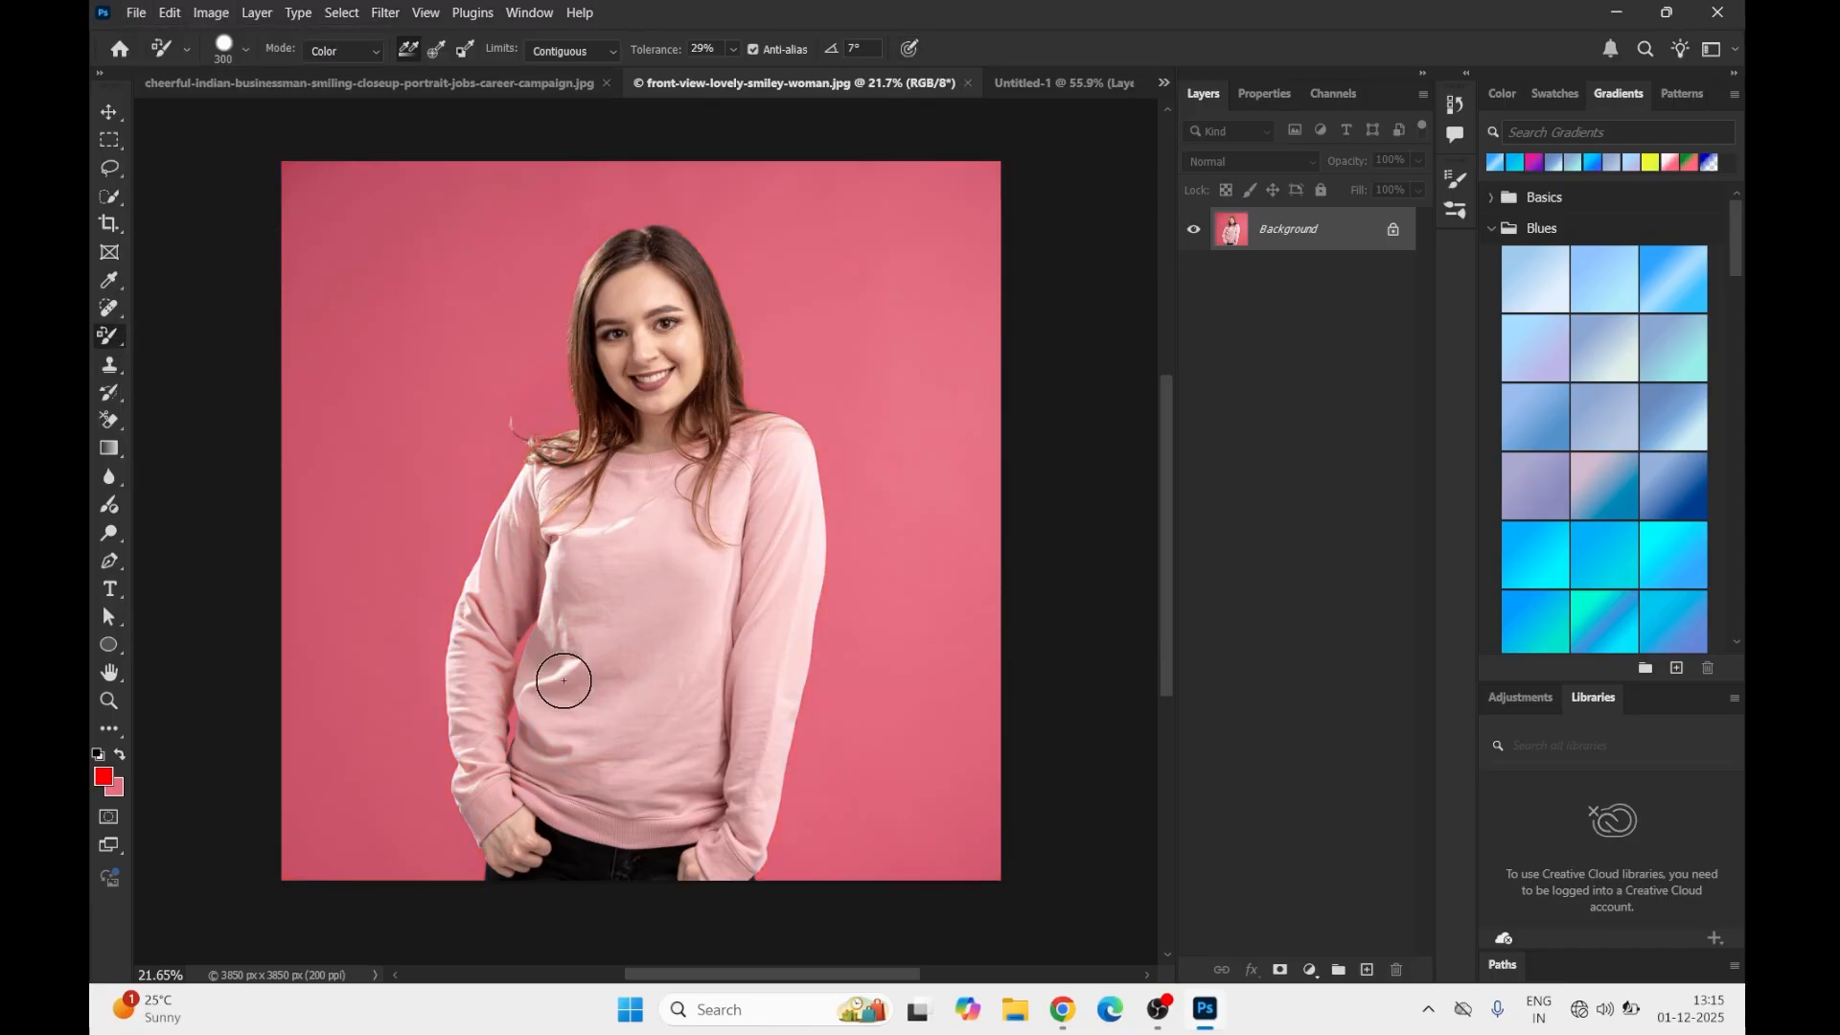
Step: Review the brush tip settings and set the Color Replacement Tool to Color mode with Continuous sampling
{"action": "left_click", "coordinate": [230, 45]}
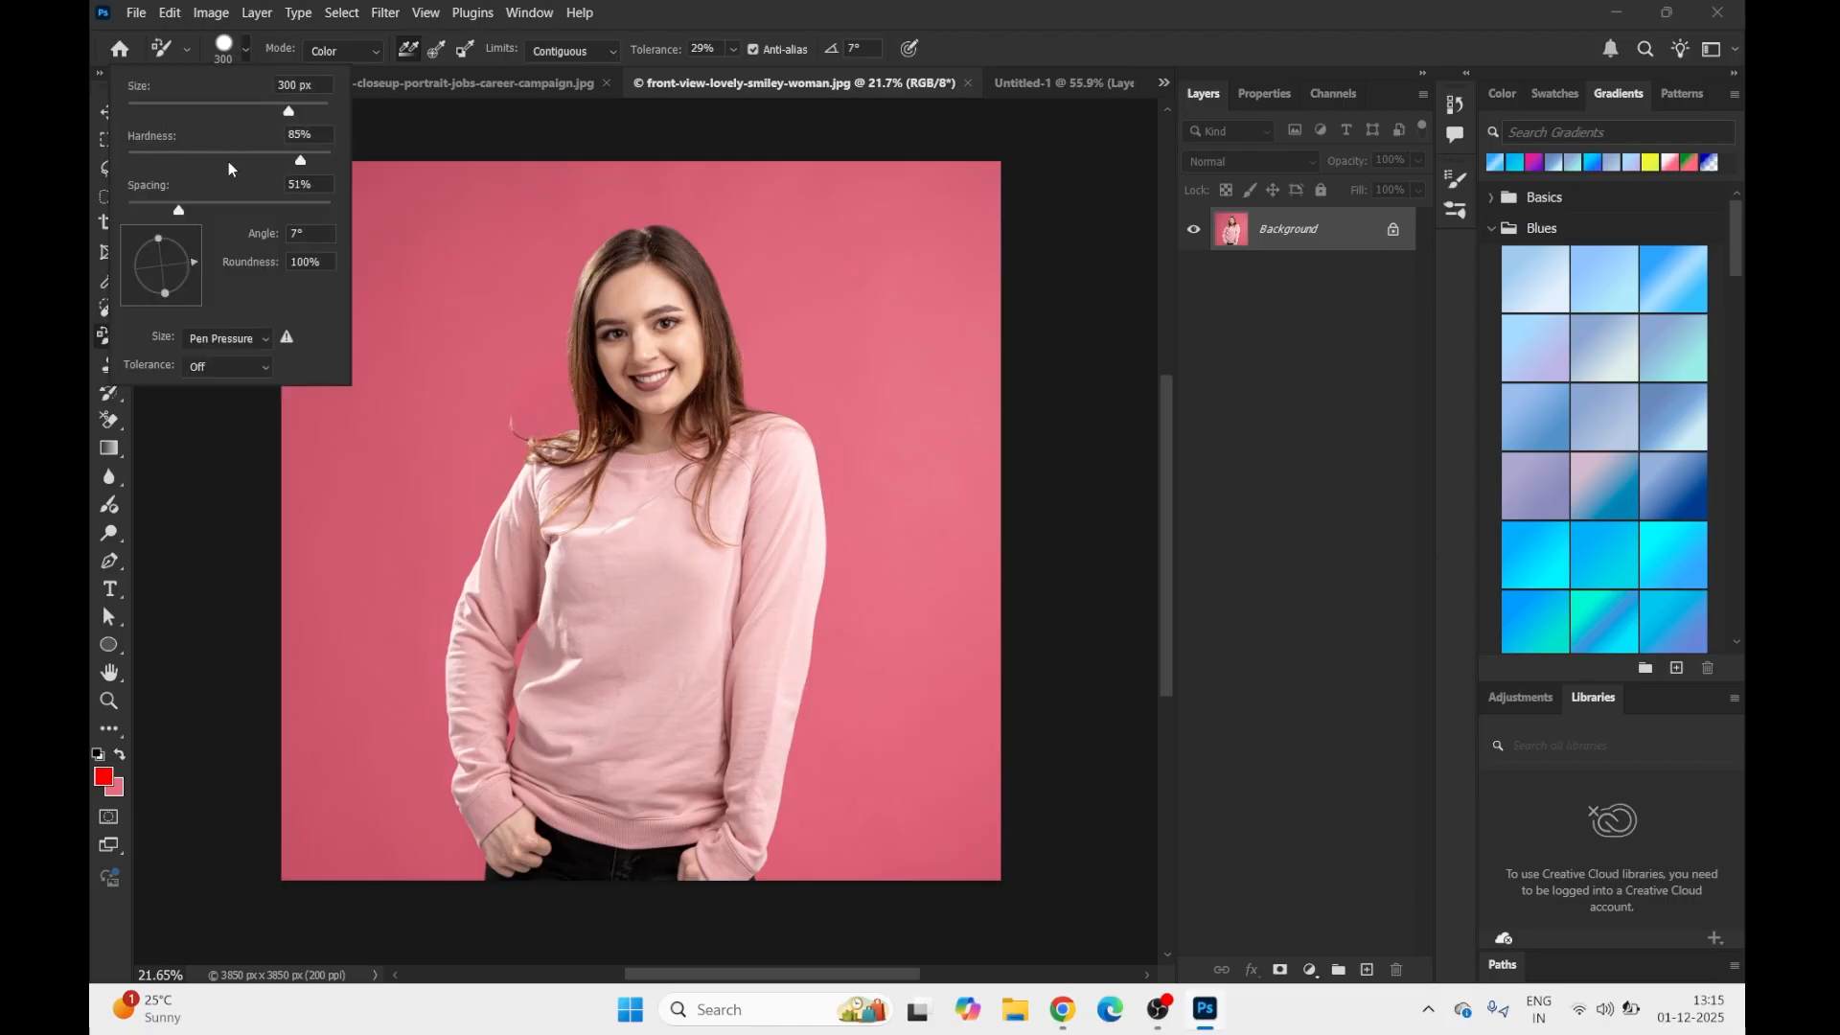
{"action": "left_click", "coordinate": [228, 42]}
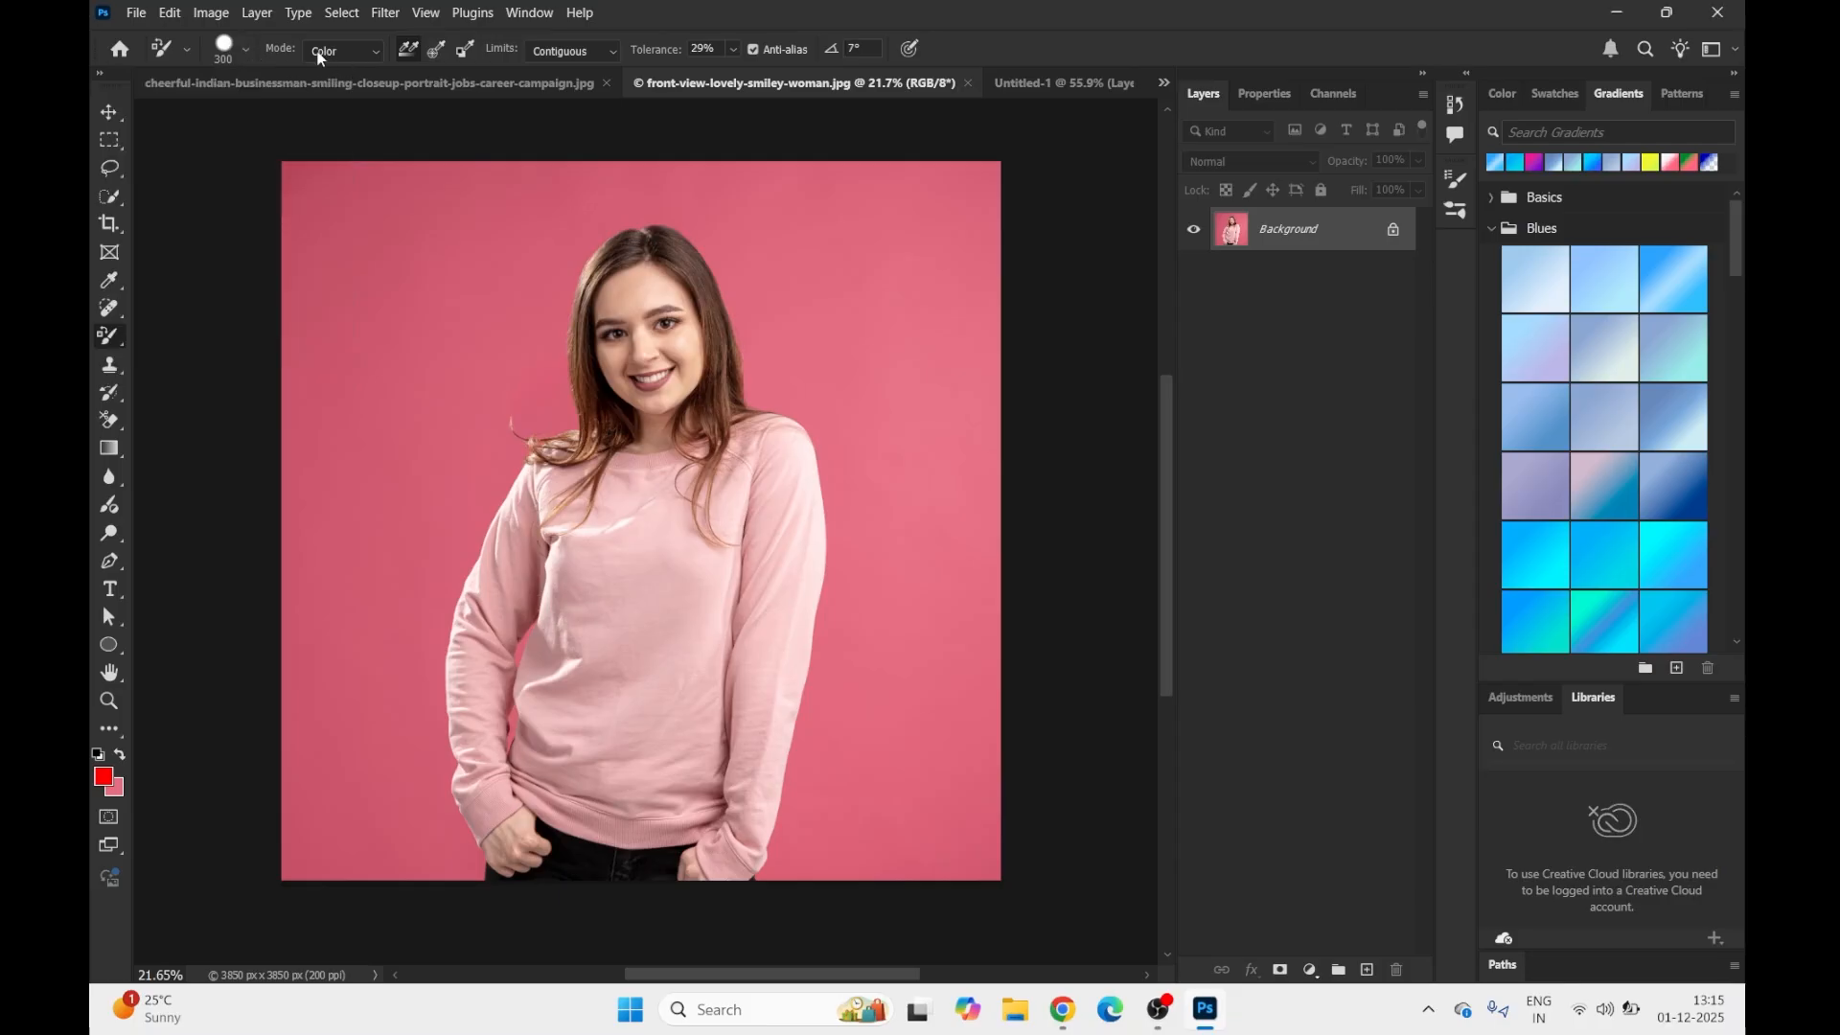
{"action": "left_click", "coordinate": [376, 51]}
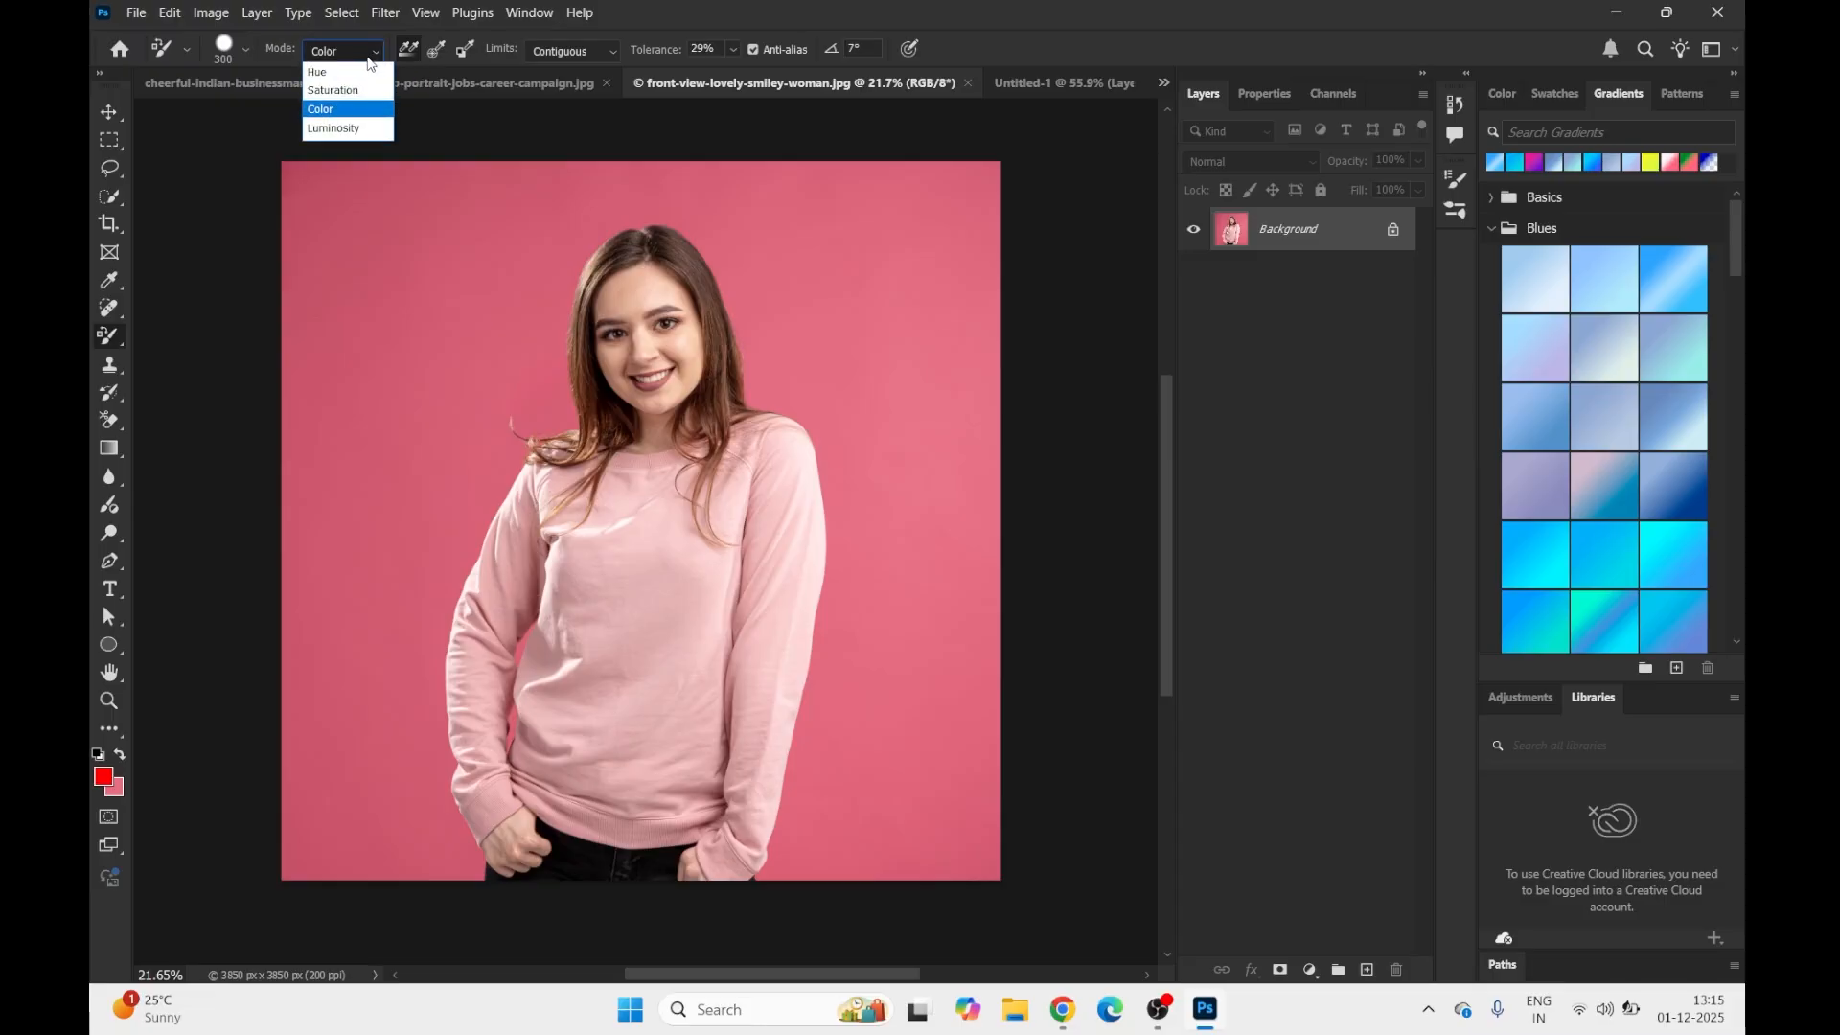
{"action": "left_click", "coordinate": [328, 108]}
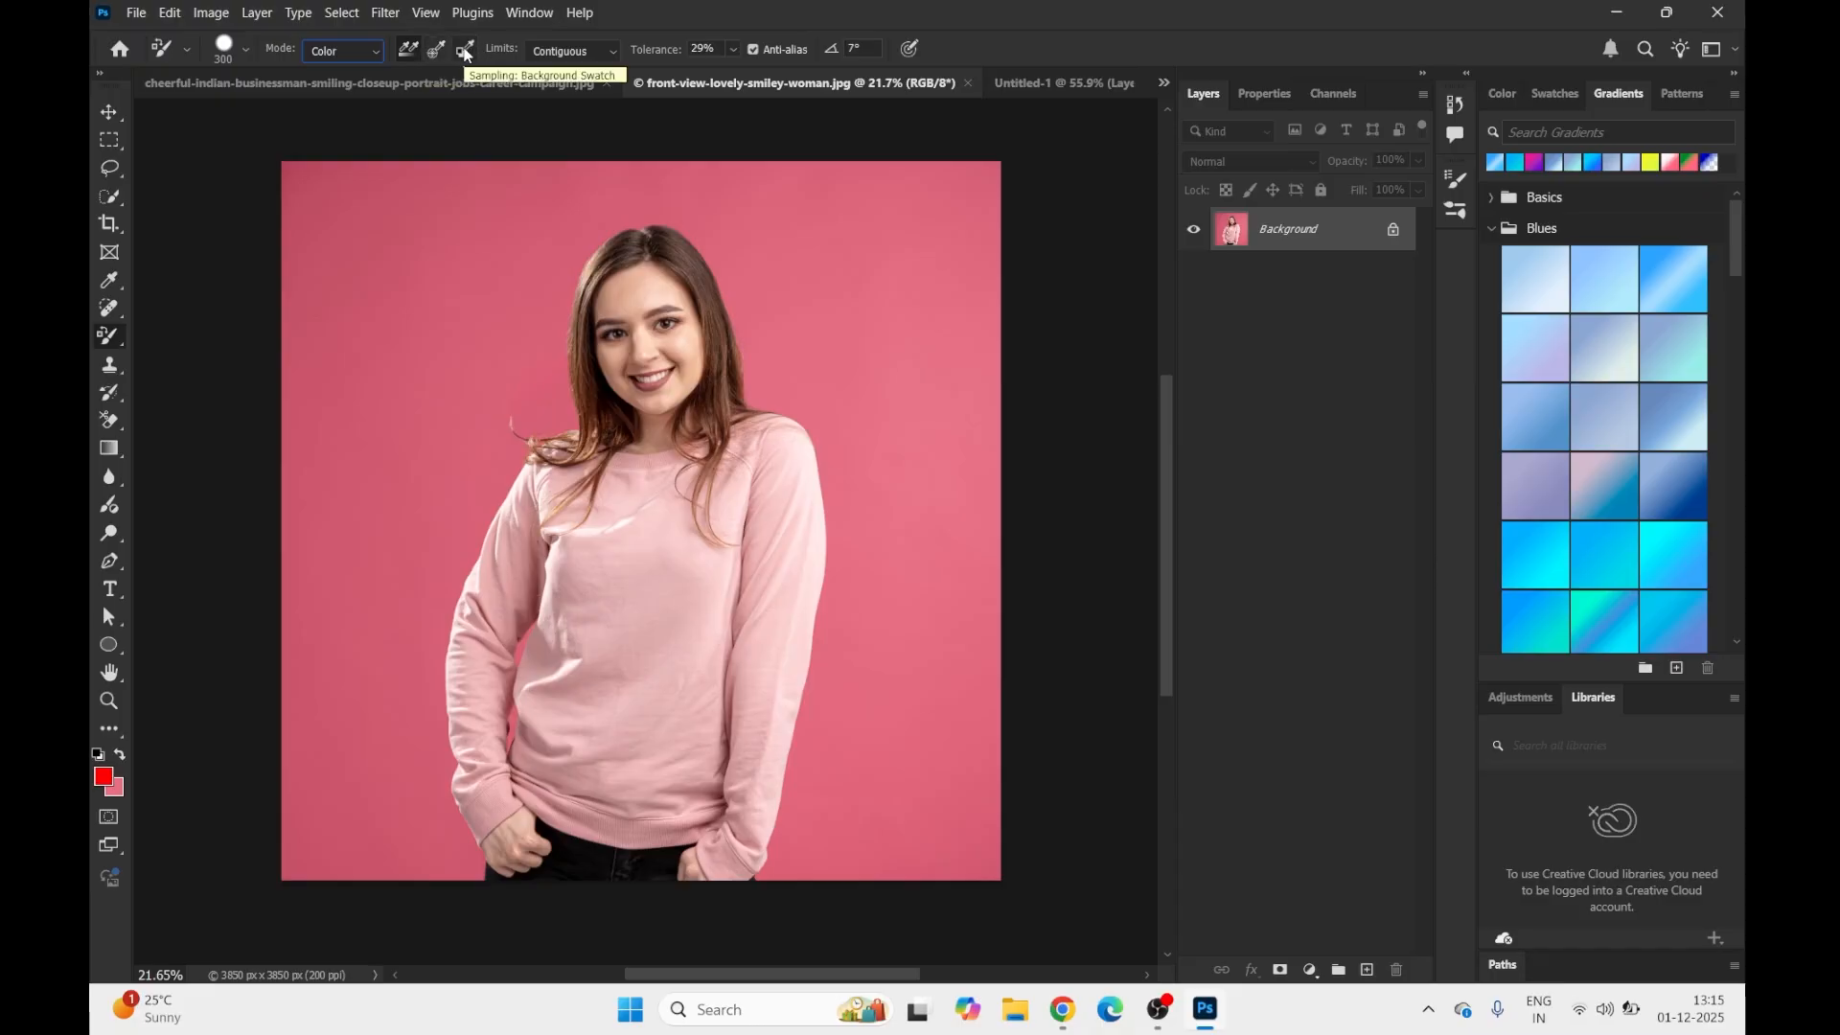
{"action": "left_click", "coordinate": [410, 49]}
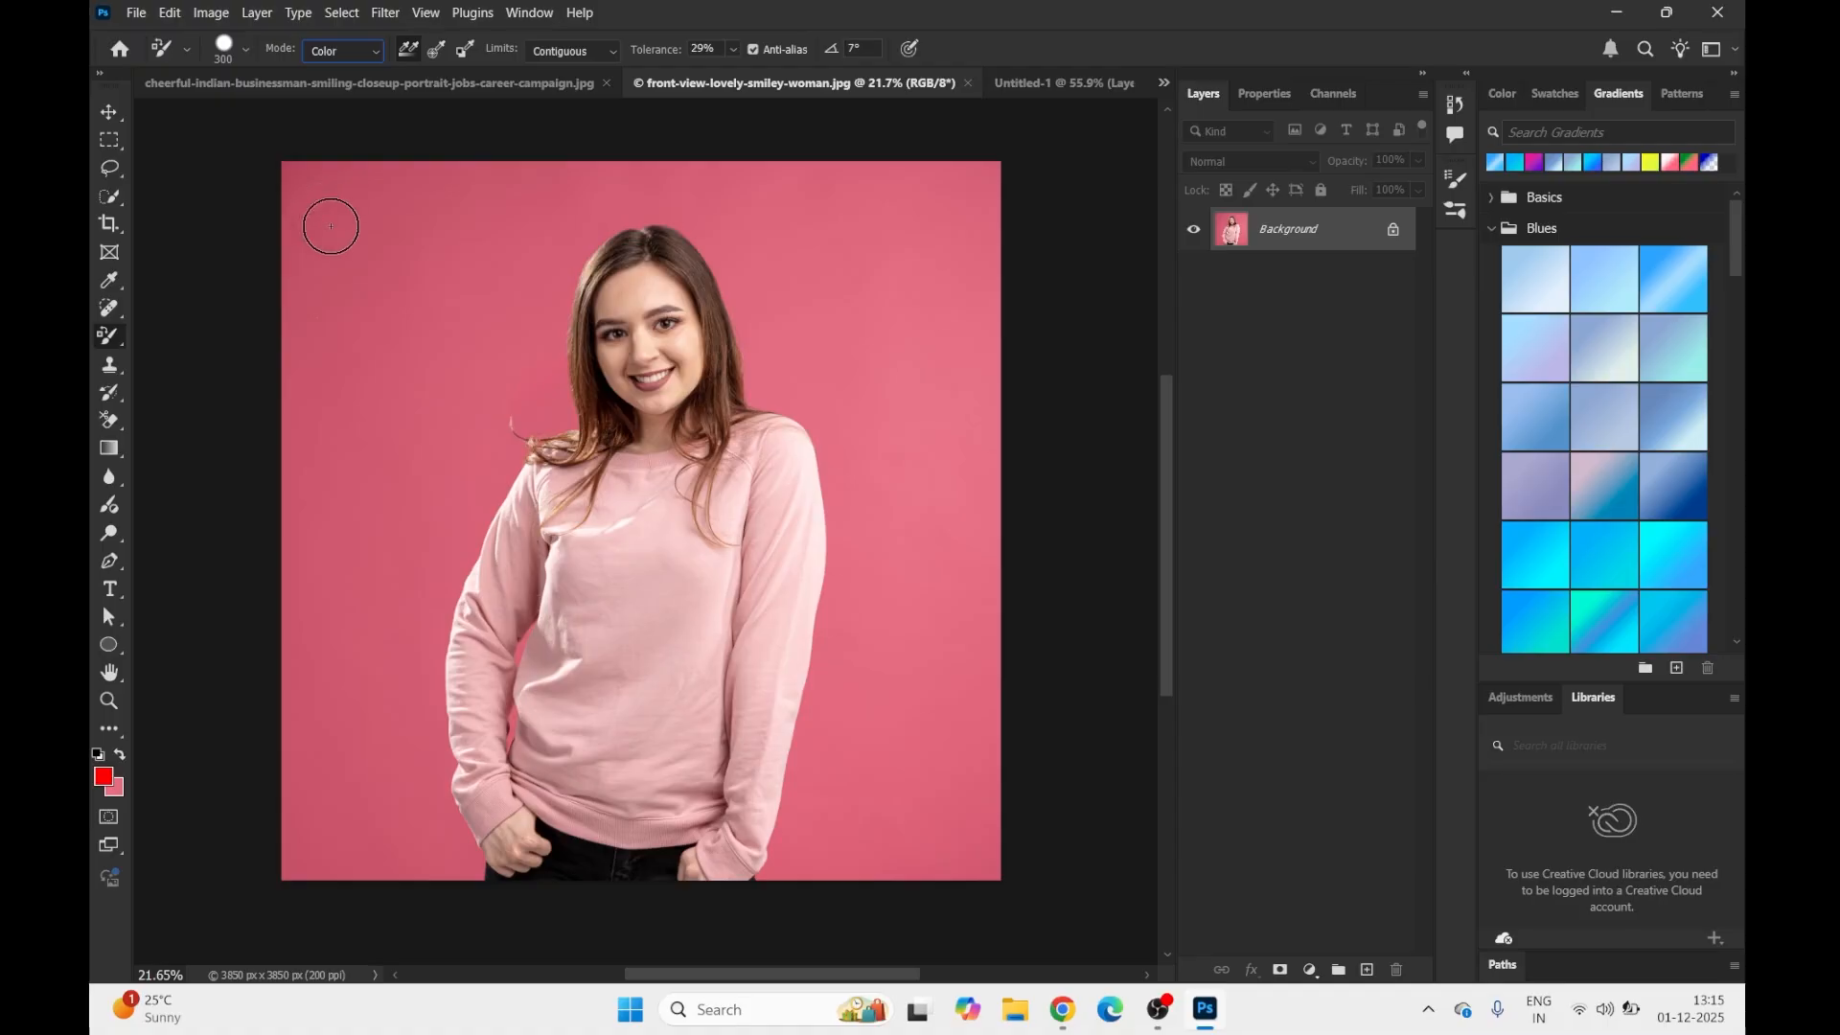
Step: Enlarge the brush to about 1371 px, recolor the pink backdrop red with Continuous sampling, and revert the photo
{"action": "left_click", "coordinate": [235, 44]}
{"action": "left_click_drag", "start_coordinate": [275, 107], "coordinate": [315, 117]}
{"action": "left_click", "coordinate": [447, 260]}
{"action": "mouse_move", "coordinate": [447, 260]}
{"action": "left_mouse_down"}
{"action": "mouse_move", "coordinate": [341, 392]}
{"action": "mouse_move", "coordinate": [298, 193]}
{"action": "mouse_move", "coordinate": [342, 397]}
{"action": "mouse_move", "coordinate": [329, 885]}
{"action": "mouse_move", "coordinate": [369, 900]}
{"action": "mouse_move", "coordinate": [370, 825]}
{"action": "mouse_move", "coordinate": [385, 864]}
{"action": "mouse_move", "coordinate": [395, 842]}
{"action": "mouse_move", "coordinate": [376, 751]}
{"action": "mouse_move", "coordinate": [413, 554]}
{"action": "mouse_move", "coordinate": [520, 378]}
{"action": "mouse_move", "coordinate": [539, 298]}
{"action": "mouse_move", "coordinate": [565, 344]}
{"action": "mouse_move", "coordinate": [567, 233]}
{"action": "mouse_move", "coordinate": [542, 175]}
{"action": "mouse_move", "coordinate": [753, 182]}
{"action": "mouse_move", "coordinate": [774, 279]}
{"action": "mouse_move", "coordinate": [747, 262]}
{"action": "mouse_move", "coordinate": [787, 384]}
{"action": "mouse_move", "coordinate": [862, 414]}
{"action": "mouse_move", "coordinate": [888, 232]}
{"action": "mouse_move", "coordinate": [904, 201]}
{"action": "mouse_move", "coordinate": [951, 229]}
{"action": "mouse_move", "coordinate": [968, 163]}
{"action": "mouse_move", "coordinate": [998, 232]}
{"action": "mouse_move", "coordinate": [960, 680]}
{"action": "mouse_move", "coordinate": [954, 578]}
{"action": "mouse_move", "coordinate": [895, 464]}
{"action": "mouse_move", "coordinate": [894, 673]}
{"action": "mouse_move", "coordinate": [863, 719]}
{"action": "mouse_move", "coordinate": [846, 883]}
{"action": "mouse_move", "coordinate": [949, 862]}
{"action": "mouse_move", "coordinate": [954, 701]}
{"action": "left_mouse_up"}
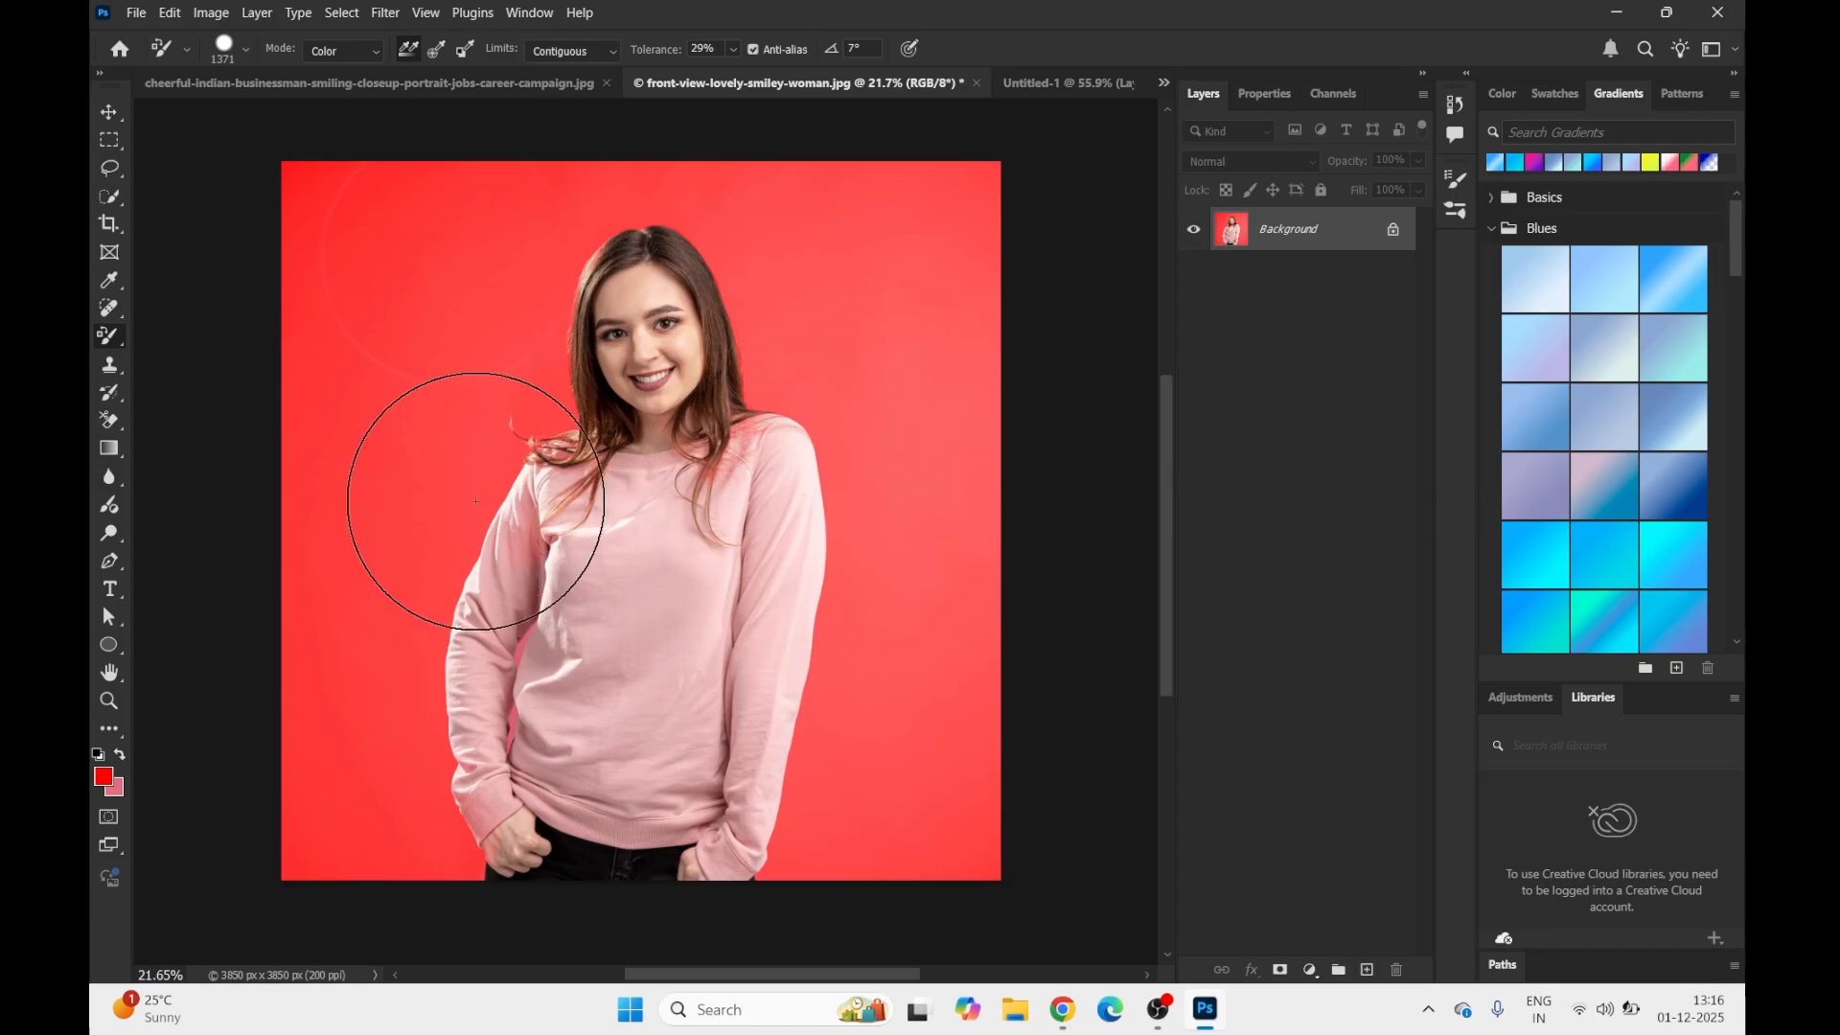
{"action": "left_click", "coordinate": [136, 12]}
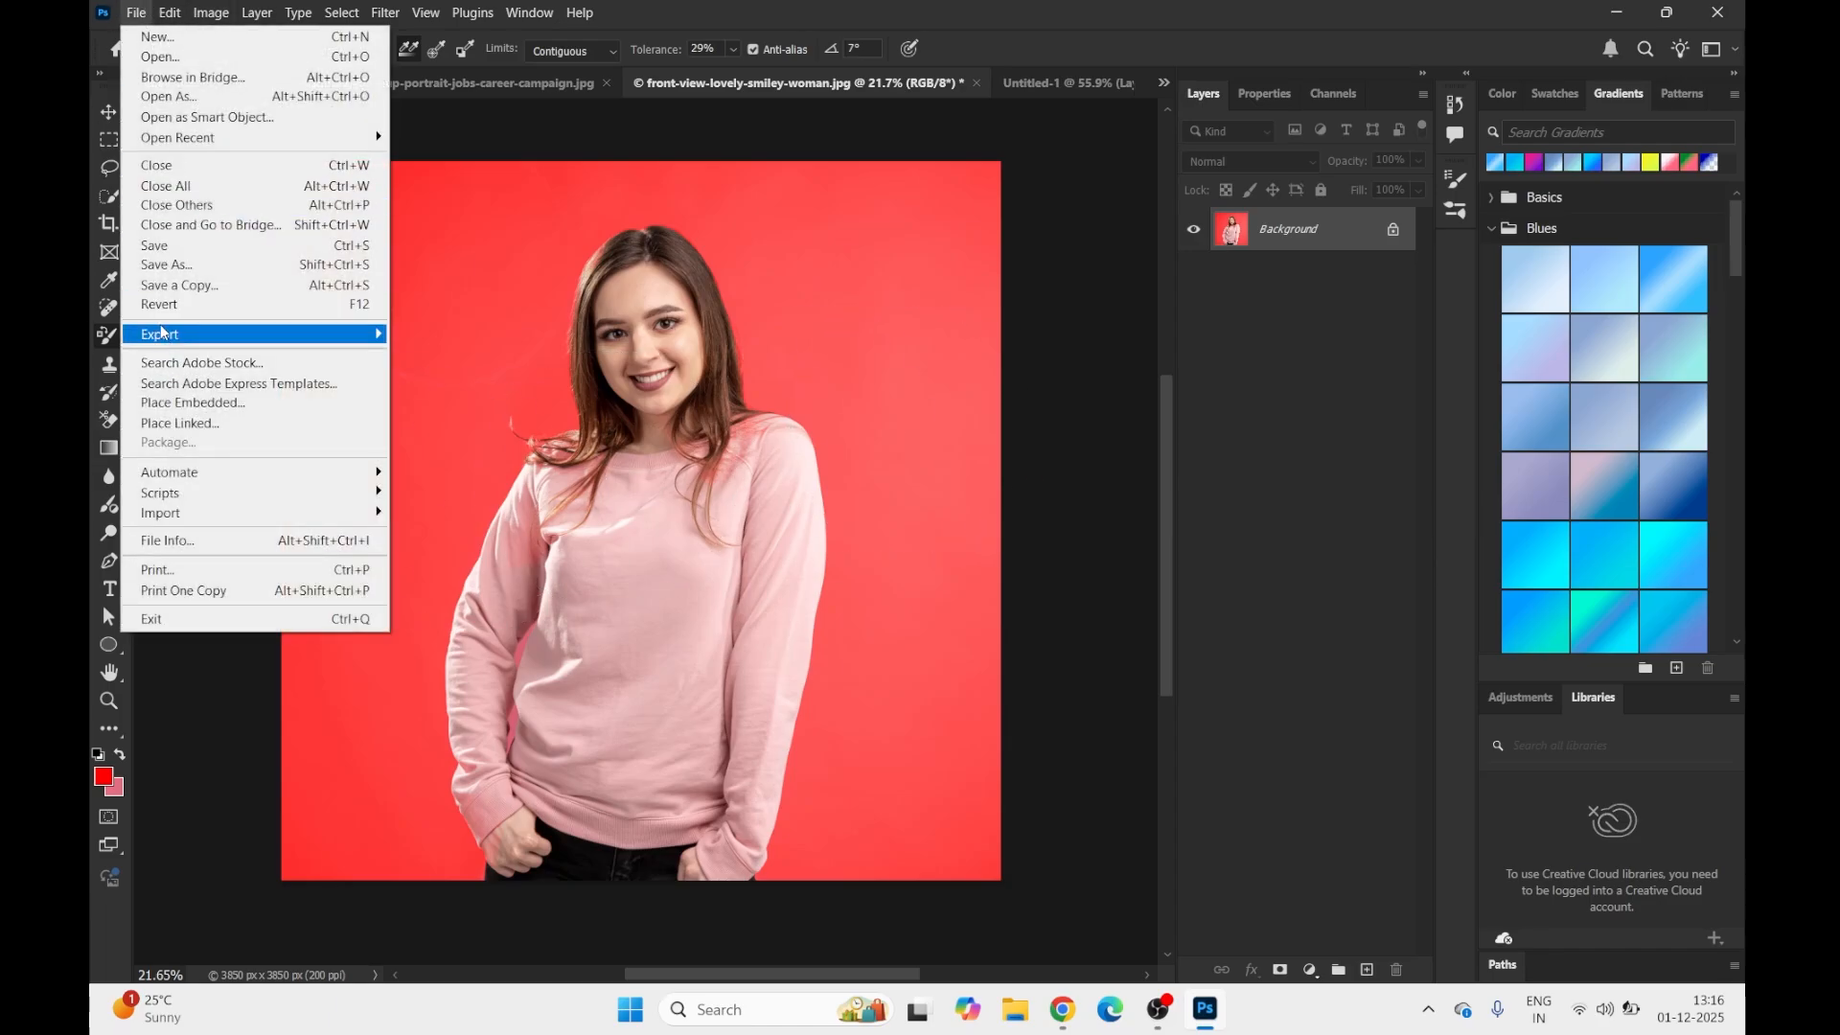
{"action": "left_click", "coordinate": [159, 305]}
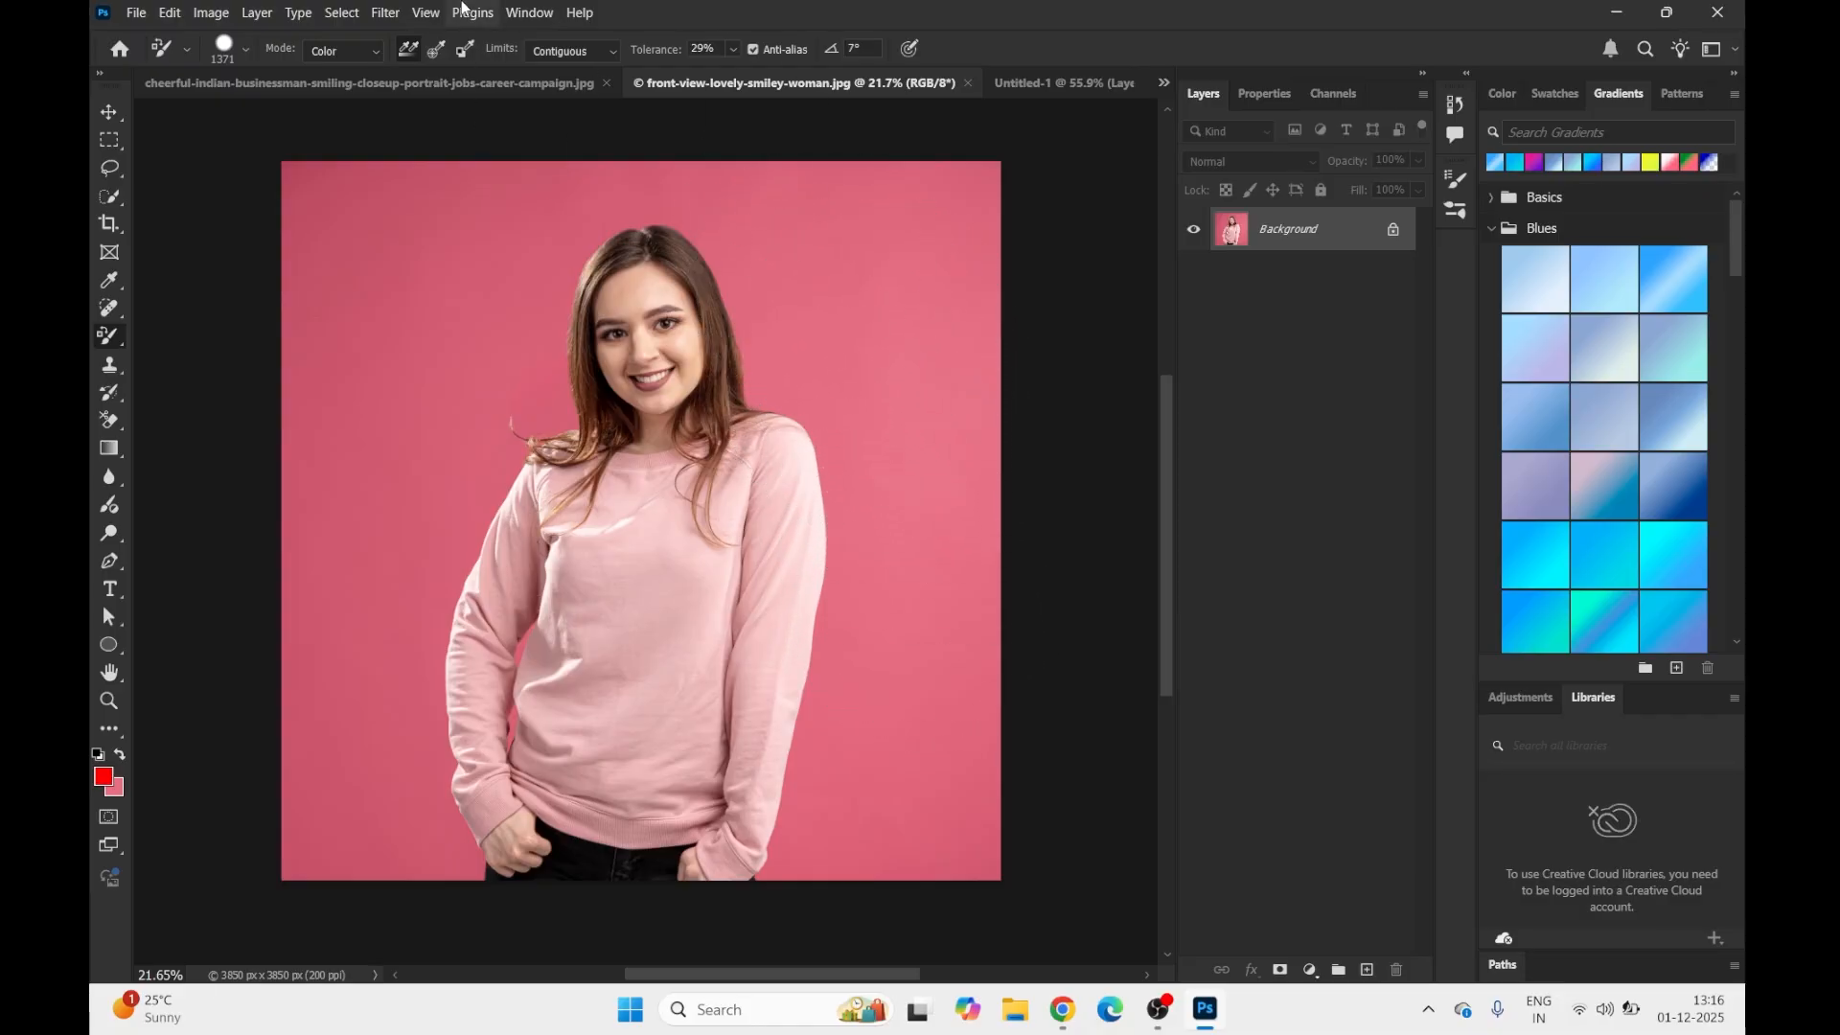
Step: Recolor the backdrop red around the woman with sampling set to Once and revert the photo
{"action": "left_click", "coordinate": [435, 49]}
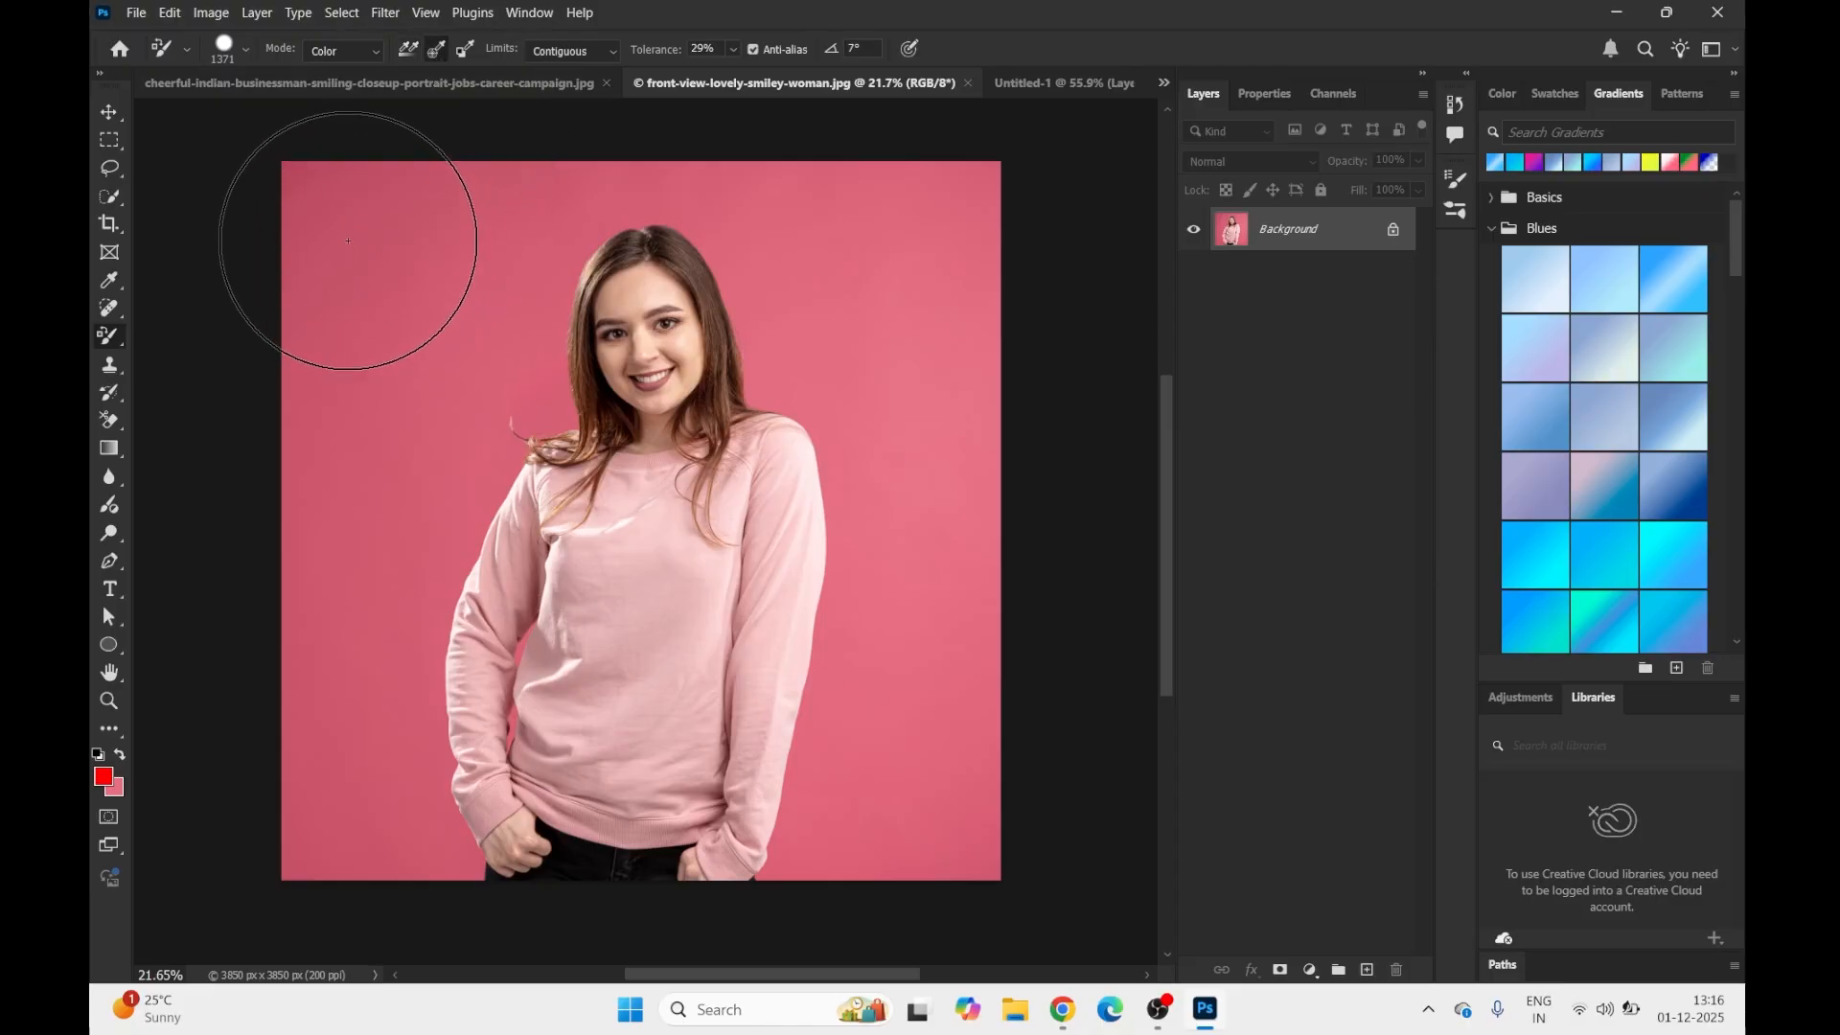
{"action": "mouse_move", "coordinate": [347, 241]}
{"action": "left_mouse_down"}
{"action": "mouse_move", "coordinate": [347, 714]}
{"action": "mouse_move", "coordinate": [367, 879]}
{"action": "mouse_move", "coordinate": [399, 906]}
{"action": "mouse_move", "coordinate": [446, 895]}
{"action": "mouse_move", "coordinate": [451, 863]}
{"action": "left_mouse_up"}
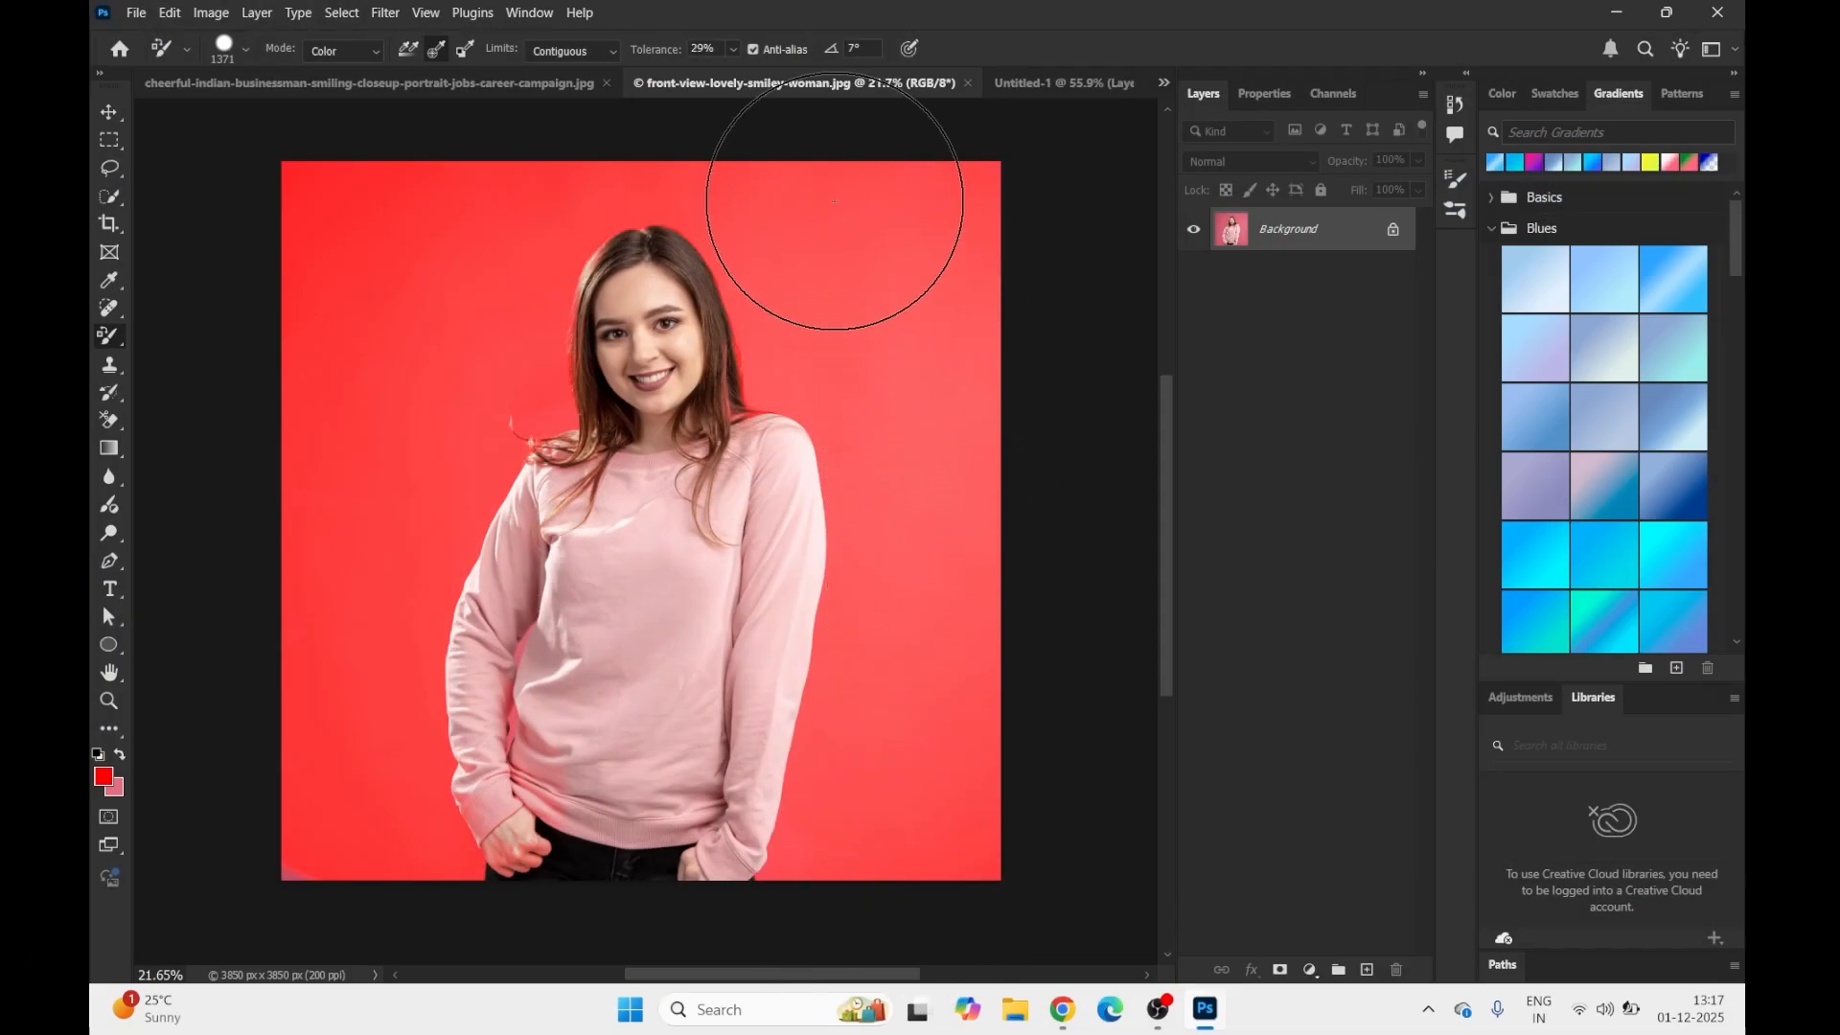
{"action": "mouse_move", "coordinate": [835, 201]}
{"action": "left_mouse_down"}
{"action": "mouse_move", "coordinate": [908, 291]}
{"action": "mouse_move", "coordinate": [509, 98]}
{"action": "mouse_move", "coordinate": [342, 478]}
{"action": "mouse_move", "coordinate": [336, 418]}
{"action": "left_mouse_up"}
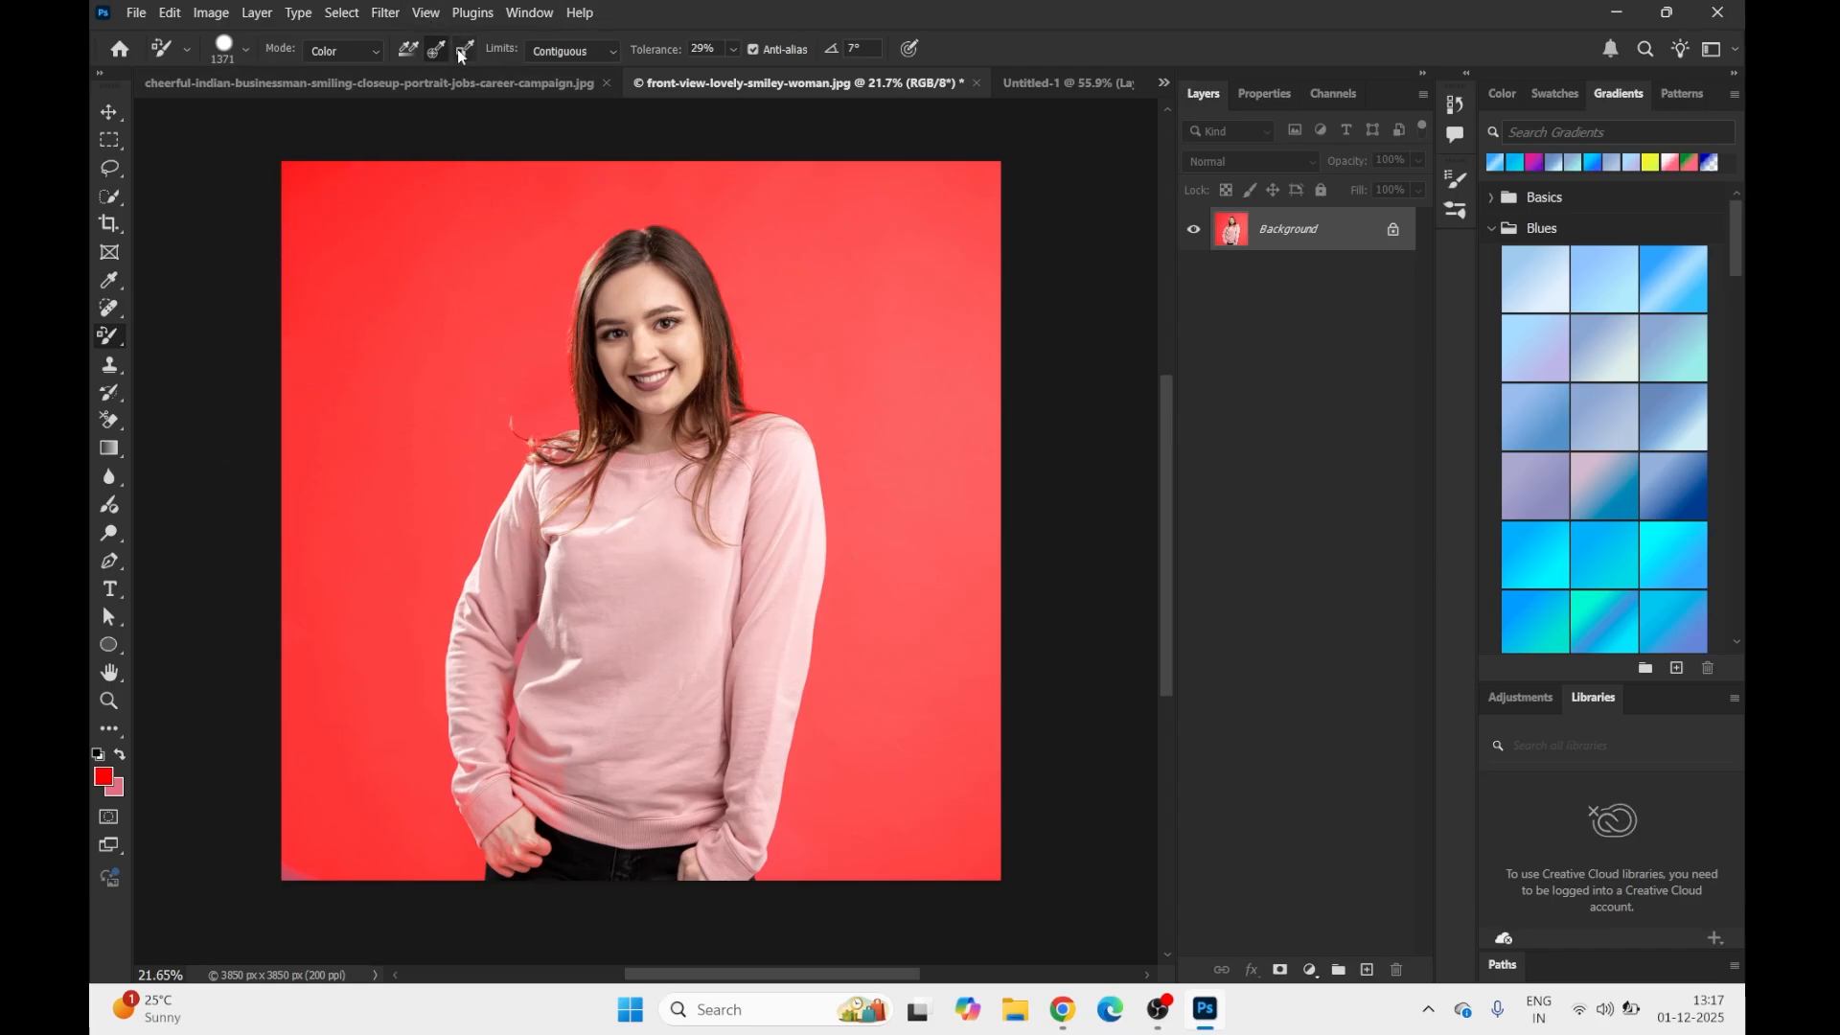
{"action": "left_click", "coordinate": [137, 13]}
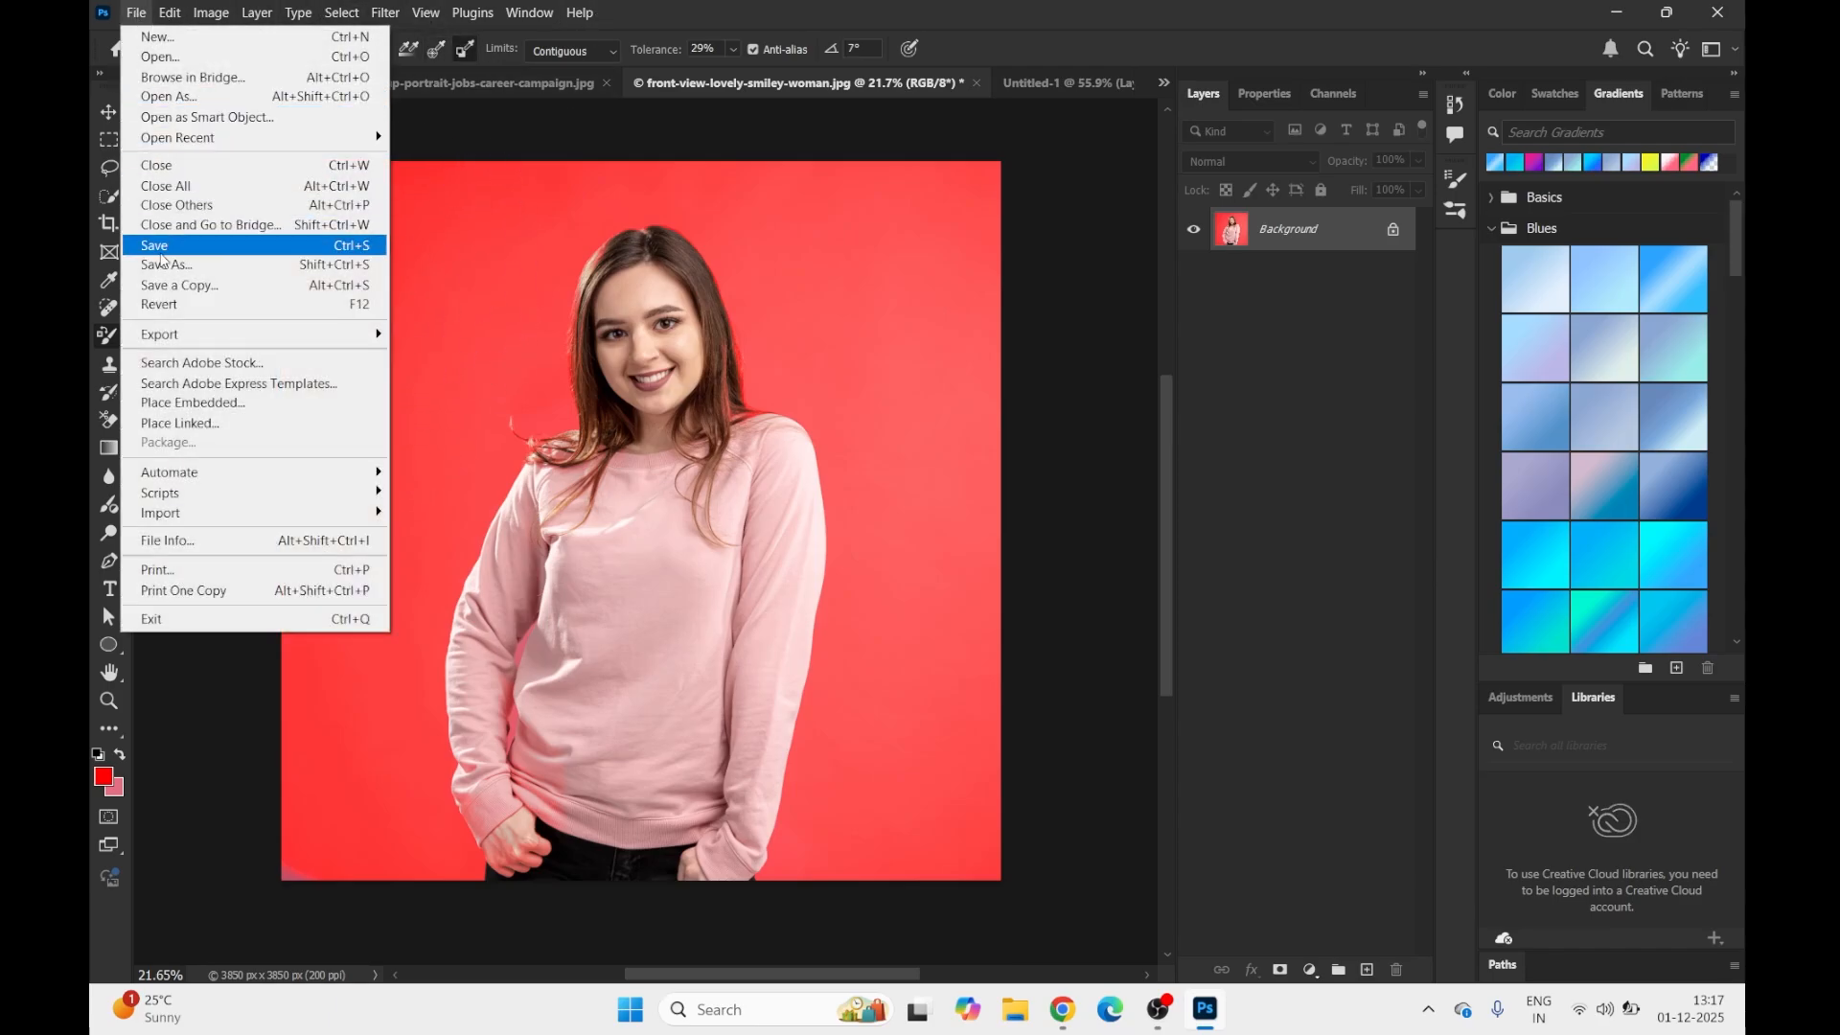
{"action": "left_click", "coordinate": [161, 304]}
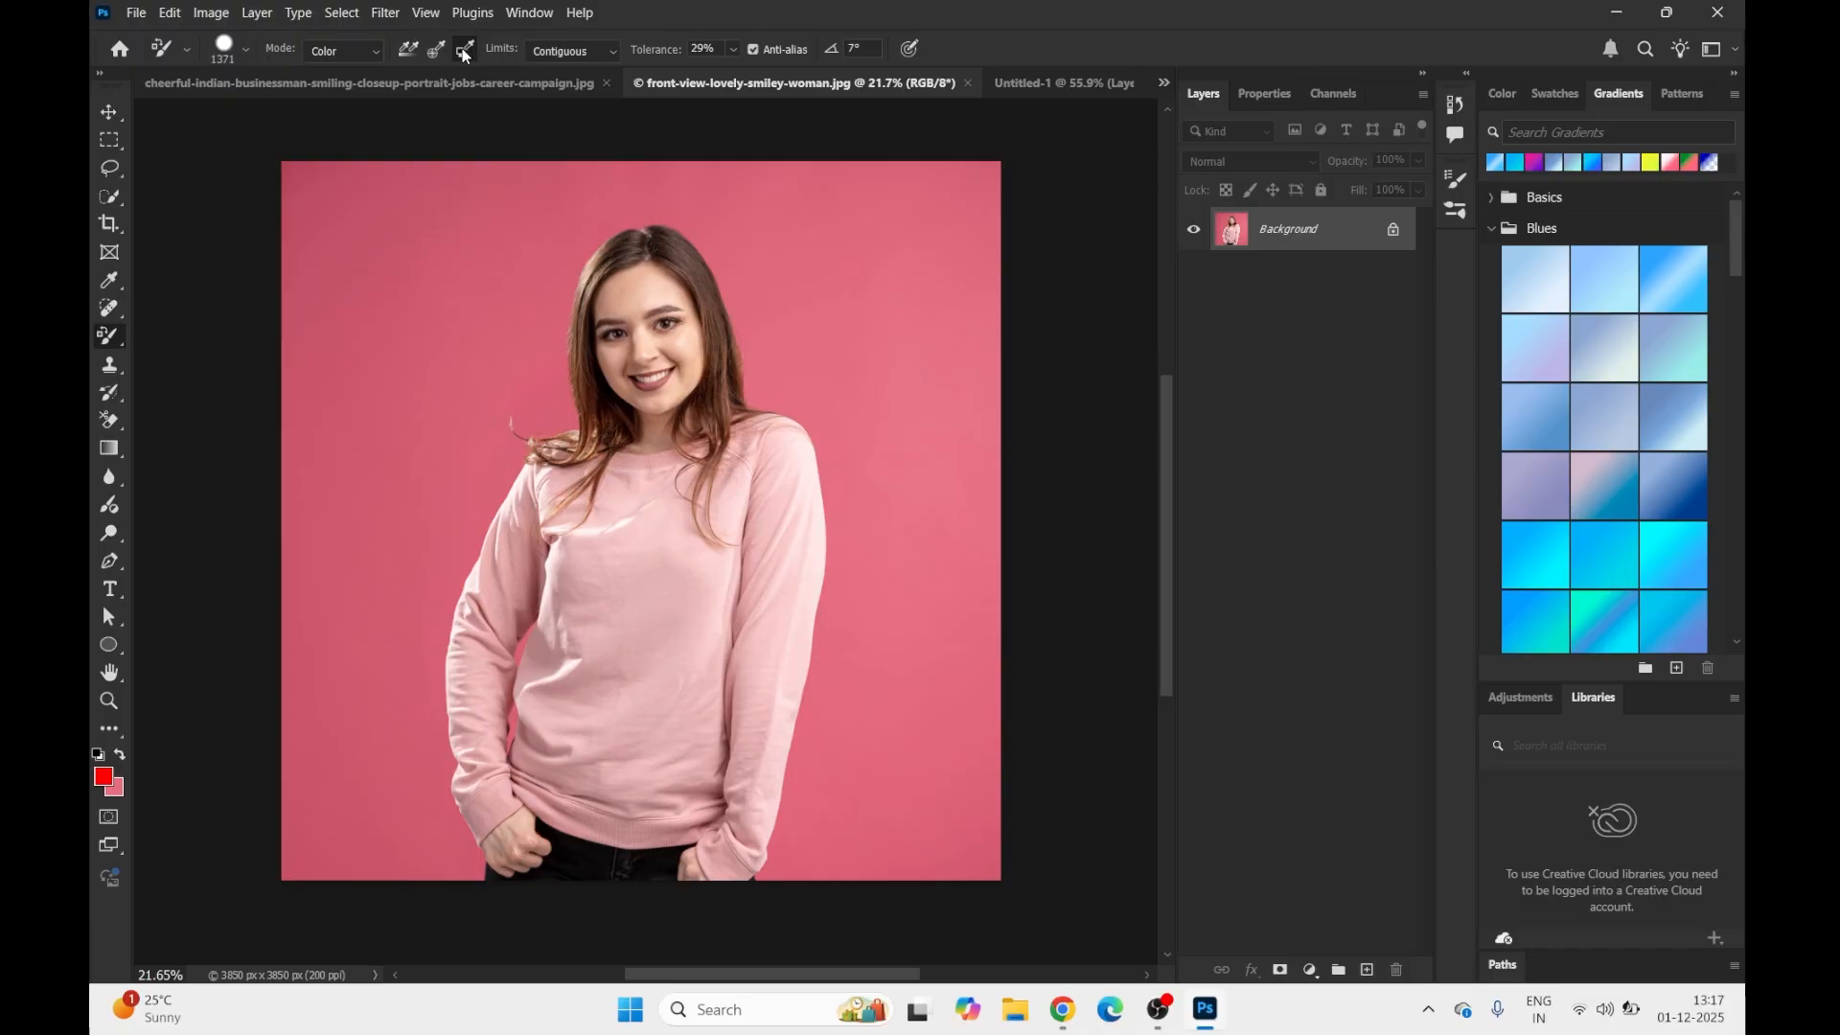
Step: Sample the backdrop pink (cd7083) as the foreground color and paint the backdrop beside the woman using Background Swatch sampling
{"action": "left_click", "coordinate": [104, 775]}
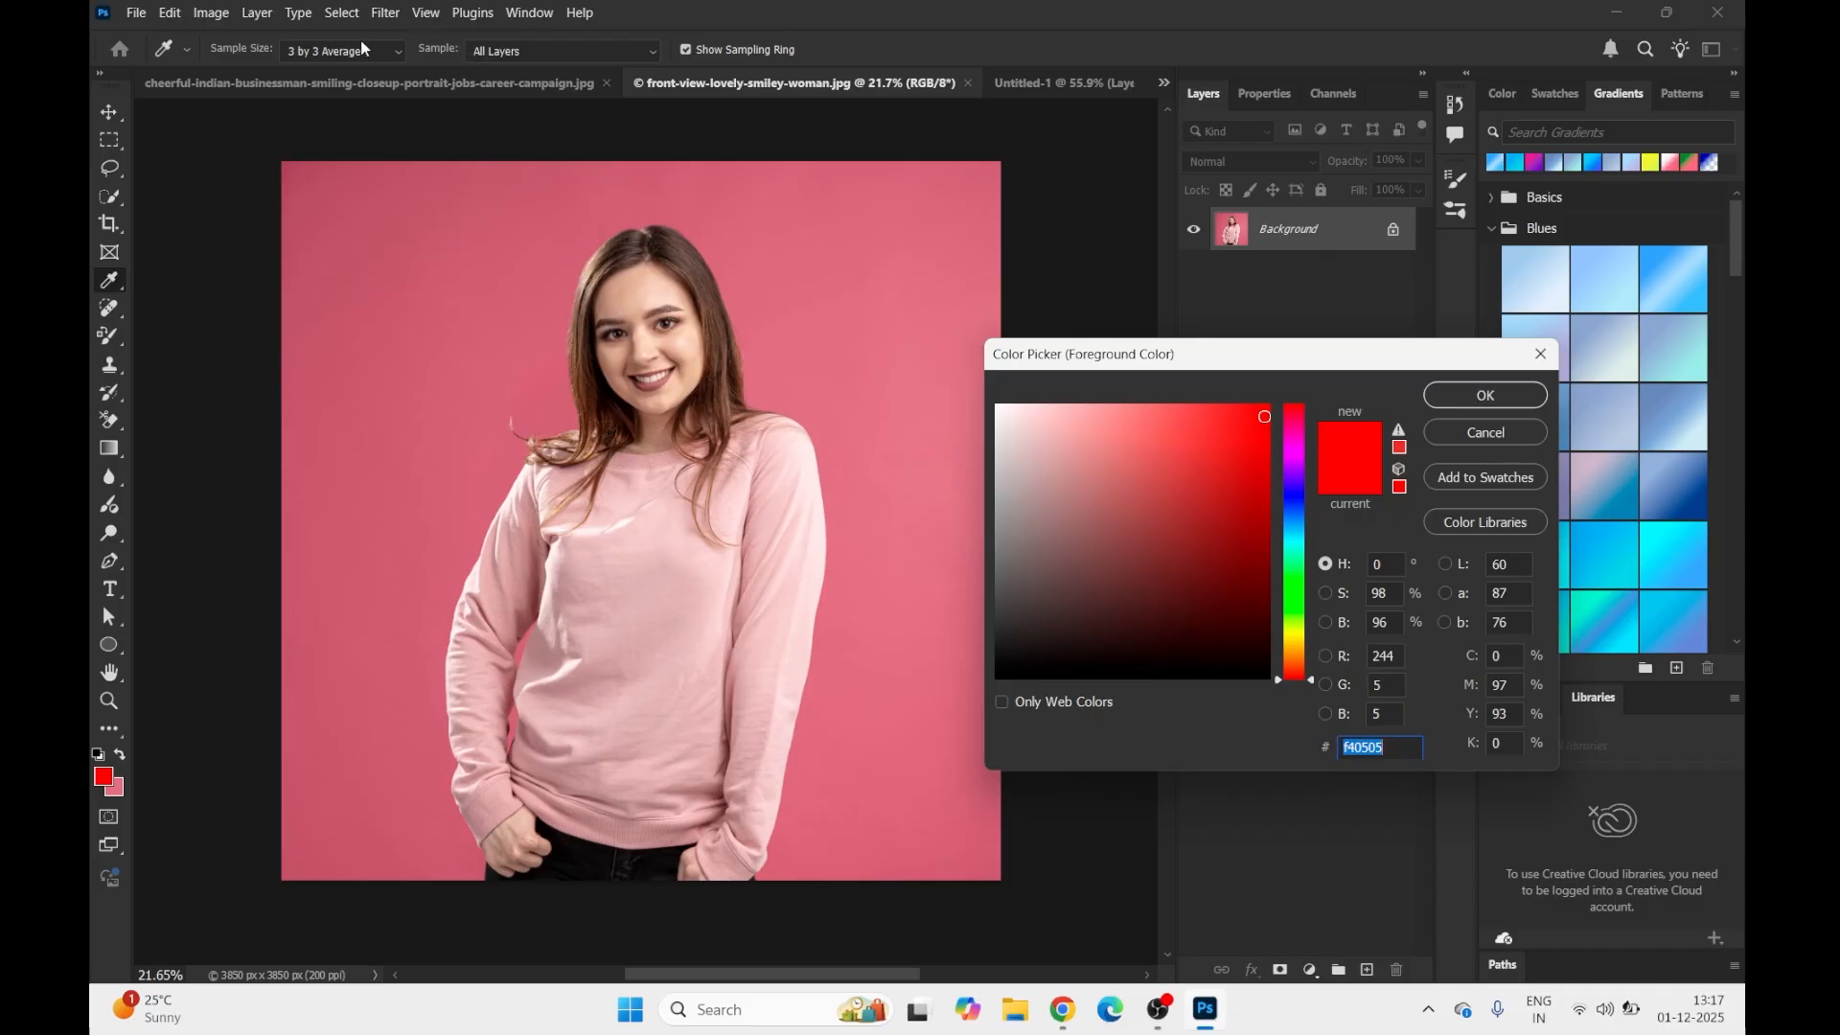
{"action": "left_click", "coordinate": [890, 336]}
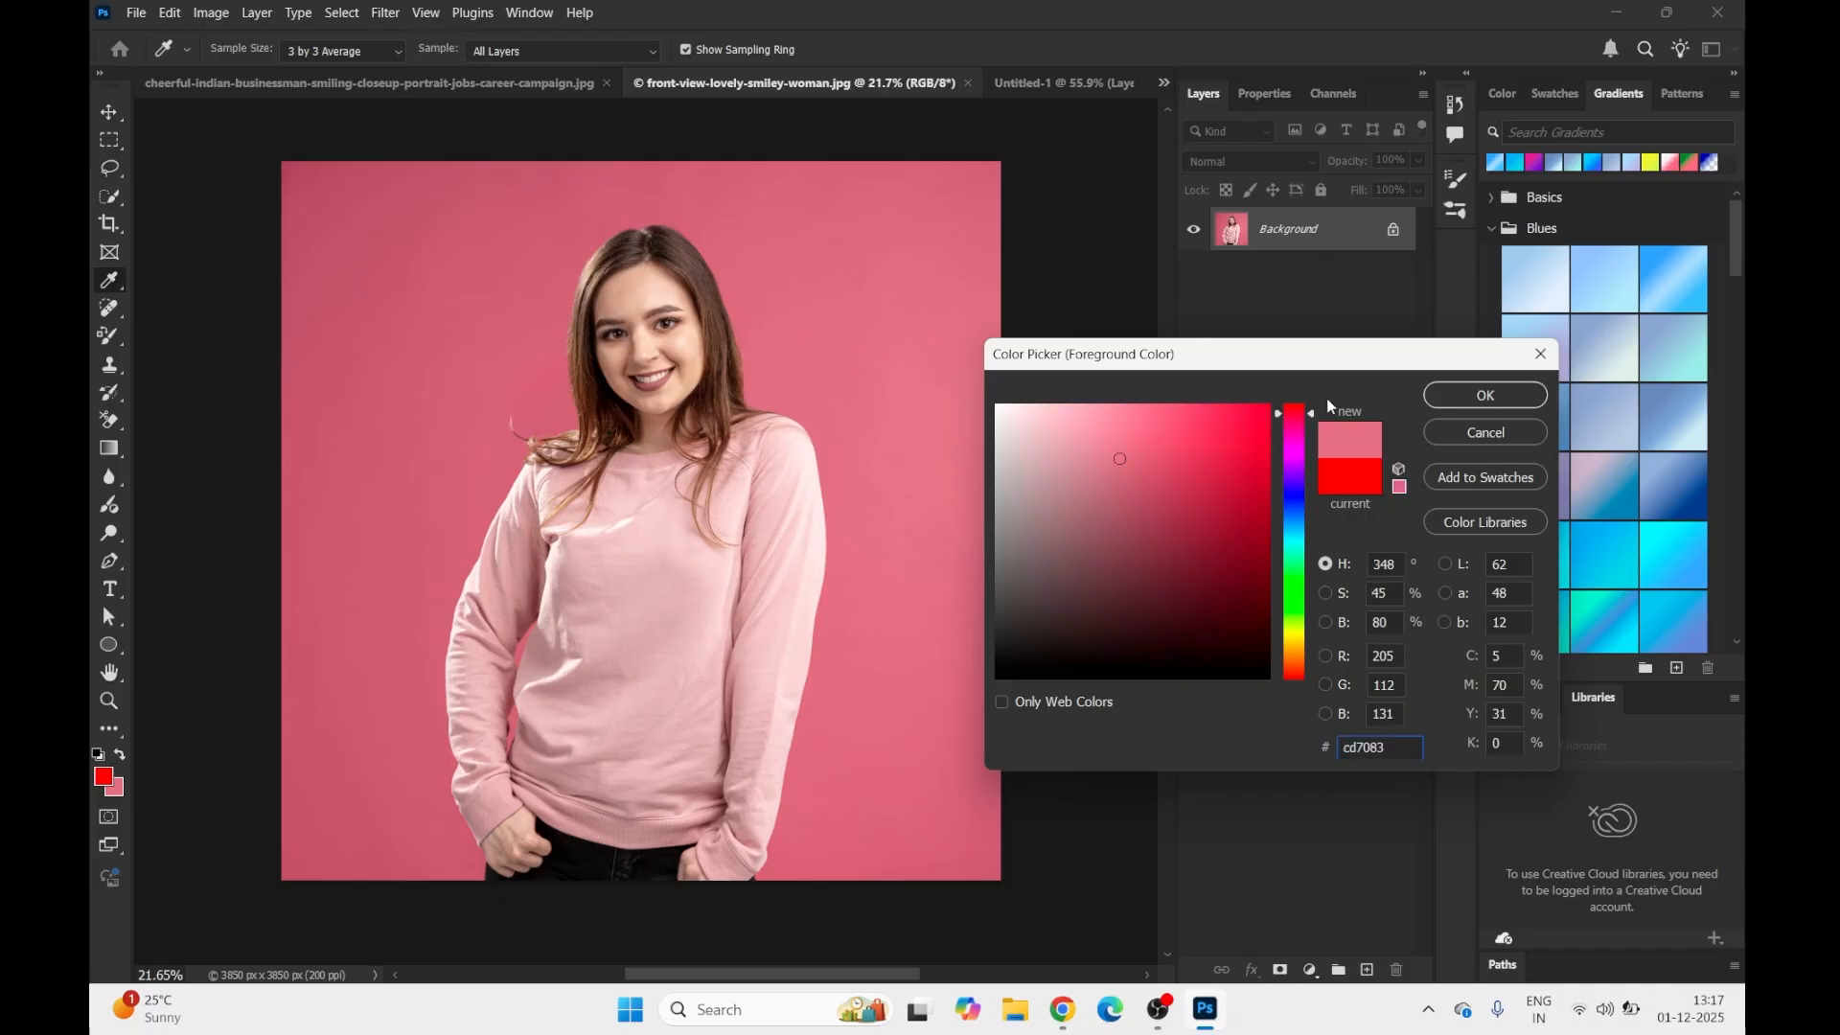
{"action": "left_click", "coordinate": [1486, 394]}
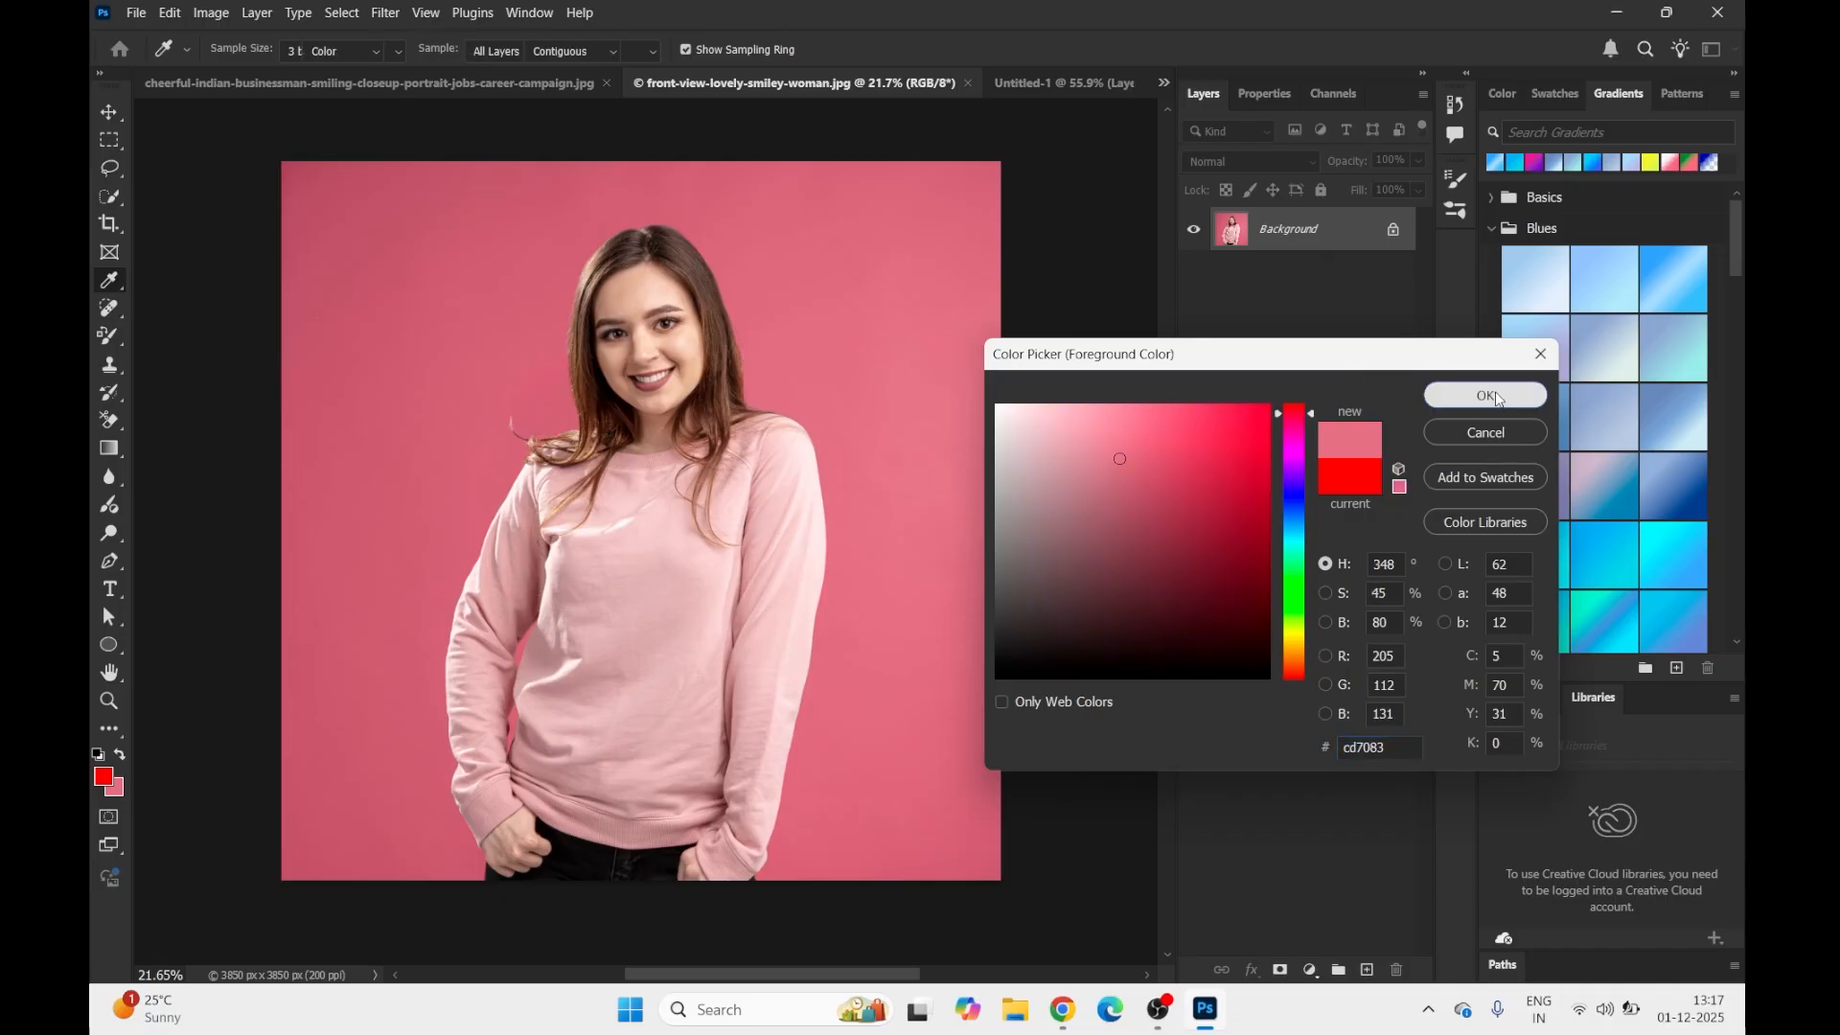
{"action": "key", "text": "b"}
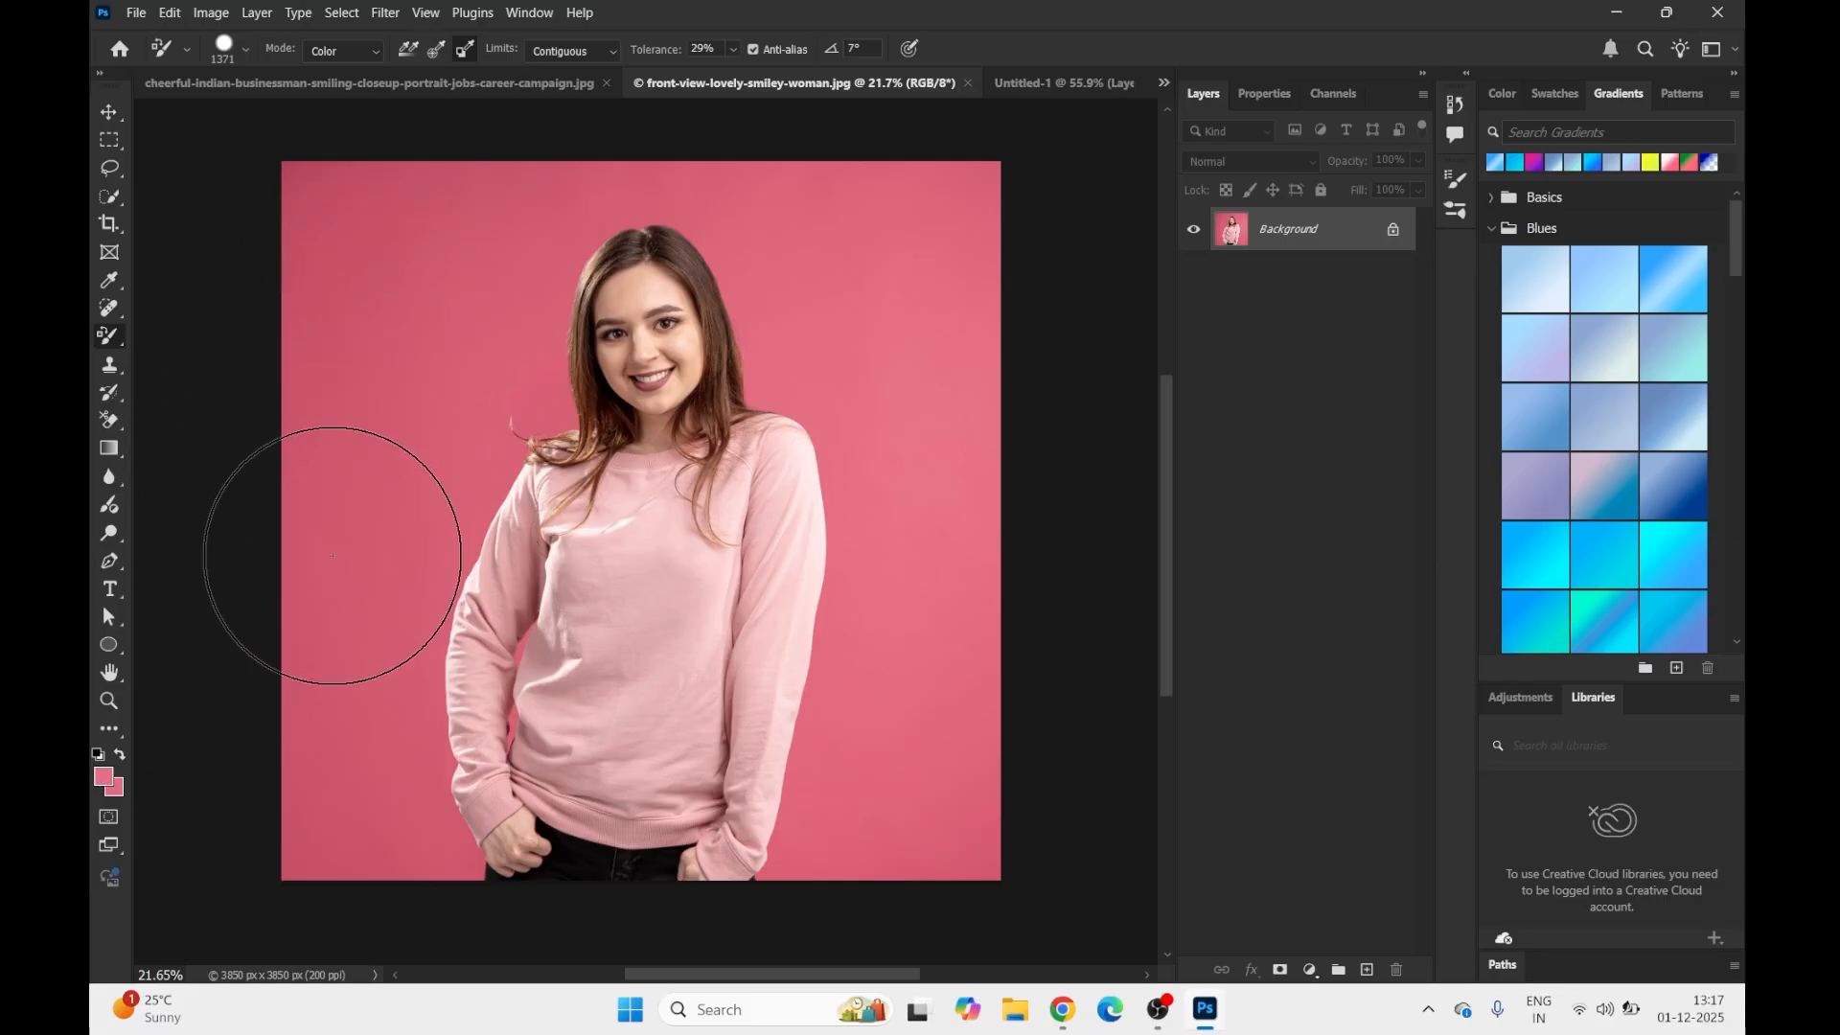
{"action": "mouse_move", "coordinate": [391, 473]}
{"action": "left_mouse_down"}
{"action": "mouse_move", "coordinate": [411, 238]}
{"action": "mouse_move", "coordinate": [373, 349]}
{"action": "left_mouse_up"}
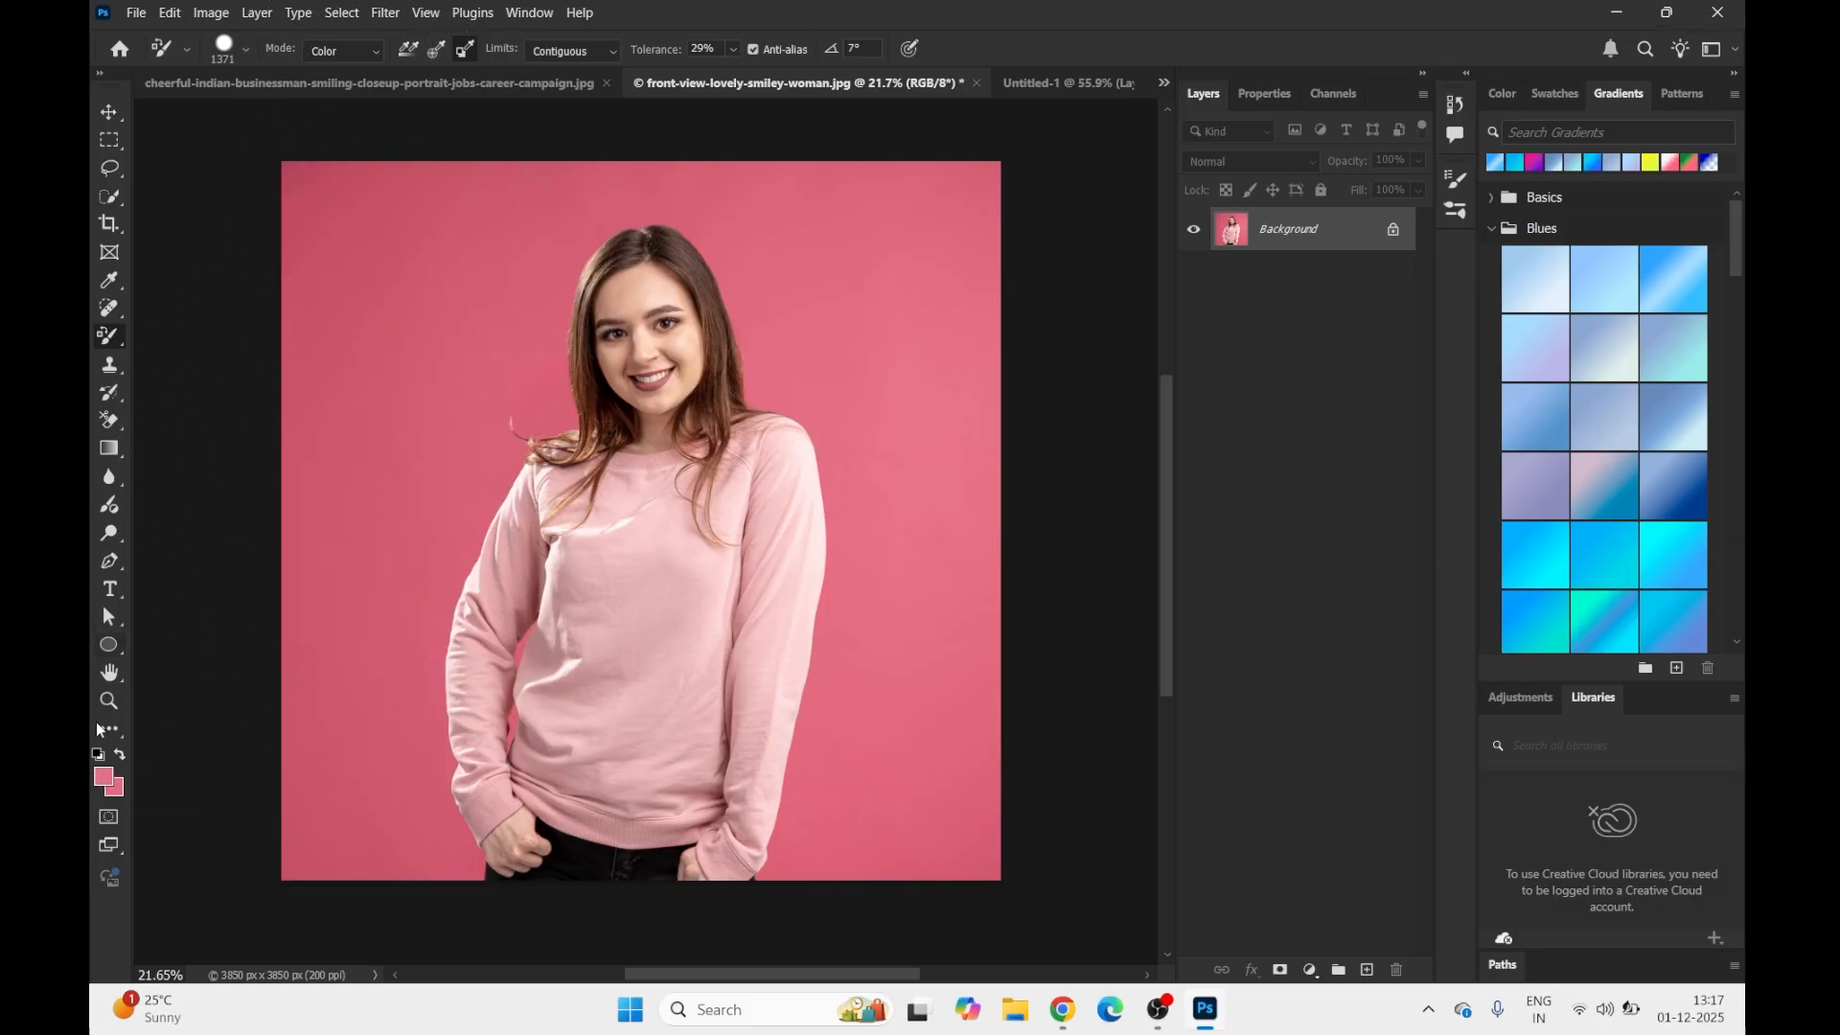
Step: Set the foreground color to bright green 00dc4e and return to the Color Replacement Tool
{"action": "left_click", "coordinate": [104, 778]}
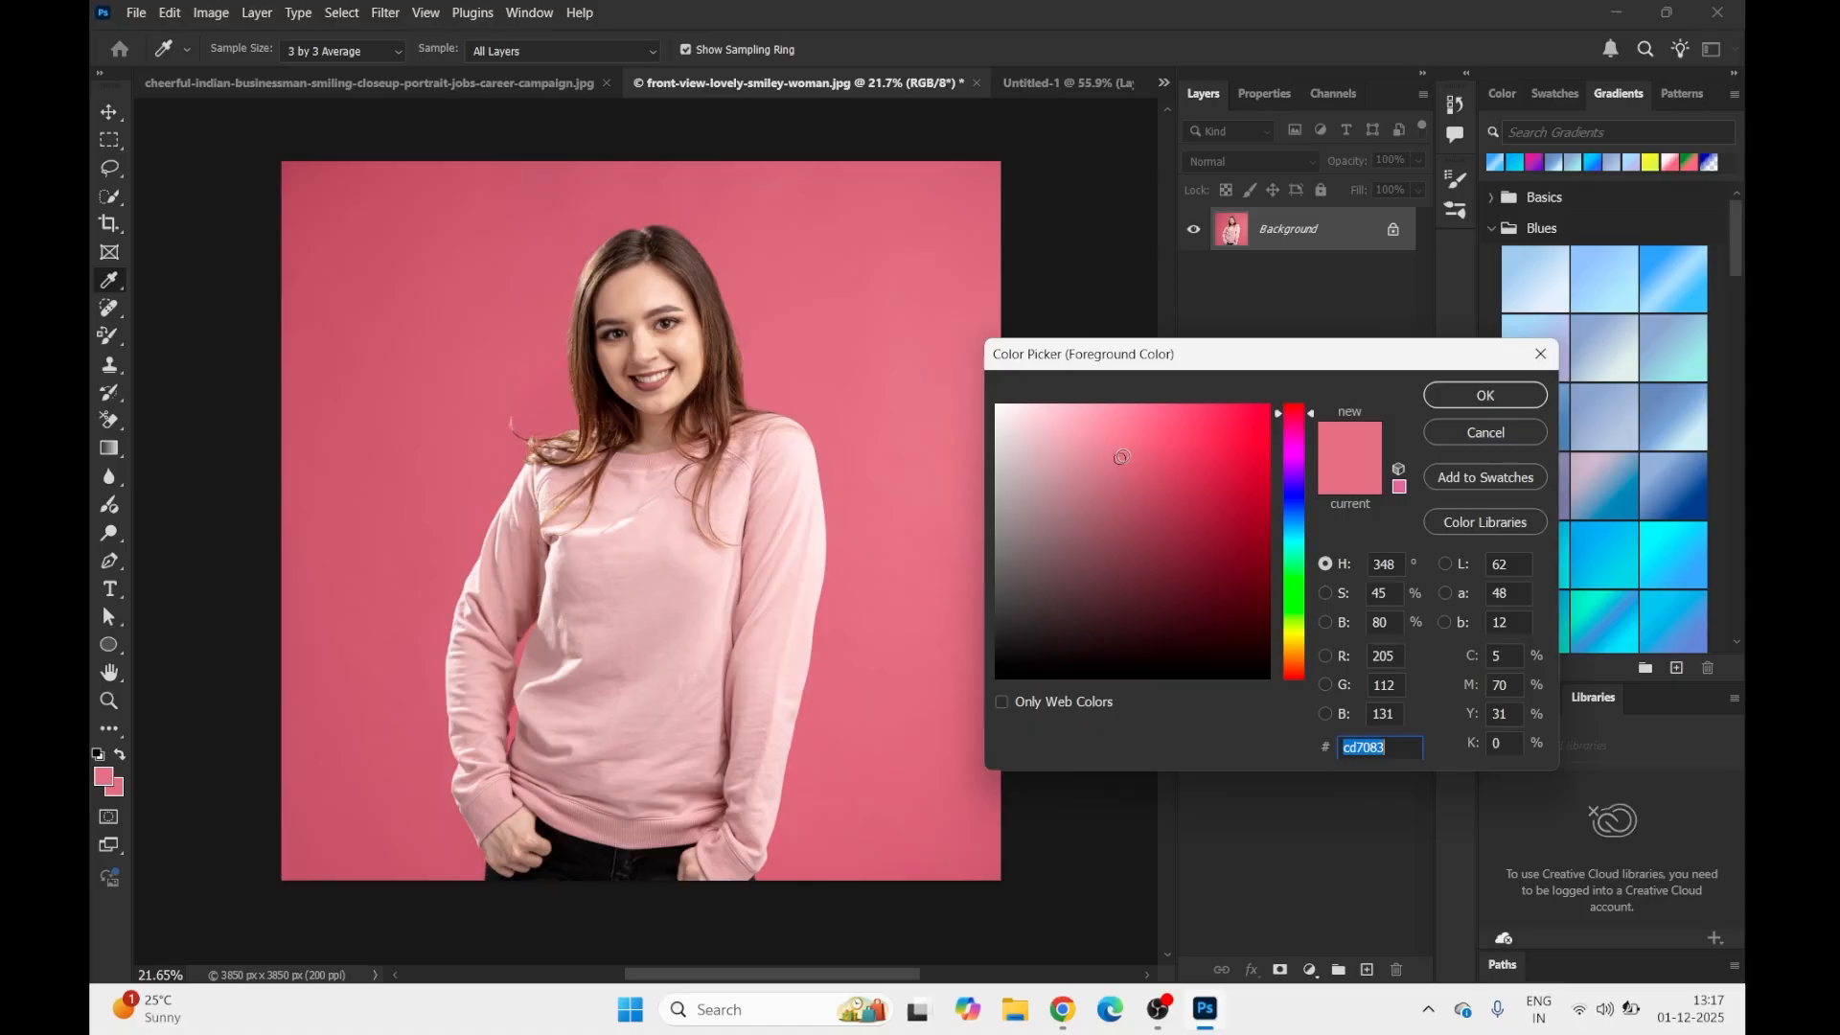
{"action": "type", "text": "b30024"}
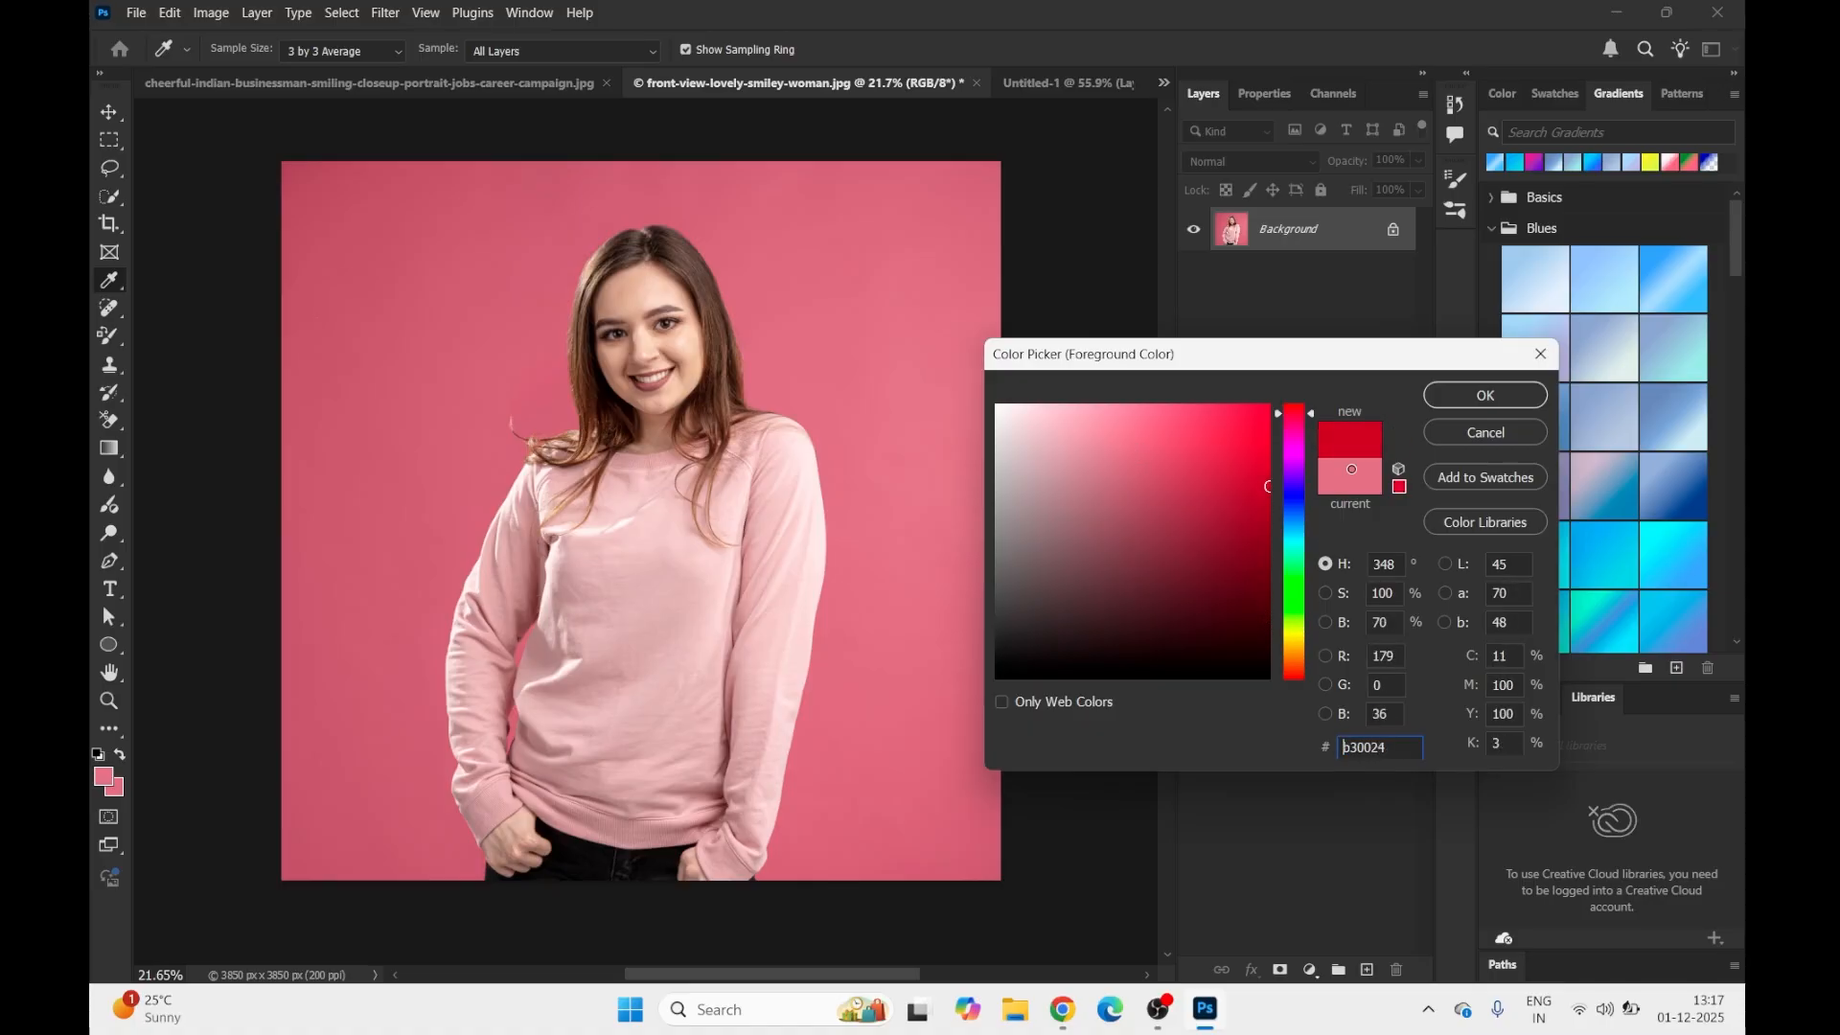
{"action": "type", "text": "dc002d"}
{"action": "left_click", "coordinate": [1295, 574]}
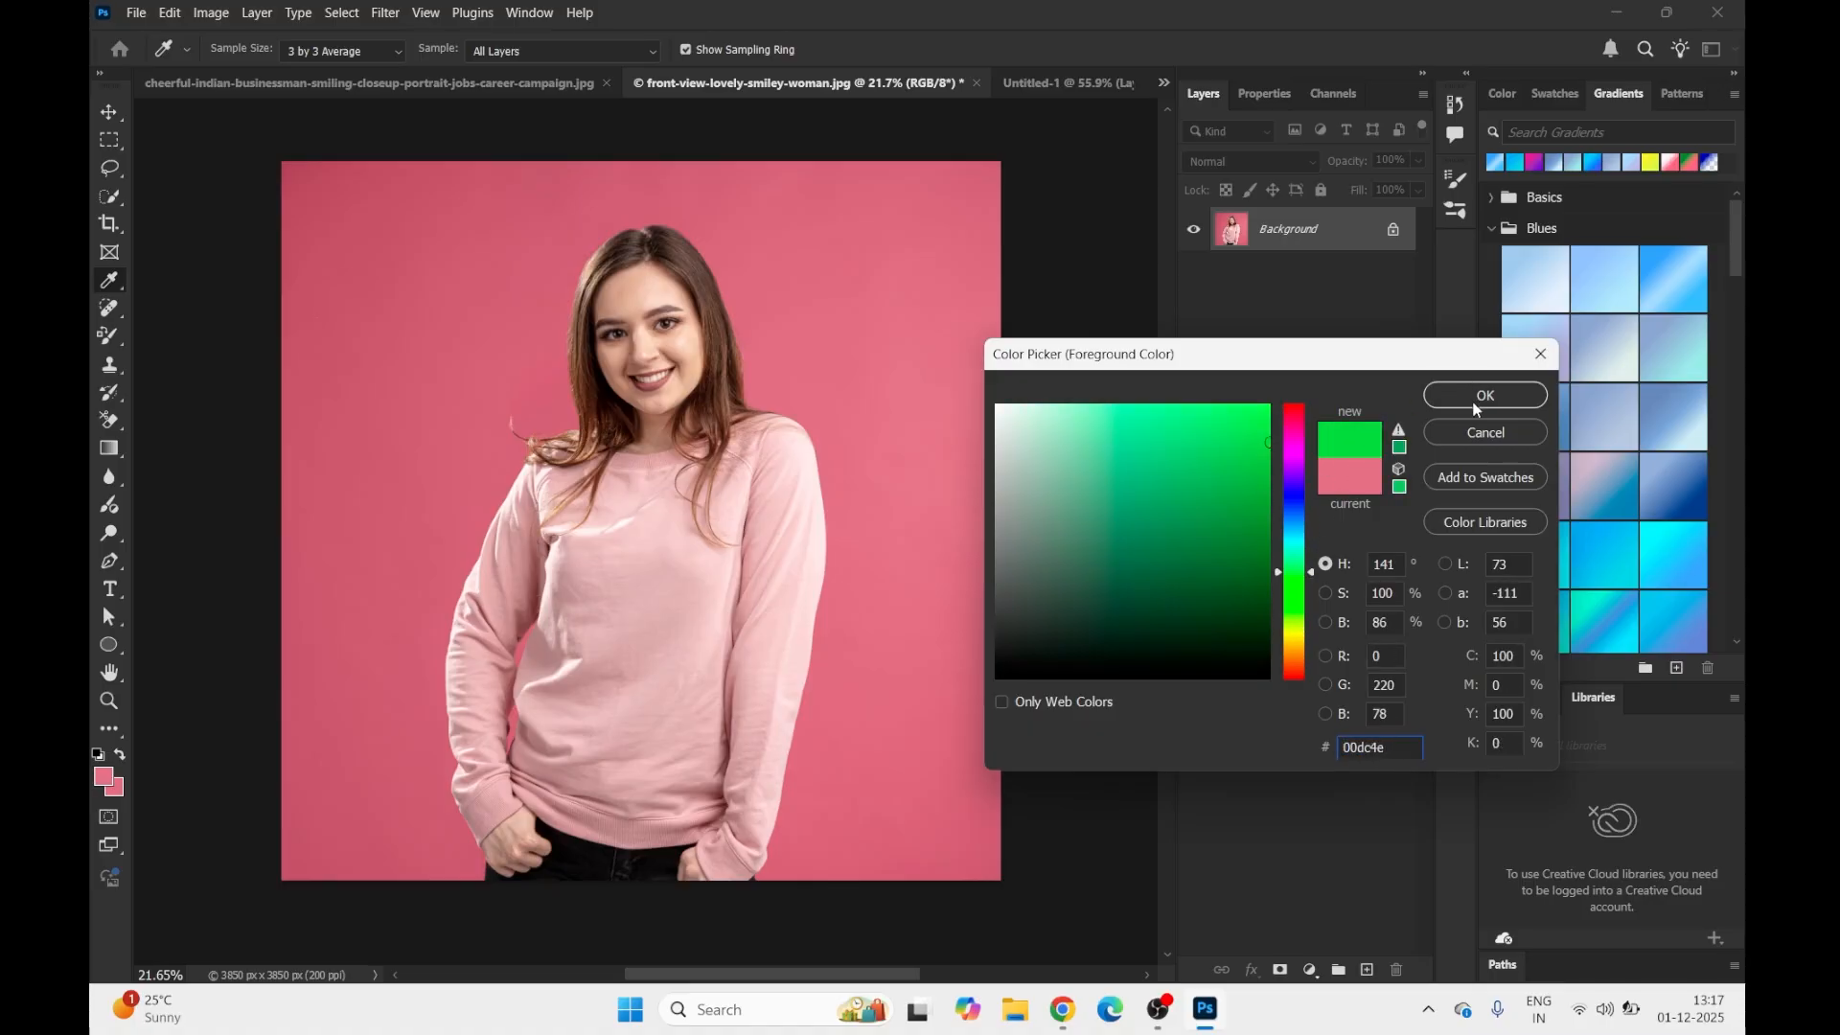
{"action": "left_click", "coordinate": [1485, 396]}
{"action": "key", "text": "b"}
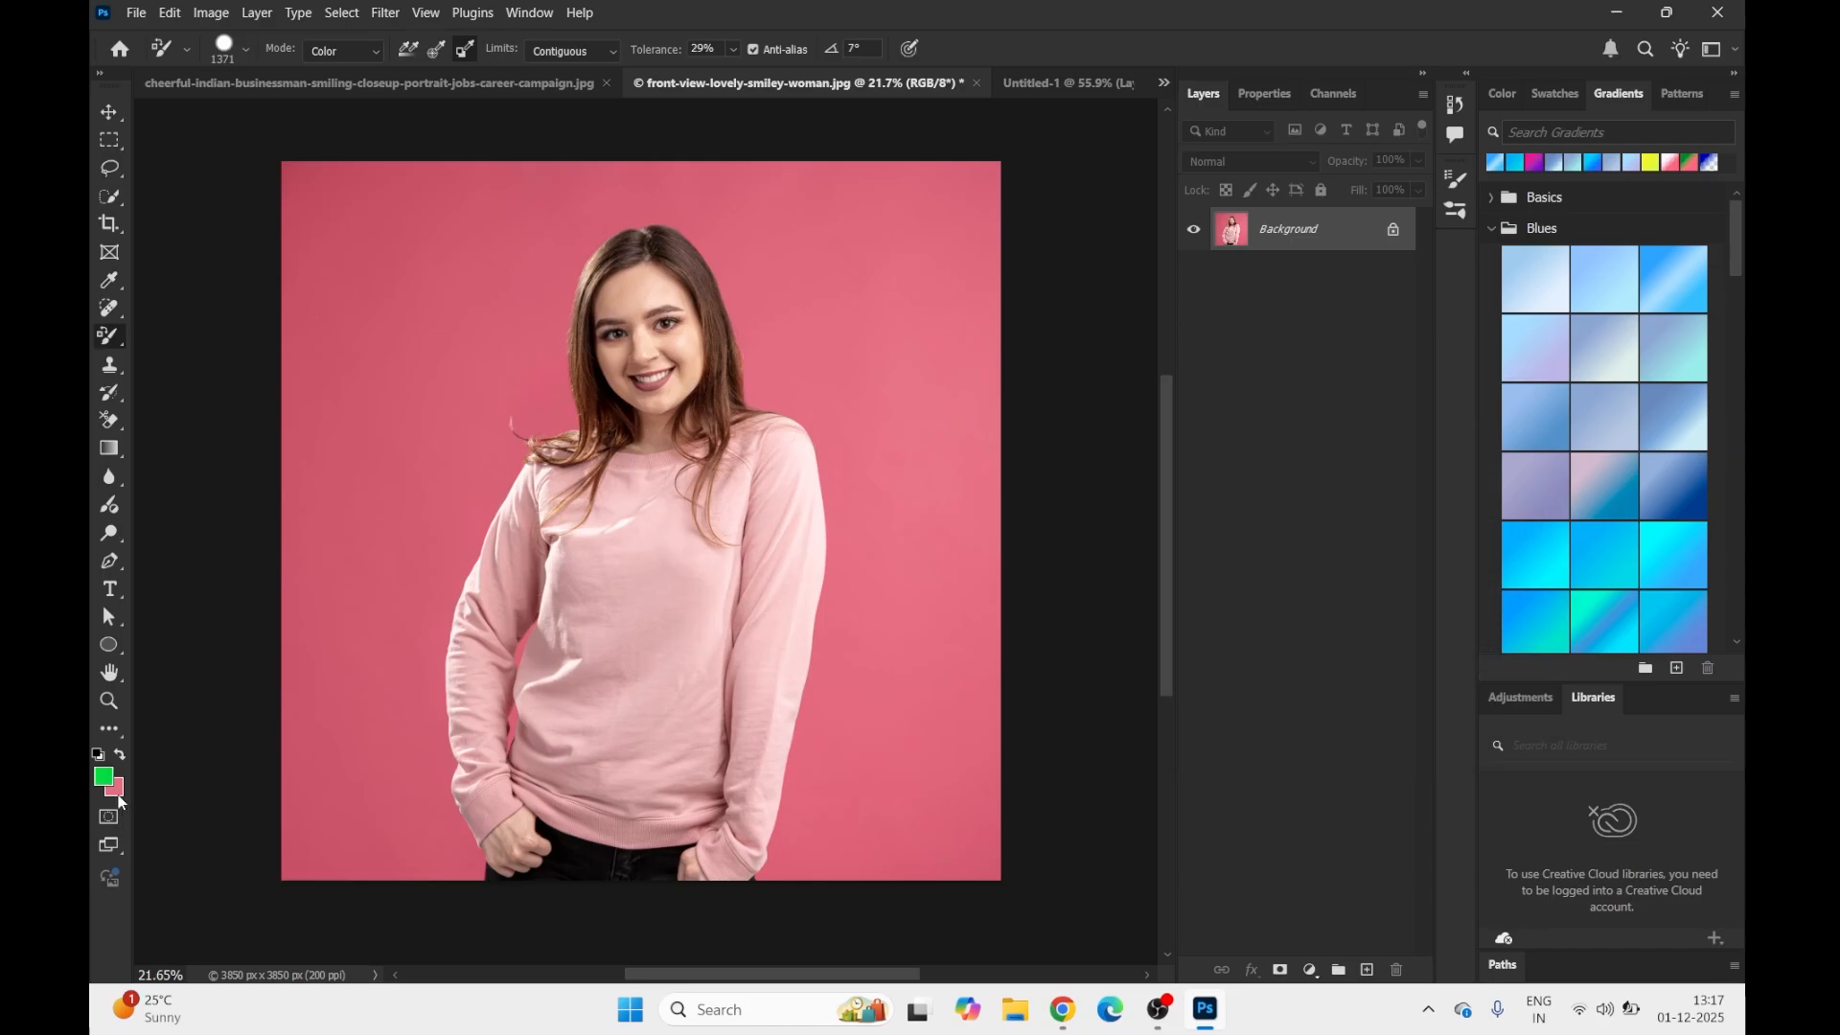
Step: Sample the backdrop's pink as the background color, try recoloring the whole backdrop green, and undo the stroke
{"action": "left_click", "coordinate": [116, 788]}
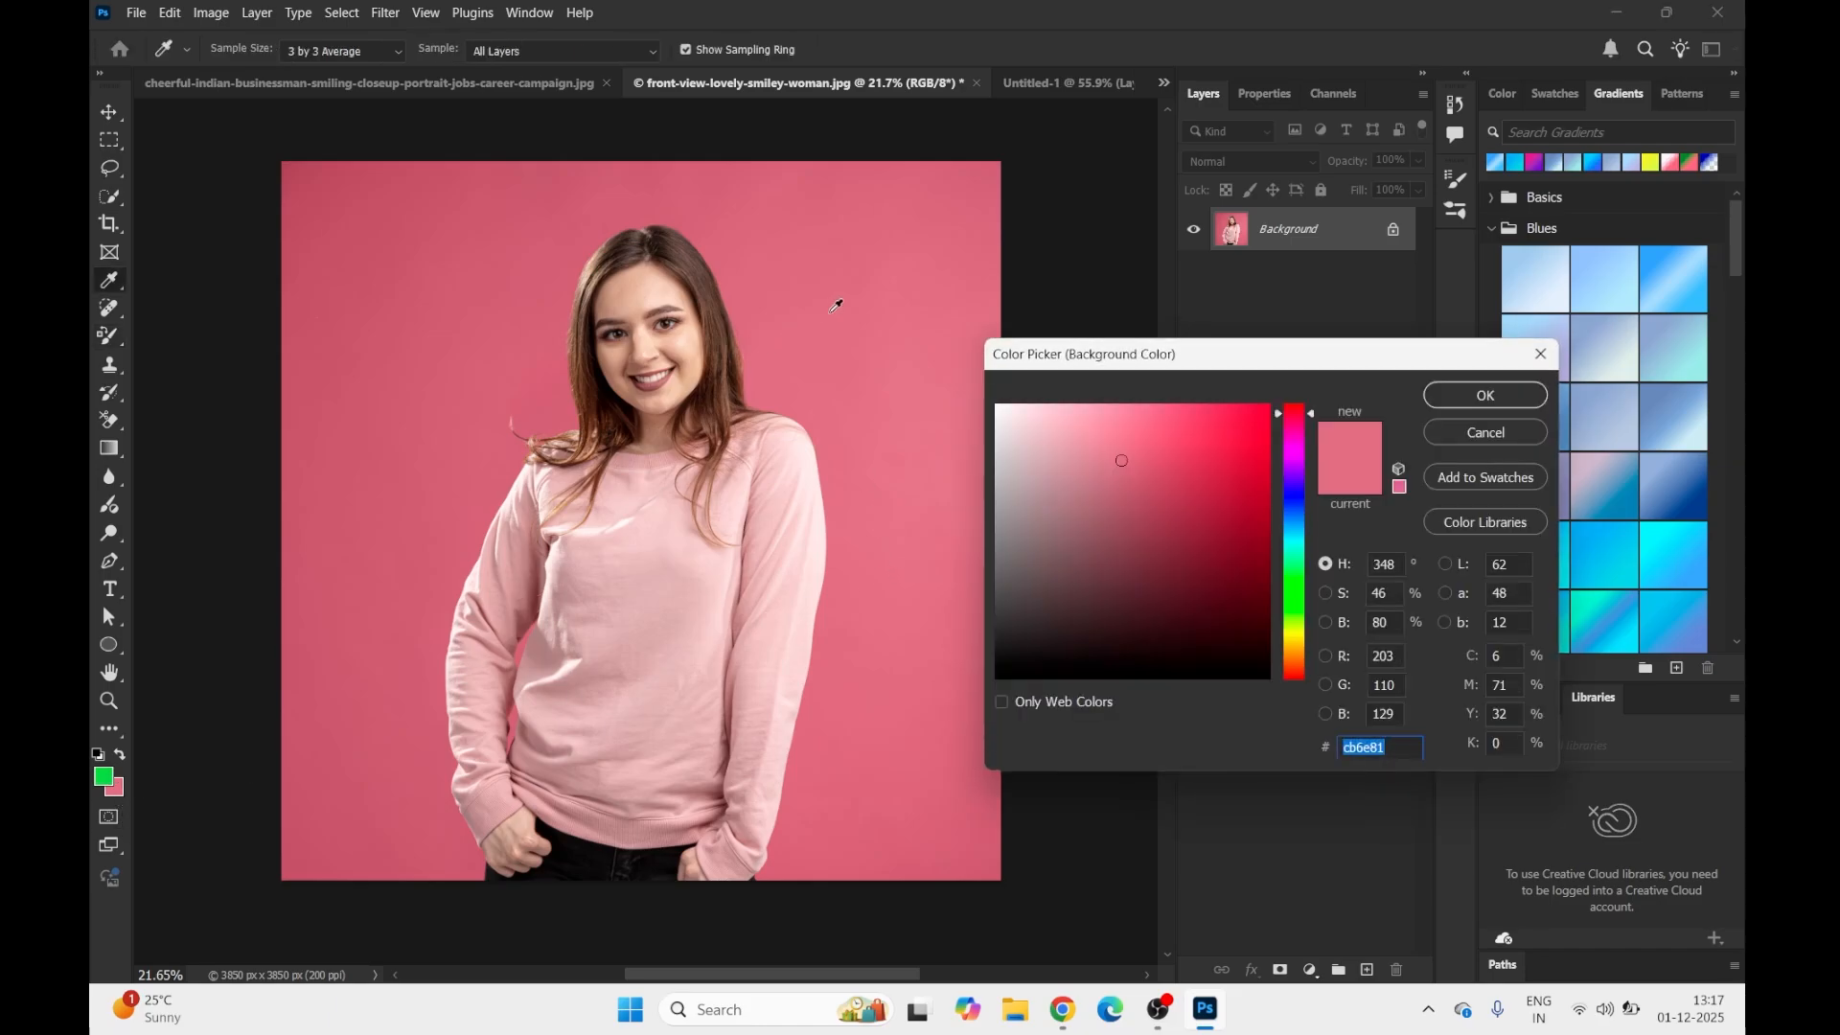
{"action": "left_click", "coordinate": [851, 309]}
{"action": "left_click", "coordinate": [1486, 395]}
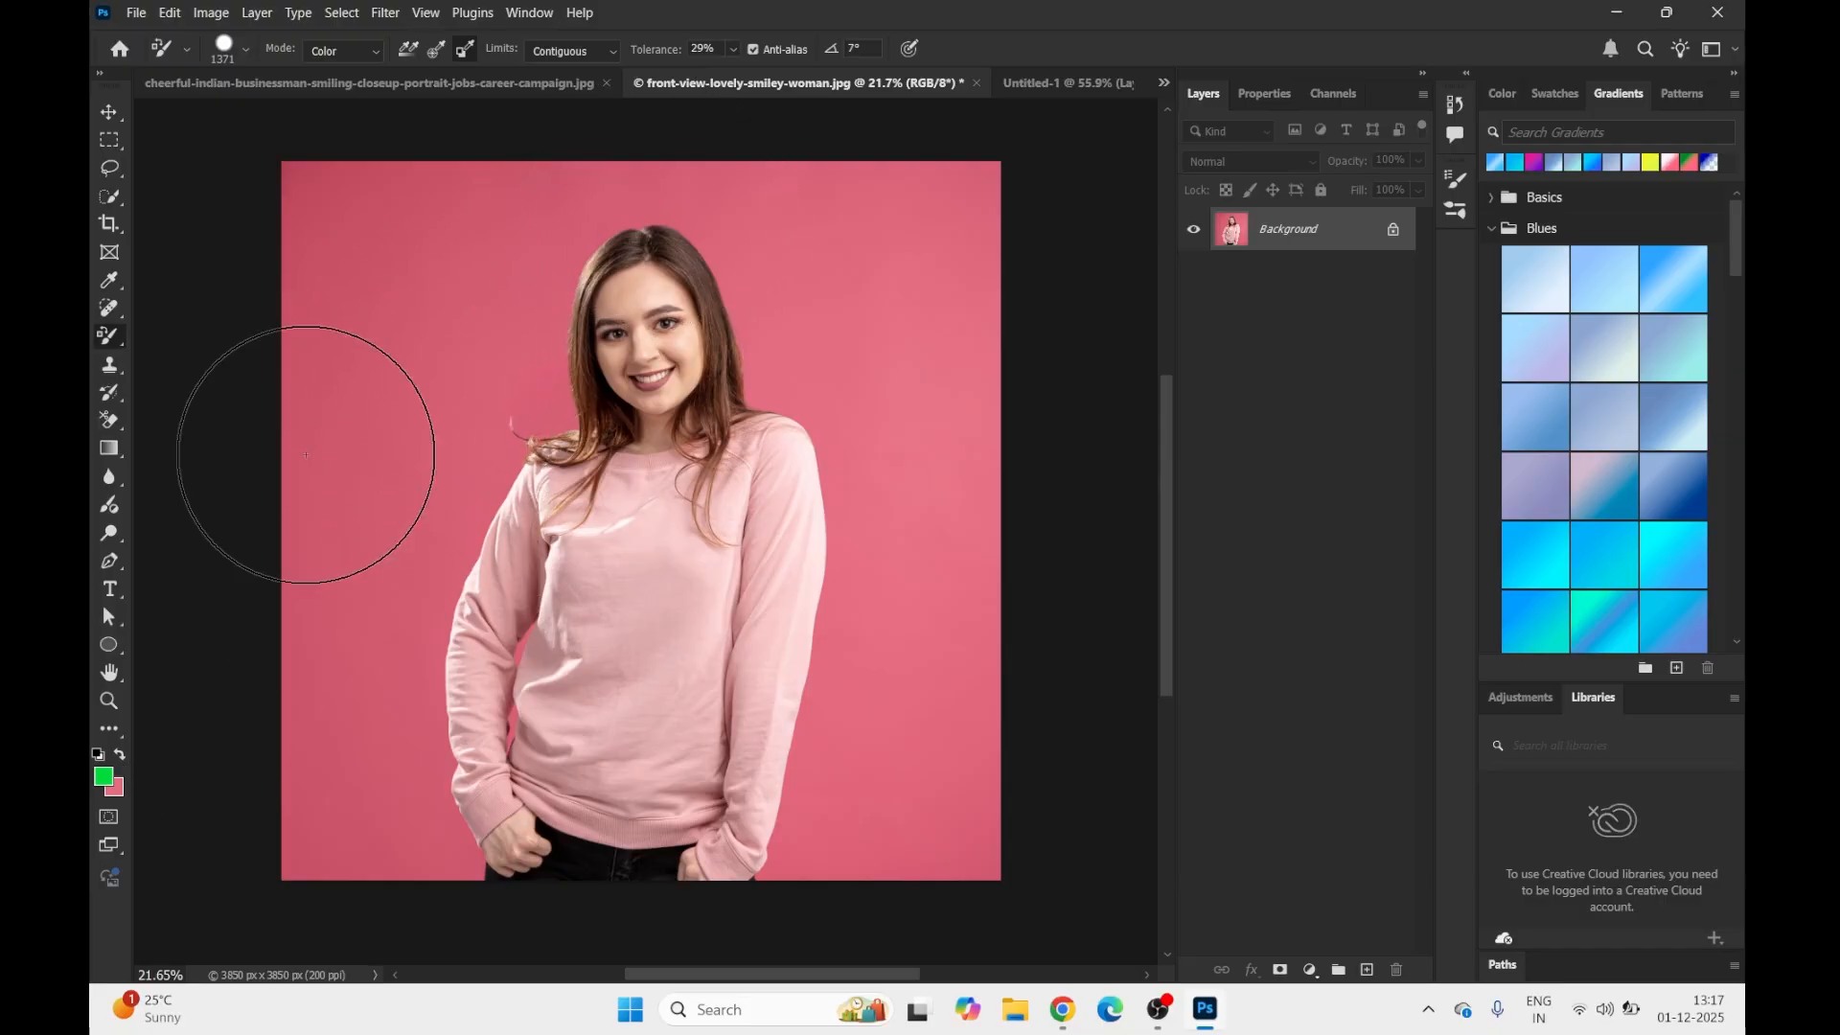
{"action": "left_click_drag", "start_coordinate": [361, 205], "coordinate": [329, 514]}
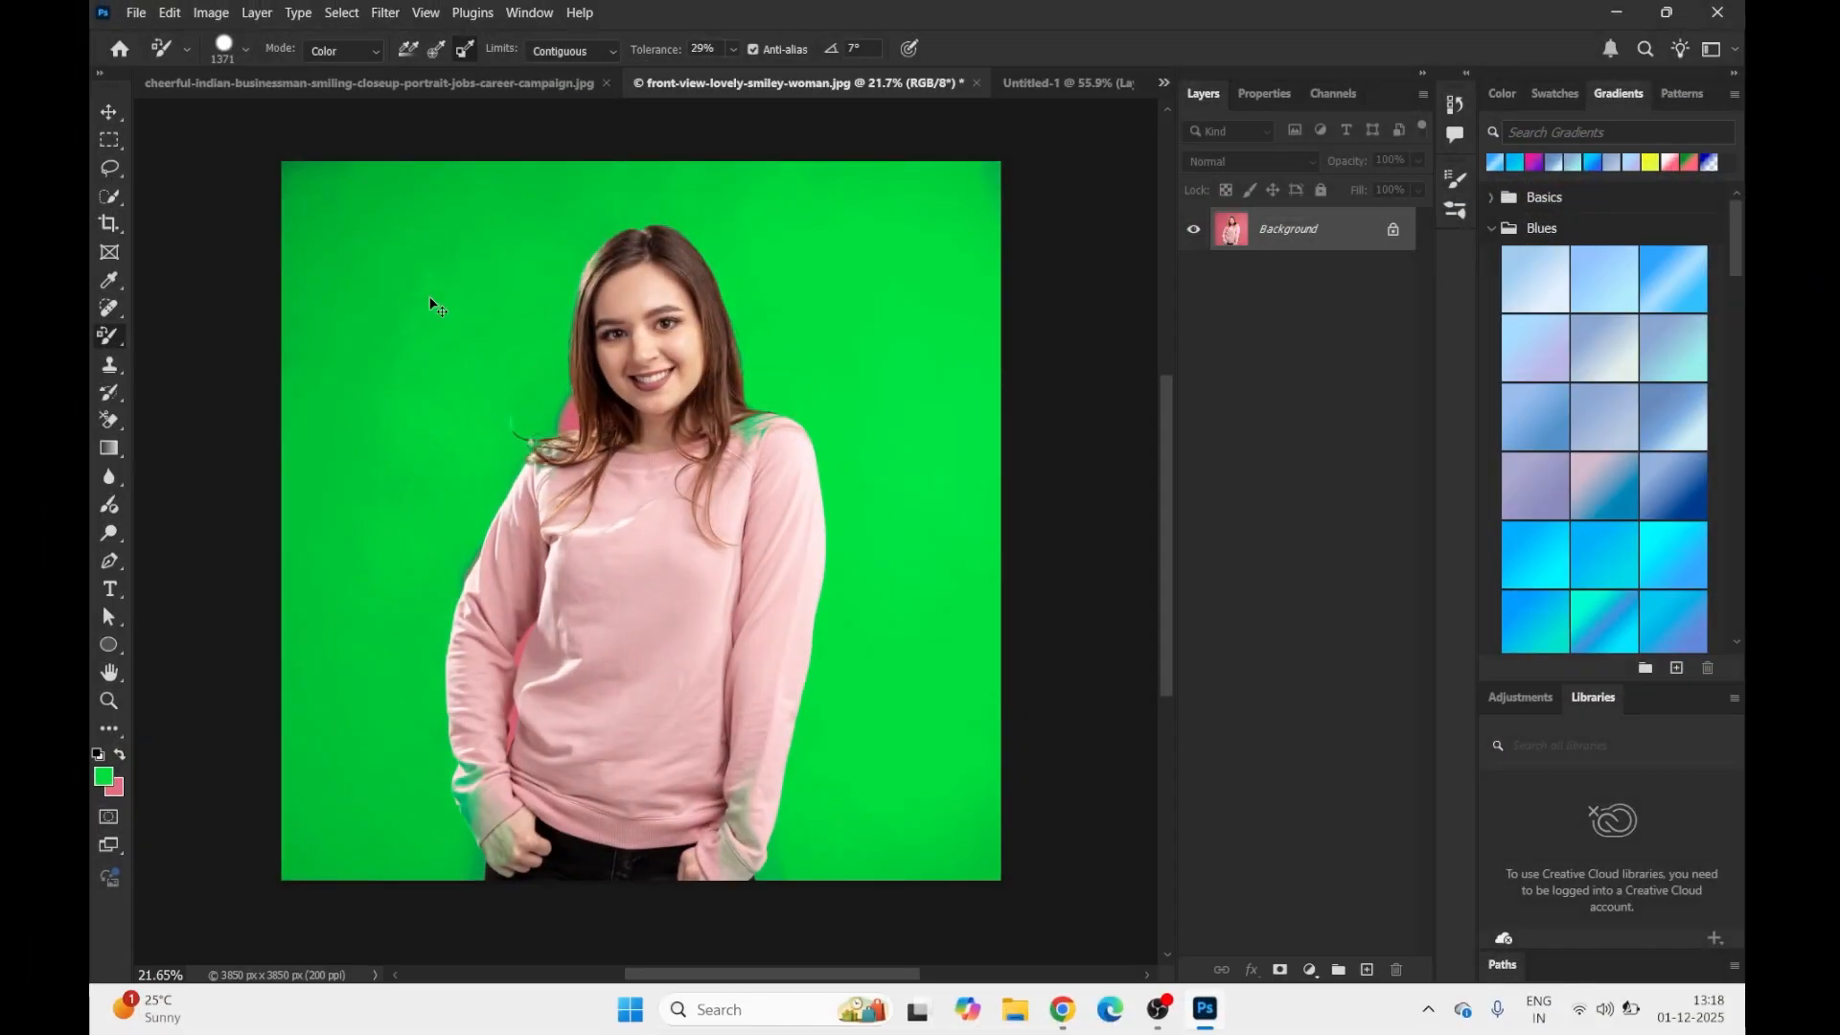
{"action": "key", "text": "ctrl+z"}
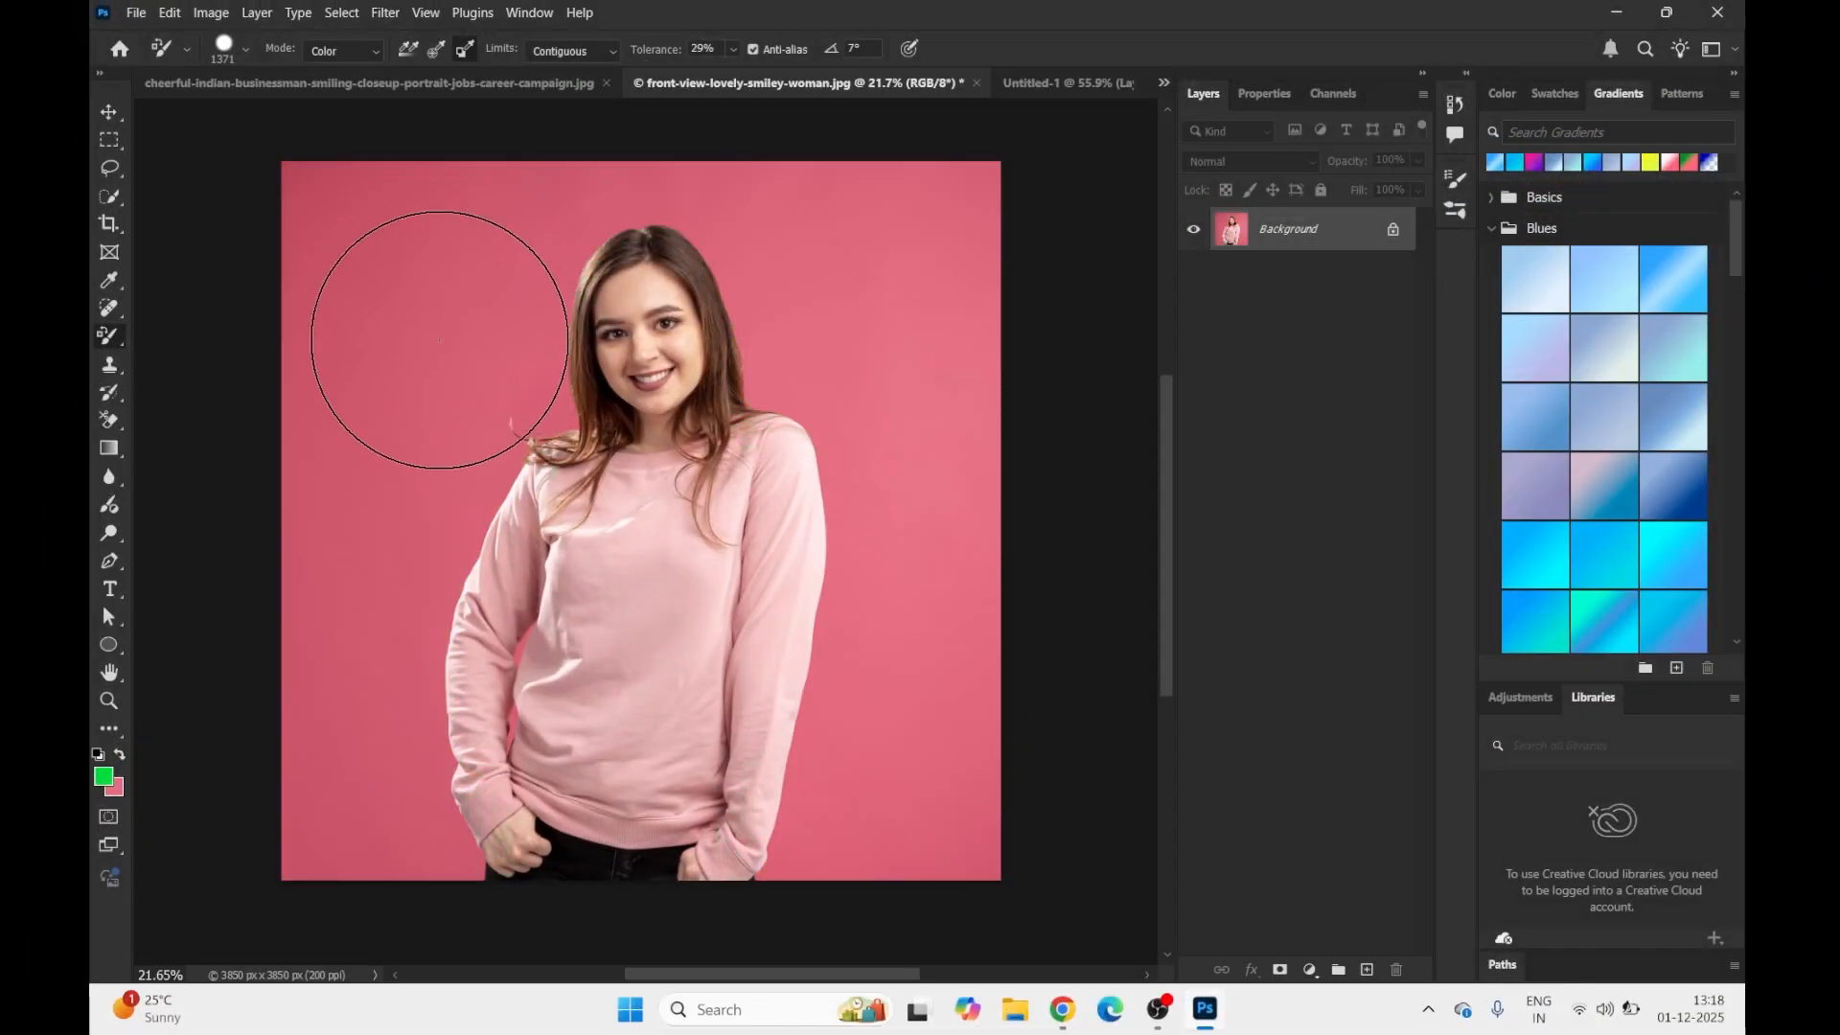
Step: Set Limits to Find Edges and recolor the pink backdrop gaps between the woman's arm and torso green
{"action": "left_click", "coordinate": [613, 48]}
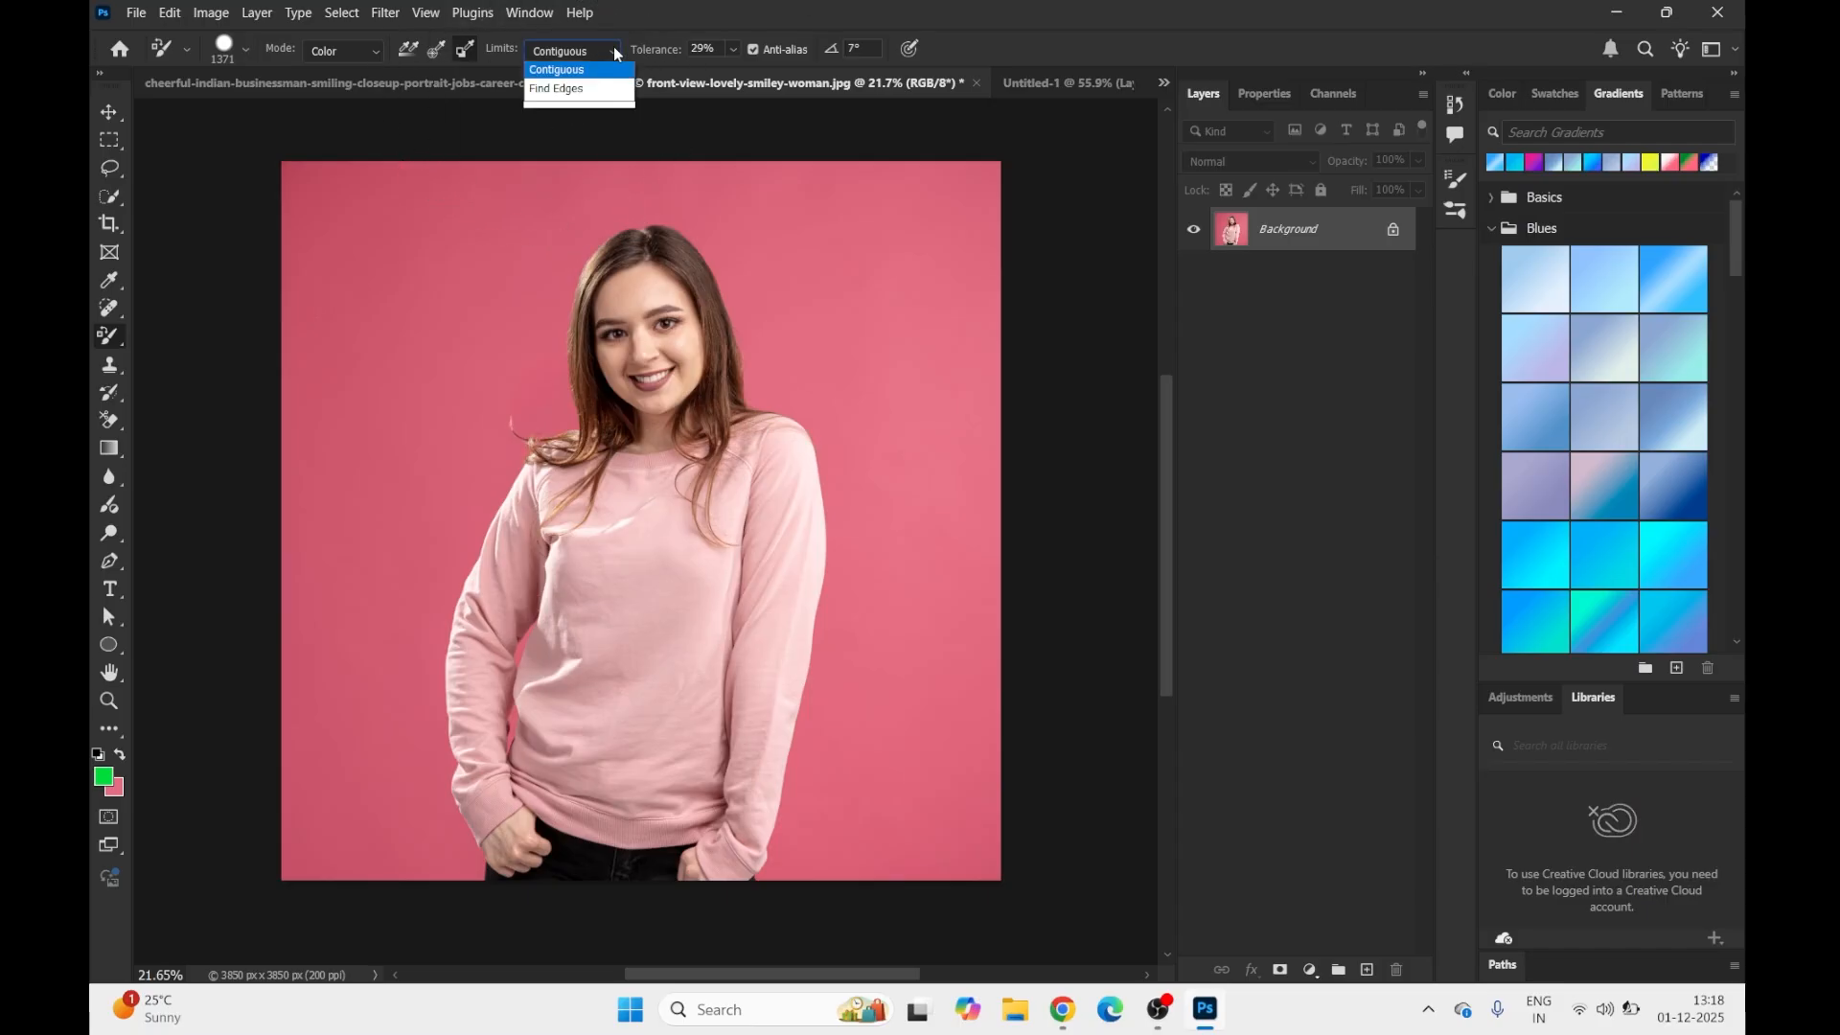
{"action": "left_click", "coordinate": [573, 109]}
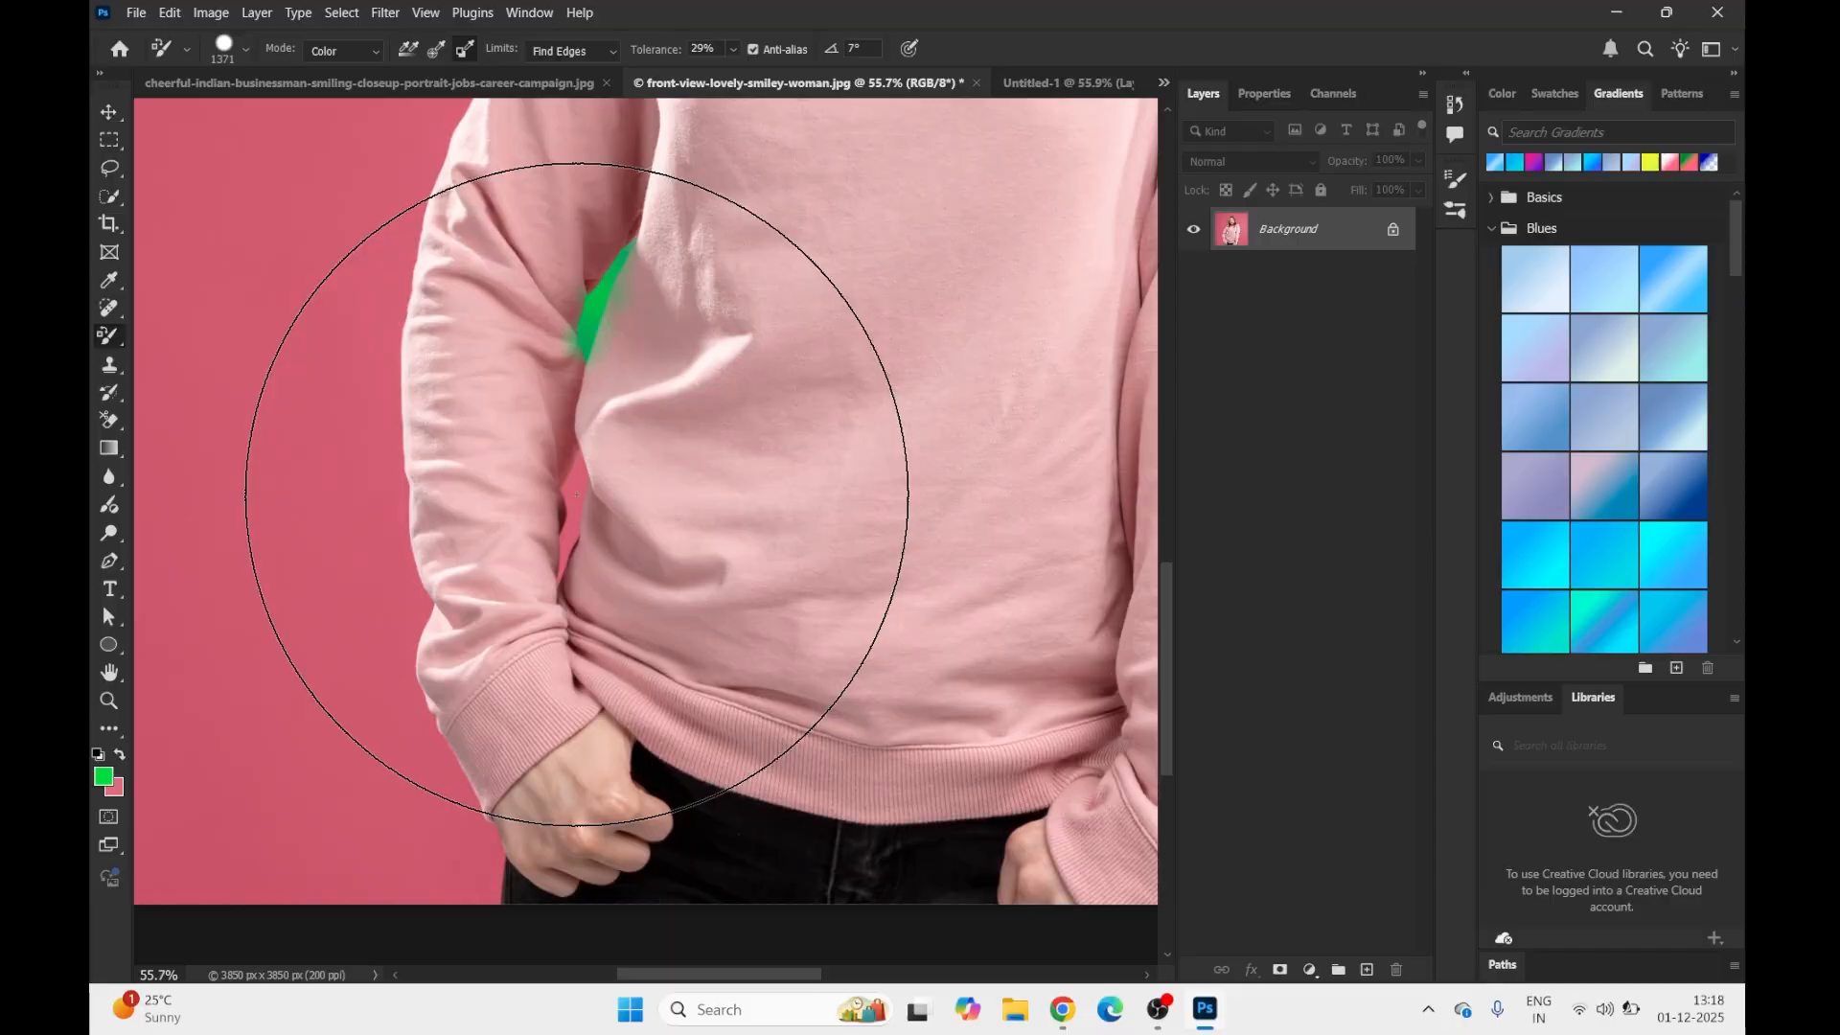
{"action": "left_click", "coordinate": [575, 449]}
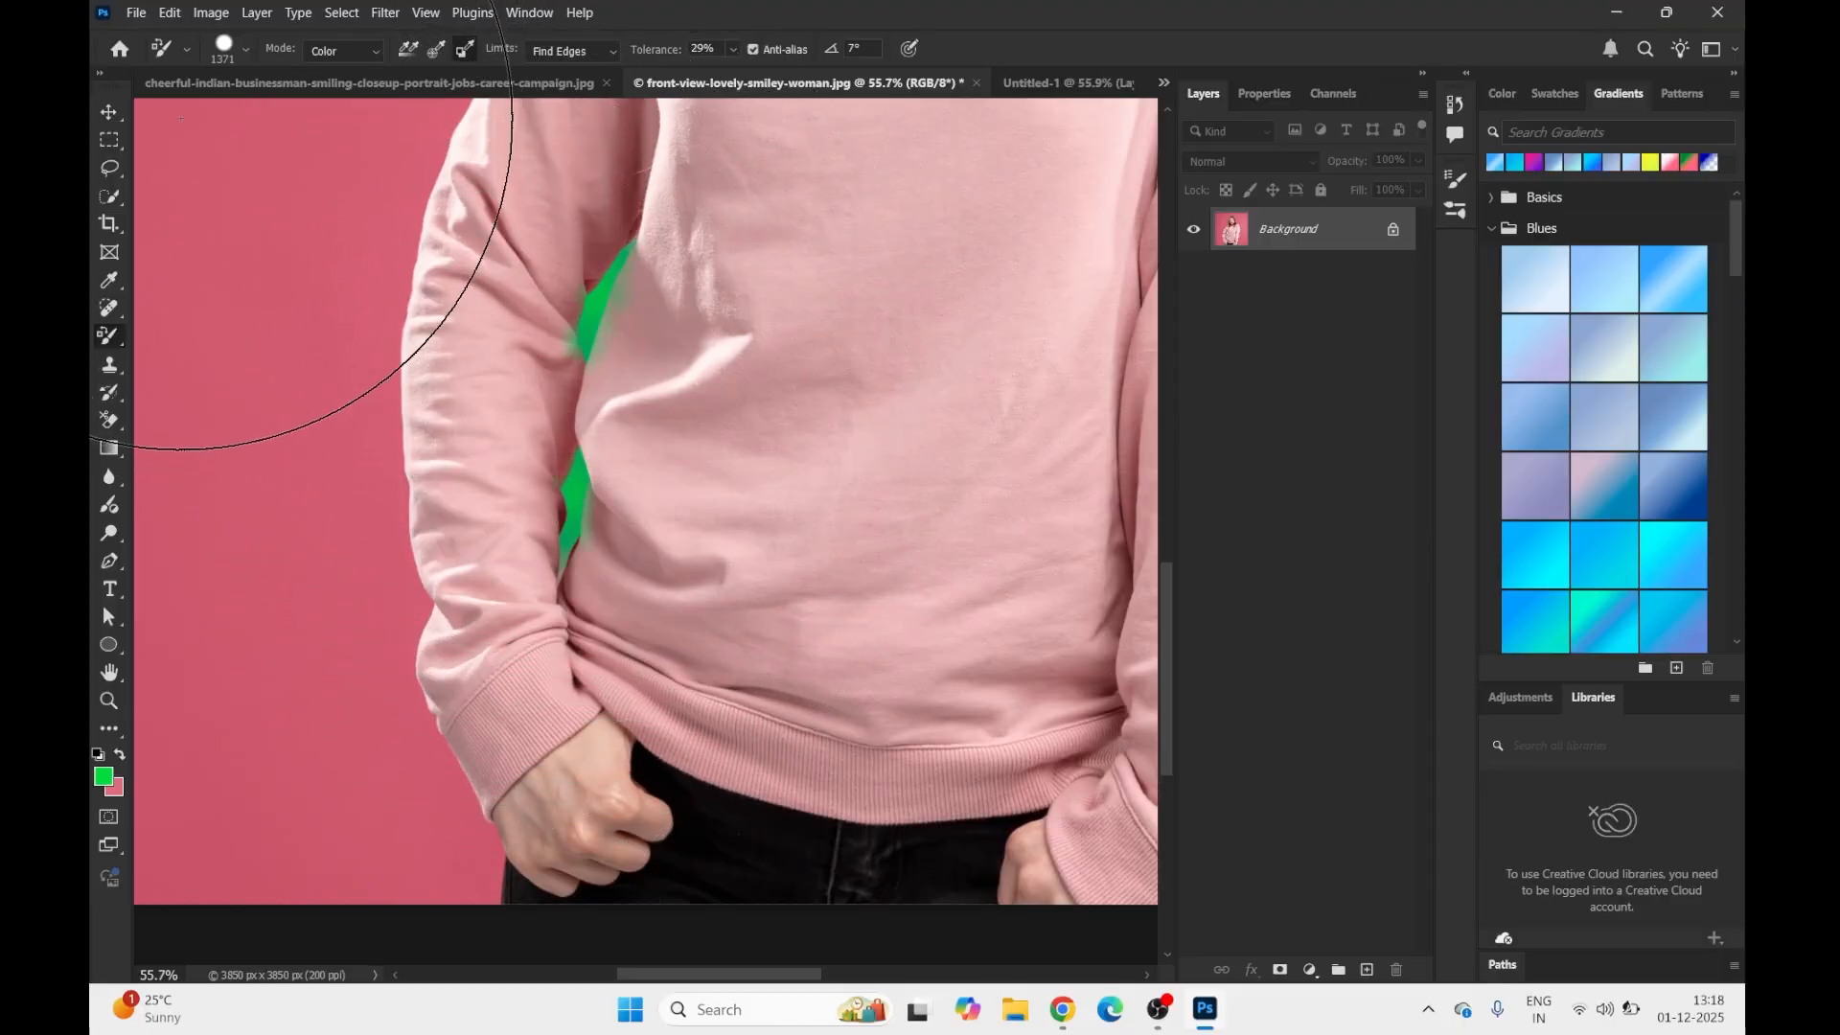
{"action": "left_click", "coordinate": [109, 112]}
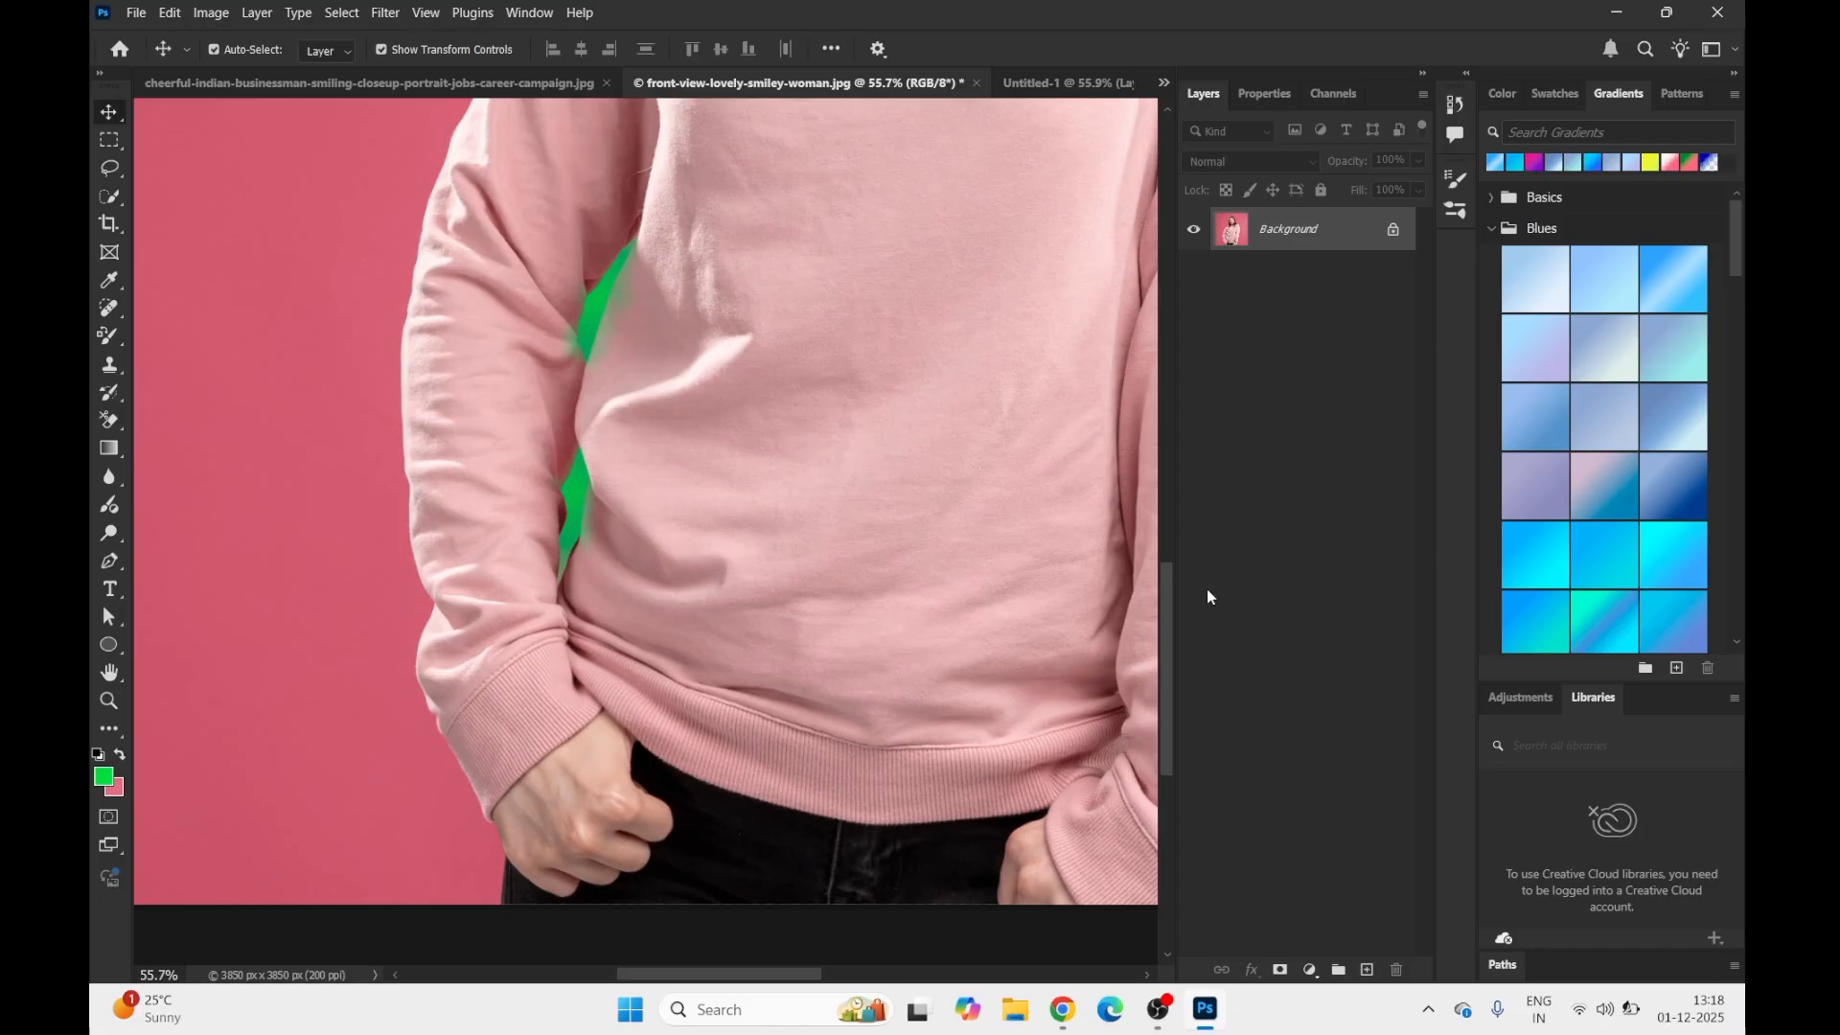
Step: Return to the Color Replacement Tool, set Limits to Contiguous with 100% Tolerance, and recolor the backdrop around the woman green
{"action": "left_click_drag", "start_coordinate": [1172, 606], "coordinate": [1160, 418]}
{"action": "scroll", "coordinate": [514, 605], "scroll_direction": "down", "scroll_amount": 5}
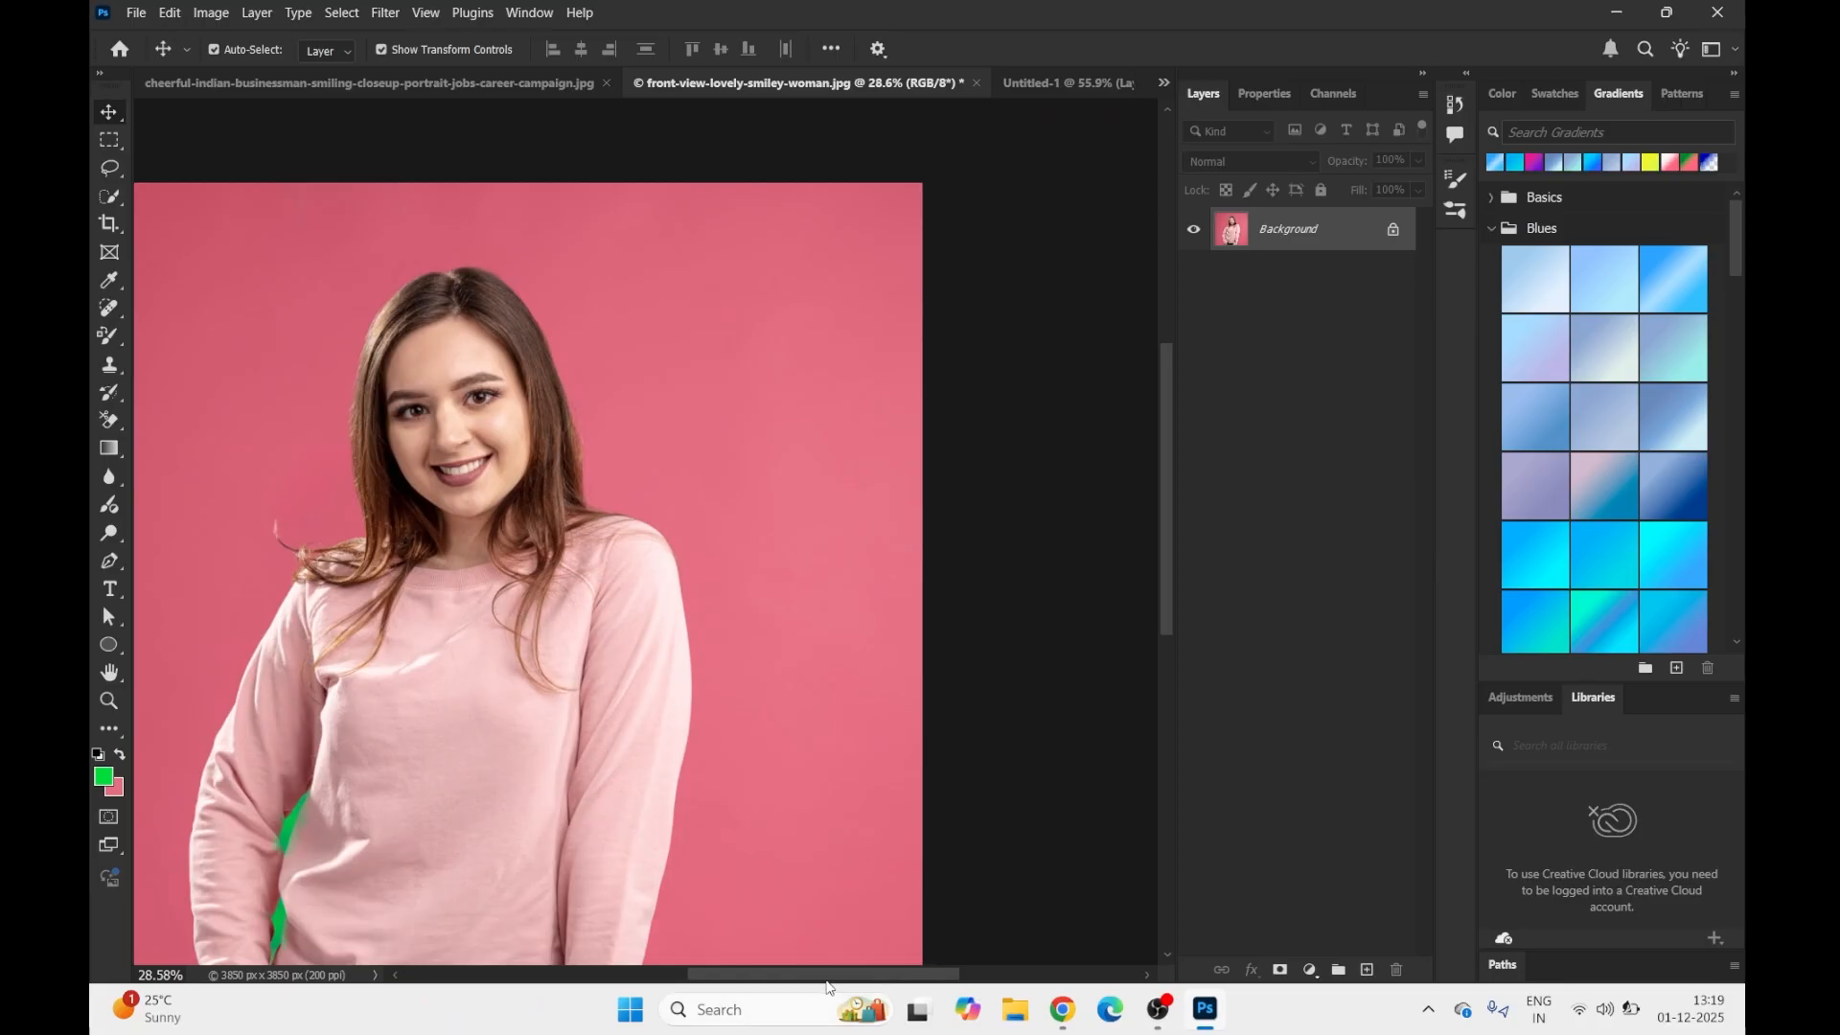
{"action": "left_click_drag", "start_coordinate": [826, 981], "coordinate": [771, 980]}
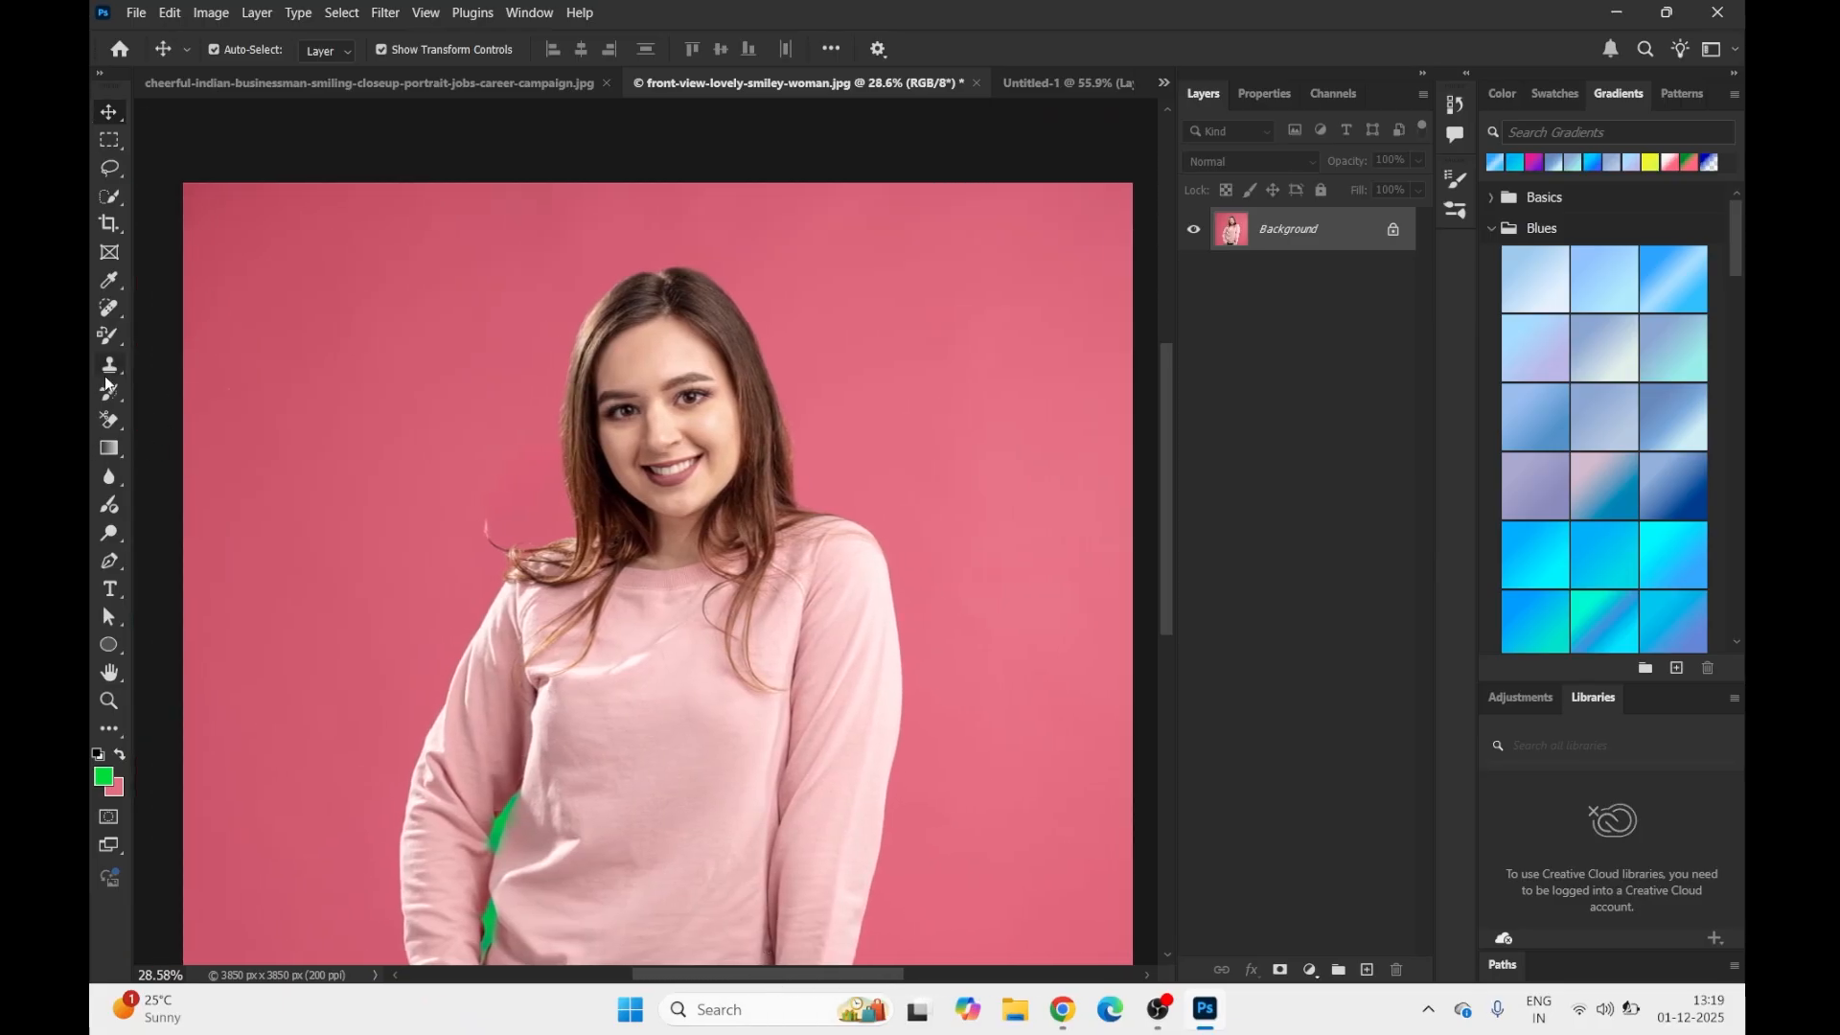
{"action": "left_click", "coordinate": [111, 344]}
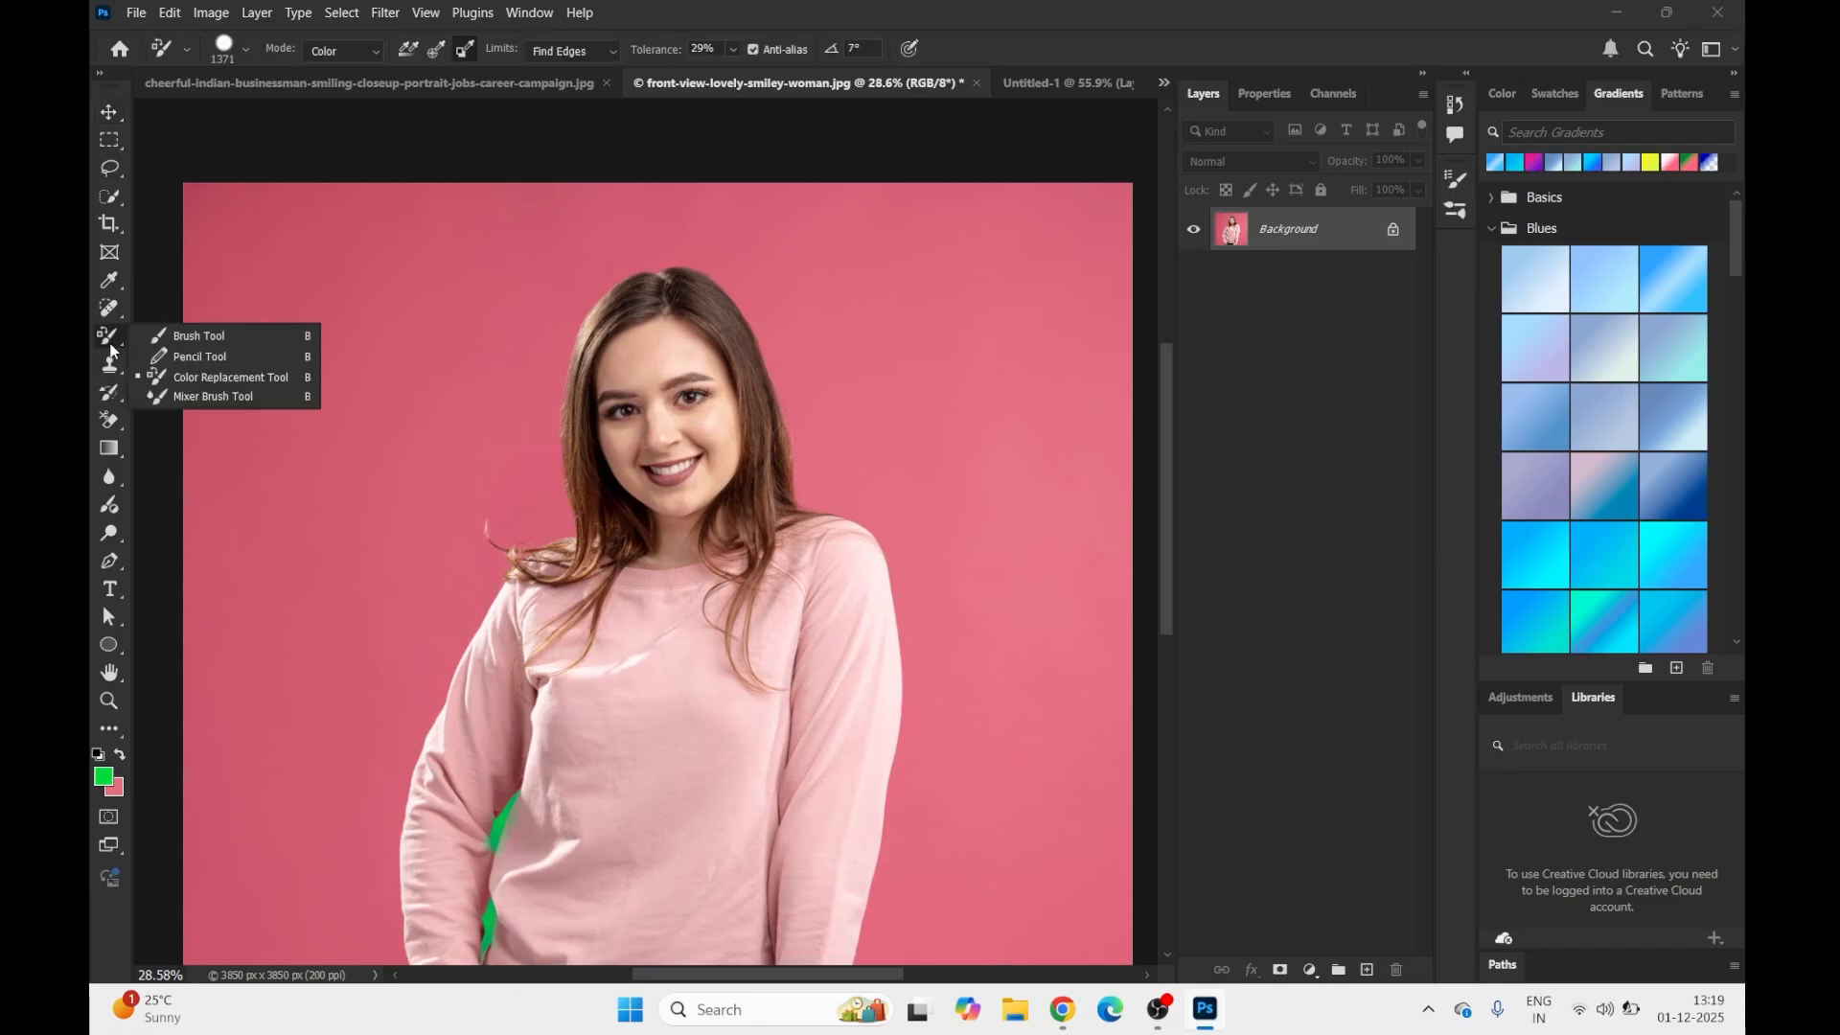
{"action": "left_click", "coordinate": [189, 378]}
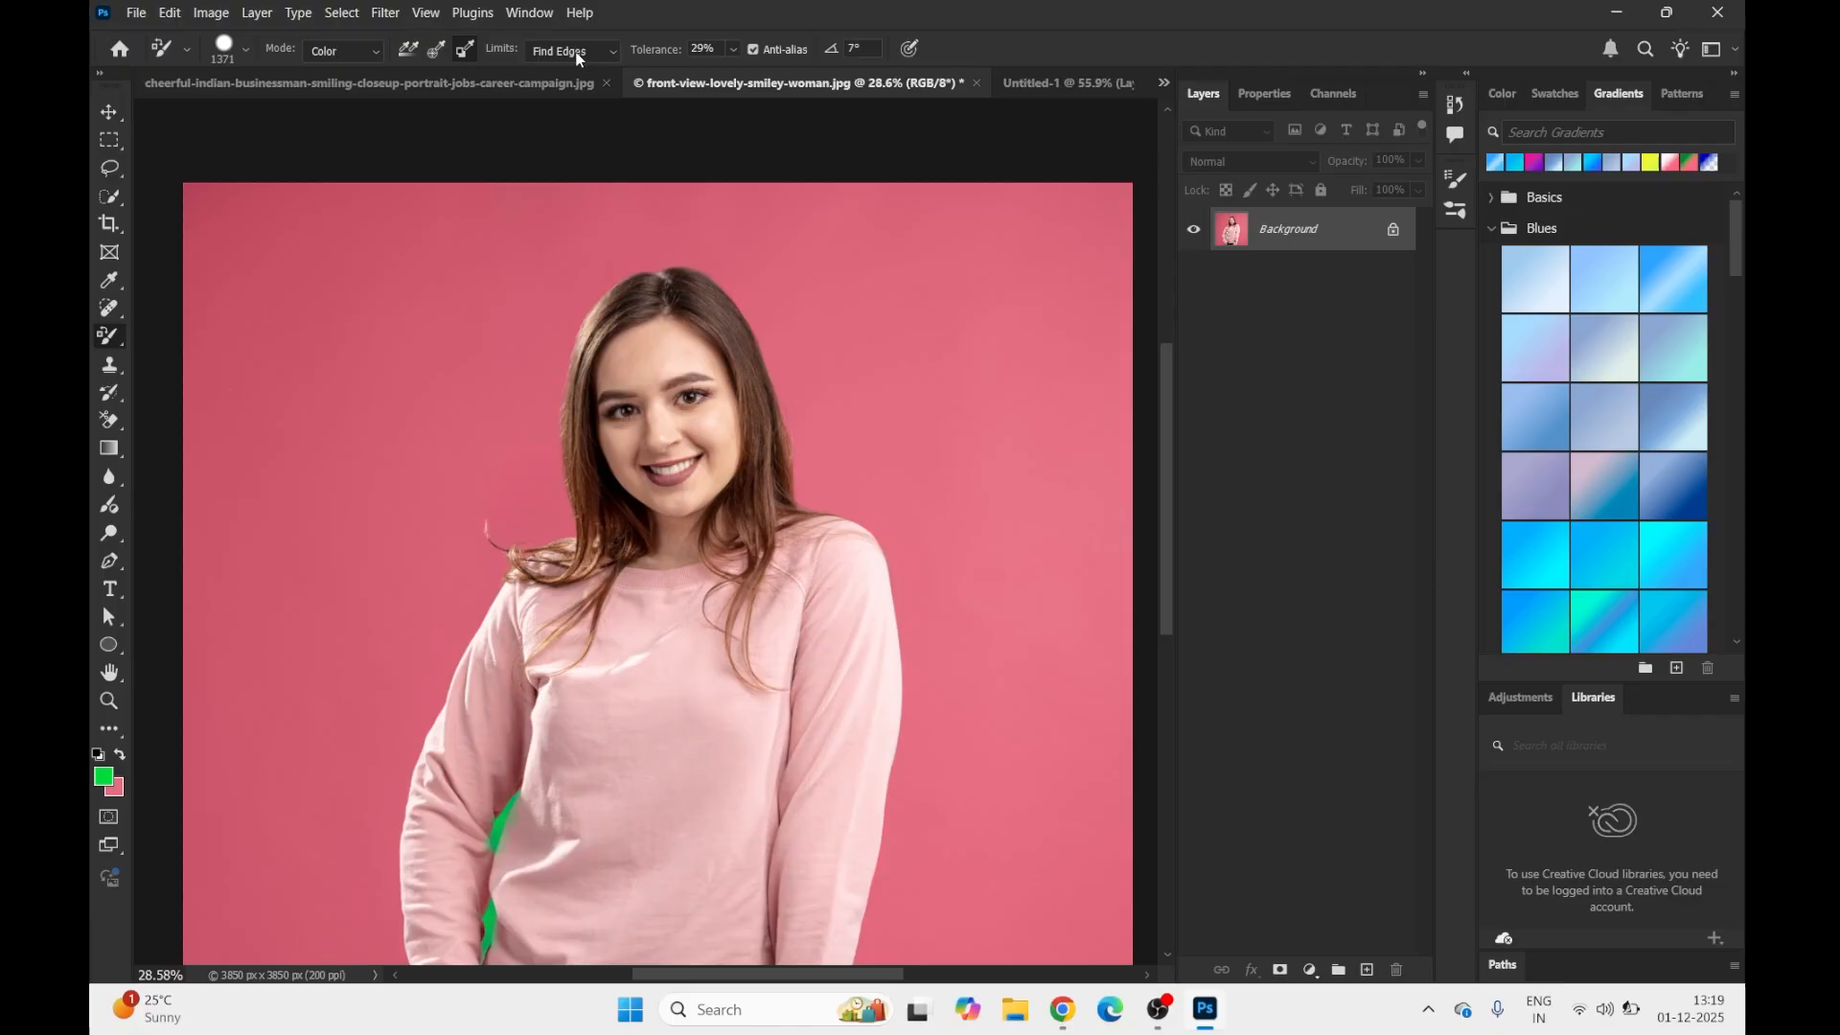
{"action": "left_click", "coordinate": [605, 50]}
{"action": "left_click", "coordinate": [597, 84]}
{"action": "left_click", "coordinate": [734, 48]}
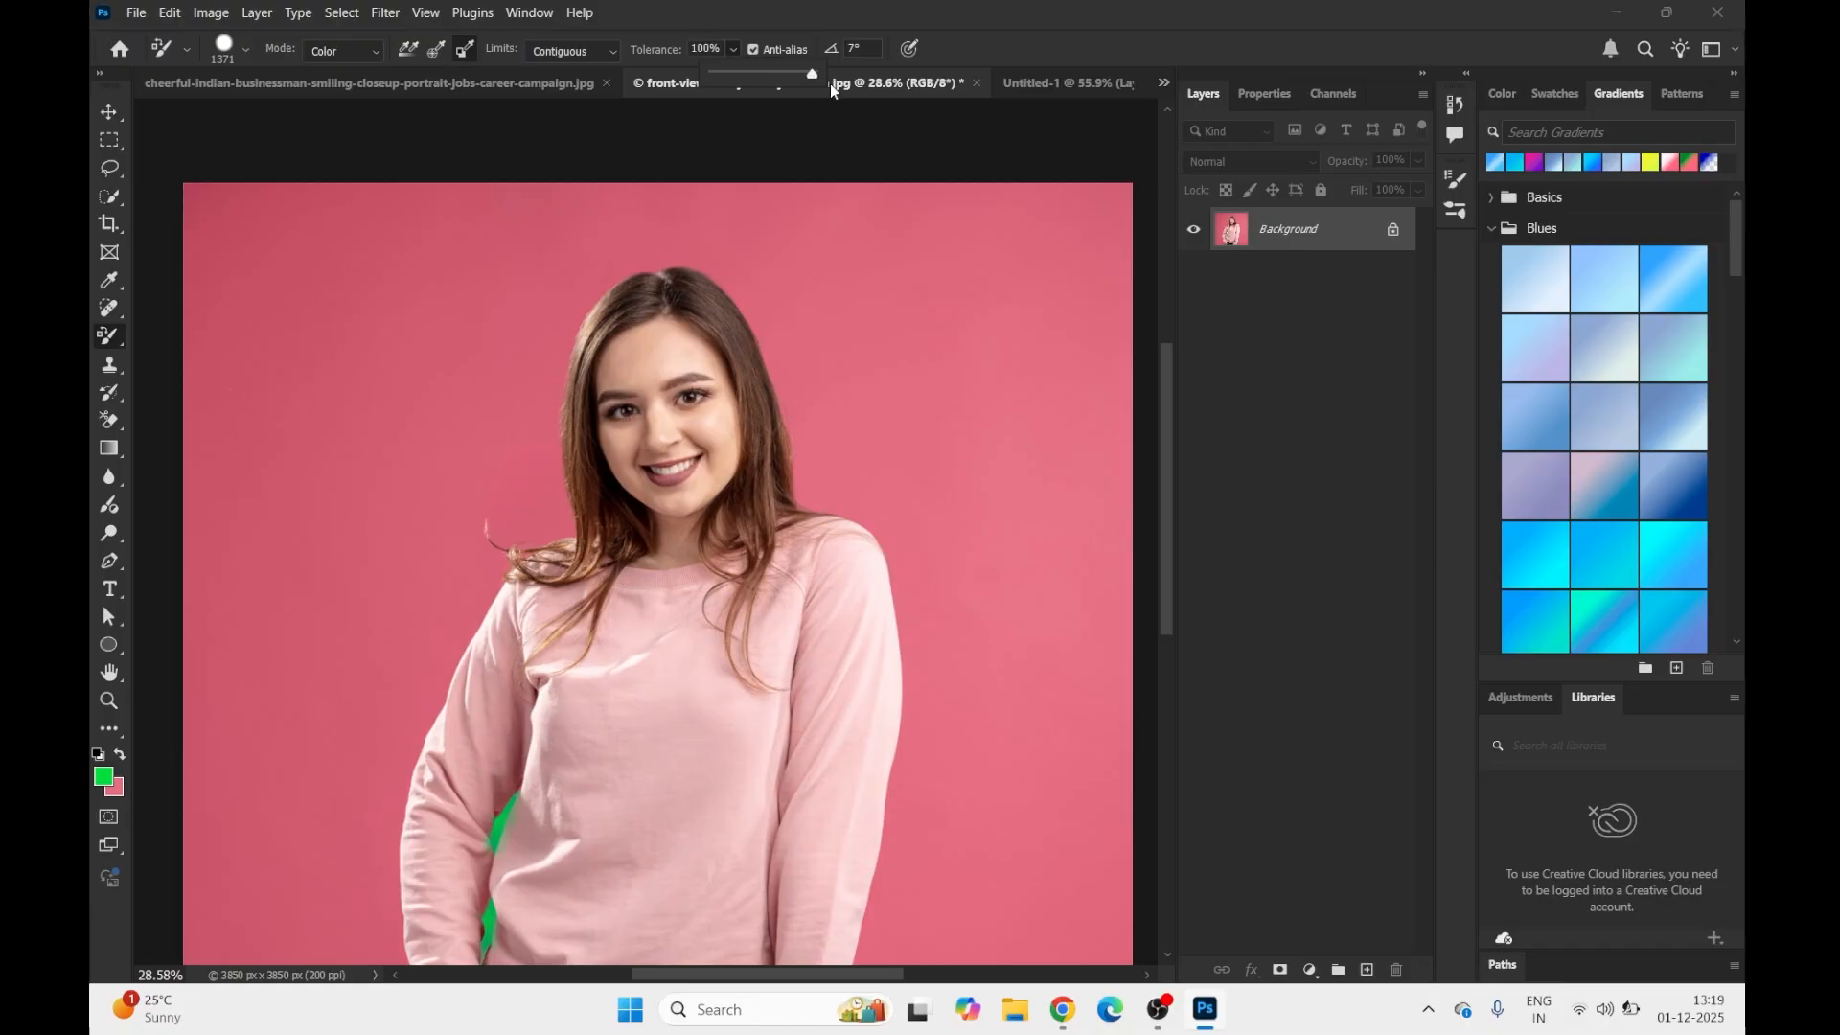
{"action": "mouse_move", "coordinate": [843, 287]}
{"action": "left_mouse_down"}
{"action": "mouse_move", "coordinate": [974, 436]}
{"action": "mouse_move", "coordinate": [1058, 599]}
{"action": "mouse_move", "coordinate": [785, 278]}
{"action": "mouse_move", "coordinate": [673, 258]}
{"action": "mouse_move", "coordinate": [207, 265]}
{"action": "mouse_move", "coordinate": [229, 489]}
{"action": "mouse_move", "coordinate": [384, 512]}
{"action": "mouse_move", "coordinate": [558, 491]}
{"action": "mouse_move", "coordinate": [523, 472]}
{"action": "mouse_move", "coordinate": [400, 566]}
{"action": "mouse_move", "coordinate": [324, 696]}
{"action": "mouse_move", "coordinate": [300, 836]}
{"action": "mouse_move", "coordinate": [316, 922]}
{"action": "mouse_move", "coordinate": [335, 957]}
{"action": "mouse_move", "coordinate": [352, 807]}
{"action": "mouse_move", "coordinate": [464, 378]}
{"action": "mouse_move", "coordinate": [565, 226]}
{"action": "mouse_move", "coordinate": [1035, 219]}
{"action": "mouse_move", "coordinate": [1123, 596]}
{"action": "mouse_move", "coordinate": [1097, 919]}
{"action": "mouse_move", "coordinate": [1034, 696]}
{"action": "mouse_move", "coordinate": [968, 1034]}
{"action": "mouse_move", "coordinate": [1011, 642]}
{"action": "left_mouse_up"}
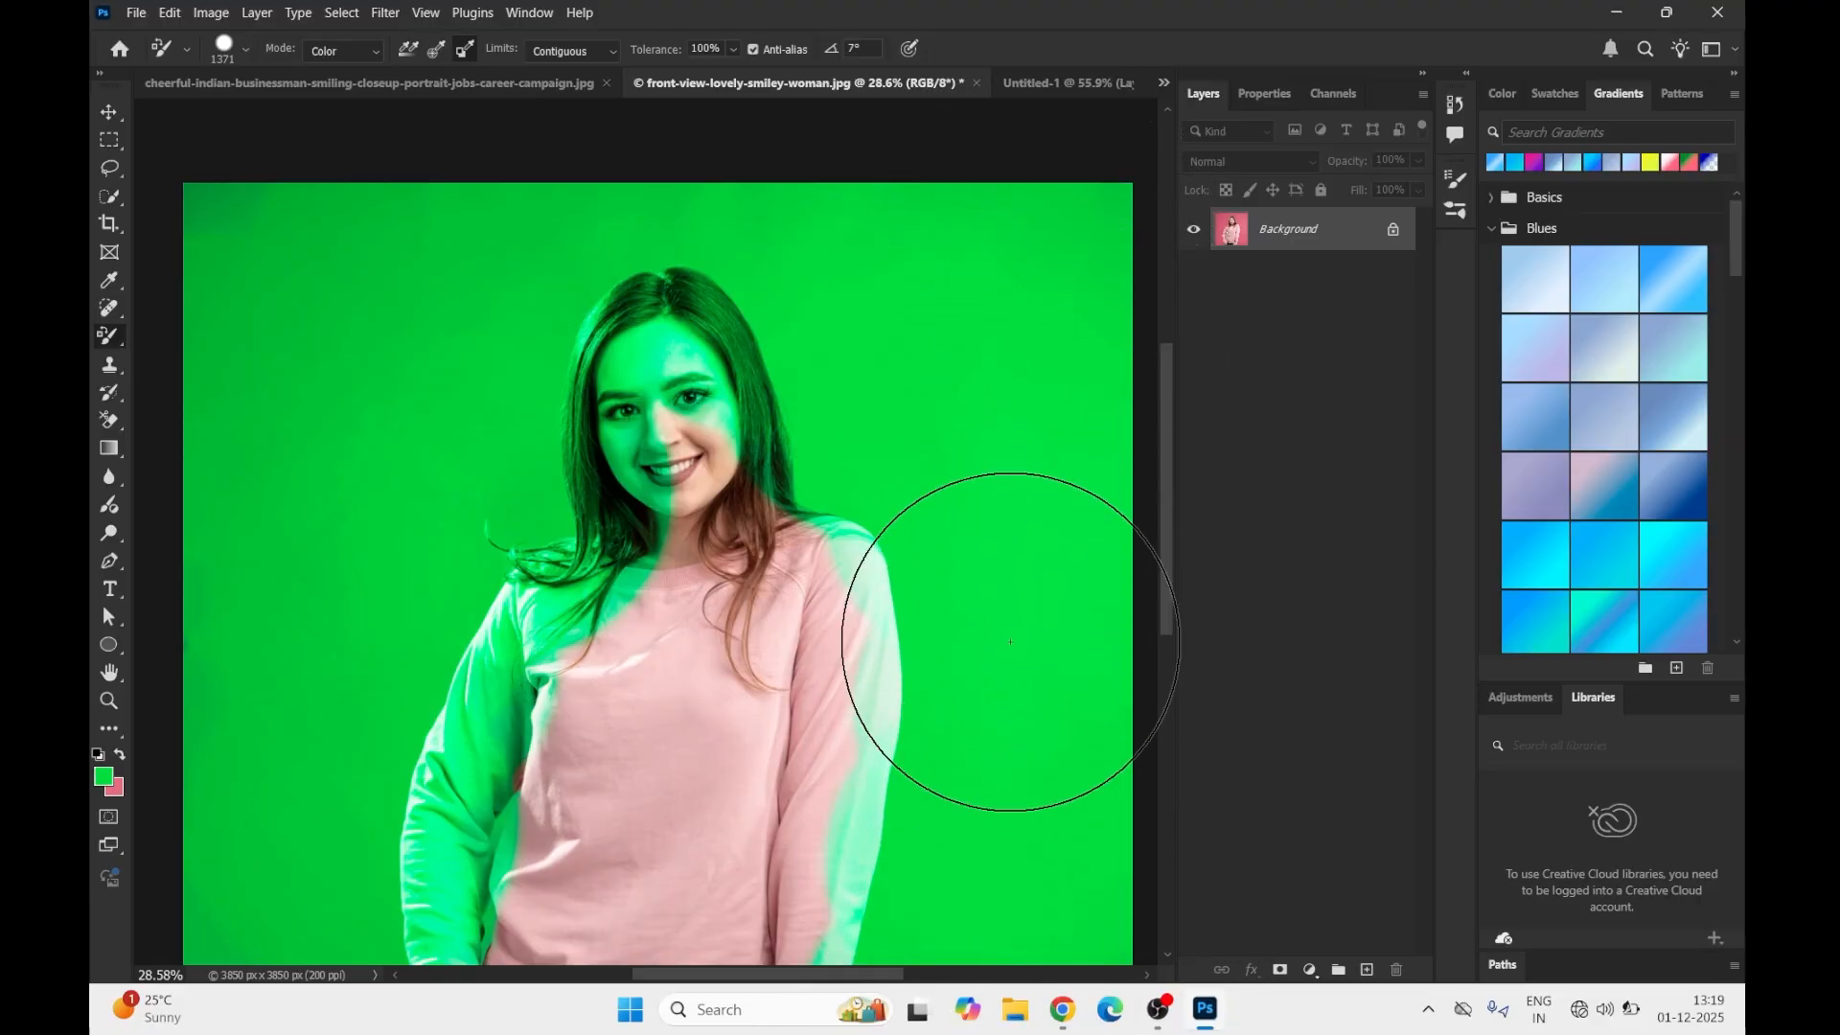
Step: Lower the Tolerance to 26%, revert the image to its saved state, and repaint the pink backdrop green
{"action": "left_click", "coordinate": [732, 49]}
{"action": "left_click_drag", "start_coordinate": [759, 77], "coordinate": [676, 81]}
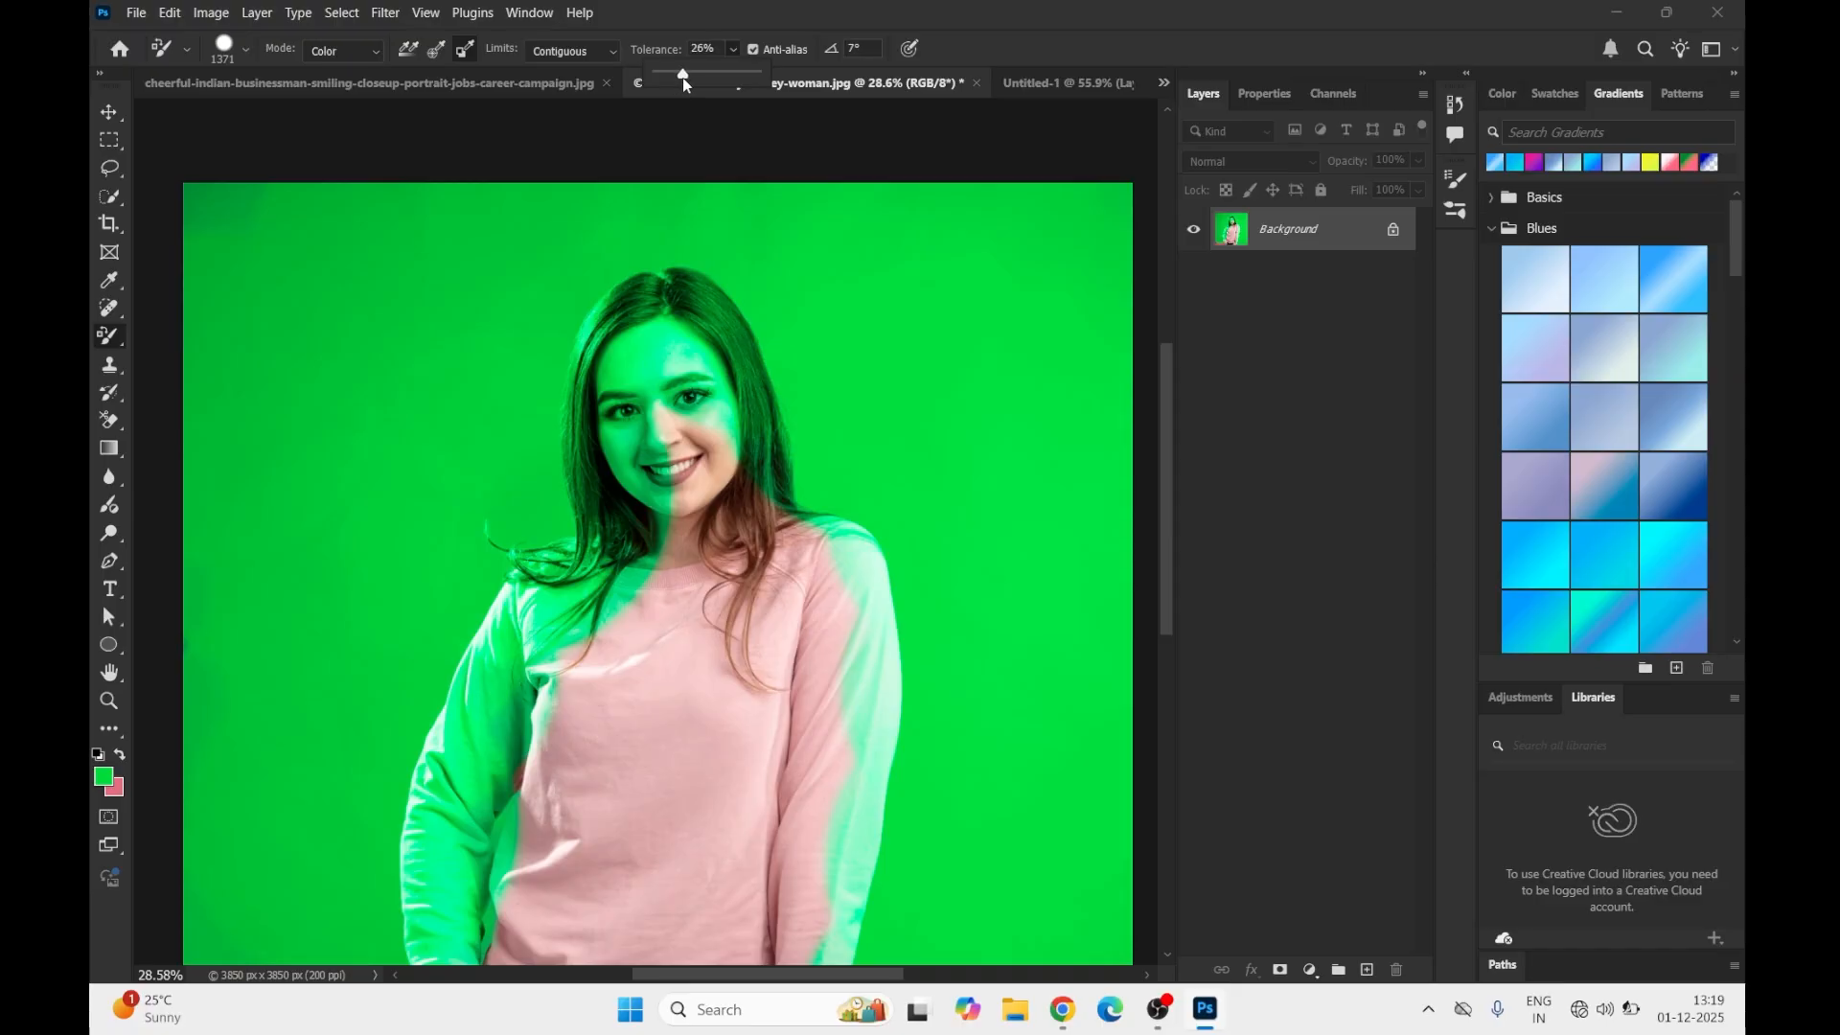
{"action": "left_click", "coordinate": [136, 12]}
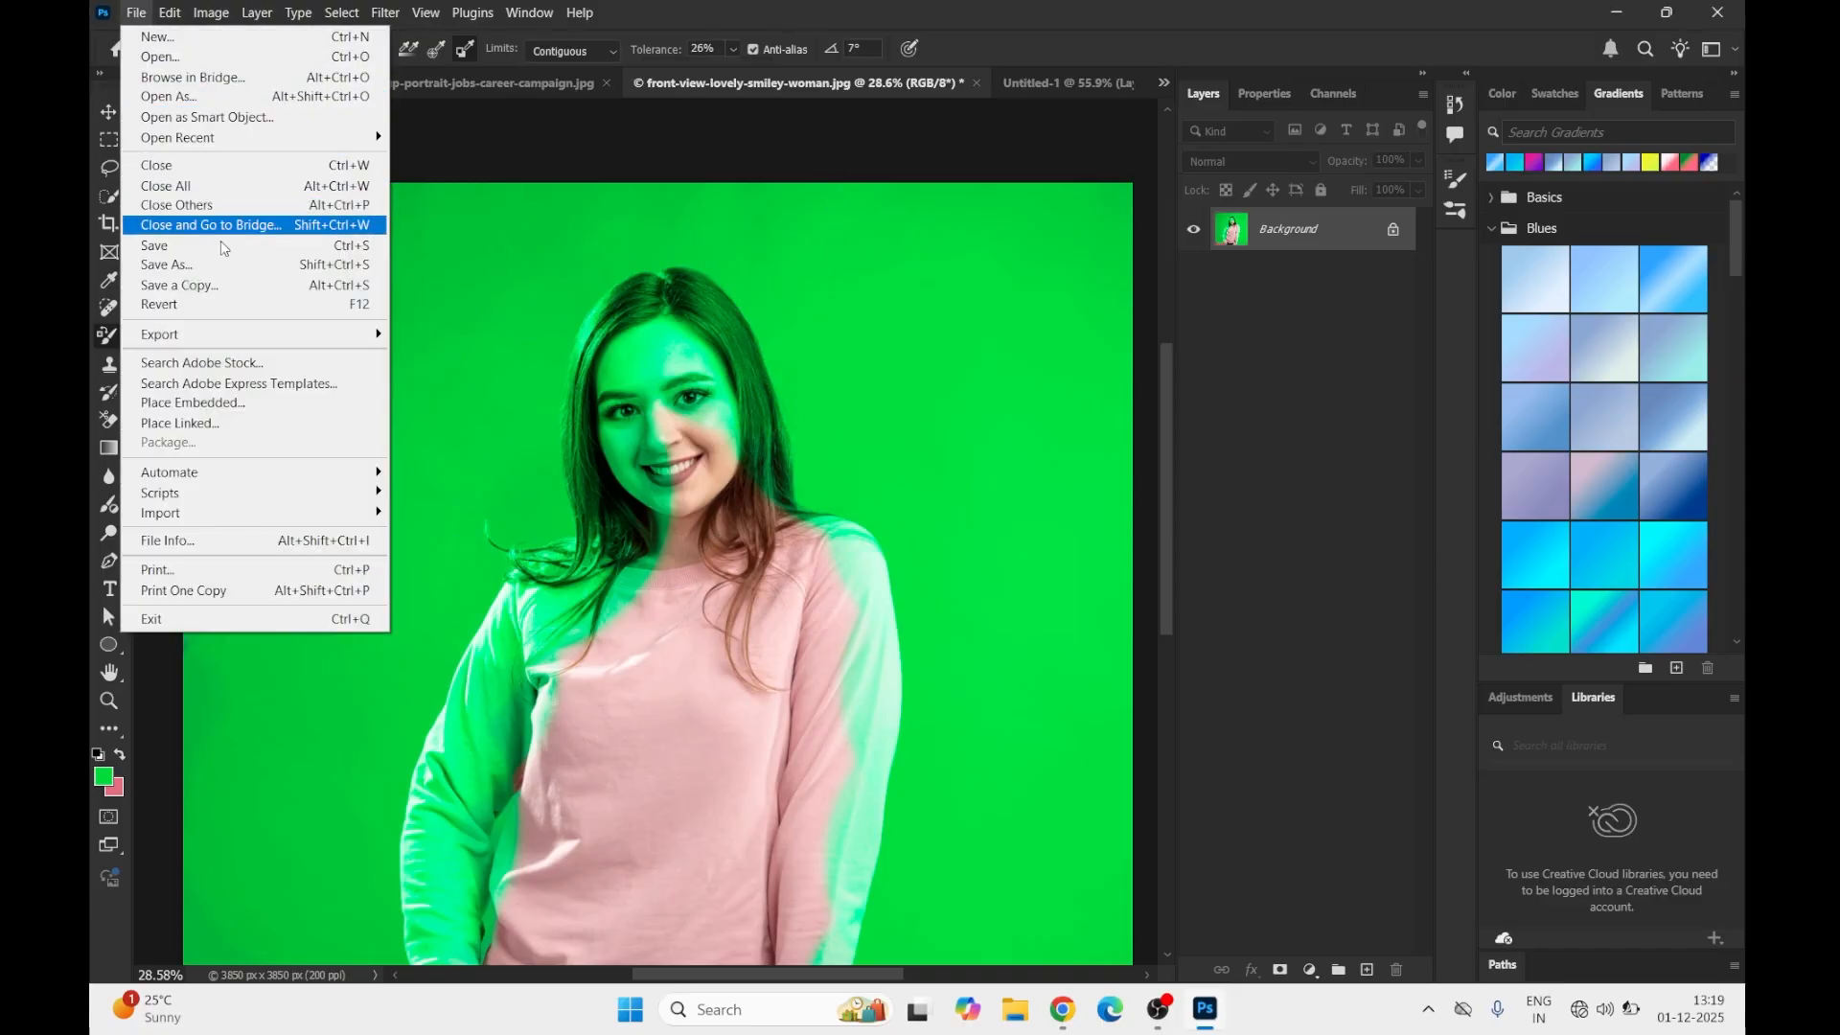
{"action": "left_click", "coordinate": [187, 302]}
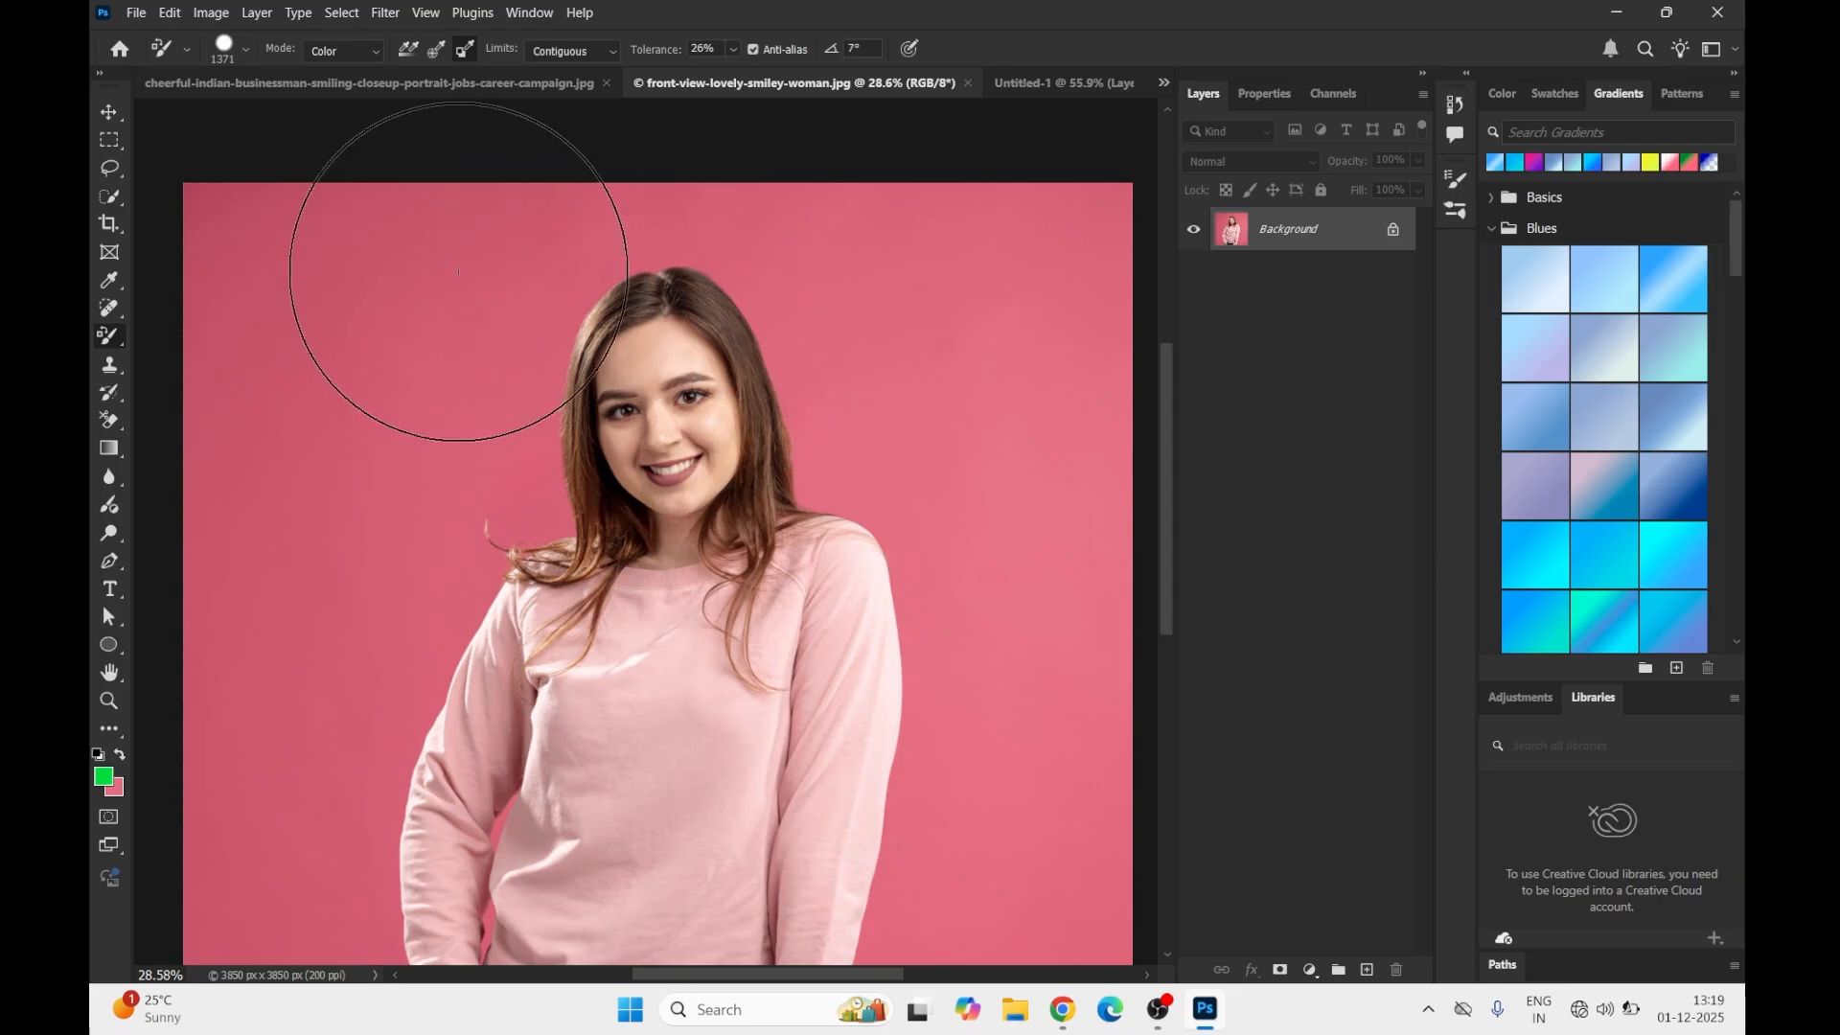
{"action": "mouse_move", "coordinate": [316, 251]}
{"action": "left_mouse_down"}
{"action": "mouse_move", "coordinate": [289, 828]}
{"action": "mouse_move", "coordinate": [336, 510]}
{"action": "mouse_move", "coordinate": [406, 474]}
{"action": "mouse_move", "coordinate": [439, 519]}
{"action": "mouse_move", "coordinate": [541, 516]}
{"action": "mouse_move", "coordinate": [478, 271]}
{"action": "mouse_move", "coordinate": [416, 242]}
{"action": "mouse_move", "coordinate": [254, 245]}
{"action": "mouse_move", "coordinate": [250, 301]}
{"action": "mouse_move", "coordinate": [824, 265]}
{"action": "mouse_move", "coordinate": [871, 303]}
{"action": "mouse_move", "coordinate": [903, 391]}
{"action": "mouse_move", "coordinate": [959, 453]}
{"action": "mouse_move", "coordinate": [1042, 378]}
{"action": "mouse_move", "coordinate": [1059, 202]}
{"action": "mouse_move", "coordinate": [1029, 199]}
{"action": "mouse_move", "coordinate": [1090, 579]}
{"action": "mouse_move", "coordinate": [1120, 952]}
{"action": "mouse_move", "coordinate": [1020, 588]}
{"action": "mouse_move", "coordinate": [1033, 837]}
{"action": "mouse_move", "coordinate": [1016, 700]}
{"action": "mouse_move", "coordinate": [987, 962]}
{"action": "left_mouse_up"}
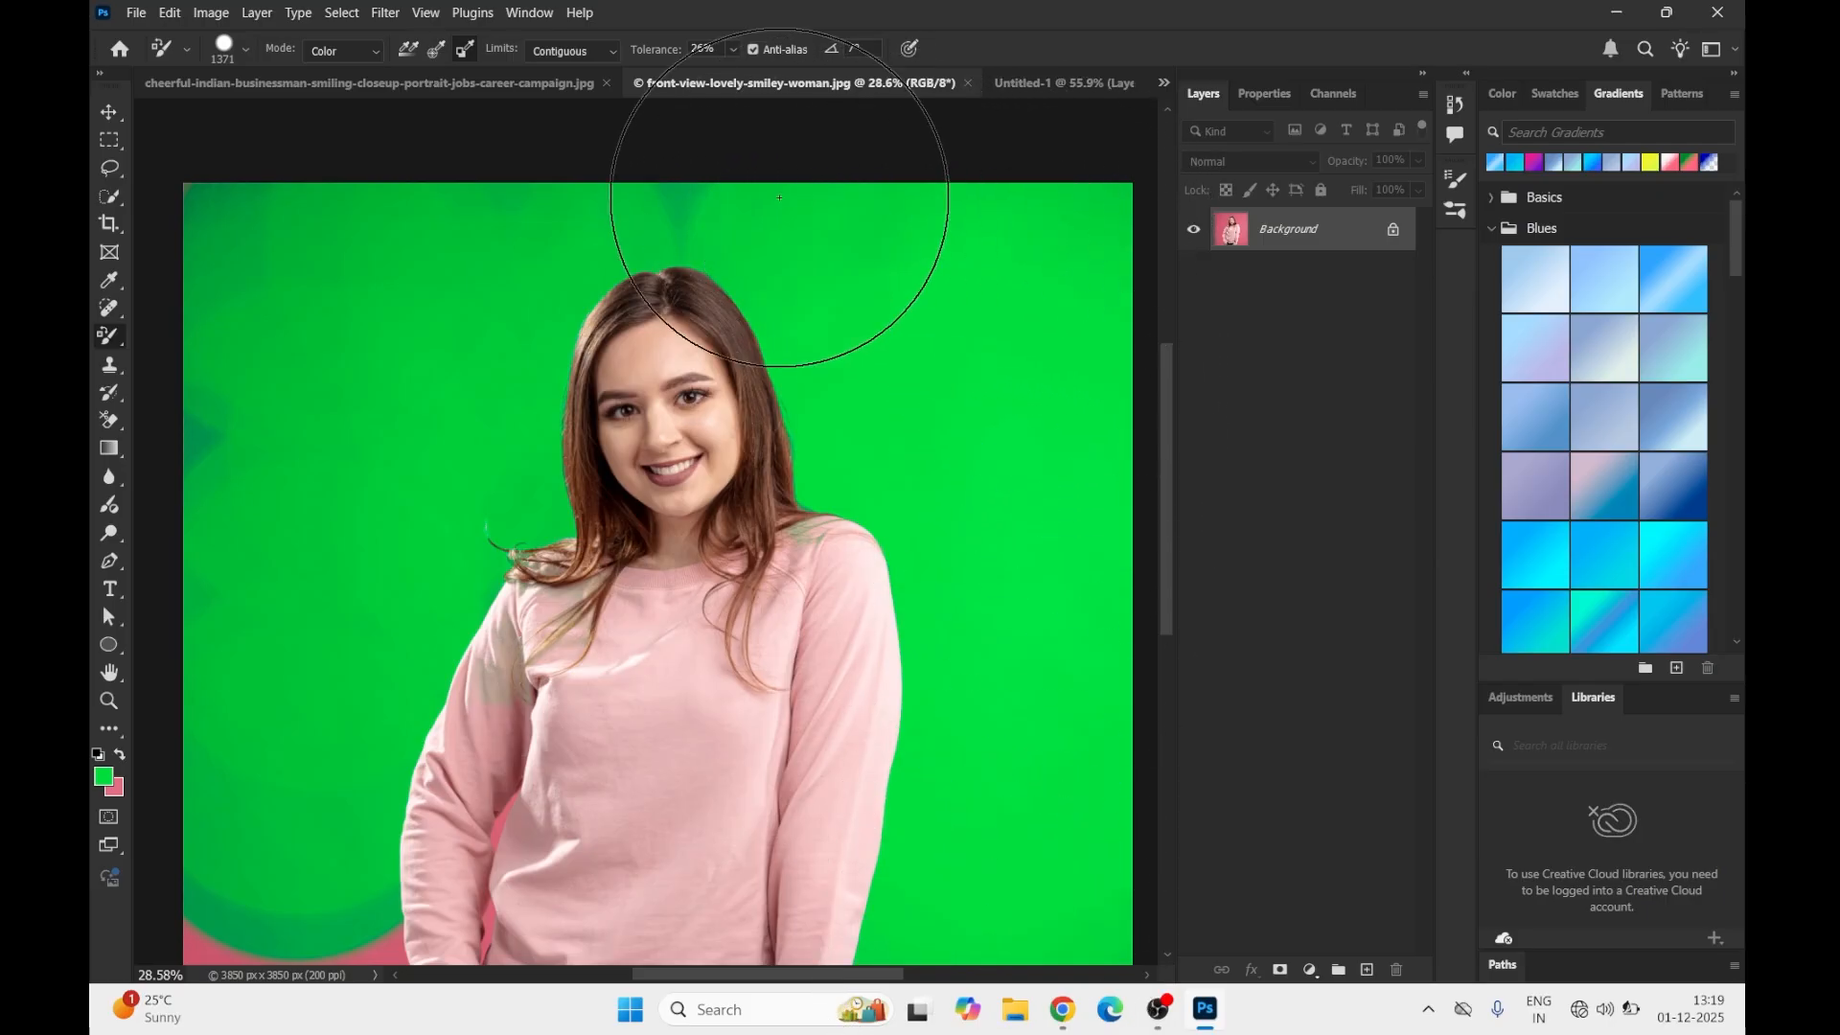
{"action": "mouse_move", "coordinate": [288, 246]}
{"action": "left_mouse_down"}
{"action": "mouse_move", "coordinate": [270, 639]}
{"action": "mouse_move", "coordinate": [248, 796]}
{"action": "mouse_move", "coordinate": [307, 493]}
{"action": "left_mouse_up"}
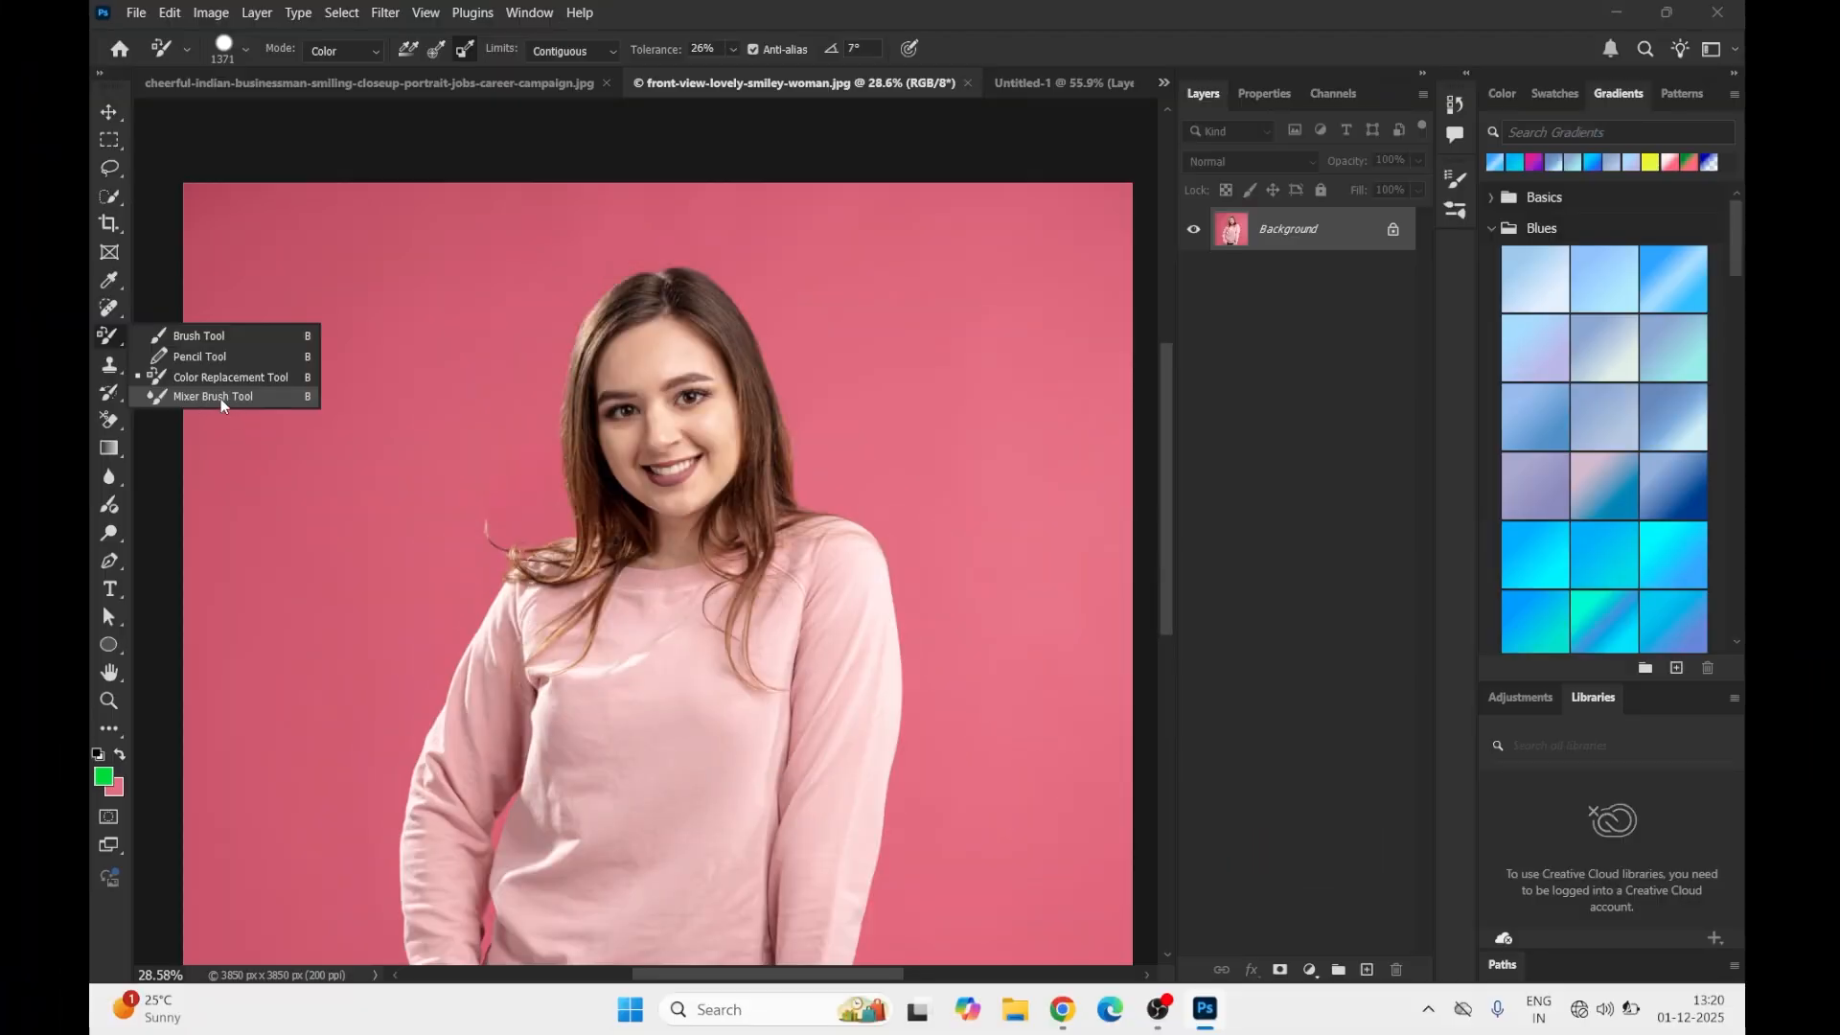
Step: Switch to the Mixer Brush Tool and review its brush presets and detailed brush settings
{"action": "left_click", "coordinate": [210, 396]}
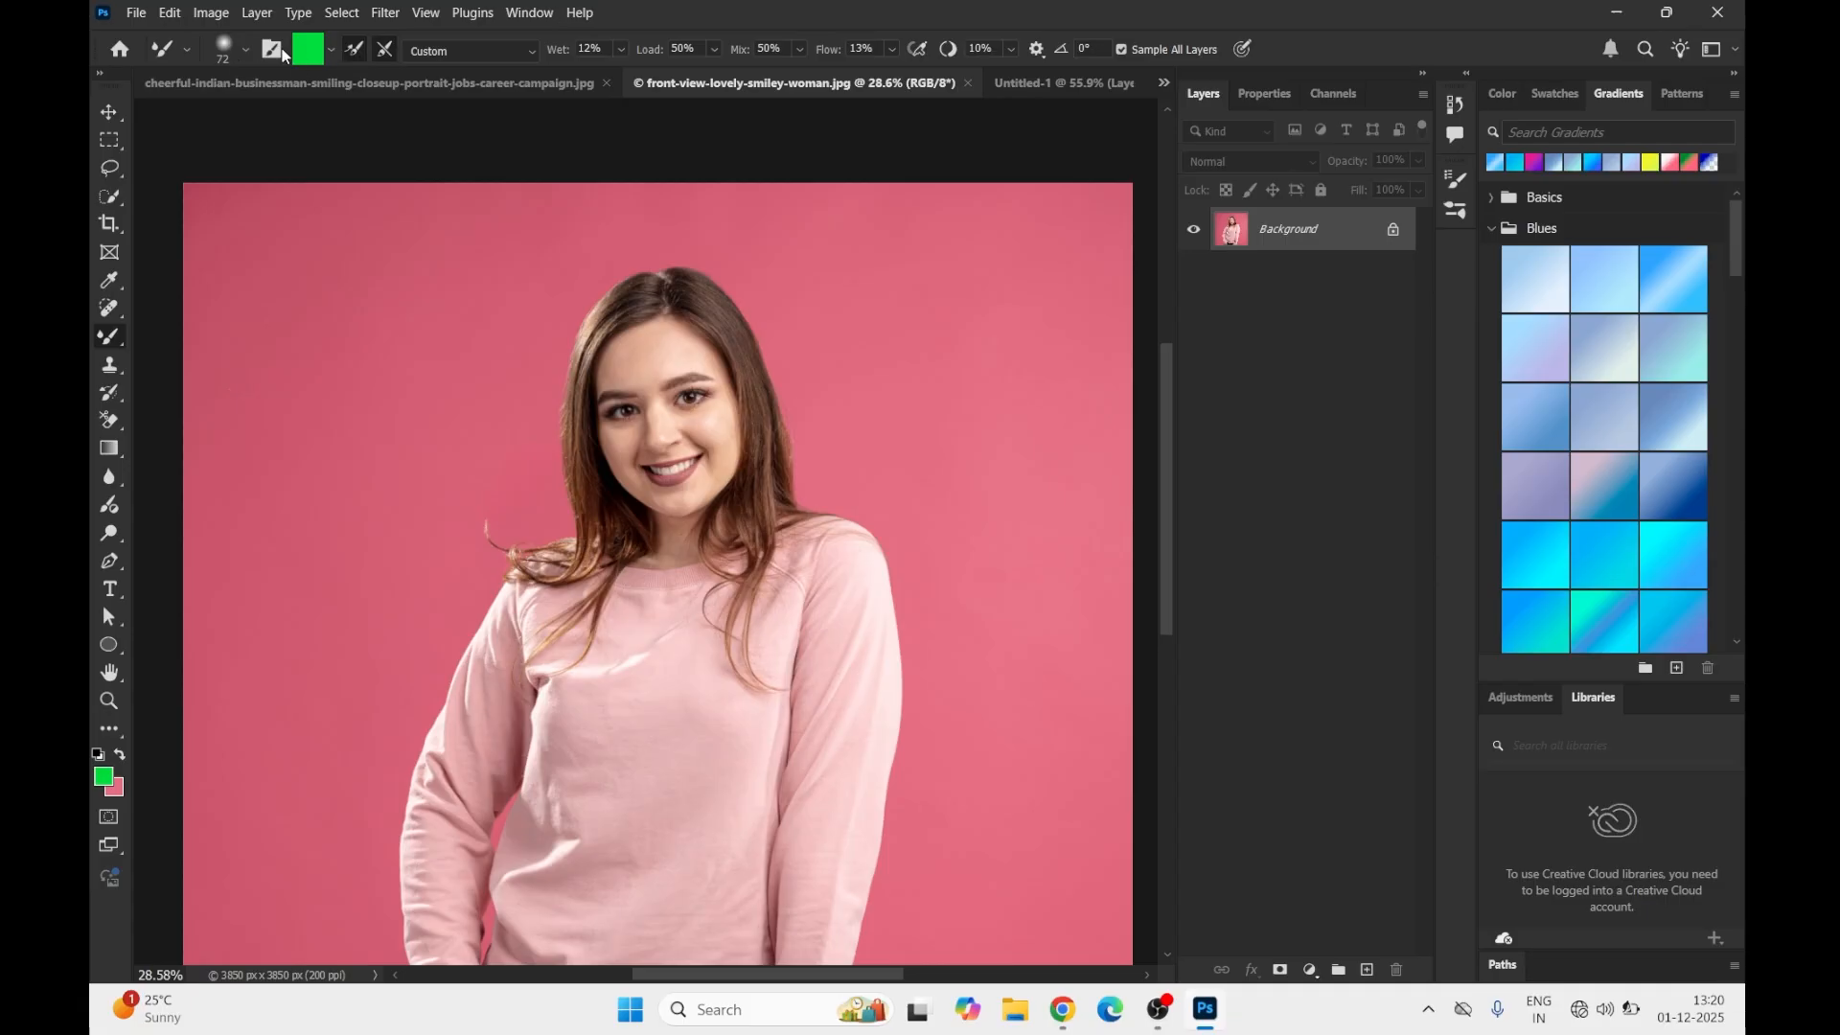
{"action": "left_click", "coordinate": [223, 48]}
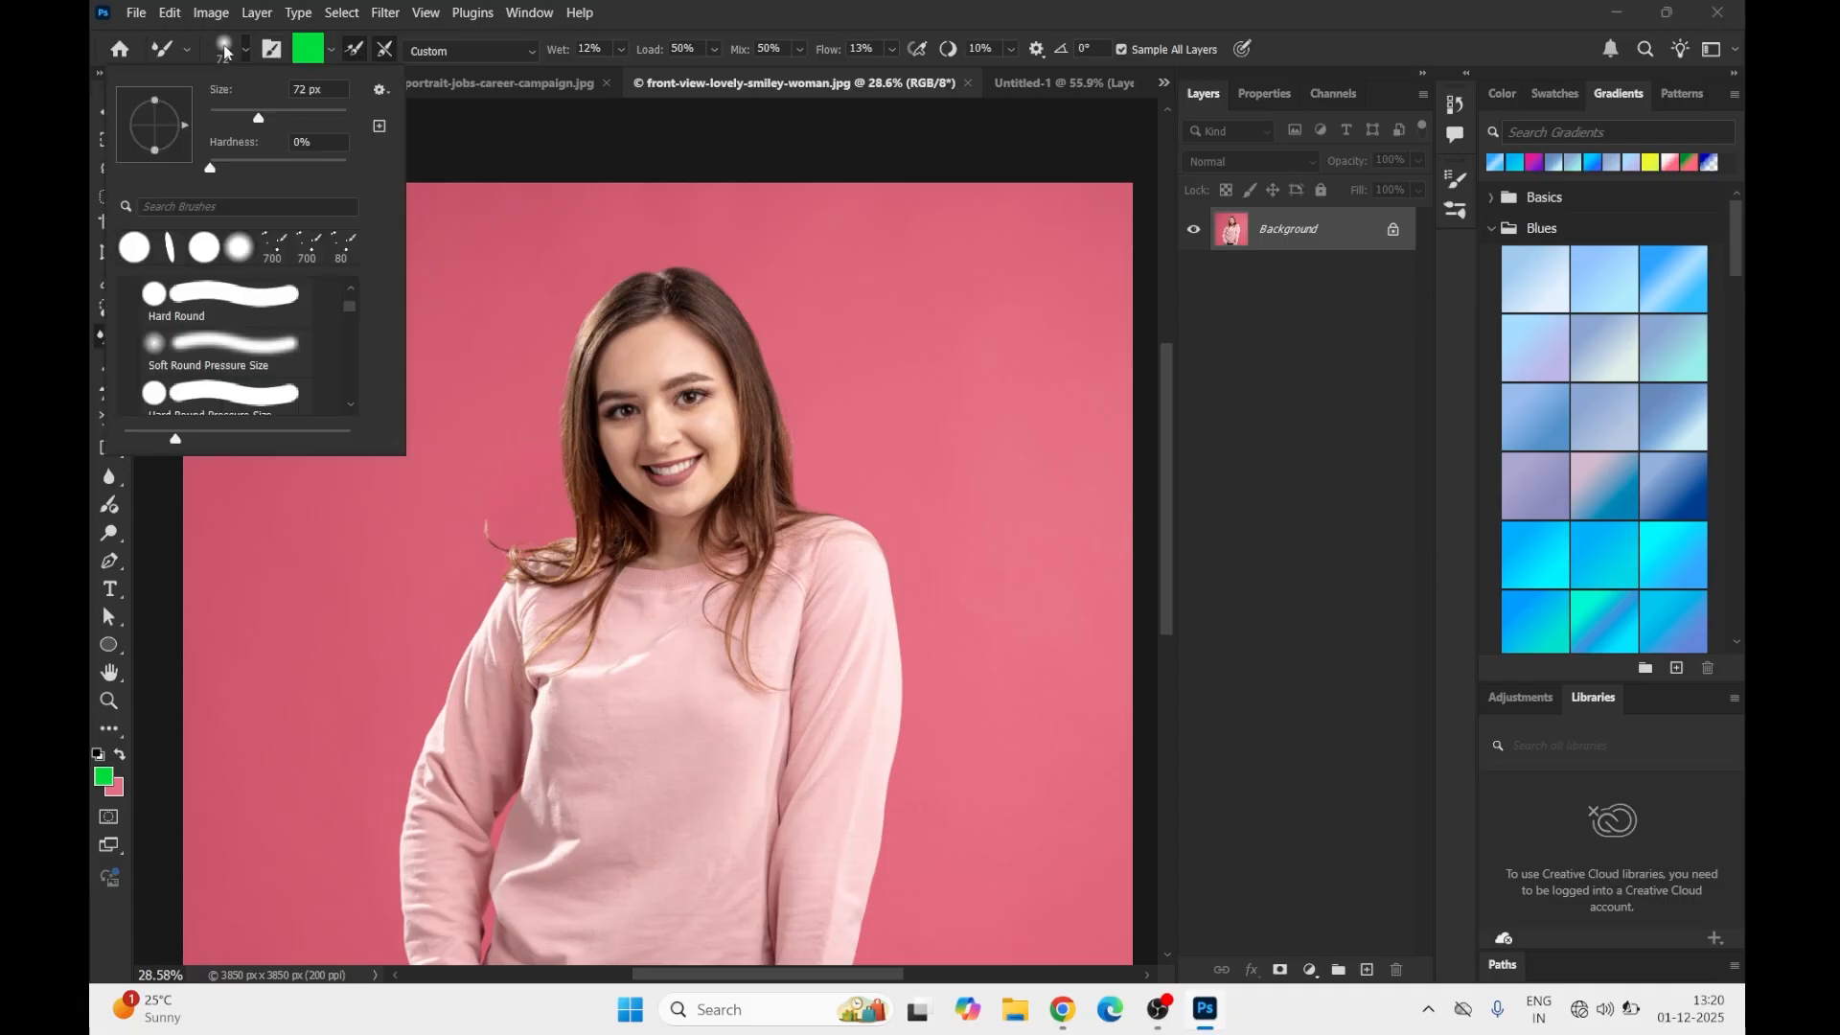
{"action": "left_click", "coordinate": [273, 50]}
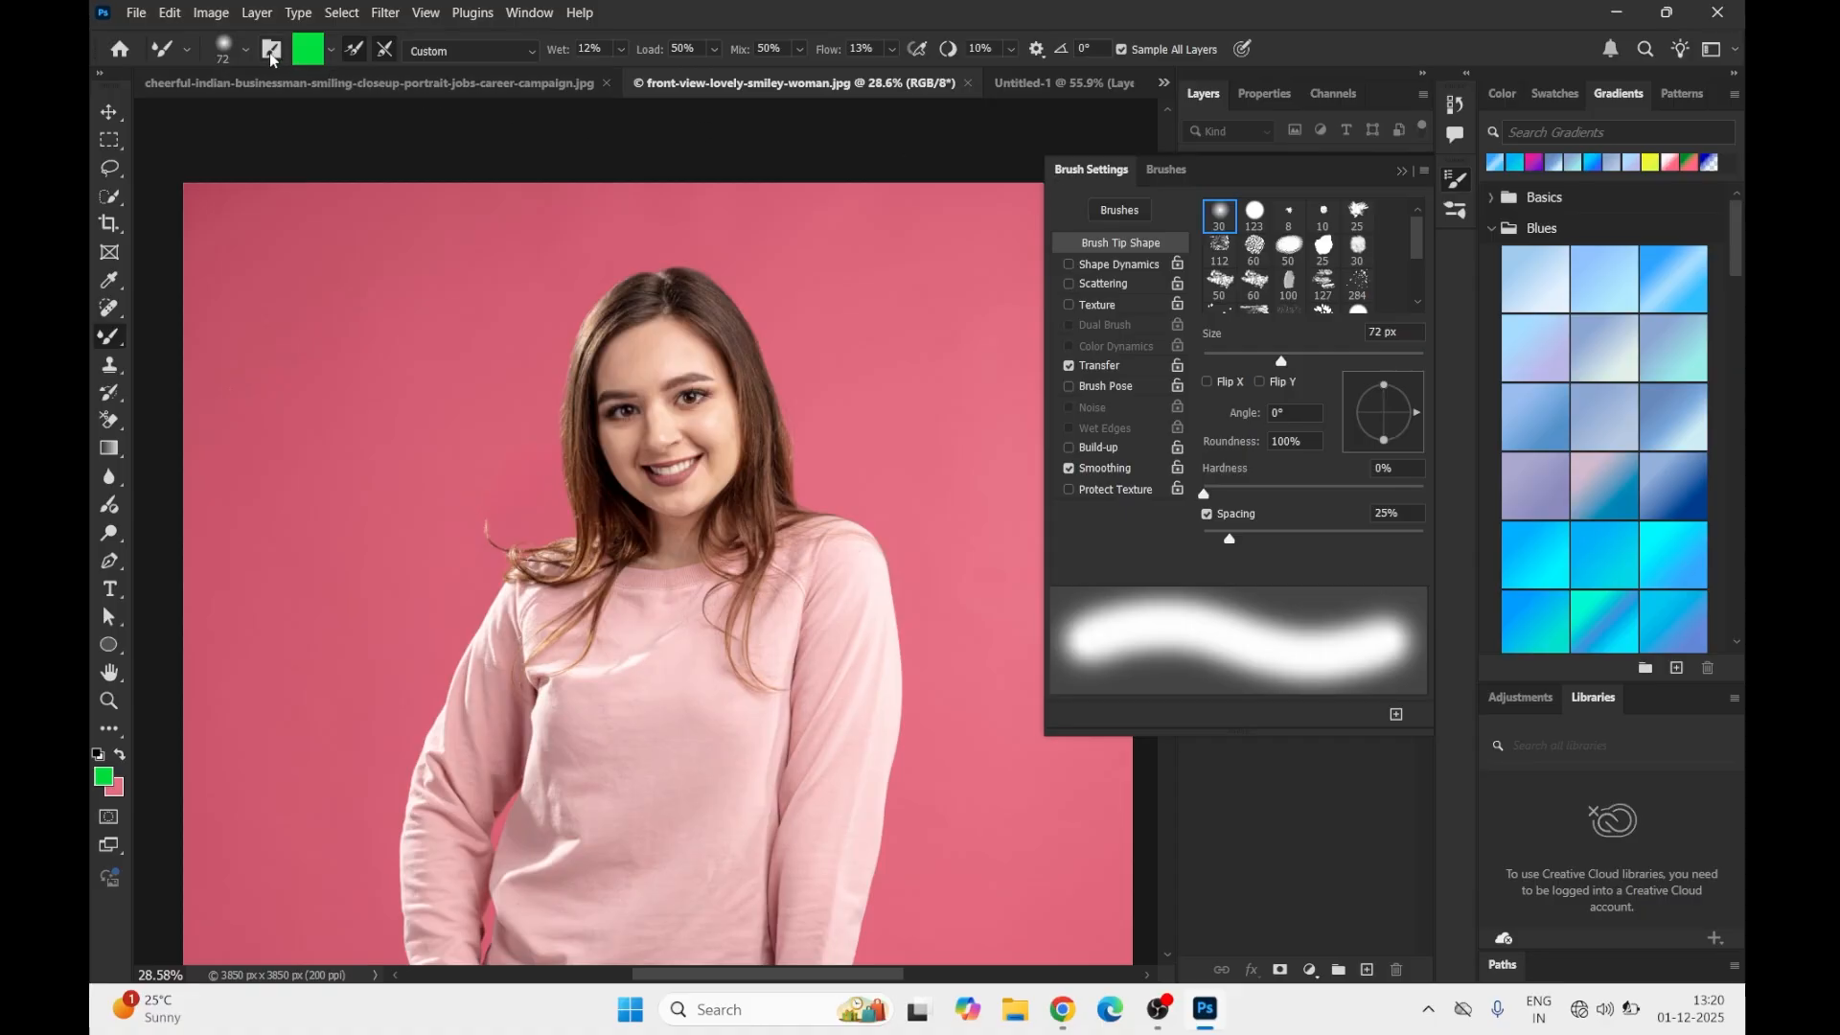
{"action": "left_click", "coordinate": [272, 56]}
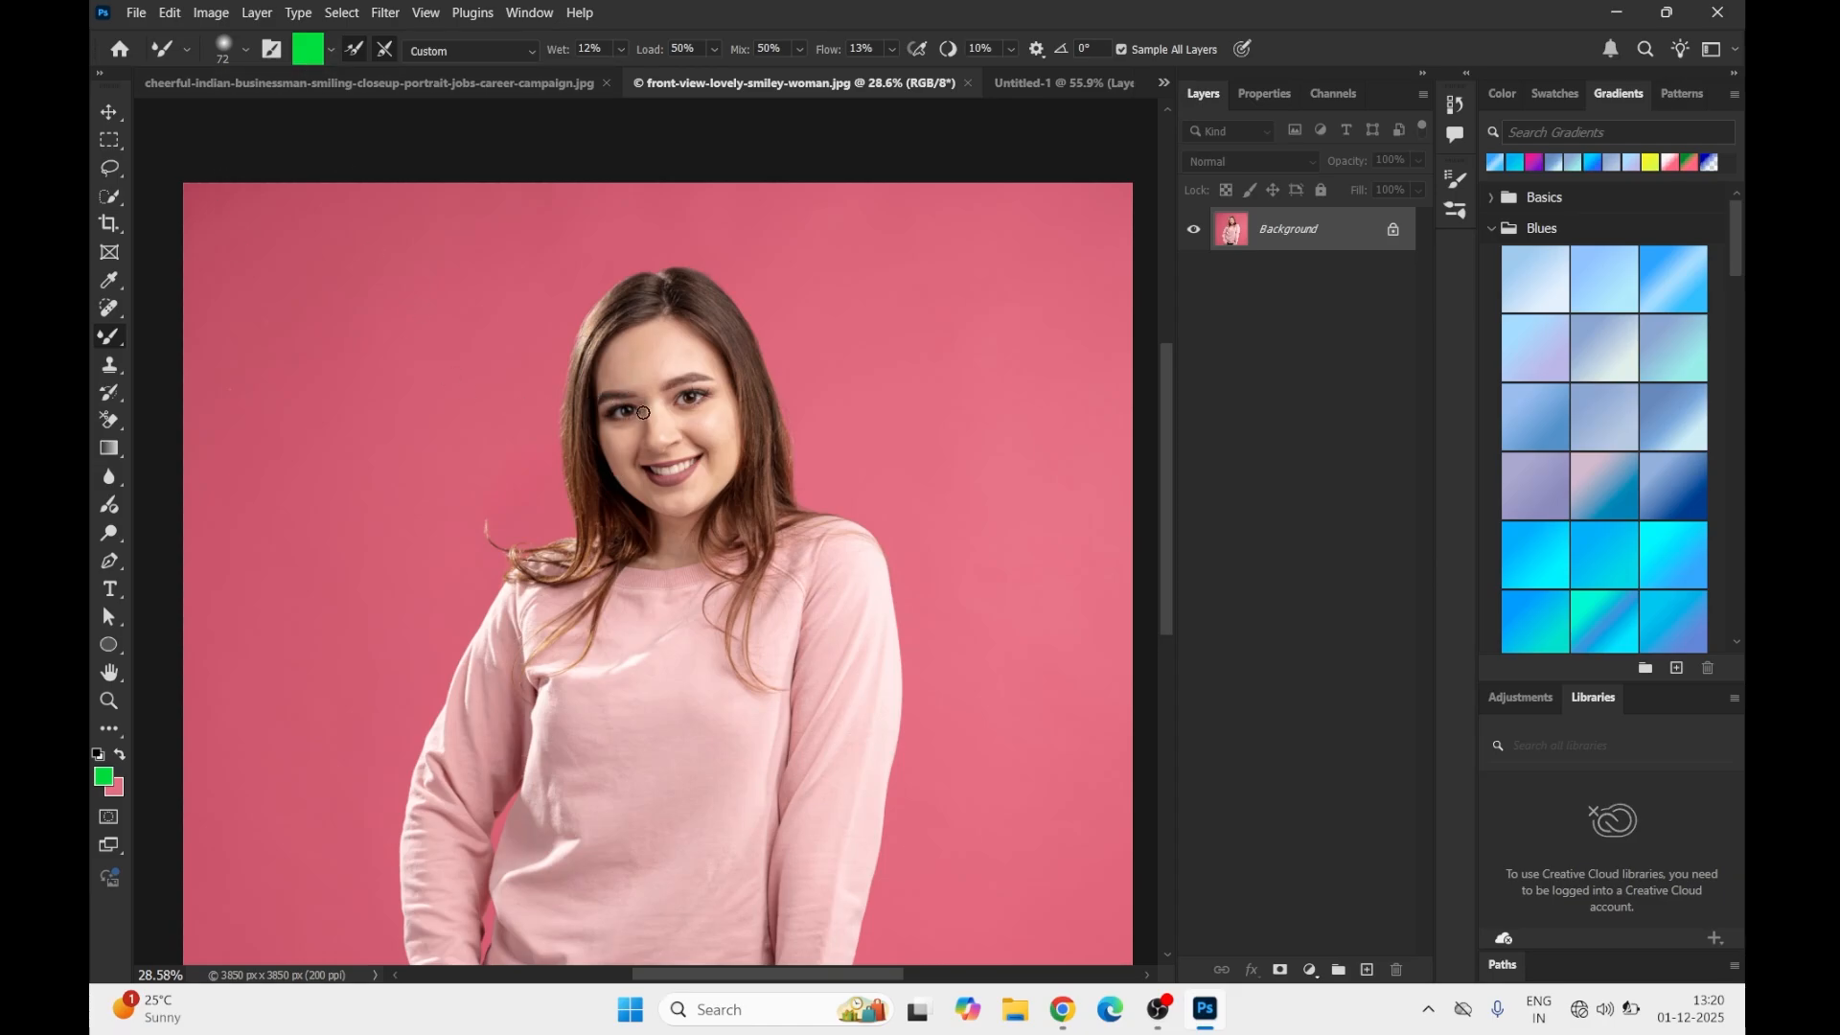
Step: Try mixing green over the woman's forehead and nose and the nearby backdrop, and revert the image
{"action": "mouse_move", "coordinate": [643, 413]}
{"action": "left_mouse_down"}
{"action": "mouse_move", "coordinate": [653, 375]}
{"action": "mouse_move", "coordinate": [664, 454]}
{"action": "mouse_move", "coordinate": [681, 347]}
{"action": "mouse_move", "coordinate": [723, 353]}
{"action": "mouse_move", "coordinate": [738, 408]}
{"action": "mouse_move", "coordinate": [632, 314]}
{"action": "mouse_move", "coordinate": [537, 354]}
{"action": "mouse_move", "coordinate": [468, 318]}
{"action": "left_mouse_up"}
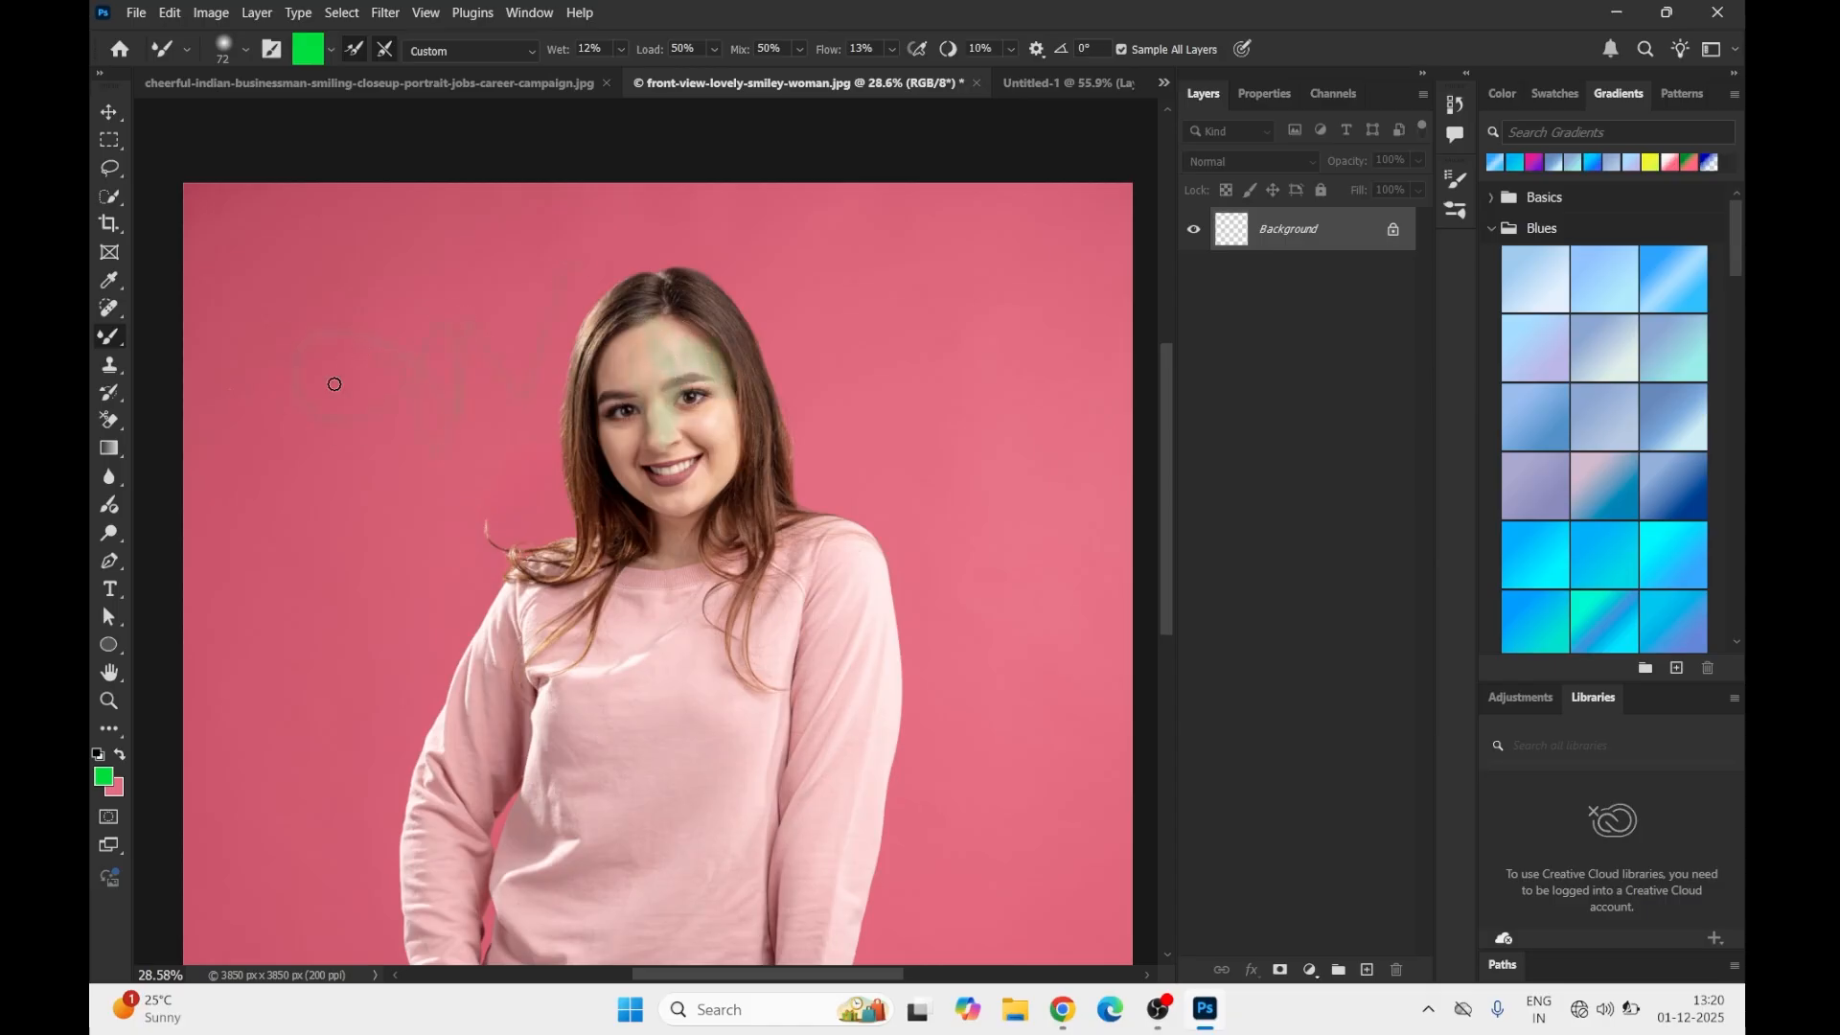
{"action": "left_click_drag", "start_coordinate": [334, 384], "coordinate": [381, 377]}
{"action": "left_click", "coordinate": [135, 13]}
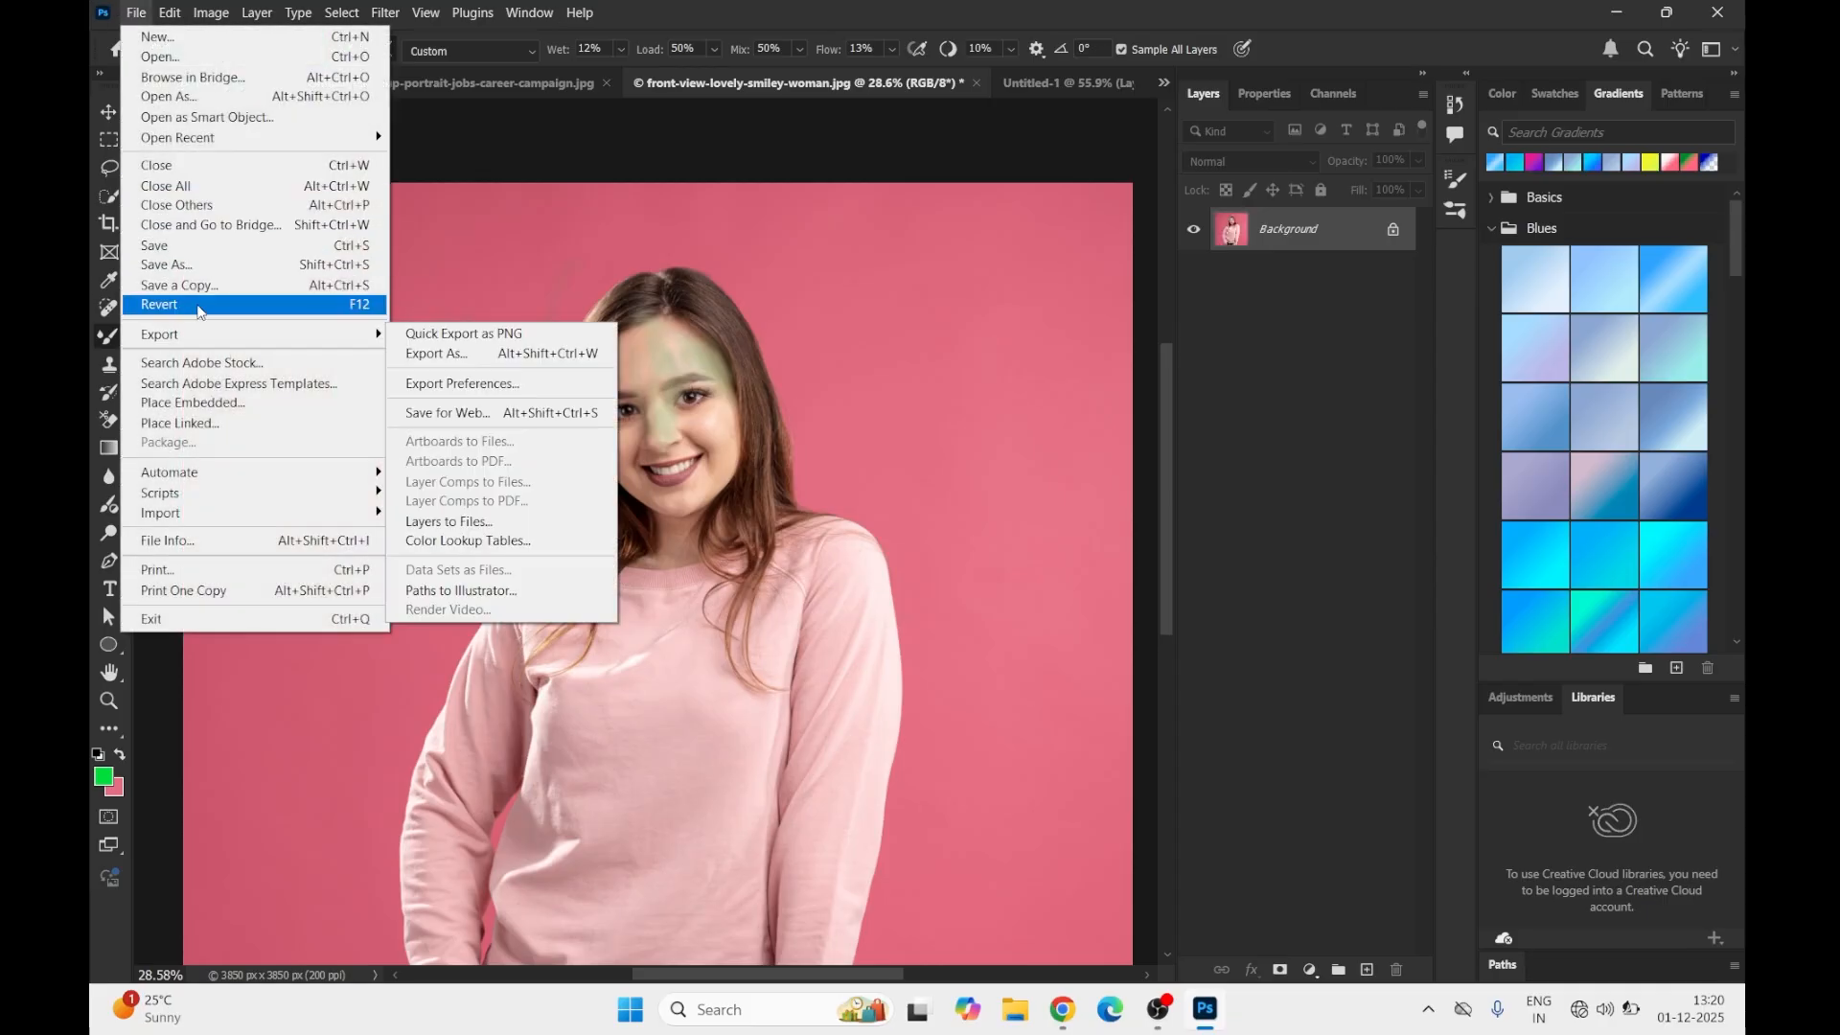
{"action": "left_click", "coordinate": [287, 304]}
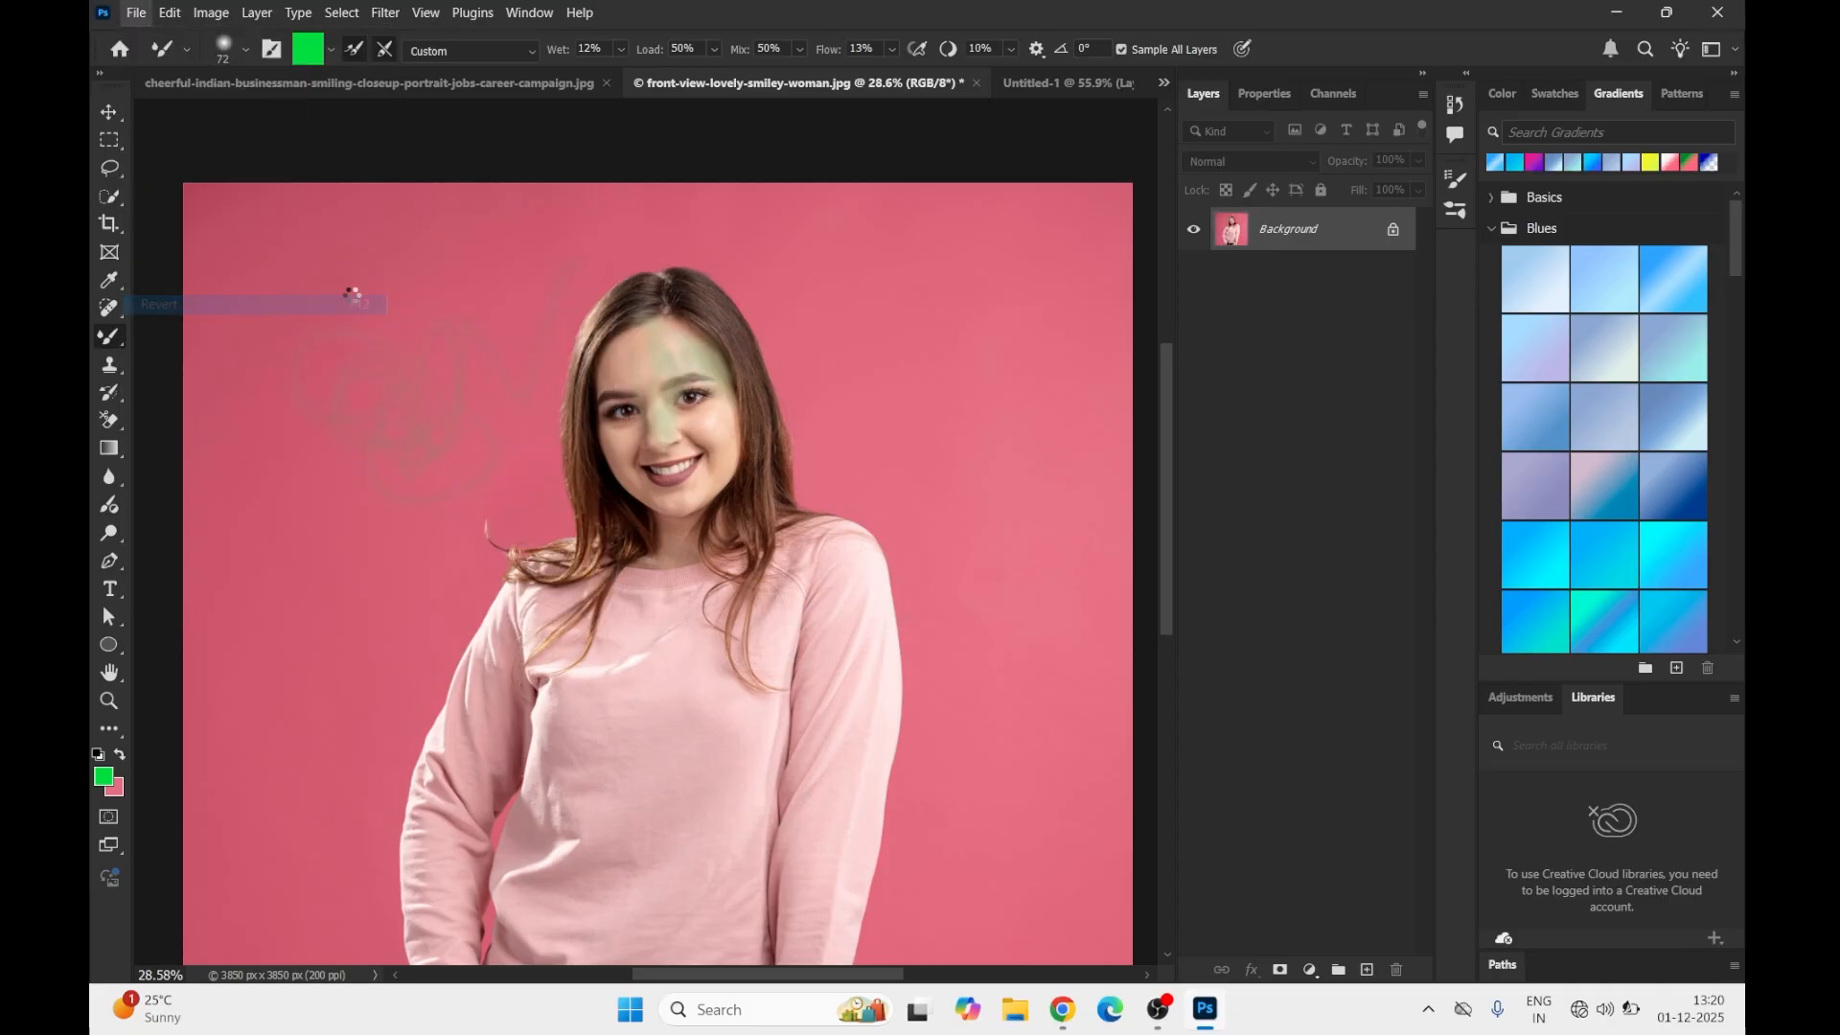
Step: Clean the mixer brush and load it with skin tone sampled from the woman's forehead
{"action": "left_click", "coordinate": [333, 51]}
{"action": "left_click", "coordinate": [336, 95]}
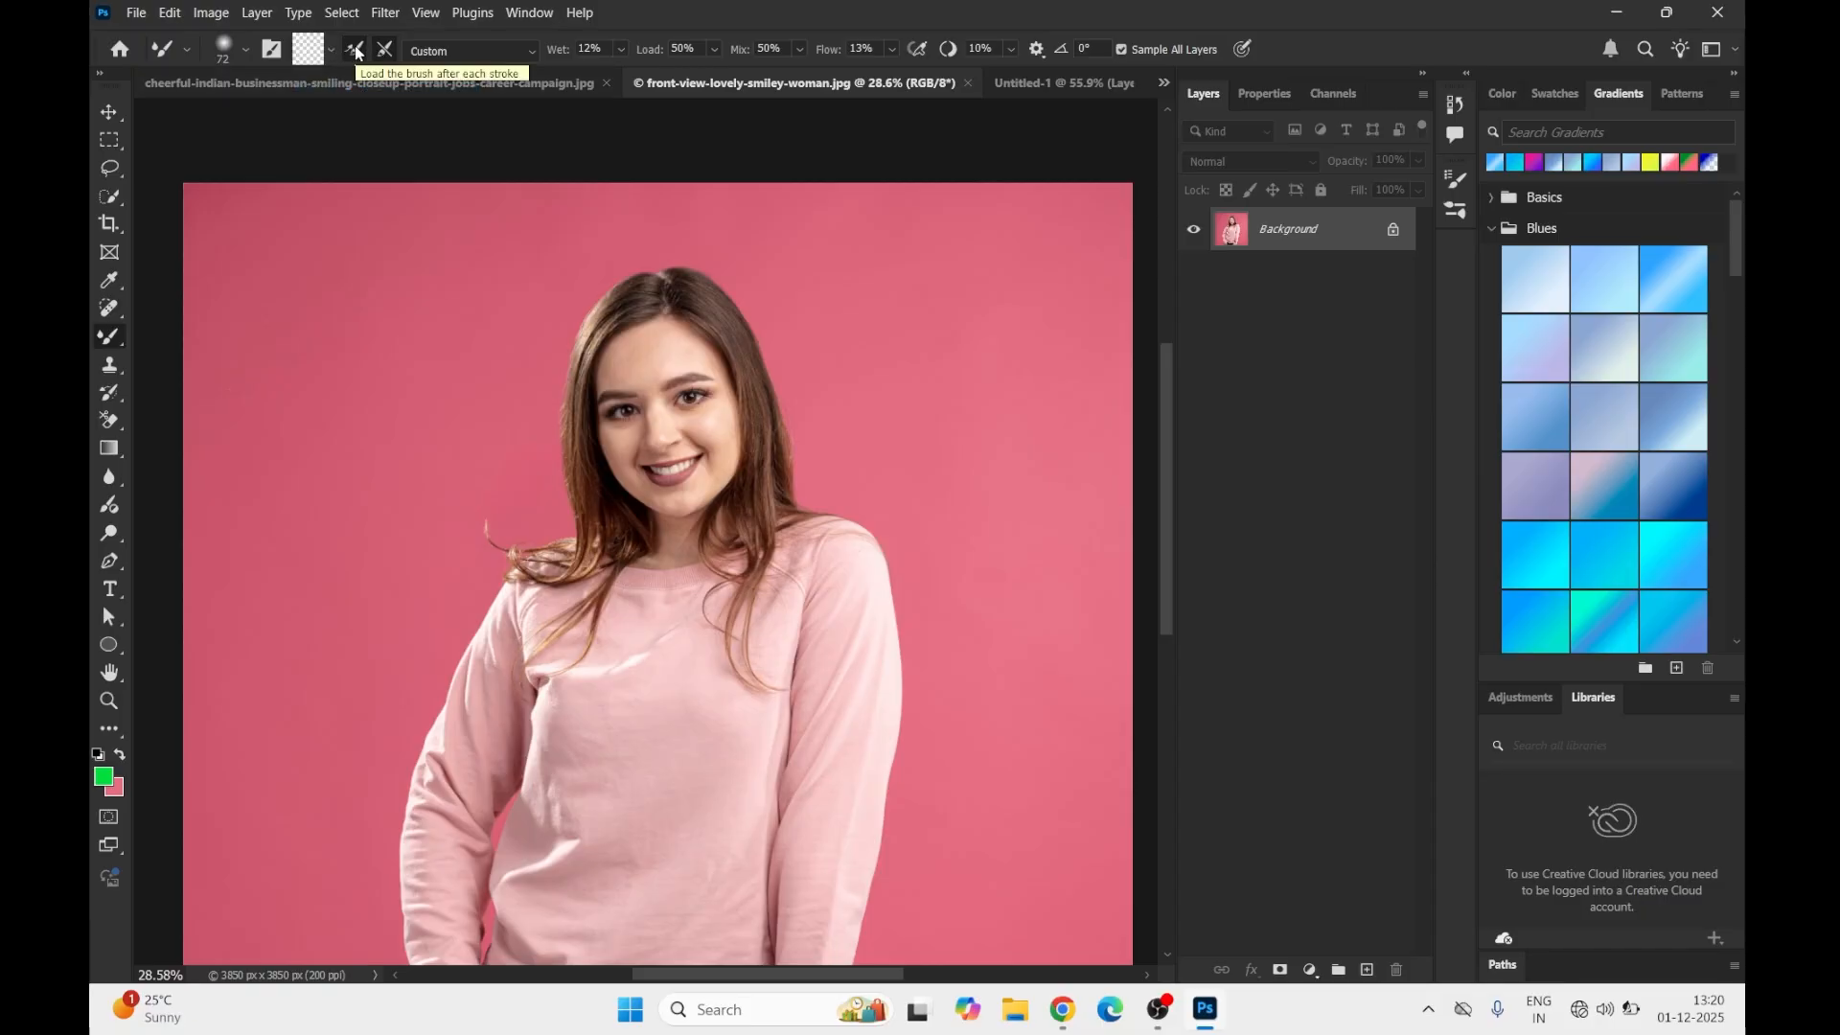
{"action": "left_click", "coordinate": [356, 53]}
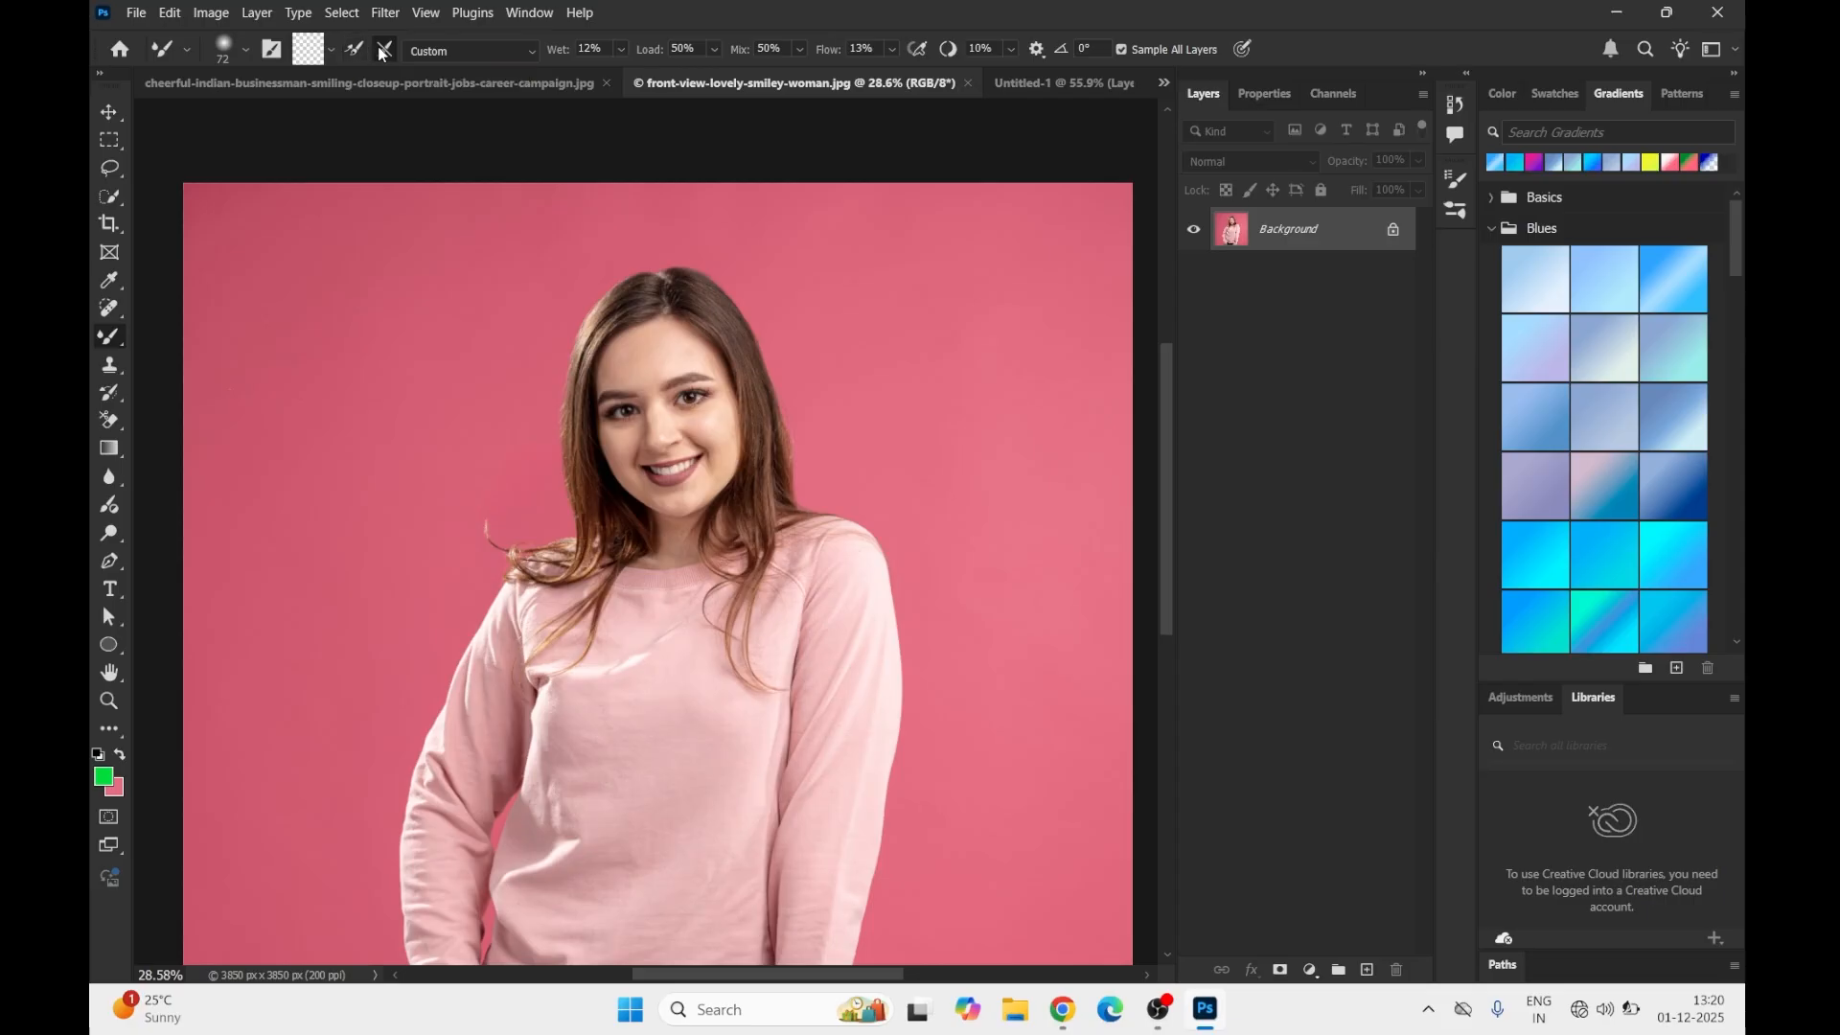
{"action": "left_click", "coordinate": [329, 53]}
{"action": "left_click", "coordinate": [392, 93]}
{"action": "left_click", "coordinate": [650, 358]}
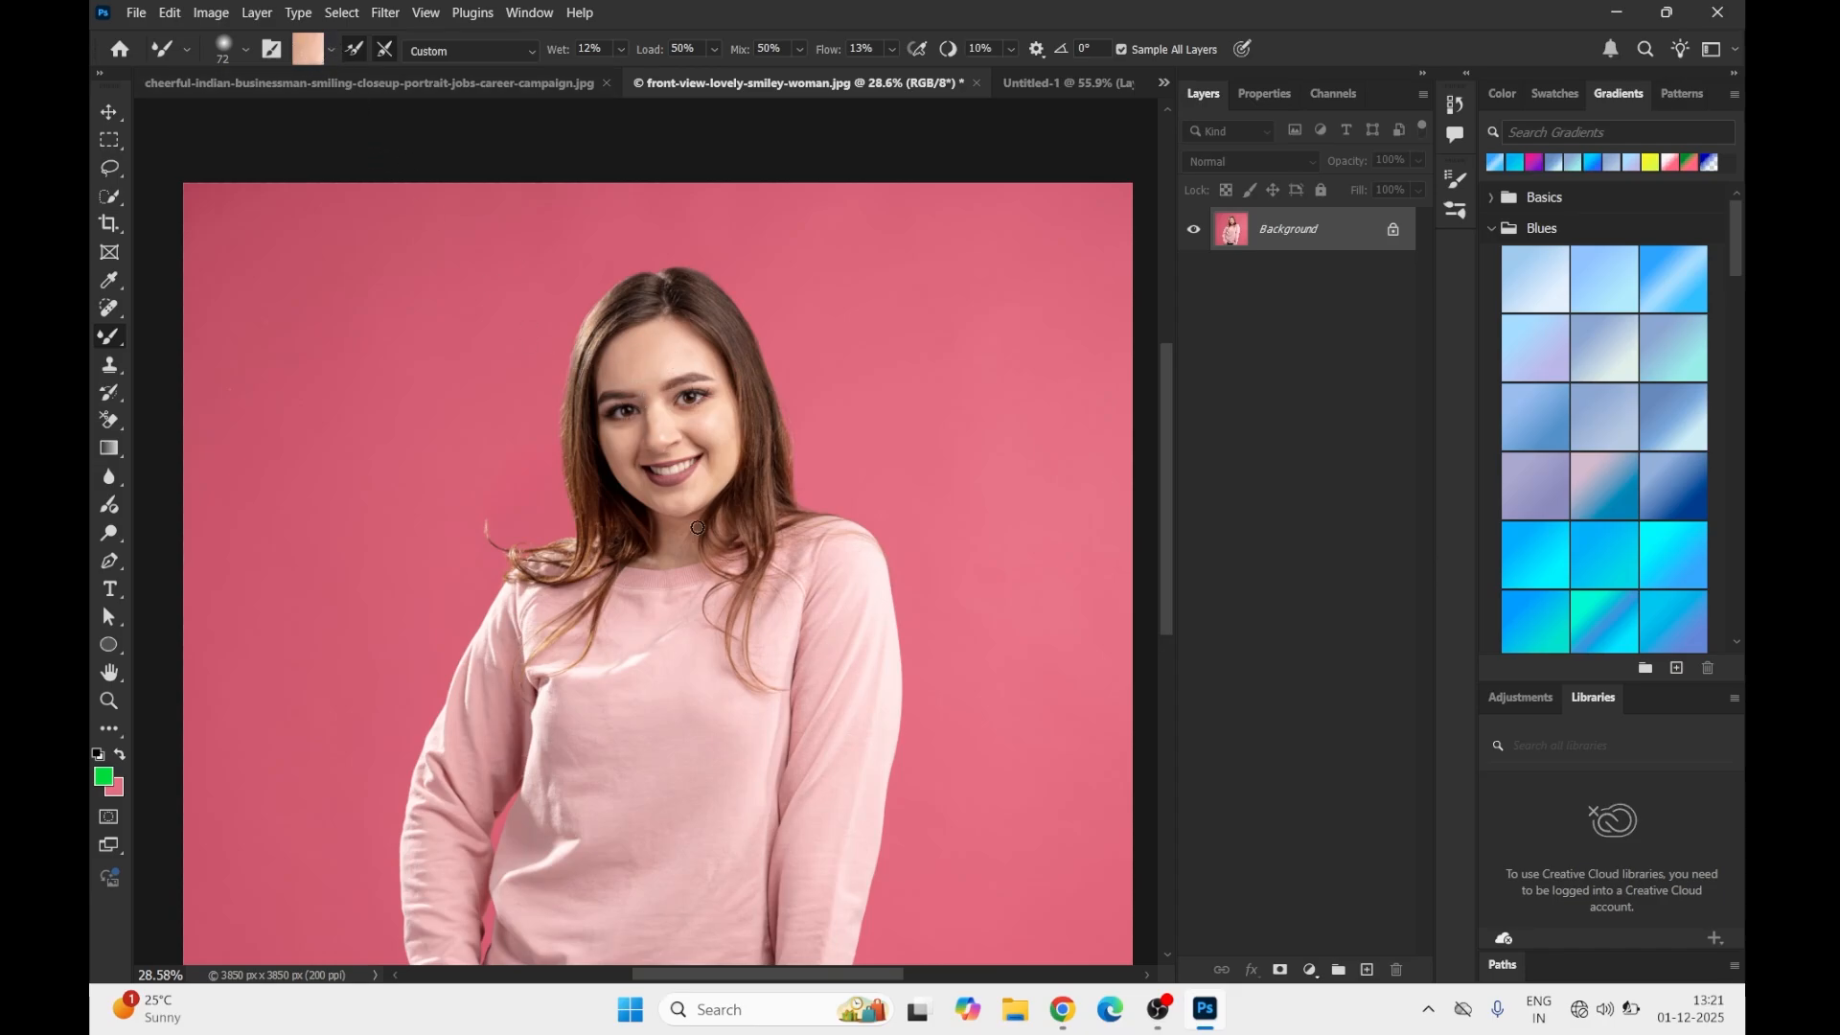
Step: Apply the Dry mixer brush blending preset and return to Custom
{"action": "scroll", "coordinate": [698, 525], "scroll_direction": "up", "scroll_amount": 5}
{"action": "scroll", "coordinate": [698, 525], "scroll_direction": "up", "scroll_amount": 1}
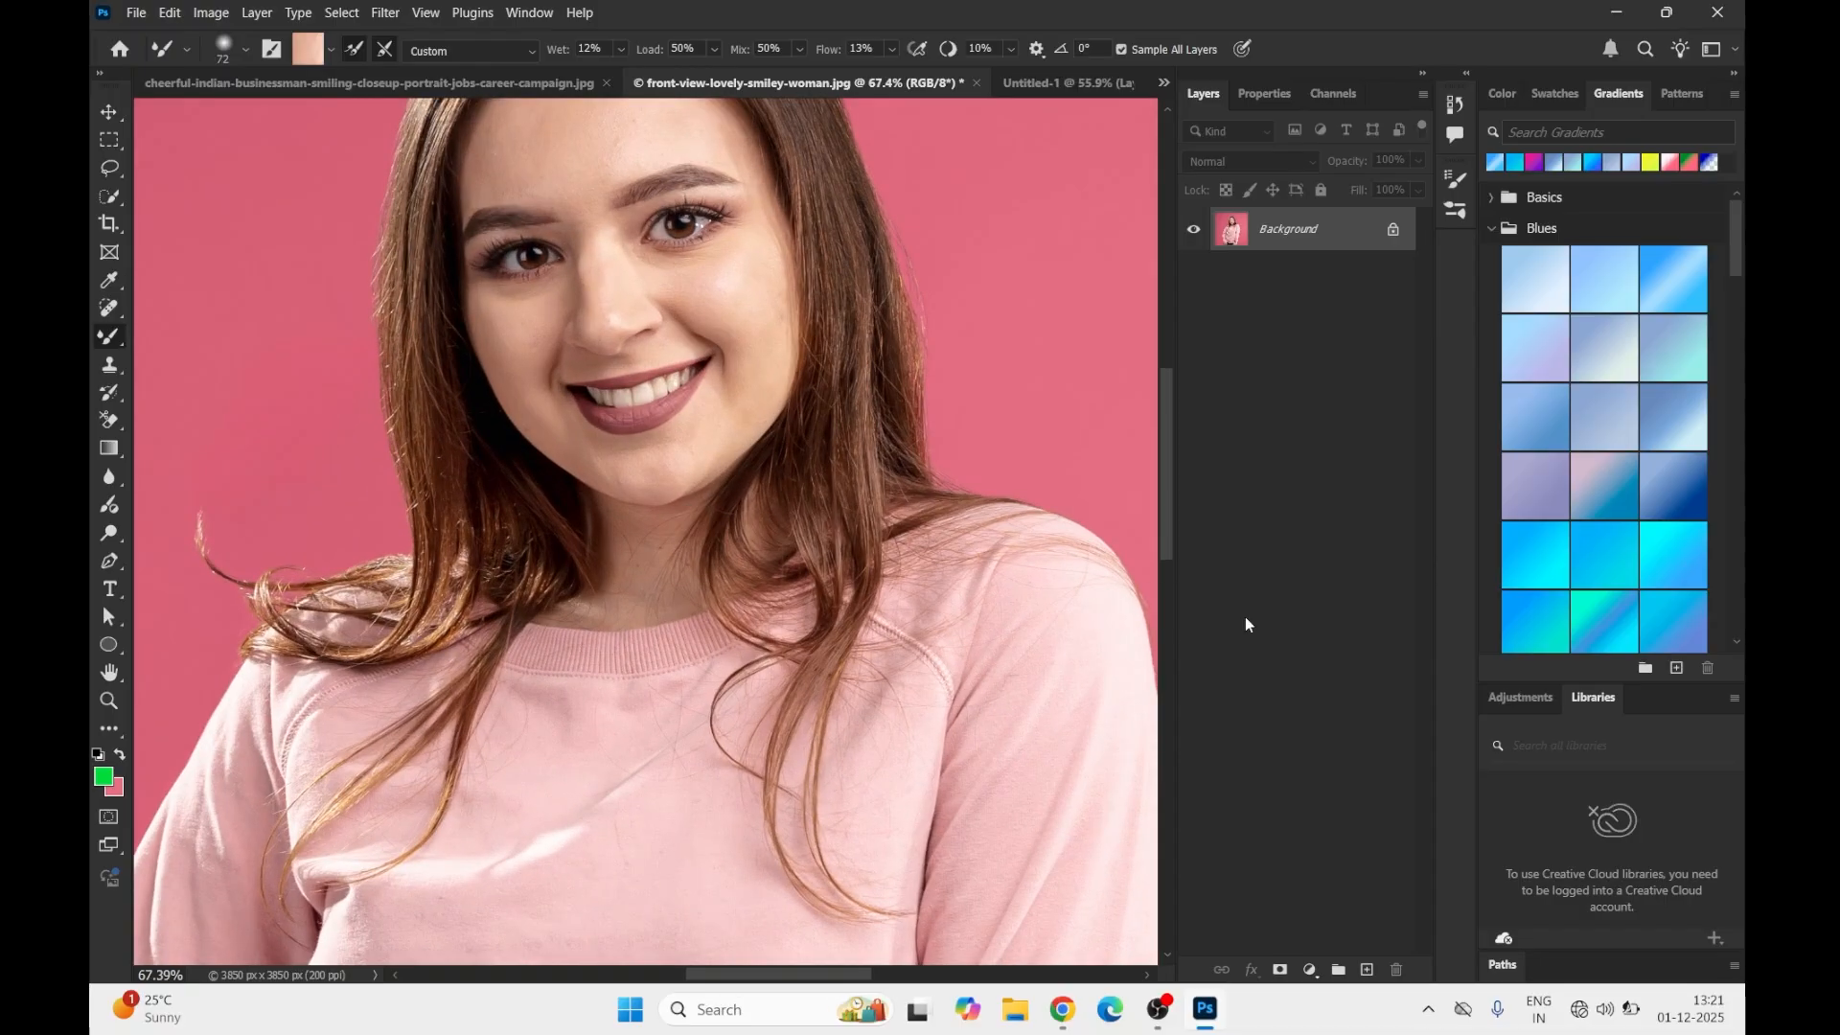
{"action": "left_click_drag", "start_coordinate": [1165, 495], "coordinate": [1170, 414]}
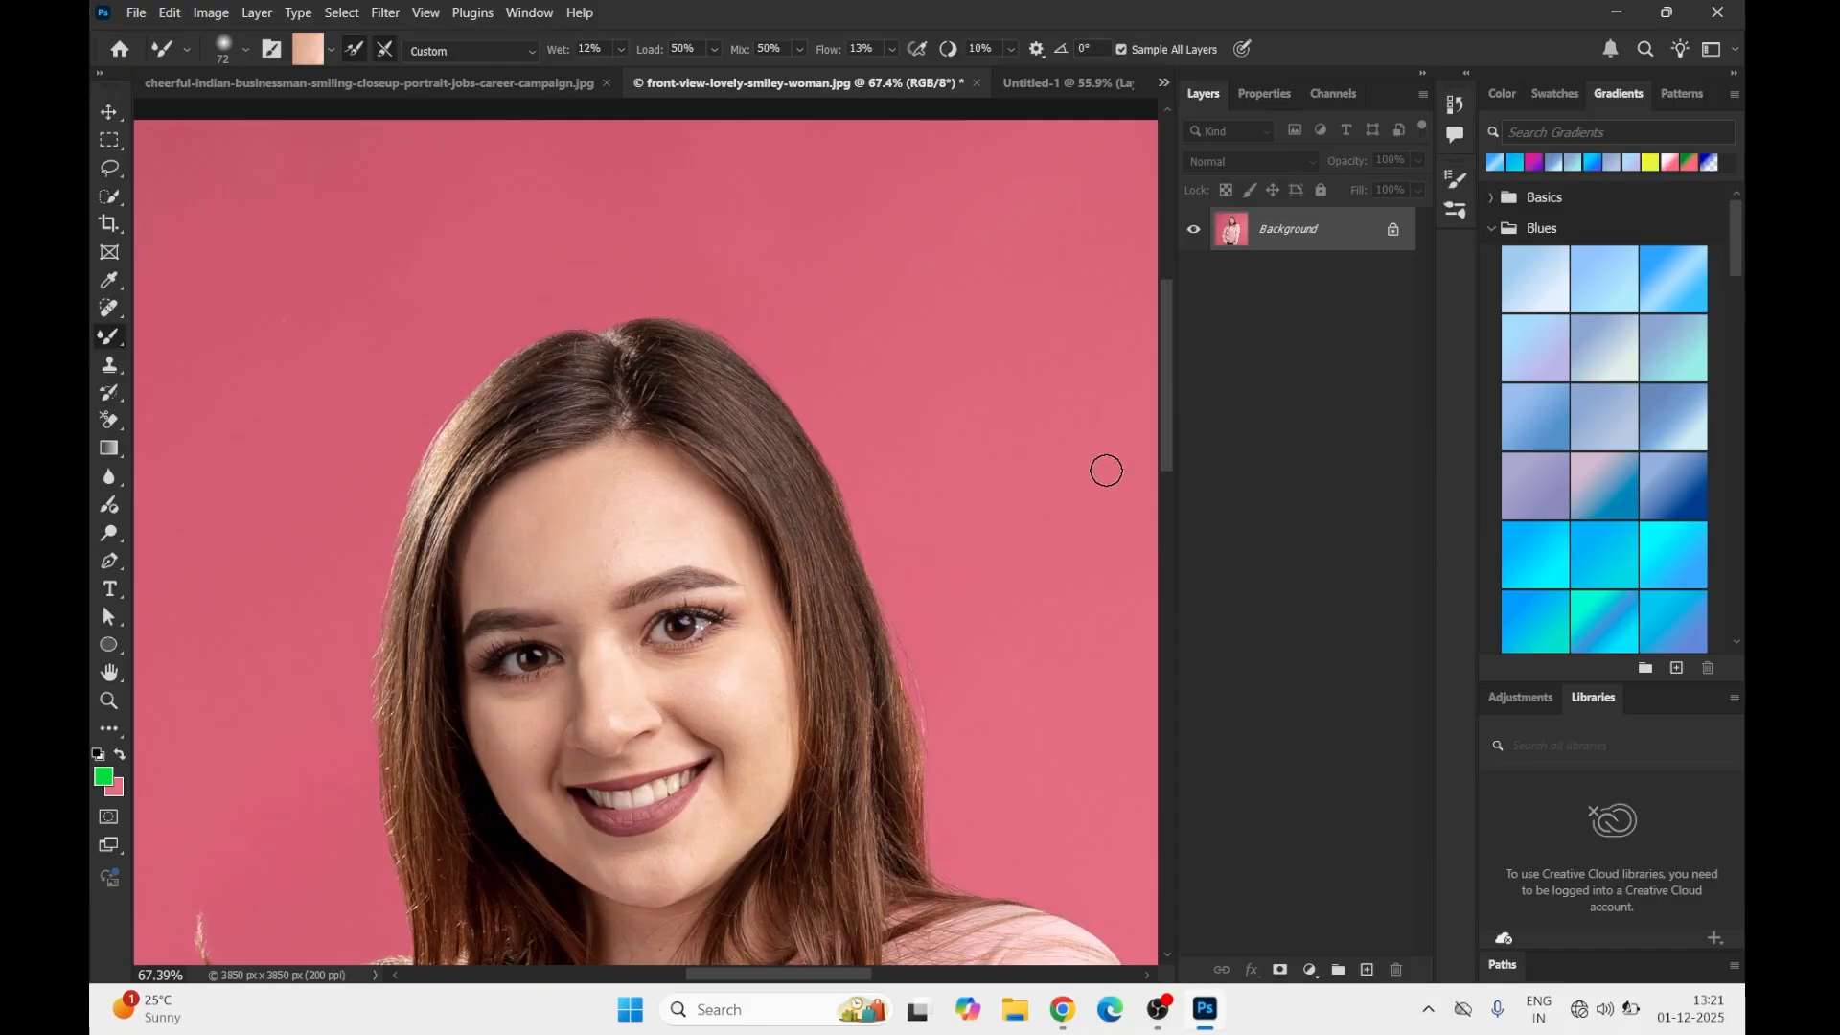
{"action": "left_click_drag", "start_coordinate": [1166, 443], "coordinate": [1169, 491]}
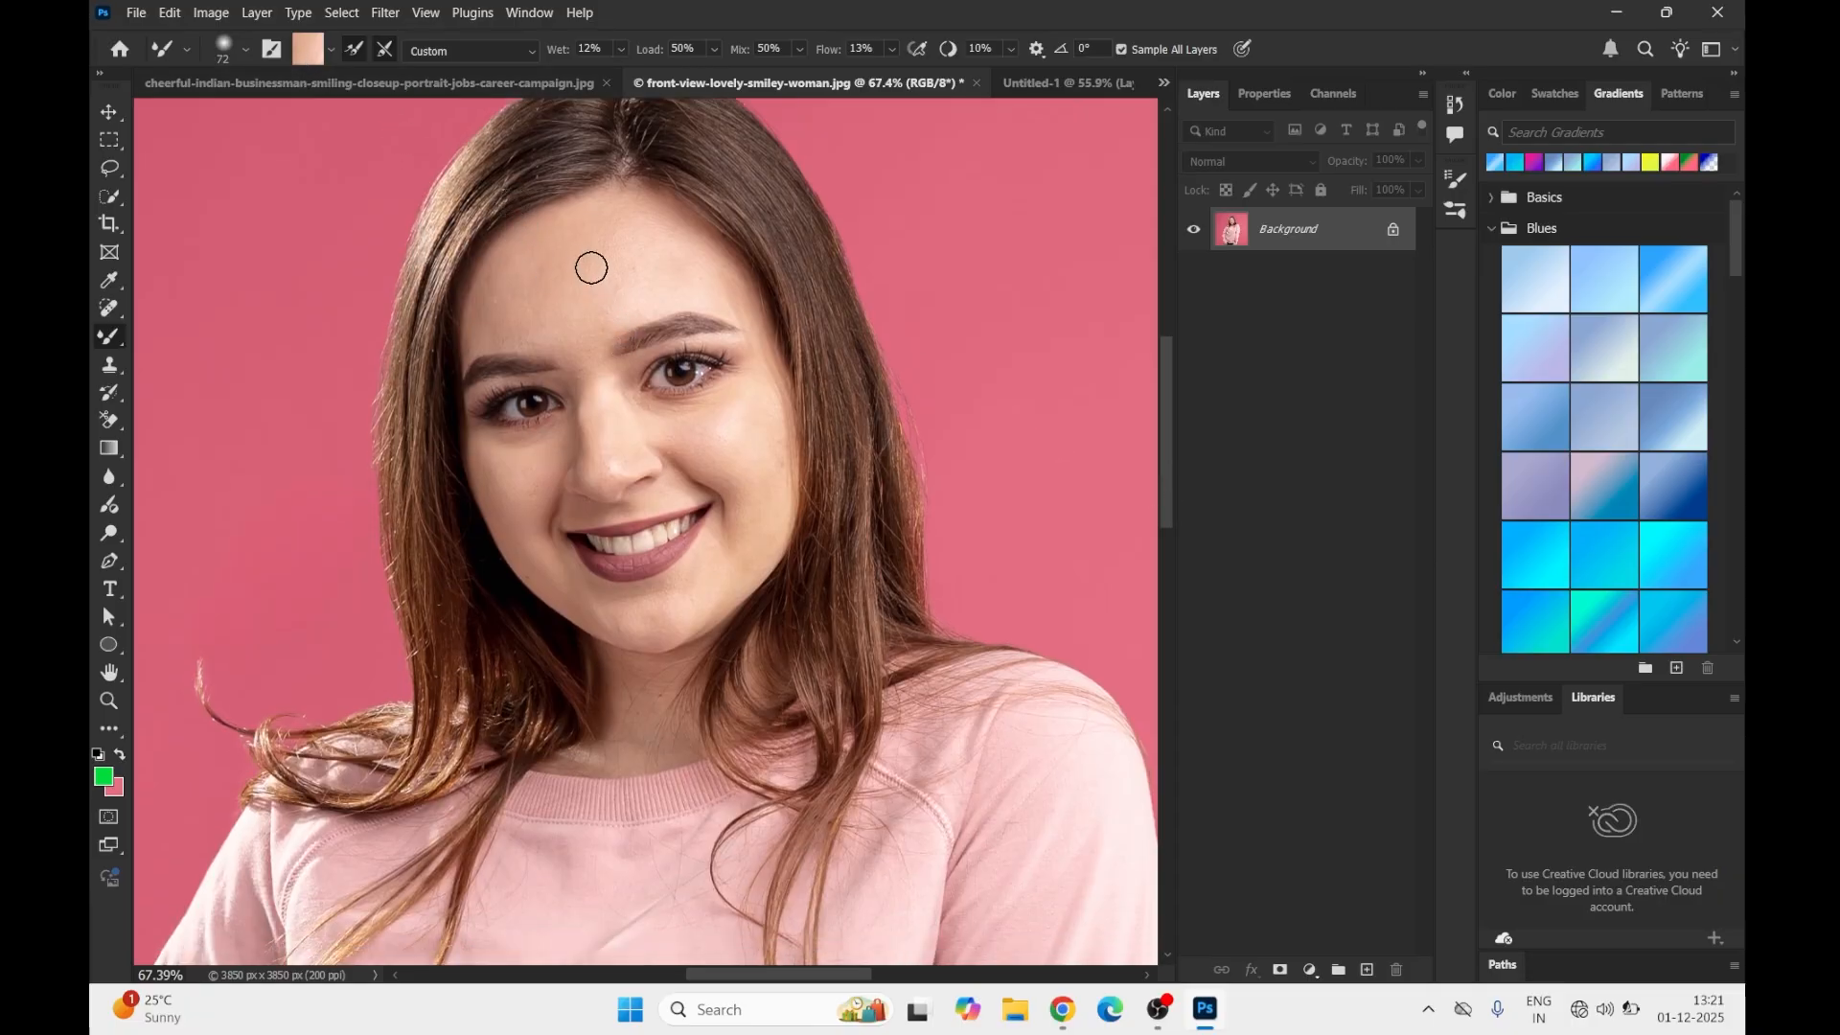
{"action": "left_click", "coordinate": [488, 50]}
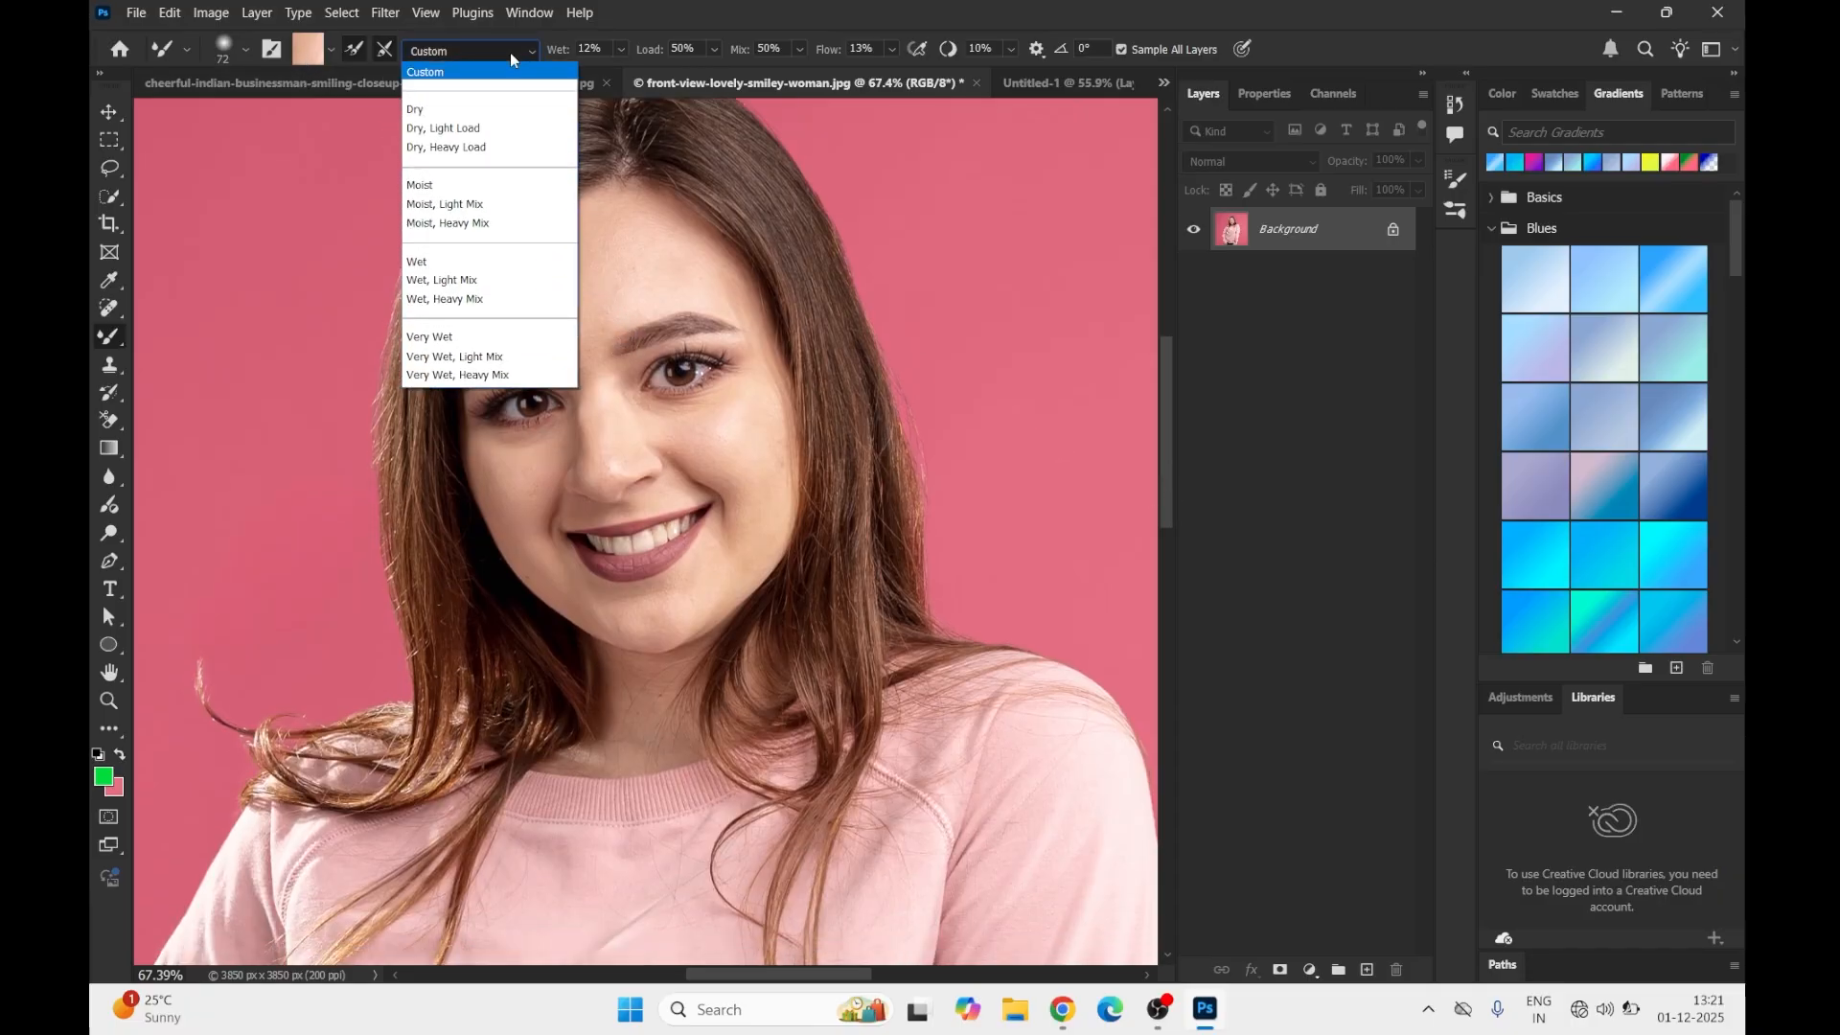
{"action": "left_click", "coordinate": [445, 56]}
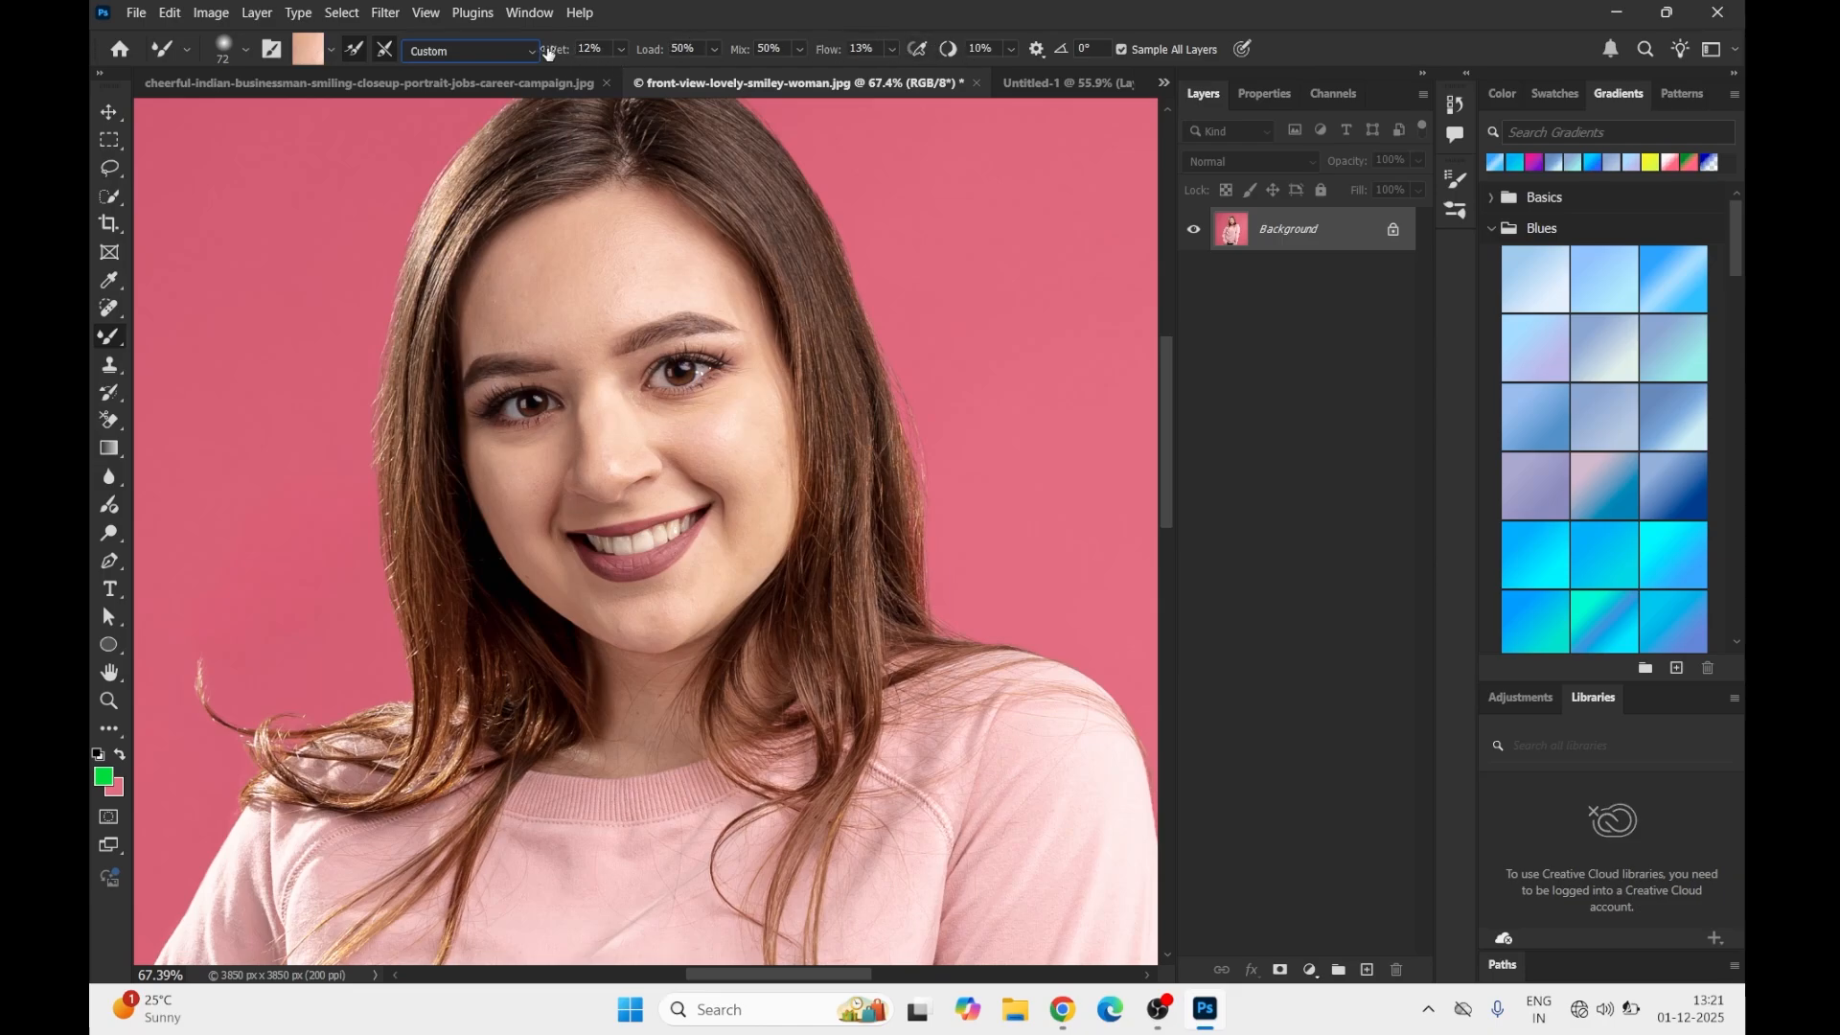
{"action": "left_click", "coordinate": [467, 51]}
{"action": "left_click", "coordinate": [484, 112]}
{"action": "left_click", "coordinate": [527, 54]}
{"action": "left_click", "coordinate": [472, 69]}
Step: Try the Moist and Wet mixer brush blending presets and return to Custom
{"action": "left_click", "coordinate": [527, 53]}
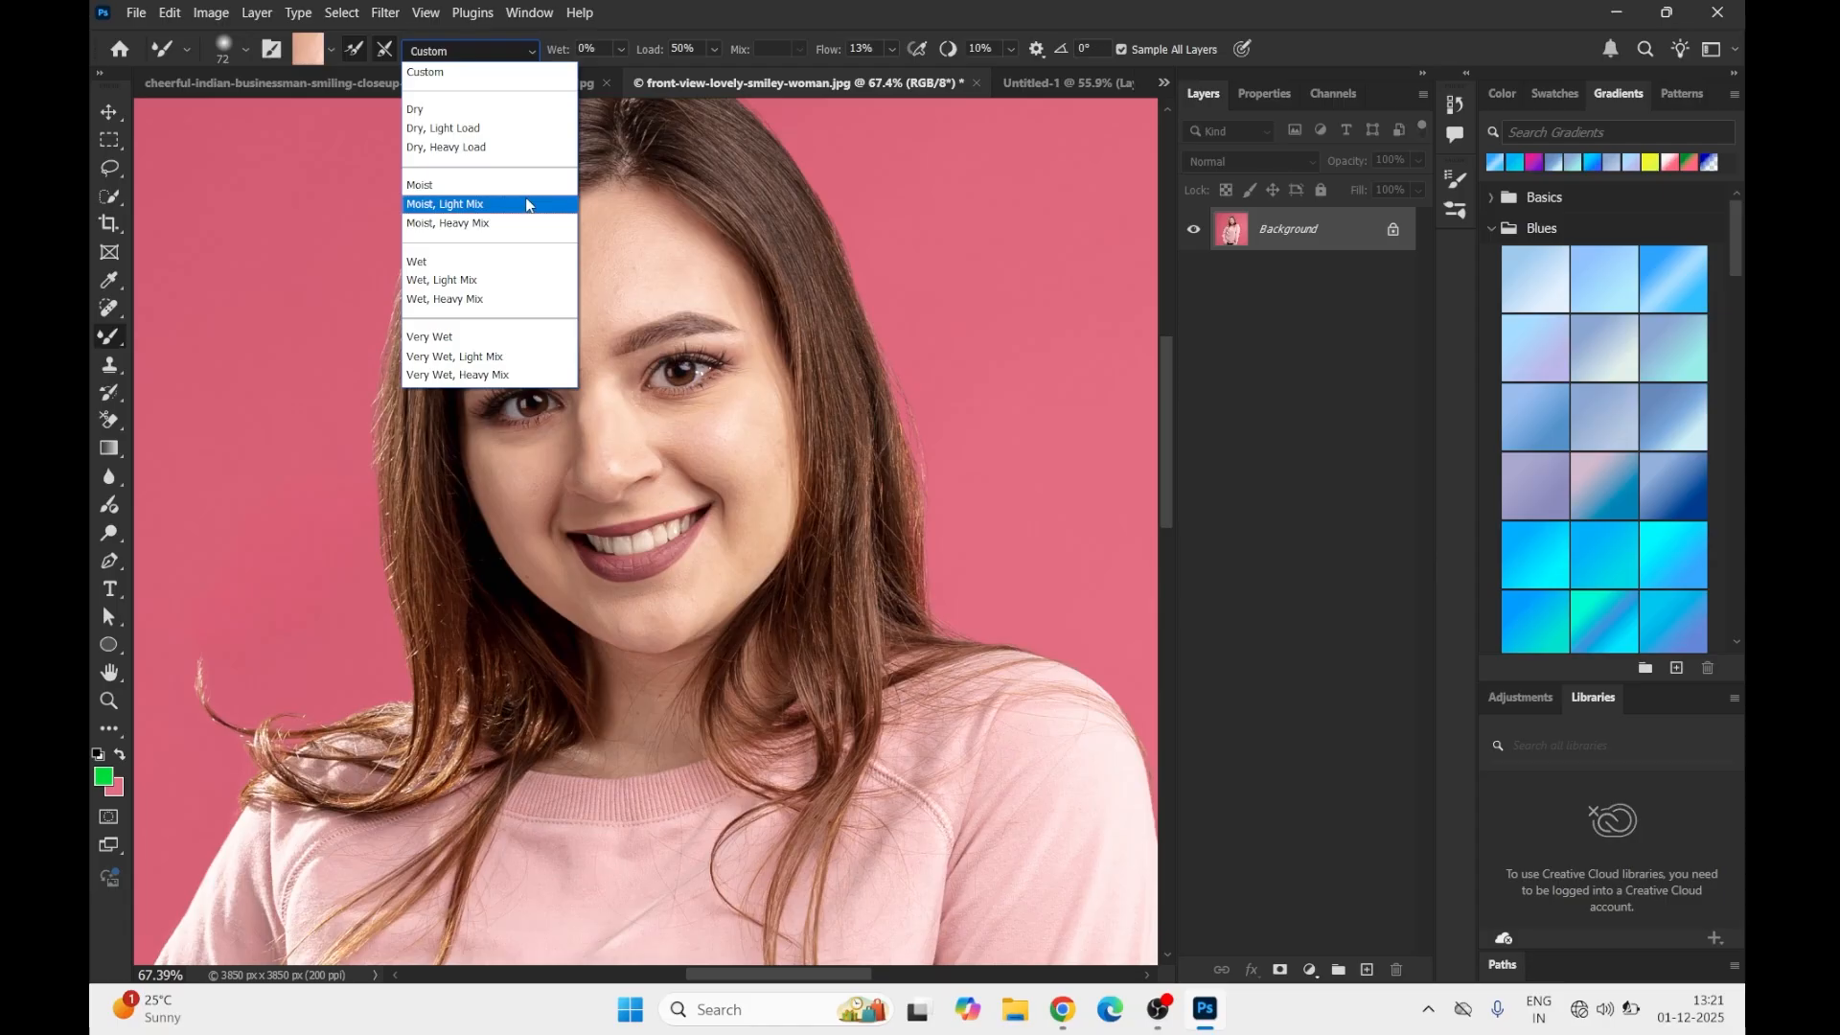
{"action": "left_click", "coordinate": [472, 185]}
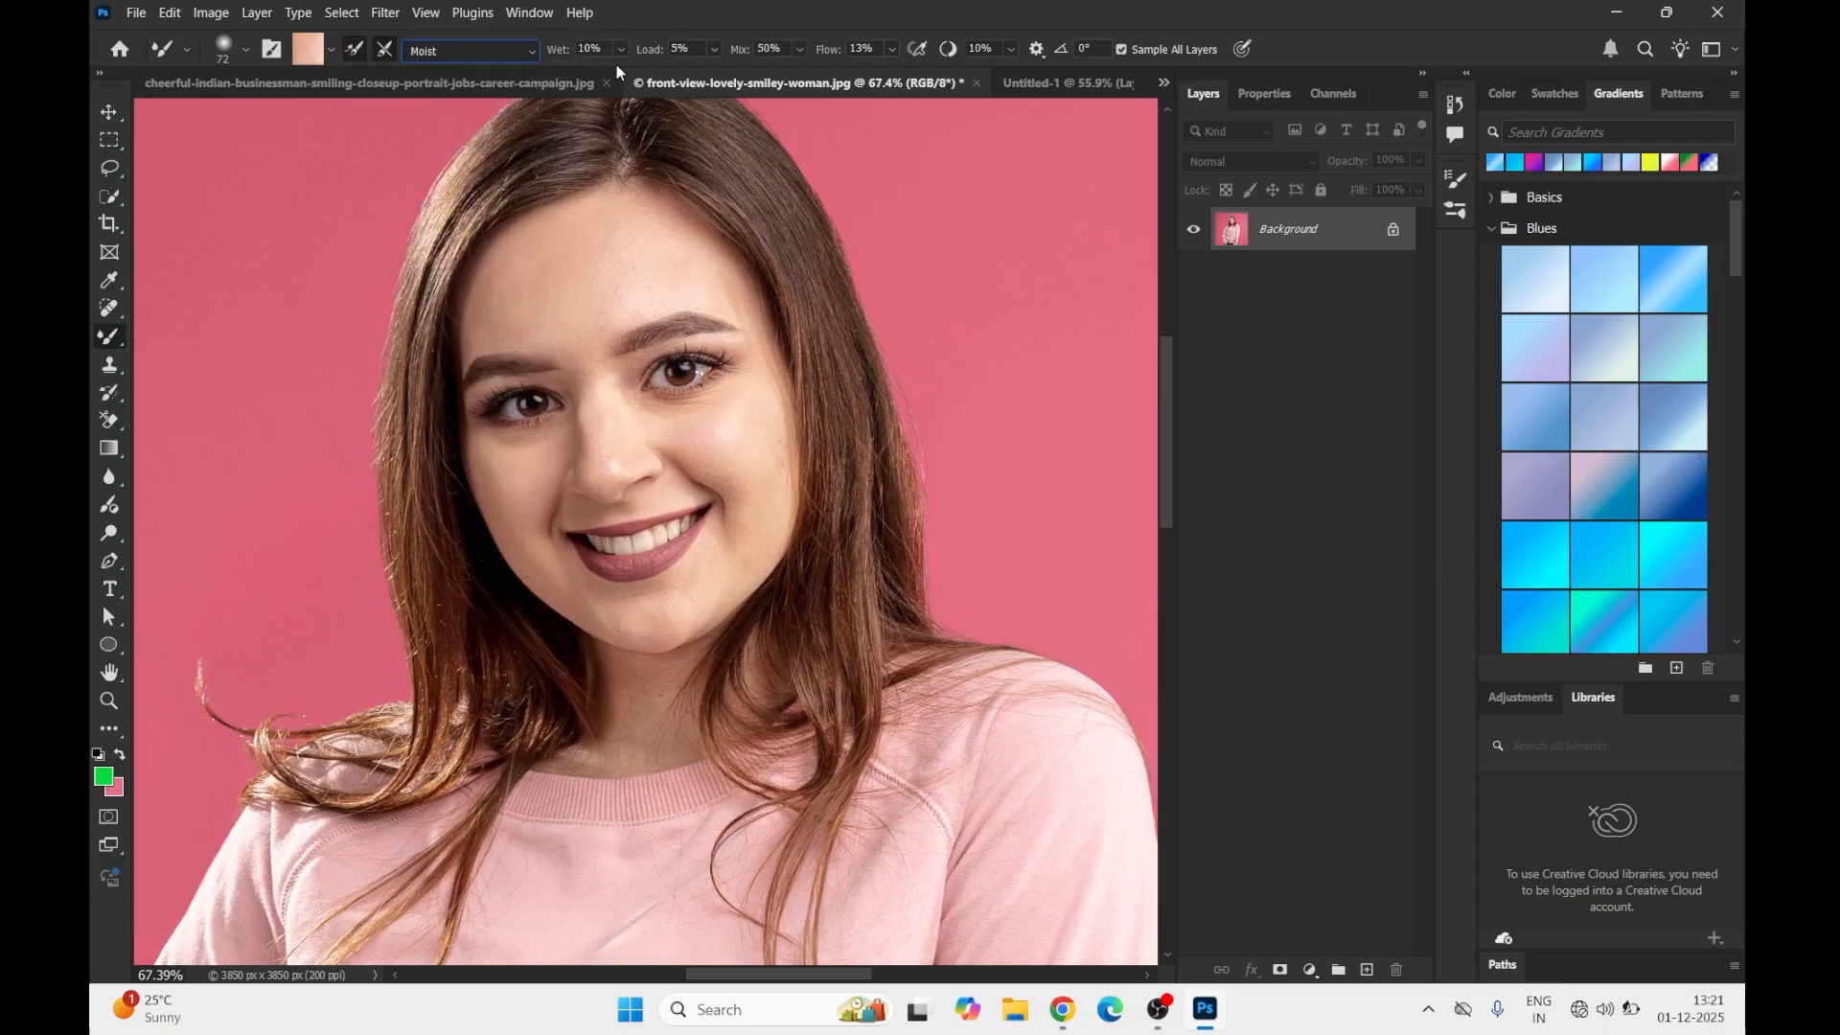
{"action": "left_click", "coordinate": [532, 50]}
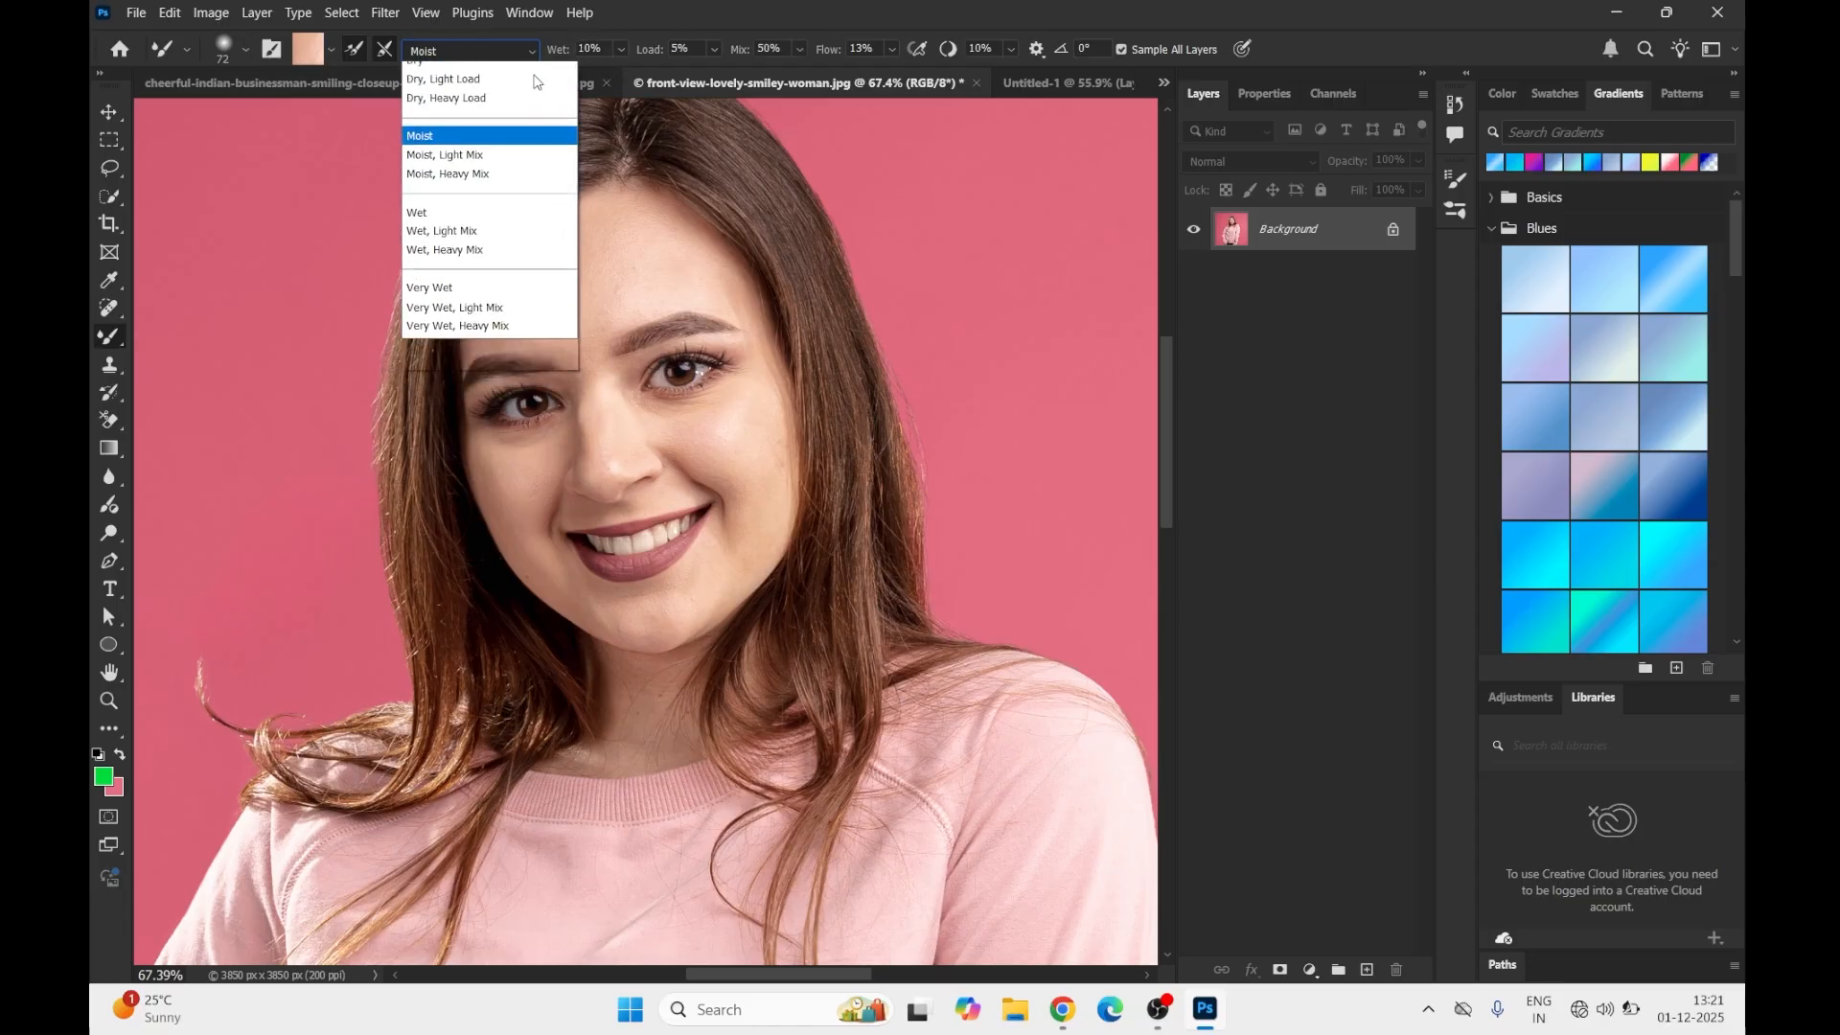
{"action": "left_click", "coordinate": [451, 262]}
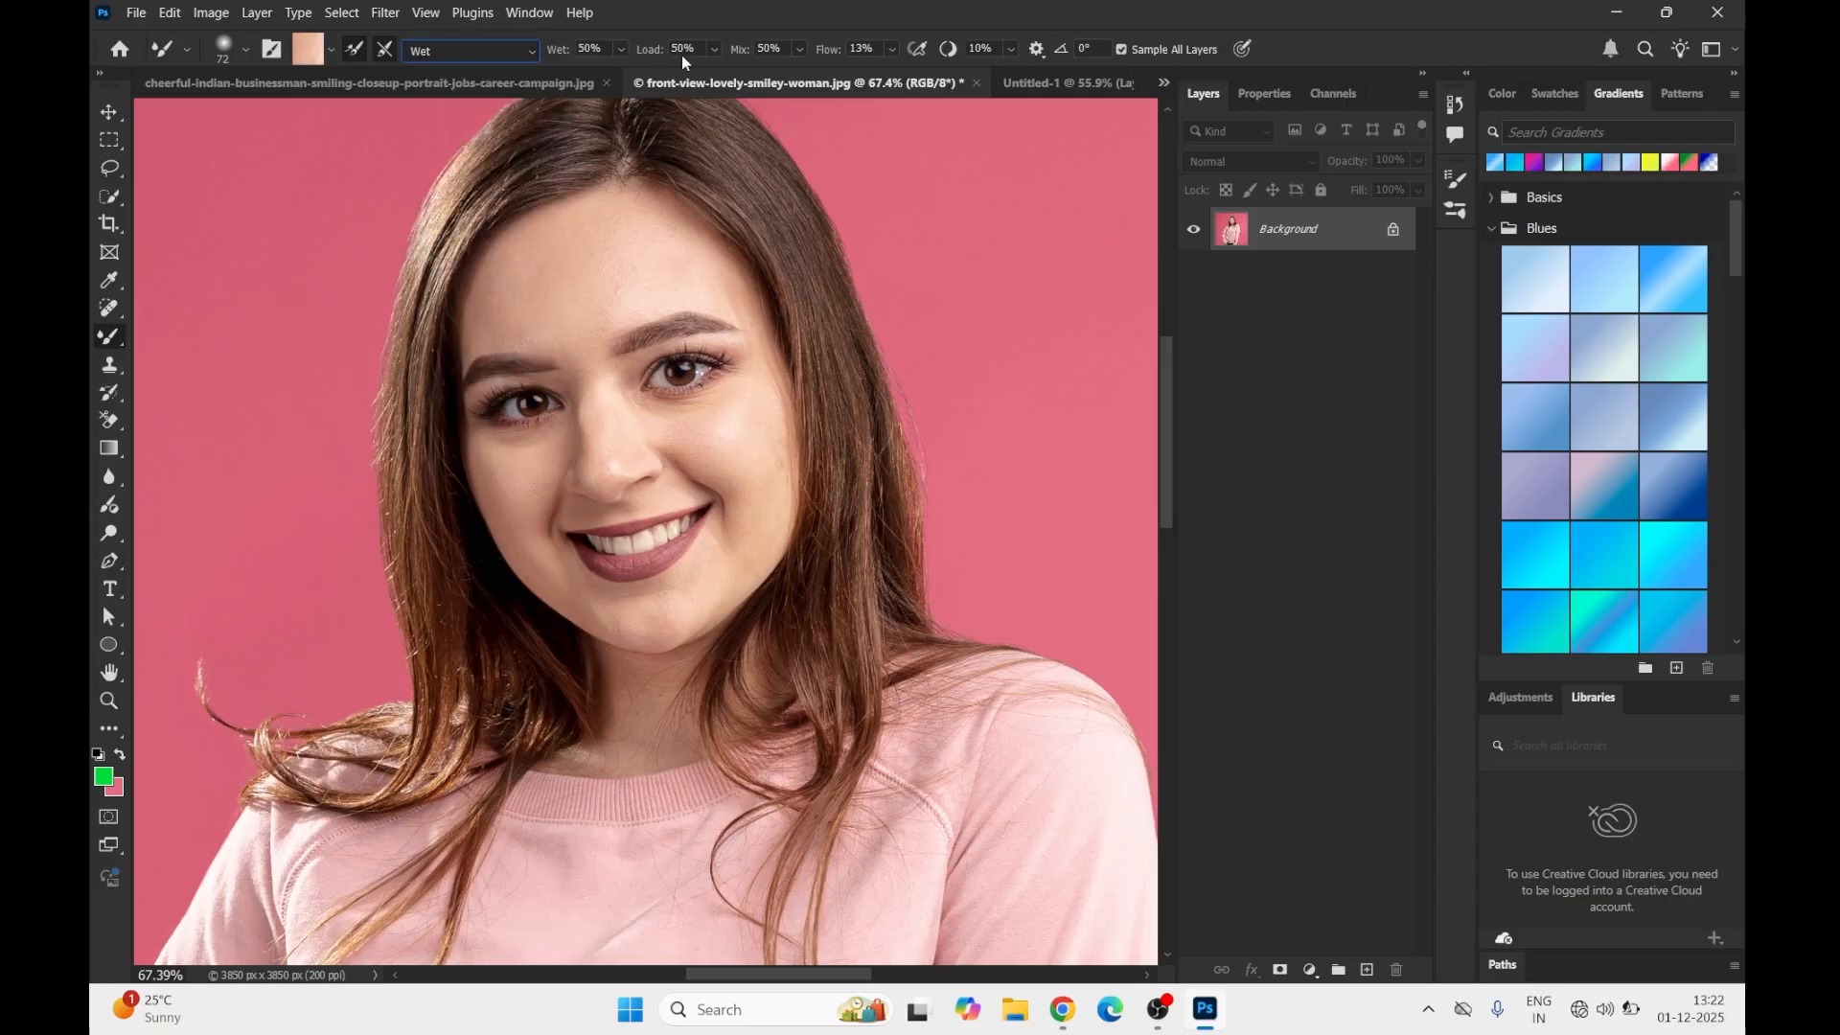
{"action": "left_click", "coordinate": [531, 54]}
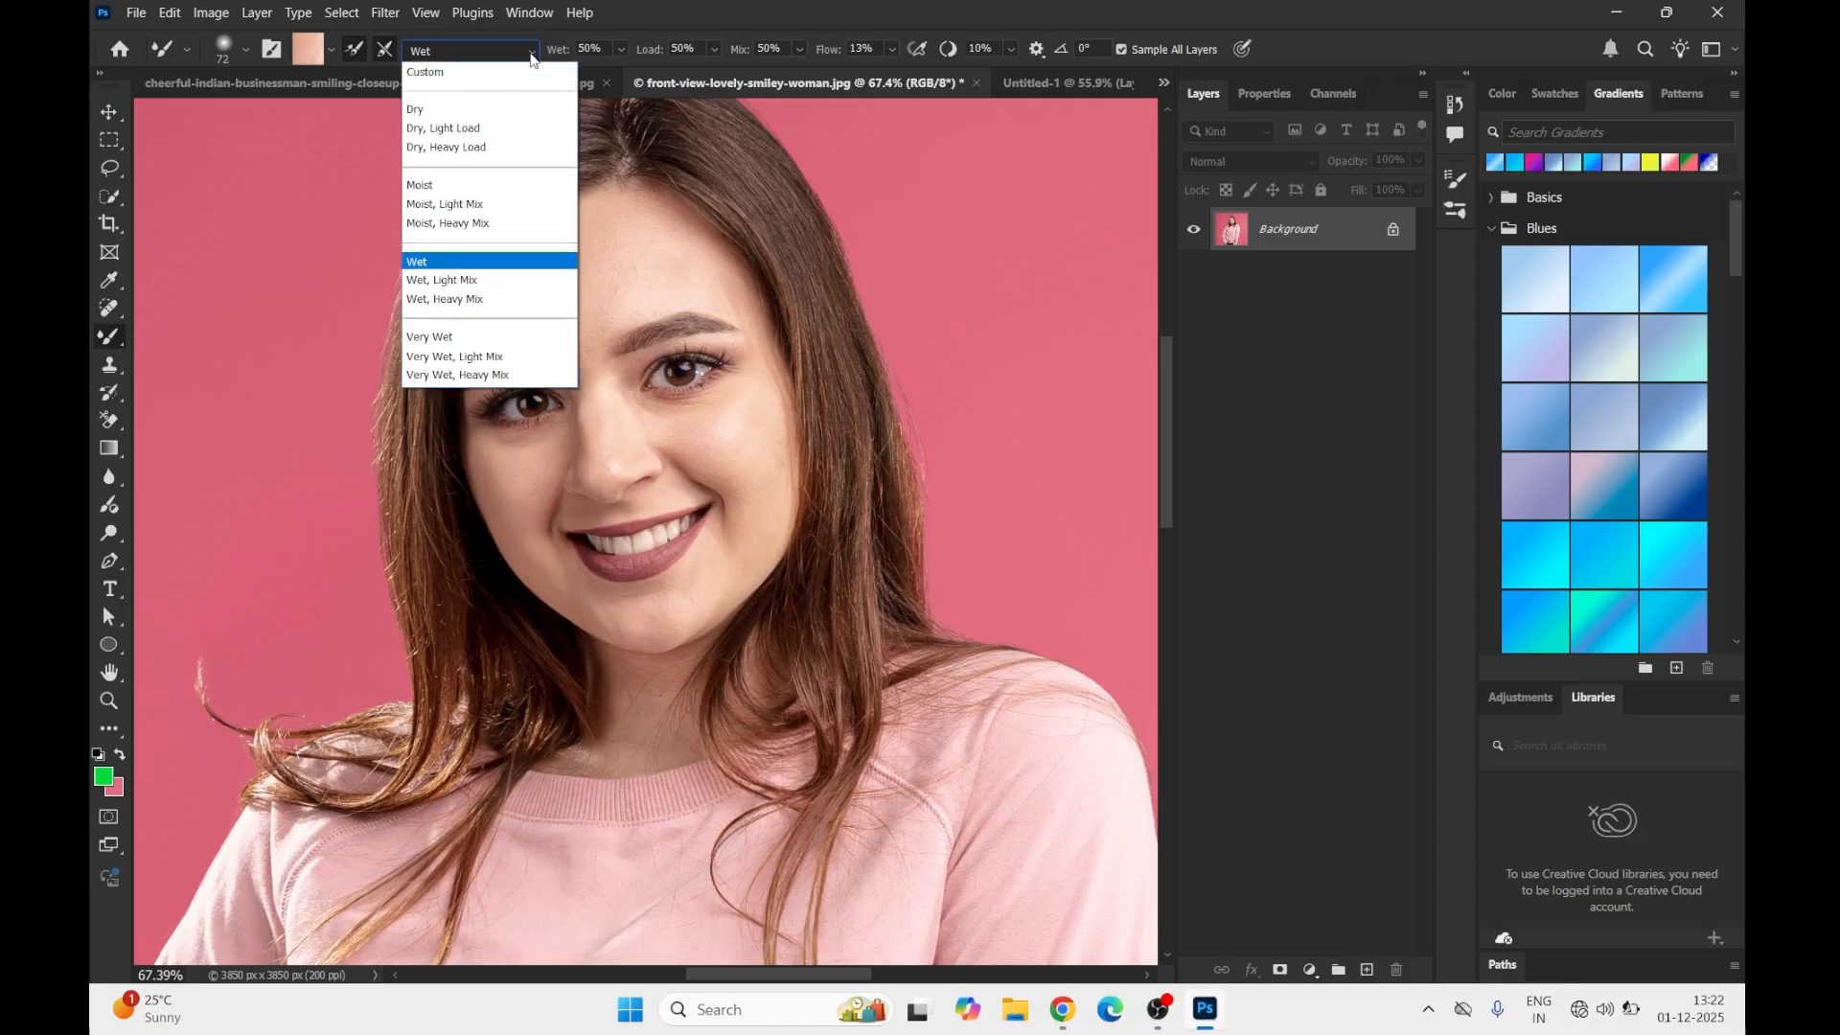
{"action": "left_click", "coordinate": [481, 74]}
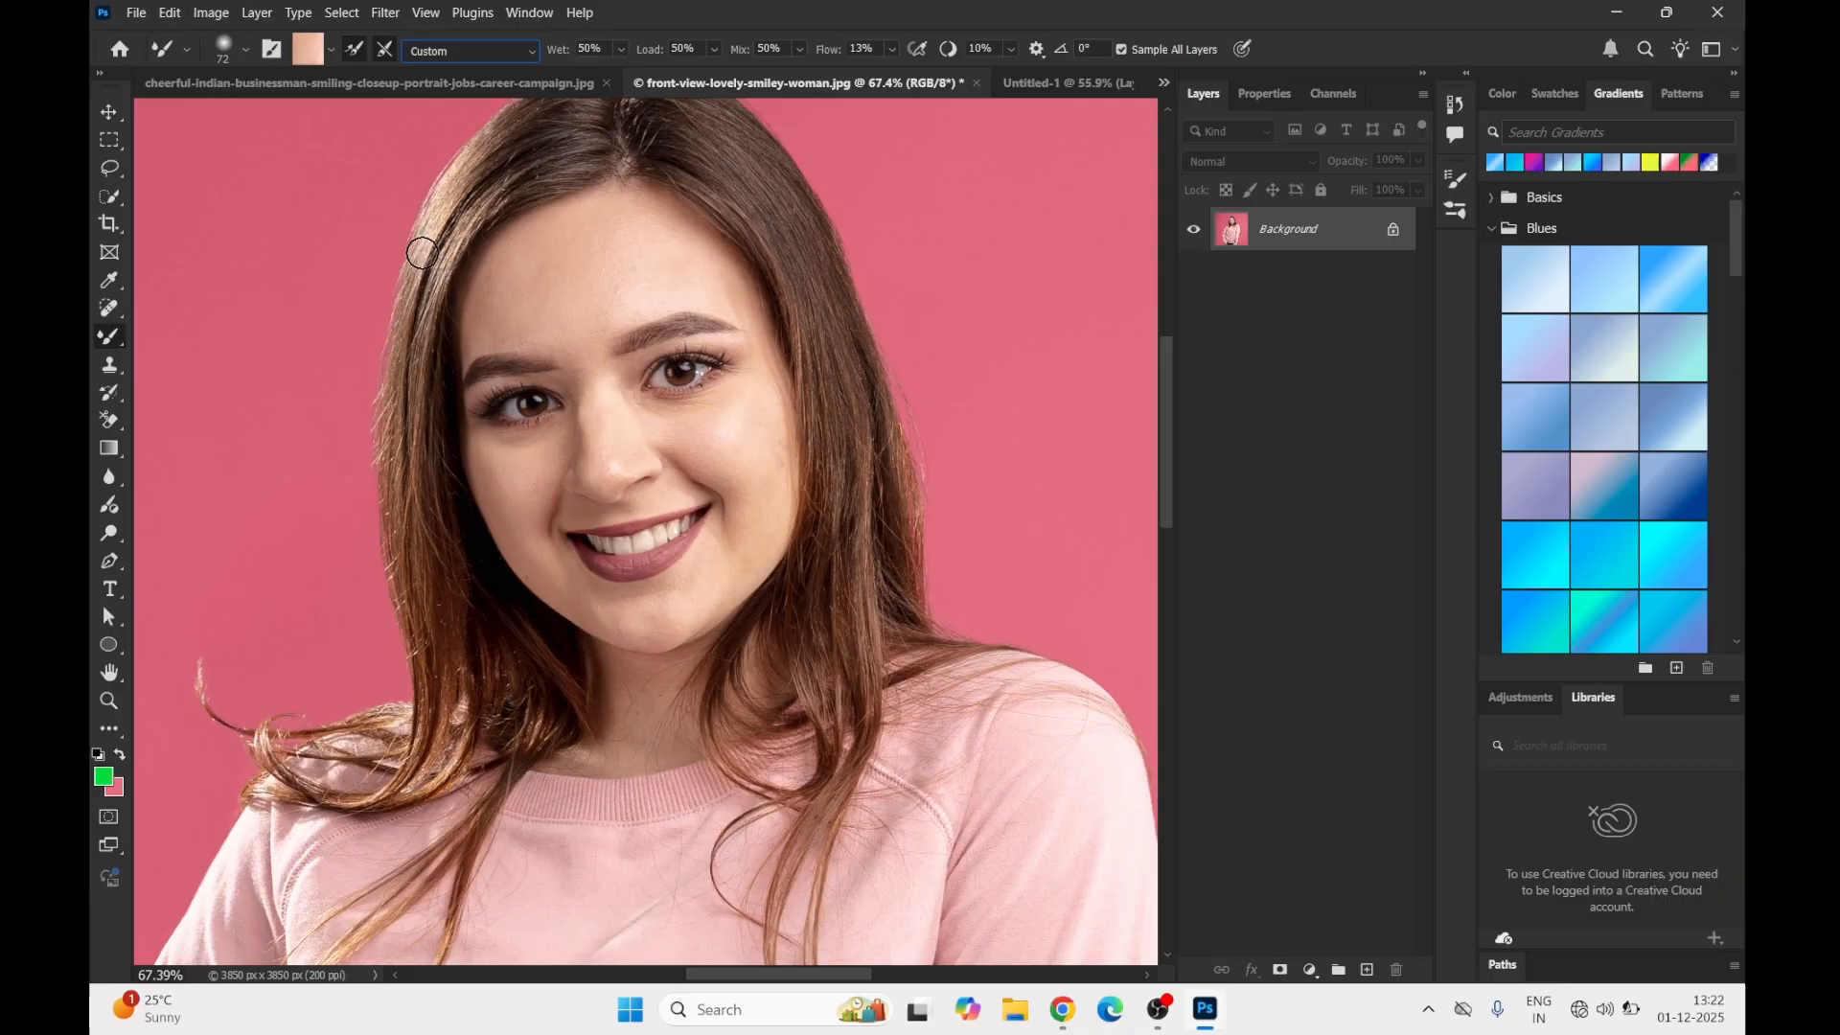
Step: Set the mixer brush's Wet value to 15% and smooth the skin on the woman's forehead, nose and lower face
{"action": "left_click_drag", "start_coordinate": [604, 45], "coordinate": [576, 49]}
{"action": "type", "text": "15"}
{"action": "left_click", "coordinate": [432, 52]}
{"action": "left_click", "coordinate": [441, 54]}
{"action": "mouse_move", "coordinate": [559, 283]}
{"action": "left_mouse_down"}
{"action": "mouse_move", "coordinate": [591, 306]}
{"action": "mouse_move", "coordinate": [584, 255]}
{"action": "mouse_move", "coordinate": [635, 257]}
{"action": "mouse_move", "coordinate": [579, 282]}
{"action": "mouse_move", "coordinate": [620, 248]}
{"action": "mouse_move", "coordinate": [590, 279]}
{"action": "mouse_move", "coordinate": [565, 253]}
{"action": "mouse_move", "coordinate": [481, 320]}
{"action": "mouse_move", "coordinate": [519, 276]}
{"action": "mouse_move", "coordinate": [593, 298]}
{"action": "mouse_move", "coordinate": [600, 318]}
{"action": "mouse_move", "coordinate": [681, 244]}
{"action": "mouse_move", "coordinate": [740, 246]}
{"action": "mouse_move", "coordinate": [694, 254]}
{"action": "mouse_move", "coordinate": [676, 285]}
{"action": "mouse_move", "coordinate": [605, 287]}
{"action": "mouse_move", "coordinate": [536, 336]}
{"action": "mouse_move", "coordinate": [526, 315]}
{"action": "mouse_move", "coordinate": [511, 326]}
{"action": "mouse_move", "coordinate": [505, 291]}
{"action": "mouse_move", "coordinate": [474, 321]}
{"action": "mouse_move", "coordinate": [496, 280]}
{"action": "mouse_move", "coordinate": [480, 311]}
{"action": "mouse_move", "coordinate": [497, 281]}
{"action": "mouse_move", "coordinate": [597, 295]}
{"action": "mouse_move", "coordinate": [641, 263]}
{"action": "mouse_move", "coordinate": [715, 268]}
{"action": "left_mouse_up"}
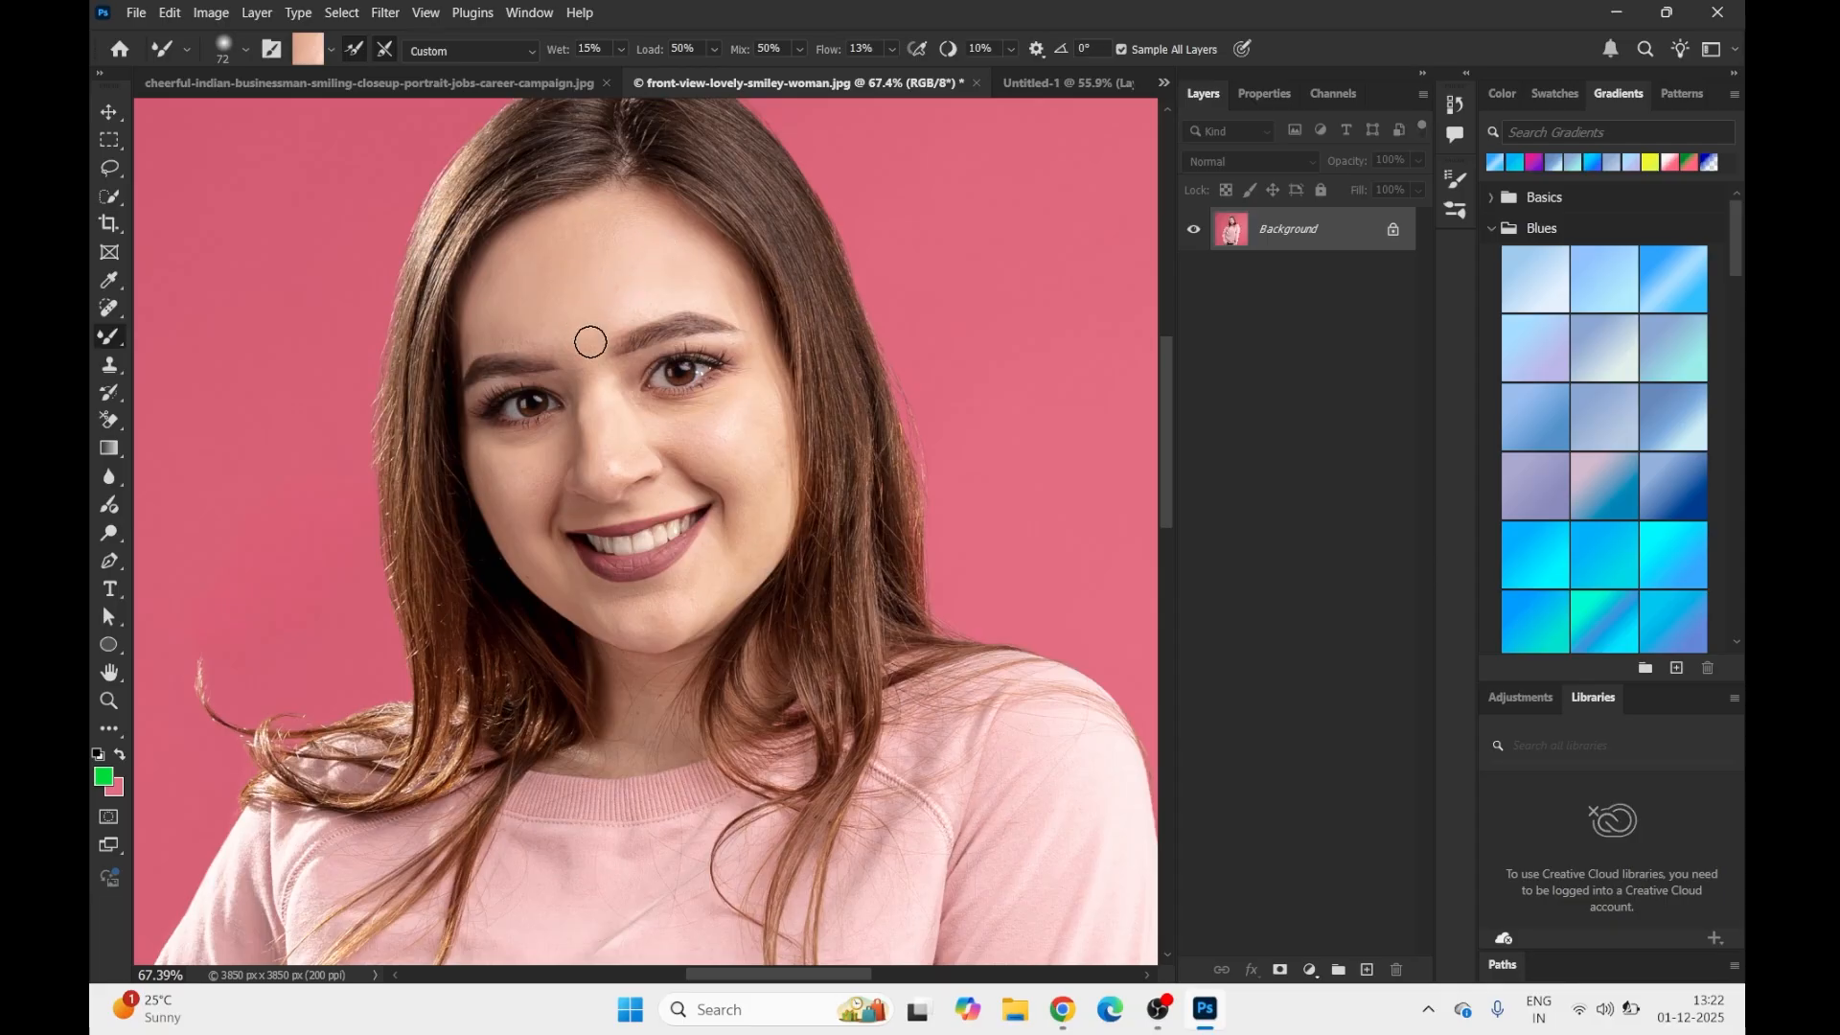
{"action": "mouse_move", "coordinate": [609, 434]}
{"action": "left_mouse_down"}
{"action": "mouse_move", "coordinate": [616, 361]}
{"action": "mouse_move", "coordinate": [642, 415]}
{"action": "mouse_move", "coordinate": [747, 386]}
{"action": "mouse_move", "coordinate": [681, 425]}
{"action": "mouse_move", "coordinate": [630, 414]}
{"action": "left_mouse_up"}
{"action": "mouse_move", "coordinate": [631, 414]}
{"action": "left_mouse_down"}
{"action": "mouse_move", "coordinate": [696, 427]}
{"action": "mouse_move", "coordinate": [623, 411]}
{"action": "mouse_move", "coordinate": [623, 380]}
{"action": "mouse_move", "coordinate": [623, 398]}
{"action": "mouse_move", "coordinate": [696, 417]}
{"action": "mouse_move", "coordinate": [673, 451]}
{"action": "mouse_move", "coordinate": [741, 454]}
{"action": "mouse_move", "coordinate": [772, 432]}
{"action": "mouse_move", "coordinate": [775, 517]}
{"action": "mouse_move", "coordinate": [738, 558]}
{"action": "mouse_move", "coordinate": [725, 485]}
{"action": "mouse_move", "coordinate": [714, 612]}
{"action": "mouse_move", "coordinate": [672, 658]}
{"action": "mouse_move", "coordinate": [665, 619]}
{"action": "mouse_move", "coordinate": [648, 638]}
{"action": "mouse_move", "coordinate": [681, 619]}
{"action": "mouse_move", "coordinate": [649, 605]}
{"action": "mouse_move", "coordinate": [686, 588]}
{"action": "left_mouse_up"}
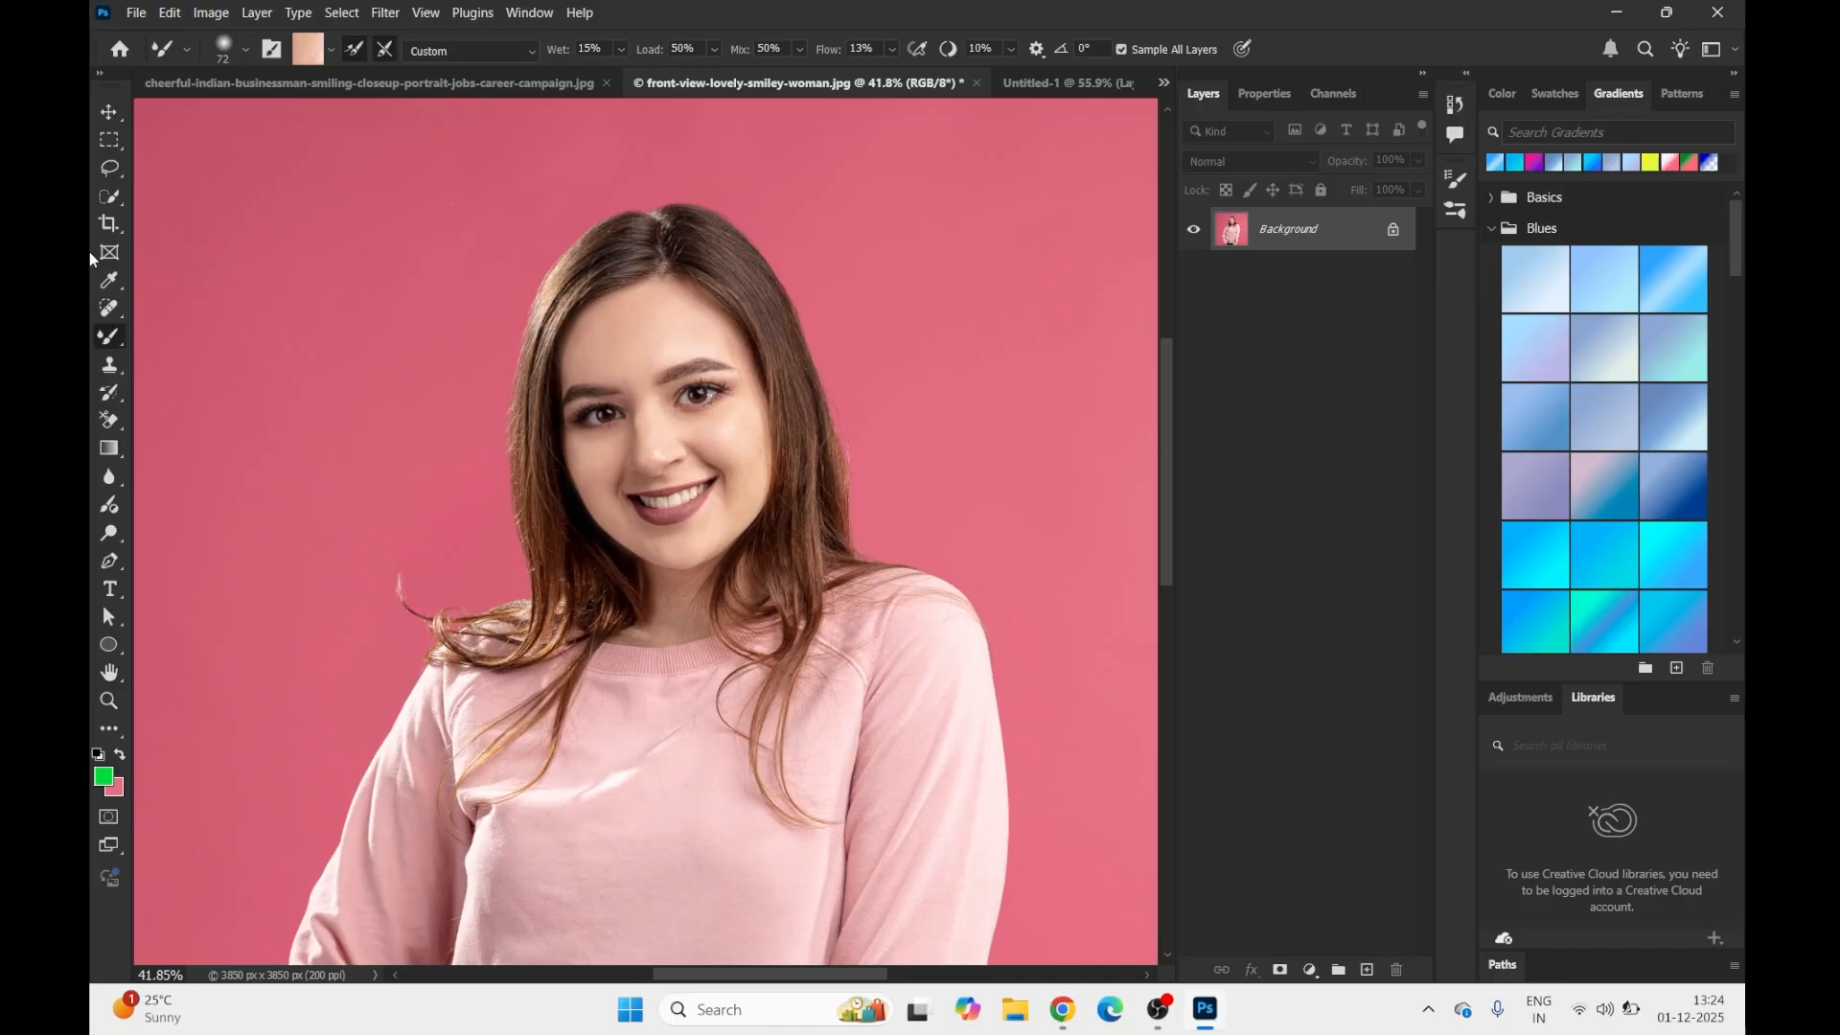
Step: Clean the mixer brush, load it with color sampled where the woman's hair meets the pink backdrop, and dab it on her forehead
{"action": "right_click", "coordinate": [122, 335]}
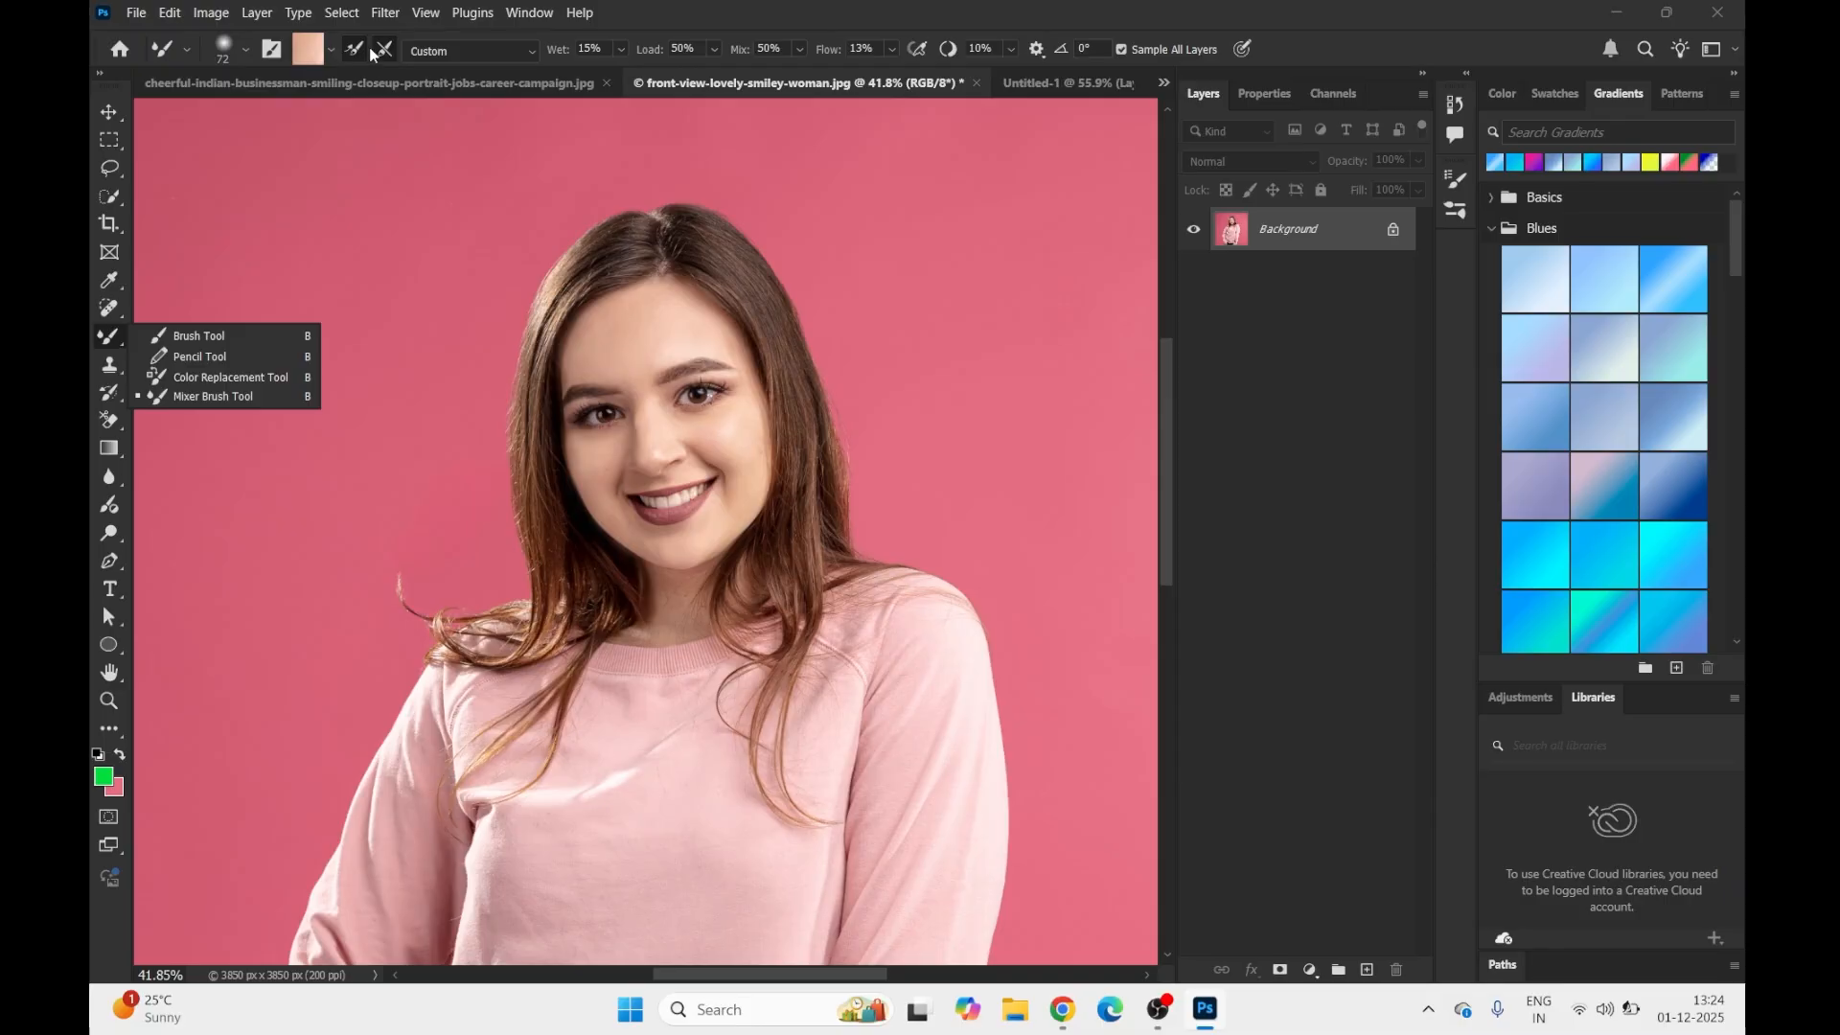
{"action": "left_click", "coordinate": [332, 49]}
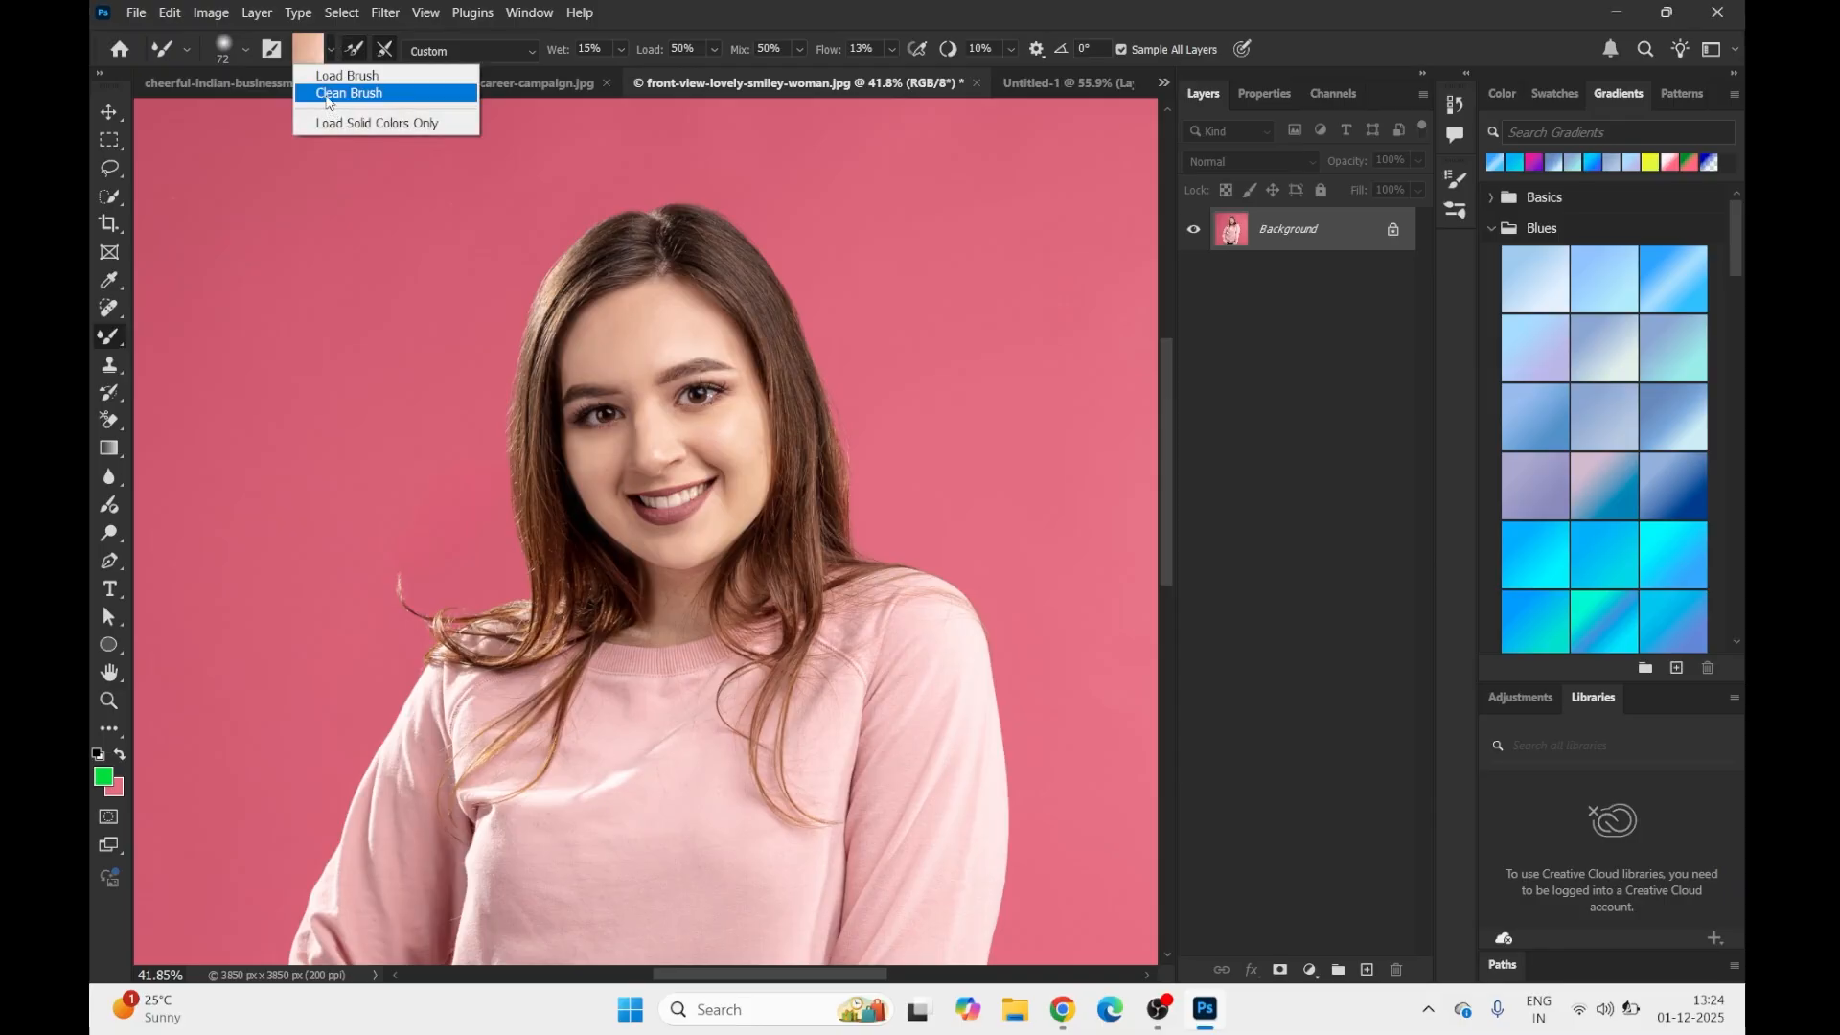
{"action": "left_click", "coordinate": [329, 94]}
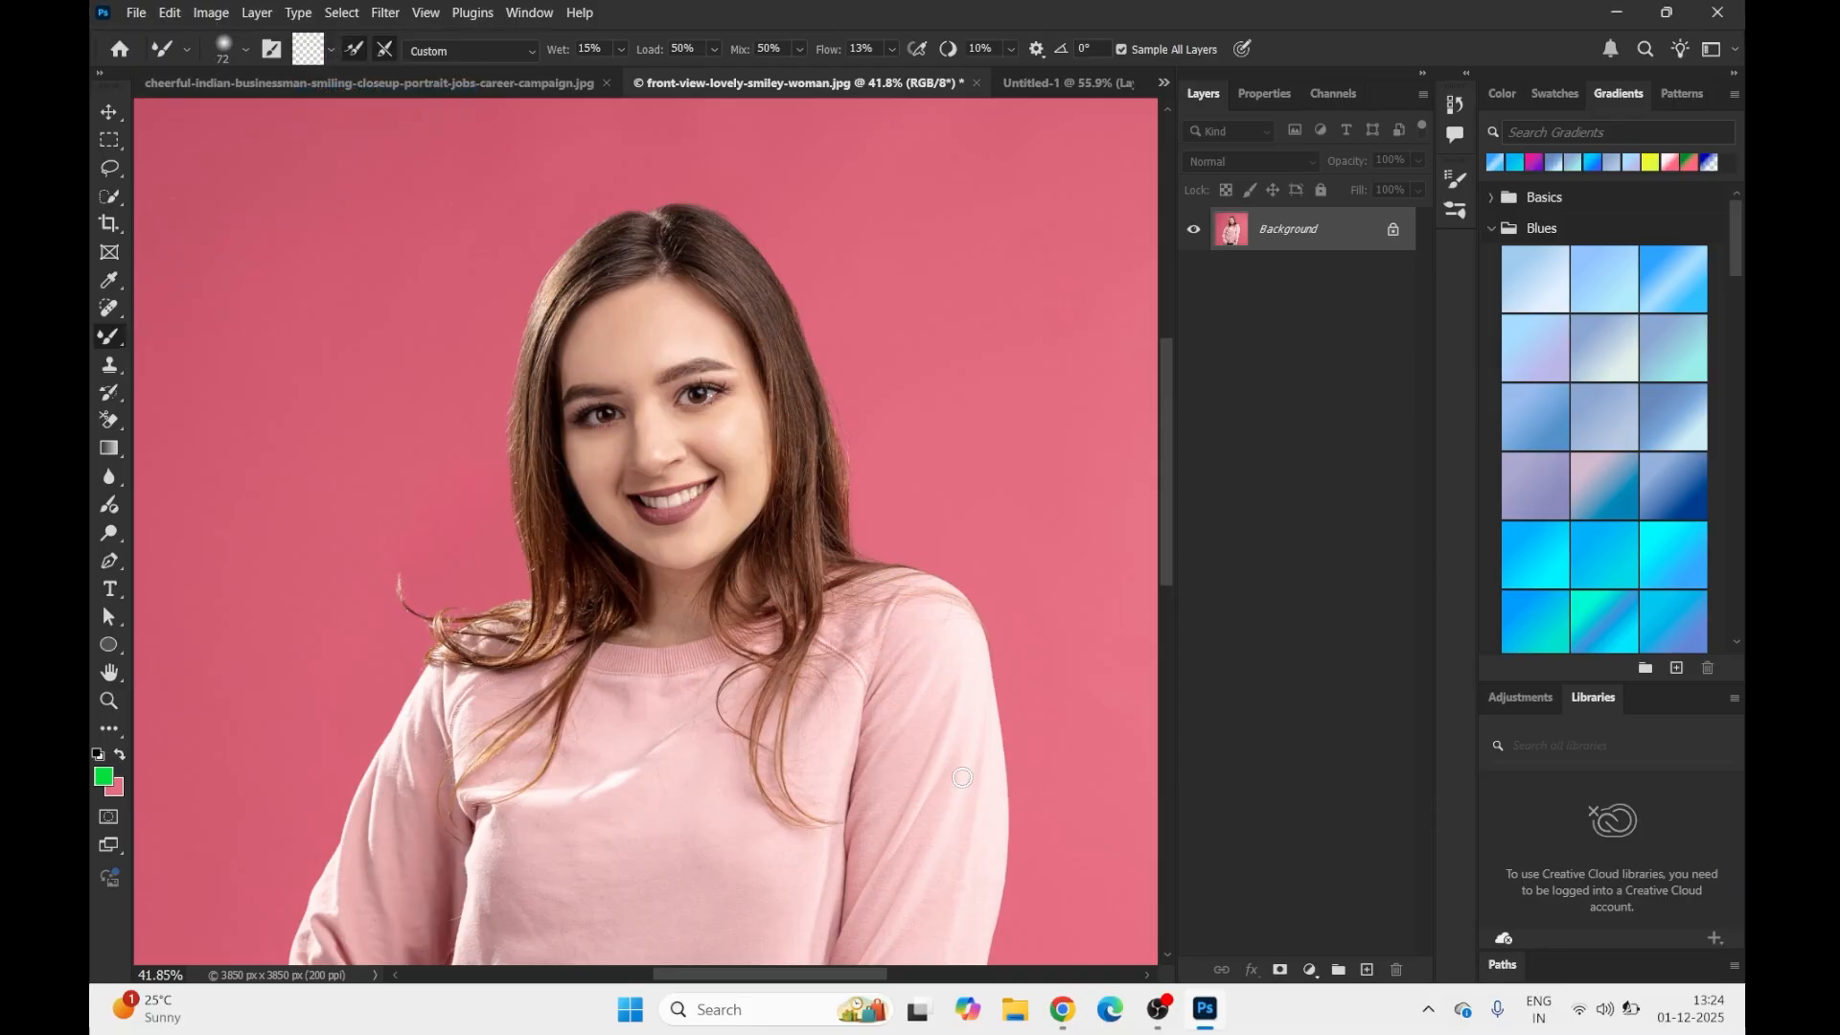
{"action": "left_click", "coordinate": [746, 273], "text": "alt"}
{"action": "mouse_move", "coordinate": [644, 327]}
{"action": "left_mouse_down"}
{"action": "mouse_move", "coordinate": [700, 340]}
{"action": "mouse_move", "coordinate": [682, 308]}
{"action": "left_mouse_up"}
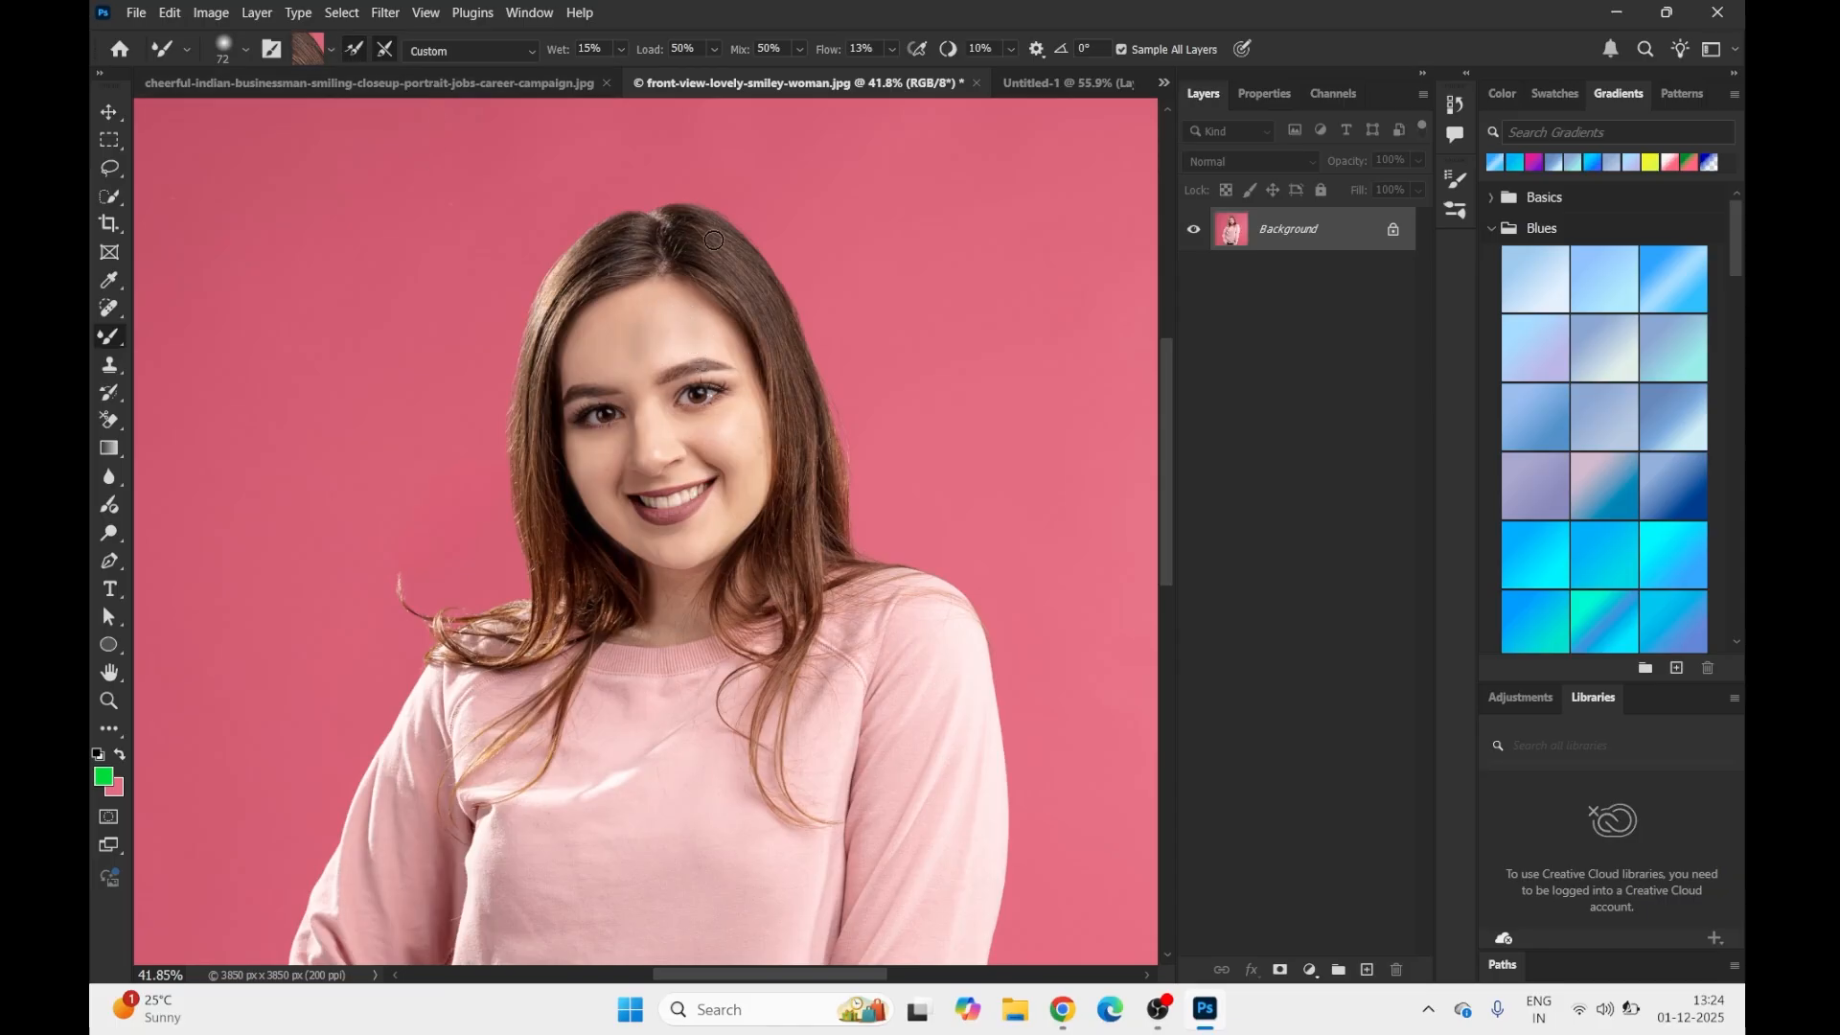
{"action": "left_click", "coordinate": [648, 336]}
{"action": "right_click", "coordinate": [113, 305]}
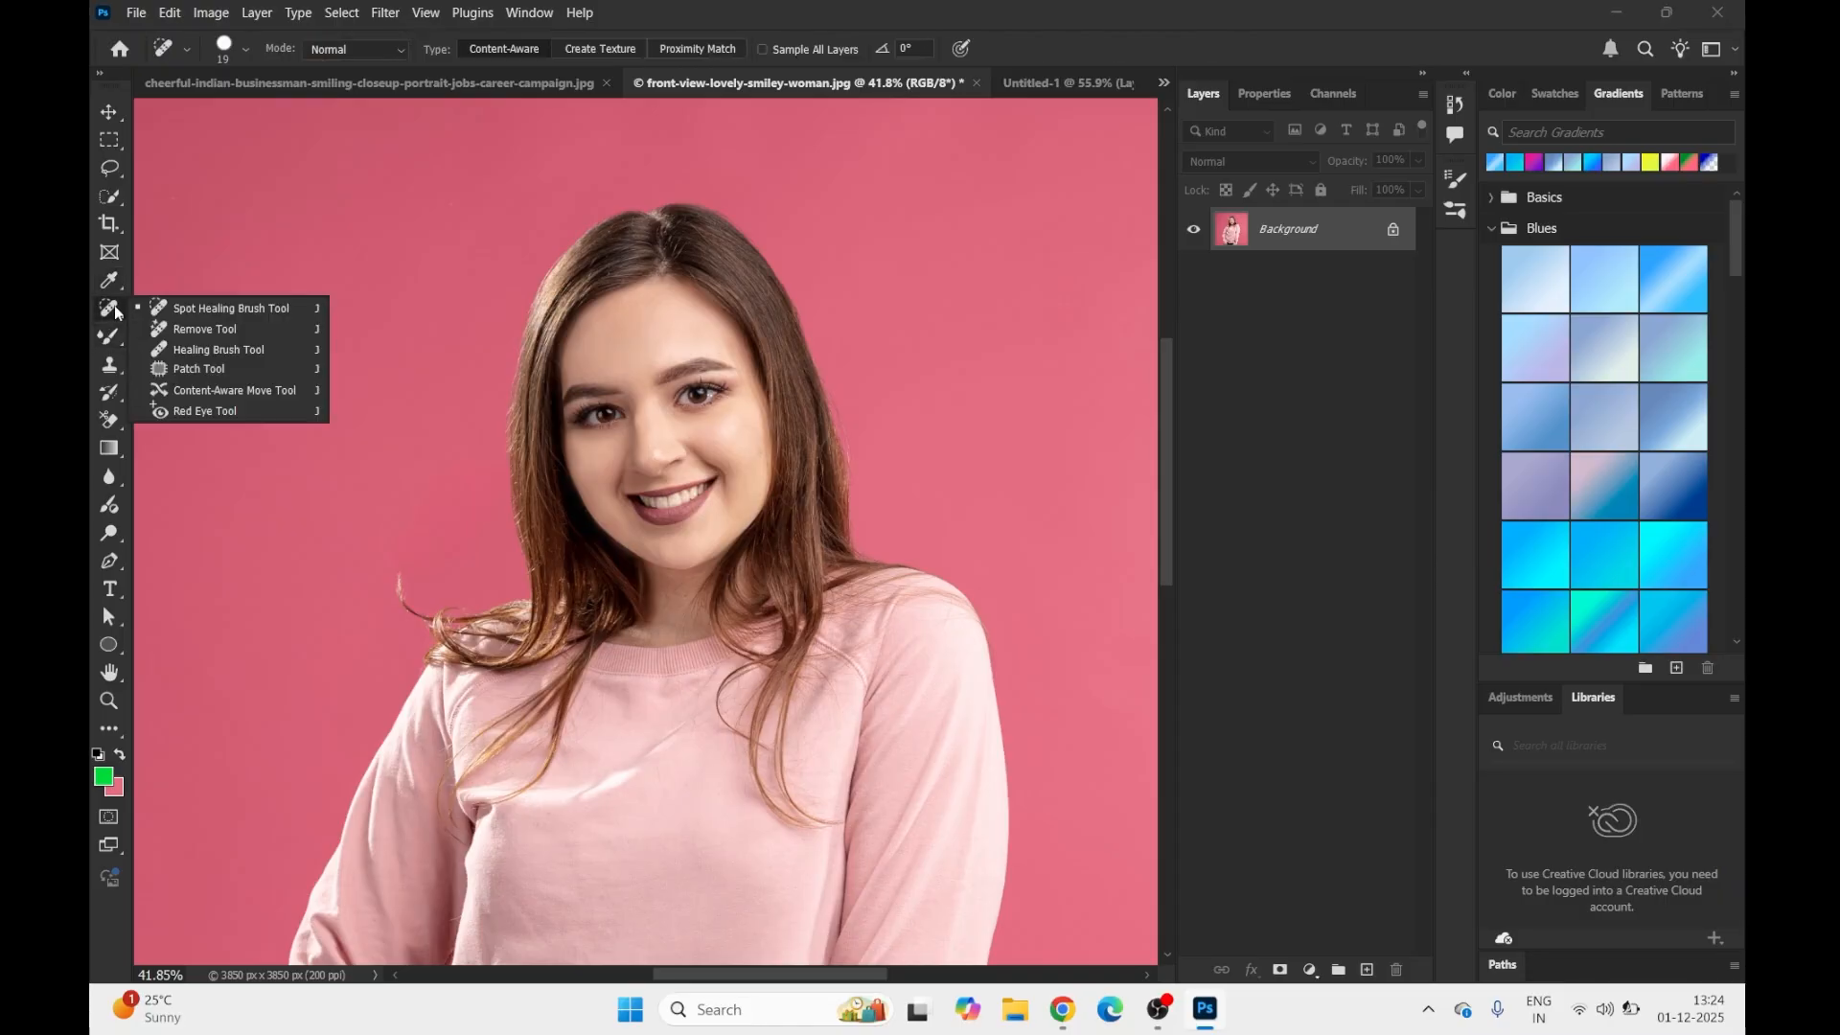
{"action": "right_click", "coordinate": [113, 341]}
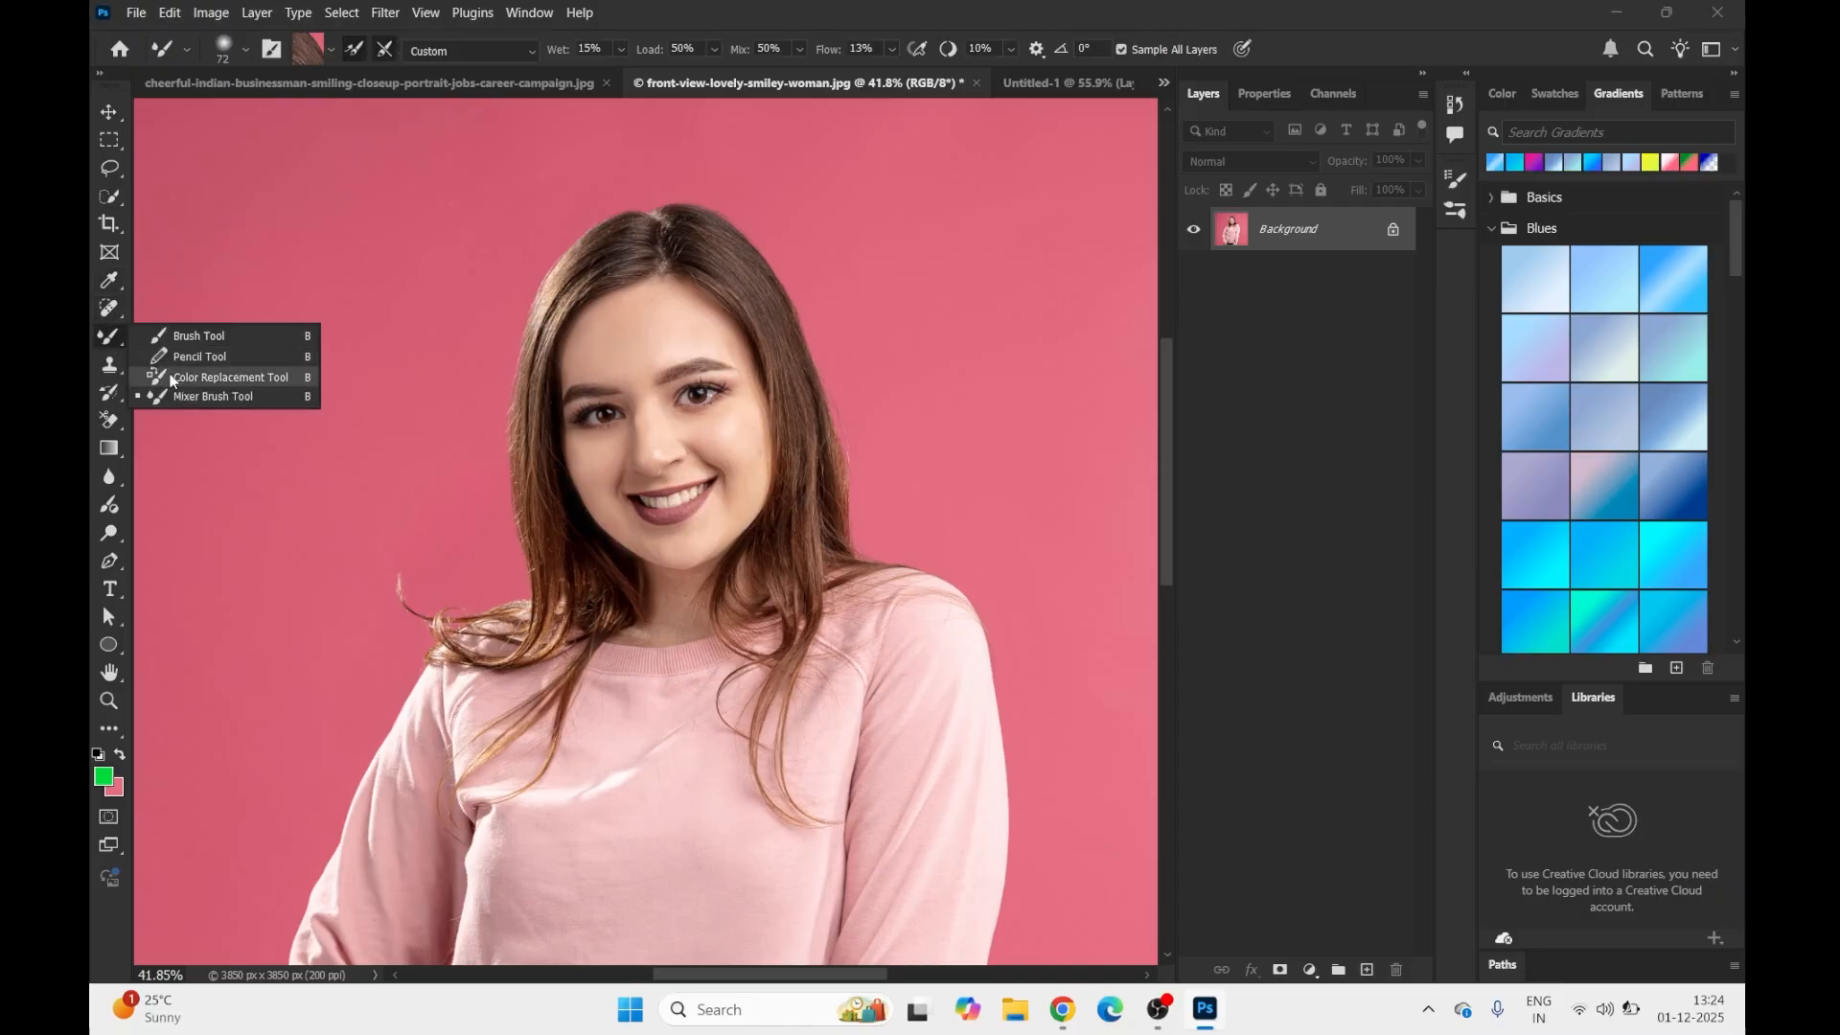
{"action": "left_click", "coordinate": [253, 405]}
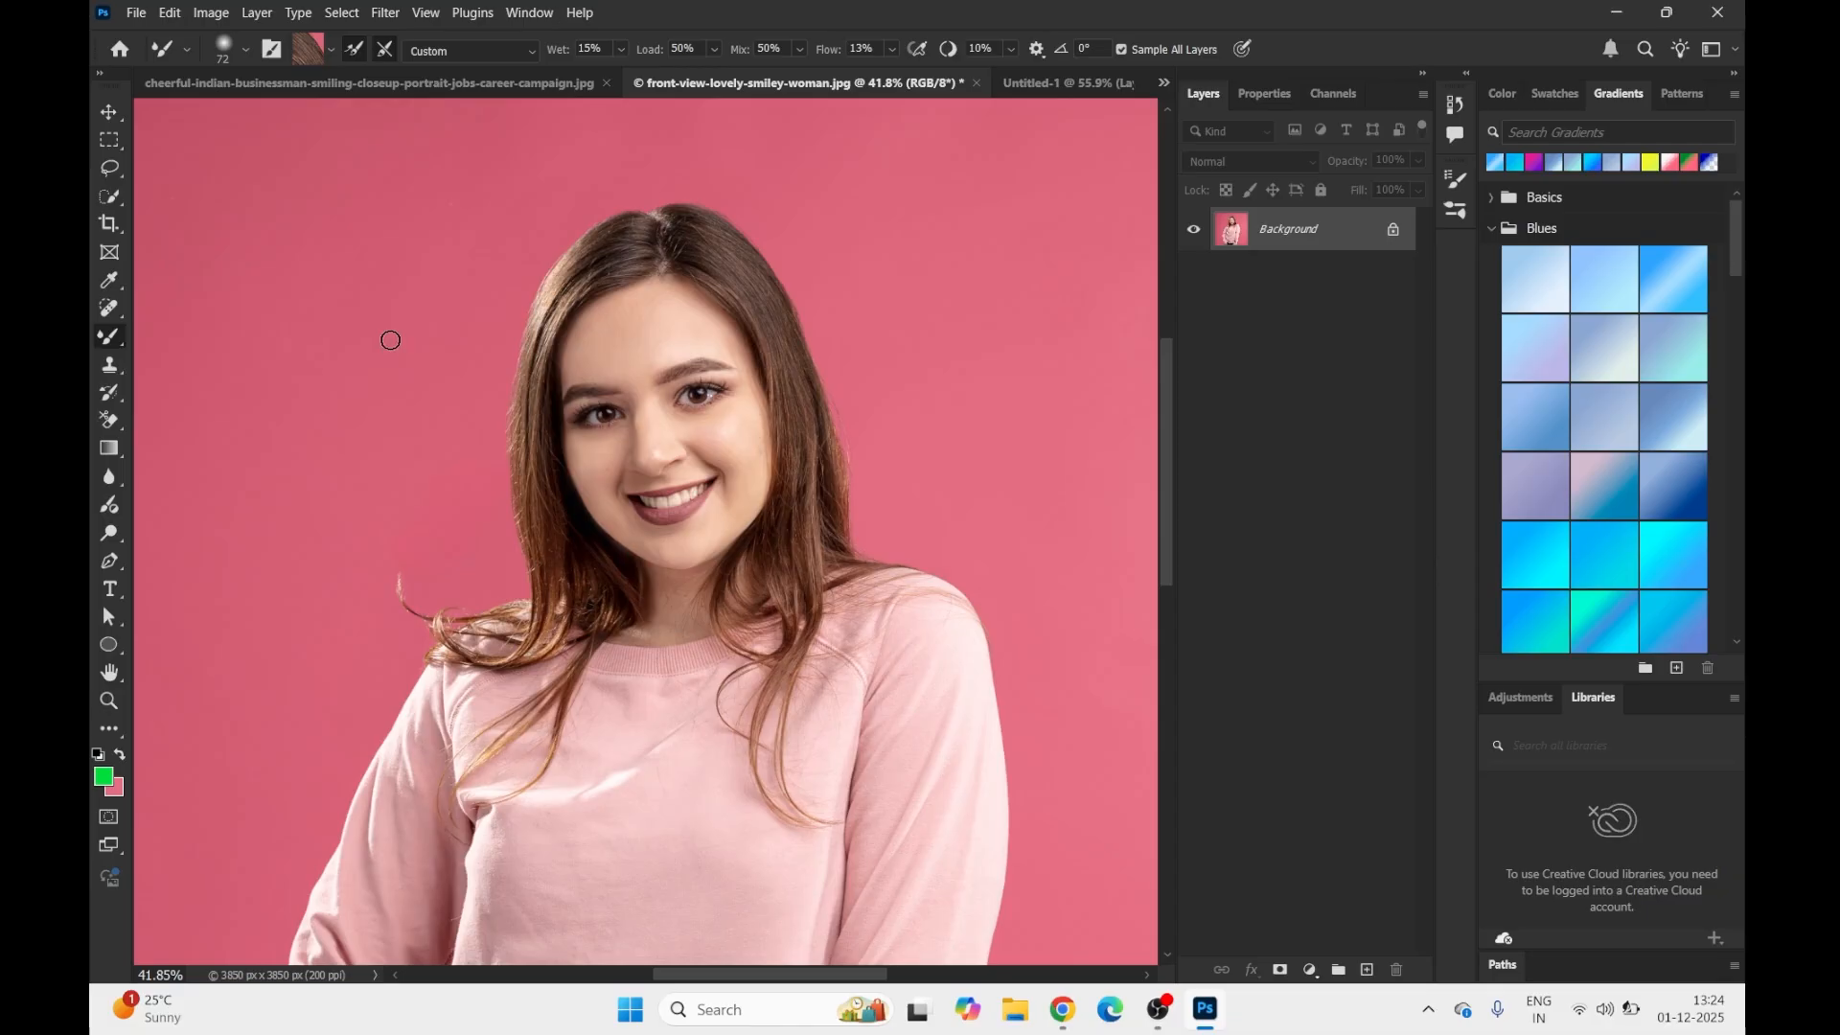